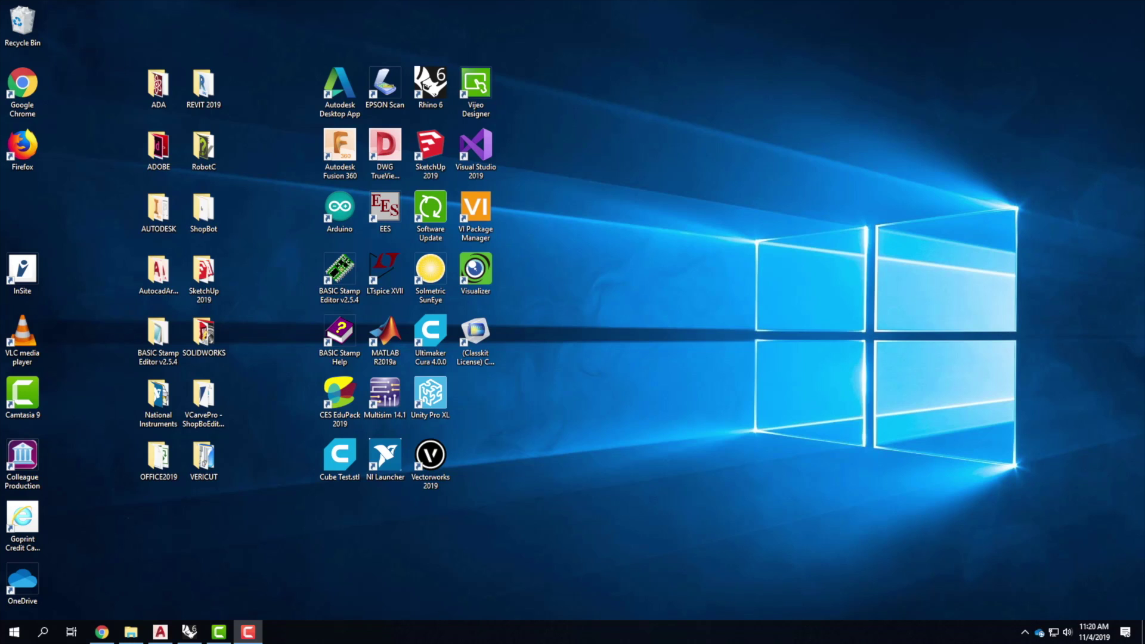
- Switch to Rhino, create a new model from the Large Objects - Inches template, and maximize the Perspective viewport
left_click(189, 632)
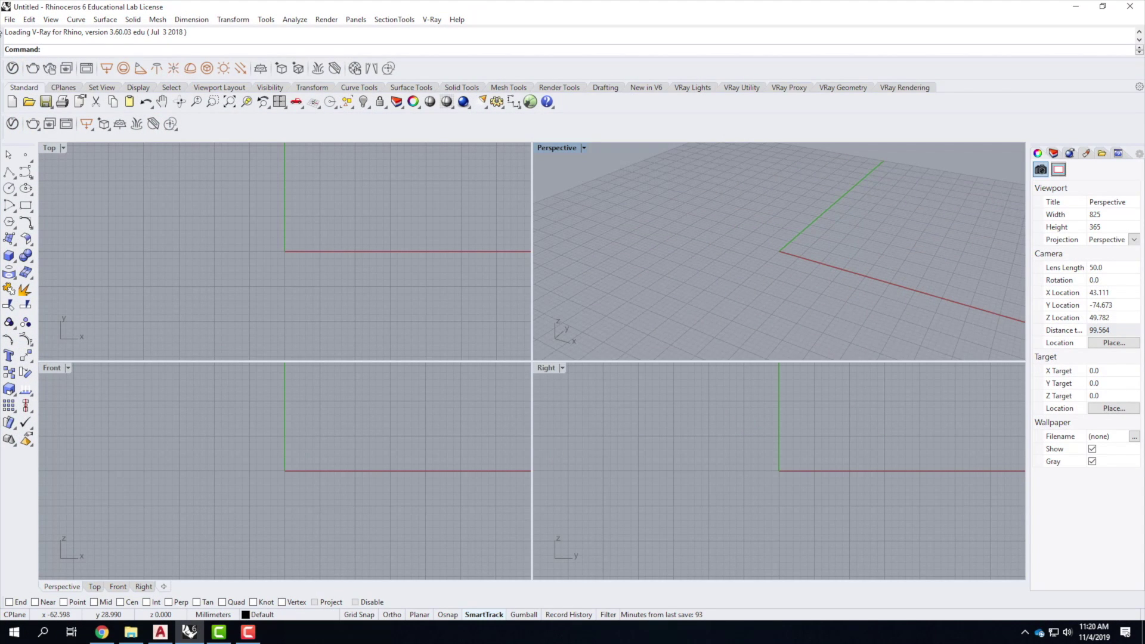
left_click(10, 19)
double_click(25, 32)
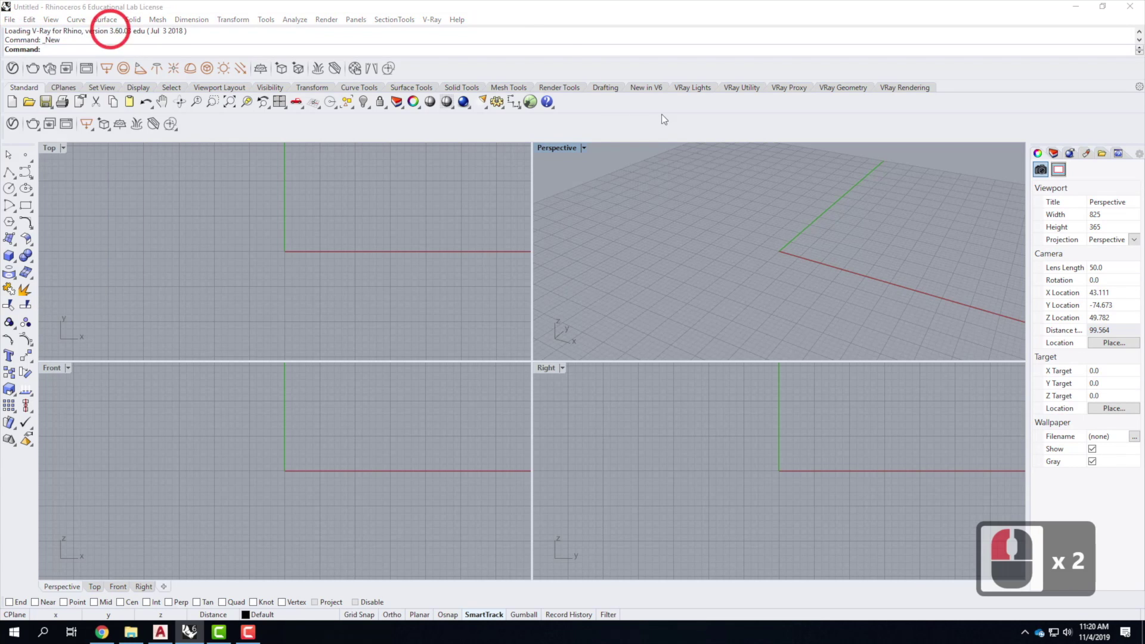
left_click(184, 146)
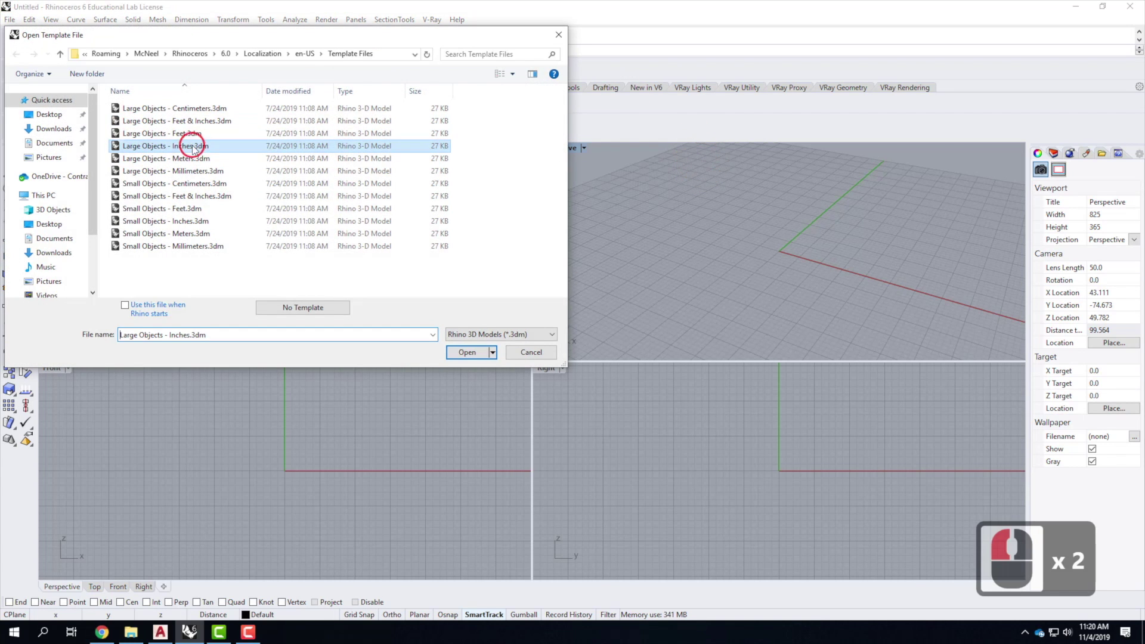
left_click(469, 352)
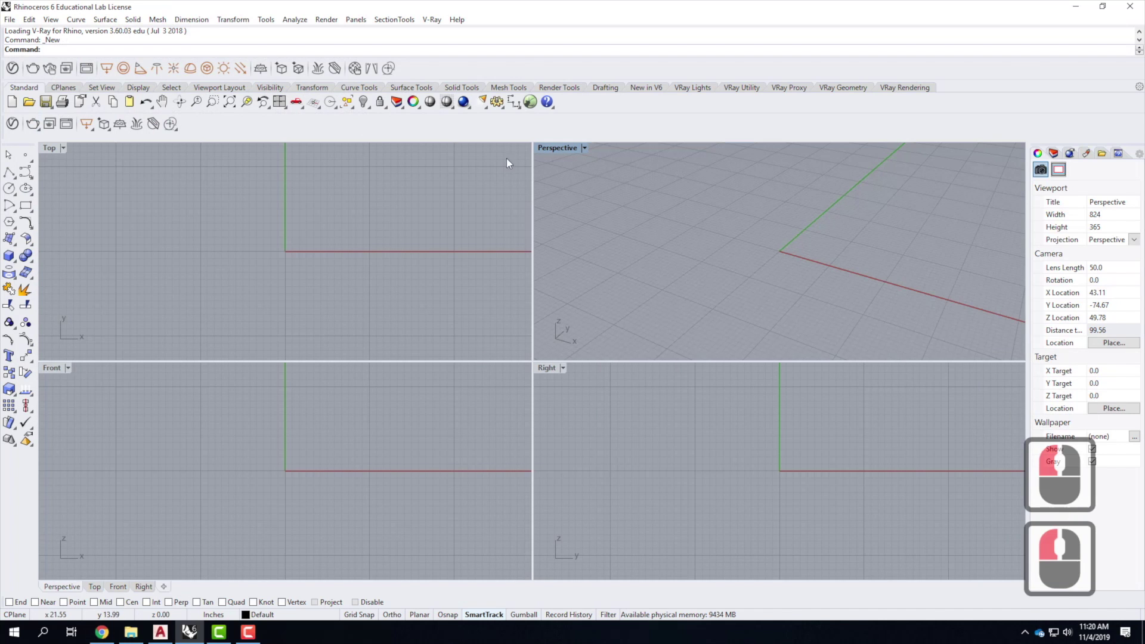
double_click(554, 148)
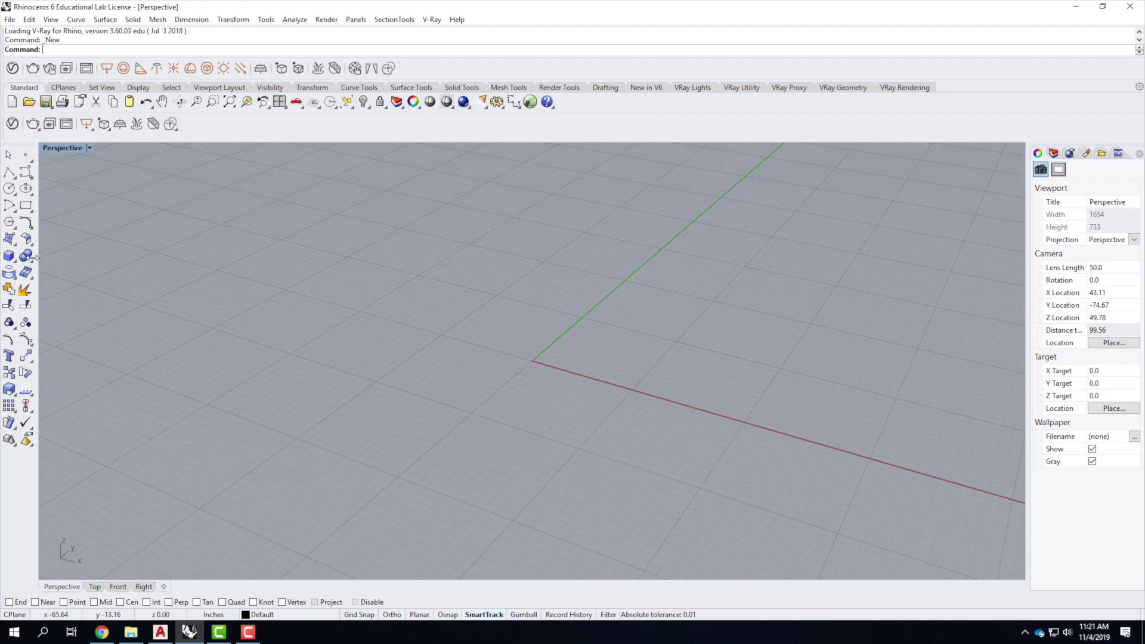
- Start a solid tube with its base centred at 0,0 and a first radius of 3 inches
left_click(12, 257)
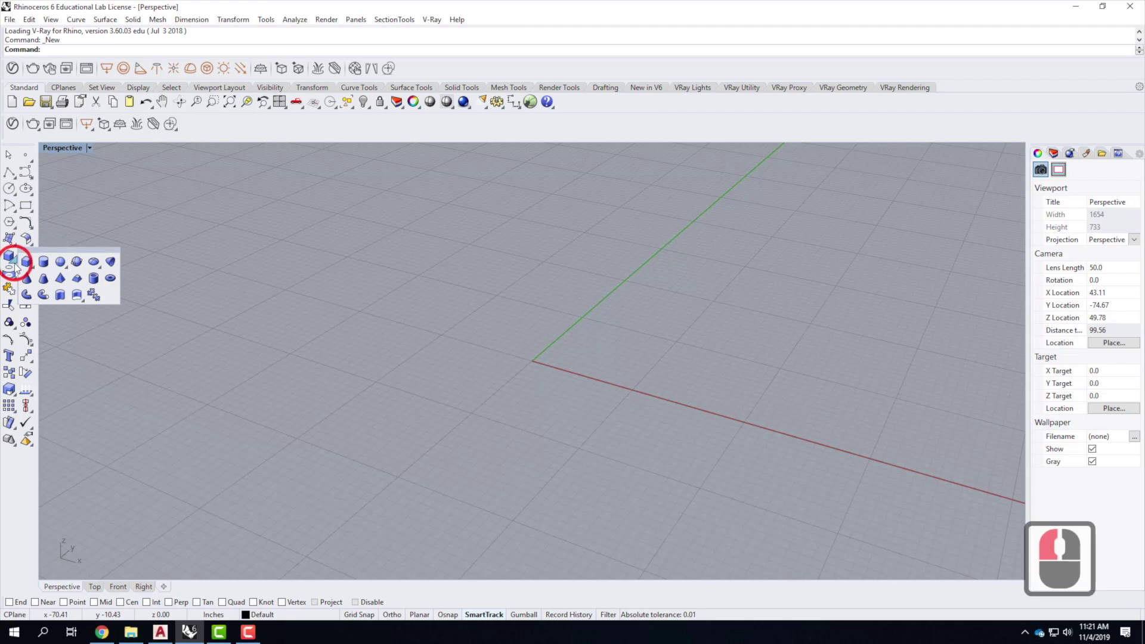
left_click(95, 281)
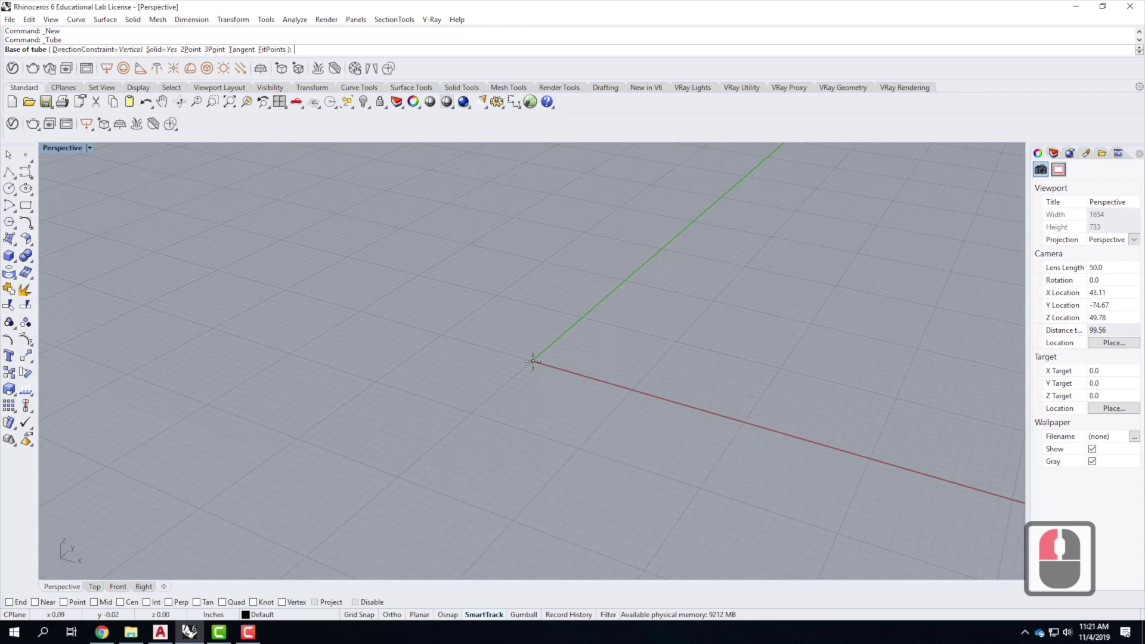
type("0,0")
key("Return")
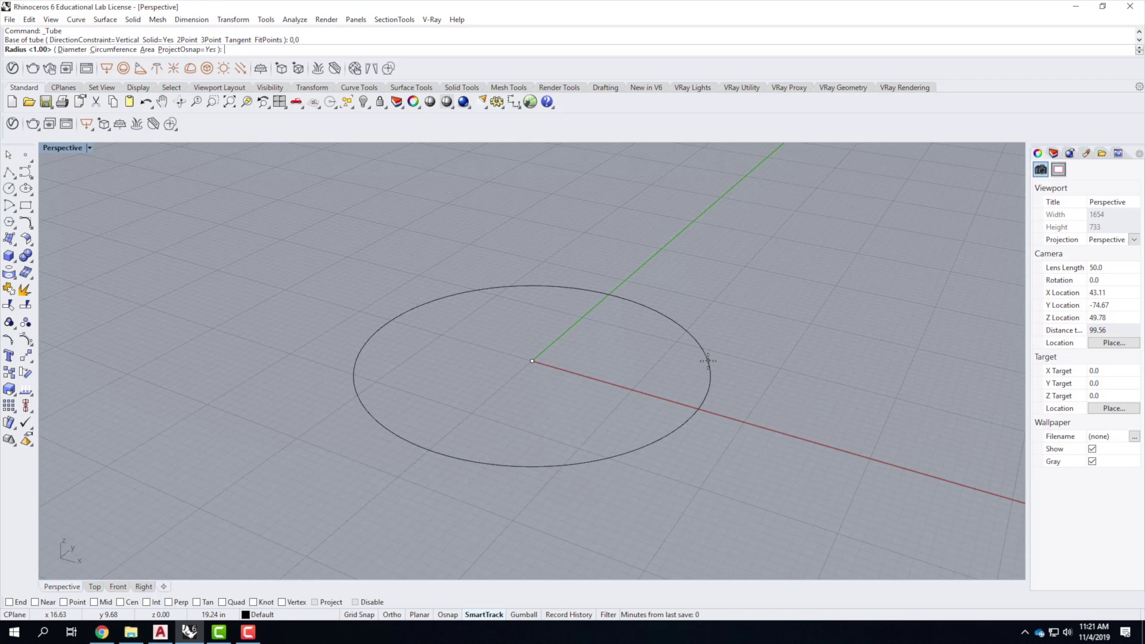
type("3\"")
key("Return")
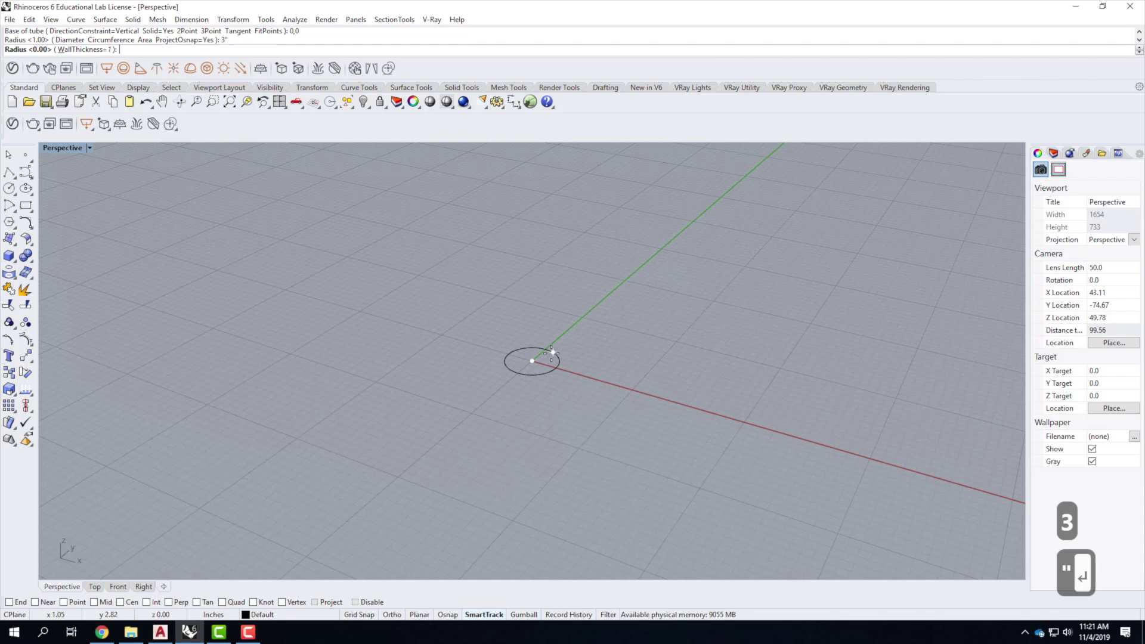
- Give the tube a second radius of 3.75 inches and end it at -0.25 inch, below the construction plane
scroll(546, 362, "up", 3)
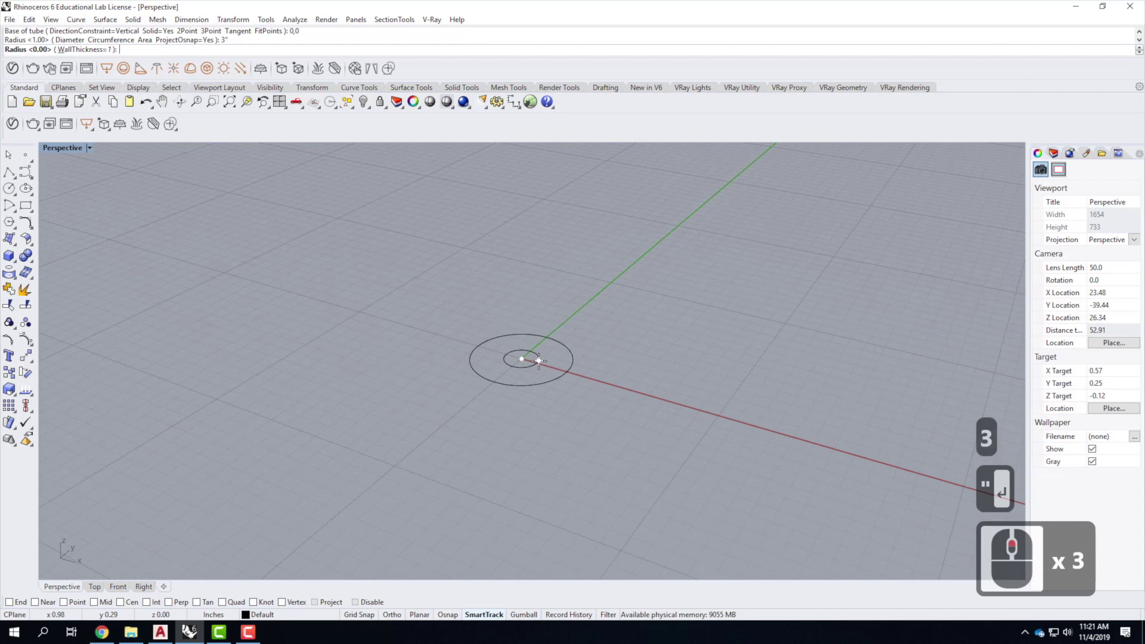
scroll(549, 360, "up", 3)
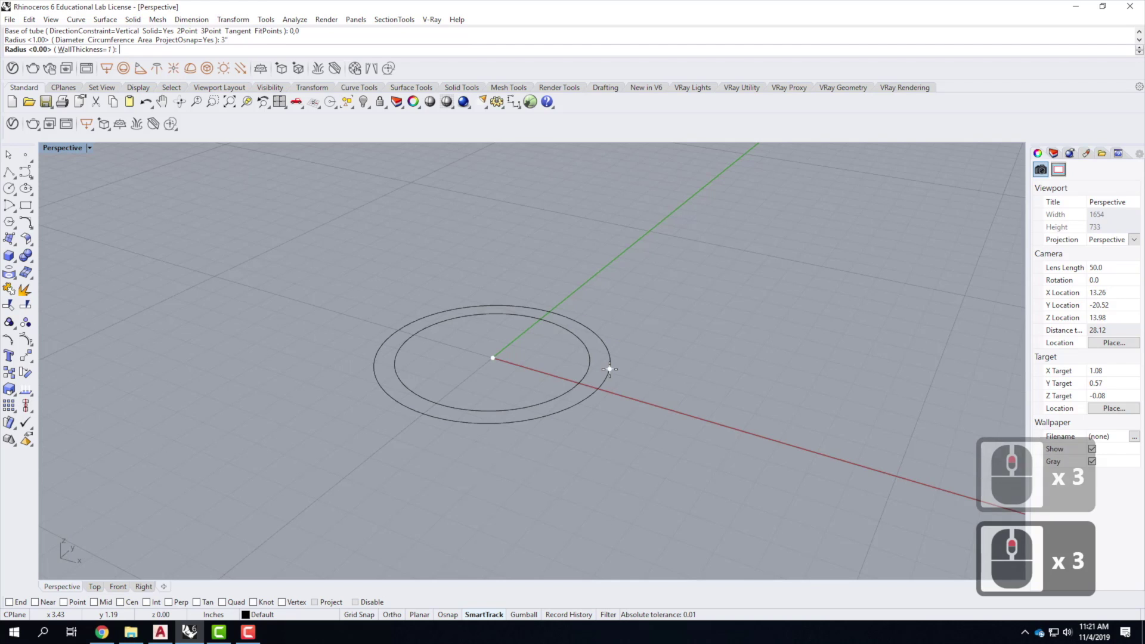
type("7")
key("BackSpace")
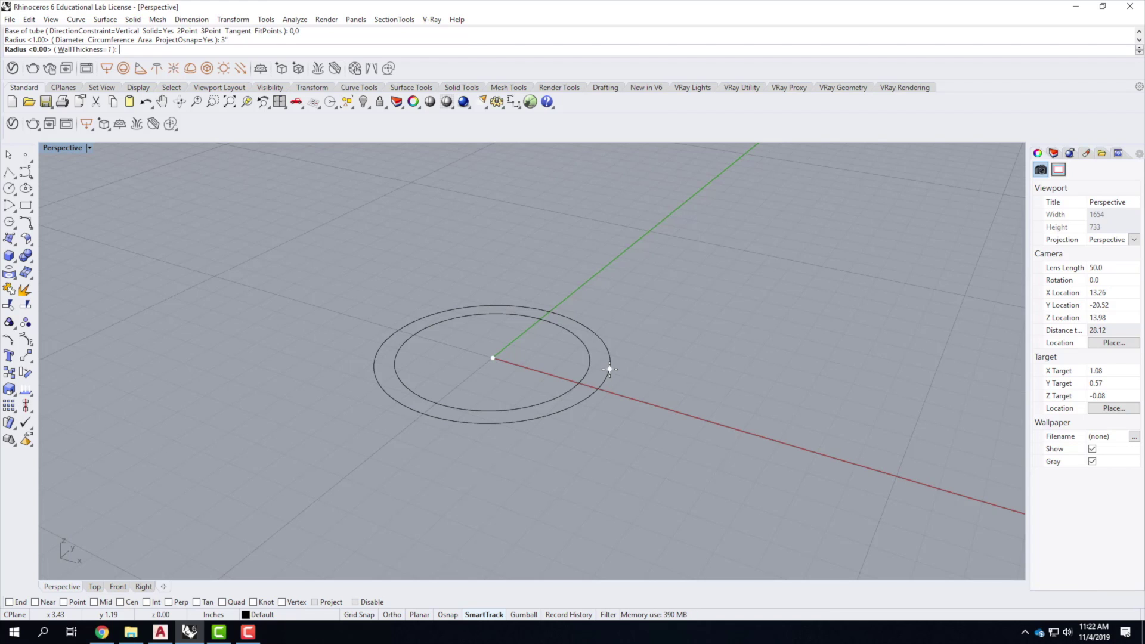
type("3.75")
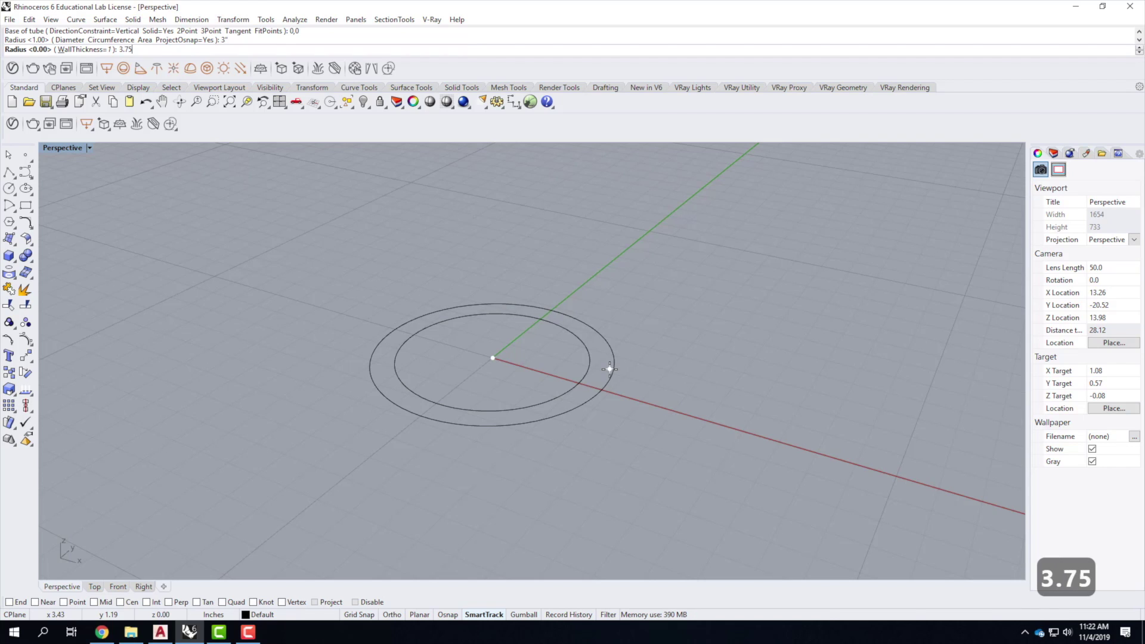
key("Return")
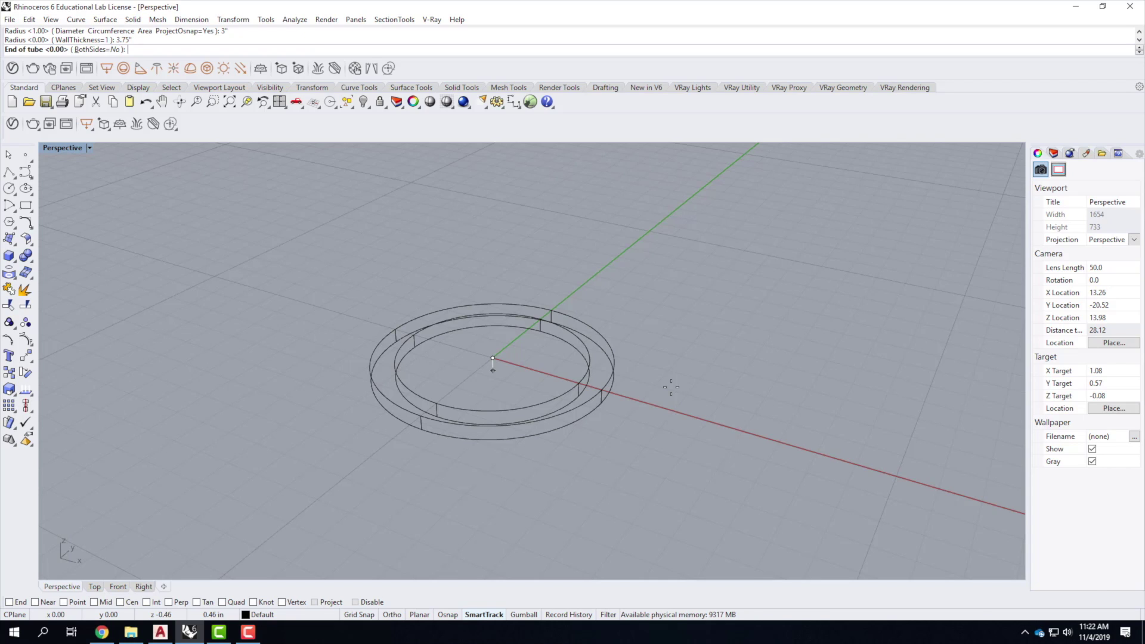
type("-")
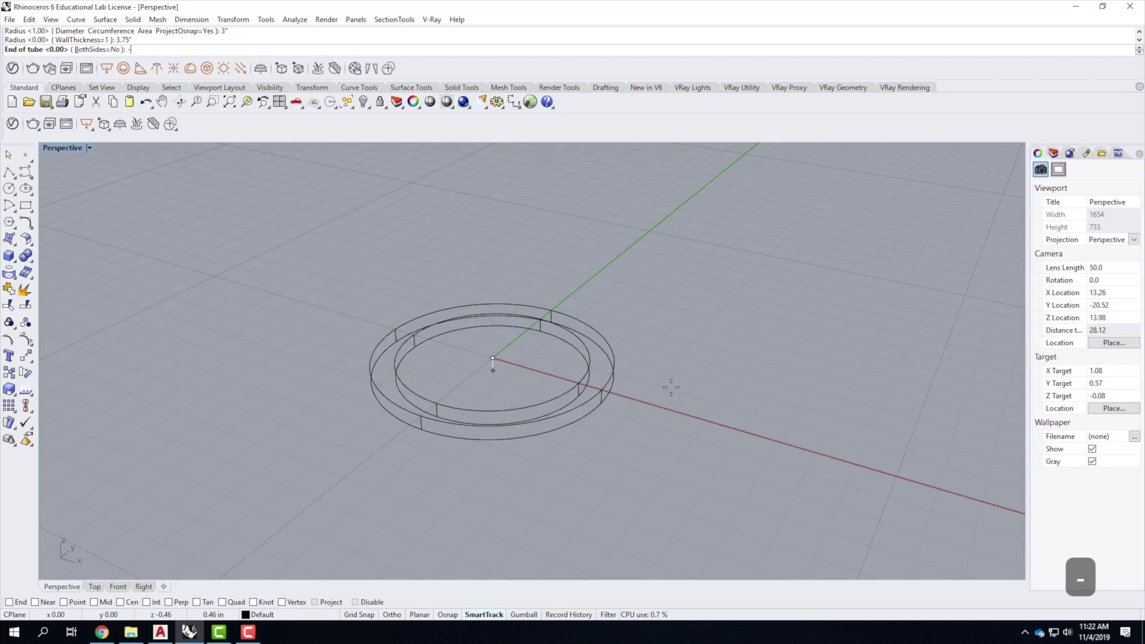
type(".25")
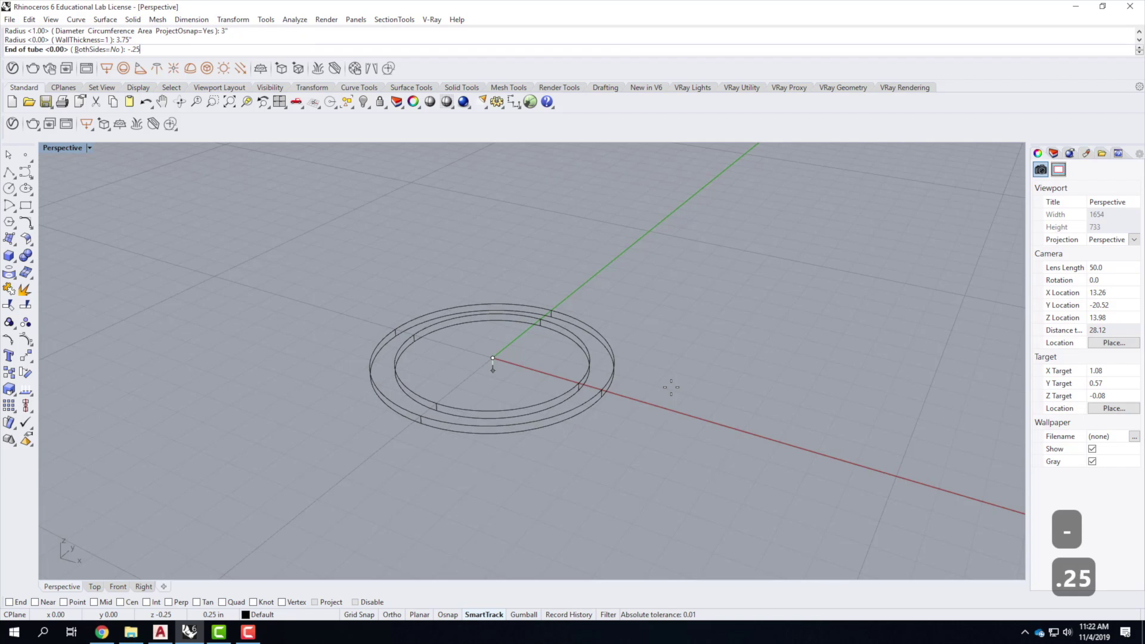
key("Return")
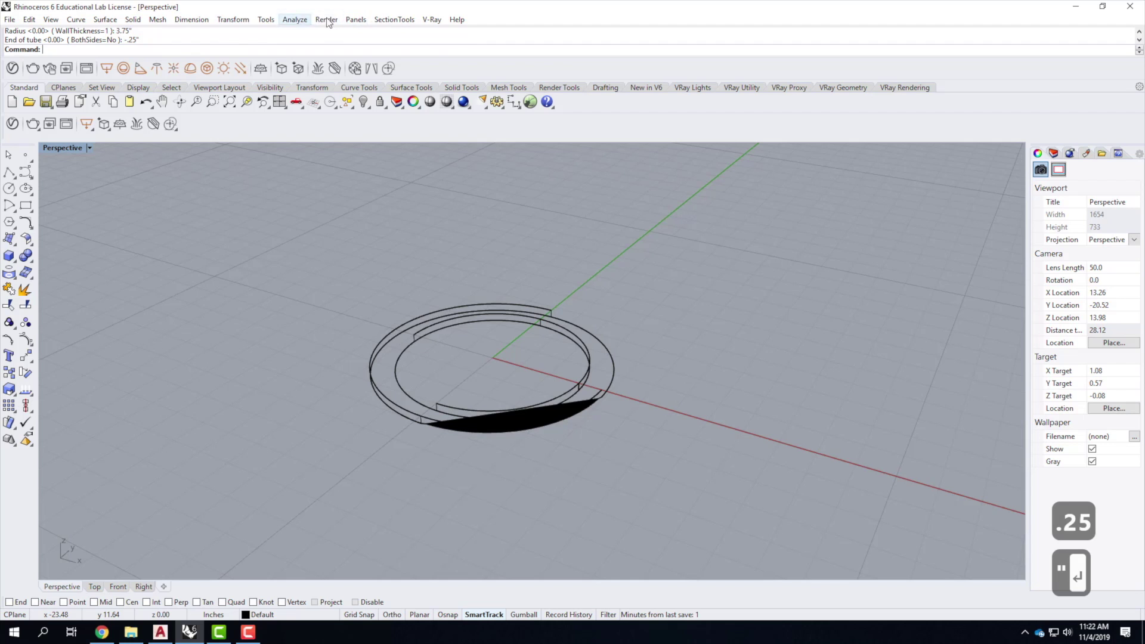
- Turn off GPU Tessellation in the OpenGL view options and apply the change
left_click(266, 19)
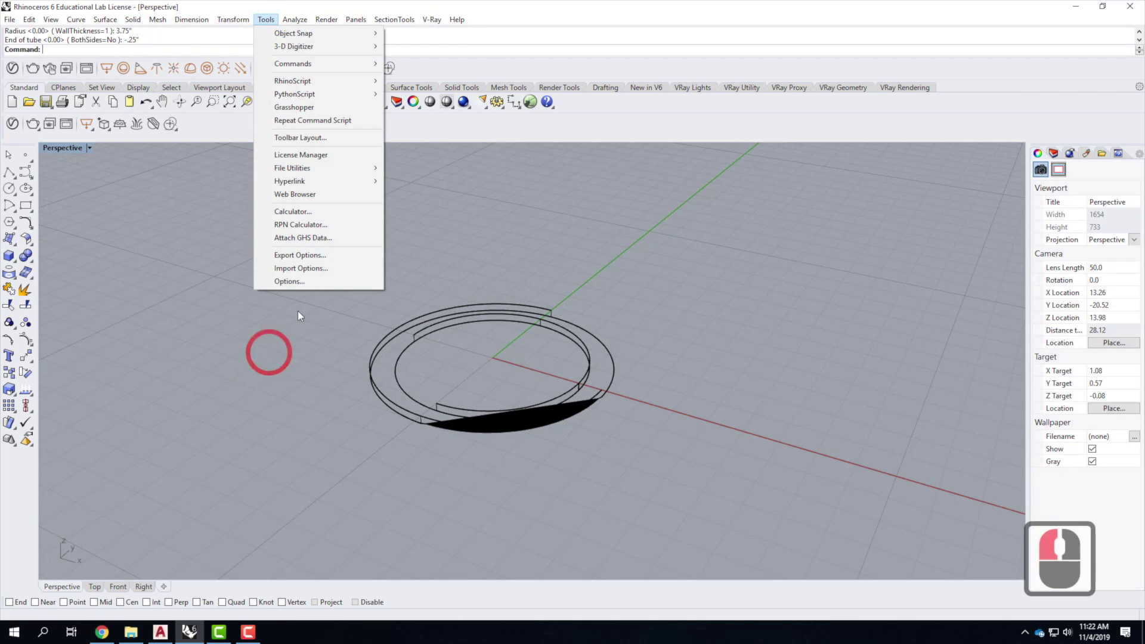
left_click(301, 283)
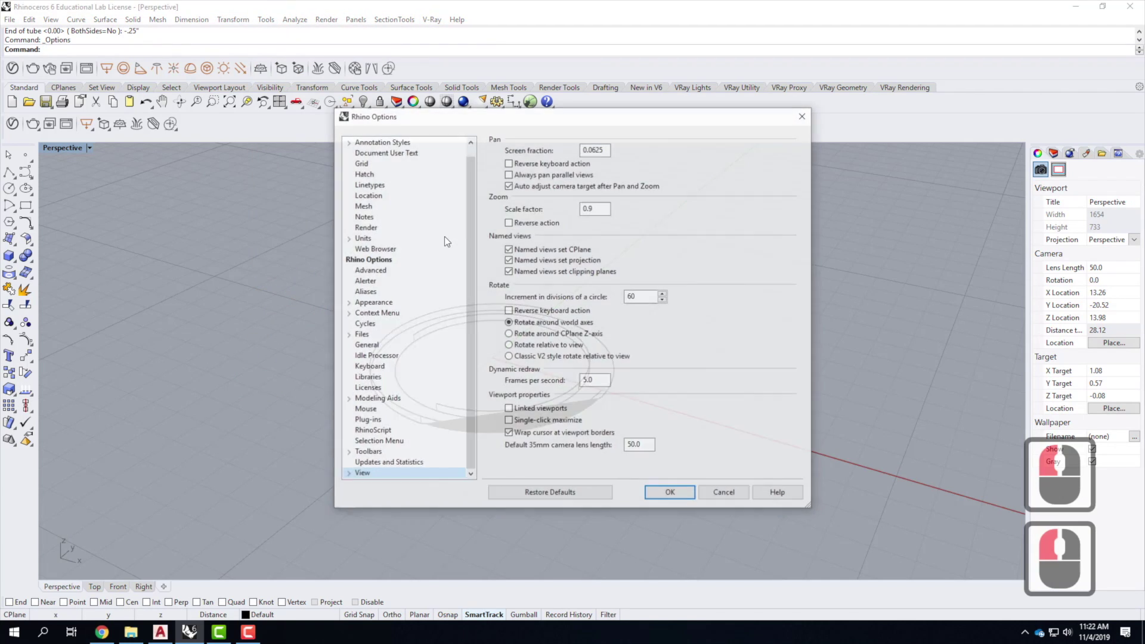
left_click(348, 474)
left_click(373, 473)
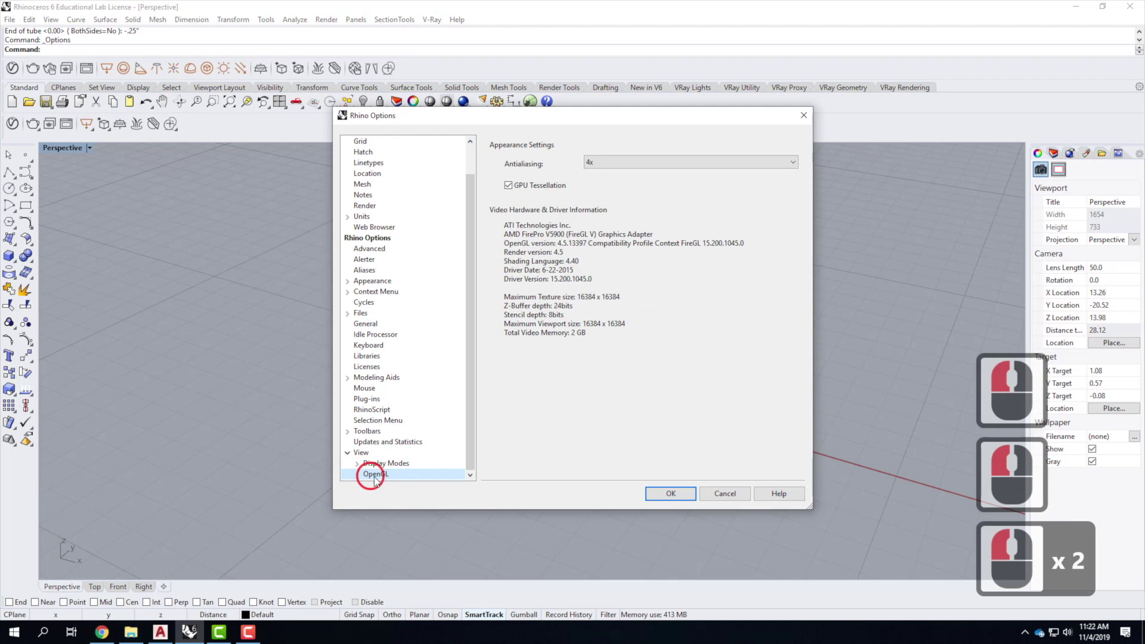
left_click(507, 185)
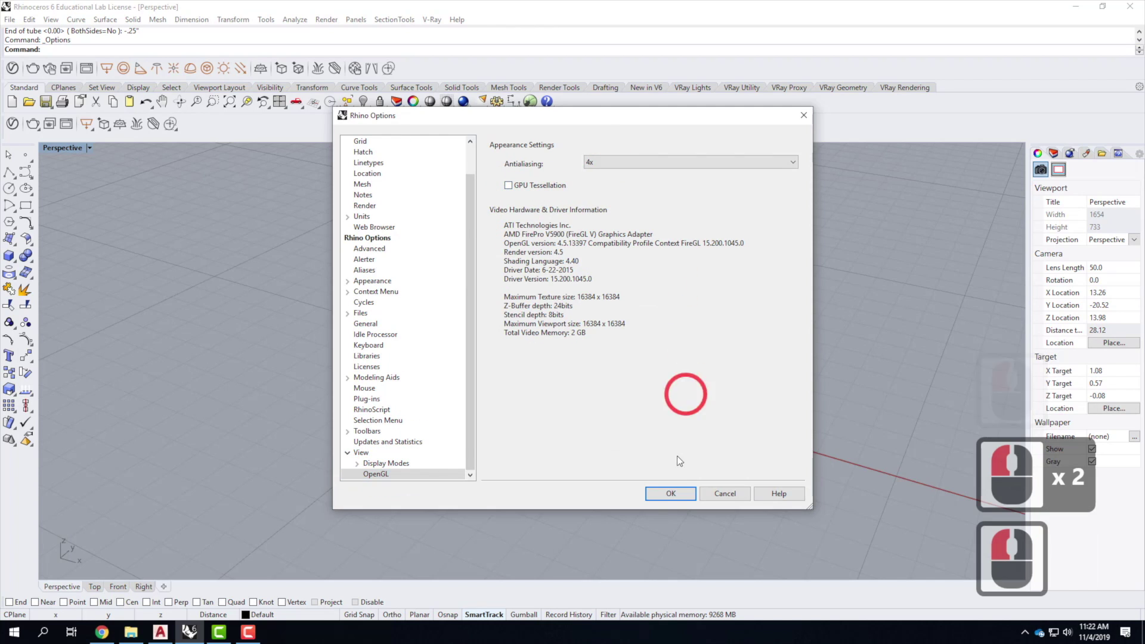
left_click(670, 493)
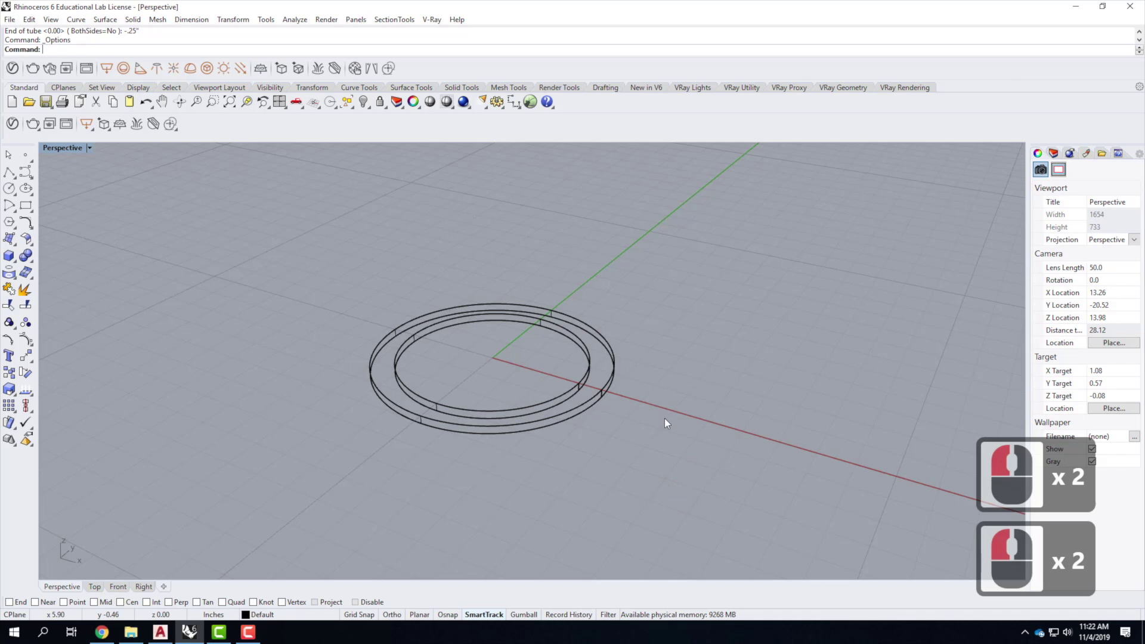
- Set the Perspective viewport's display mode to Shaded
left_click(89, 148)
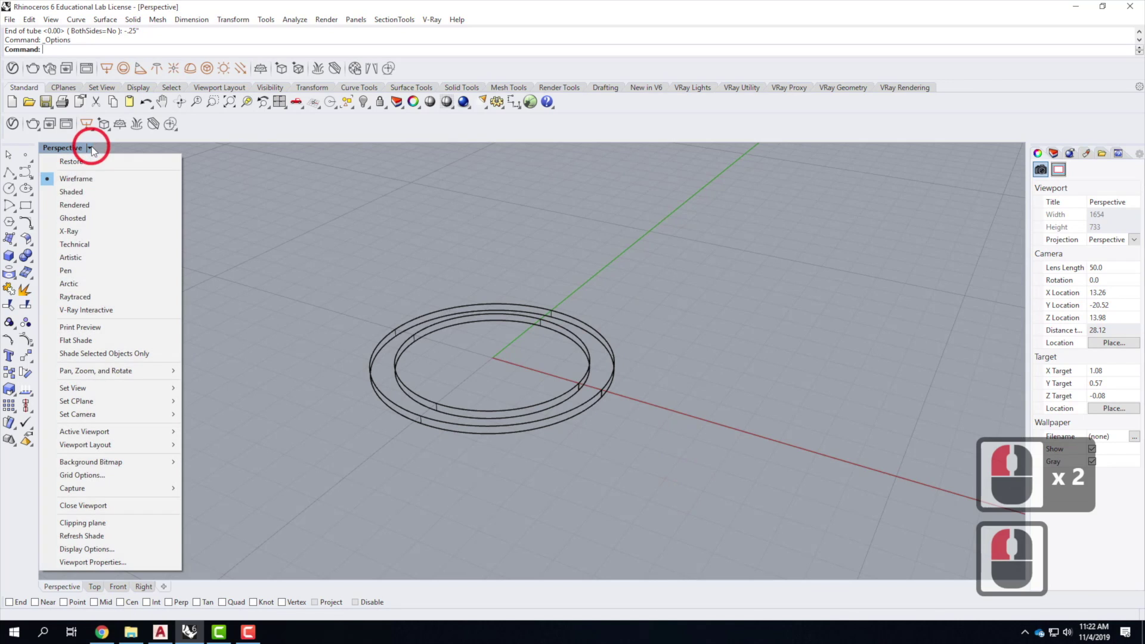
left_click(103, 192)
mouse_move(649, 461)
right_mouse_down()
mouse_move(651, 358)
mouse_move(620, 488)
mouse_move(539, 396)
mouse_move(598, 322)
mouse_move(595, 473)
mouse_move(597, 353)
mouse_move(596, 463)
right_mouse_up()
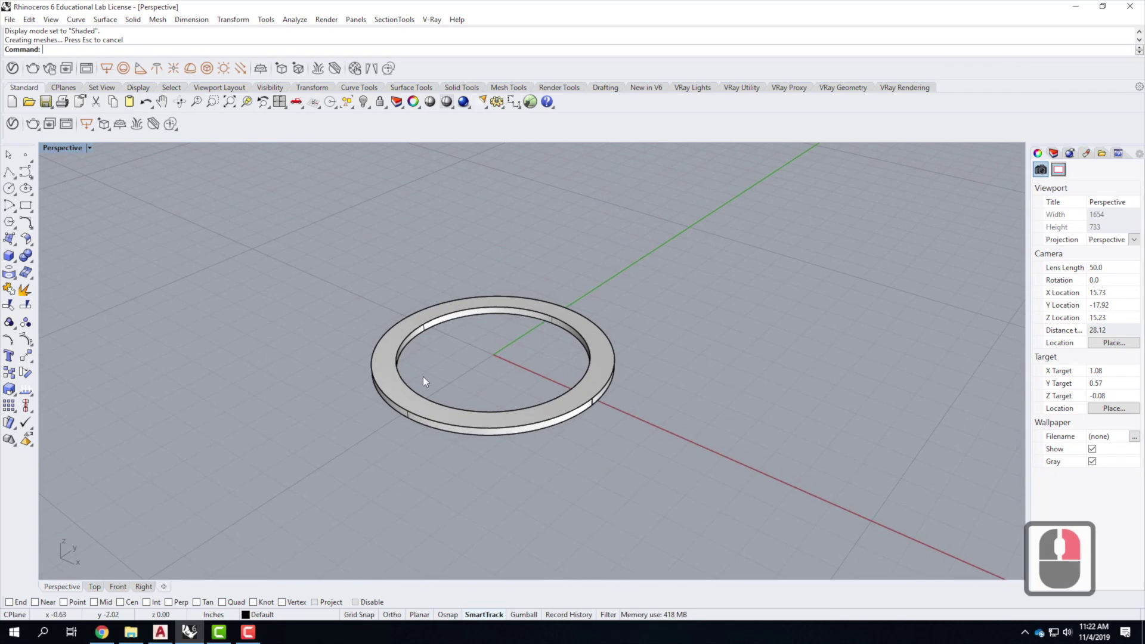
- Start a polyline outside the ring, near the positive X axis, with a first segment 1/16 inch long running along X
scroll(506, 378, "down", 3)
scroll(562, 374, "up", 2)
right_click_drag(302, 405, 348, 412)
left_click(11, 173)
scroll(465, 427, "up", 2)
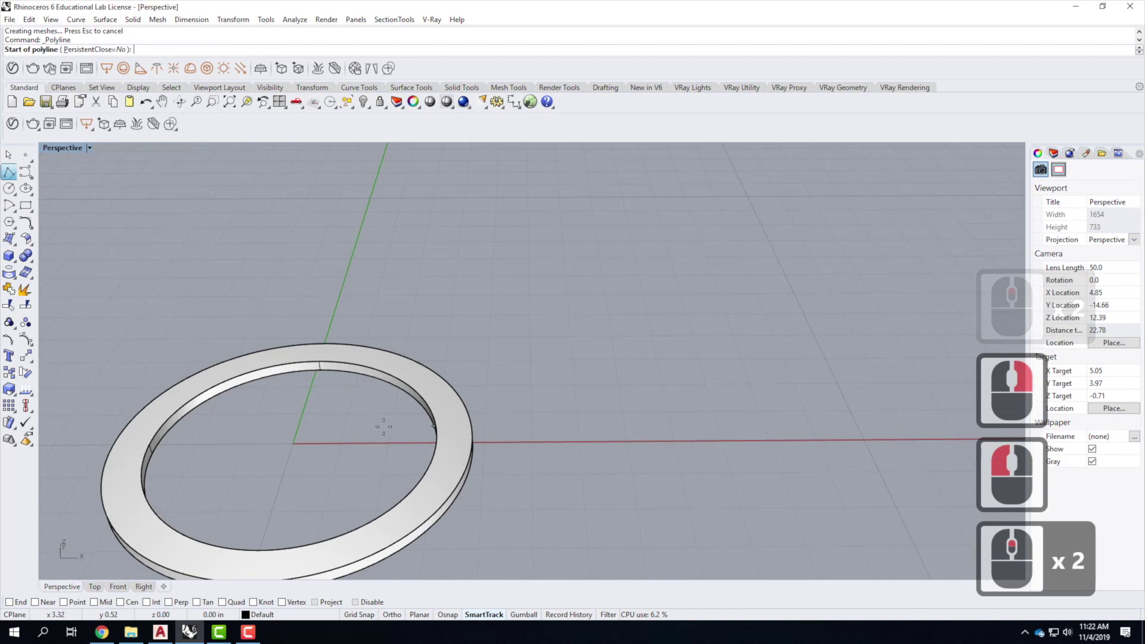
scroll(509, 431, "down", 2)
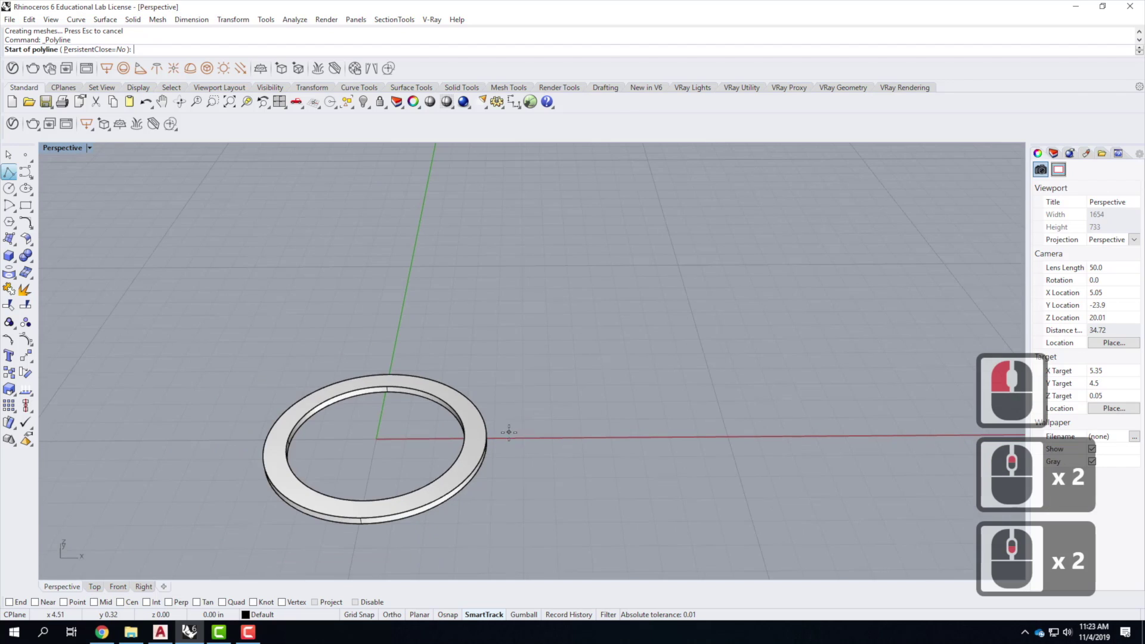
left_click(601, 429)
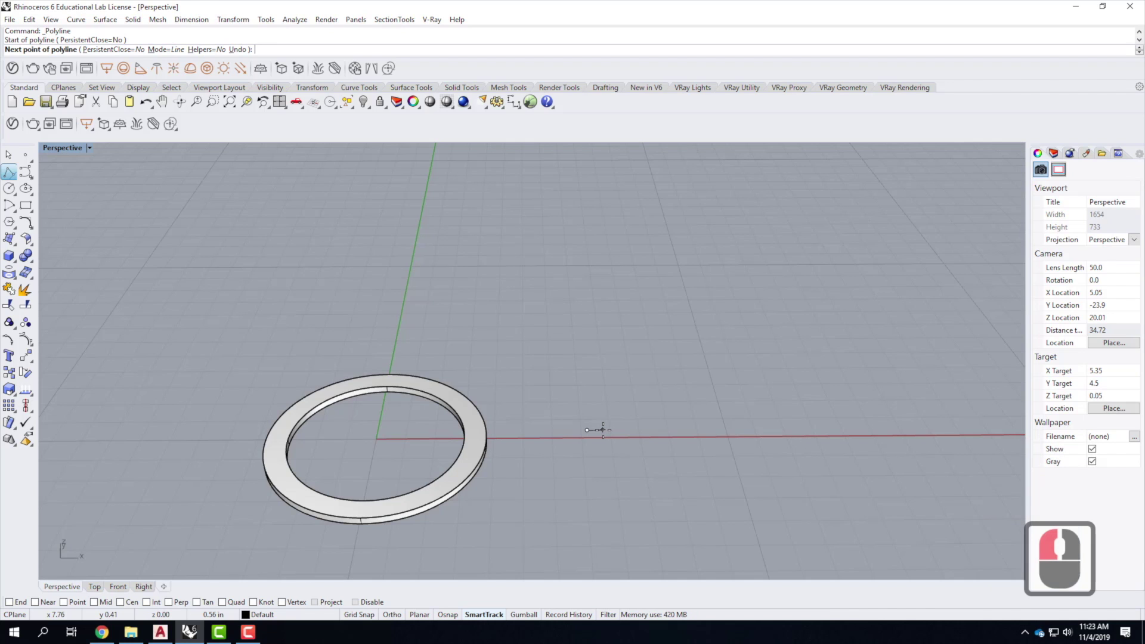
type("1/16\"")
key("Return")
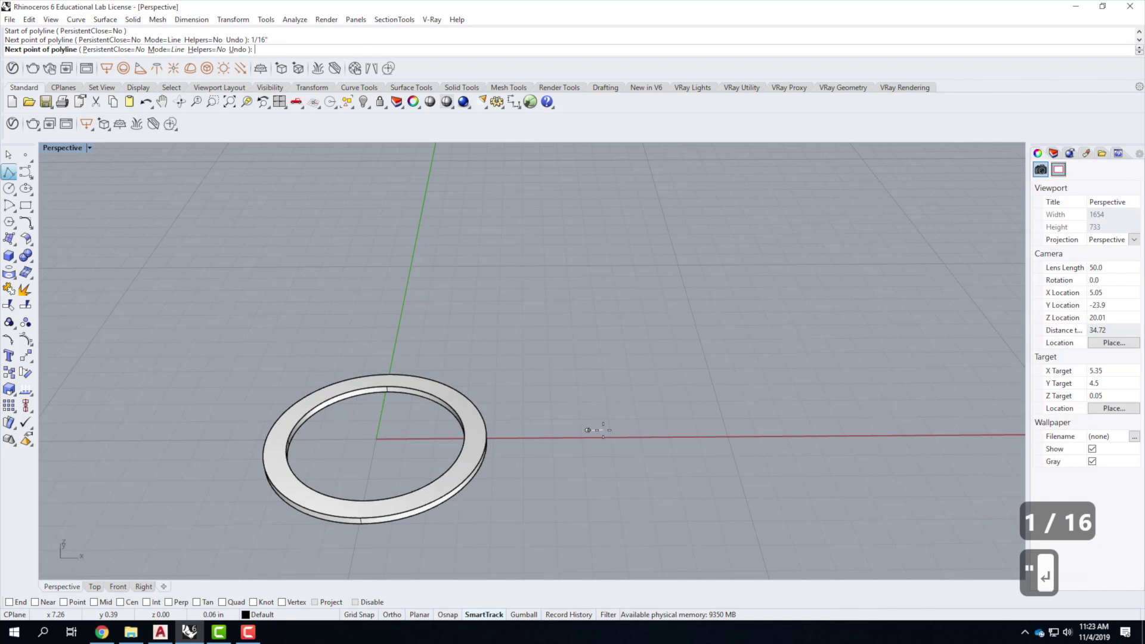
left_click(590, 441)
- Turn on Ortho and add a 1/16-inch polyline segment perpendicular to the first, heading toward the X axis
scroll(588, 438, "up", 5)
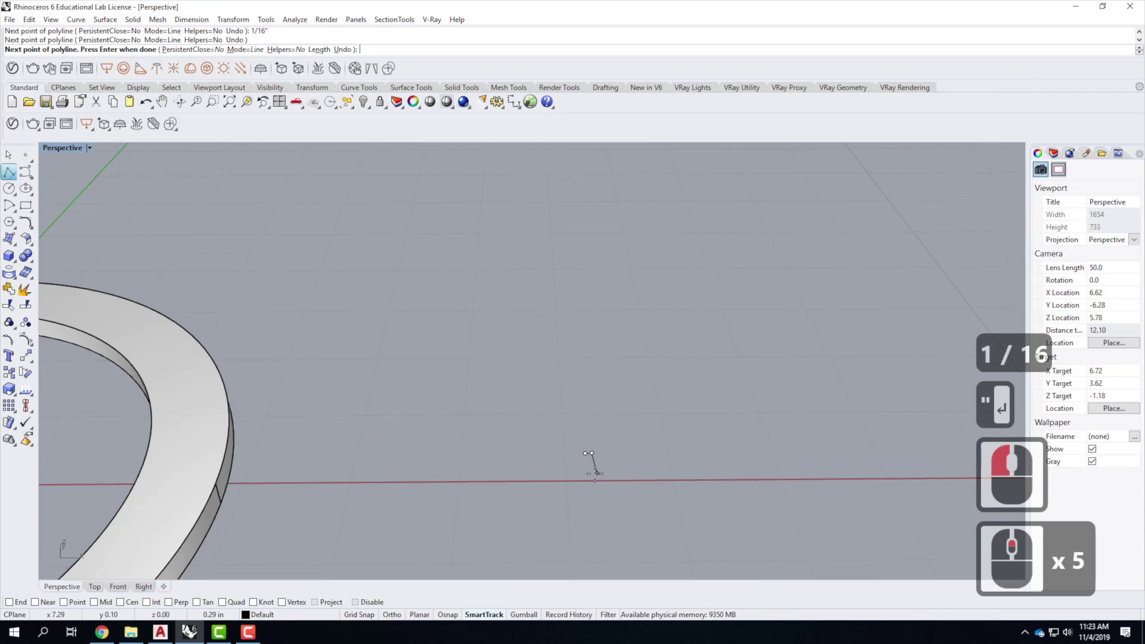
left_click(394, 615)
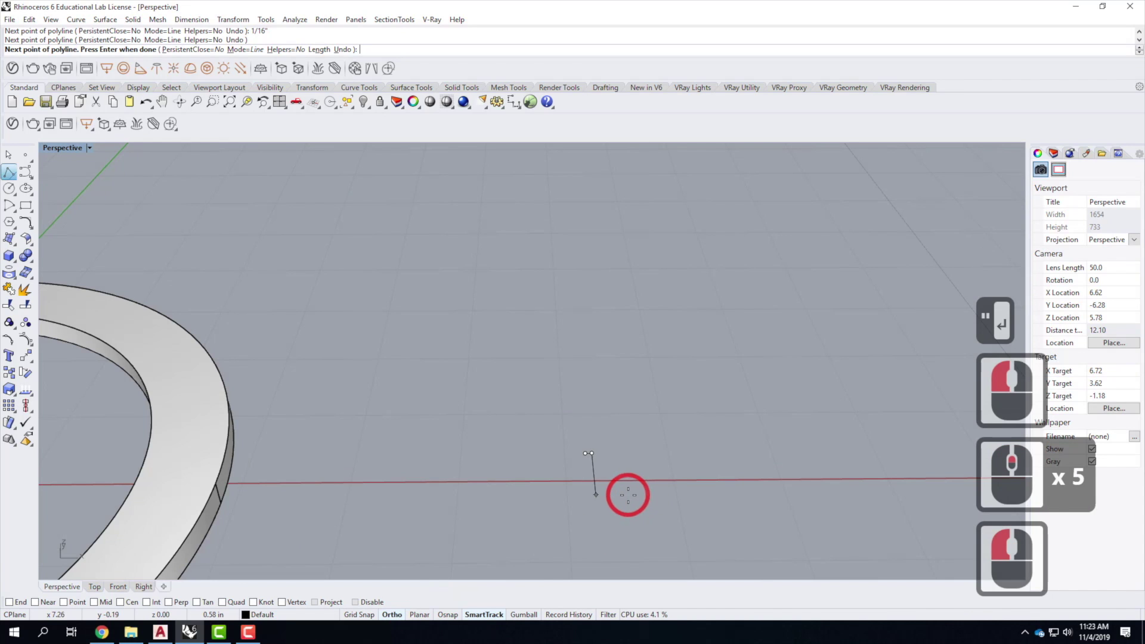
type("1/16\"")
key("Return")
left_click(664, 488)
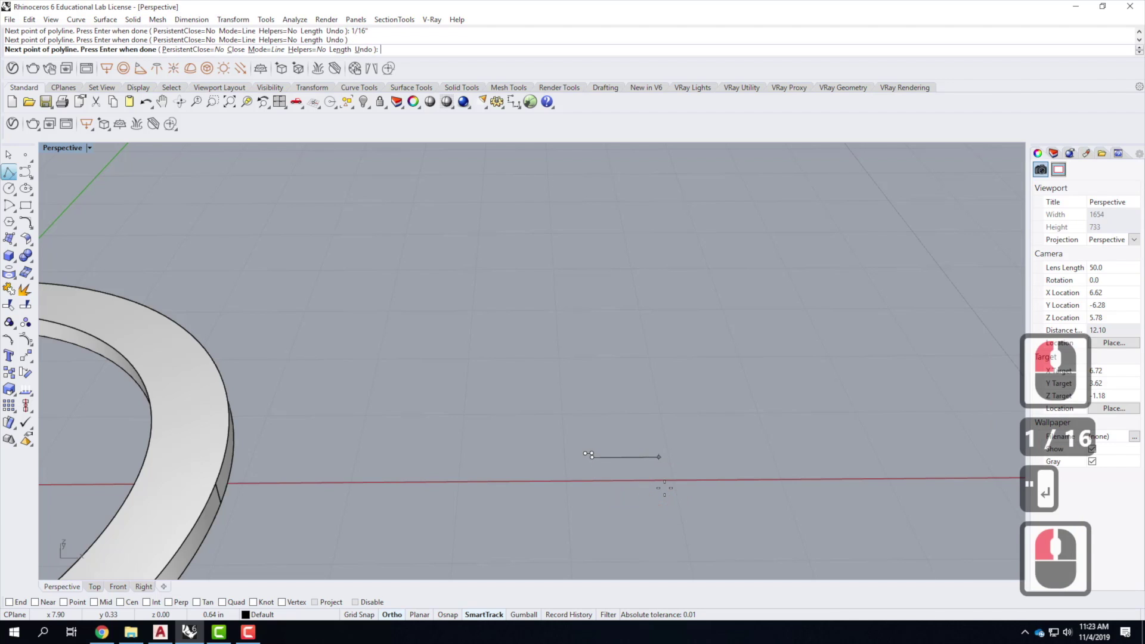
- Continue the stair-step polyline with a 1/16-inch segment along positive X and another 1/16-inch segment in negative Y
type("1/16\"")
key("Return")
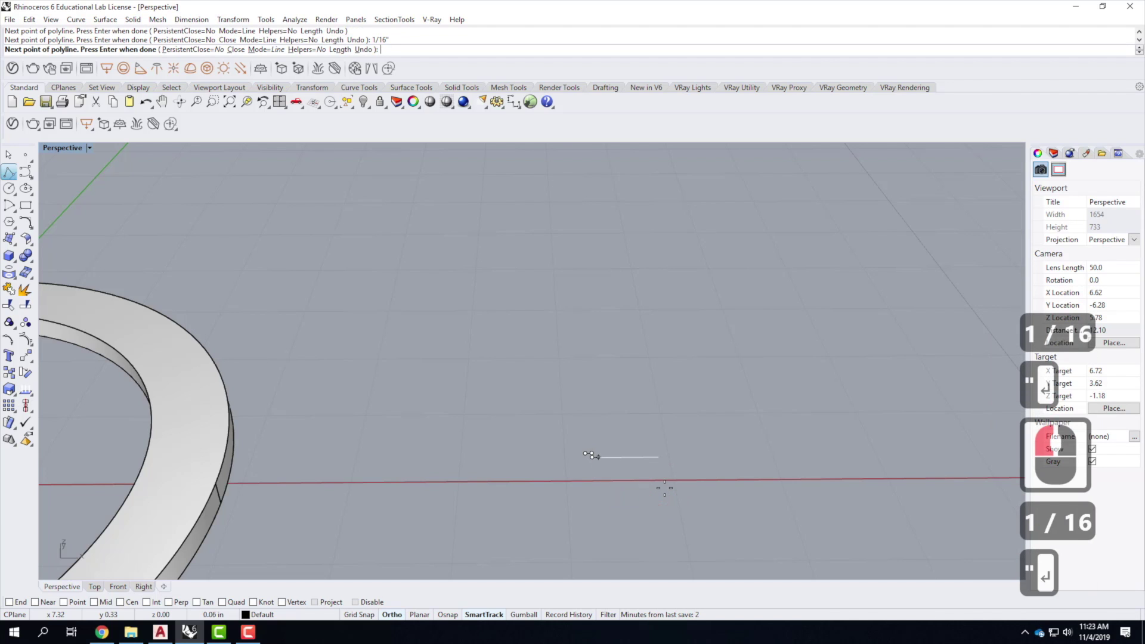
left_click(649, 509)
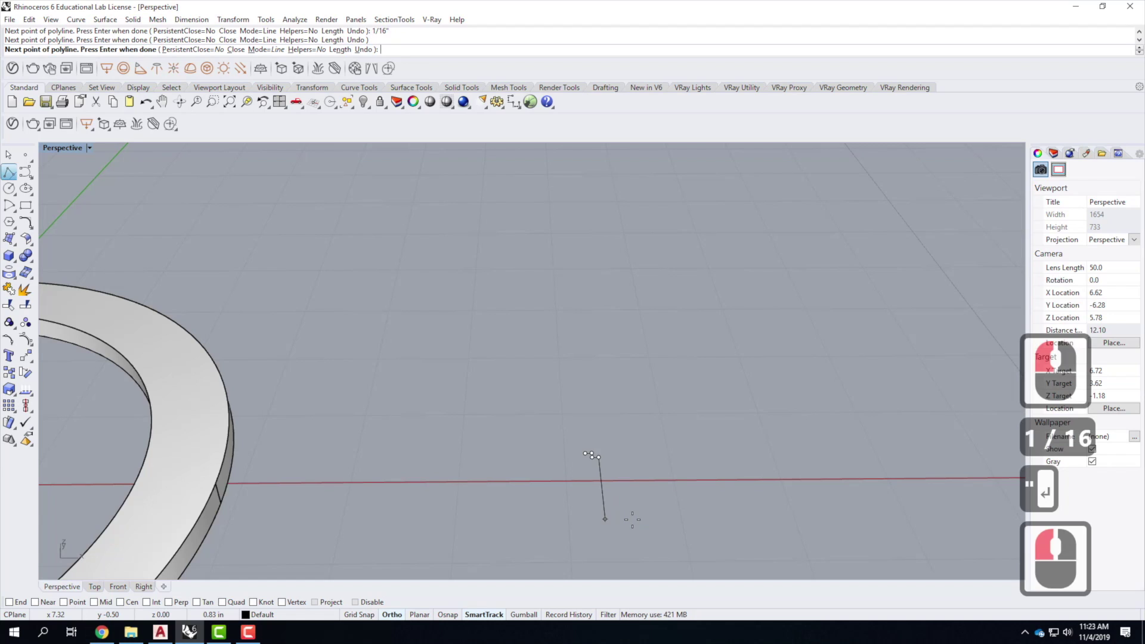
type("1/16\"")
key("Return")
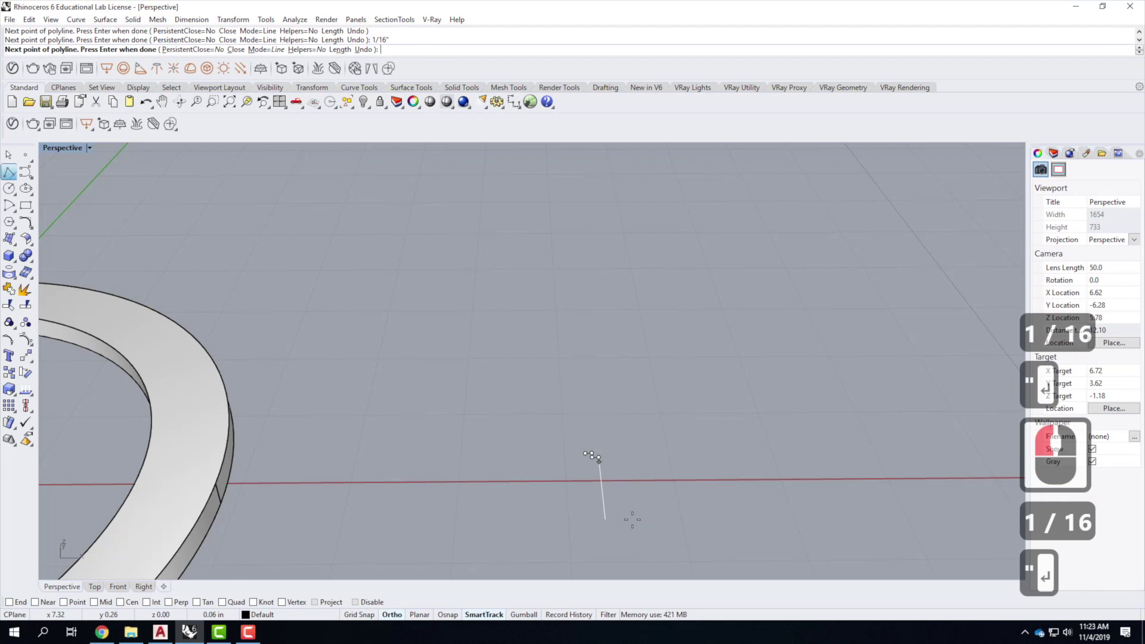
left_click(694, 503)
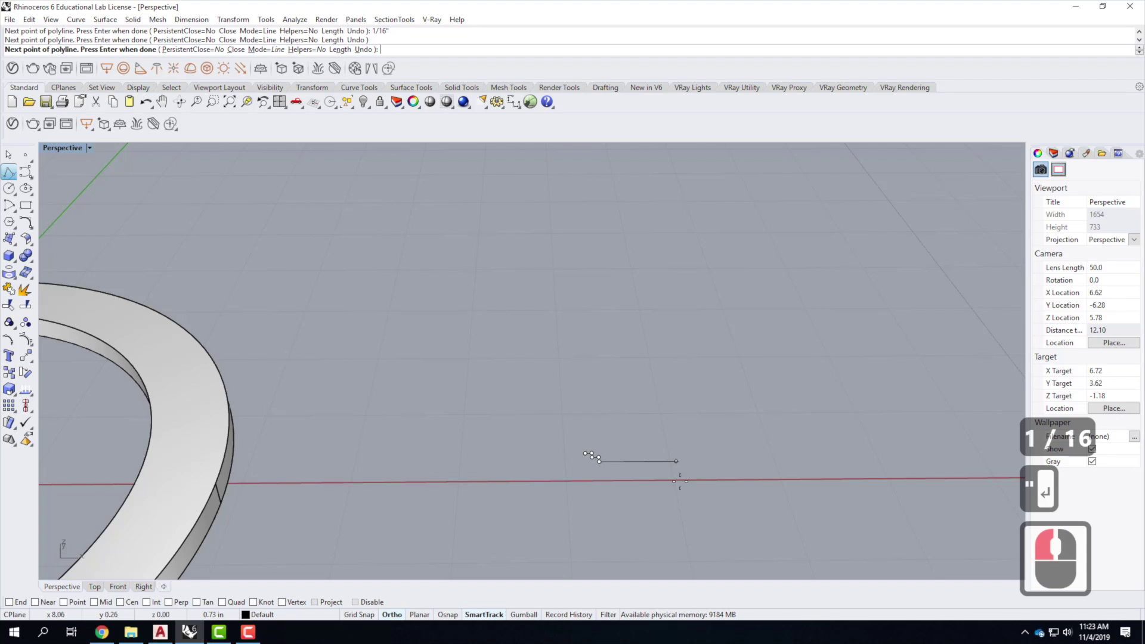
- Continue the polyline with a 3/4-inch segment along positive X and a 4/16-inch segment in positive Y
type("3/4\"")
key("Return")
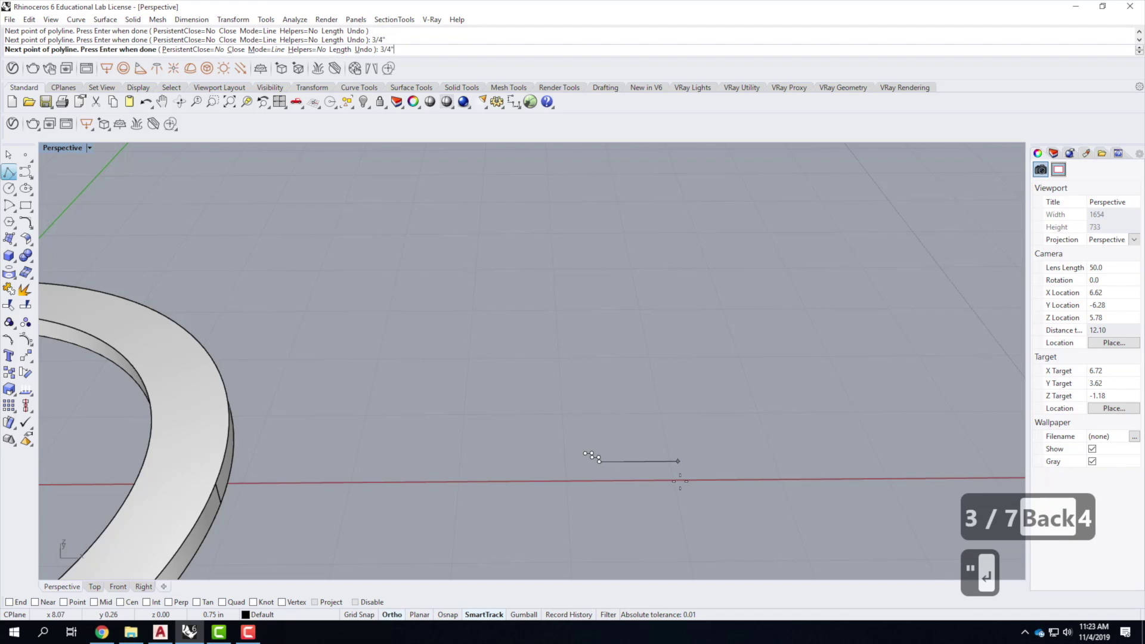
left_click(703, 460)
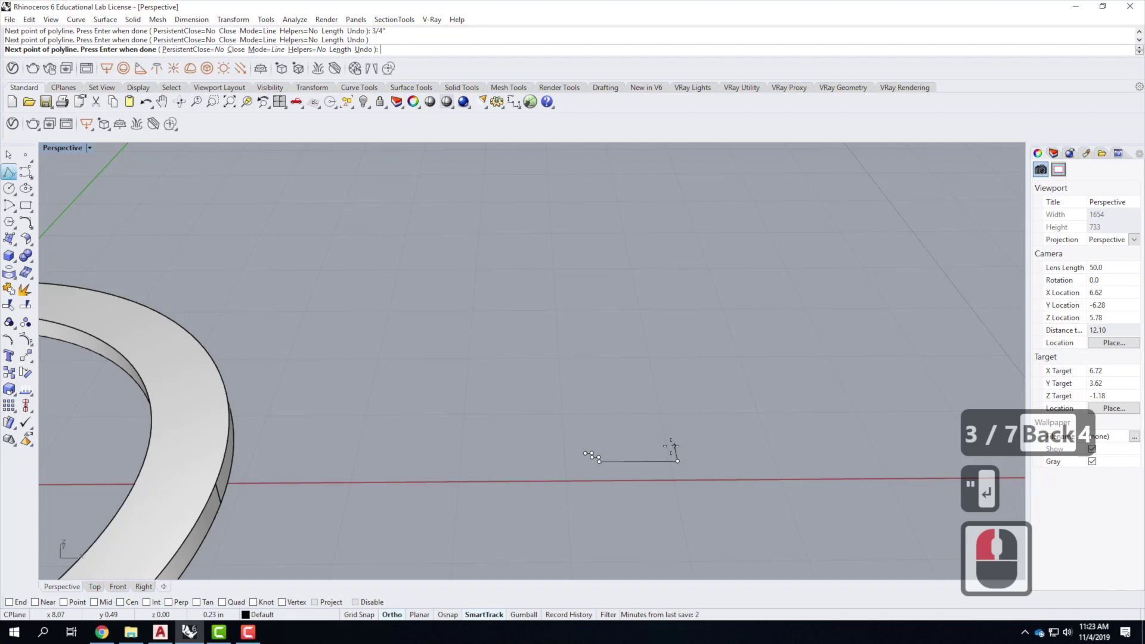
scroll(672, 447, "up", 3)
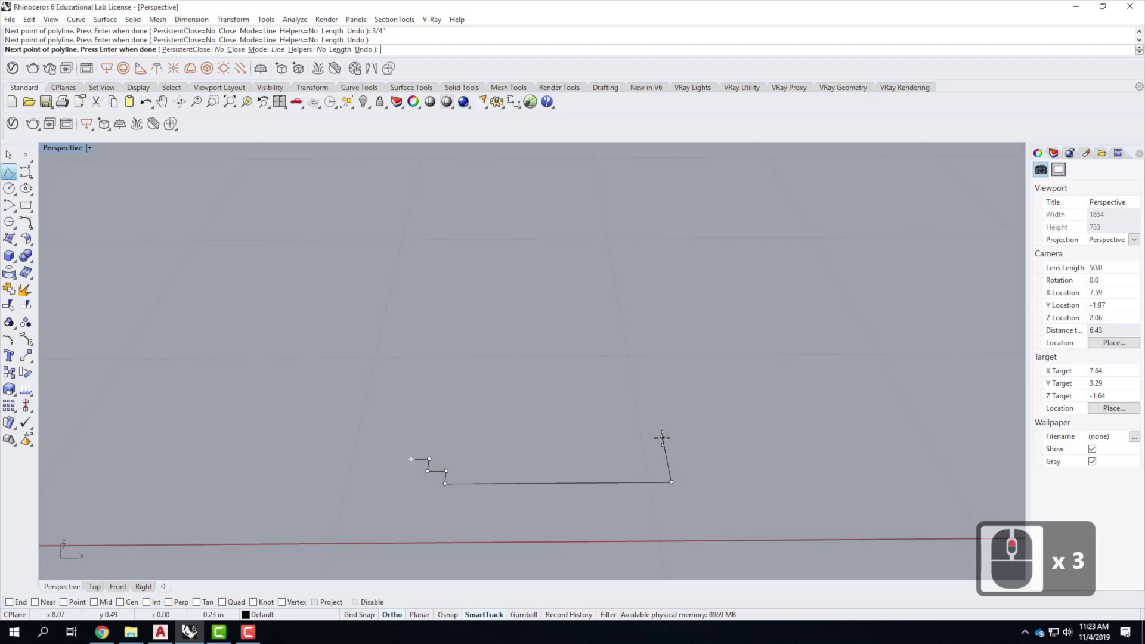
type("4/16\"")
key("Return")
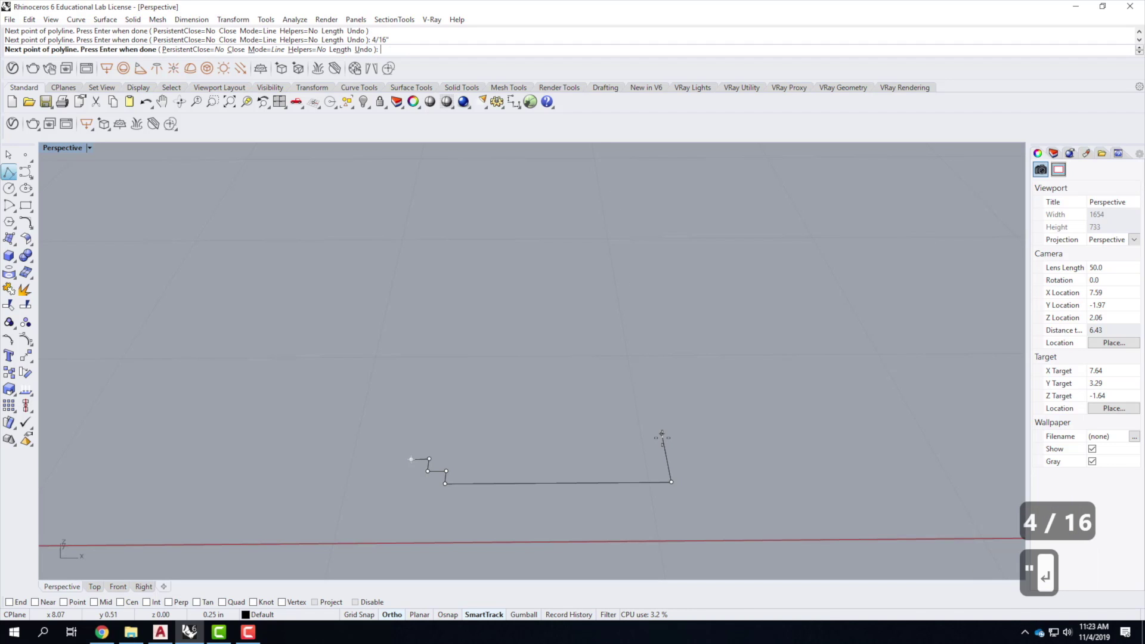
left_click(630, 409)
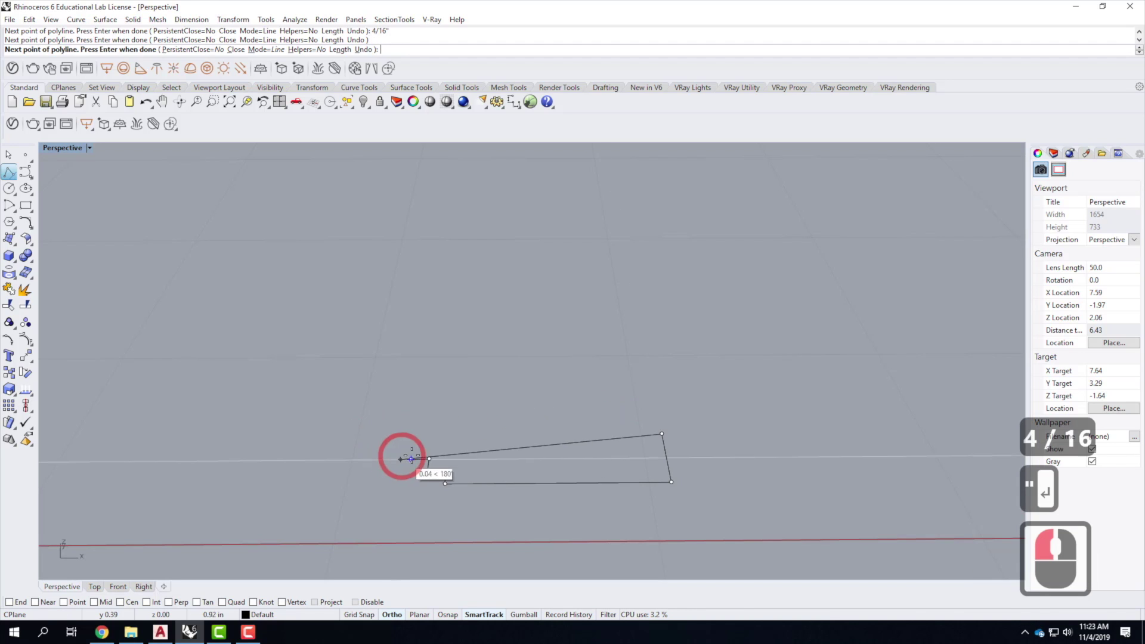
- Run a segment back parallel to X until level with the polyline's start point, and close the polyline on that point
left_click(411, 434)
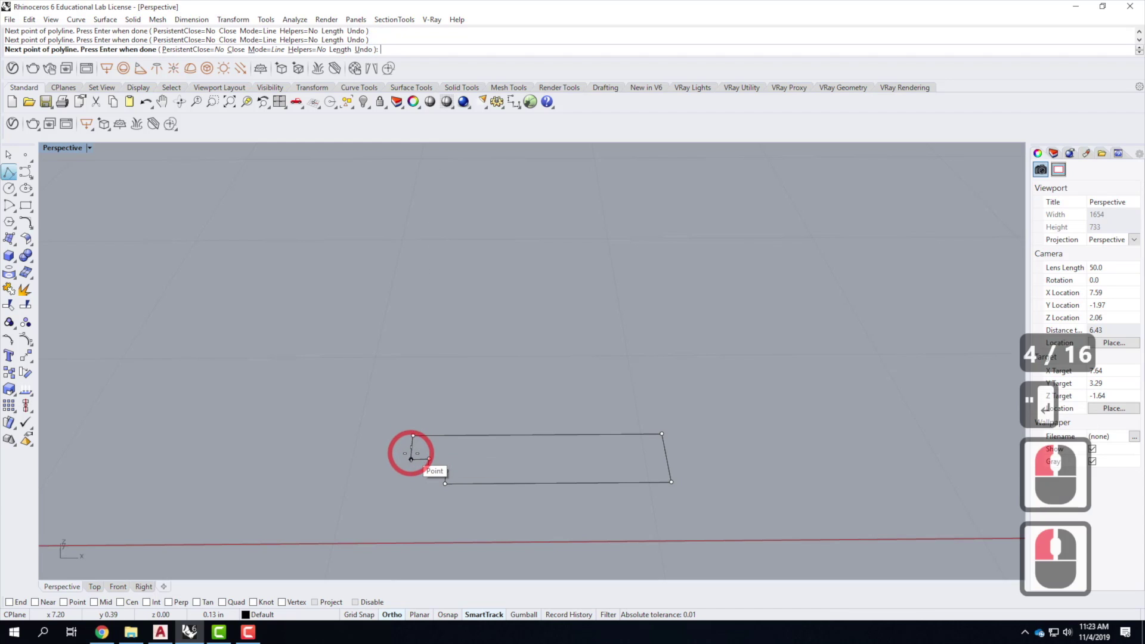
left_click(410, 455)
key("Return")
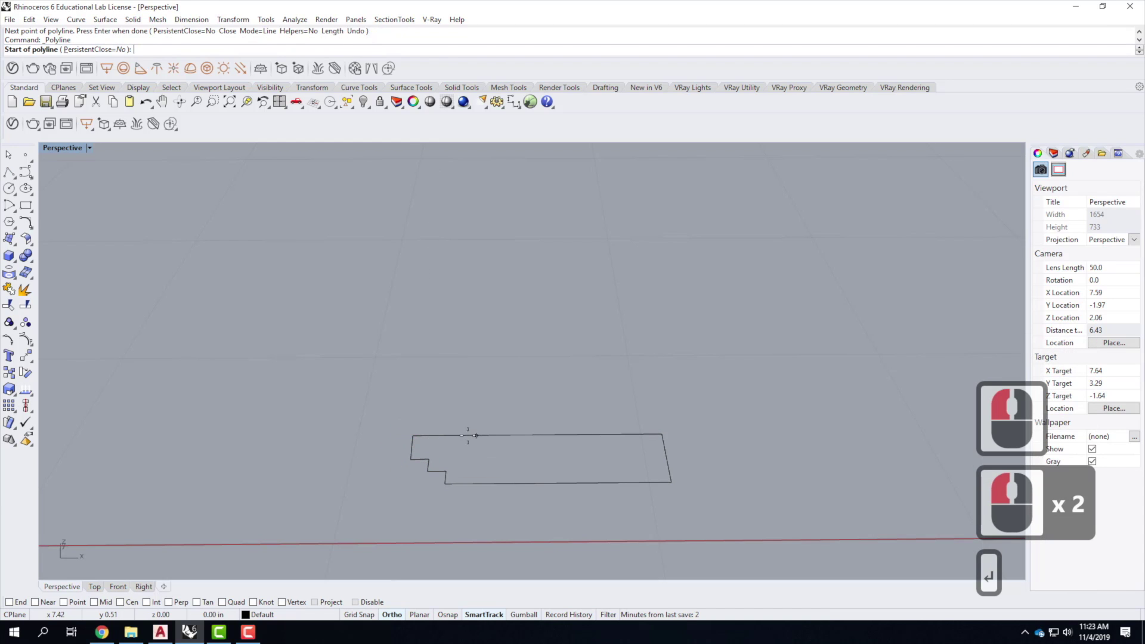
key("Escape")
key("Escape")
- Examine the closed stair-step profile up close from an angled view
left_click(642, 432)
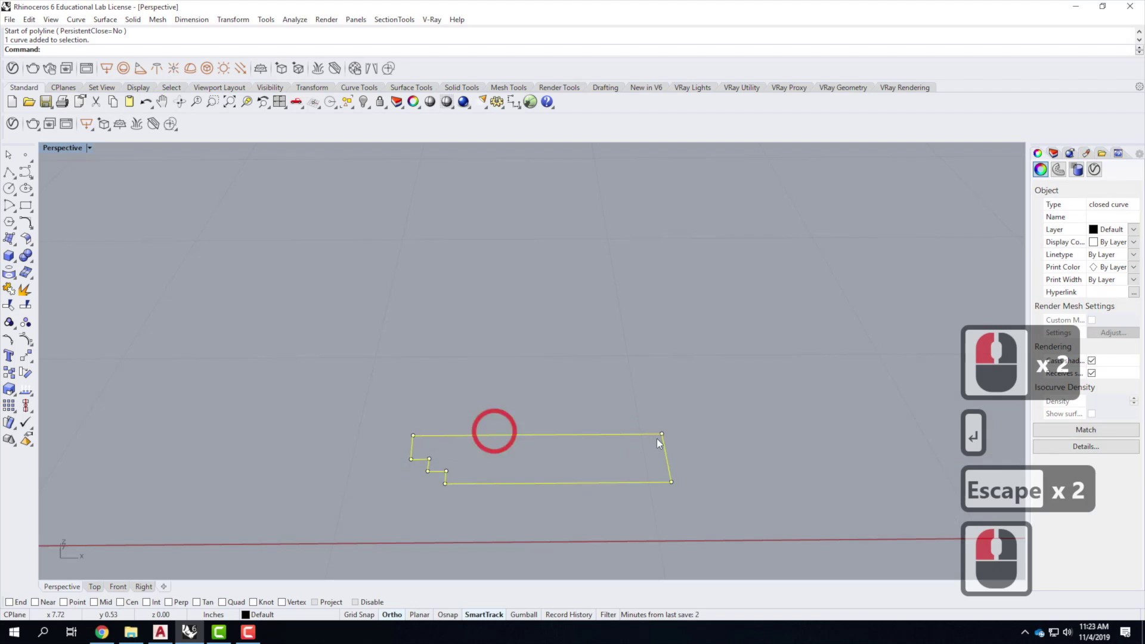
right_click_drag(464, 497, 552, 462)
scroll(485, 463, "down", 4)
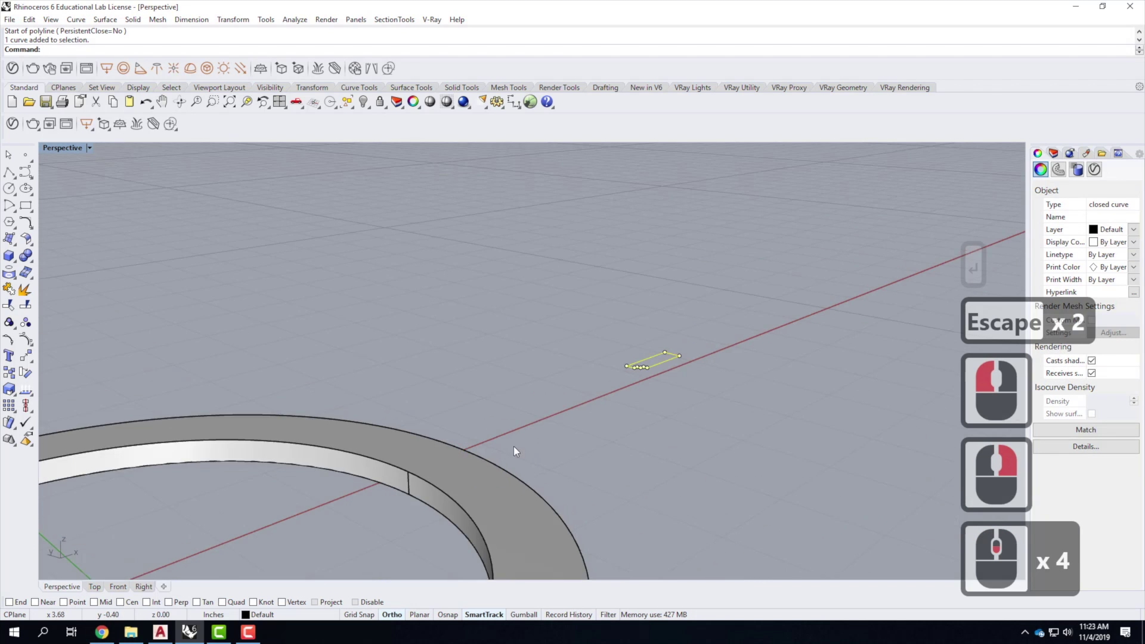
right_click_drag(667, 391, 664, 397)
type("z")
key("Return")
type("s")
key("Return")
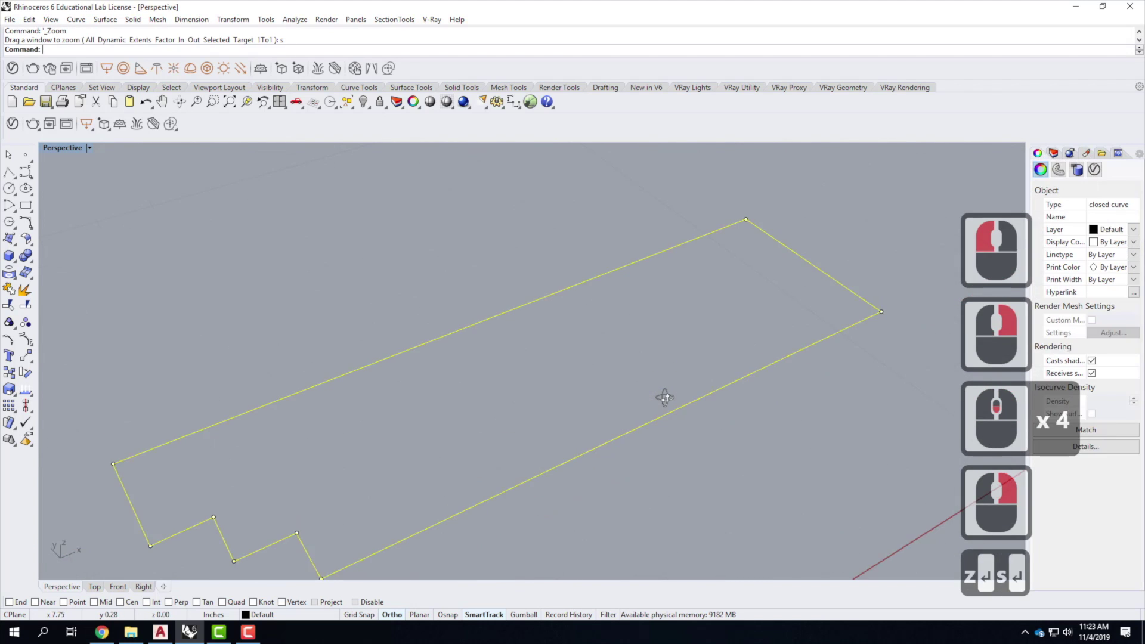
scroll(531, 389, "down", 5)
key("Escape")
key("Escape")
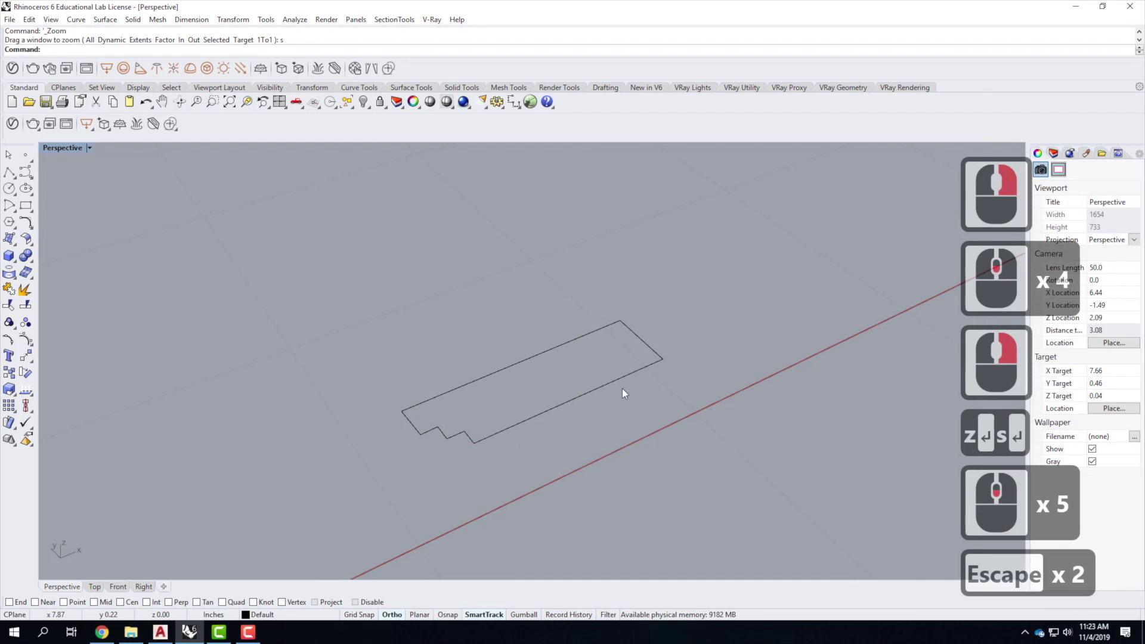
- Fillet the profile corner between the 4/16-inch end edge and the 3/4-inch edge with a 1/32-inch radius
type("fillet")
key("Return")
type("rim=Yes ExtendArcsBy=Arc ):")
key("Return")
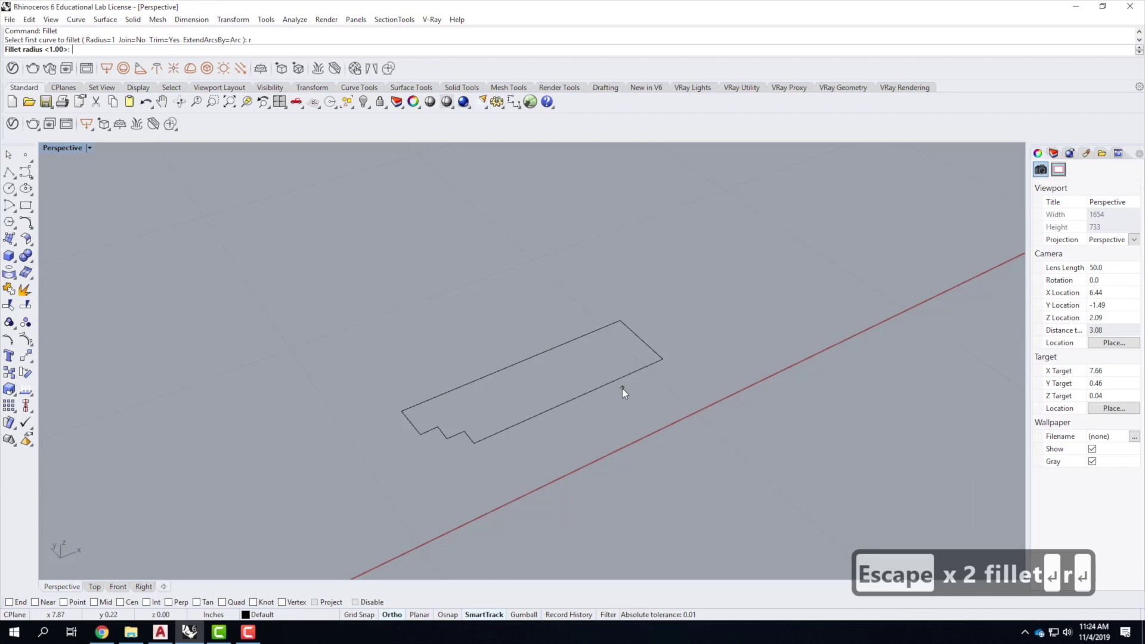
type("1/32\"")
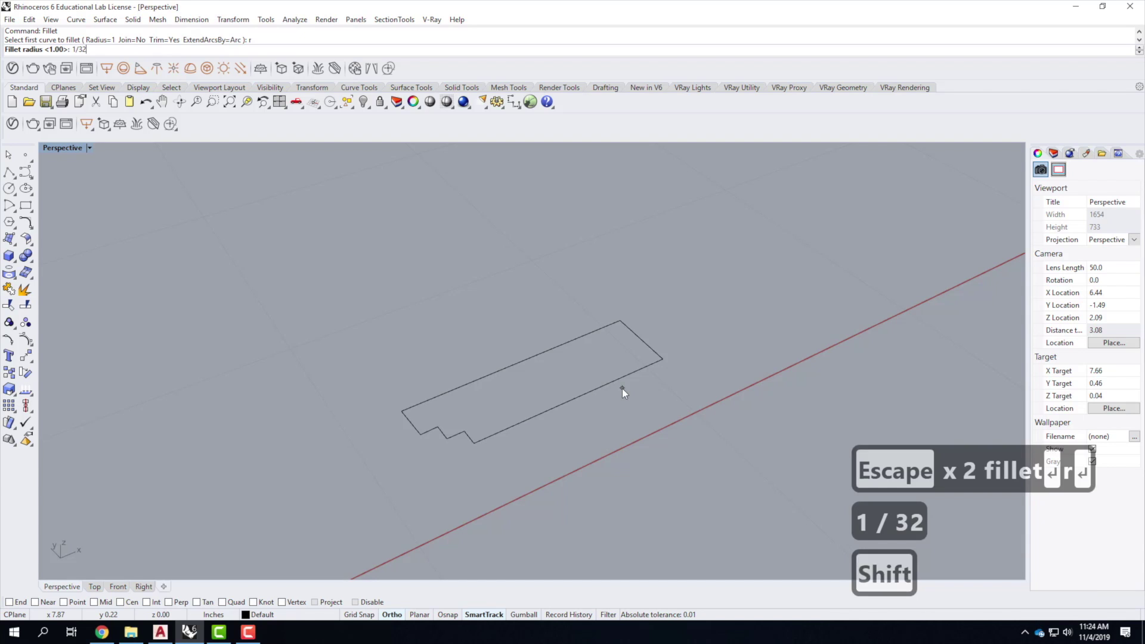
key("Return")
left_click(652, 337)
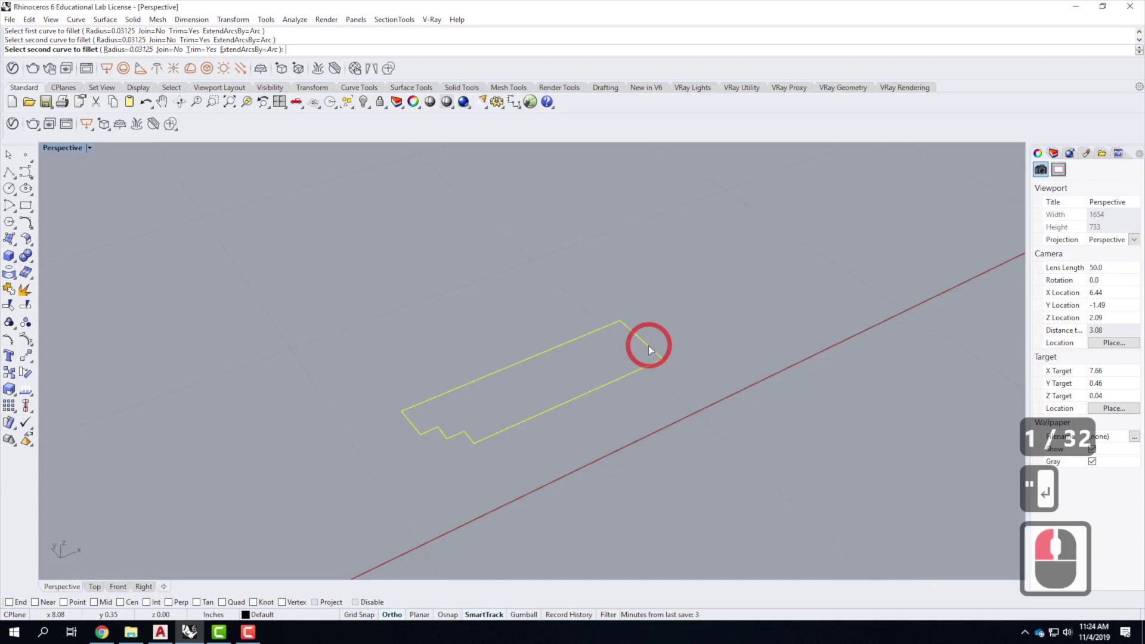
left_click(592, 394)
- Fillet the corner where the 3/4-inch edge meets the last stair riser with the same radius
right_click(552, 399)
left_click(497, 433)
left_click(473, 439)
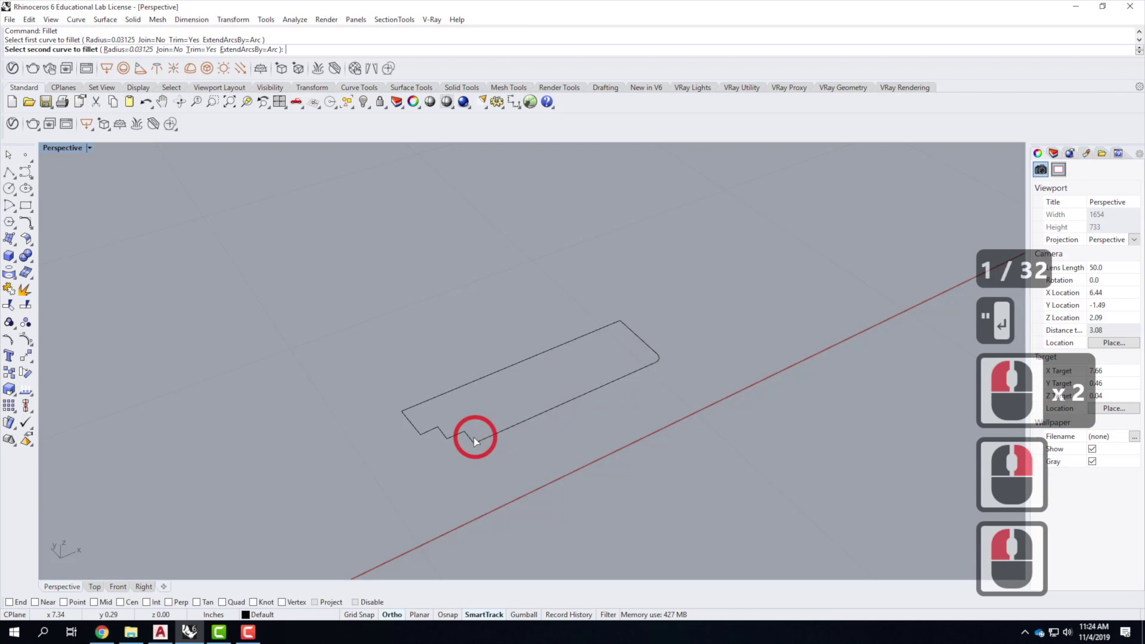
right_click_drag(431, 436, 431, 440)
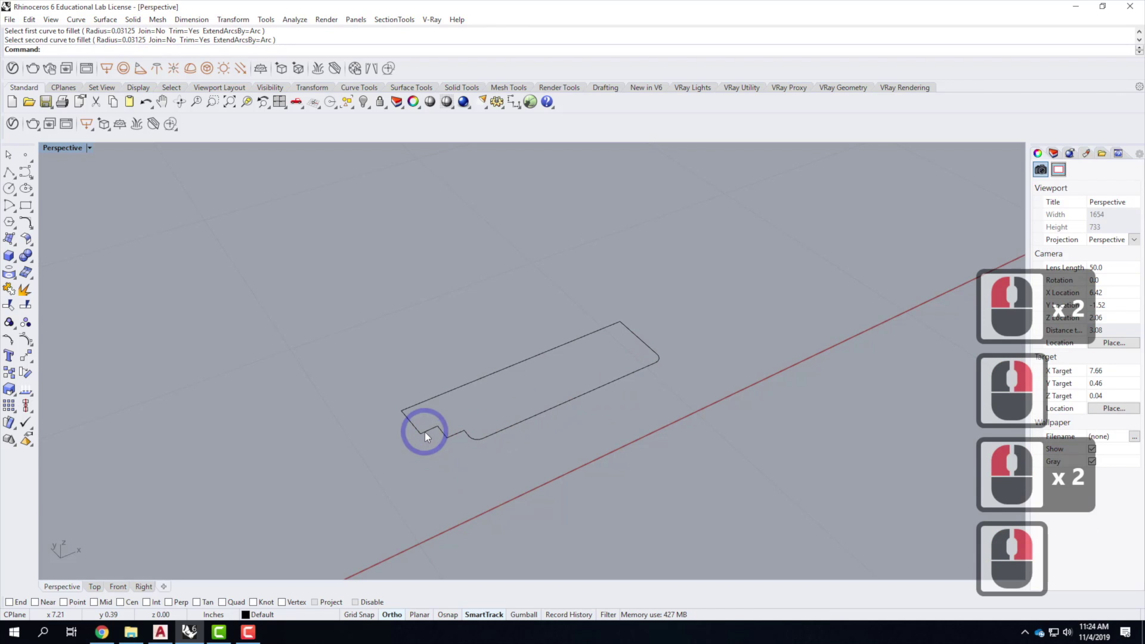
left_click(423, 432)
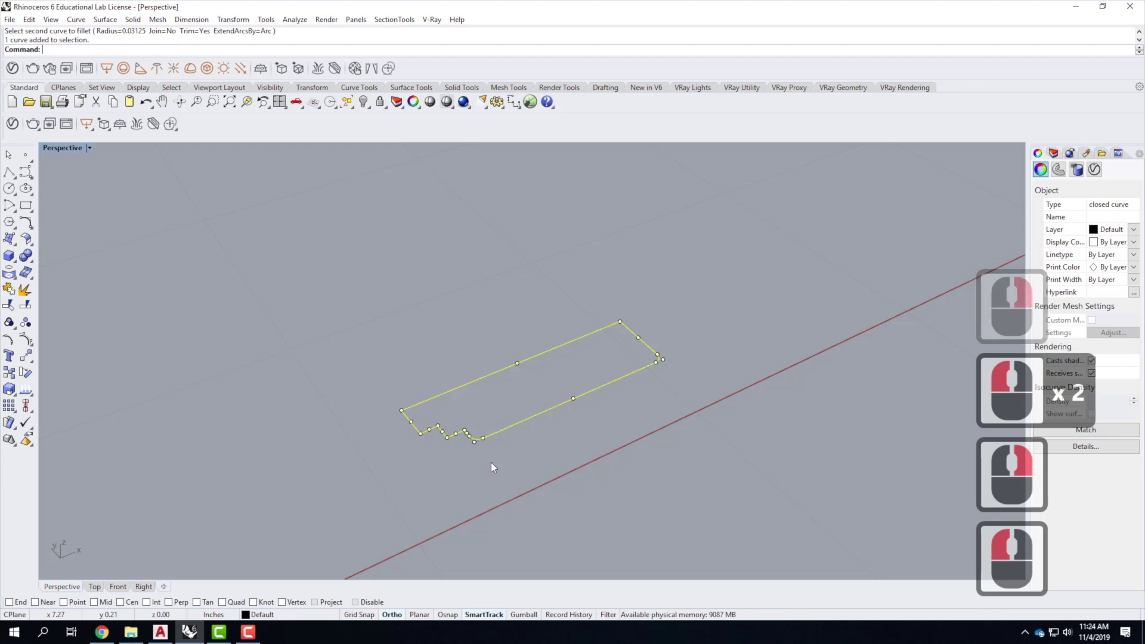
key("Escape")
key("Escape")
key("Escape")
- Turn on the End object snap and move the filleted profile from its unfilleted stepped-side corner to the seam endpoint on the ring's inner top edge
scroll(474, 446, "down", 3)
left_click(507, 423)
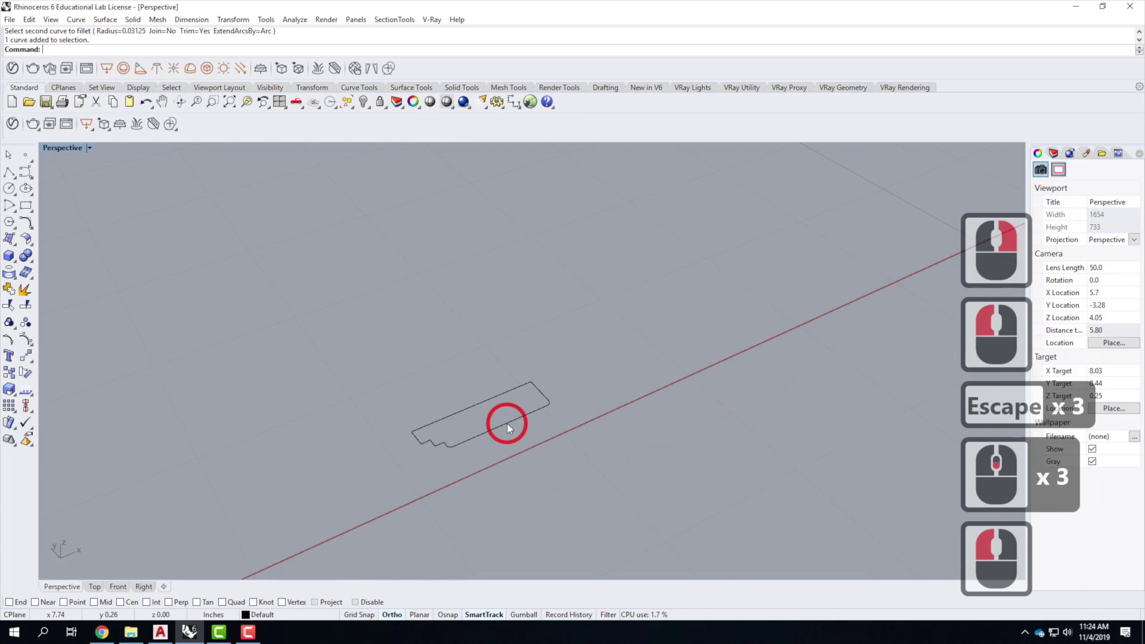
left_click(507, 423)
scroll(595, 362, "down", 2)
scroll(595, 362, "up", 3)
scroll(563, 392, "down", 2)
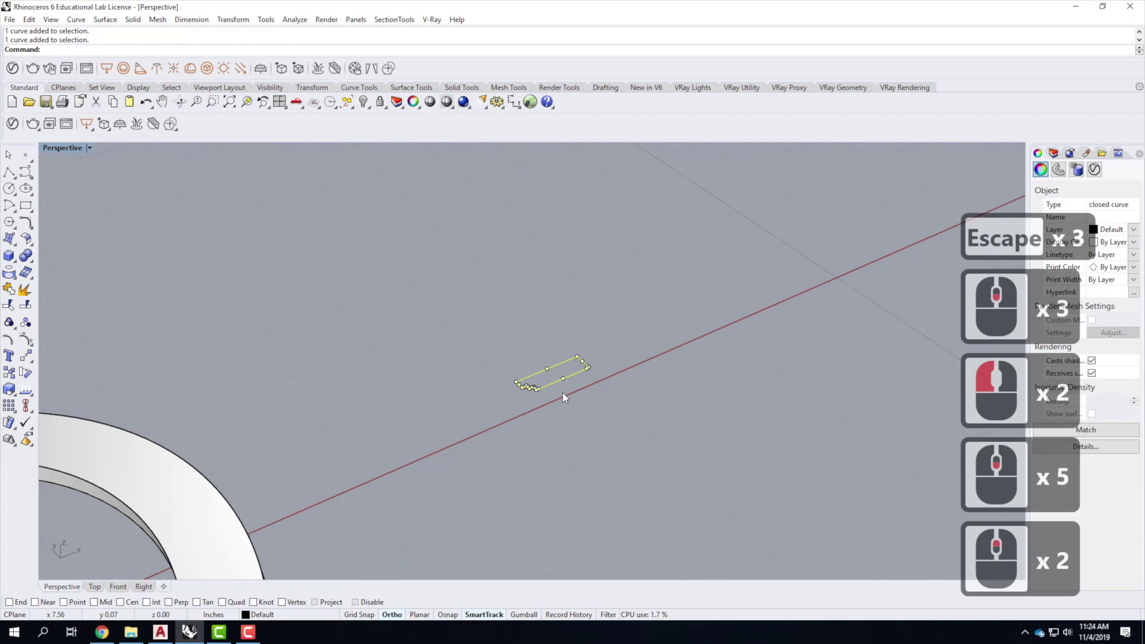
type("move")
key("Return")
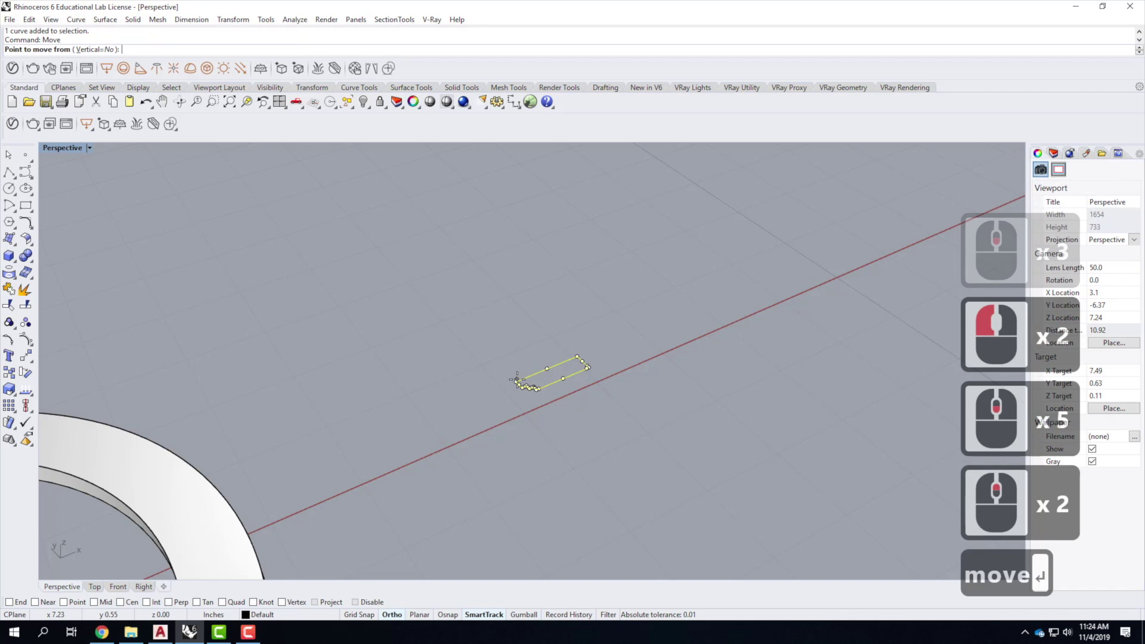
left_click(10, 602)
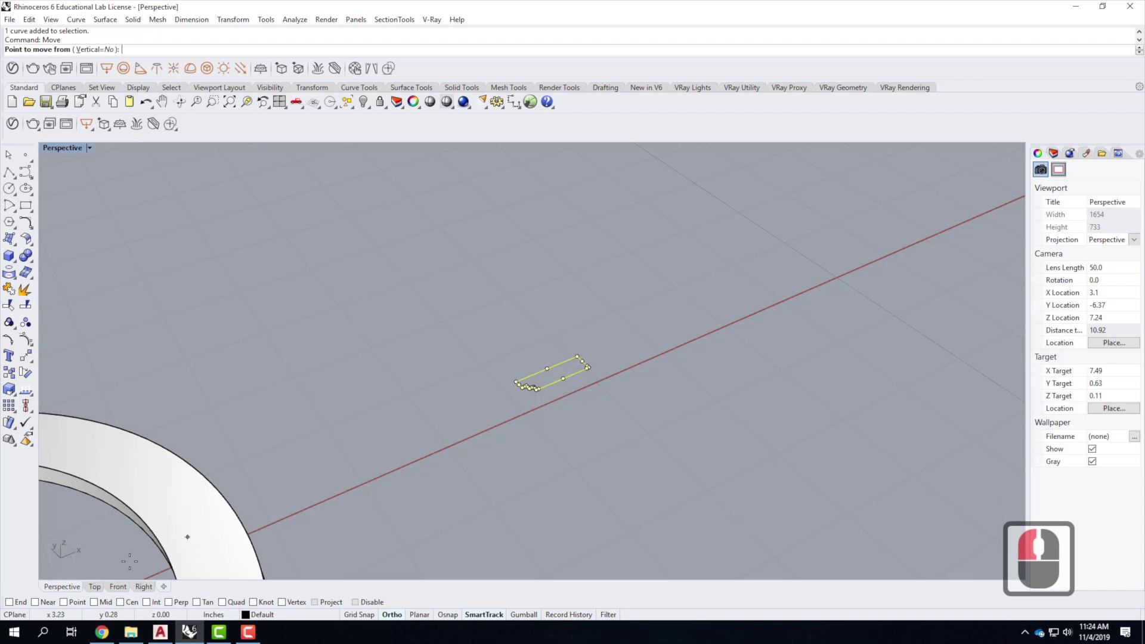
left_click(9, 602)
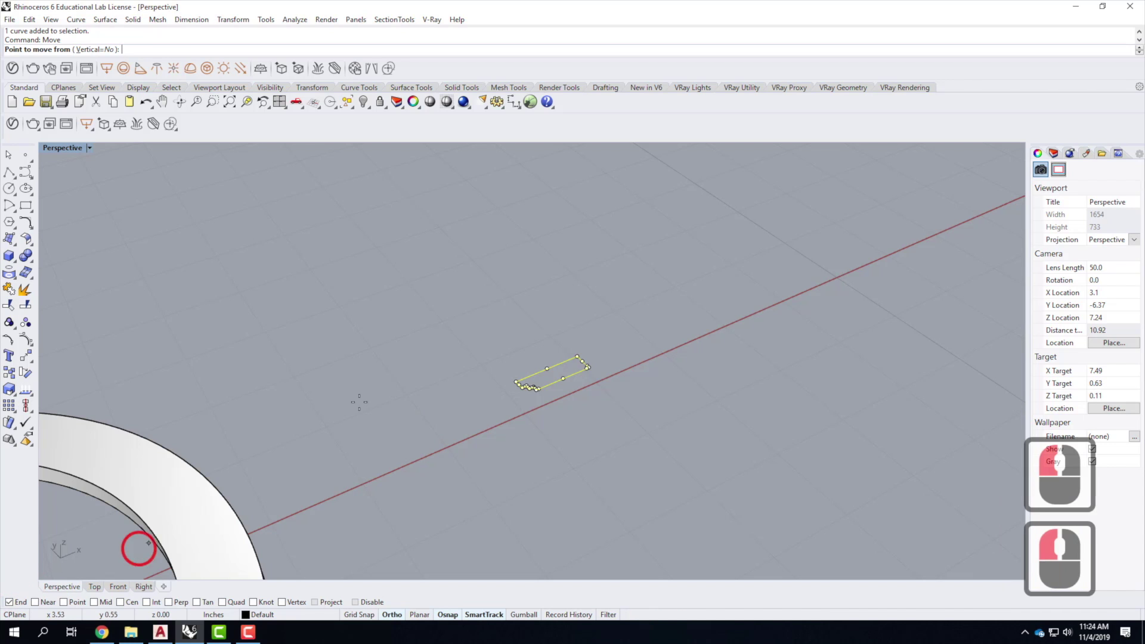
left_click(516, 382)
scroll(561, 327, "down", 2)
right_click_drag(156, 575, 398, 470)
left_click(401, 469)
left_click(455, 450)
key("Escape")
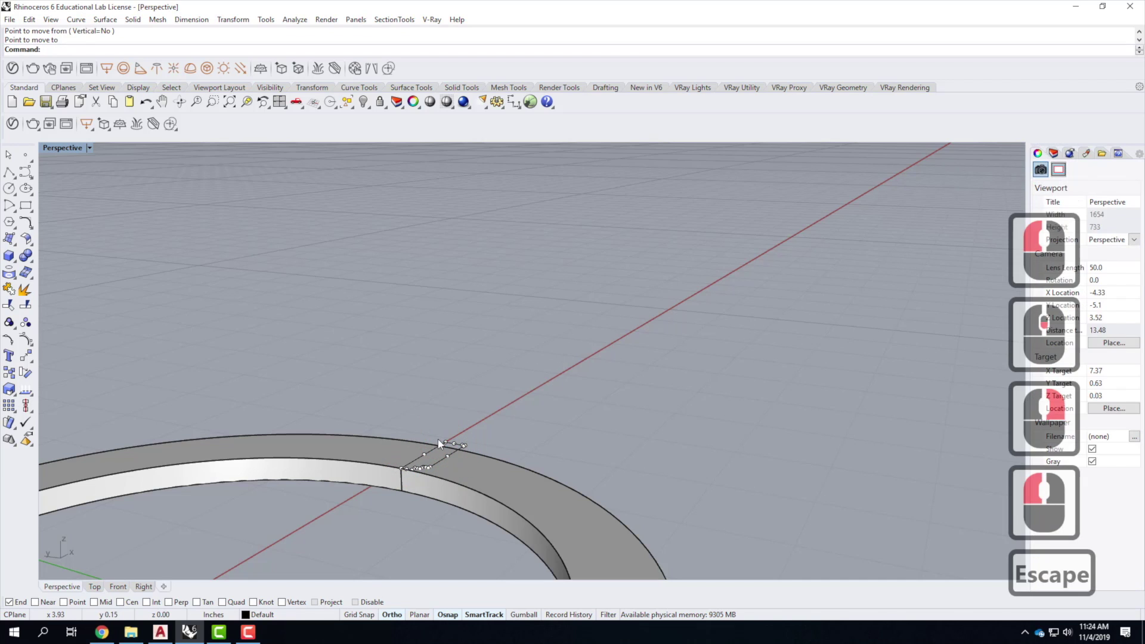
- Rotate the profile 90 degrees in 3D about the X axis so its stepped side points down
left_click(441, 441)
type("rotate3")
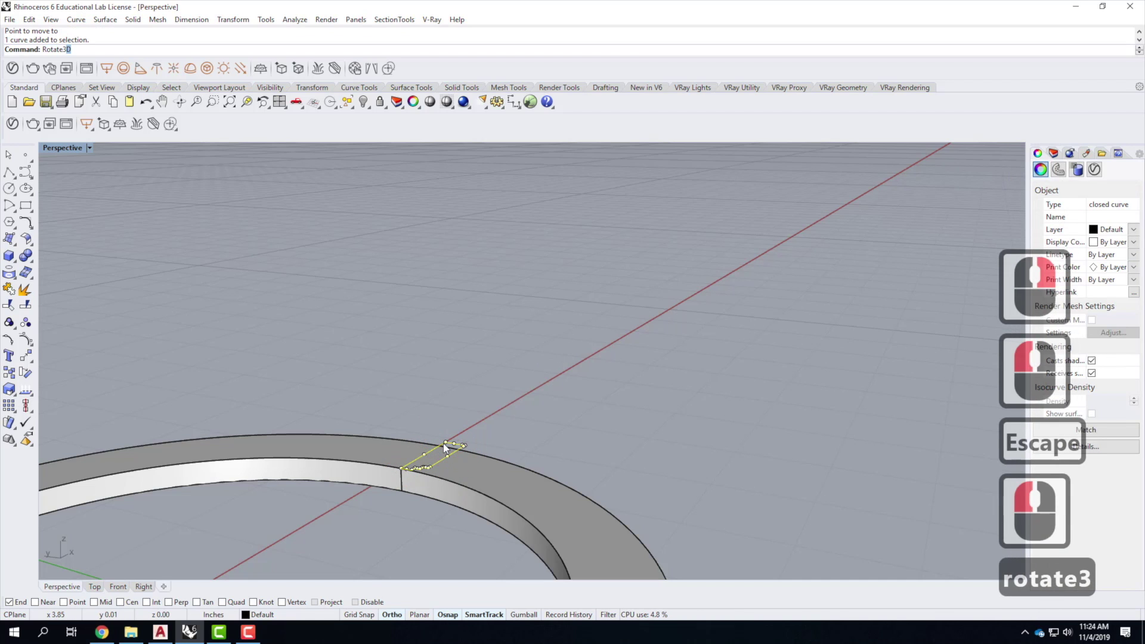
key("Return")
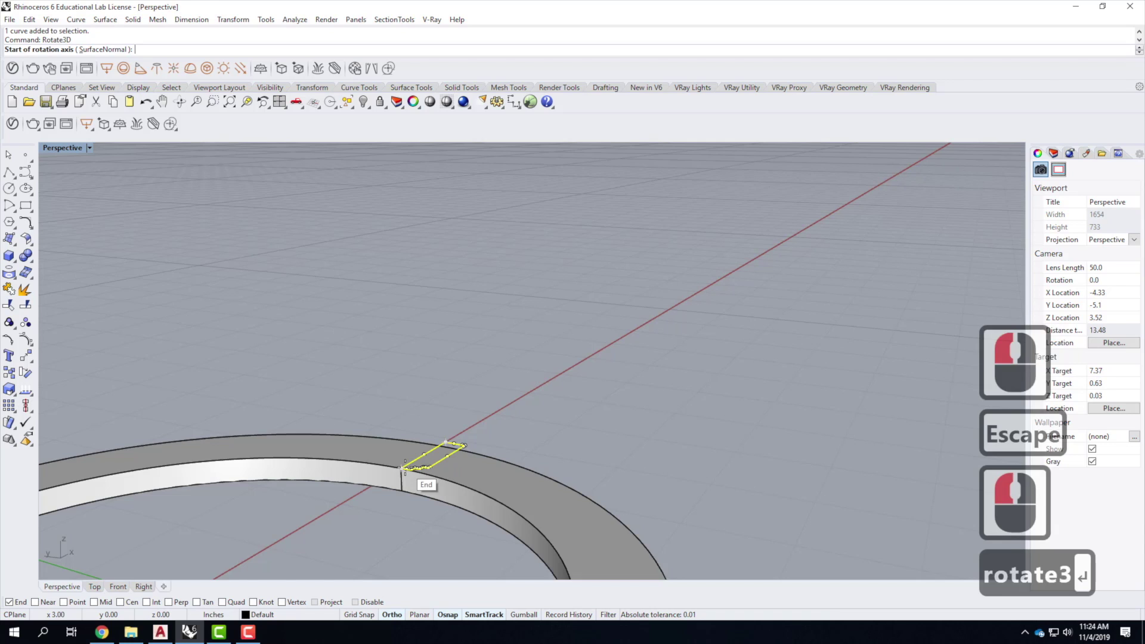
left_click(444, 443)
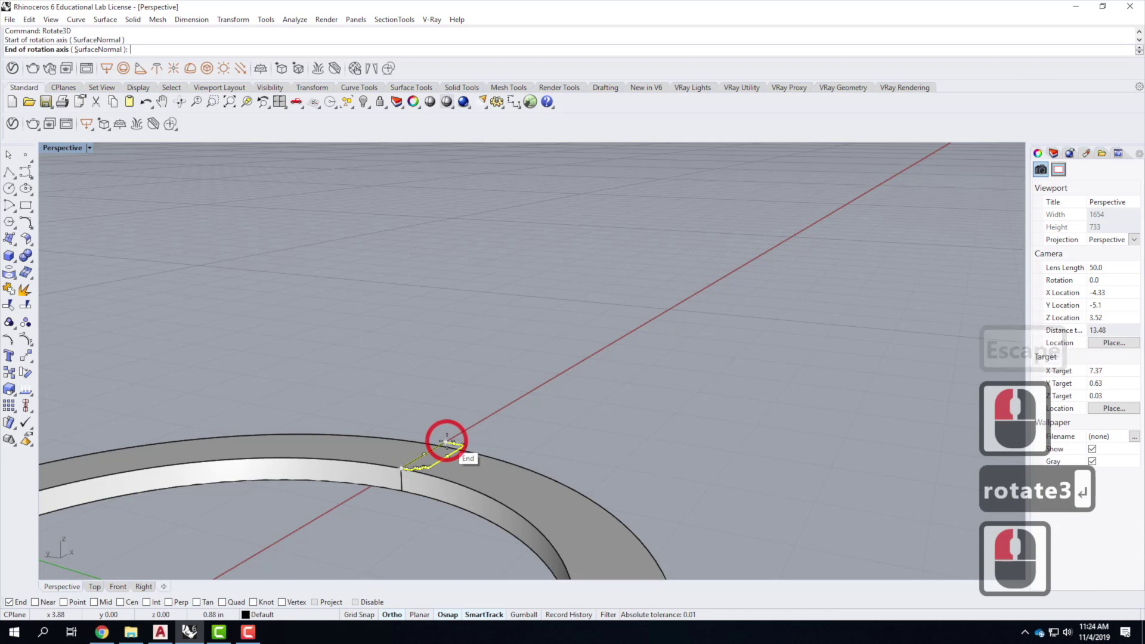
left_click(554, 377)
left_click(417, 475, "shift")
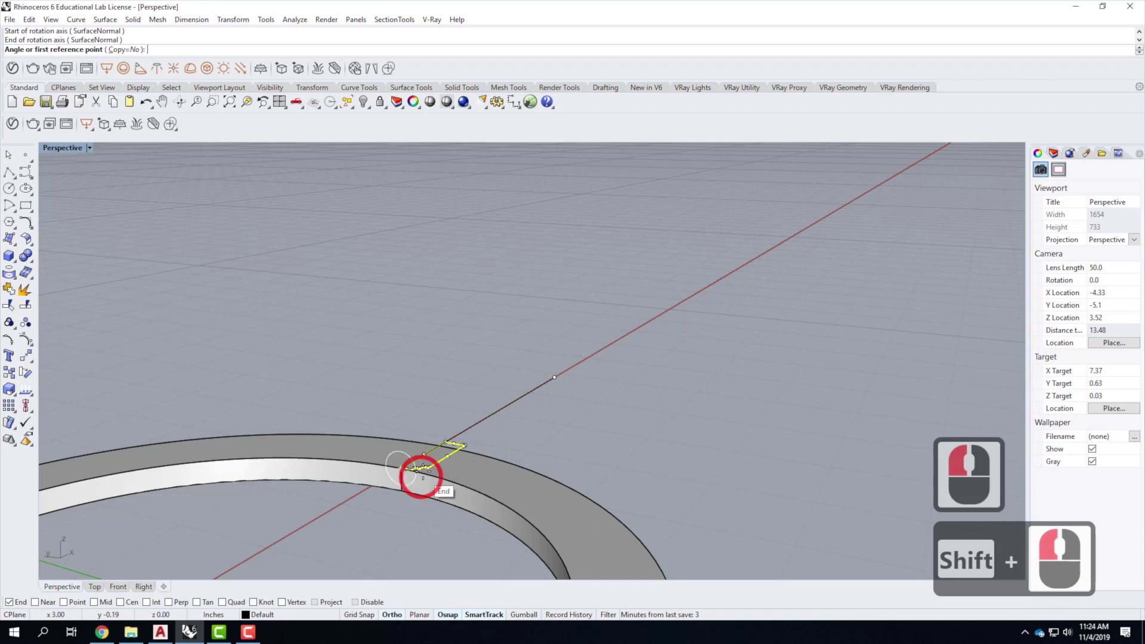
left_click(444, 583)
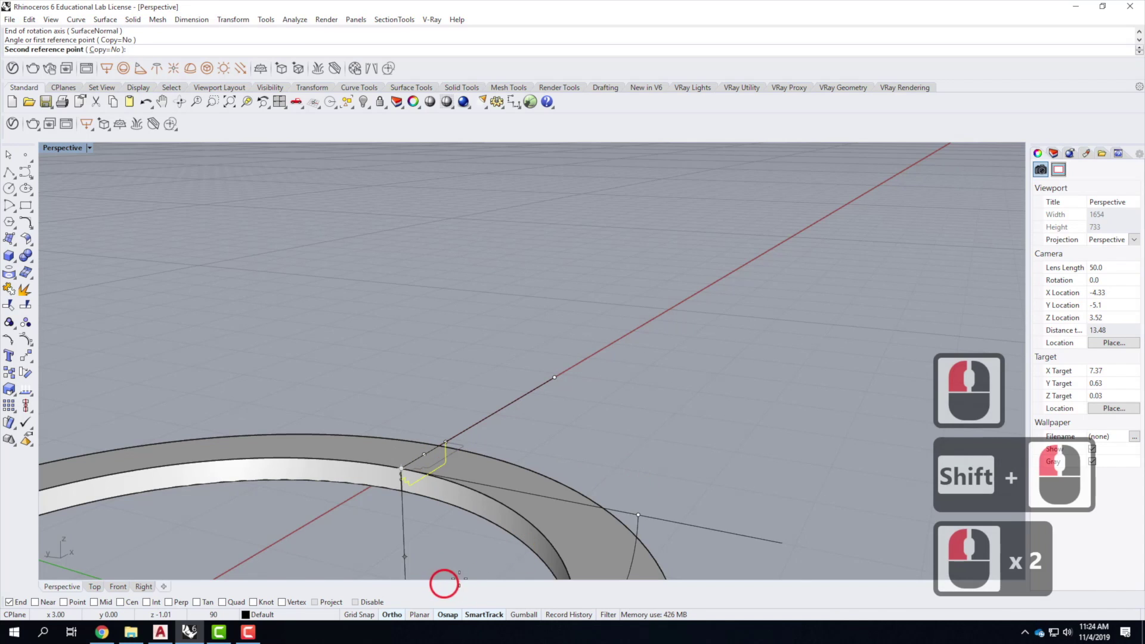
left_click(409, 582)
left_click(404, 557)
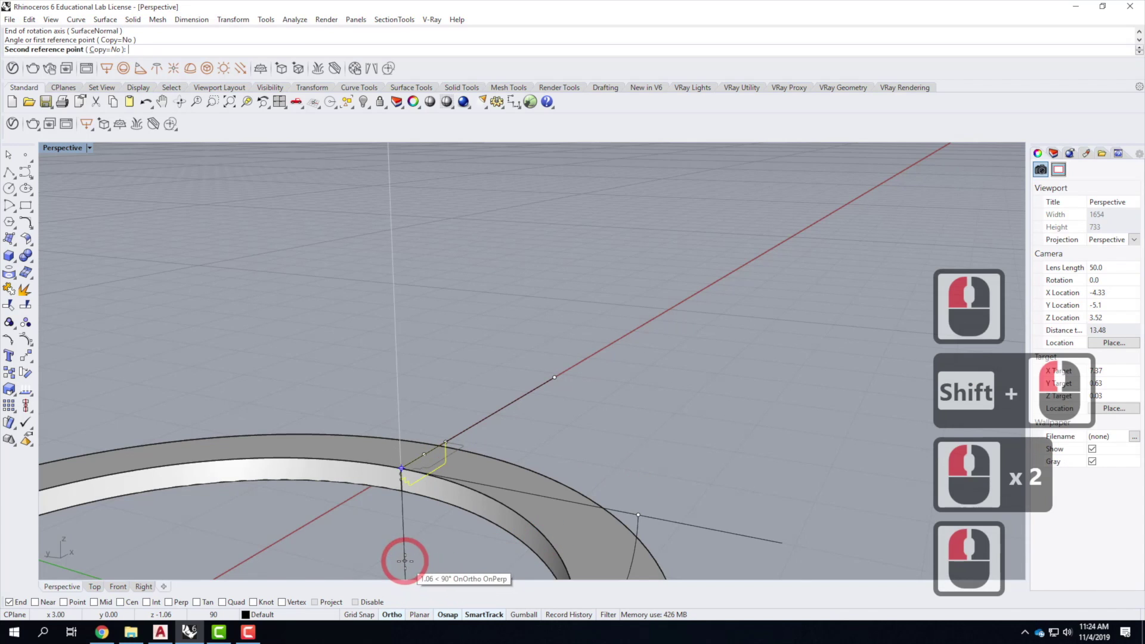
key("Escape")
- Duplicate the ring's inner top edge as a curve and delete the ring extrusion
type("dupe")
key("Return")
left_click(462, 481)
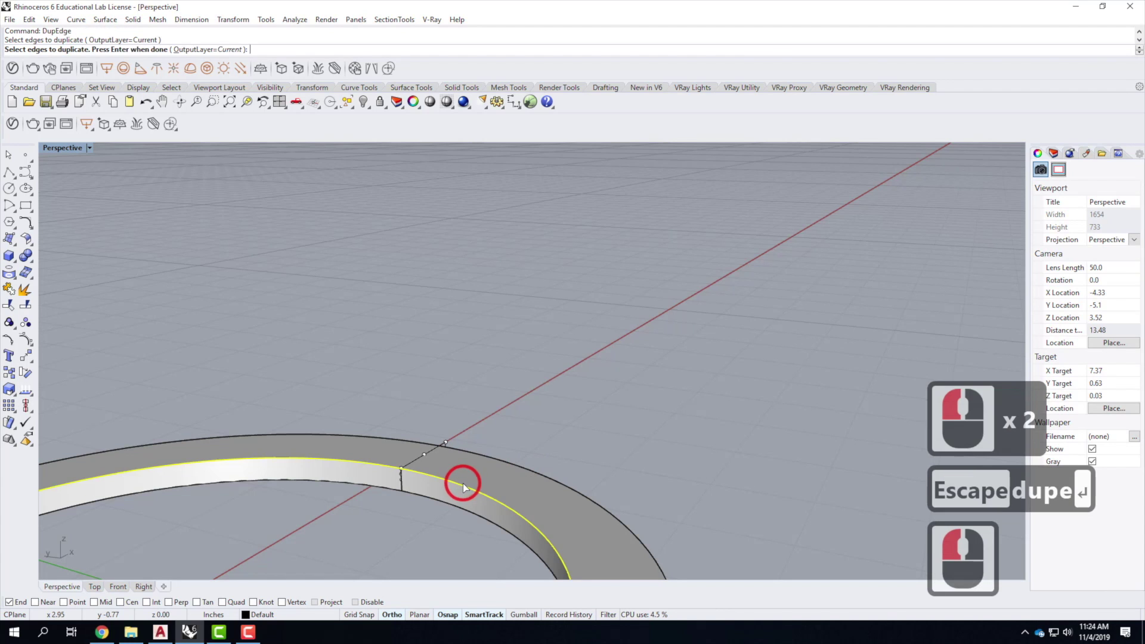
key("Return")
left_click(514, 471)
key("Delete")
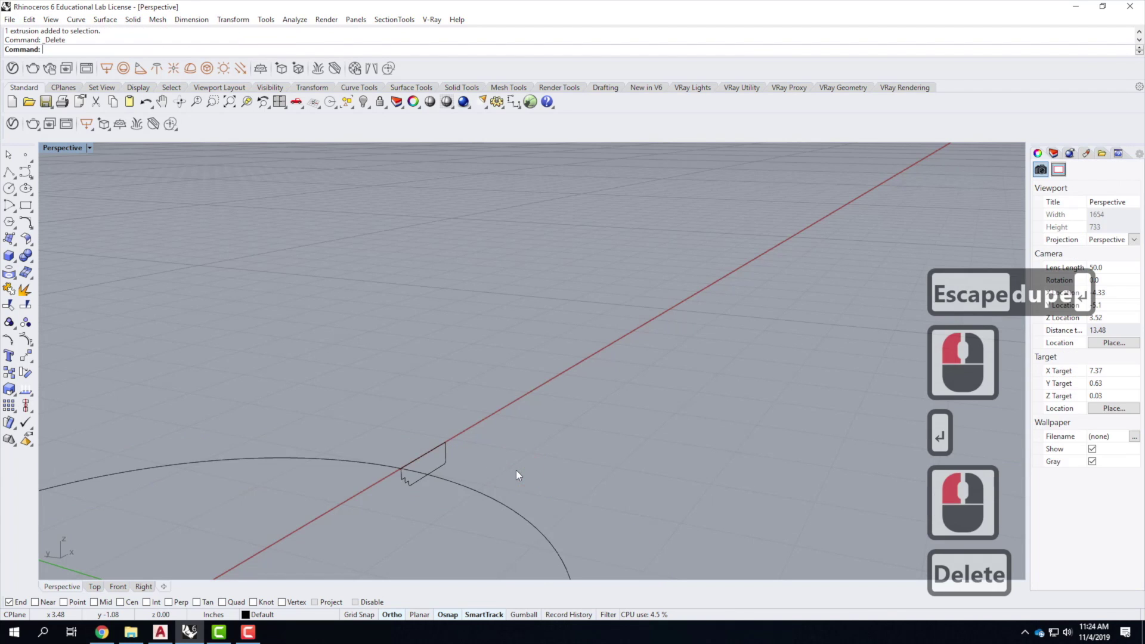
- Sweep the upright profile along the circular rail with Sweep1, using the Freeform frame style and unchanged cross sections
right_click_drag(523, 480, 477, 492)
type("swee")
key("Return")
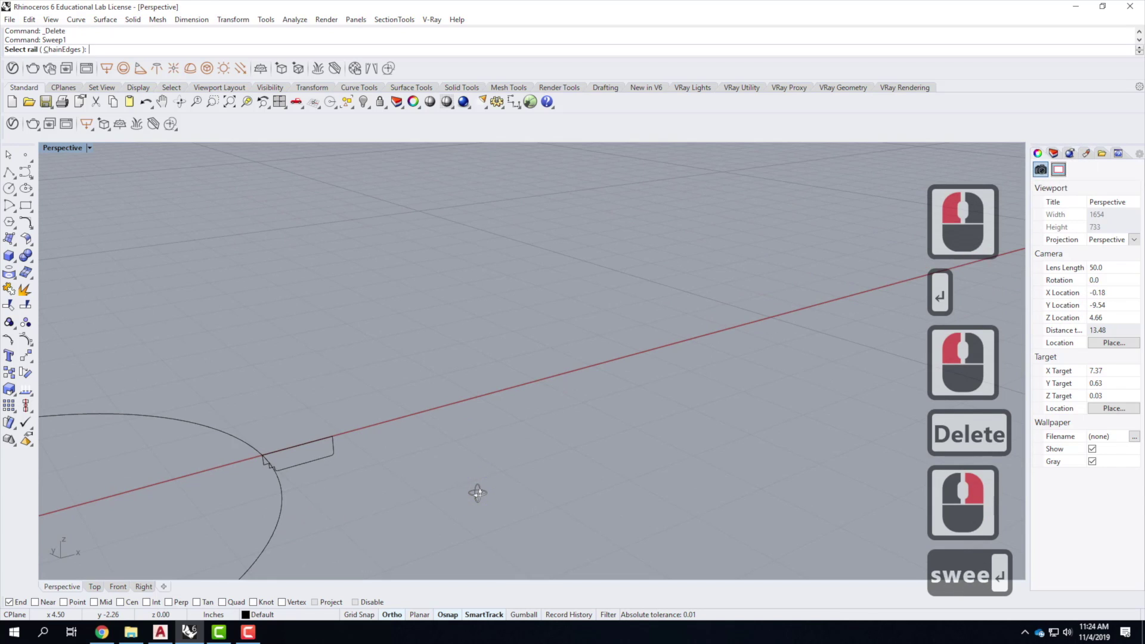
left_click(279, 493)
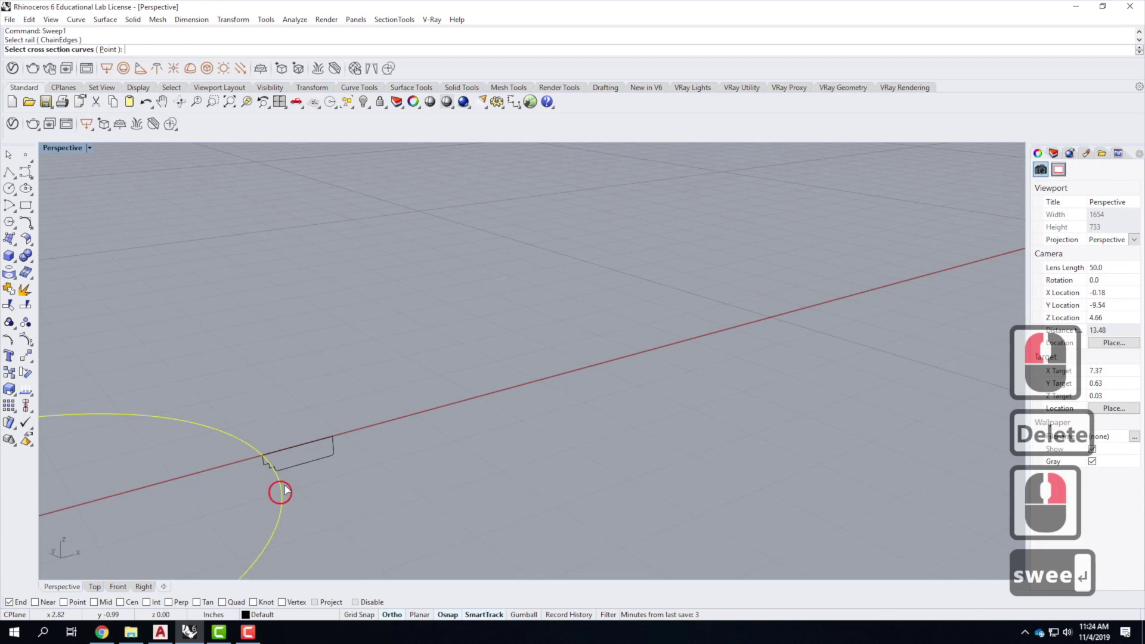
left_click(297, 468)
left_click(375, 462)
key("Return")
key("Return")
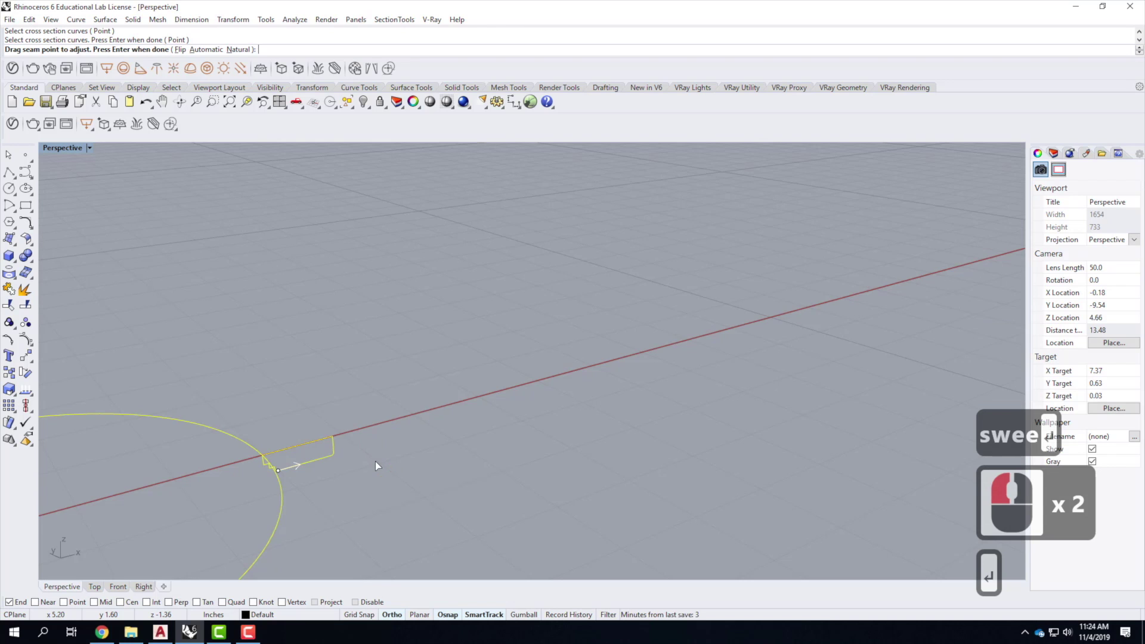
left_click(571, 428)
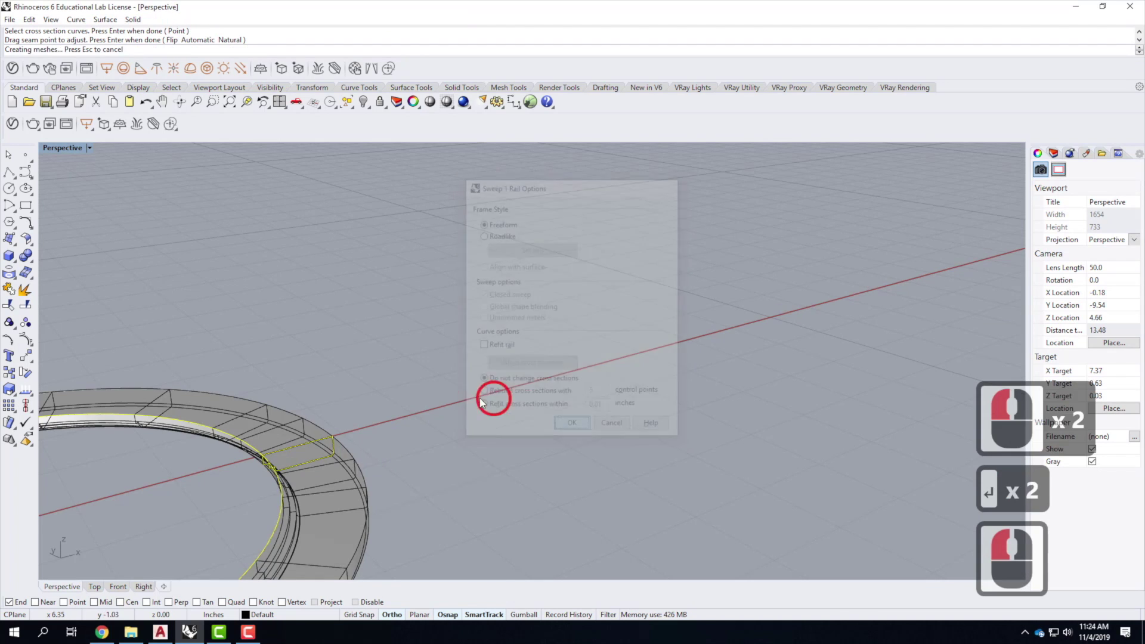
- Examine the swept ring from below and above, checking the stepped profile around its inner edge
scroll(513, 375, "down", 5)
right_click_drag(512, 376, 427, 328)
scroll(427, 328, "up", 4)
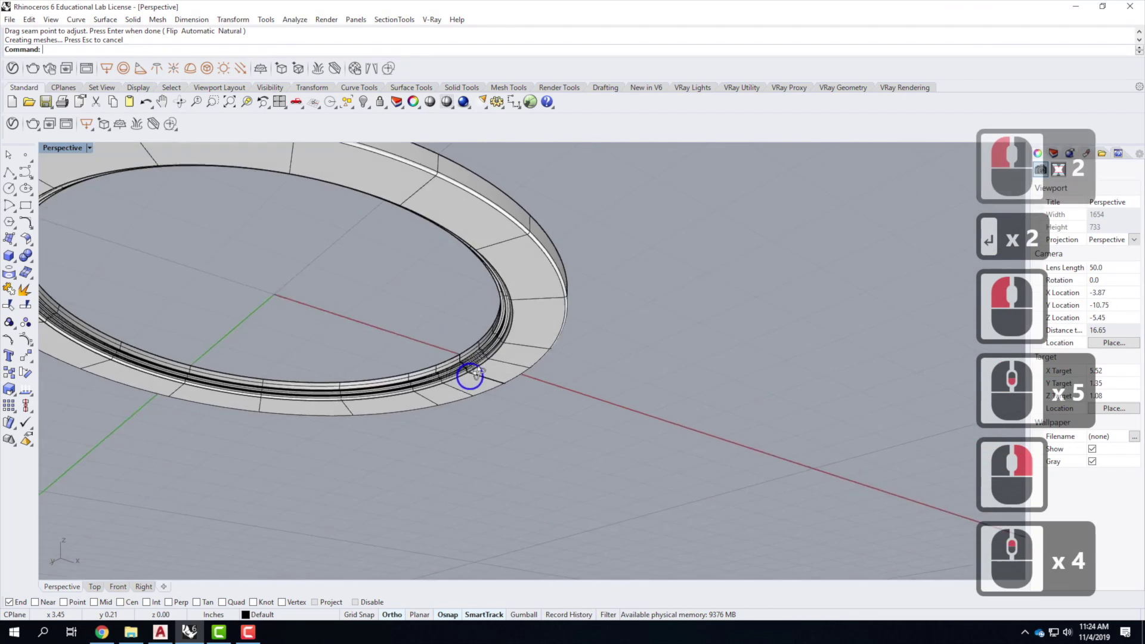
right_click_drag(485, 358, 519, 320)
scroll(520, 321, "up", 4)
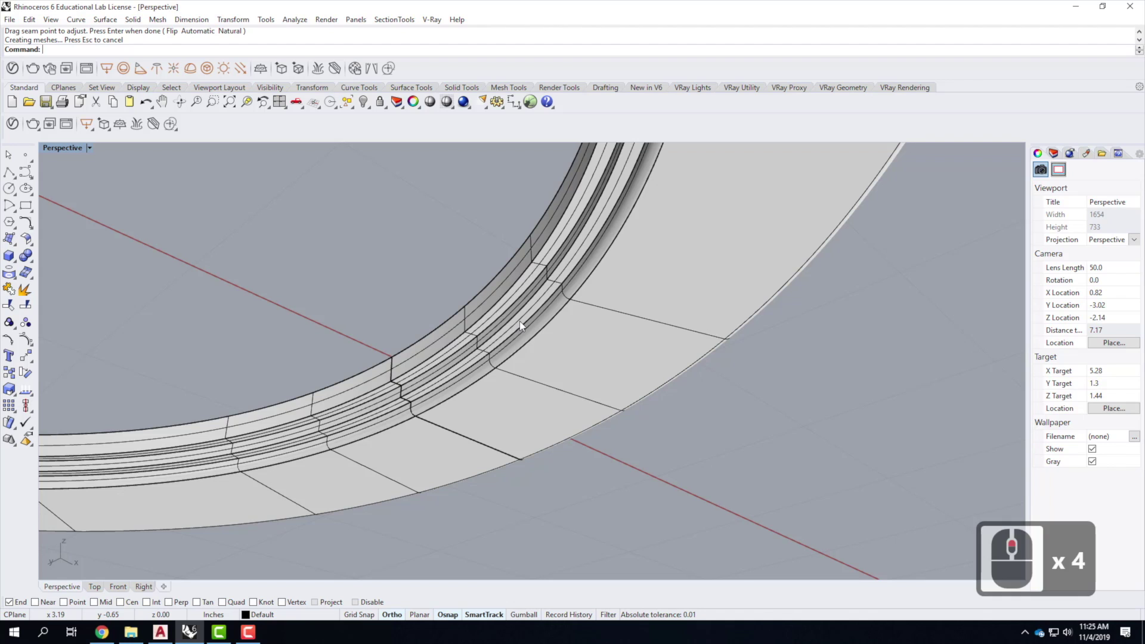
scroll(480, 313, "down", 3)
right_click_drag(488, 328, 503, 391)
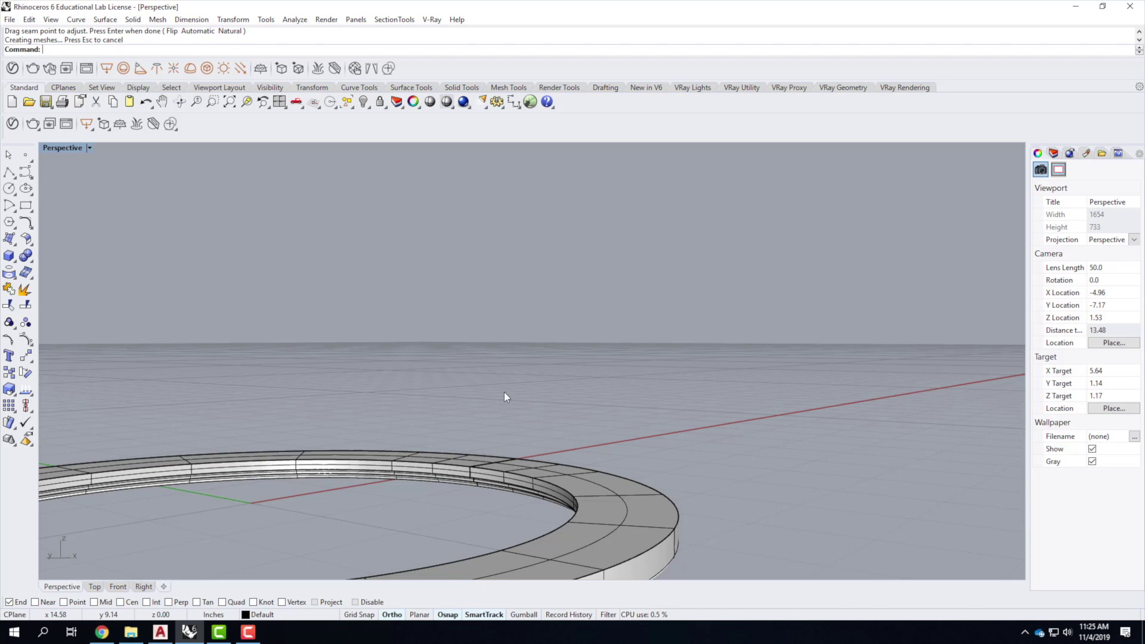
scroll(746, 363, "down", 2)
right_click_drag(742, 381, 714, 386)
scroll(594, 424, "up", 2)
right_click_drag(594, 424, 563, 382)
scroll(562, 381, "down", 4)
scroll(538, 411, "up", 2)
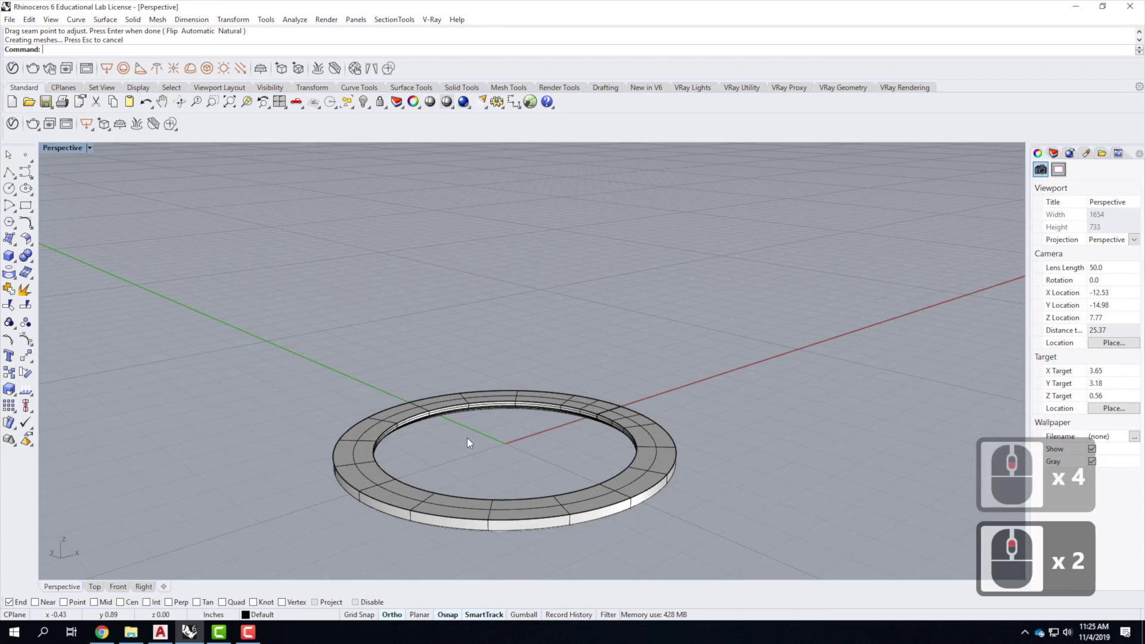
scroll(456, 418, "up", 3)
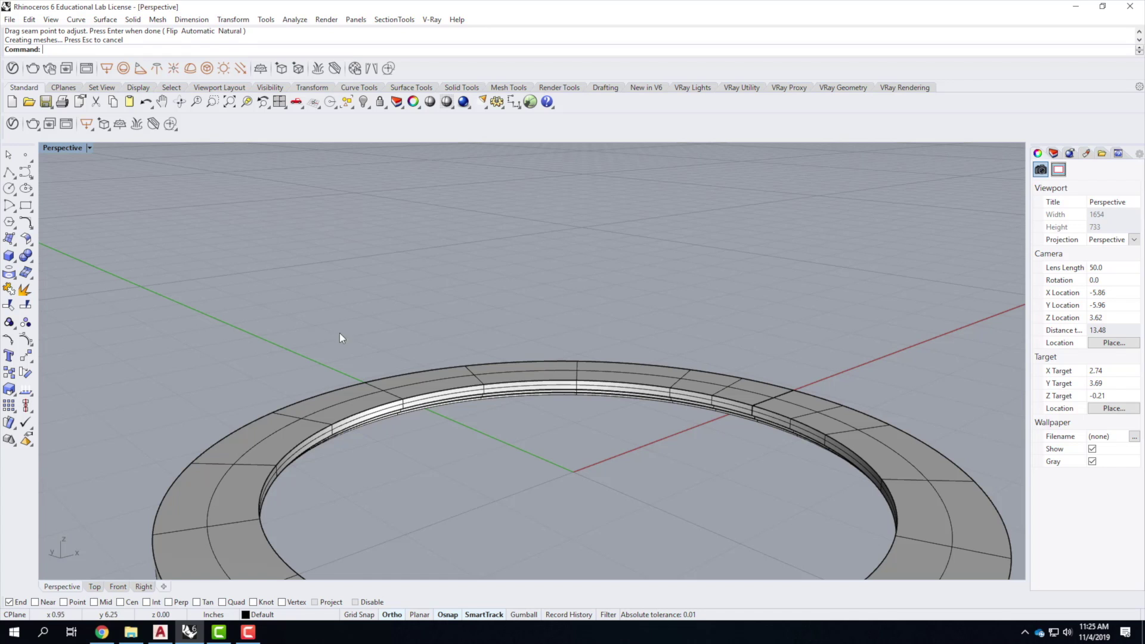
scroll(80, 203, "down", 2)
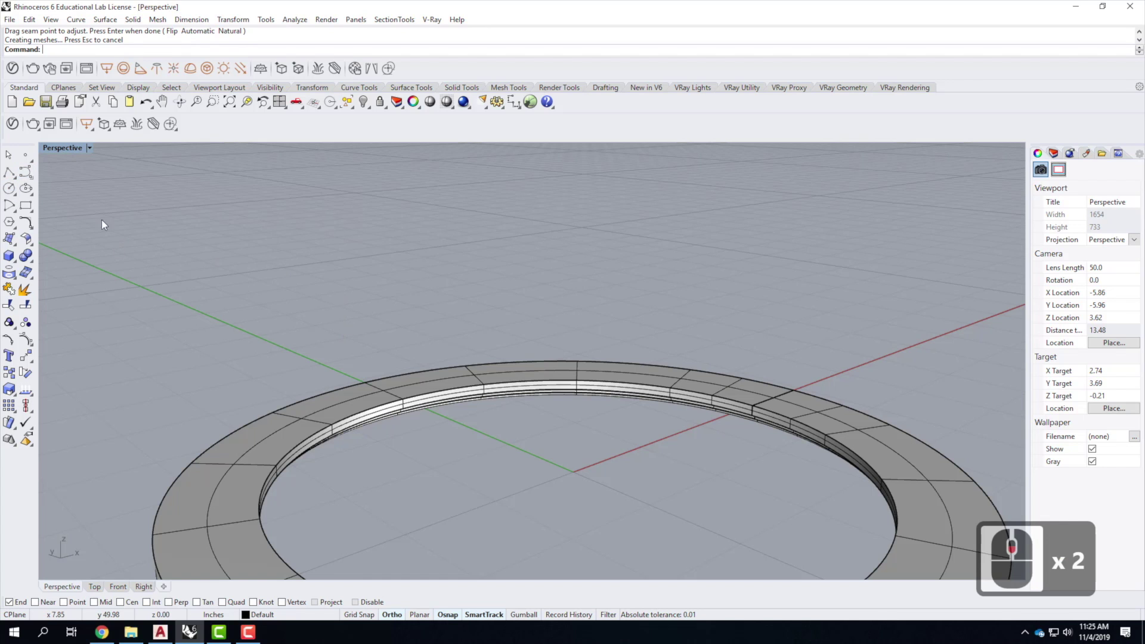
scroll(536, 358, "down", 5)
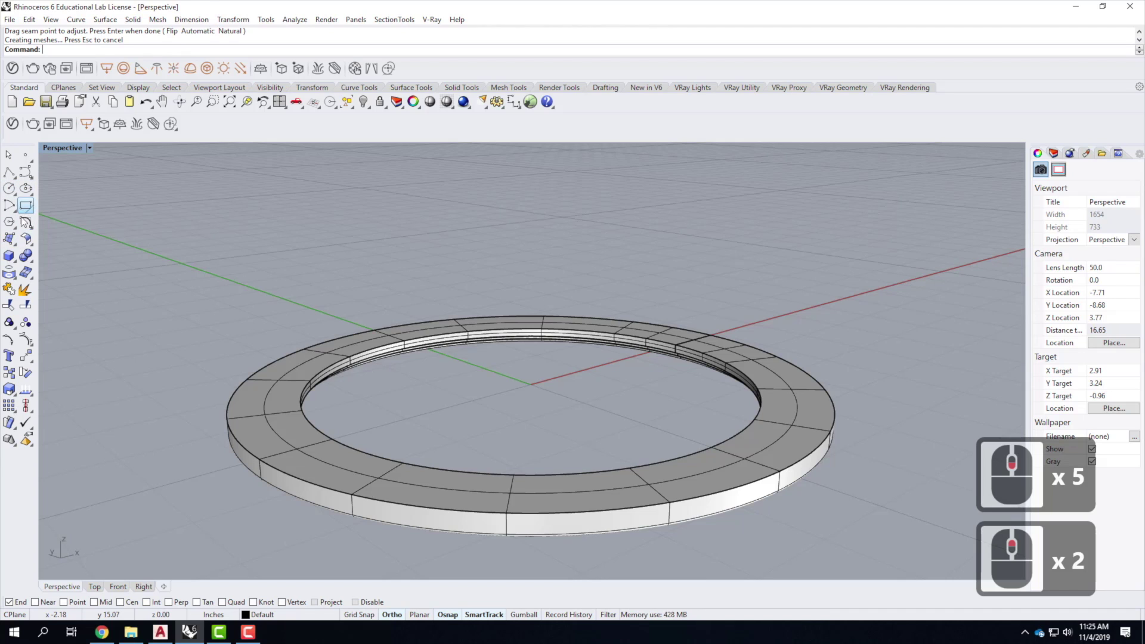
- Start an ellipsoid centred at 0,0 and, with the Quad snap on, end its first two axes on the ring's inner edge
left_click(14, 259)
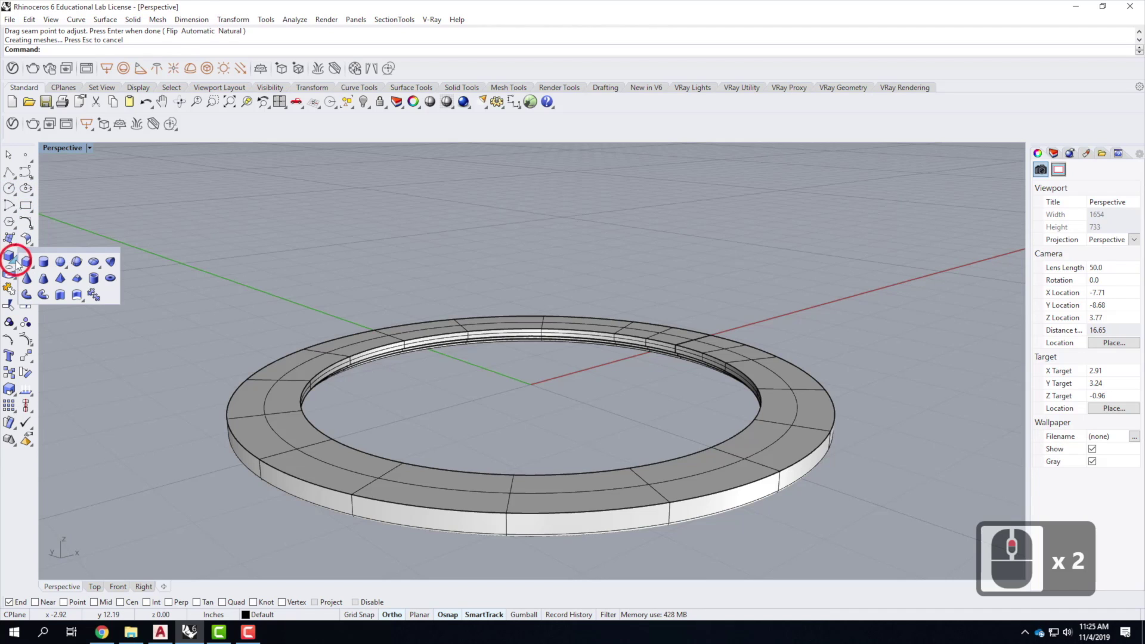
left_click(93, 262)
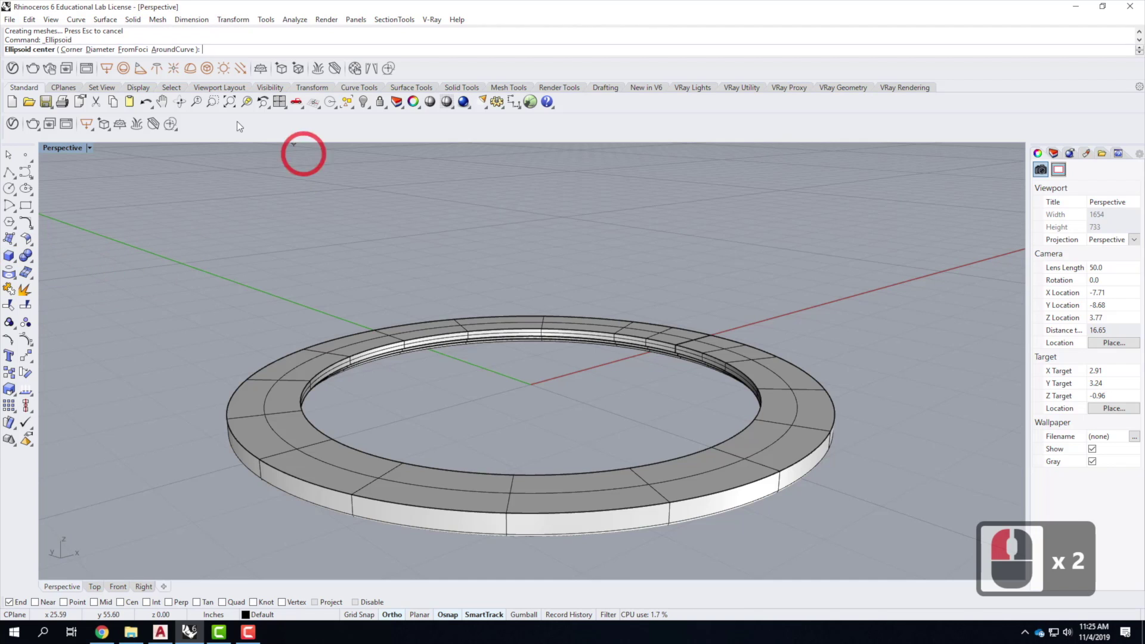
type("0,0")
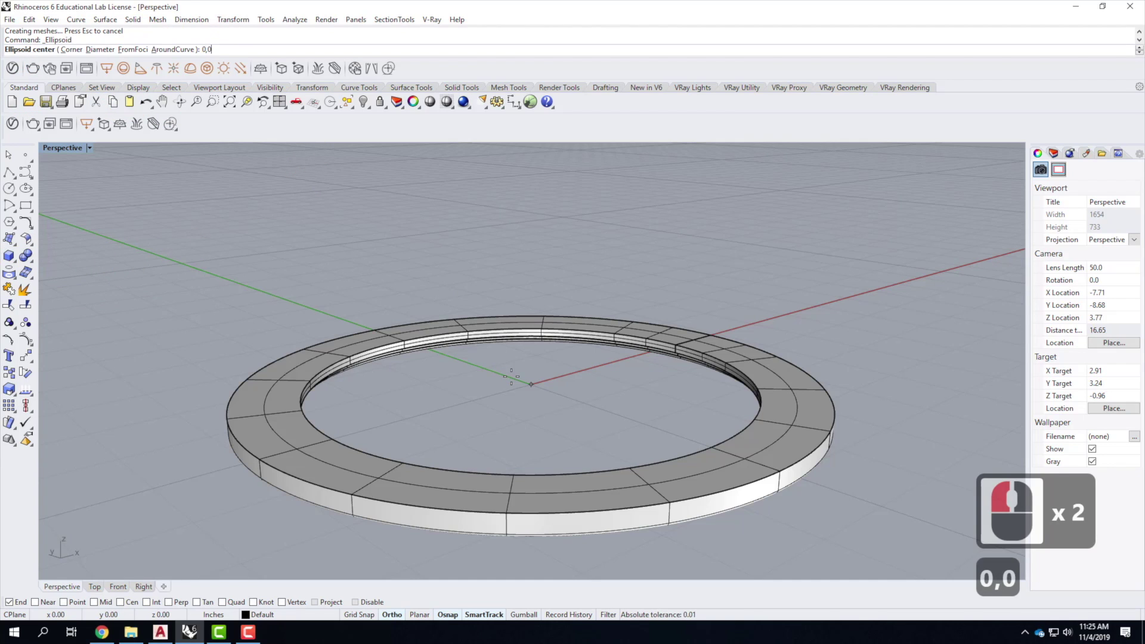
key("Return")
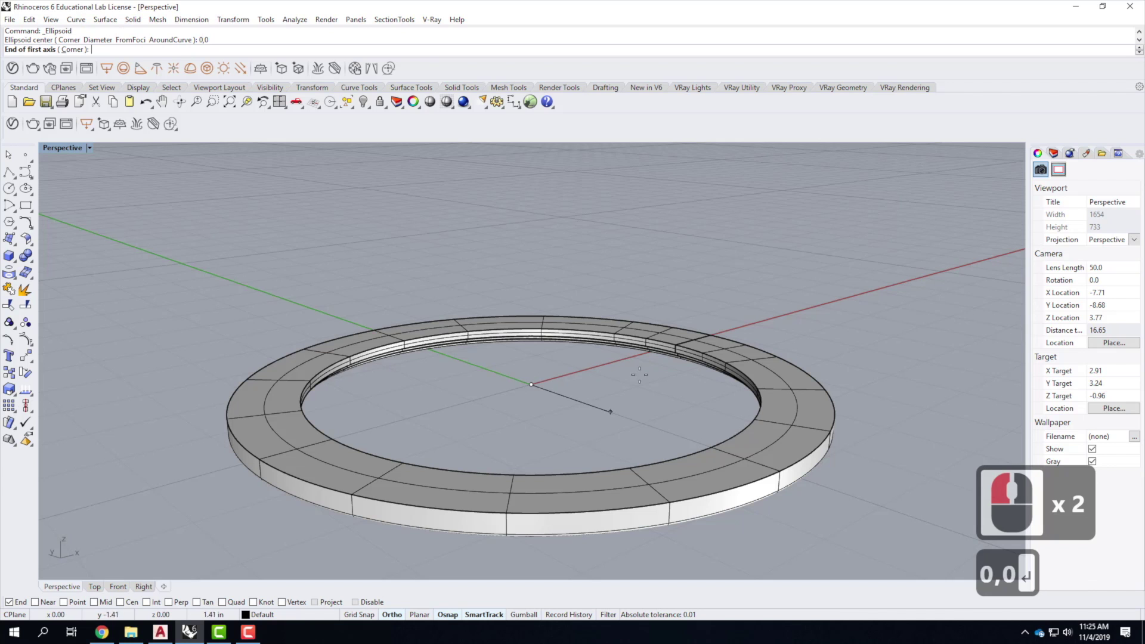
right_click_drag(596, 393, 745, 409)
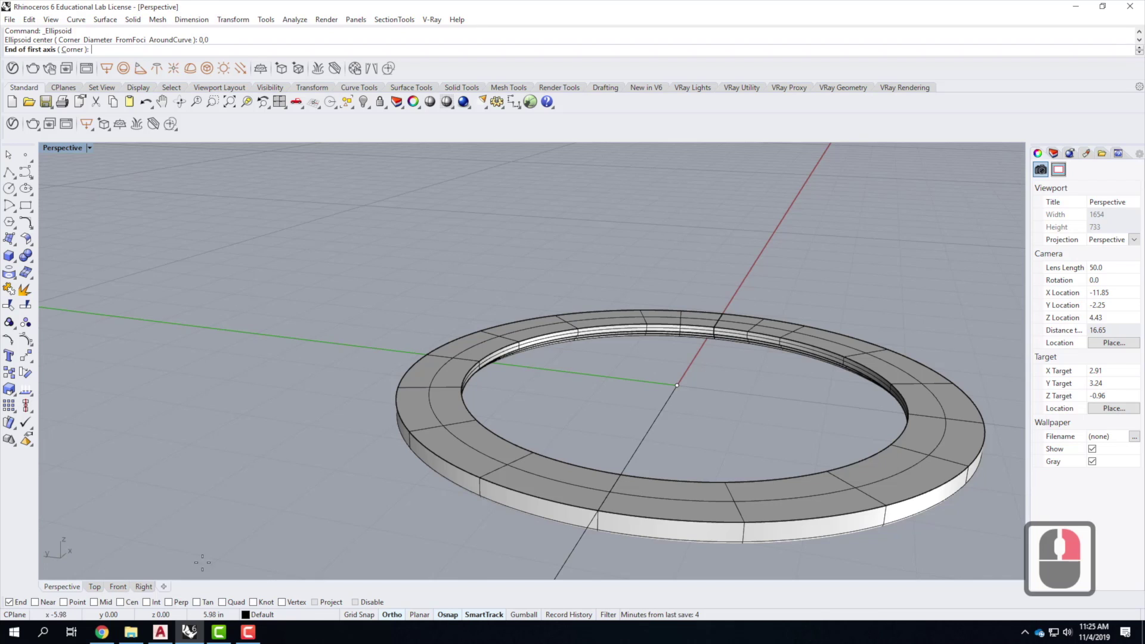
left_click(222, 602)
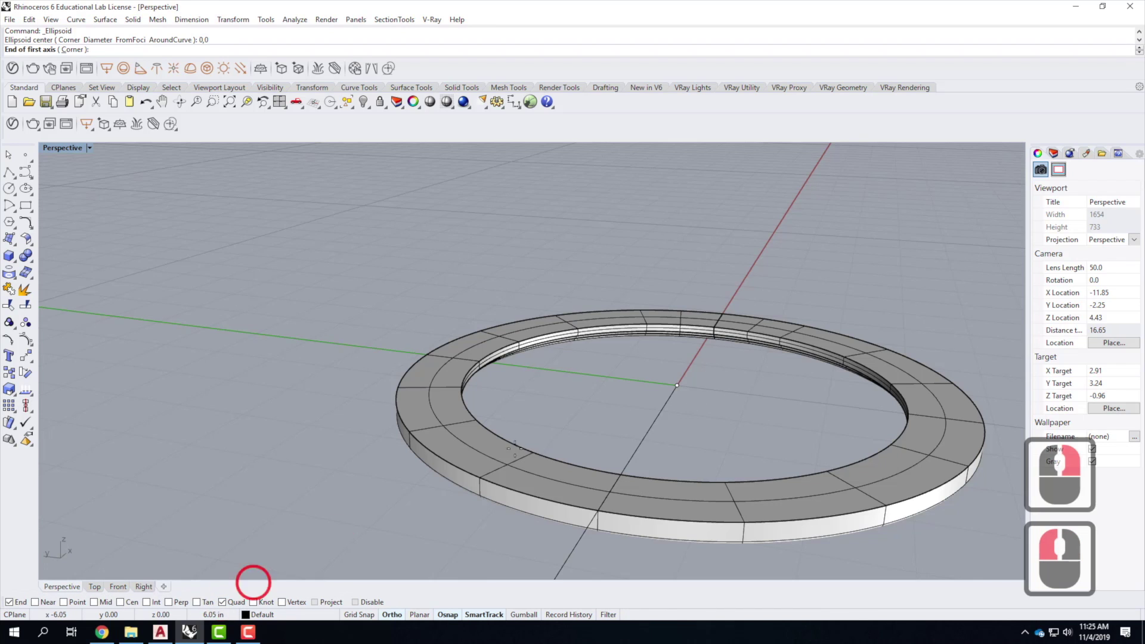
left_click(903, 414)
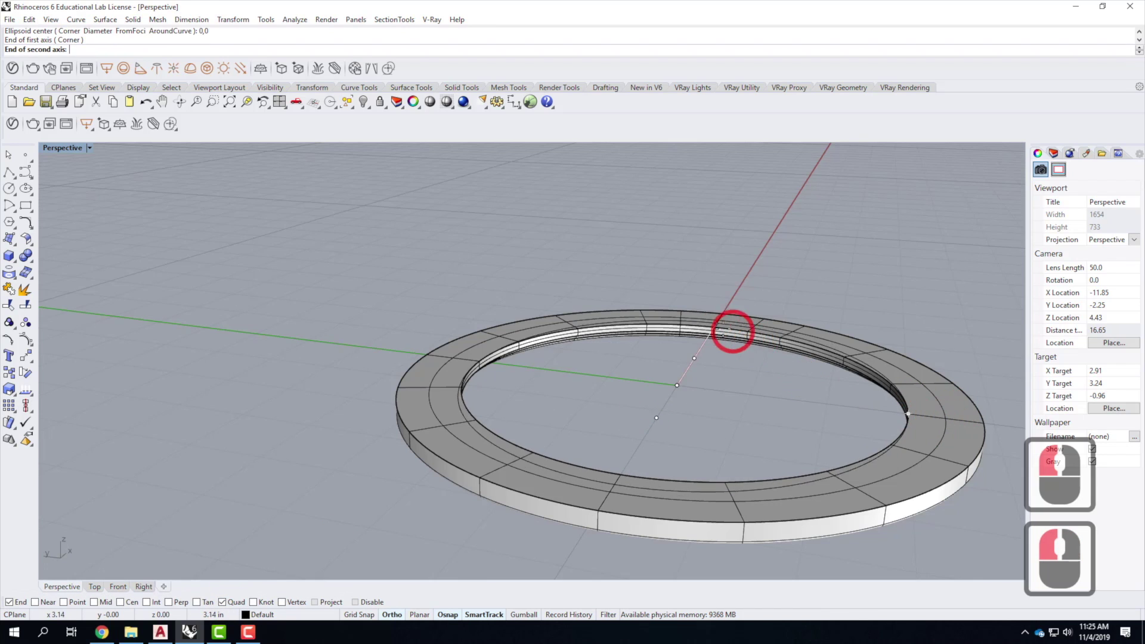
left_click(714, 325)
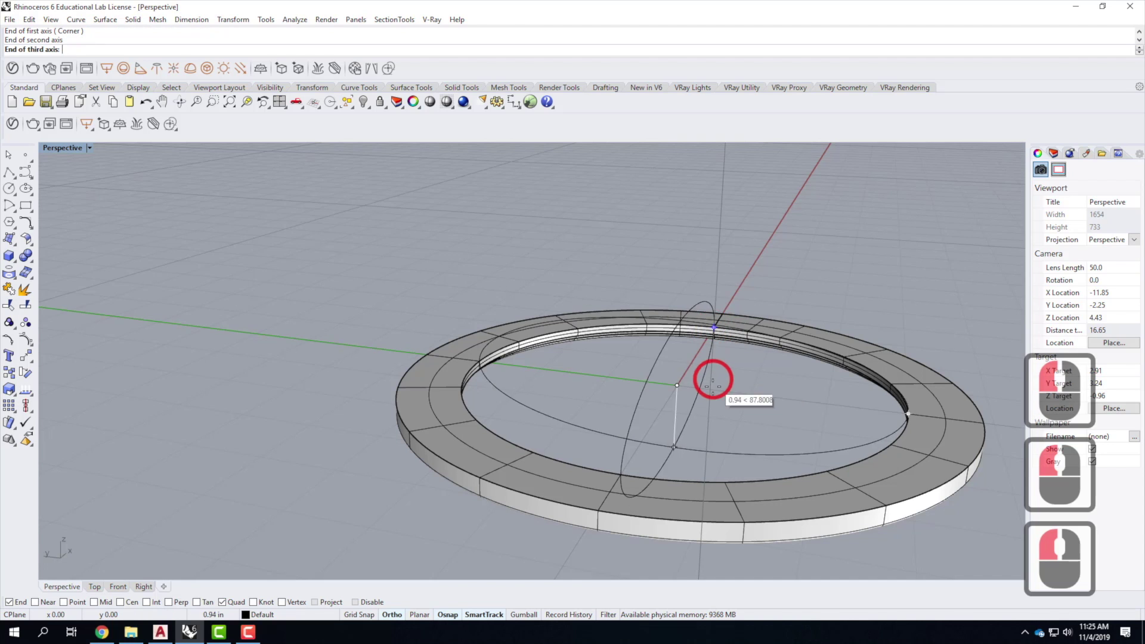
- Finish the ellipsoid inside the ring with a third axis of 1/8"
right_click_drag(712, 382, 706, 358)
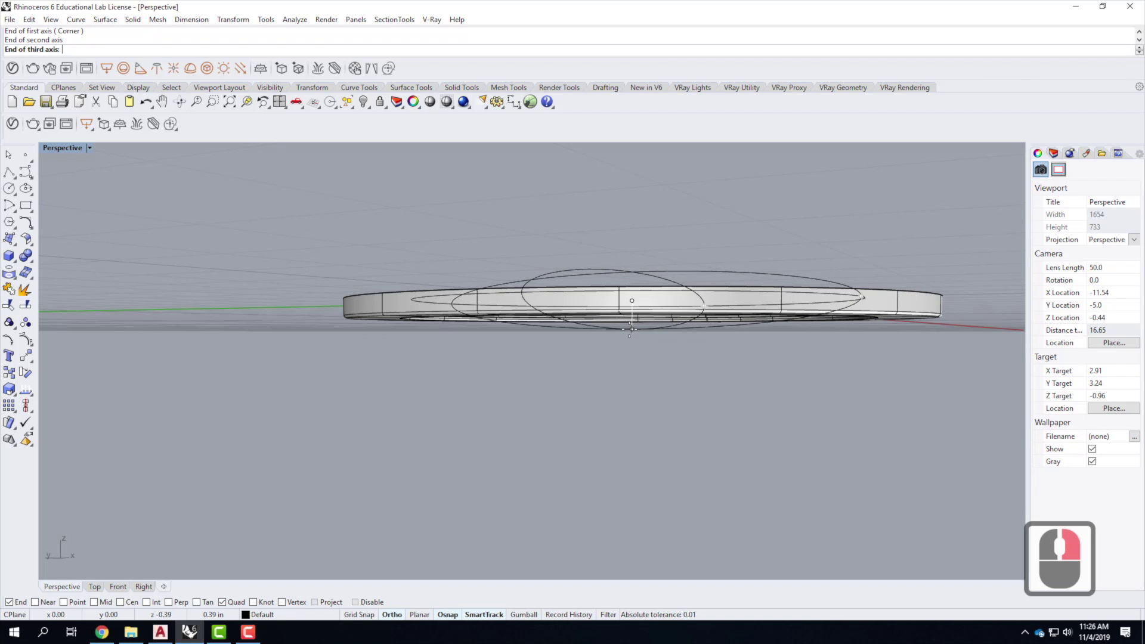
type("1/8")
key("Return")
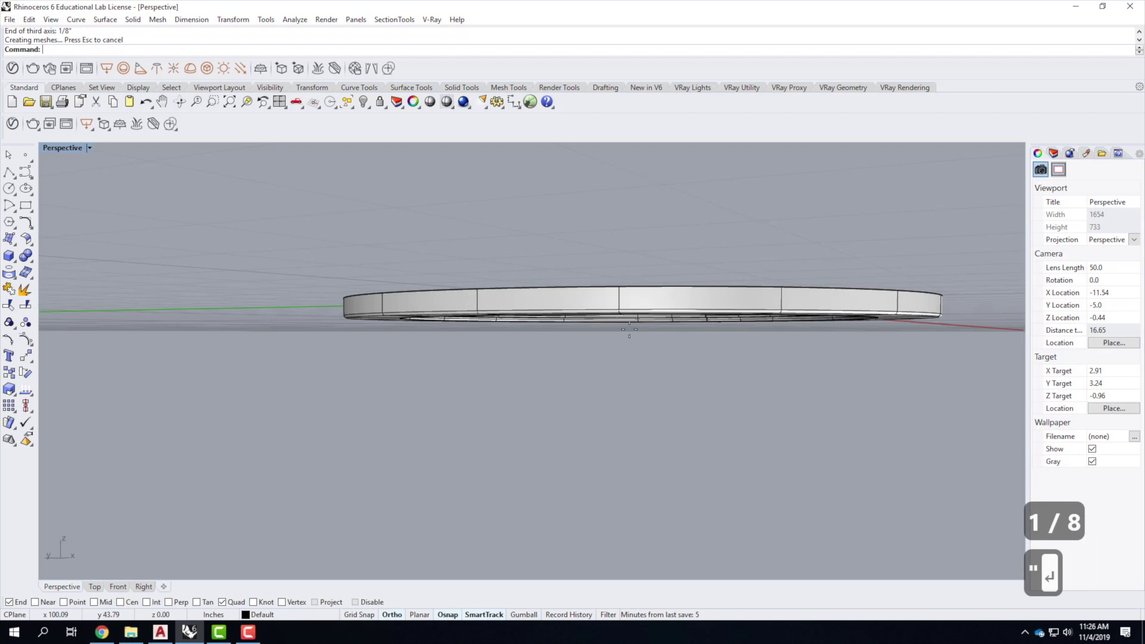
right_click_drag(673, 358, 656, 396)
key("Escape")
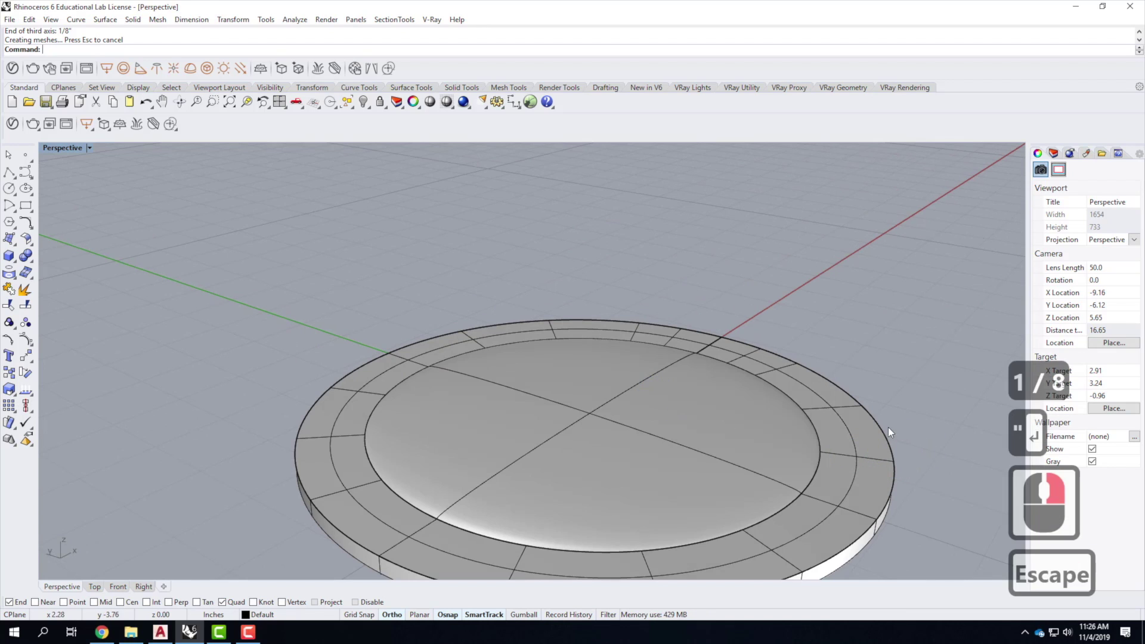
left_click(12, 260)
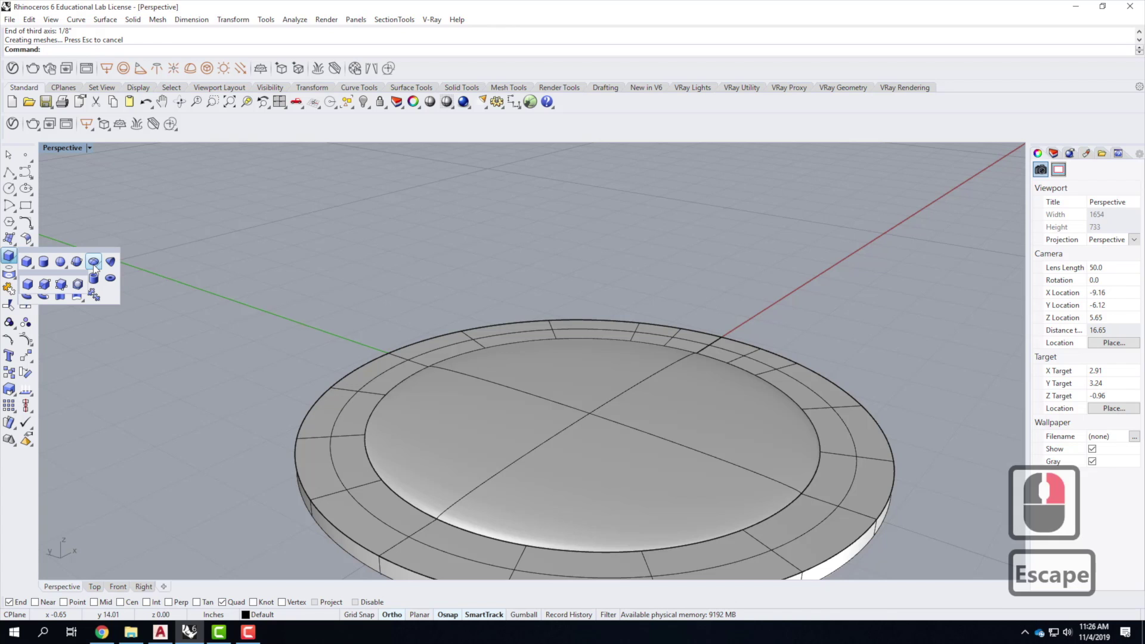
left_click(280, 181)
key("Escape")
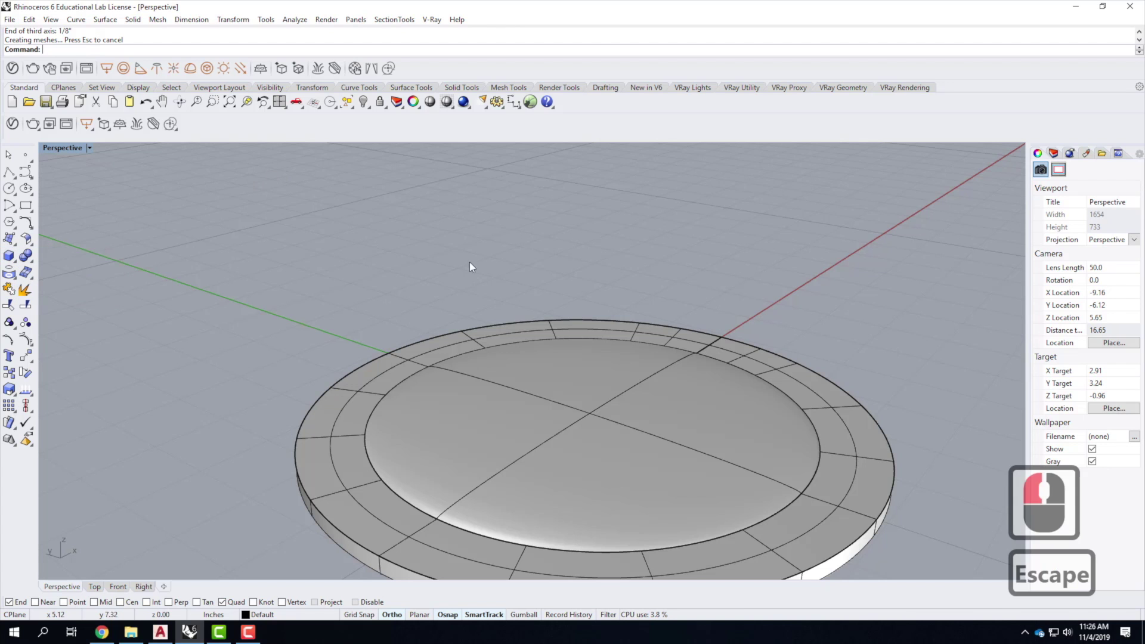
scroll(471, 264, "down", 4)
right_click_drag(572, 318, 475, 243)
scroll(603, 352, "up", 4)
right_click_drag(603, 352, 747, 403)
left_click(589, 272)
key("Escape")
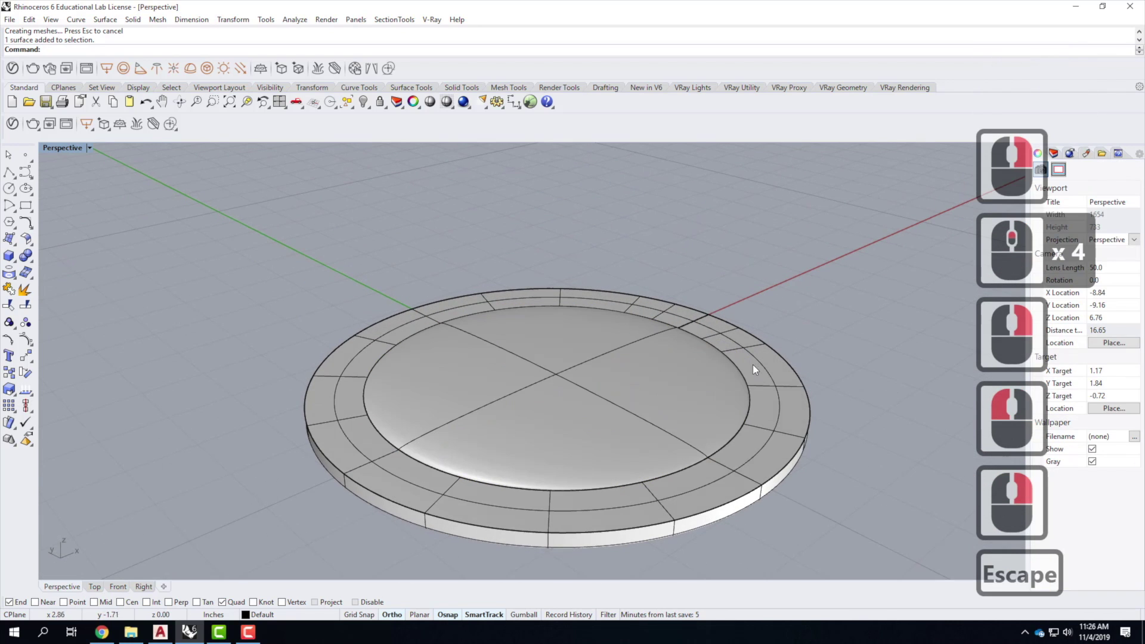
- Try to trim the ellipsoid with the circular curve along the ring's inner edge as the cutting object
left_click(745, 378)
left_click(782, 410)
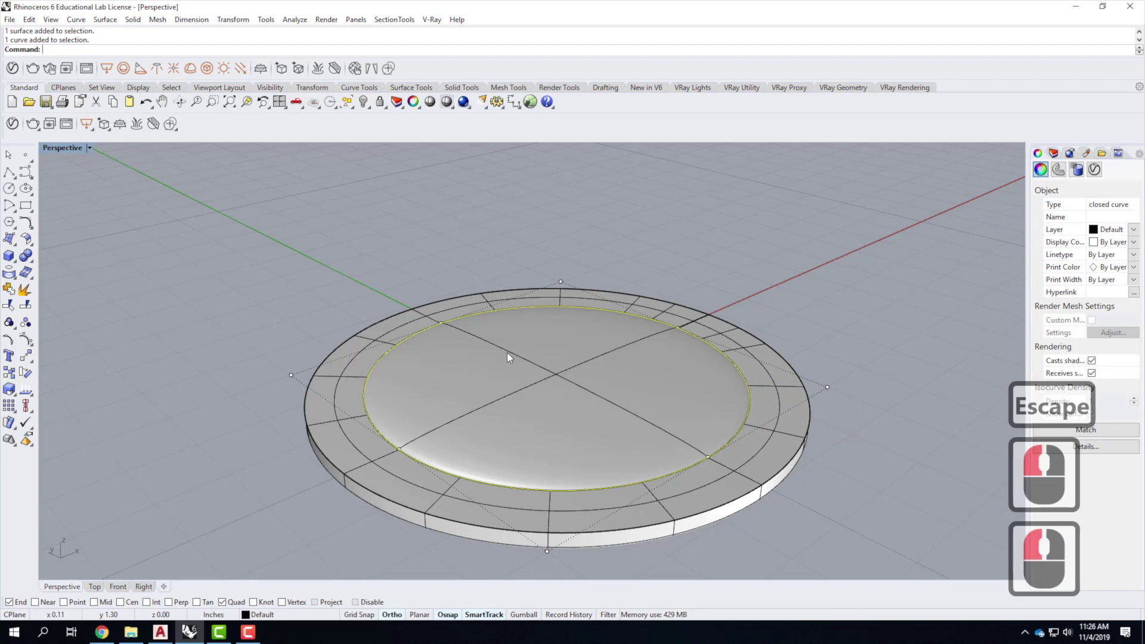
type("trim")
key("Return")
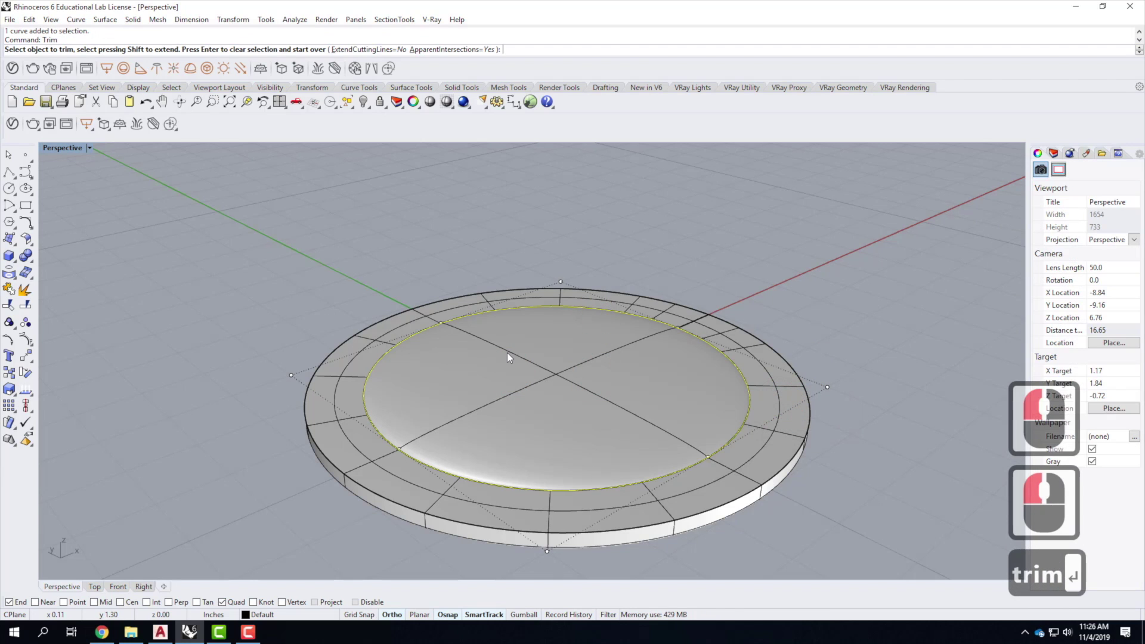
left_click(541, 376)
left_click(664, 401)
right_click_drag(739, 423, 791, 342)
left_click(769, 339)
left_click(555, 333)
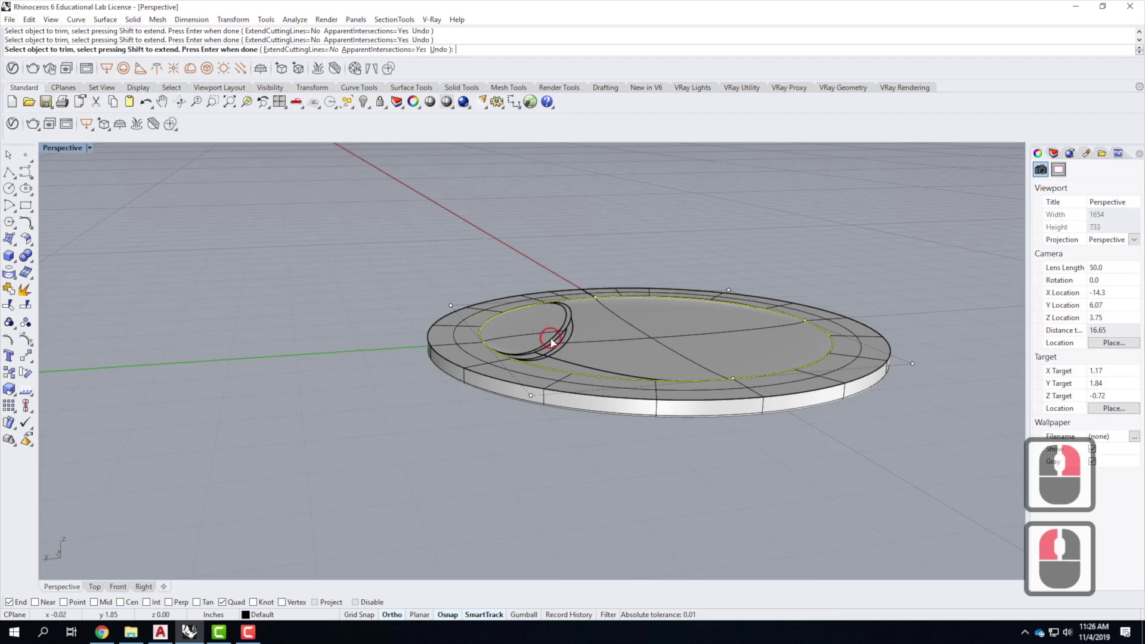
left_click(550, 341)
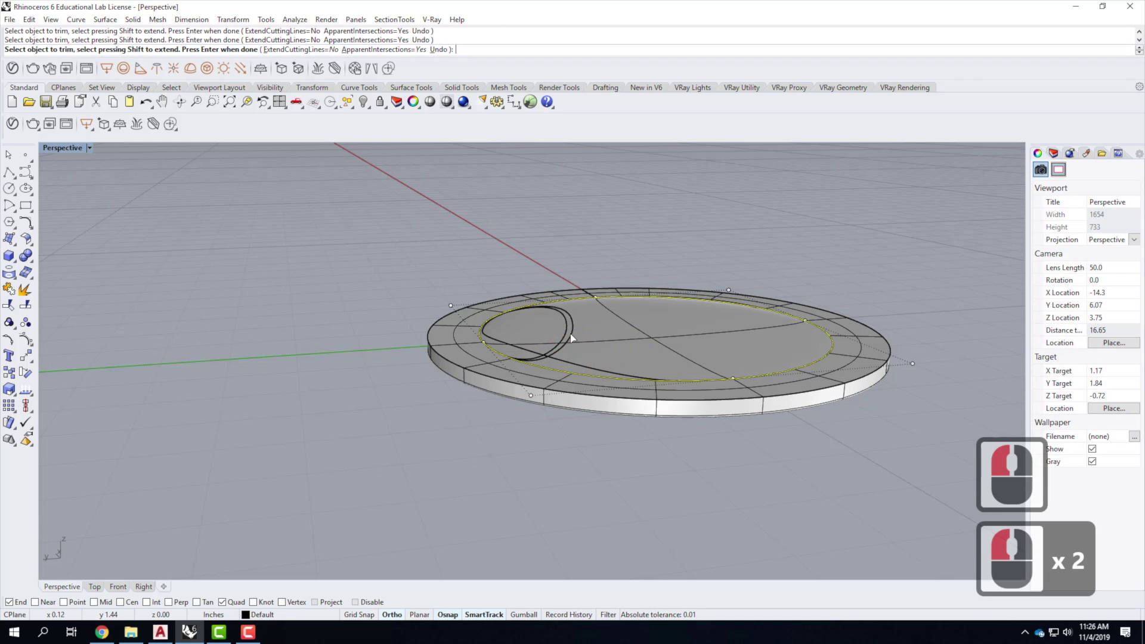
left_click(566, 330)
left_click(572, 328)
right_click_drag(726, 377, 631, 403)
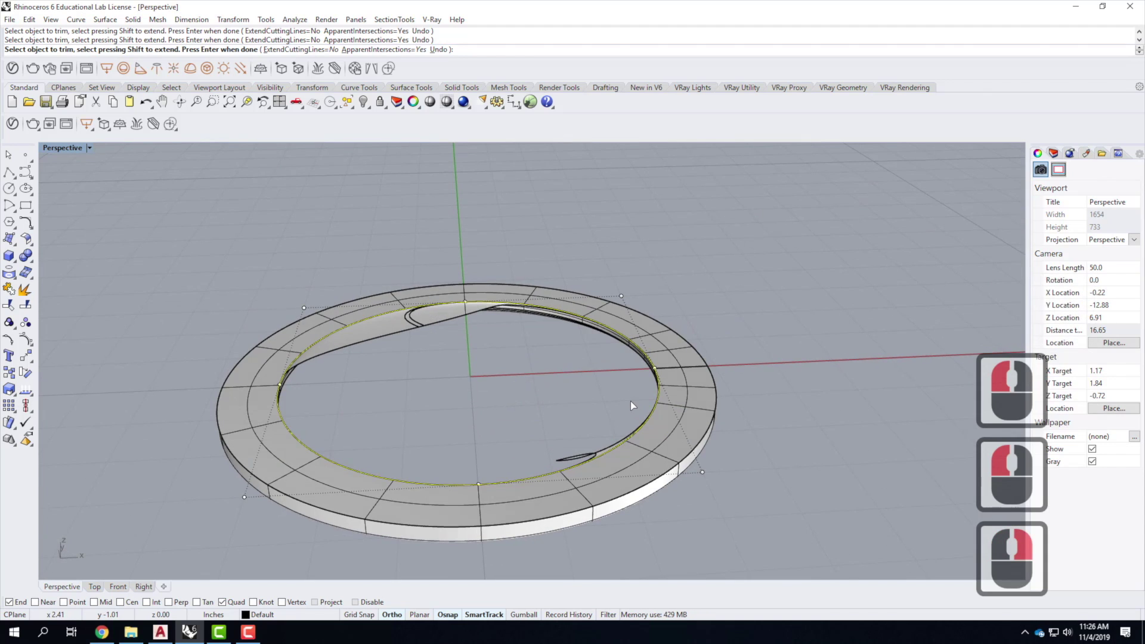
- Undo all trims made to the ellipsoid with the circular curve, leave the Trim command and clear the selection
key("ctrl+z")
key("ctrl+z")
key("ctrl+z")
key("ctrl+z")
key("ctrl+z")
key("ctrl+z")
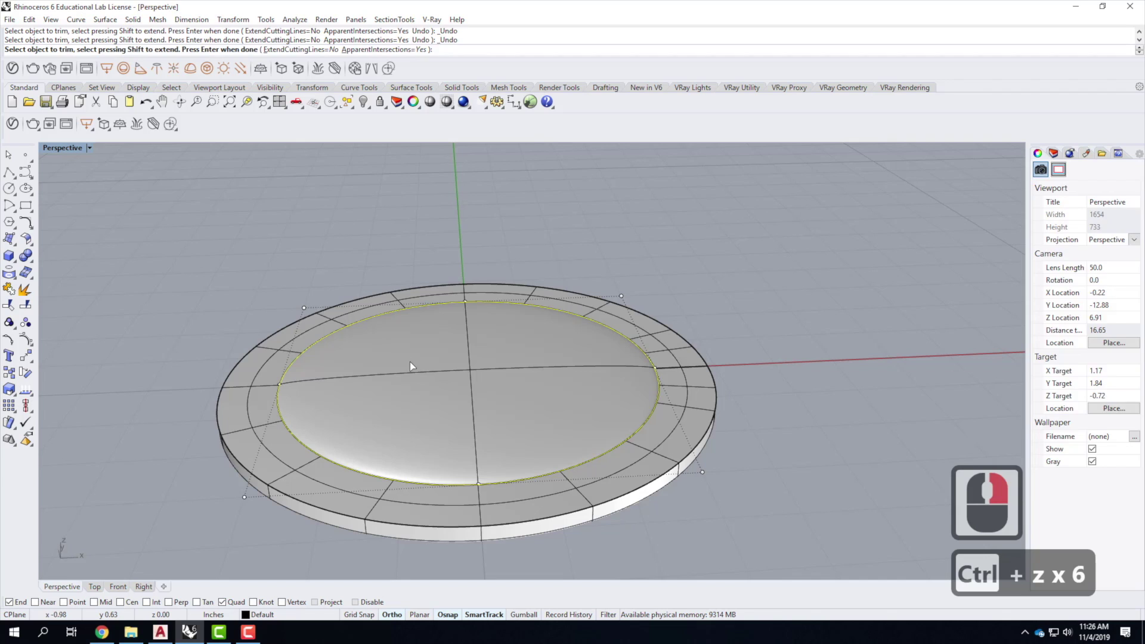
key("Escape")
key("Escape")
key("Escape")
key("Escape")
- Trim away the upper part of the ellipsoid using the ring polysurface as the cutting object, and clear the selection
left_click(342, 361)
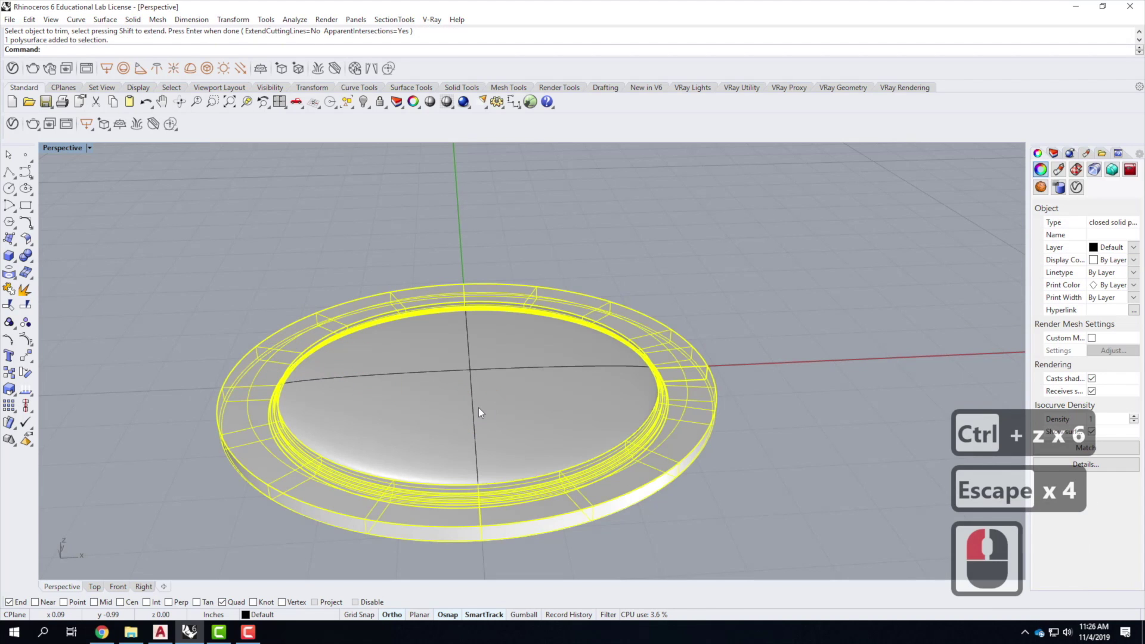
type("trim")
key("Return")
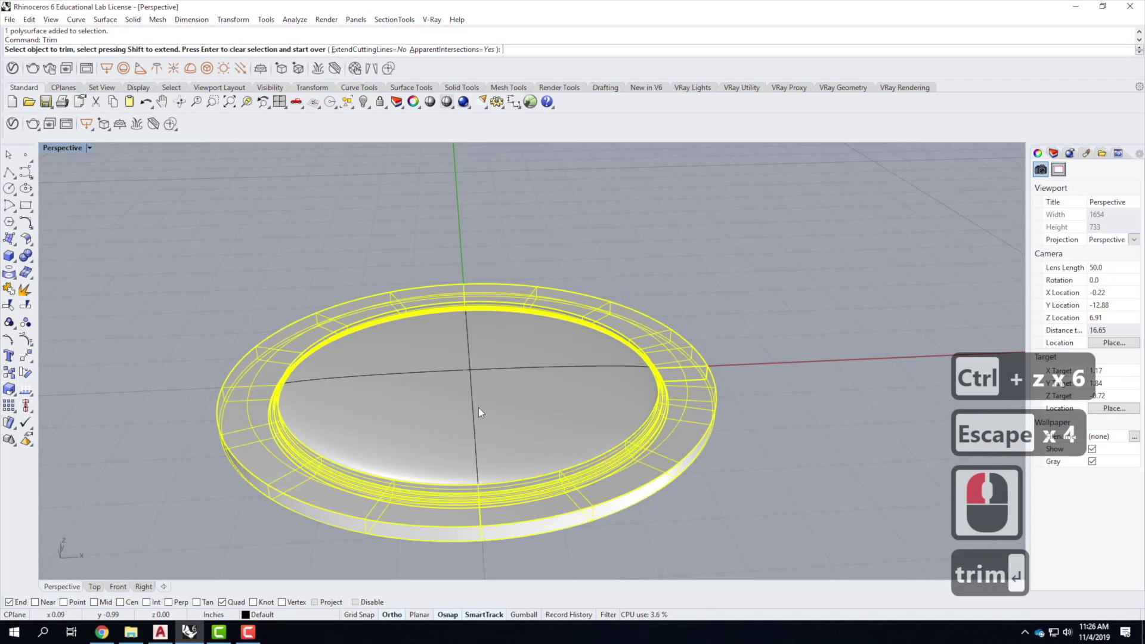
left_click(471, 368)
key("Escape")
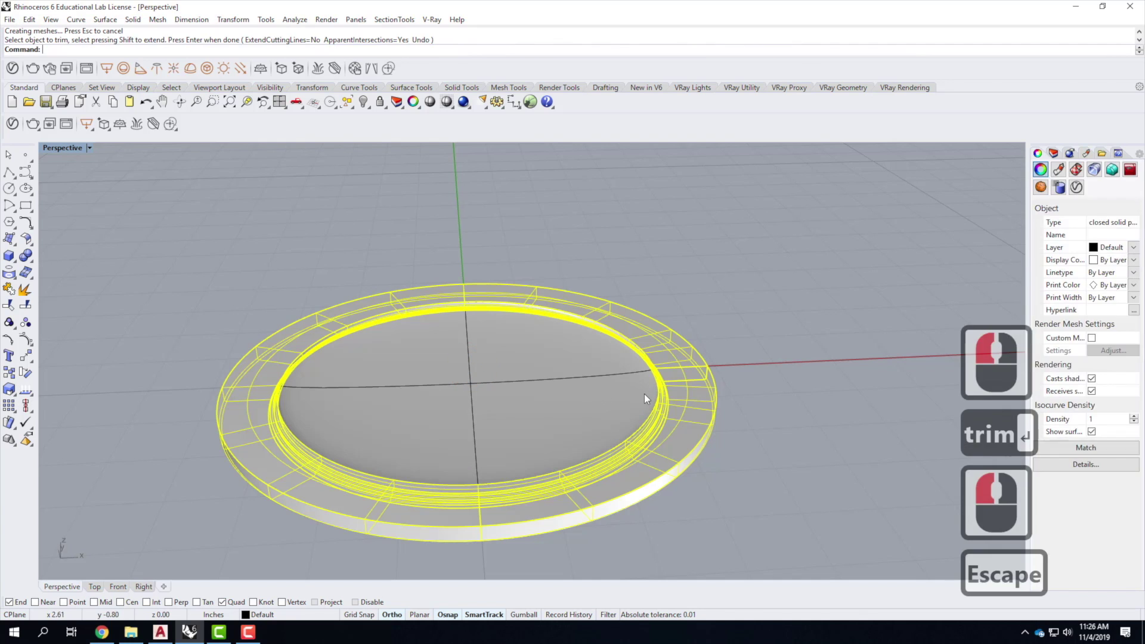
key("Escape")
key("Escape")
- Rename the Default layer as CanLight-6
scroll(710, 417, "down", 3)
right_click_drag(709, 417, 601, 390)
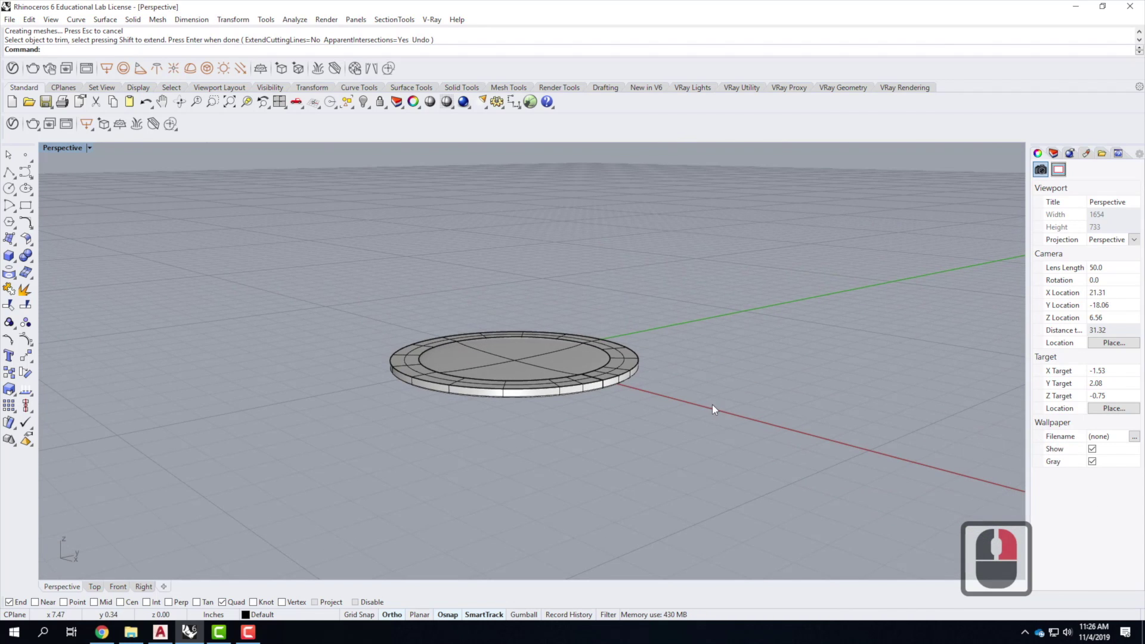
left_click(1053, 154)
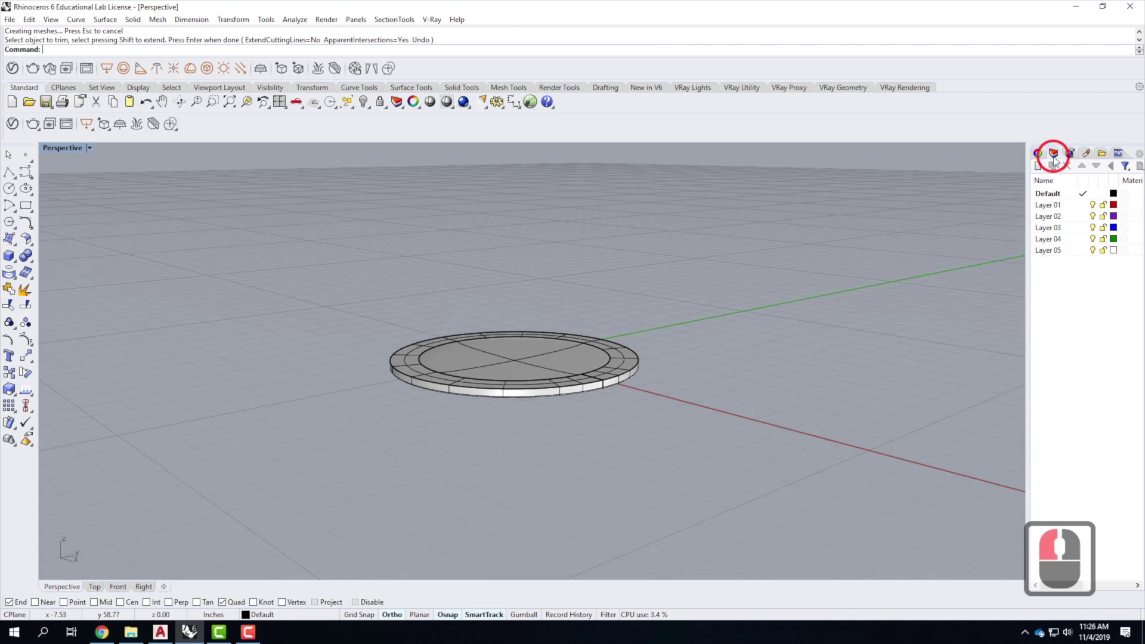
left_click(1048, 193)
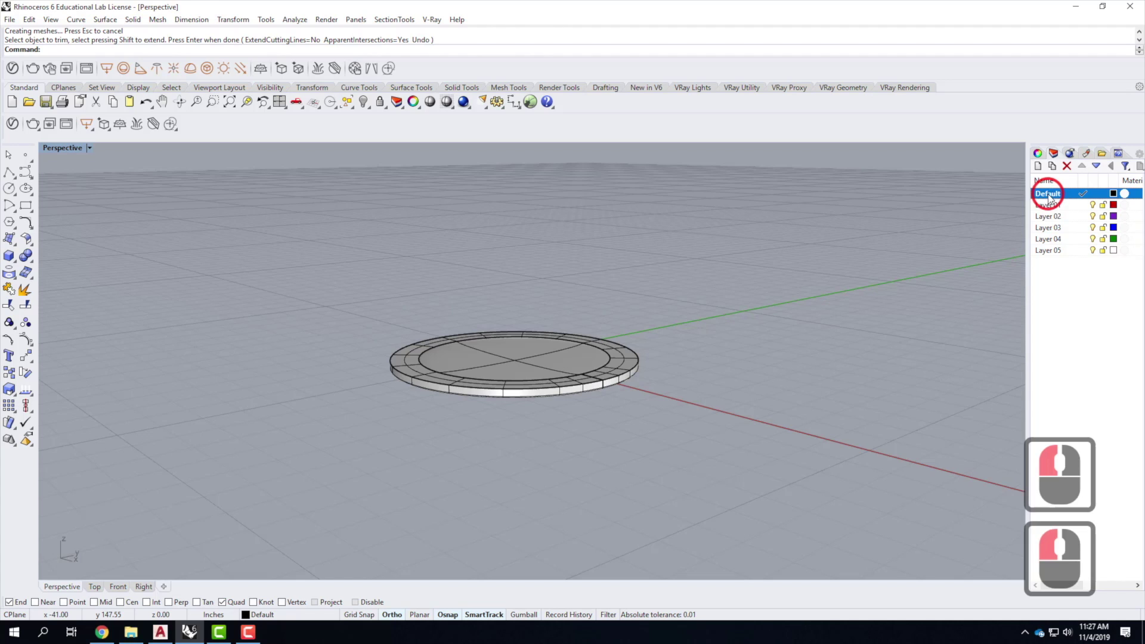
triple_click(1056, 193)
left_click(988, 190)
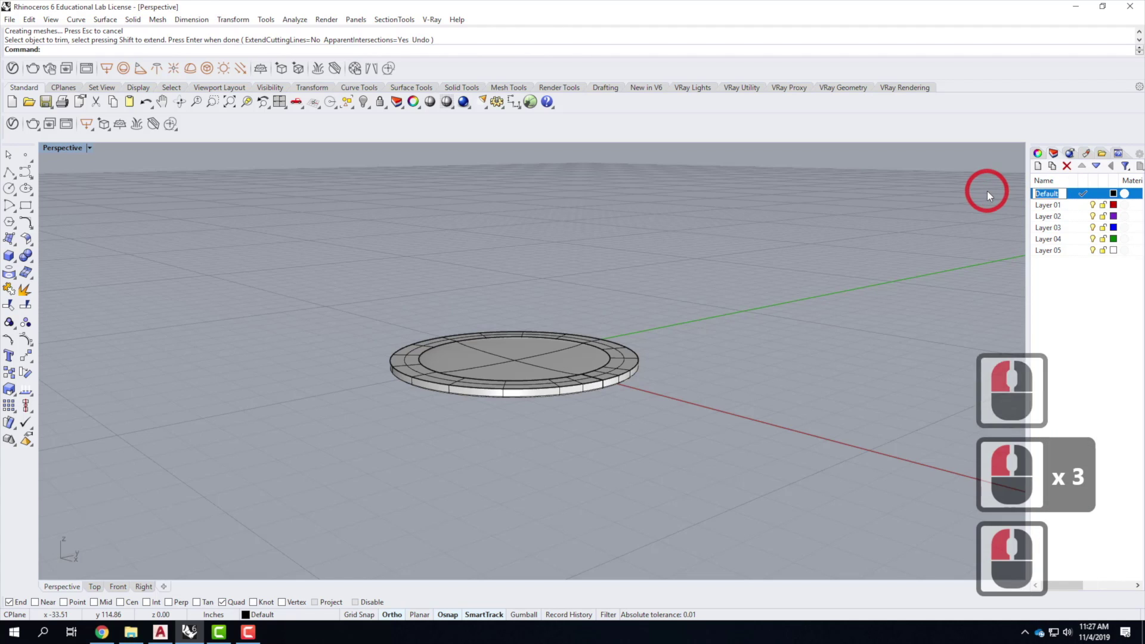
type("Cal")
key("BackSpace")
type("nLight")
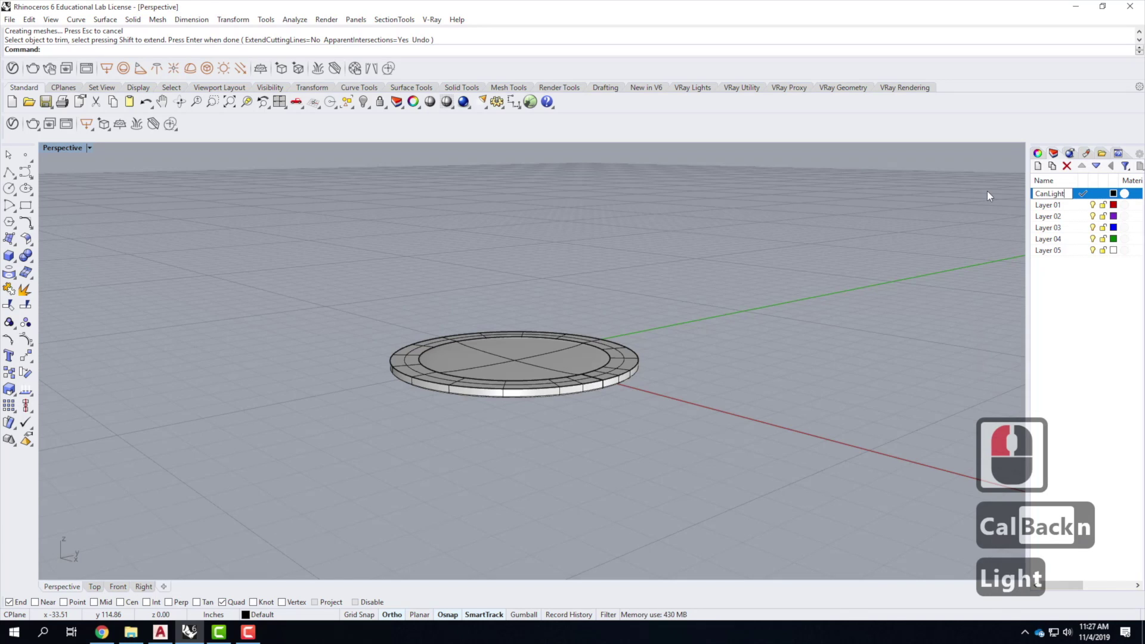
type("-6")
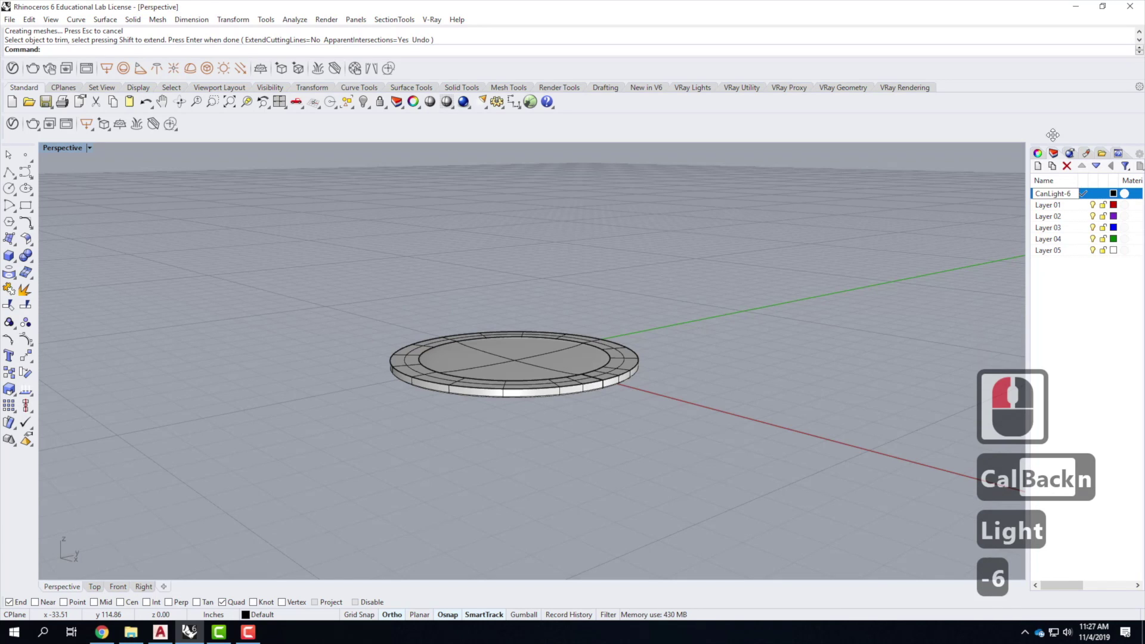
left_click(1102, 291)
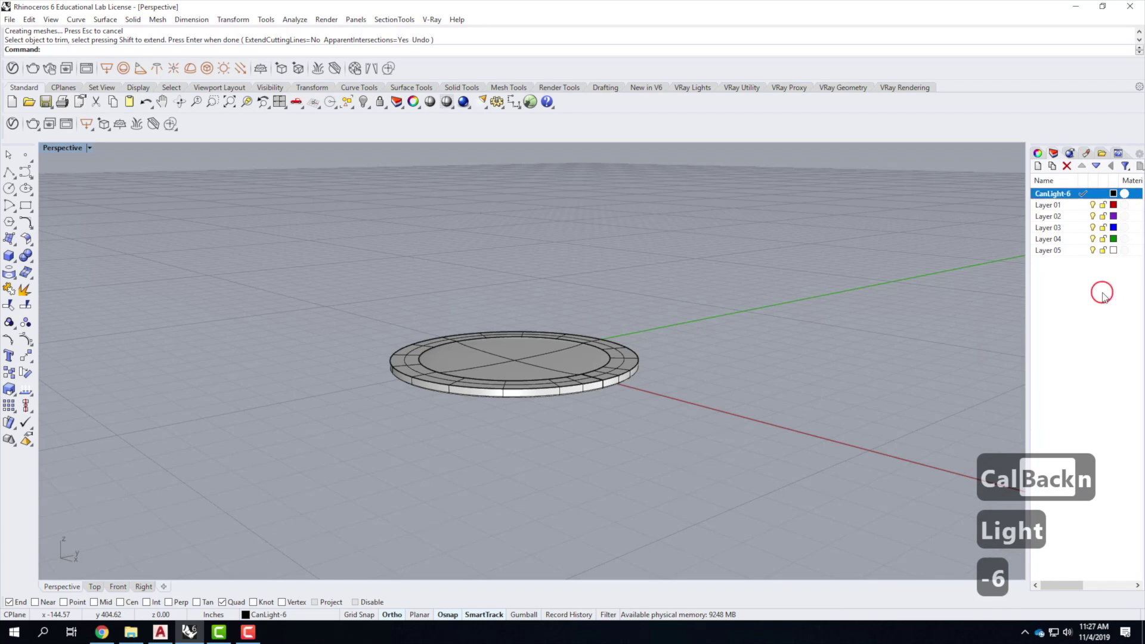
- Nest Layer 01 under the CanLight-6 layer and rename it as C6Trim
left_click(1047, 195)
left_click_drag(1053, 208, 1060, 195)
triple_click(1067, 204)
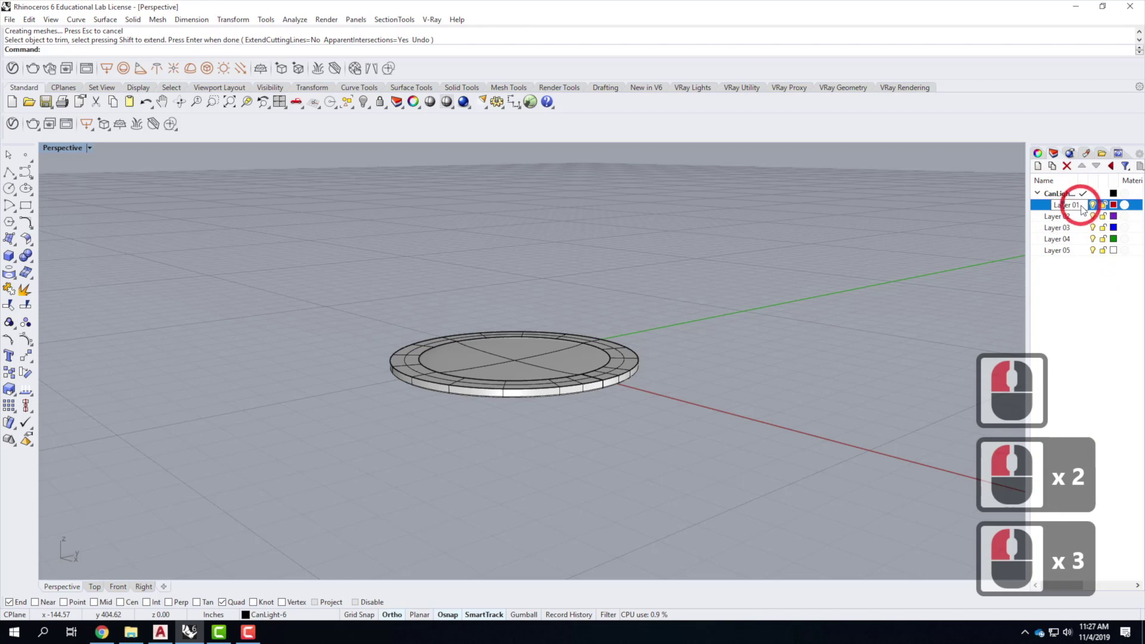
left_click(1009, 199)
type("C6")
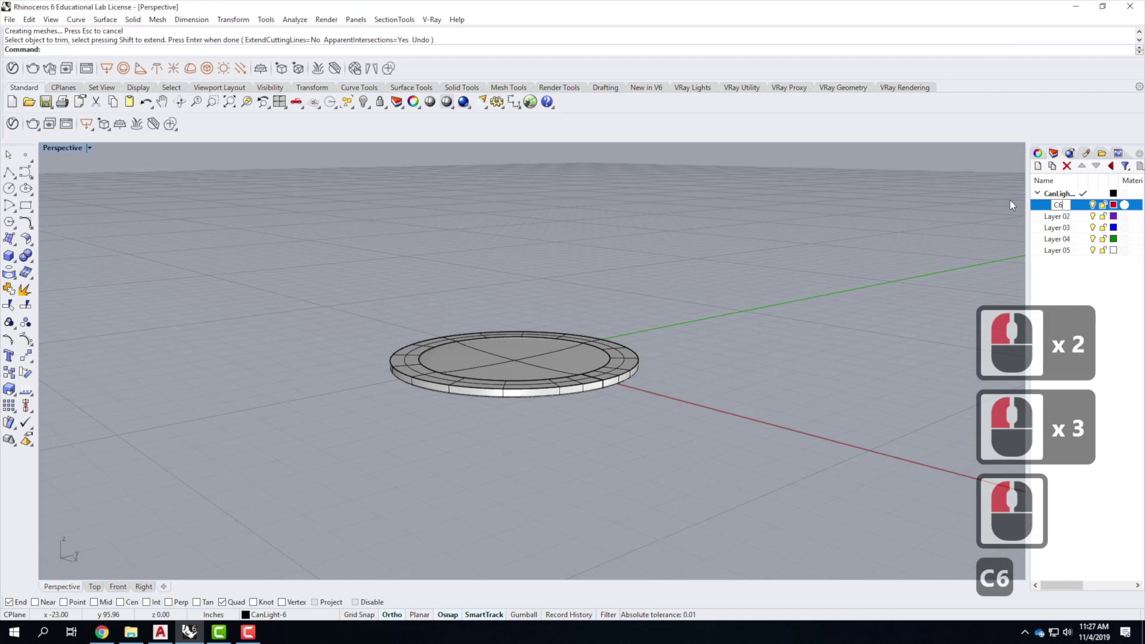
type("Trim")
key("Return")
- Add a second sublayer named C6Lens under the CanLight-6 layer
left_click(1050, 195)
left_click(1051, 166)
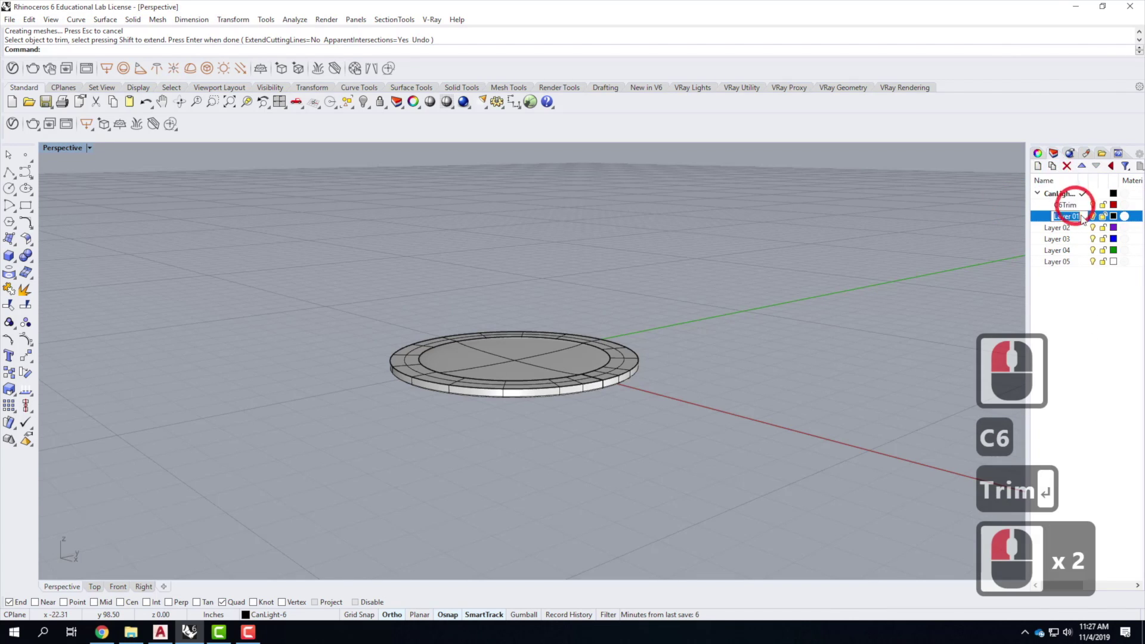
type("C6Lens")
key("Return")
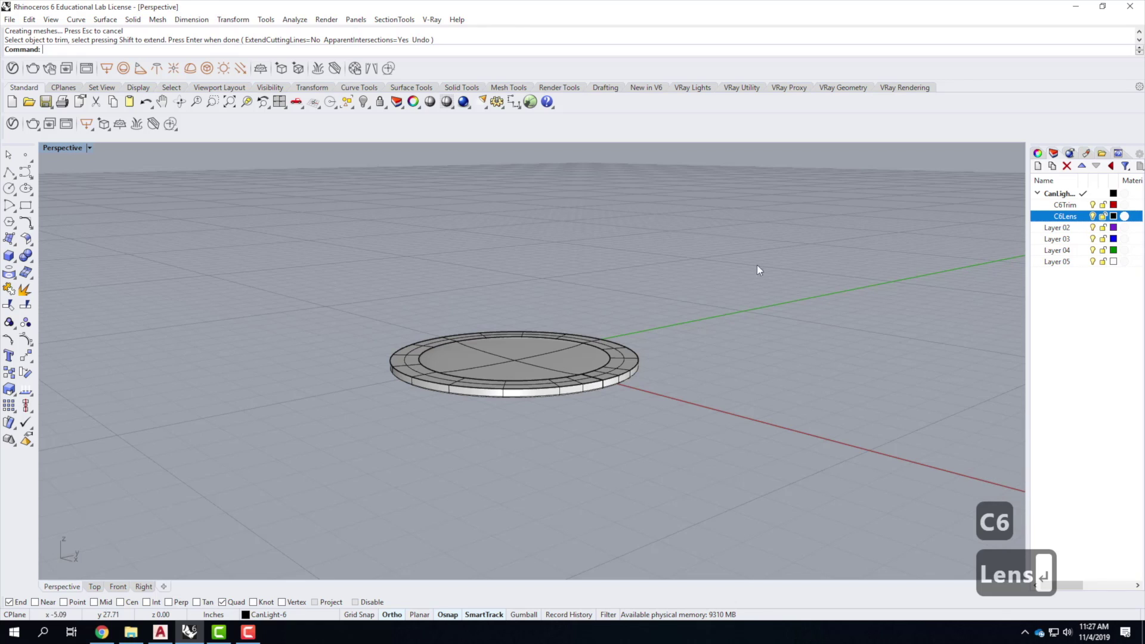
- Move the stepped ring polysurface to the C6Trim layer
left_click(622, 361)
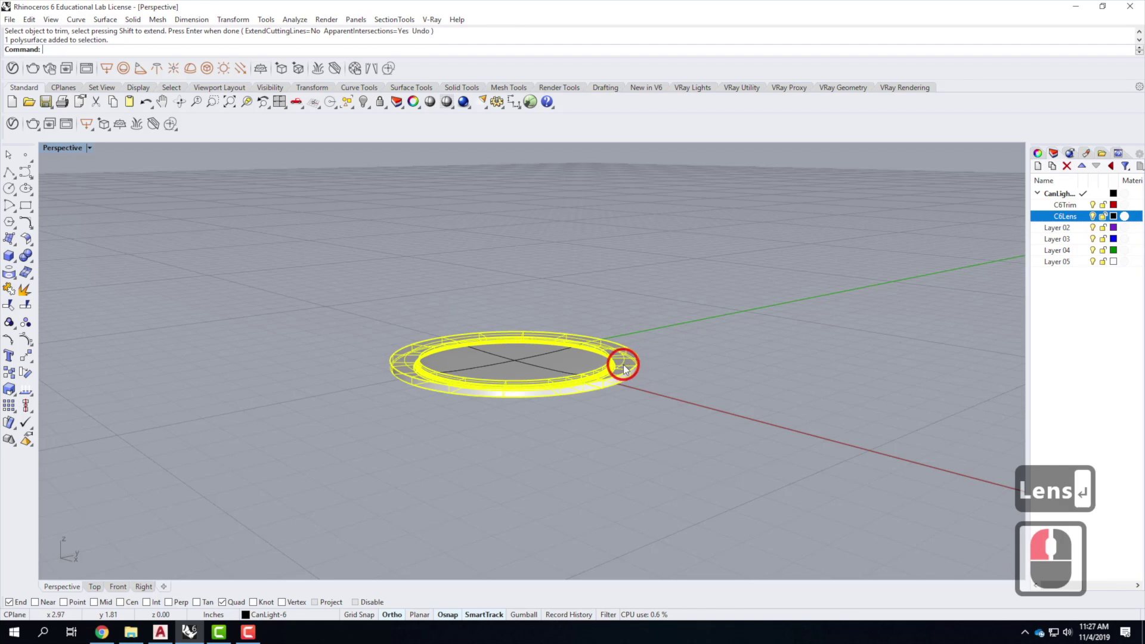
right_click(1078, 205)
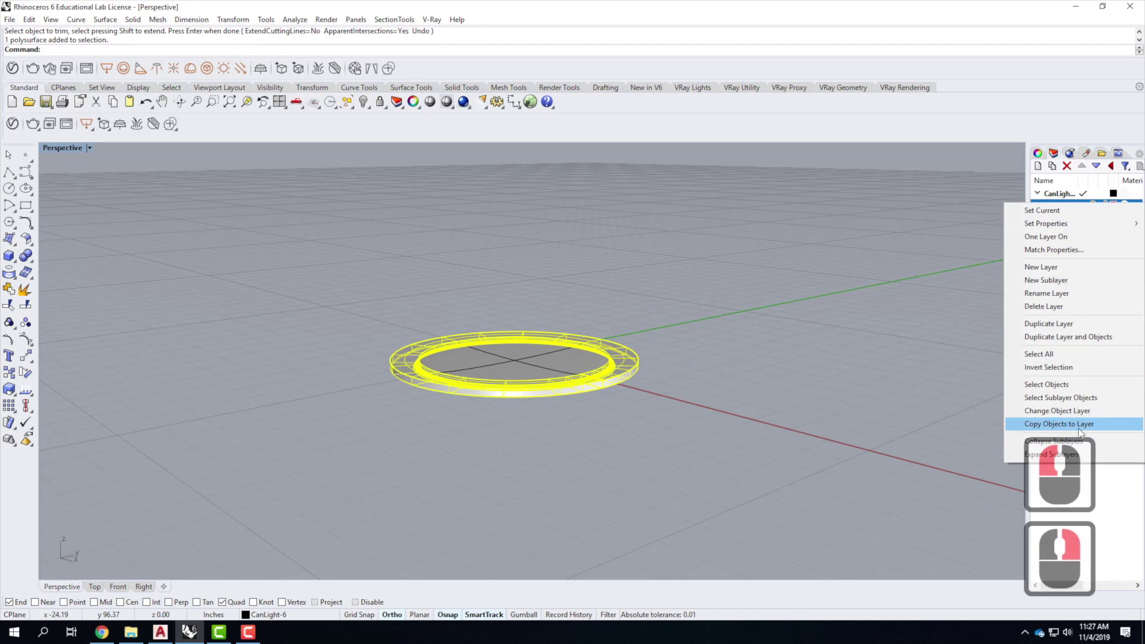
left_click(1079, 411)
- Move the trimmed ellipsoid surface inside the ring to the C6Lens layer and clear the selection
left_click(500, 365)
left_click(537, 351)
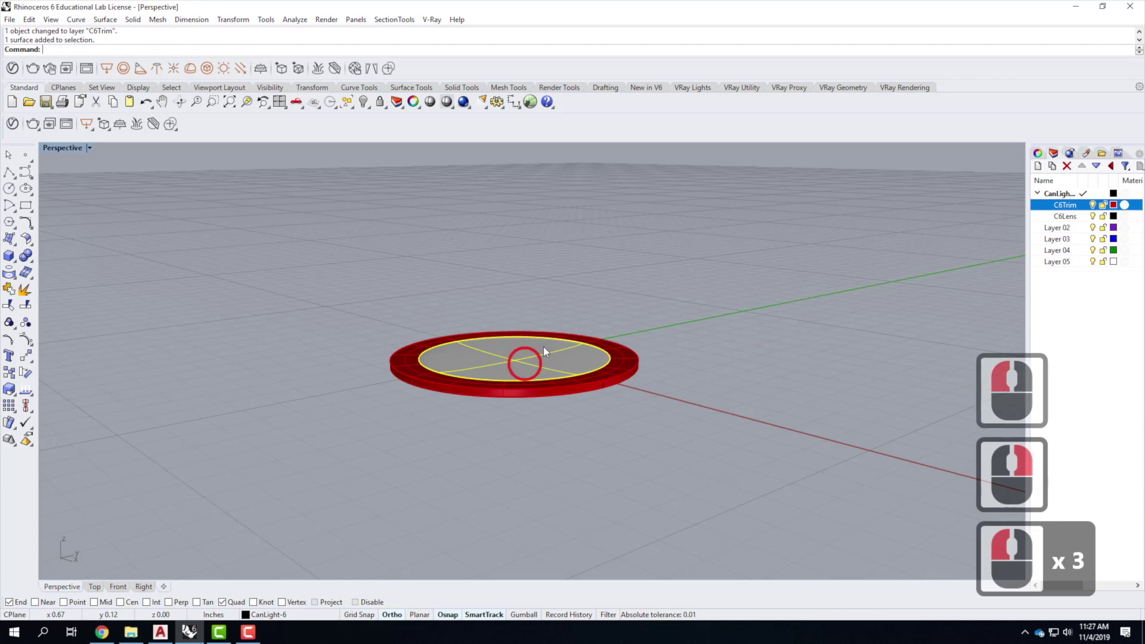
right_click(1067, 216)
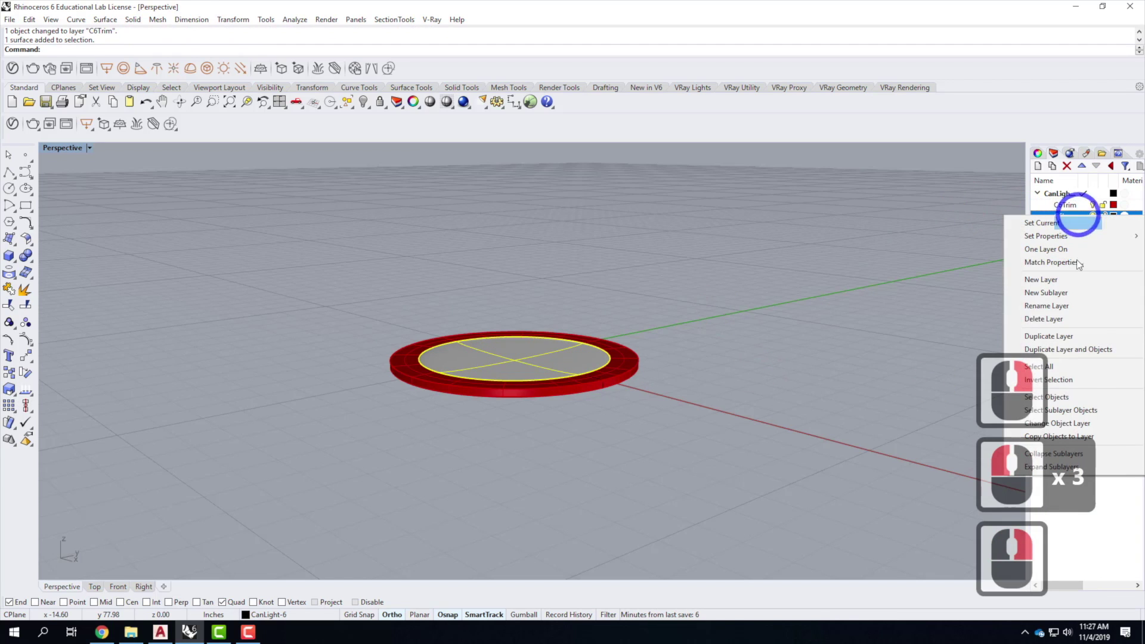
left_click(1103, 424)
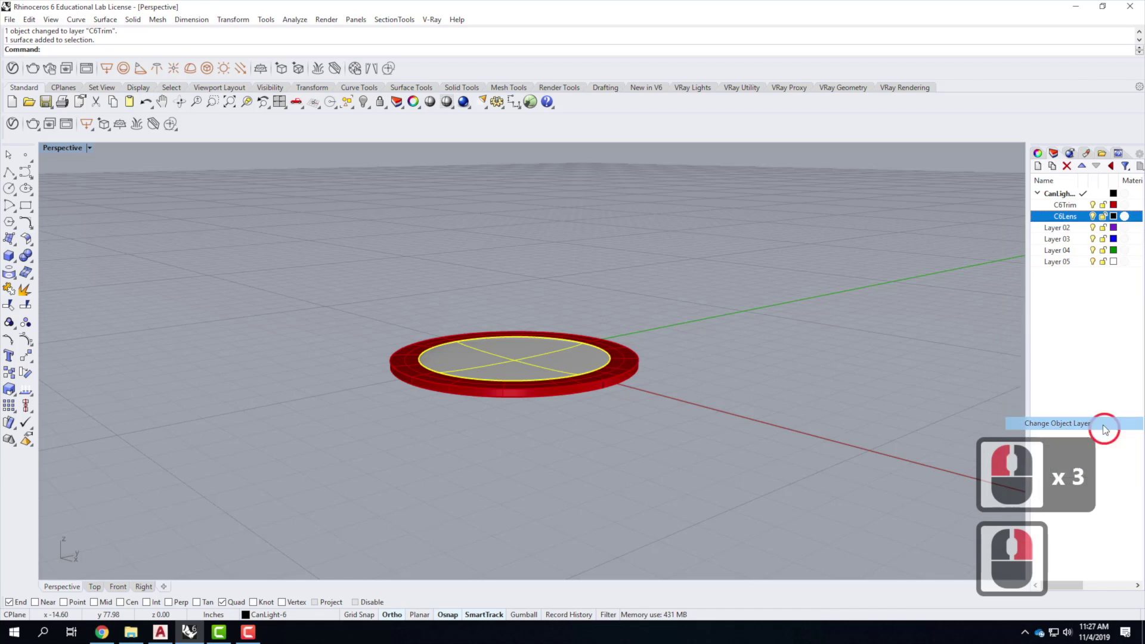
left_click(882, 300)
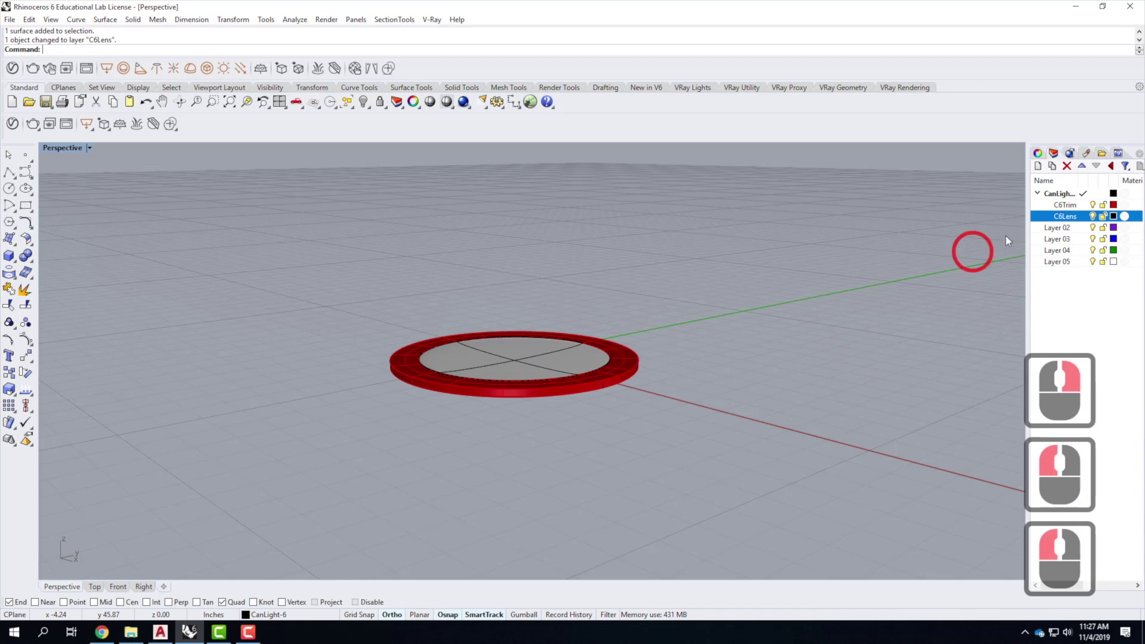
- Delete the unused layers Layer 02 through Layer 05
left_click(1058, 228)
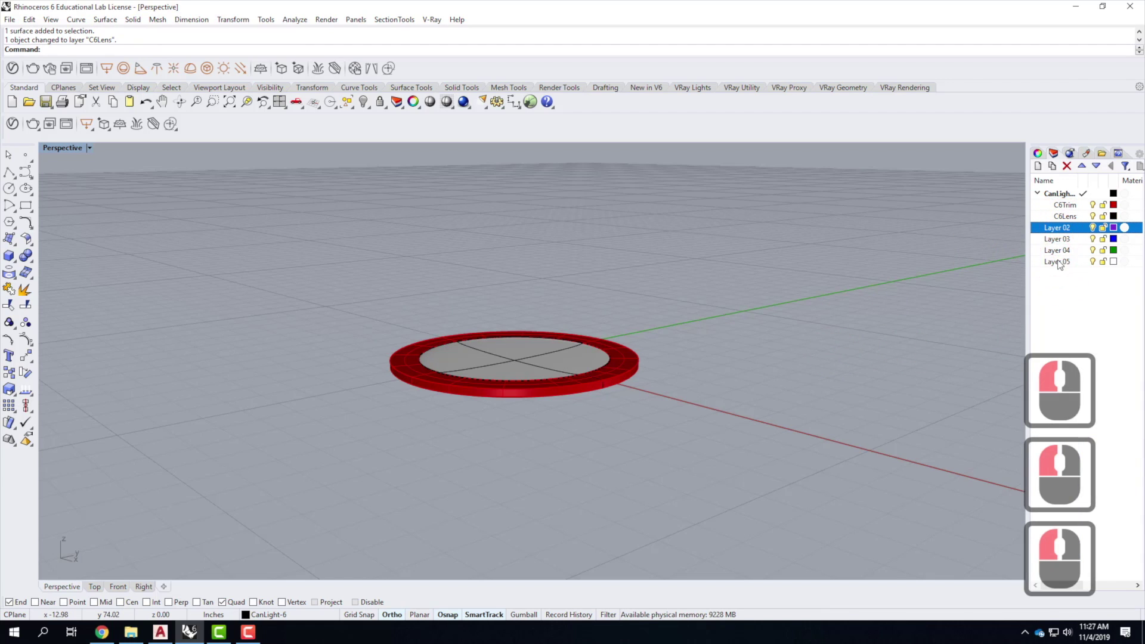
left_click(1056, 262, "shift")
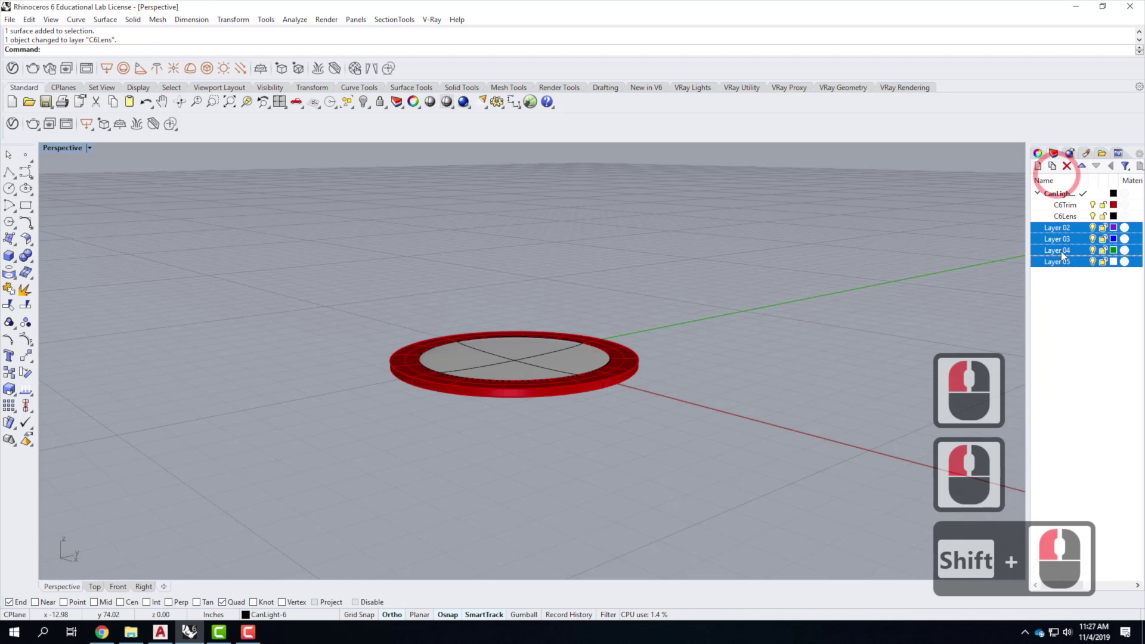
left_click(1067, 166)
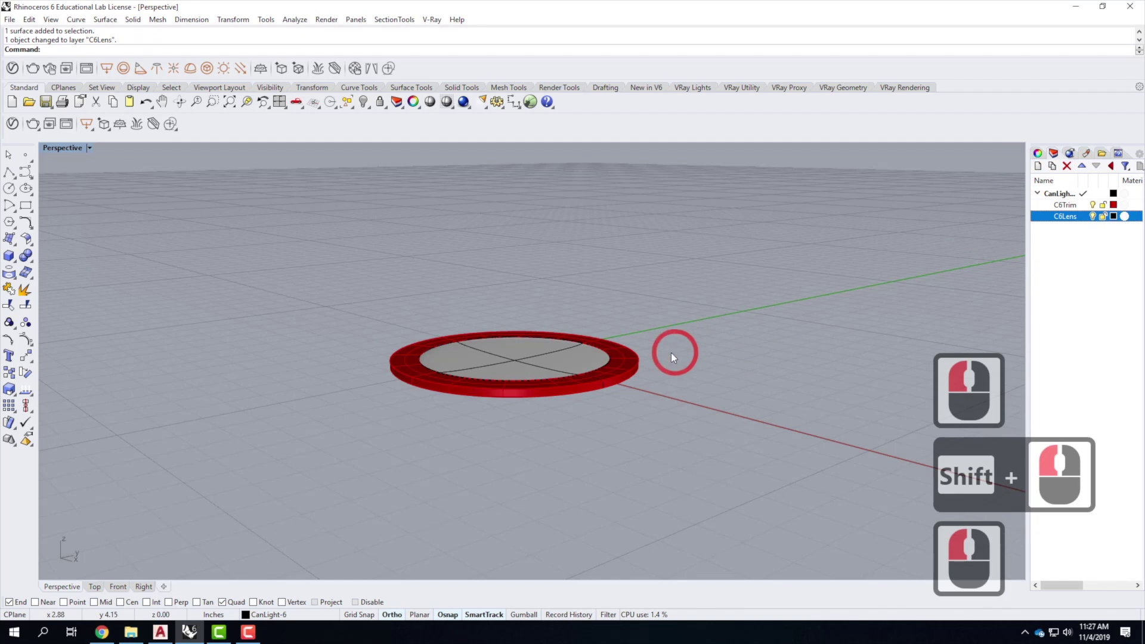
left_click(695, 333)
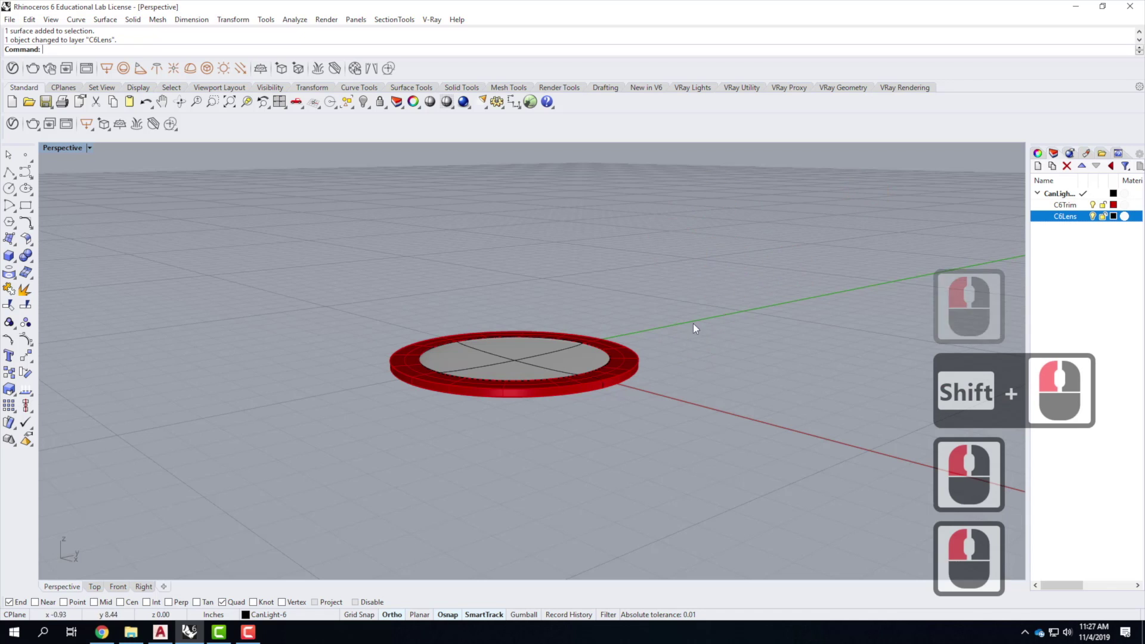
- Open the V-Ray Asset Editor and expand its material library categories
scroll(689, 316, "down", 3)
right_click_drag(694, 362, 695, 330)
scroll(613, 340, "up", 4)
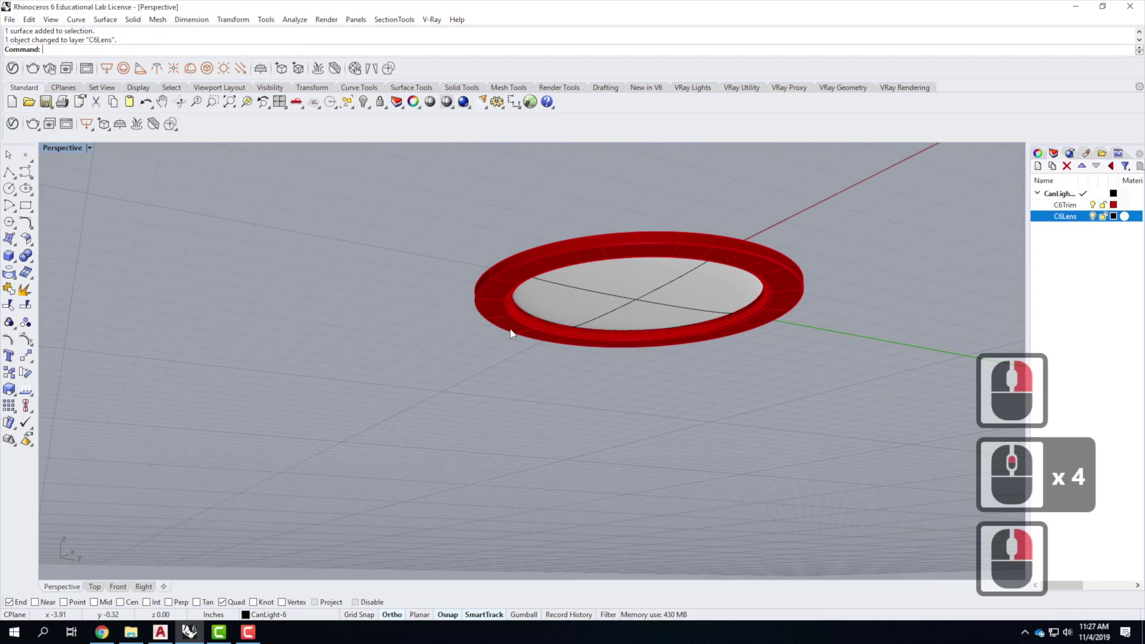
left_click(481, 324)
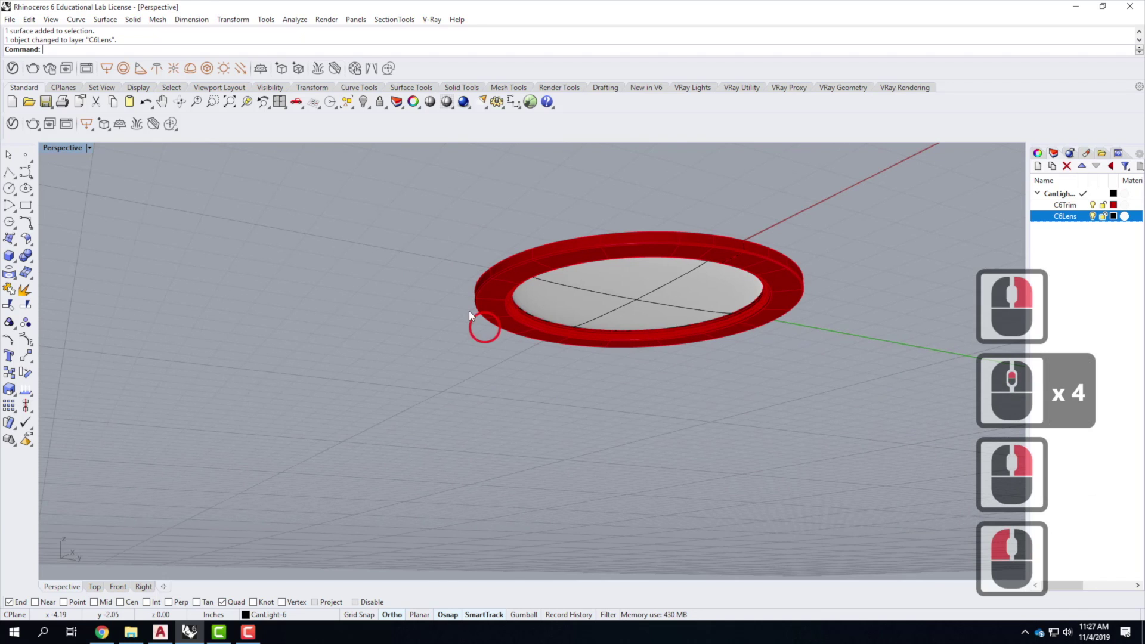
left_click(13, 124)
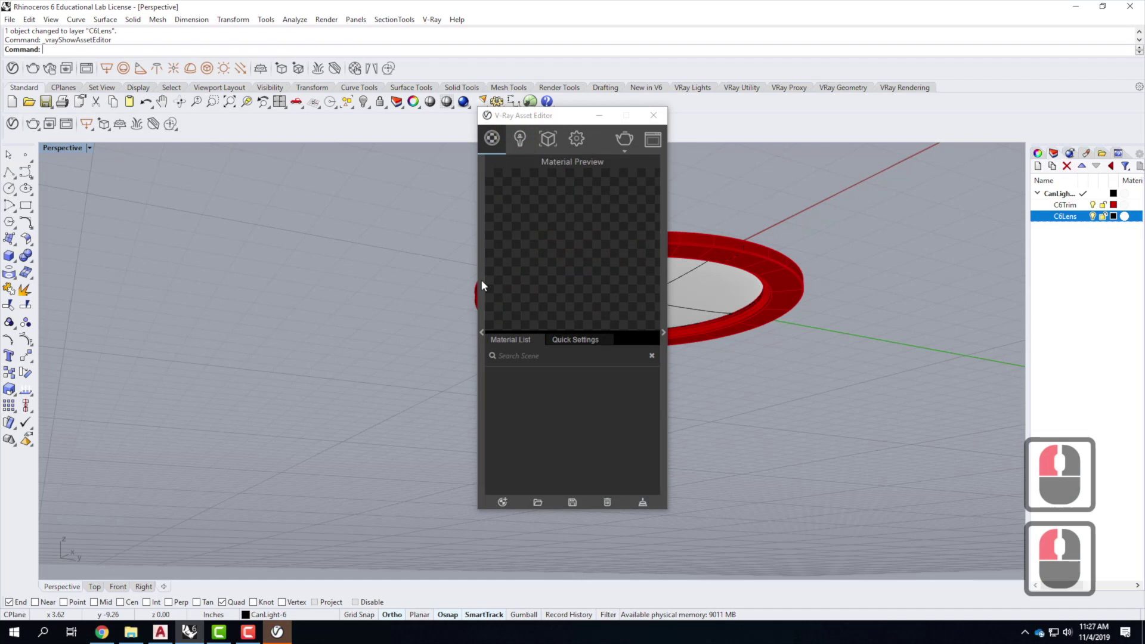
left_click(481, 281)
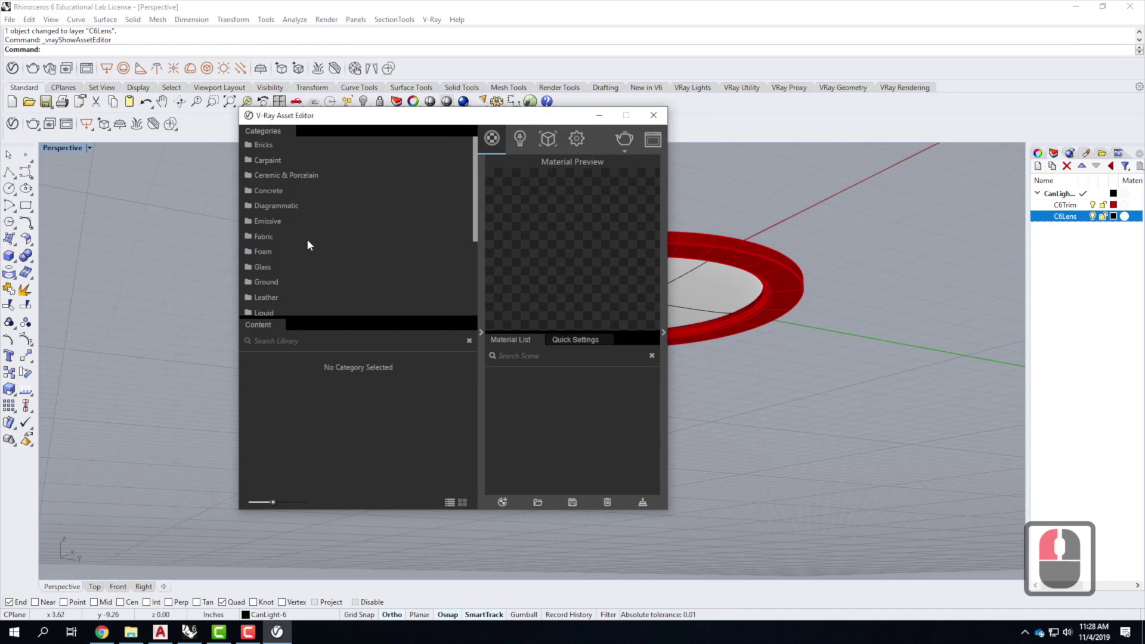
- Add the Plastic SSS 01 White material from the Plastic category to the scene's material list
scroll(300, 239, "down", 6)
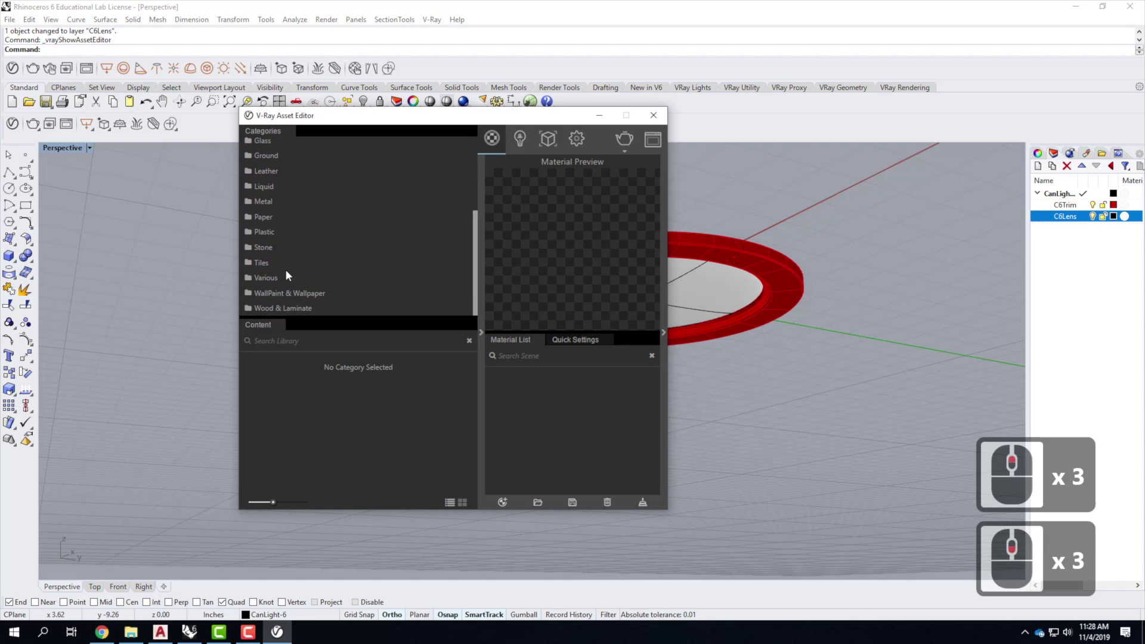
left_click(264, 232)
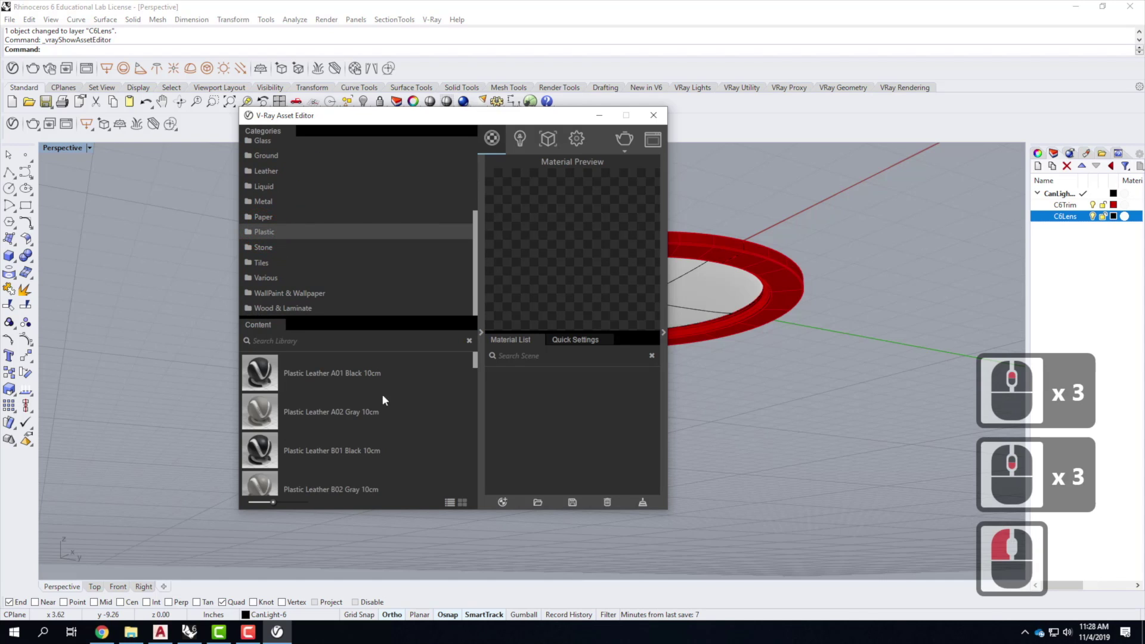
scroll(388, 410, "down", 9)
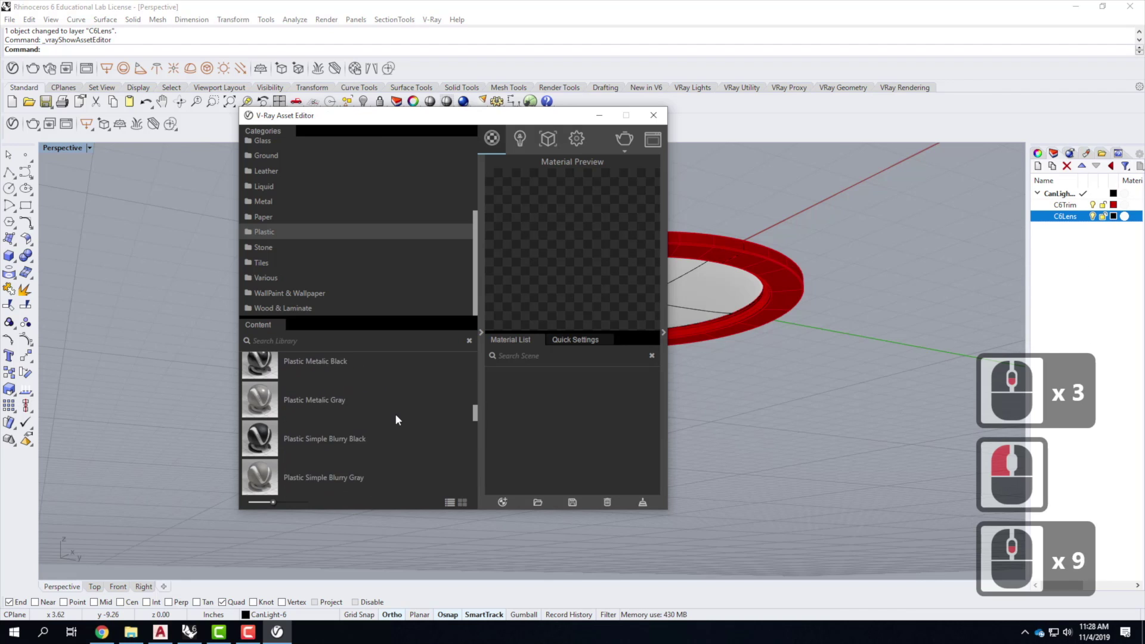
scroll(395, 413, "down", 7)
scroll(395, 414, "up", 2)
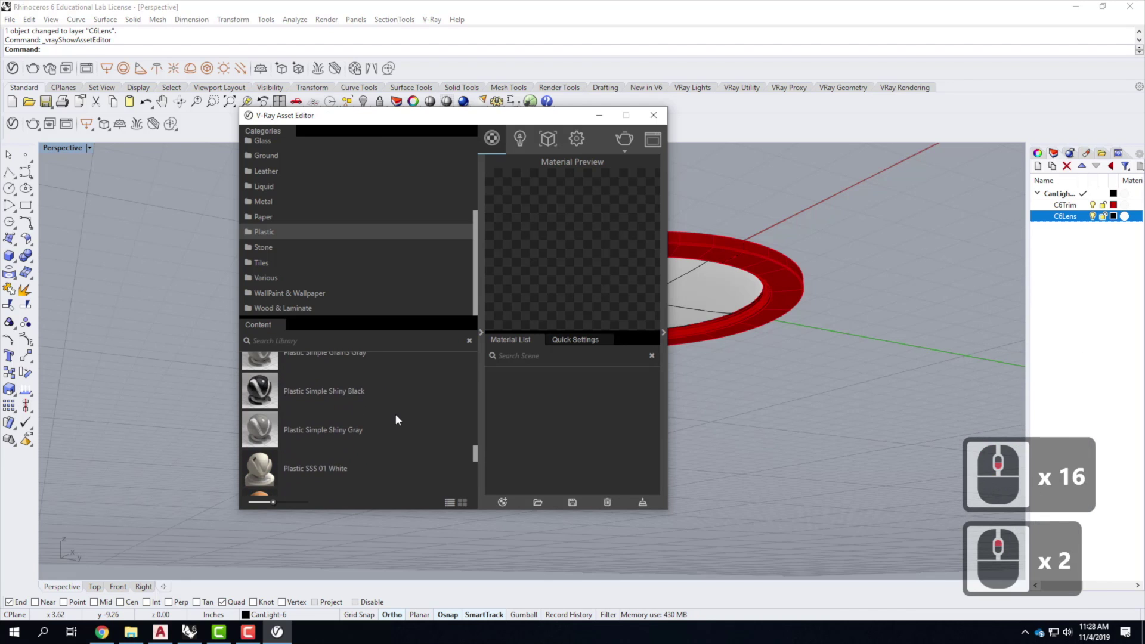
scroll(395, 413, "down", 1)
left_click(272, 413)
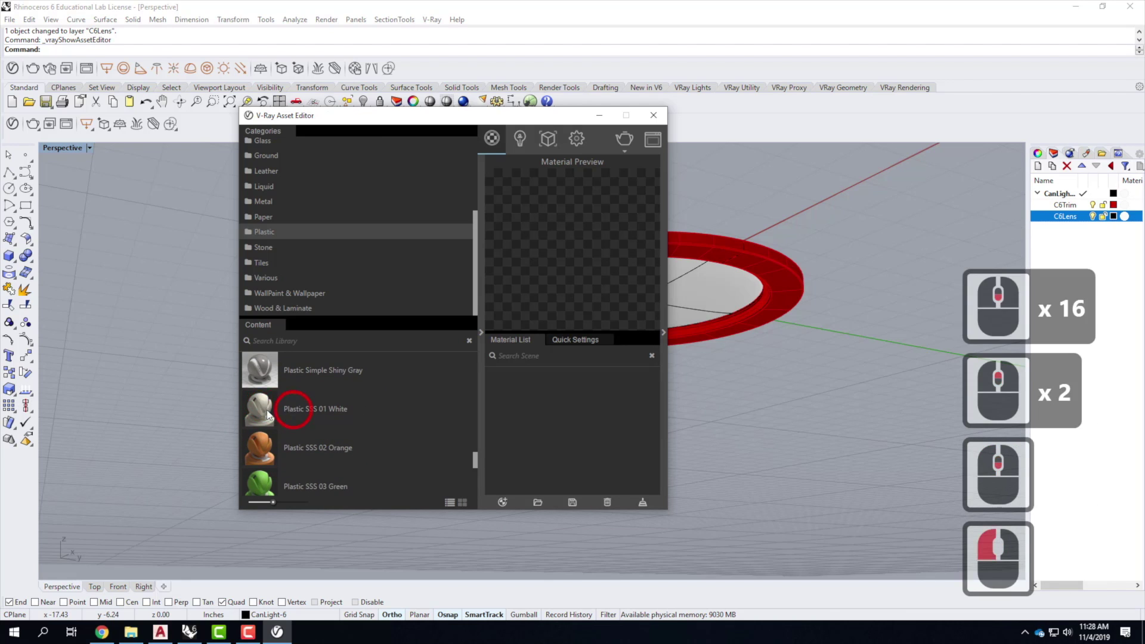
left_click_drag(260, 406, 601, 395)
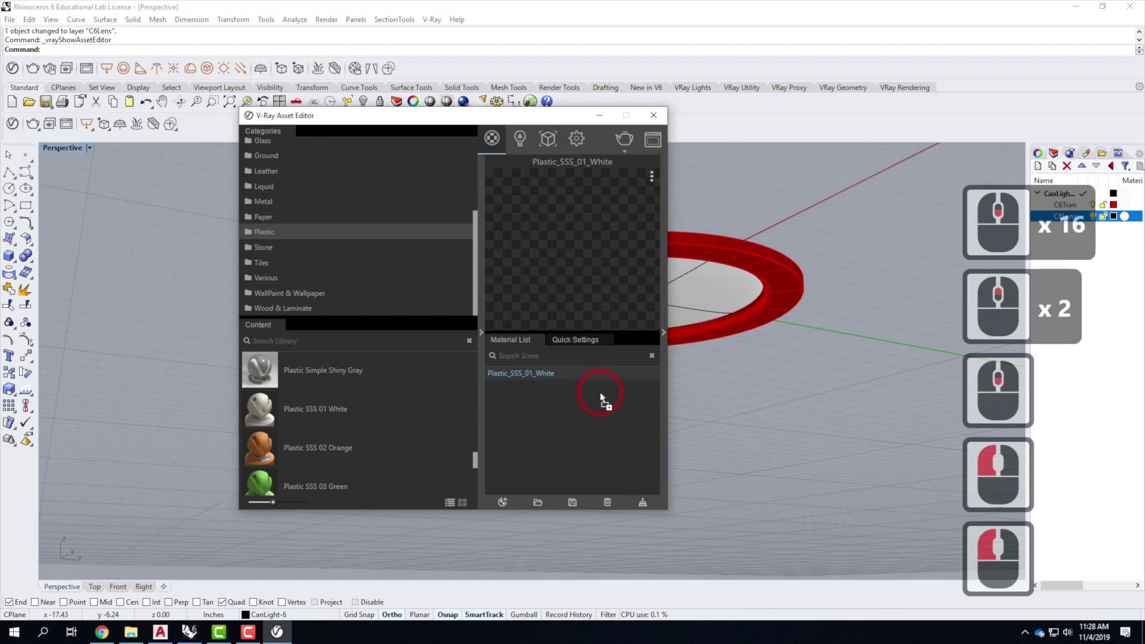
- Apply the Plastic_SSS_01_White material to the C6Trim layer
right_click(542, 373)
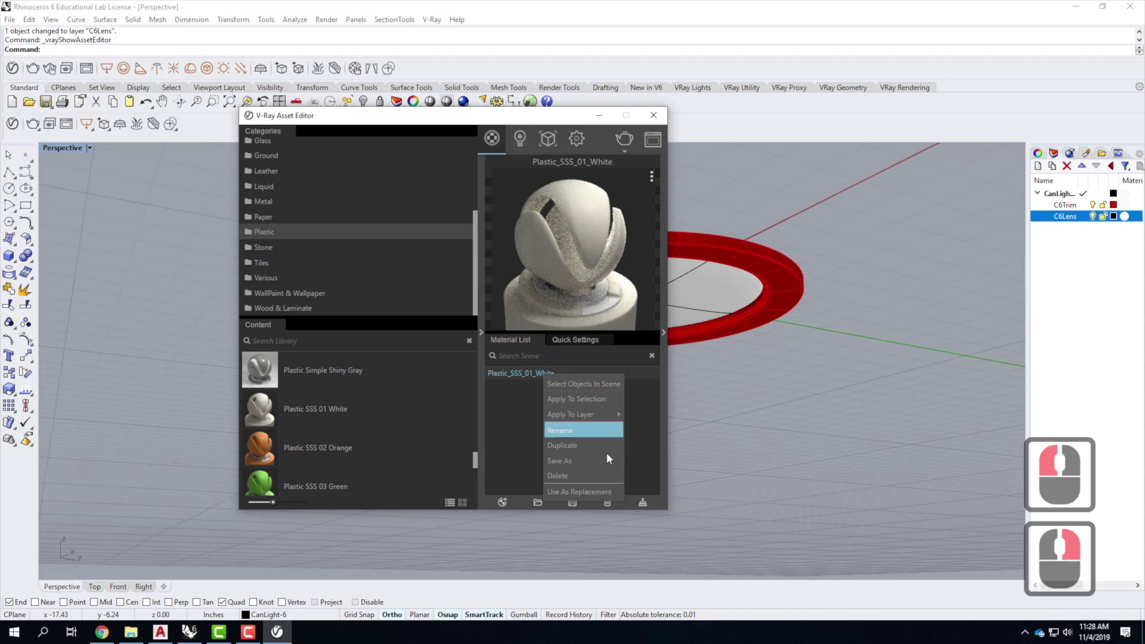
mouse_move(584, 412)
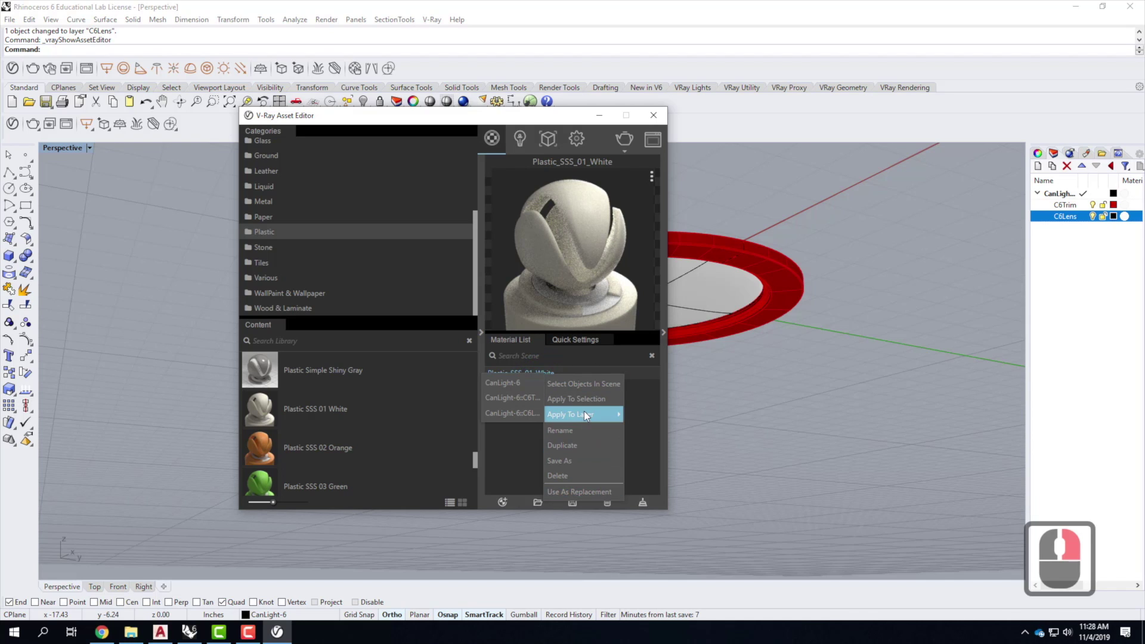
left_click(512, 398)
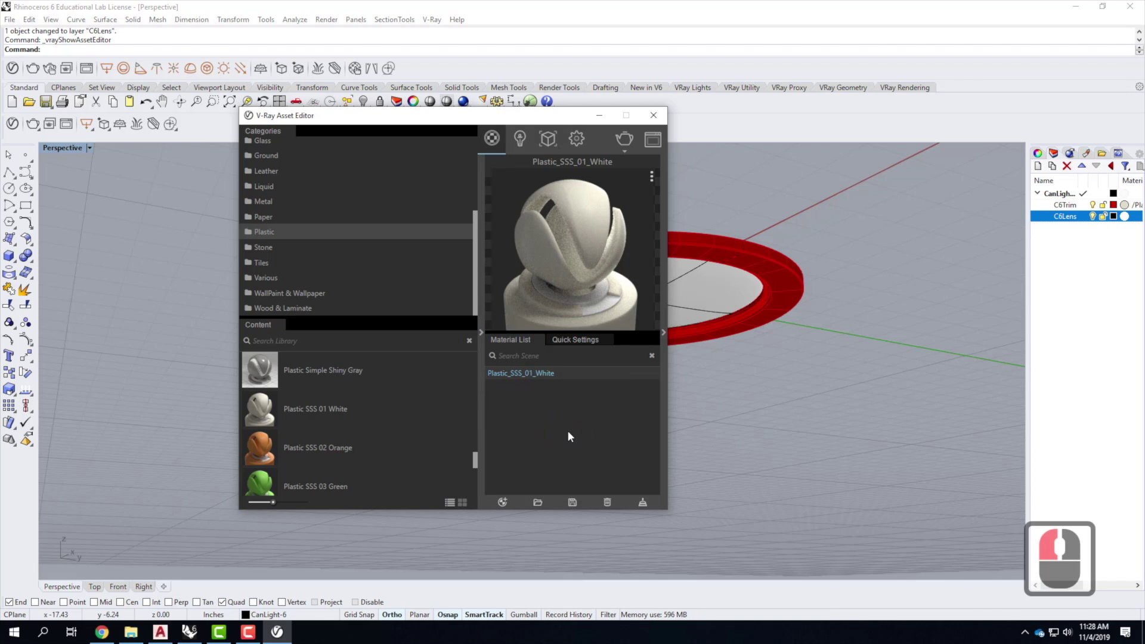
left_click(570, 428)
left_click(820, 379)
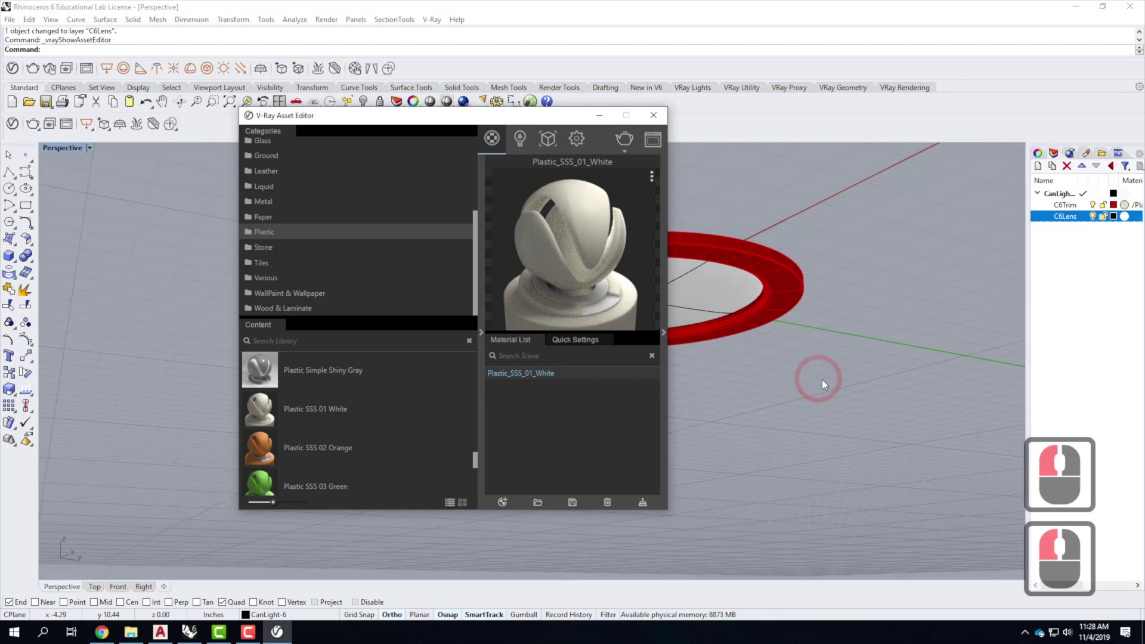
- Close the Asset Editor, render the Perspective view of the can light with V-Ray, and close the frame buffer
left_click(653, 116)
left_click(464, 101)
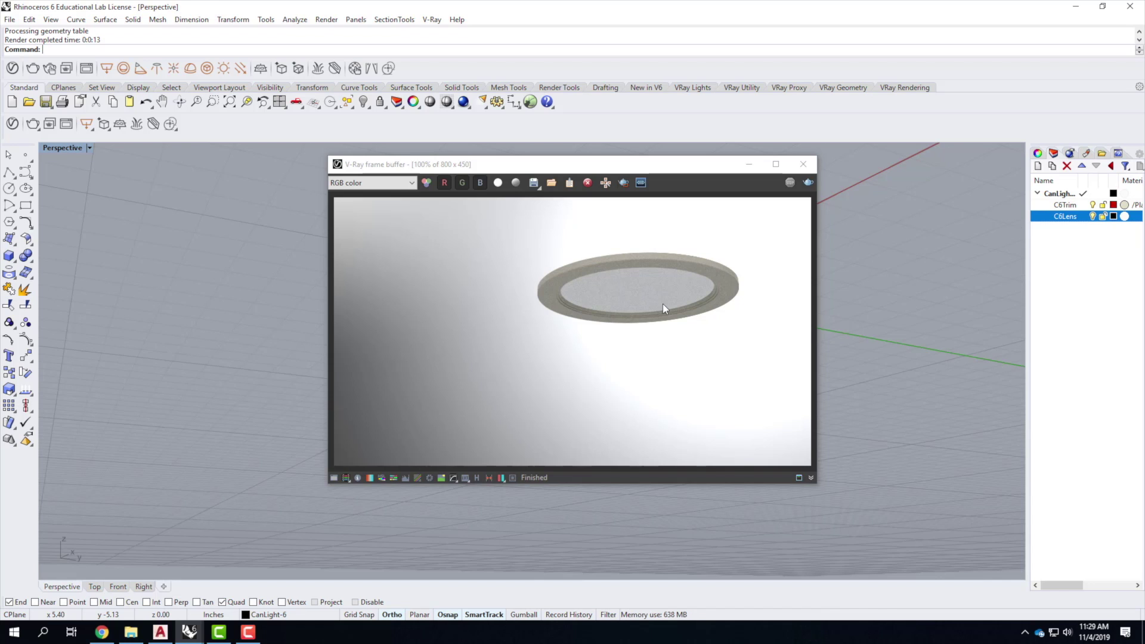
left_click(803, 165)
left_click(827, 449)
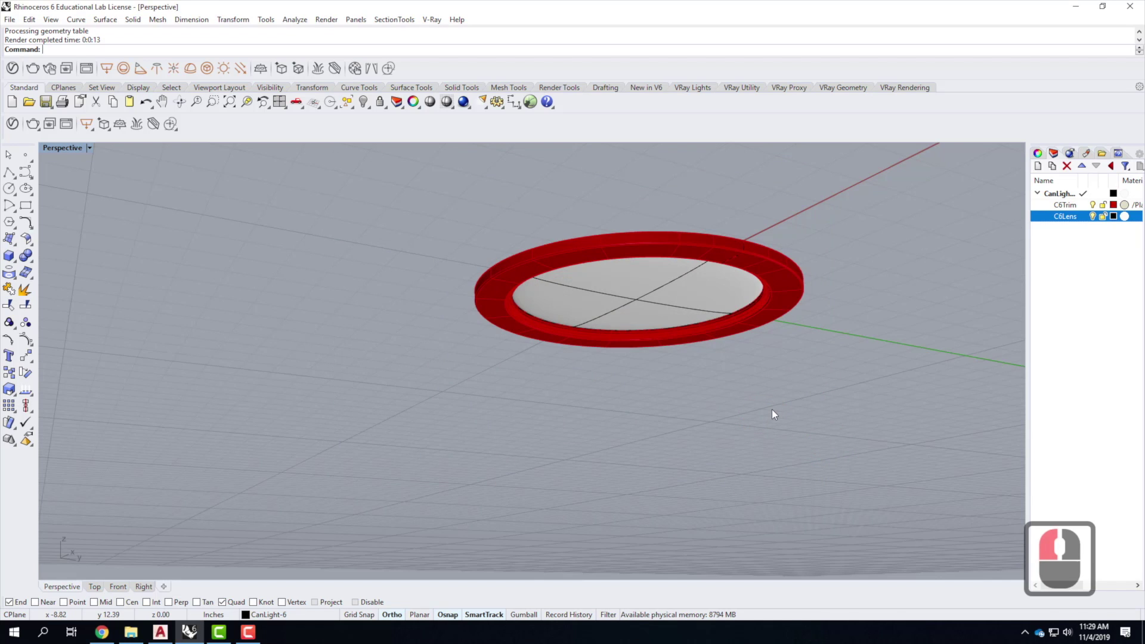
- Switch to Chrome and look up the incandescent light bulb color settings in the V-Ray 8.15 emissive material tutorial
mouse_move(156, 636)
left_click(100, 633)
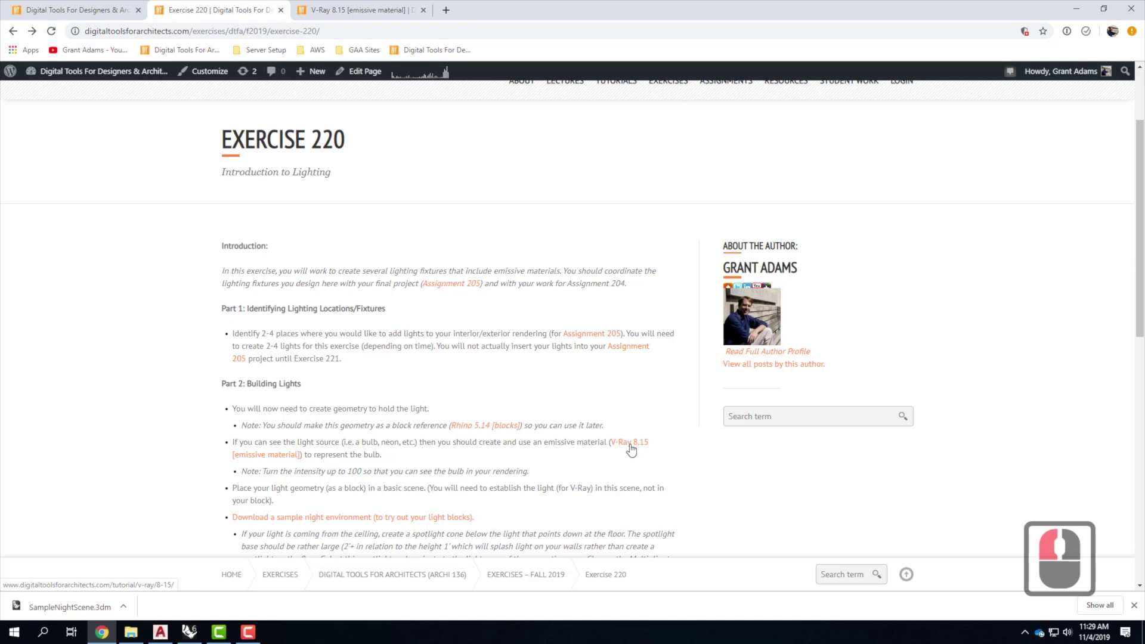
left_click(381, 13)
left_click(453, 429)
scroll(451, 434, "down", 3)
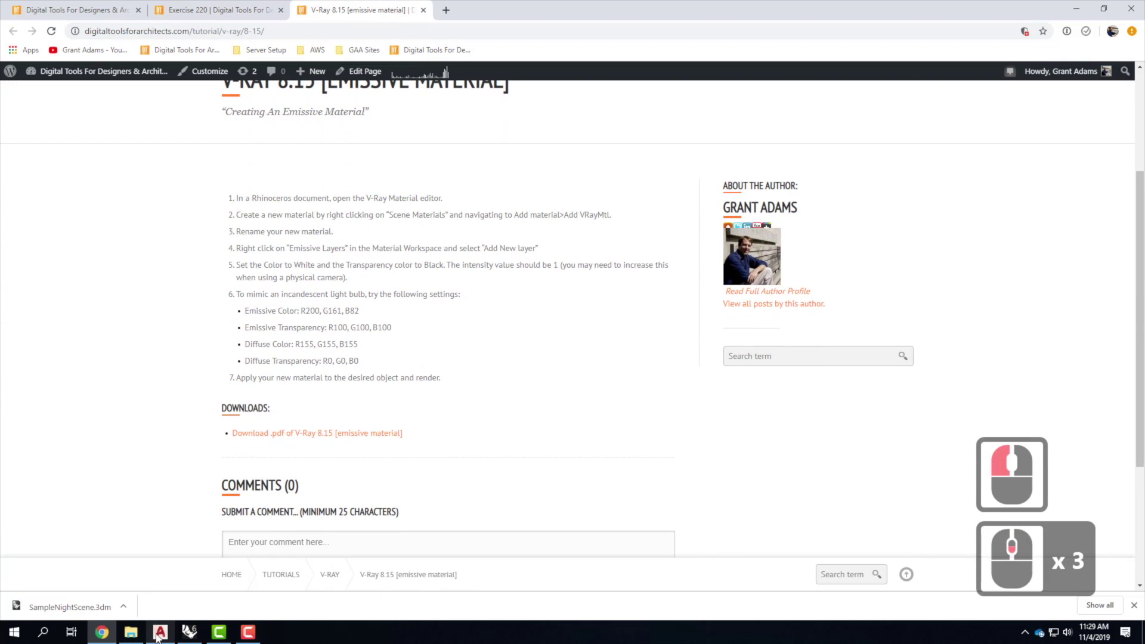
left_click_drag(245, 309, 389, 358)
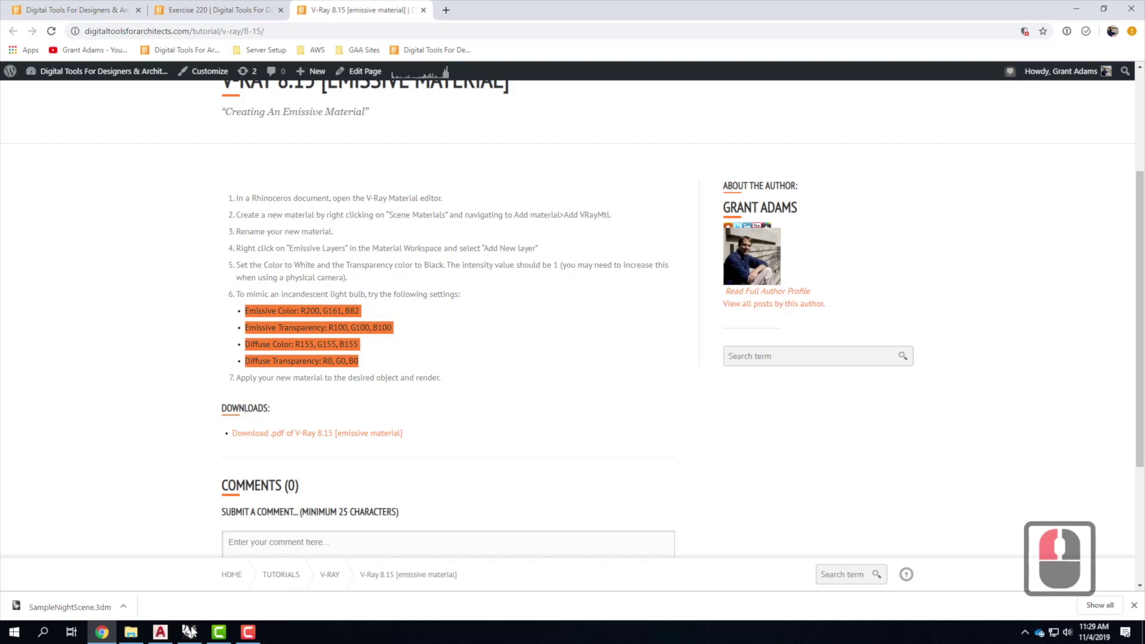
- Switch back to Rhino and create a new Emissive material in the V-Ray Asset Editor
left_click(189, 632)
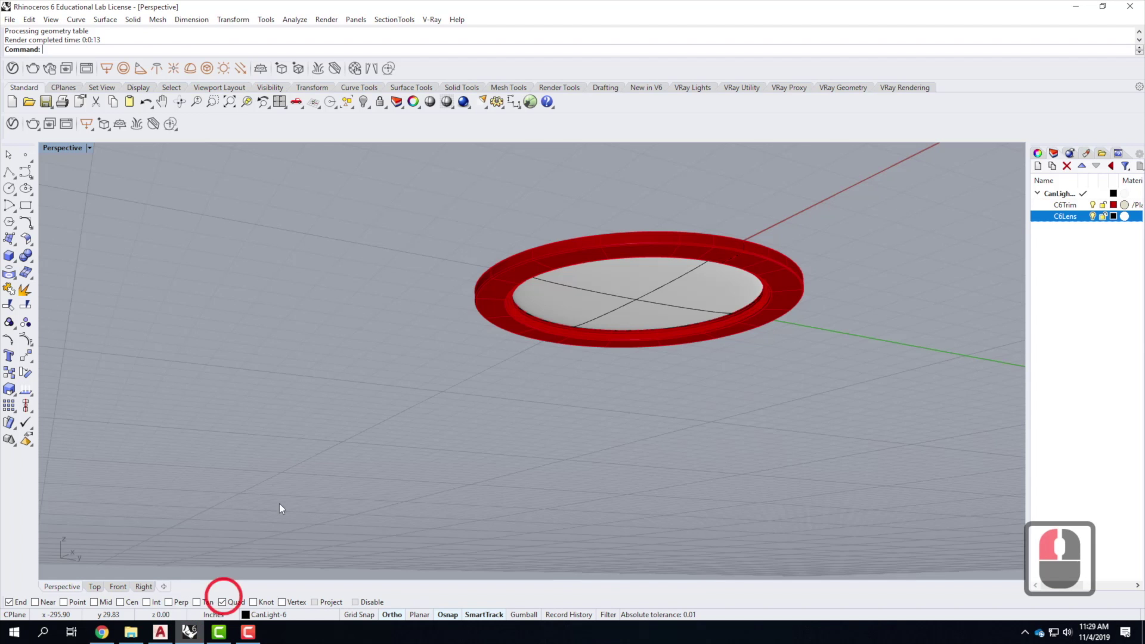
left_click(12, 123)
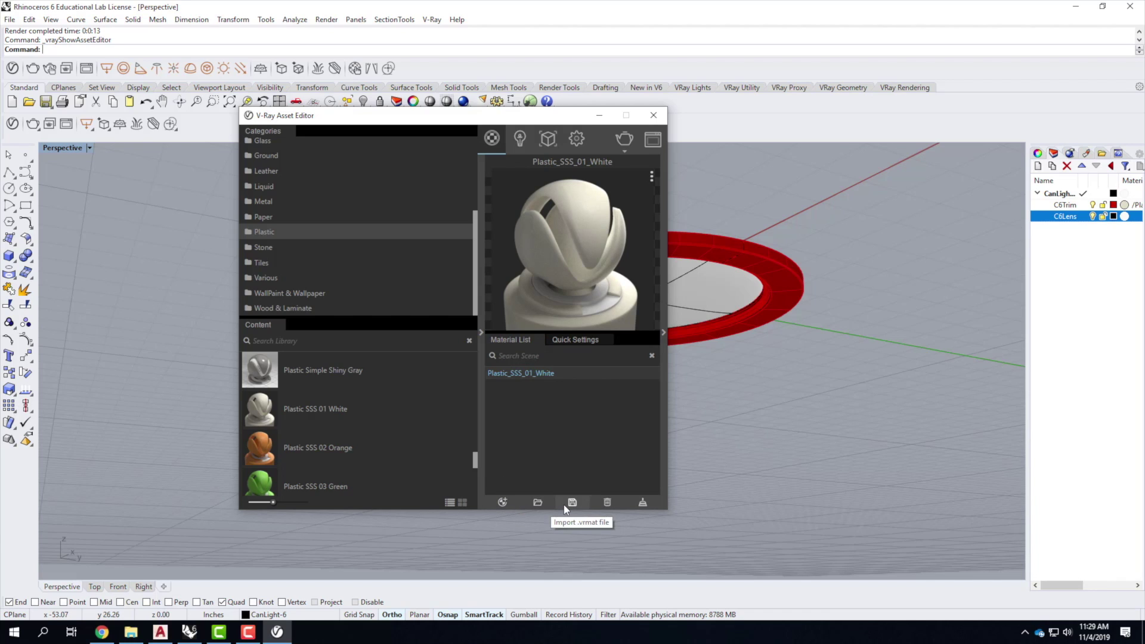
left_click(503, 502)
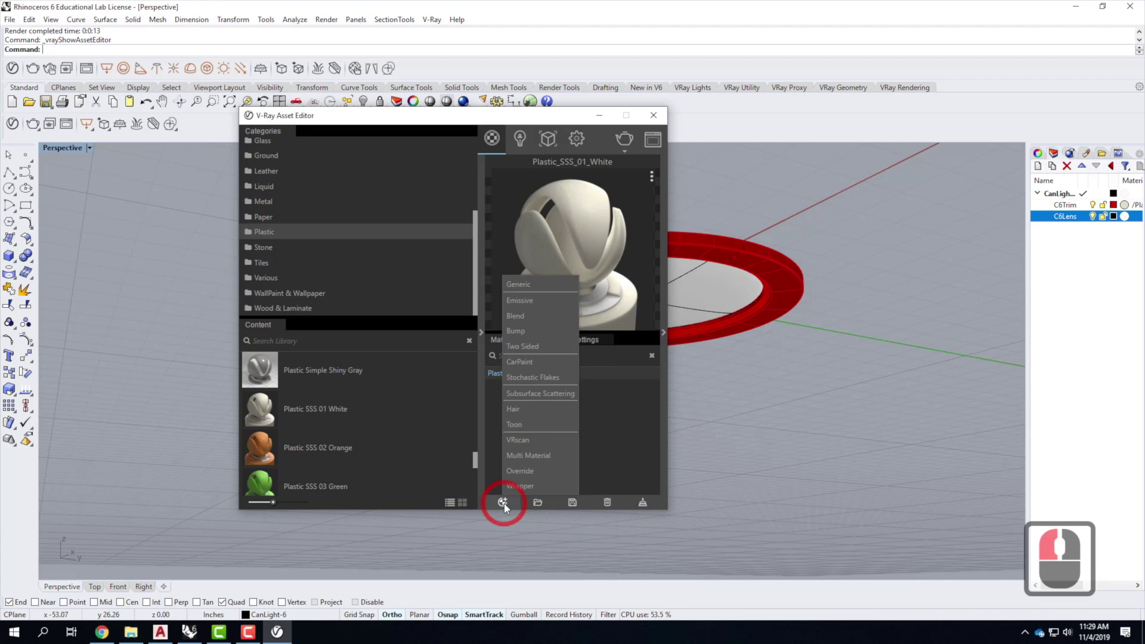
left_click(517, 301)
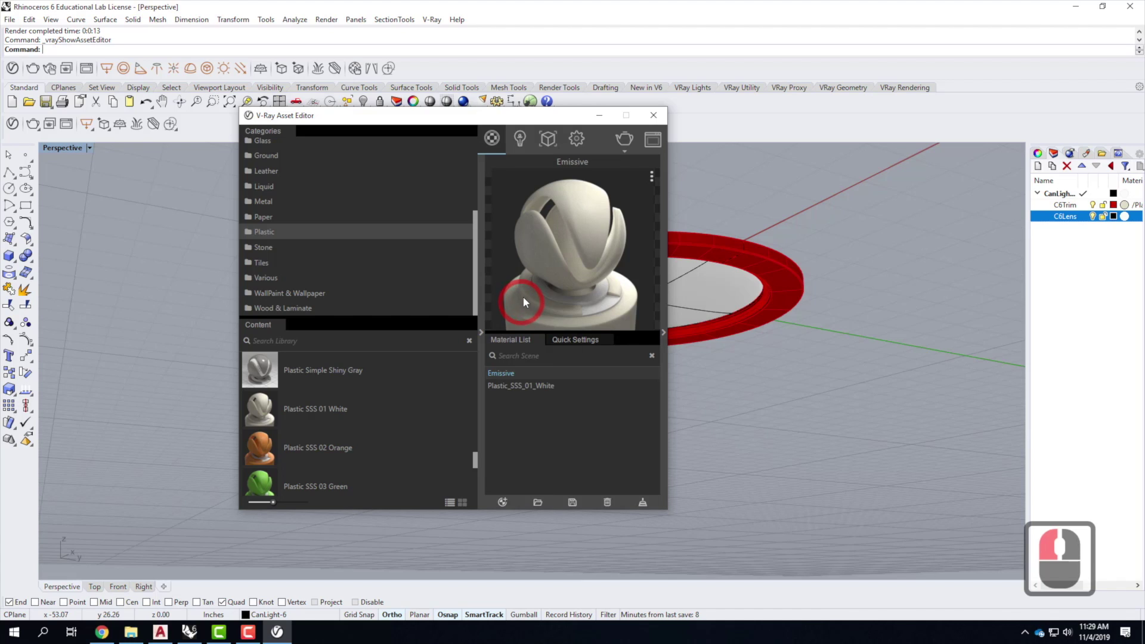
- Rename the new Emissive material as LightBulb
left_click(505, 373)
right_click(505, 373)
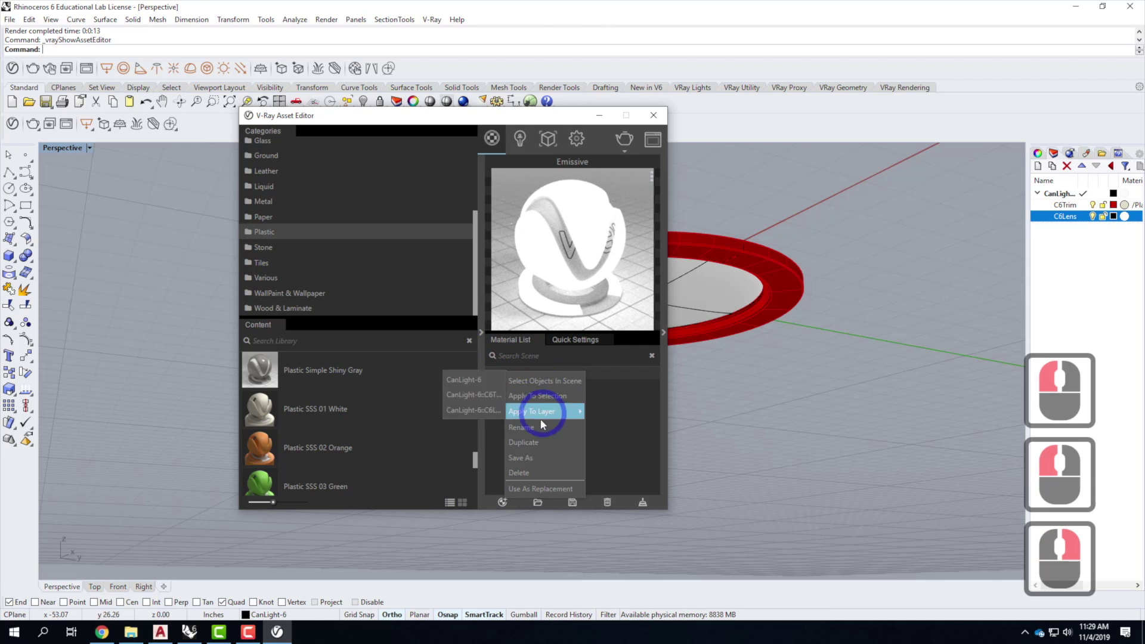
left_click(535, 385)
double_click(531, 373)
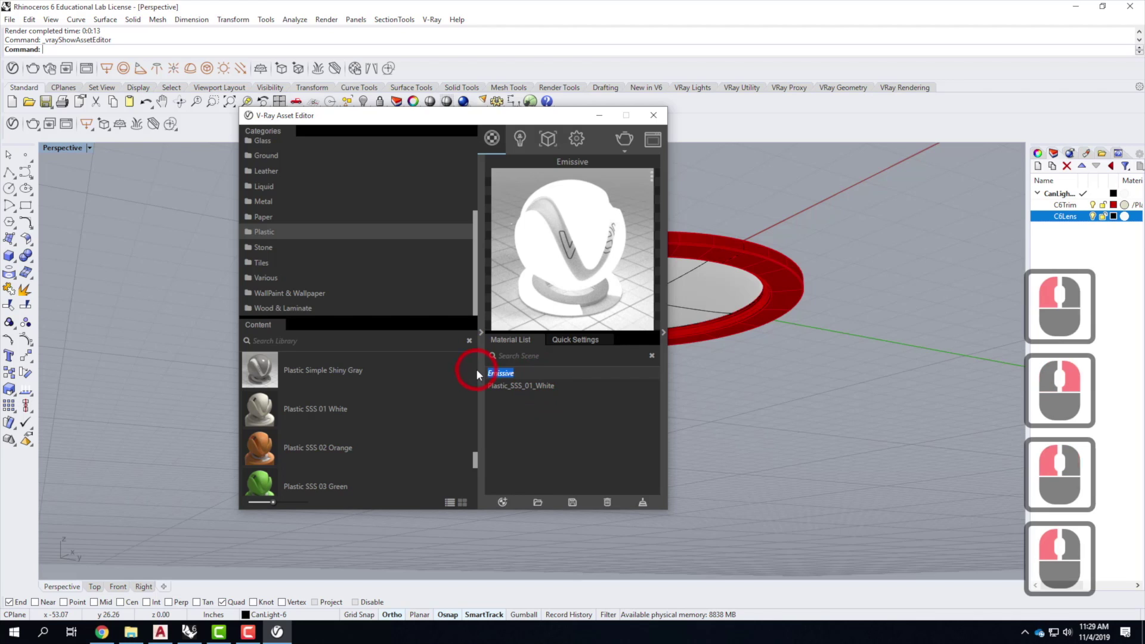
type("LightBulb")
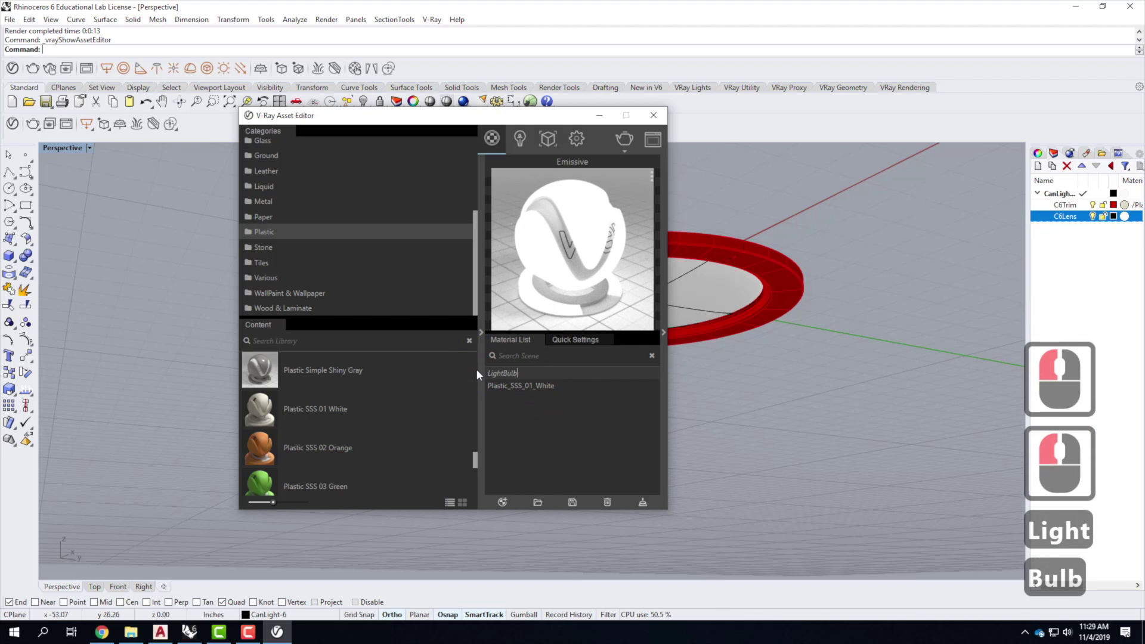
key("Return")
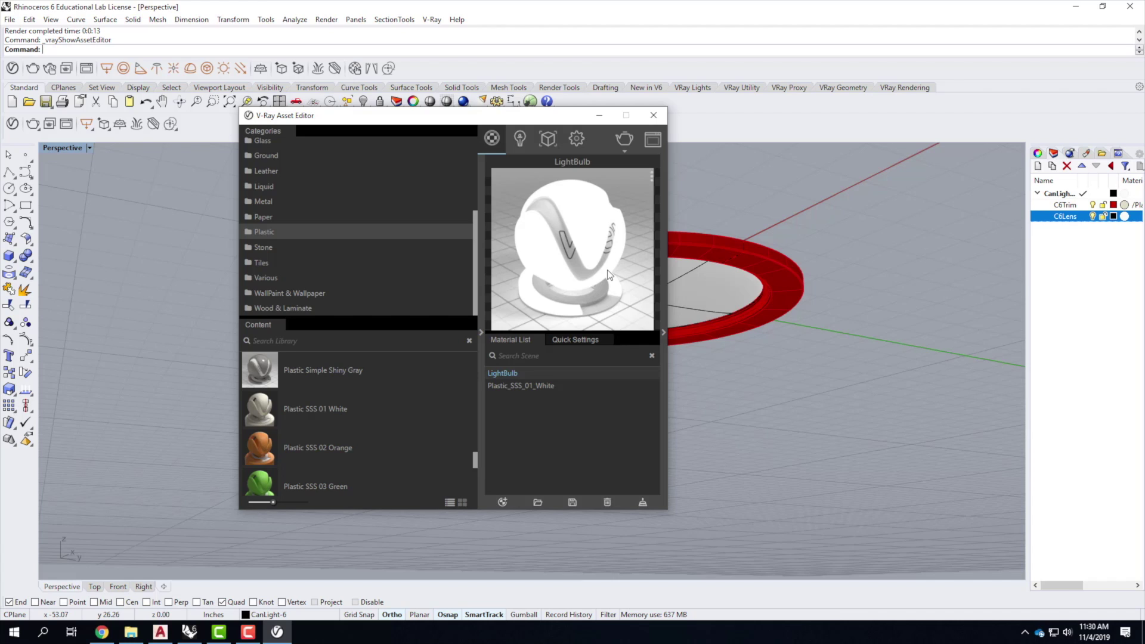
- Expand the LightBulb material's parameters and collapse the material library
left_click(664, 334)
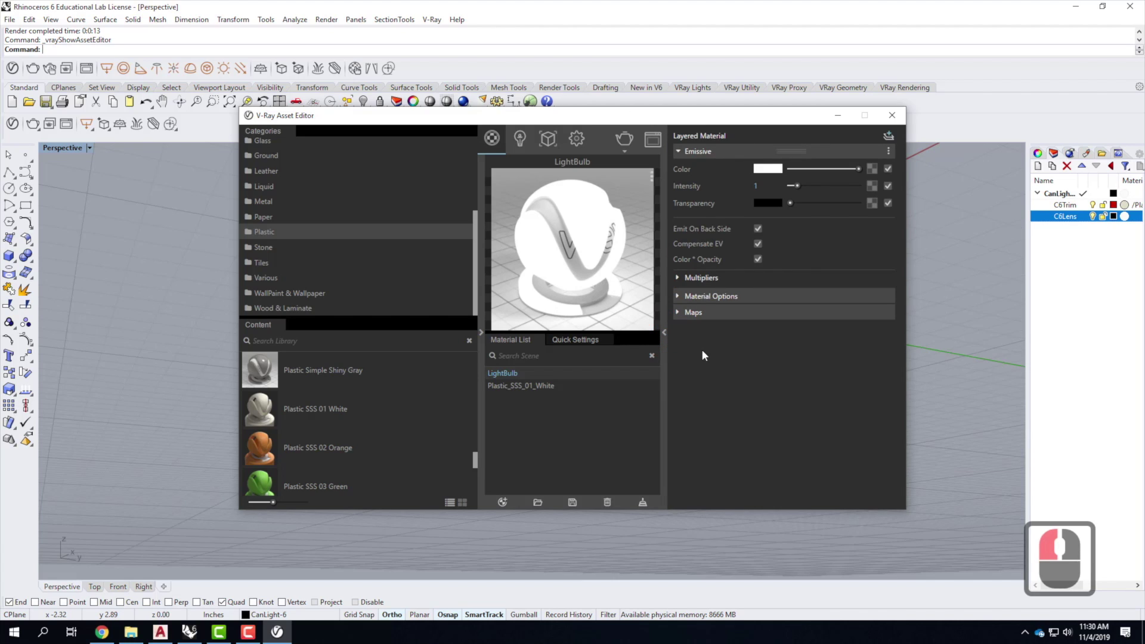
left_click(664, 333)
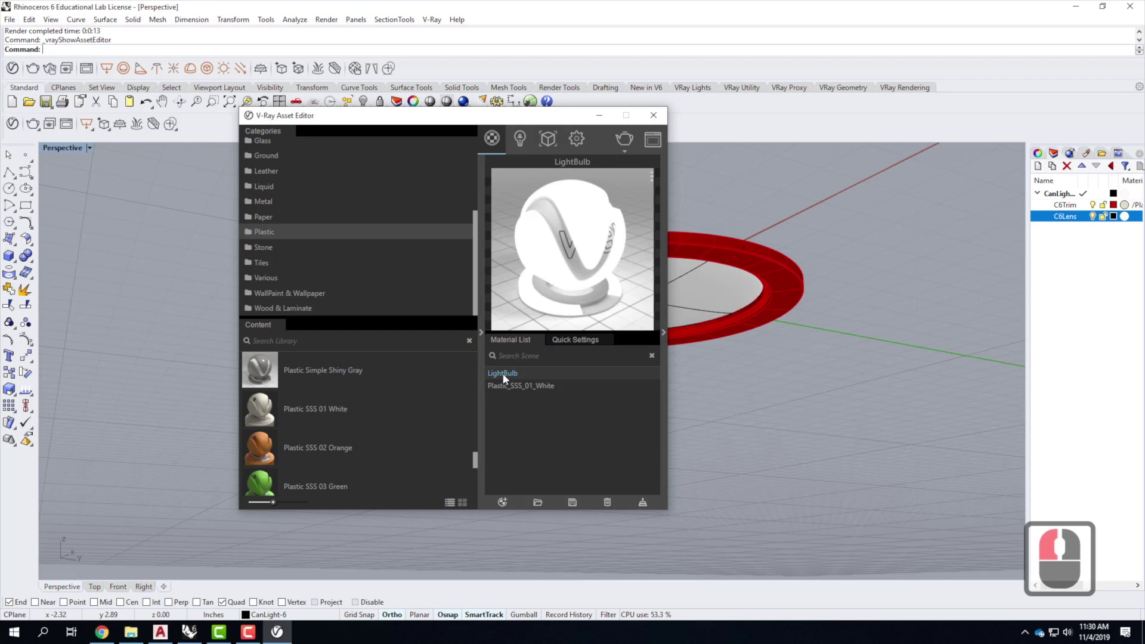
left_click(663, 334)
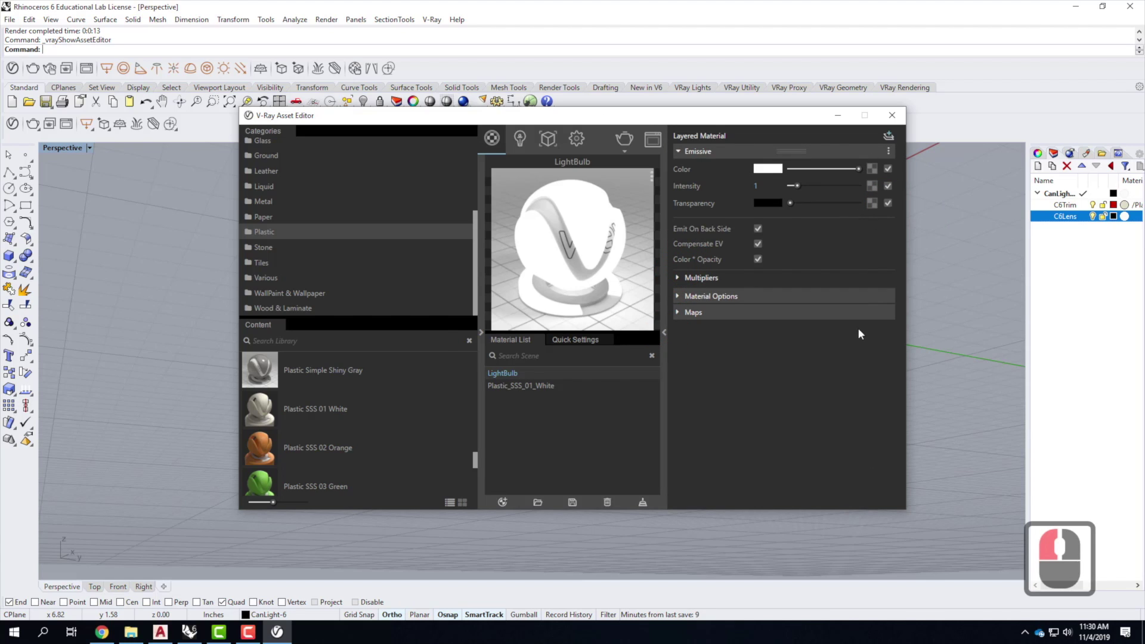
left_click(480, 331)
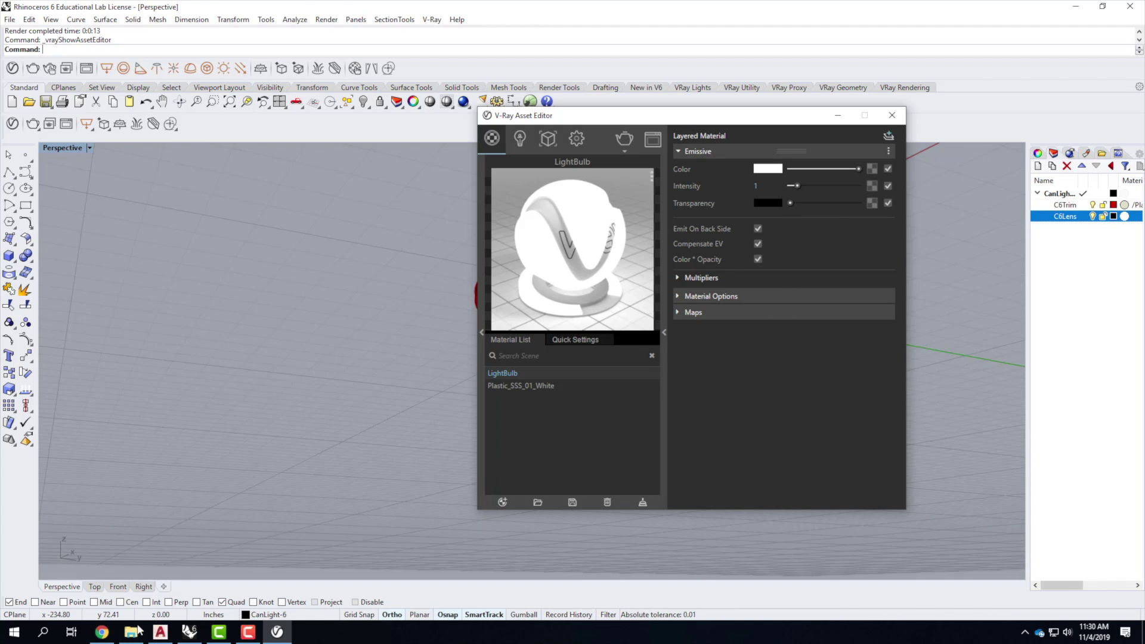
- Place the V-Ray Asset Editor over the Chrome tutorial page and set the emissive color's picker range to 0 to 255
left_click(102, 632)
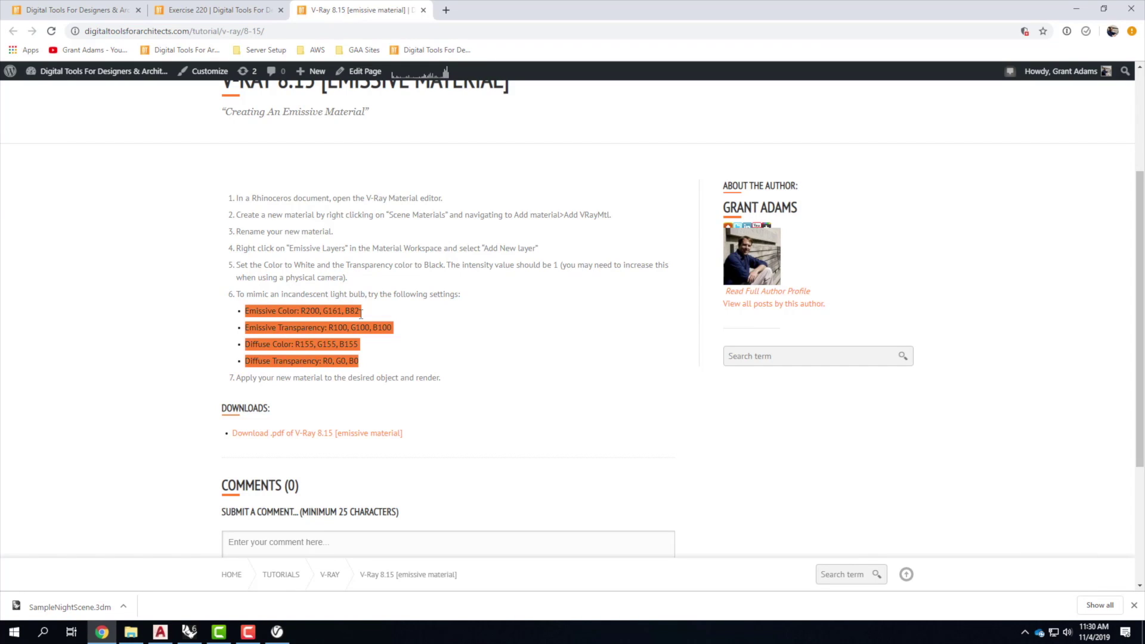
left_click(275, 630)
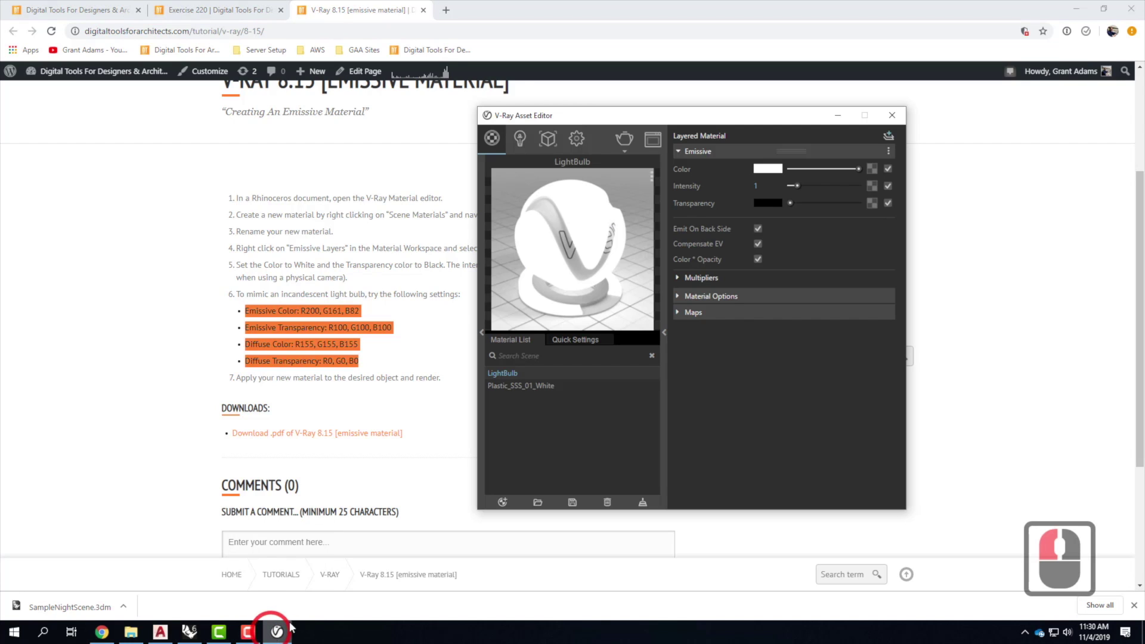
left_click(766, 170)
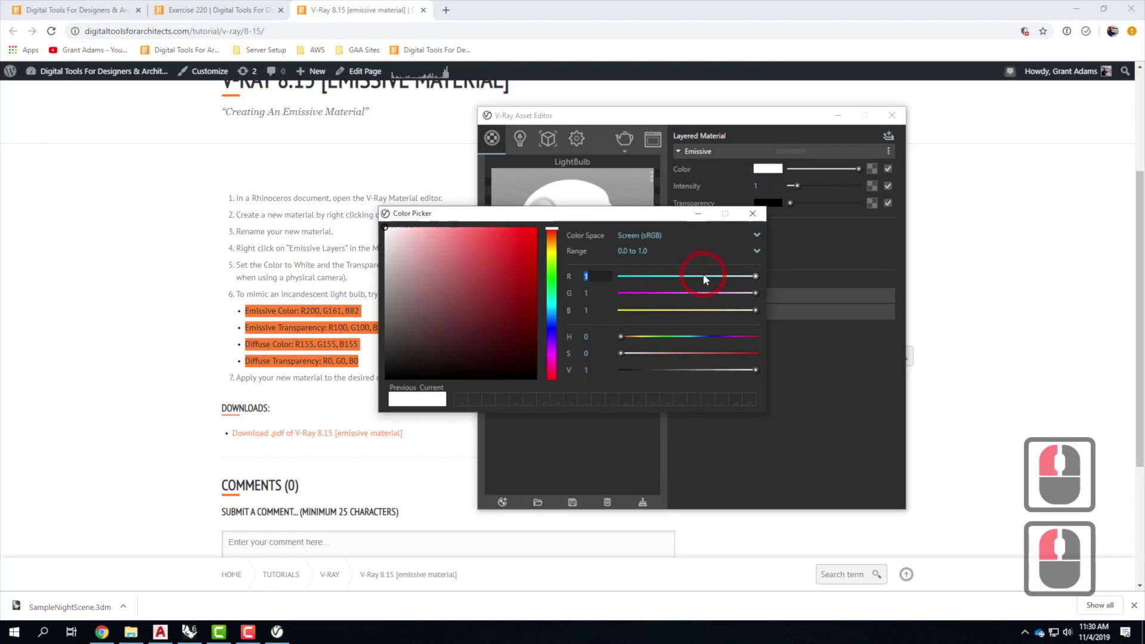
type("200")
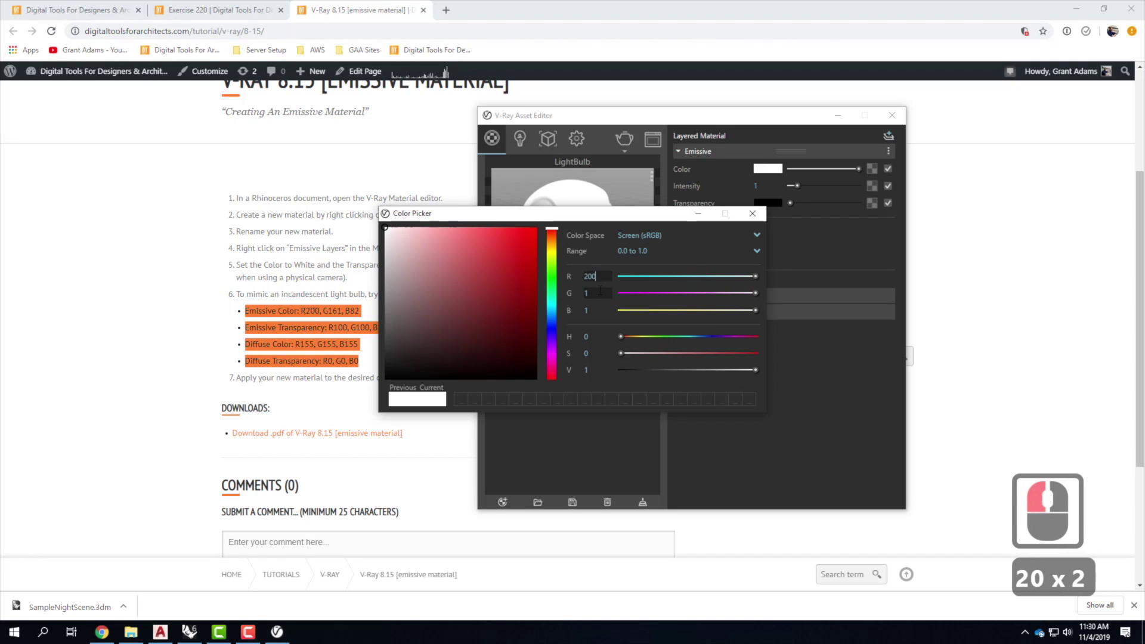
left_click(597, 292)
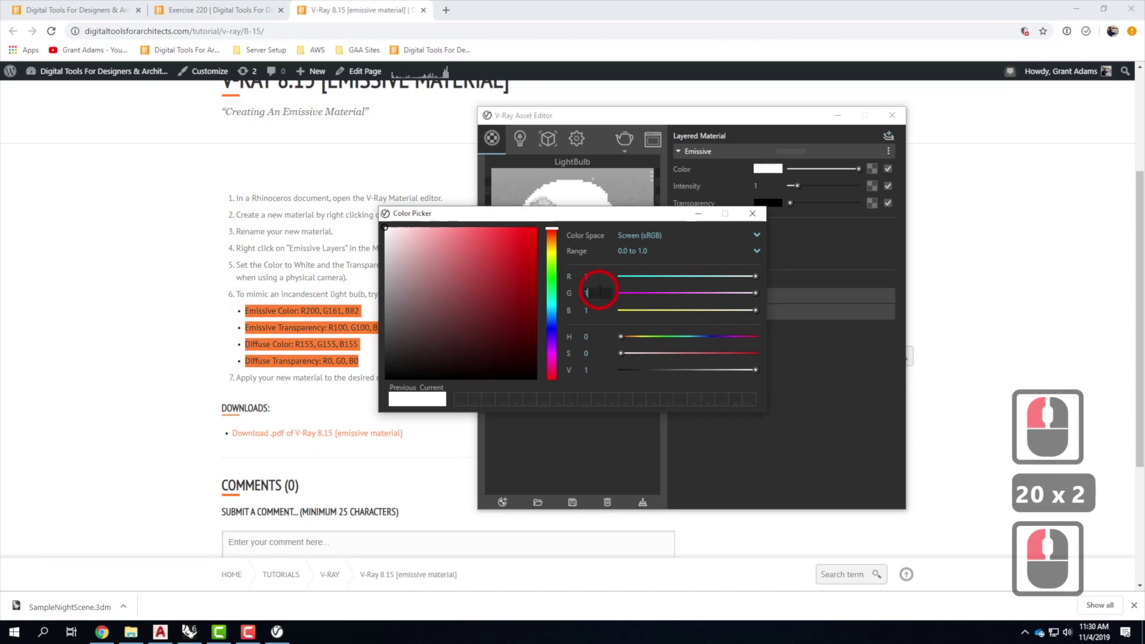
left_click(645, 253)
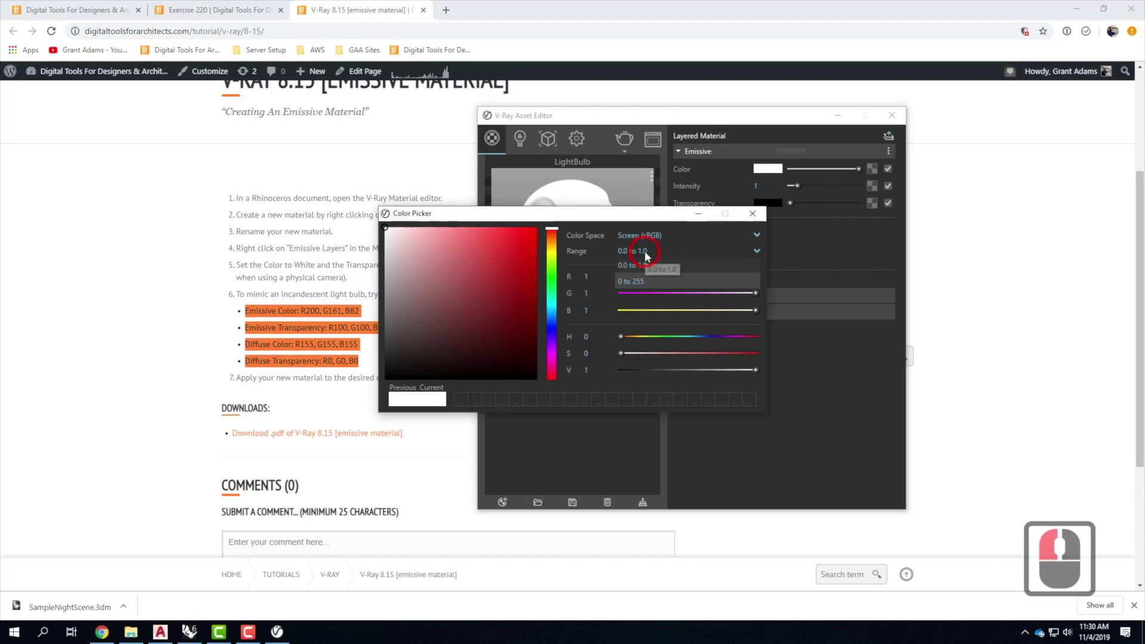
left_click(623, 282)
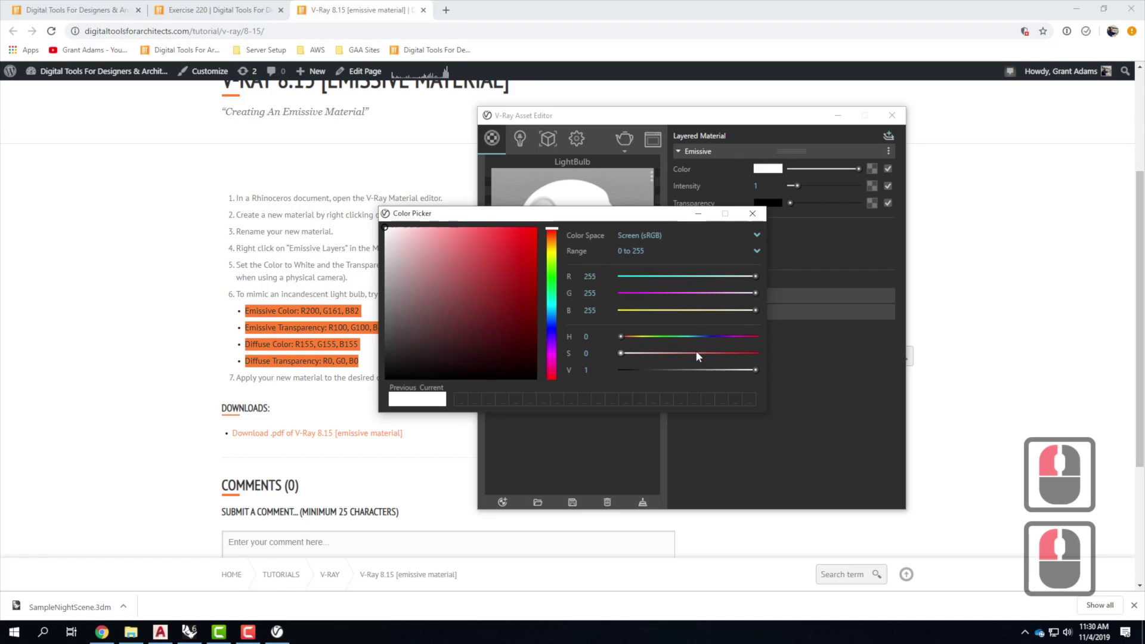
- Set the LightBulb material's emissive color to R 200, G 161, B 82 and close the color picker
left_click(601, 277)
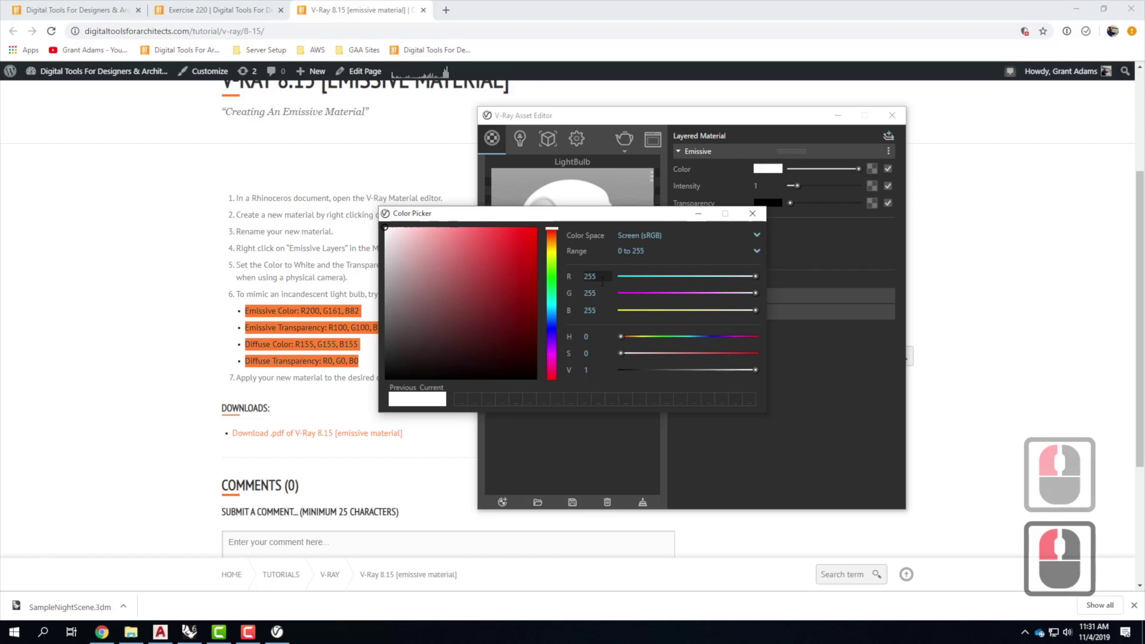
left_click(769, 279)
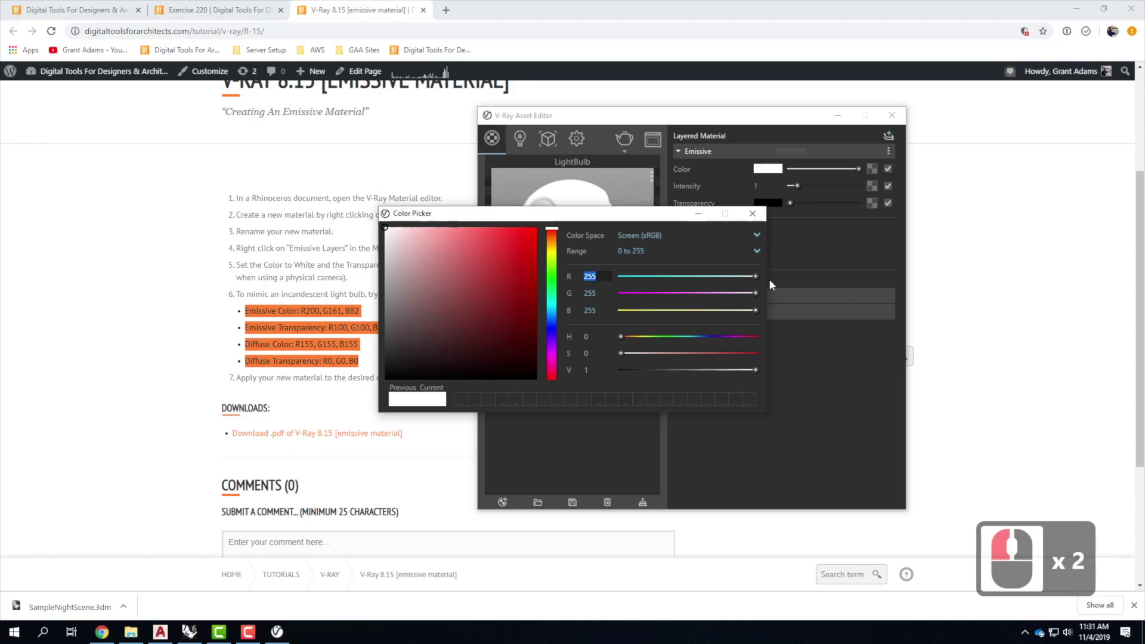
type("200")
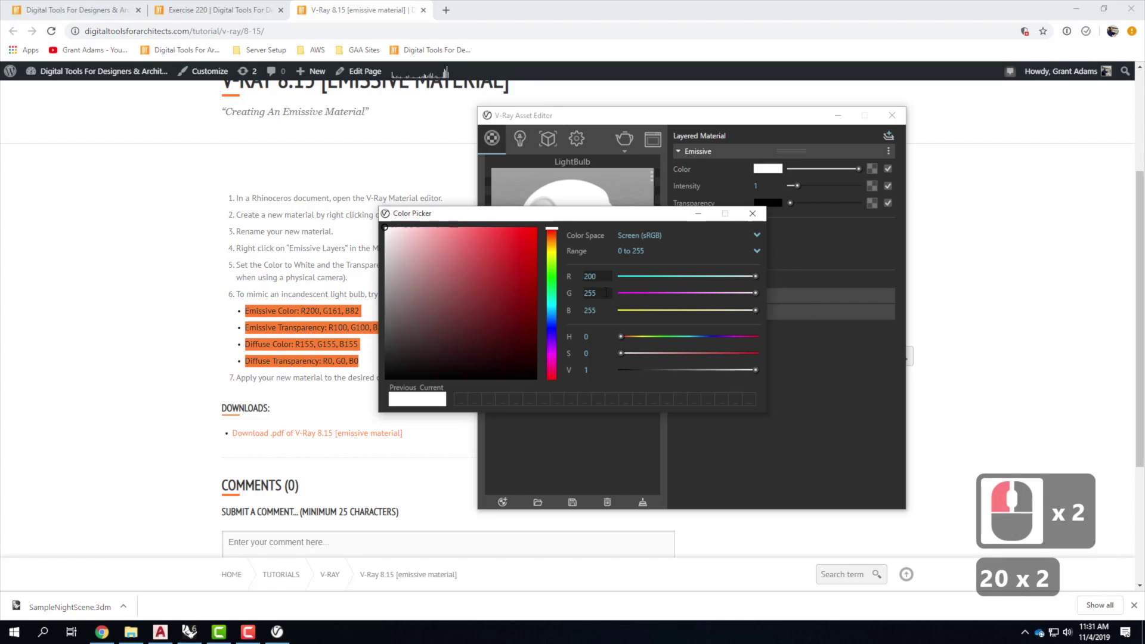
left_click(605, 292)
type("161")
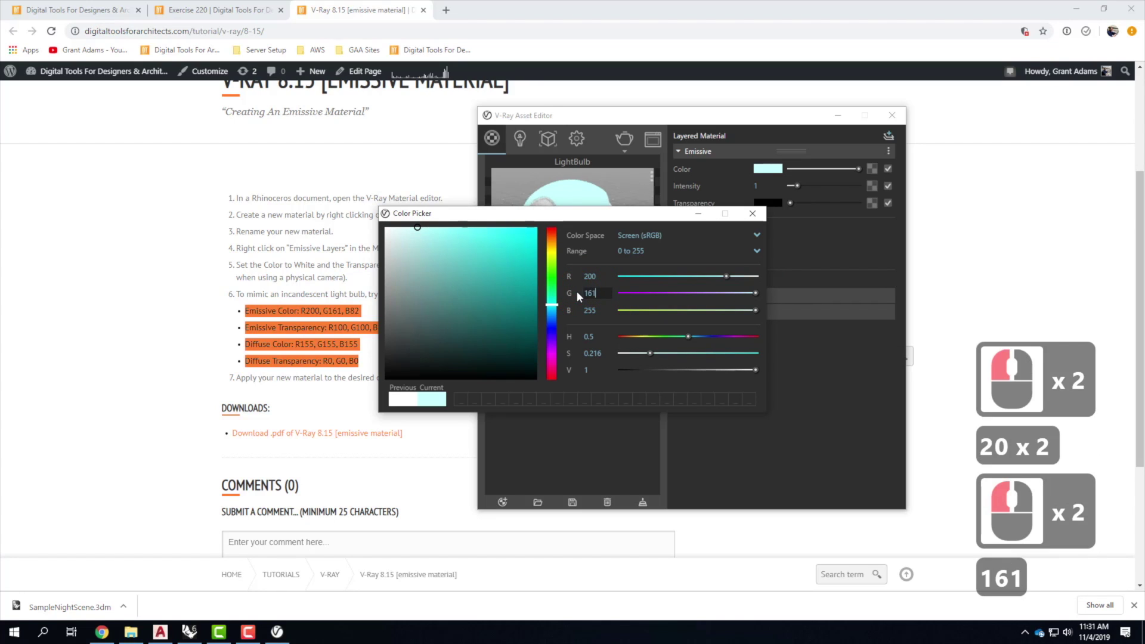
left_click(603, 310)
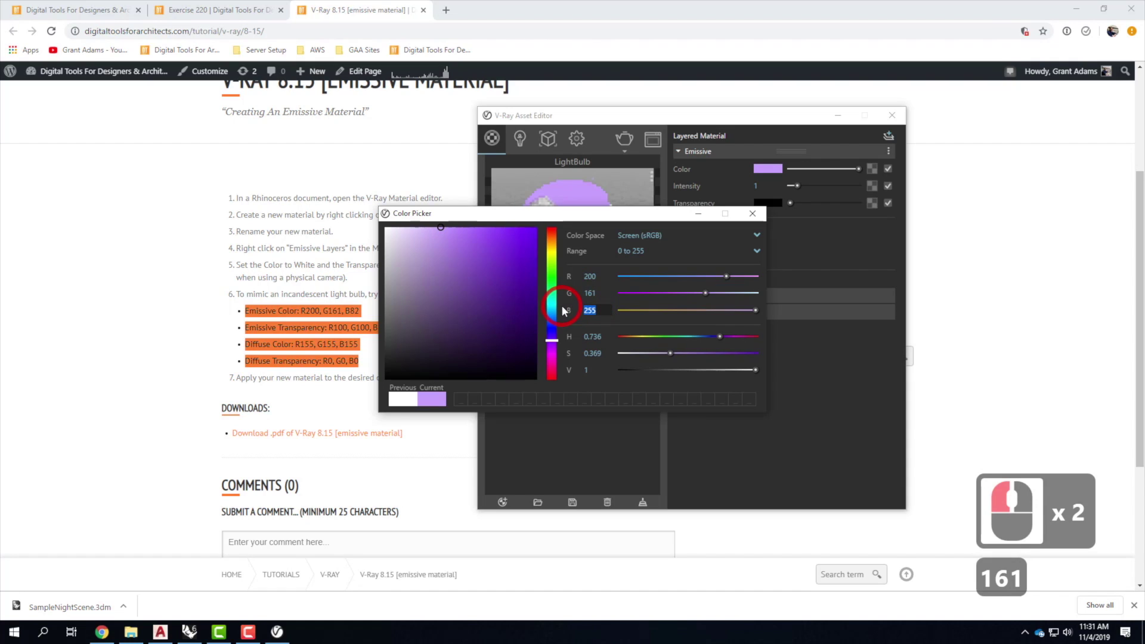
type("82")
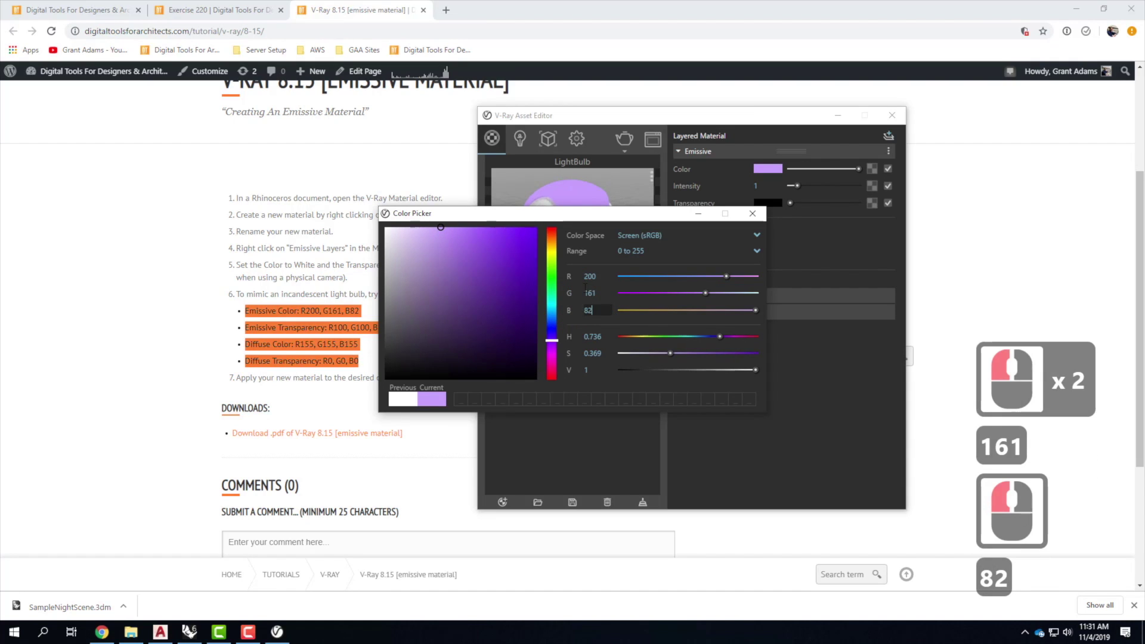
left_click(586, 292)
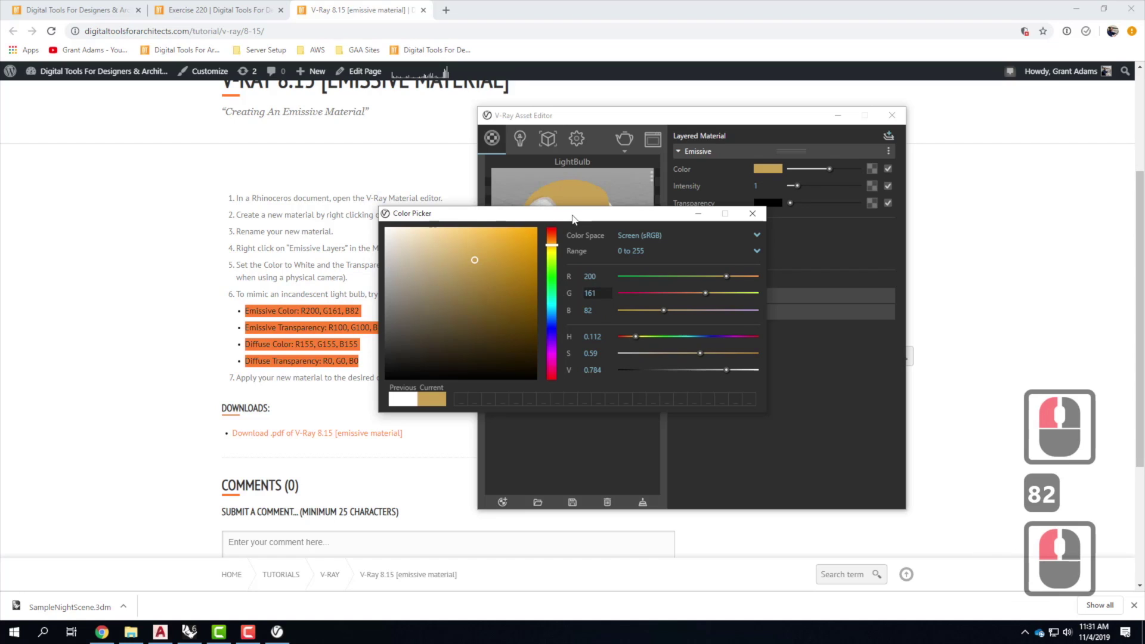
left_click_drag(572, 219, 831, 312)
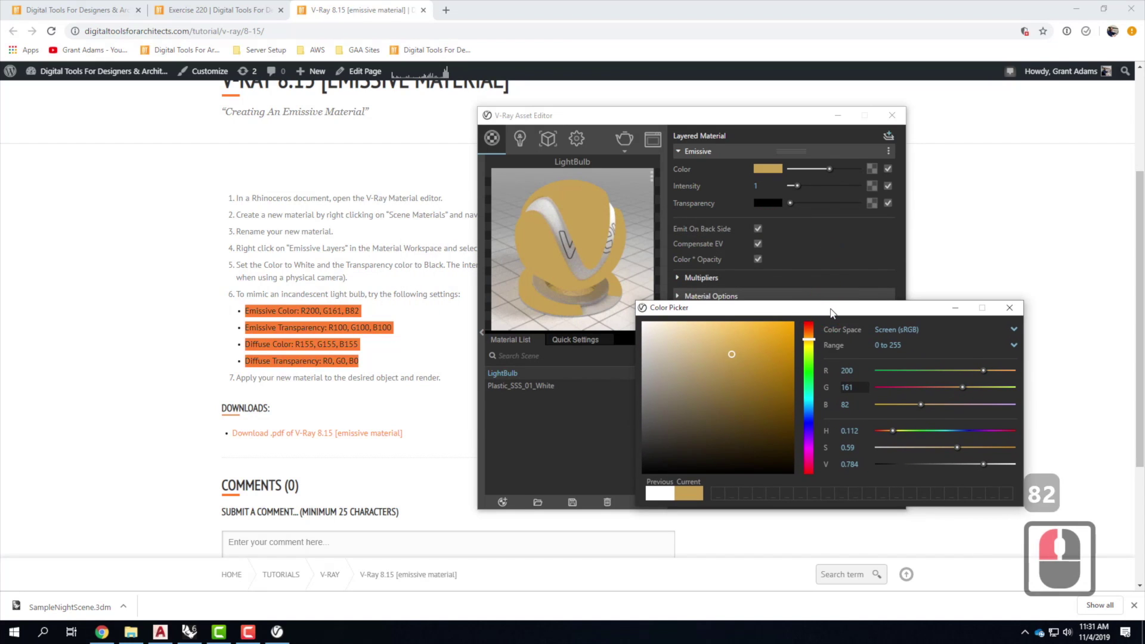
left_click_drag(832, 313, 685, 245)
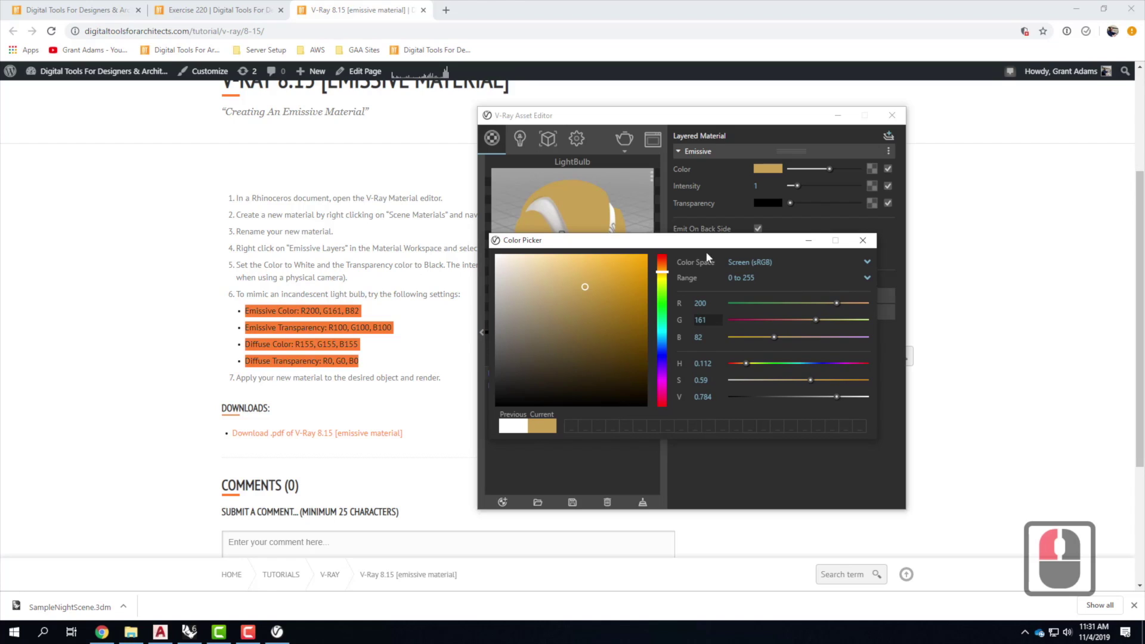
left_click(863, 243)
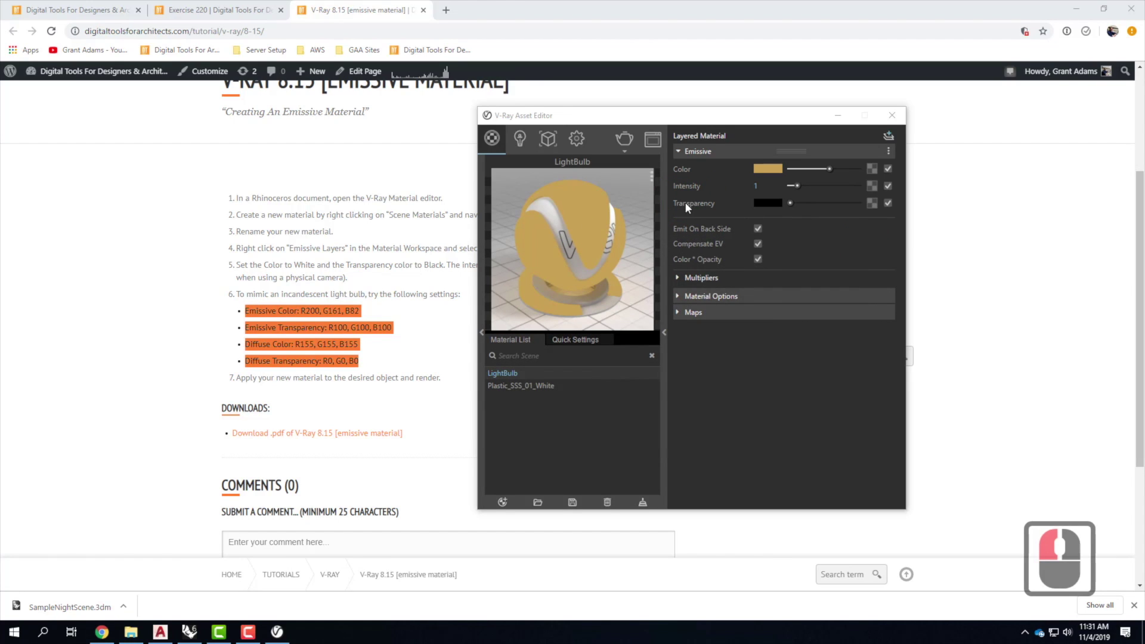
- Set the LightBulb material's emissive transparency color to R 100, G 100, B 100 and close the color picker
left_click(767, 204)
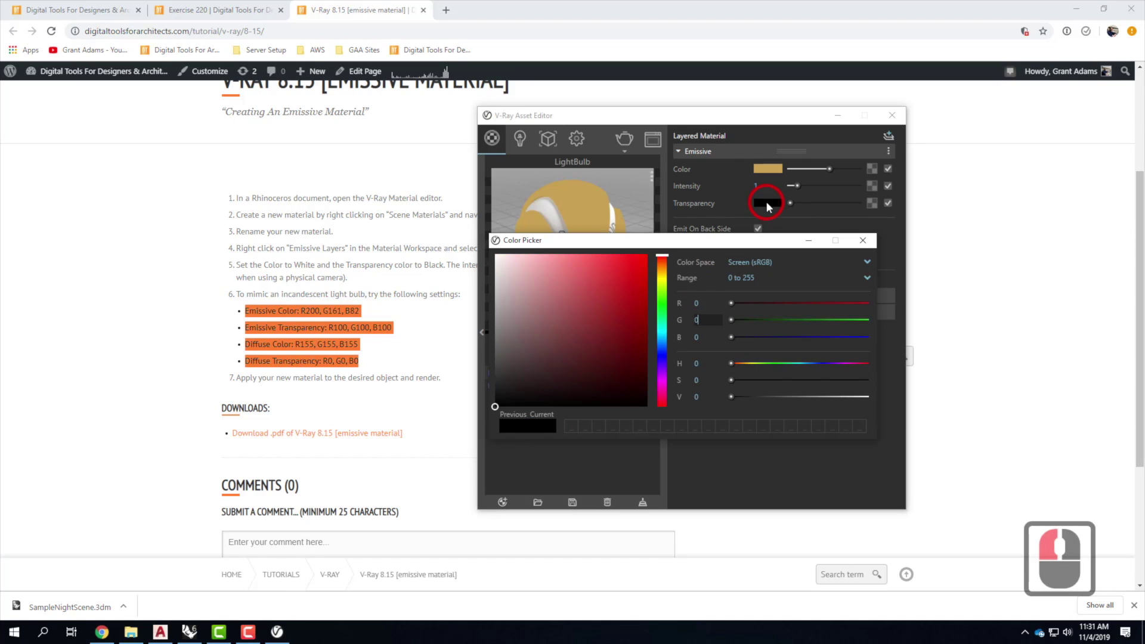
double_click(696, 303)
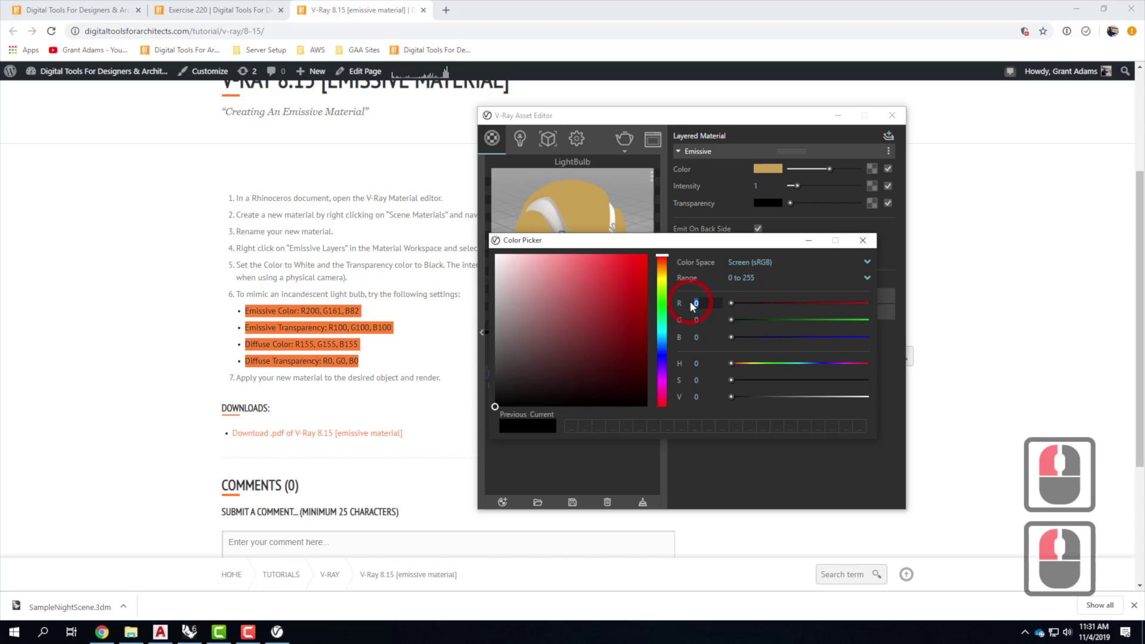
type("100")
key("Tab")
type("100")
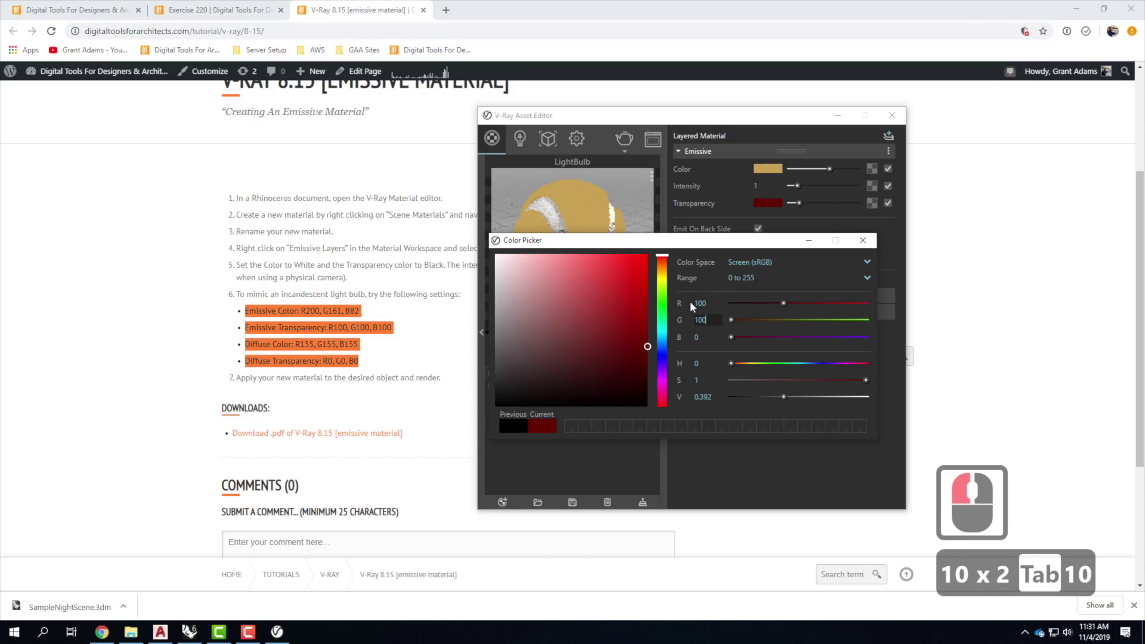
key("Tab")
type("100")
key("Tab")
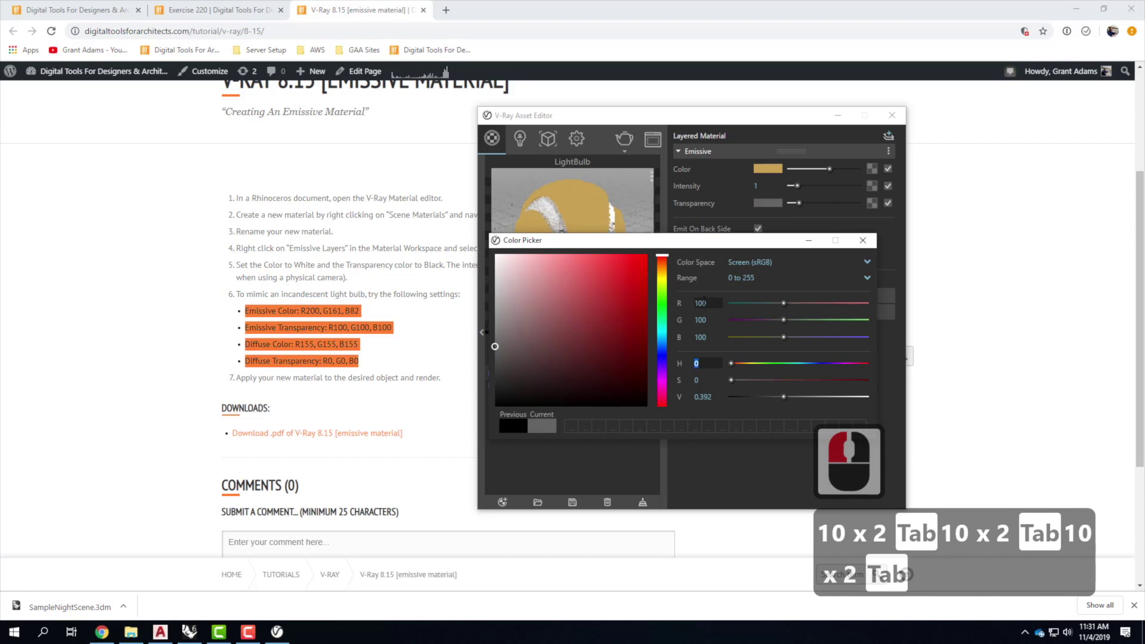
left_click(862, 241)
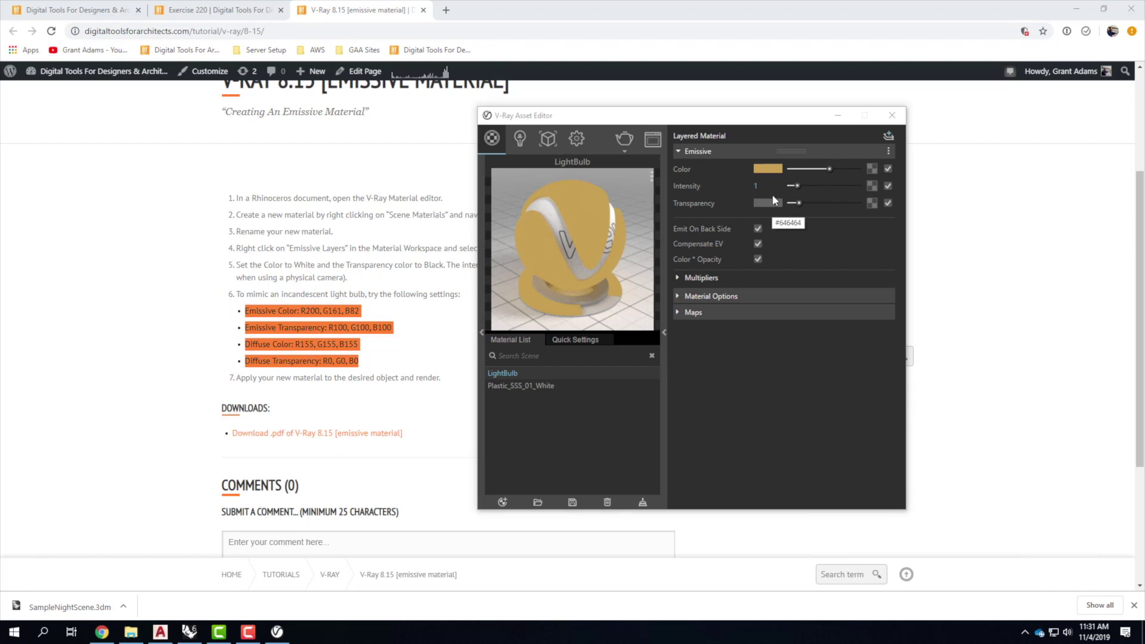
- Examine the LightBulb material's Emissive, Multipliers, Material Options and Maps sections for further available settings
left_click(677, 151)
left_click(677, 169)
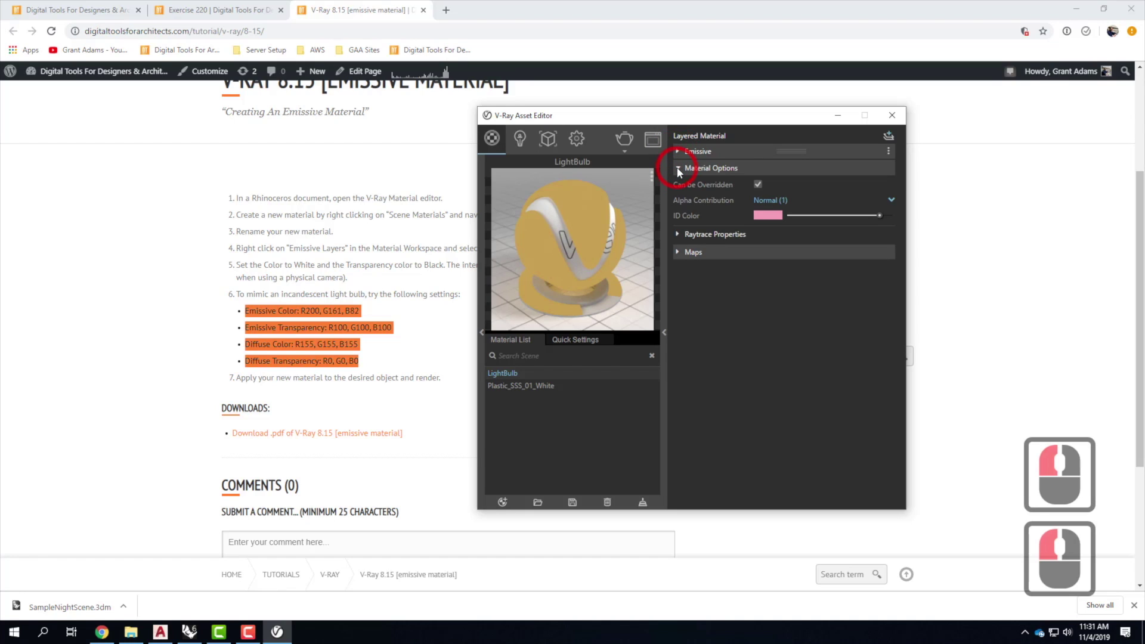
left_click(677, 169)
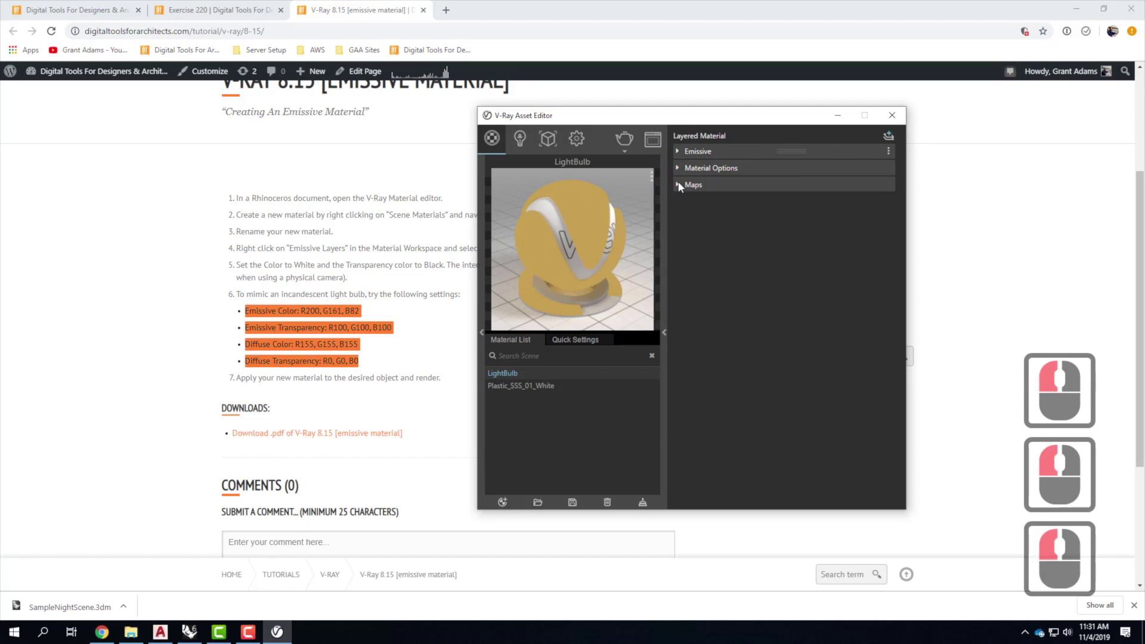
left_click(677, 184)
left_click(678, 183)
left_click(677, 150)
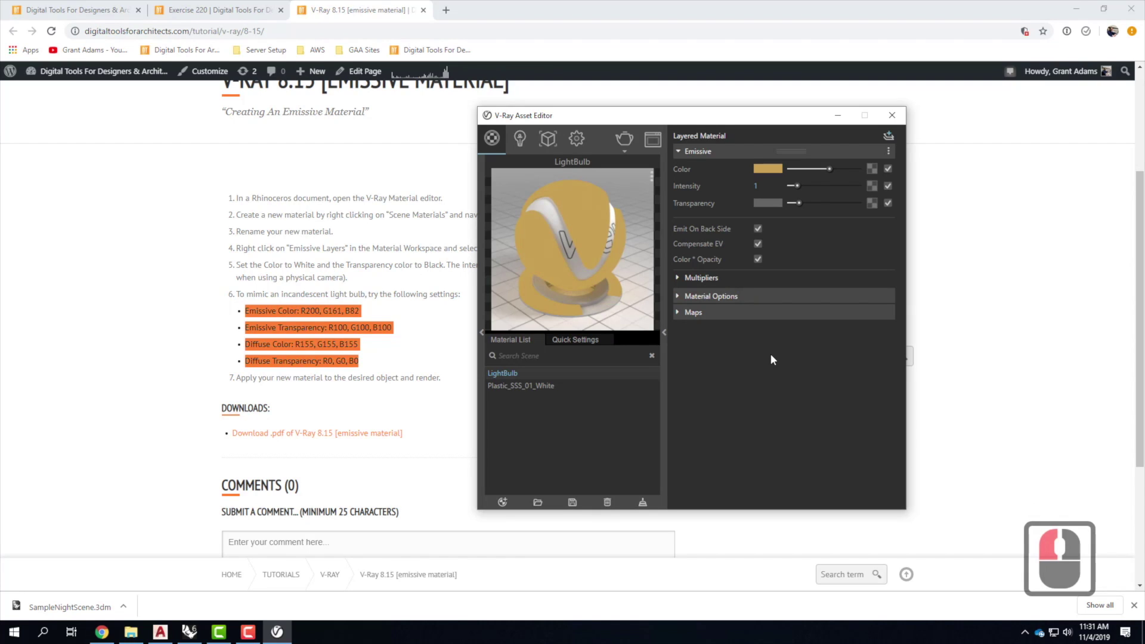
left_click(678, 278)
left_click(680, 296)
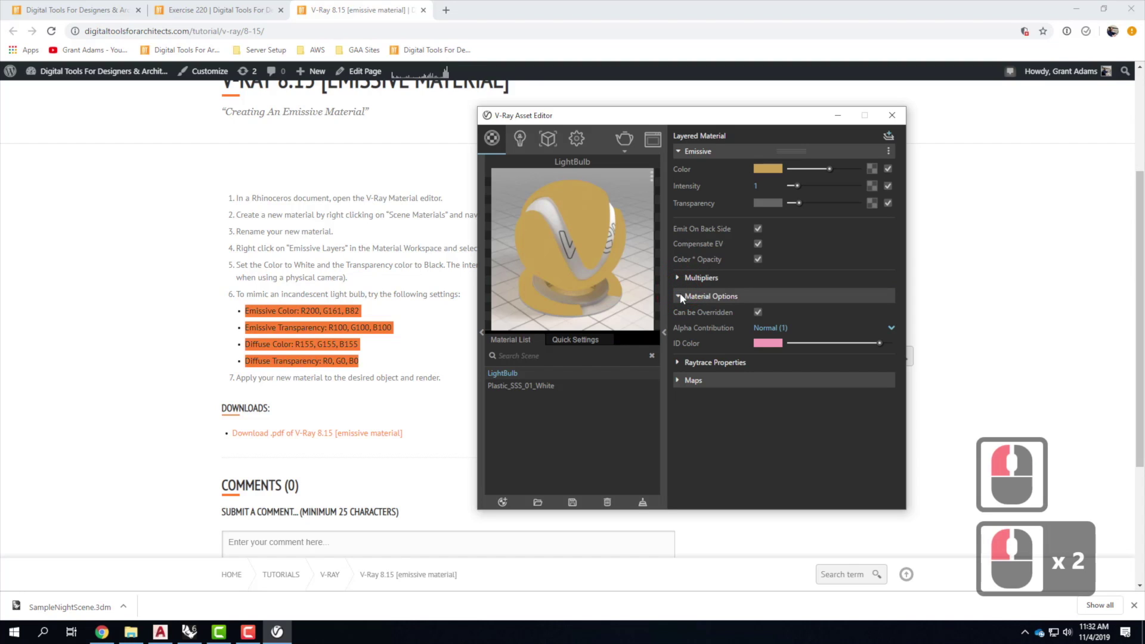
left_click(680, 296)
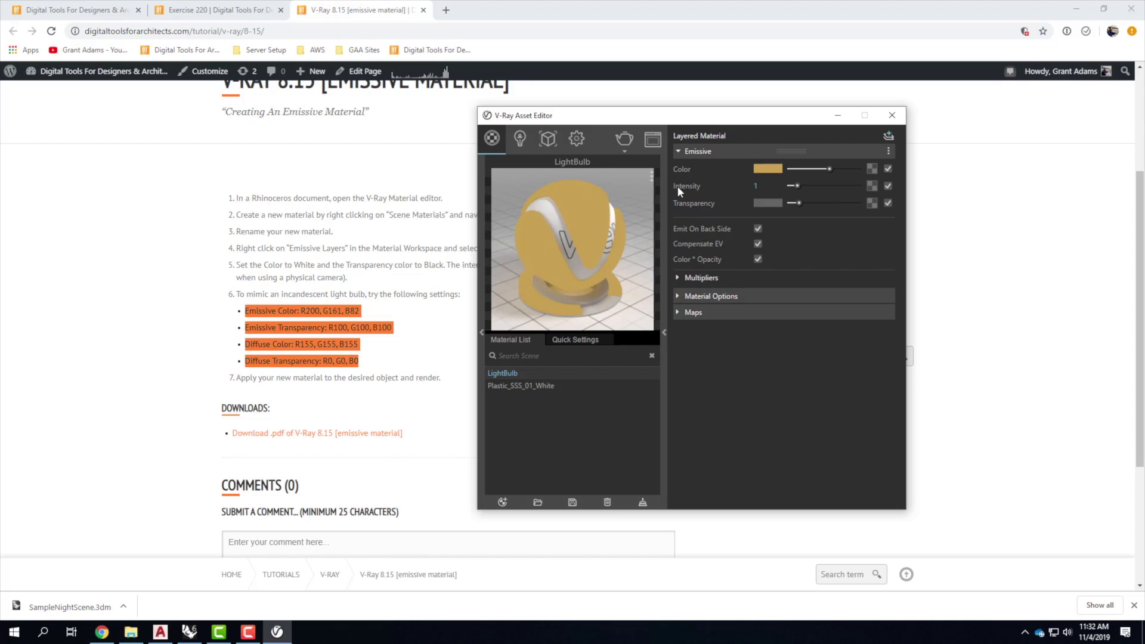
- Set the LightBulb material's emissive intensity to 10, and raise it to 100 after the preview updates
left_click(764, 186)
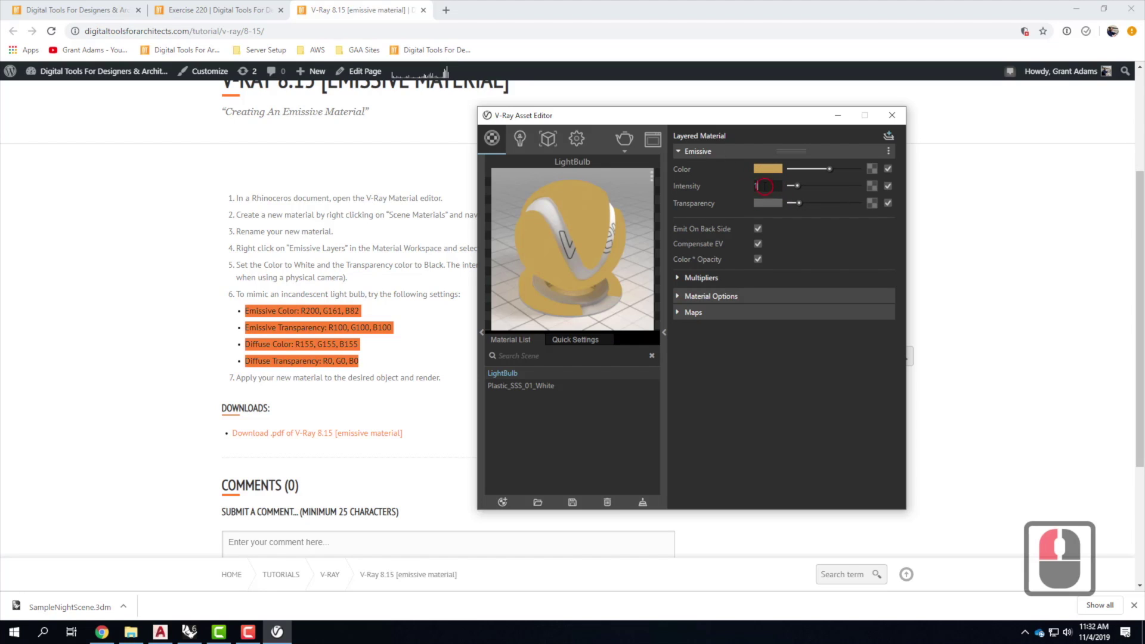
double_click(752, 187)
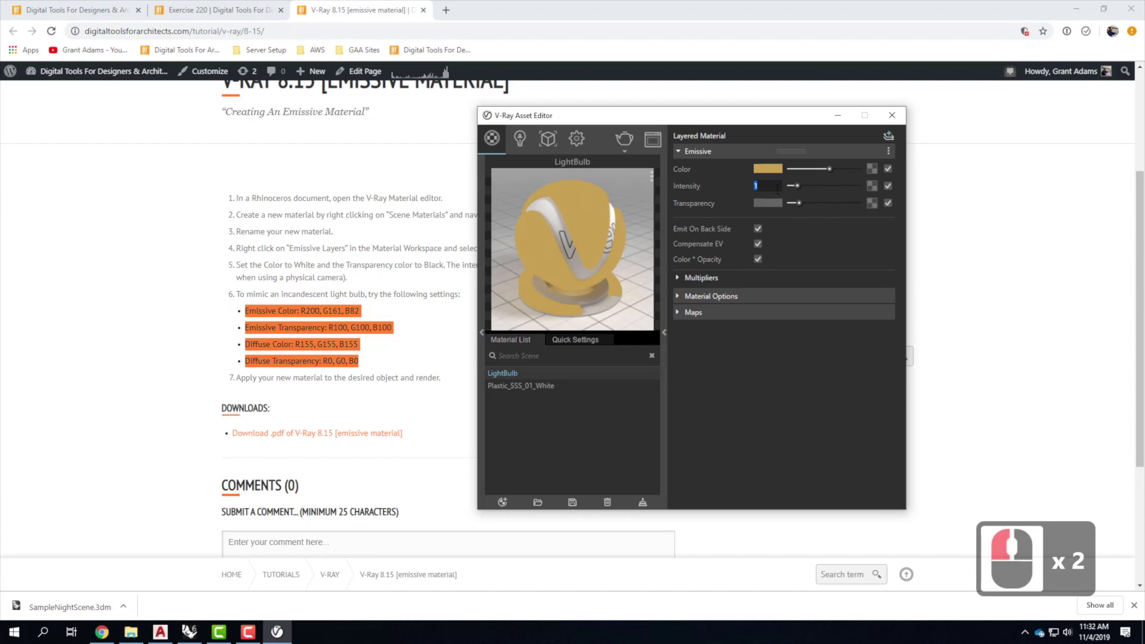
type("10")
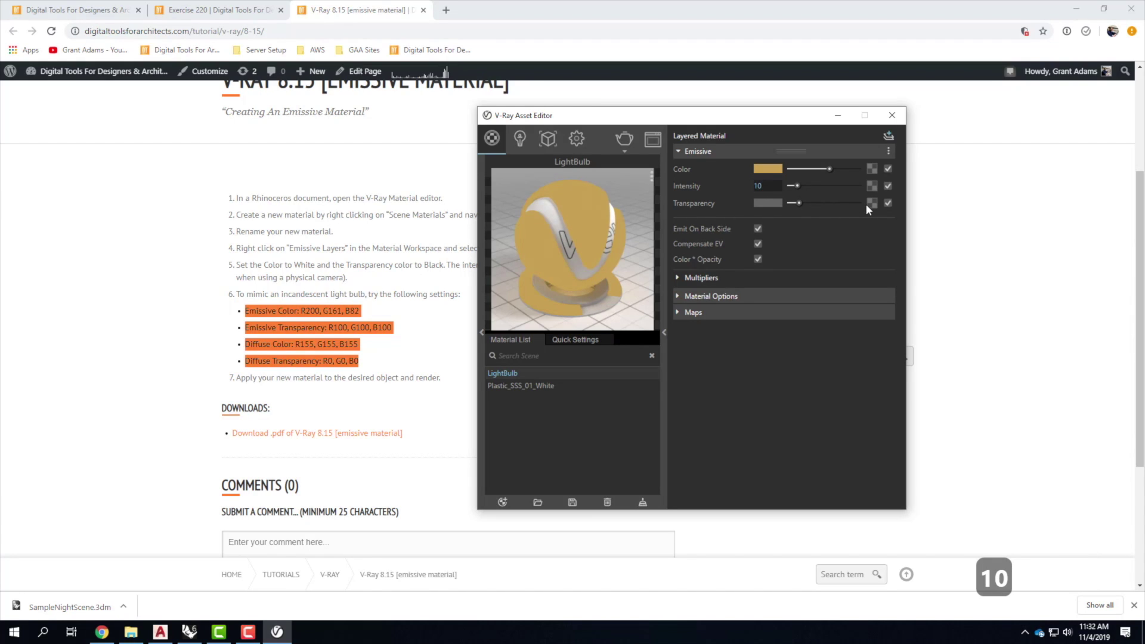
key("Tab")
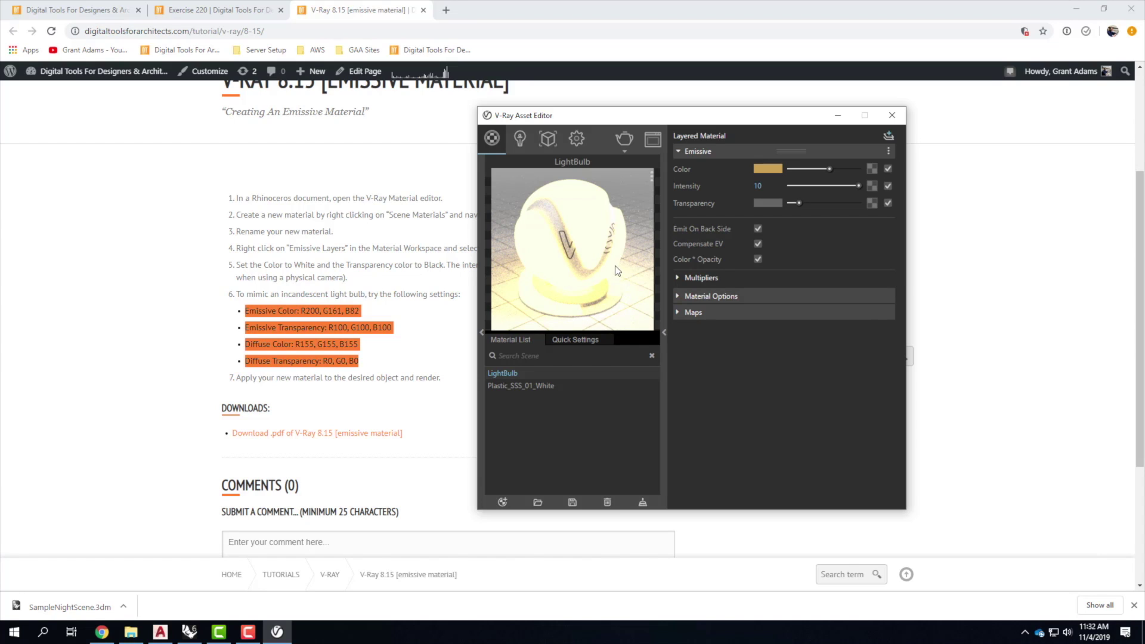
left_click(763, 187)
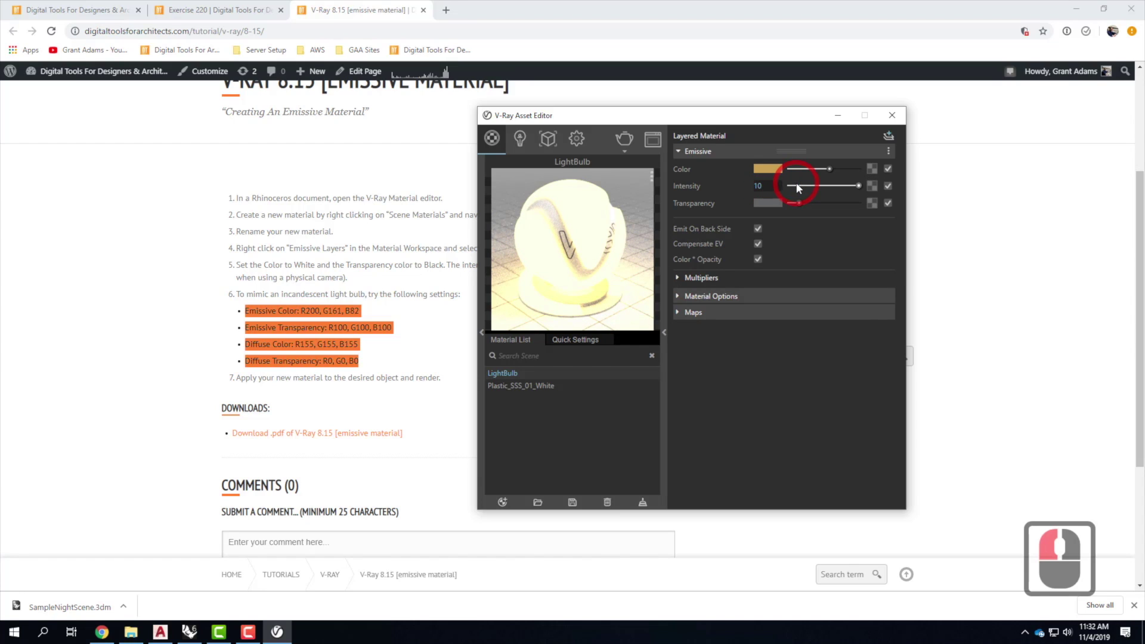
type("0")
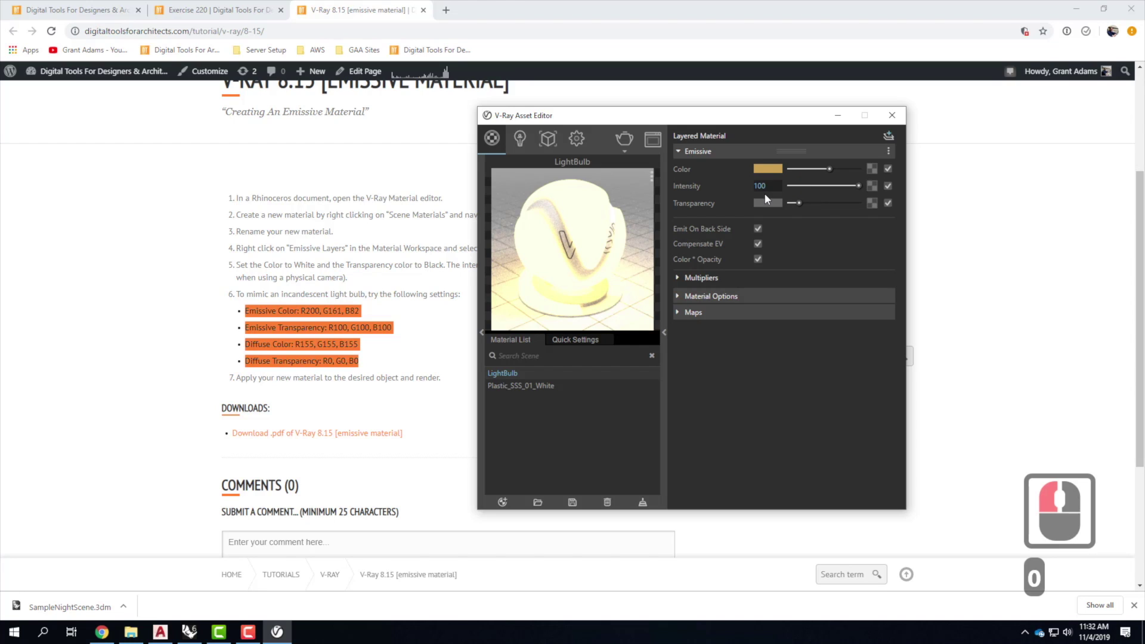
key("Tab")
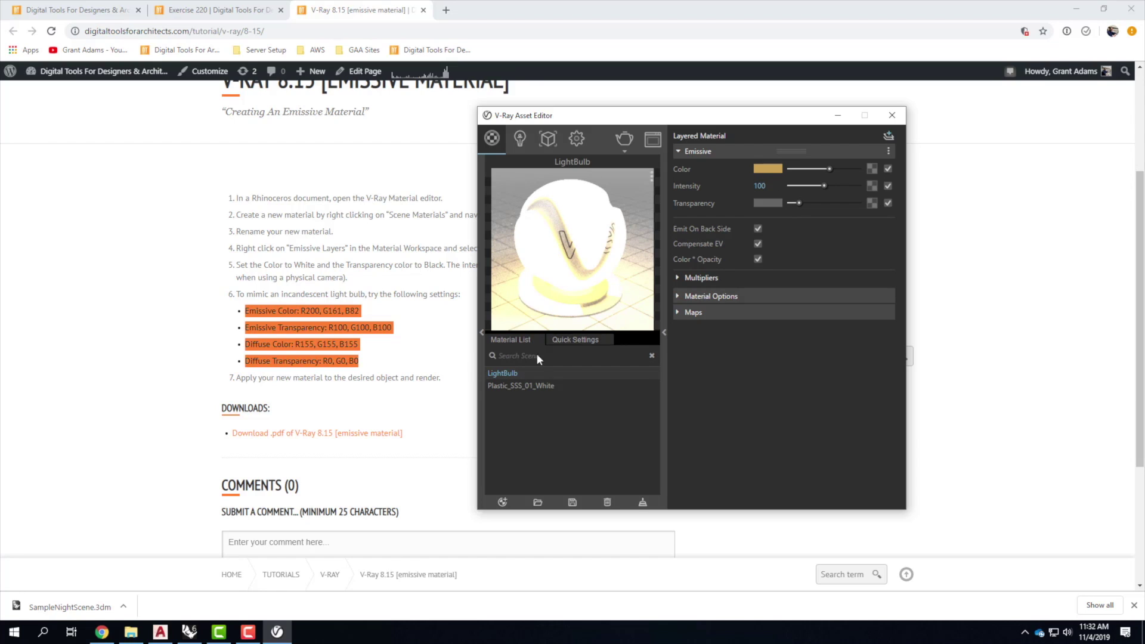
- Apply the LightBulb material to the C6Lens sublayer of CanLight-6, close the V-Ray Asset Editor and return to Rhino
right_click(502, 371)
mouse_move(536, 409)
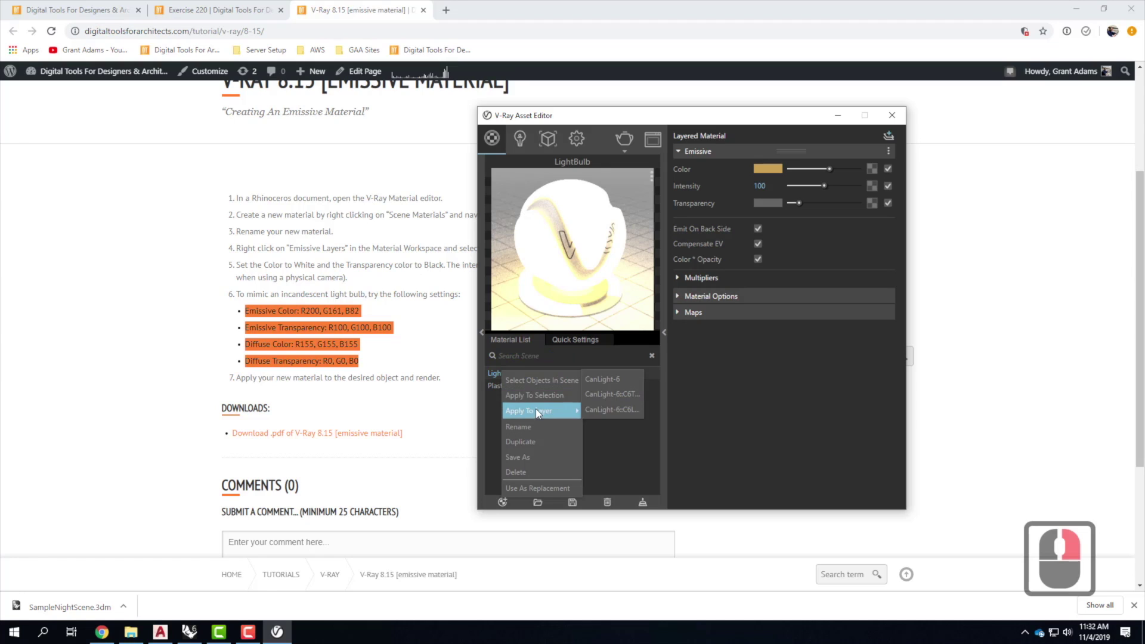
left_click(609, 416)
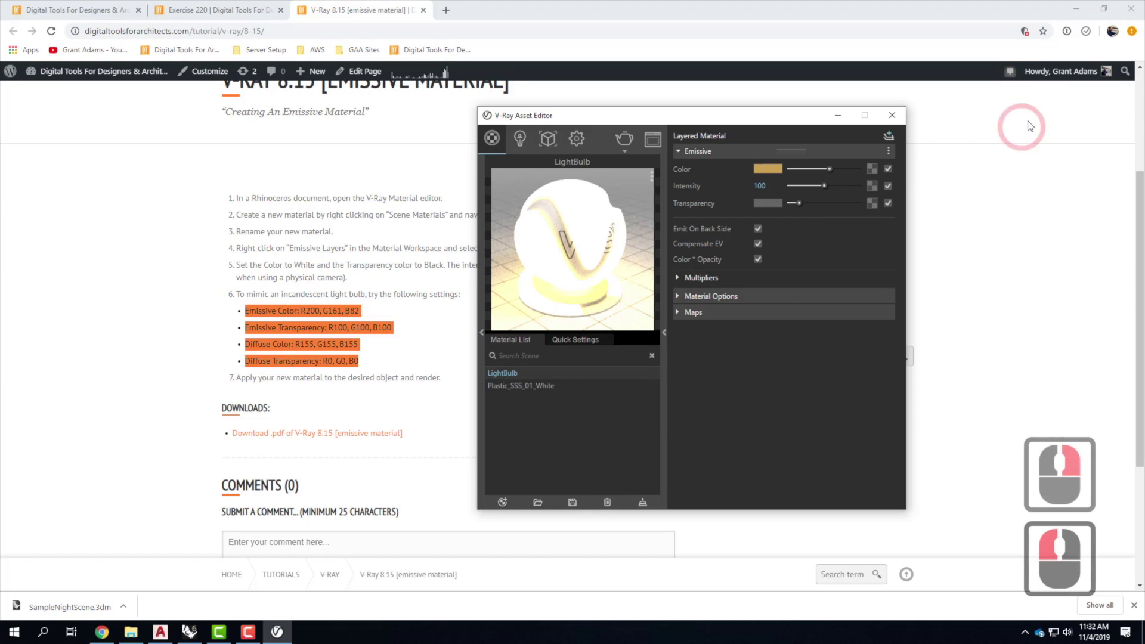
left_click(897, 117)
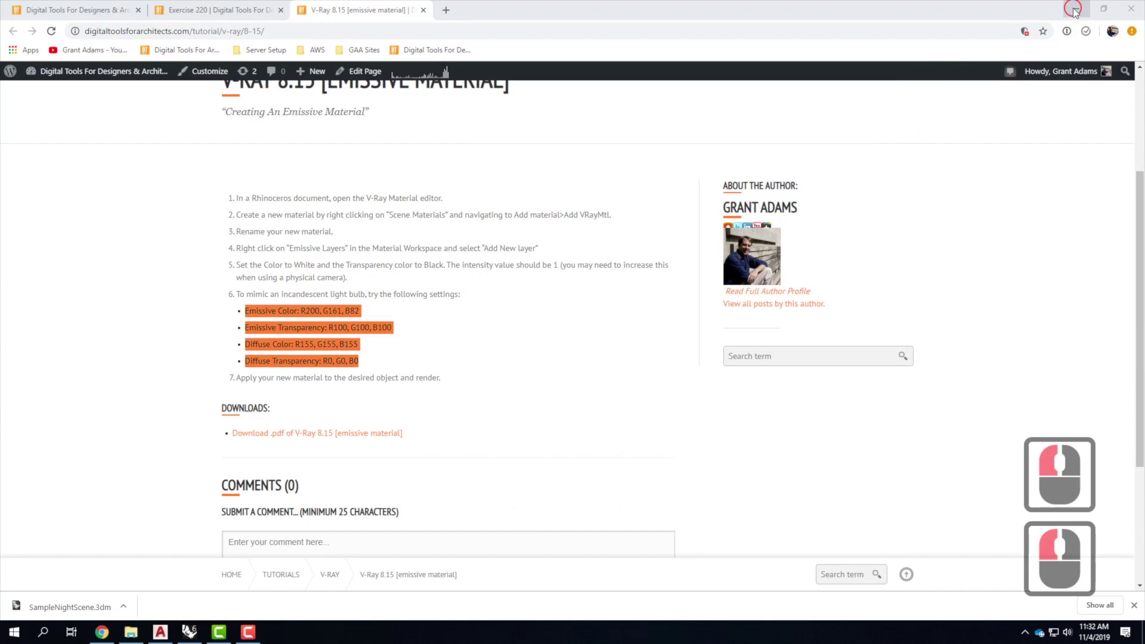
left_click(1076, 8)
- Render the can light in the Perspective view, check the glowing lens and close the V-Ray frame buffer
scroll(409, 271, "down", 1)
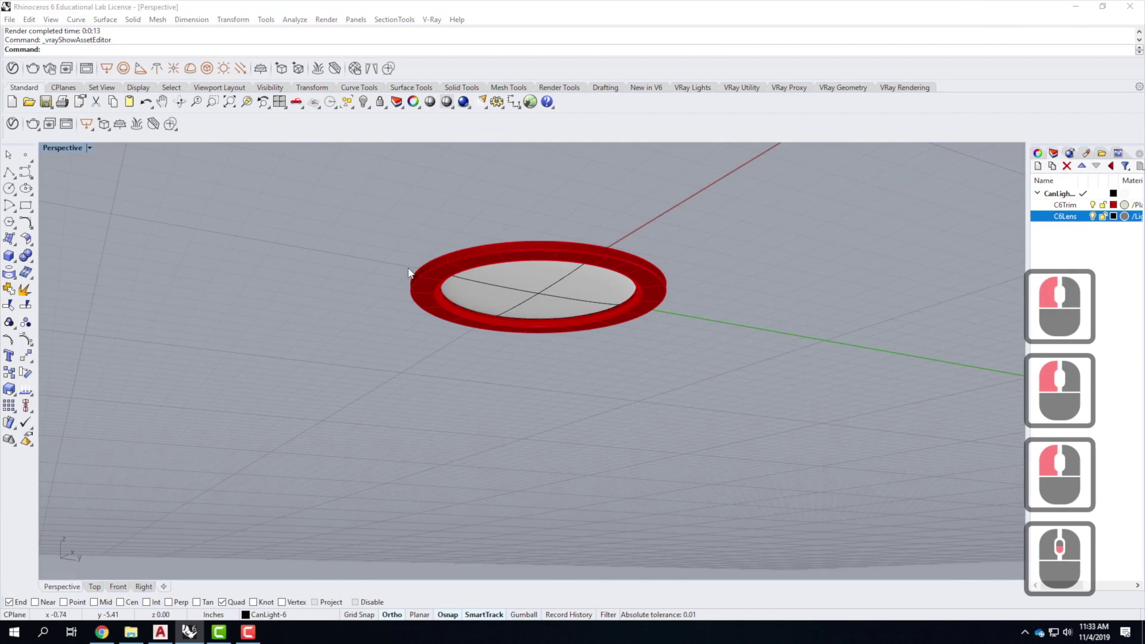
scroll(477, 176, "up", 1)
left_click(464, 102)
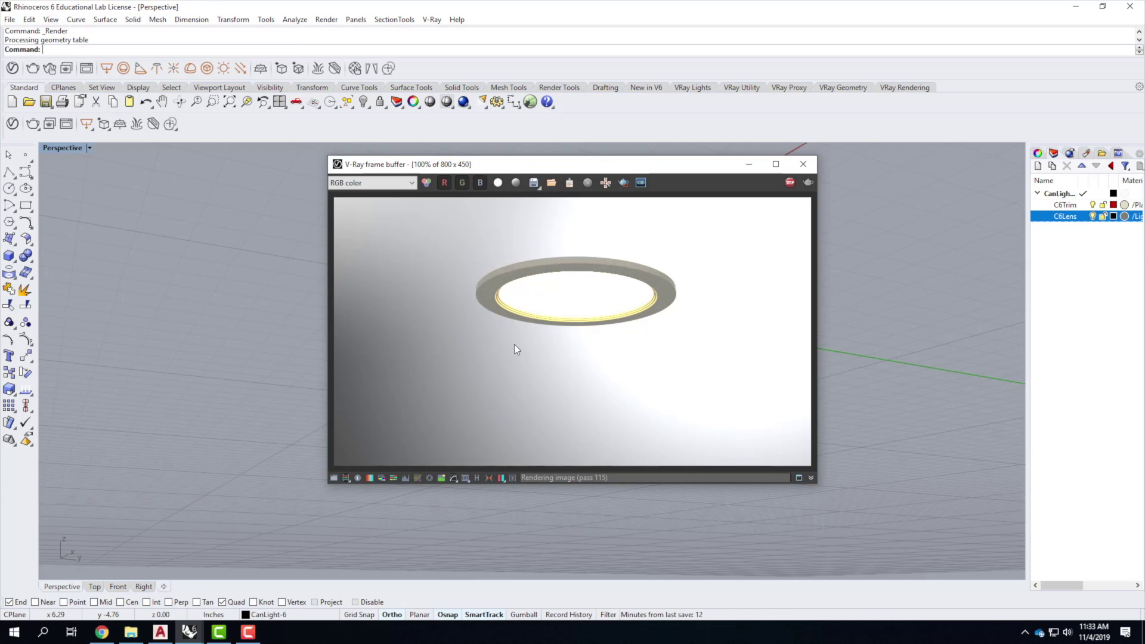
left_click(803, 164)
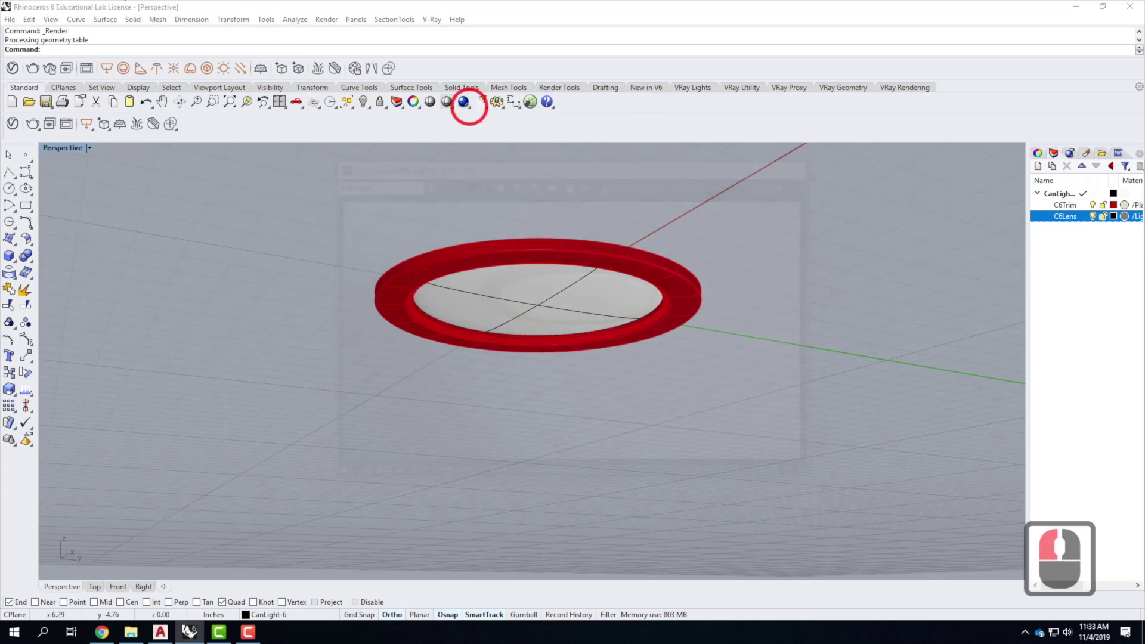
- Start saving the model and browse in OneDrive to Live Demonstrations, Live - A136 Exercises, Ex220 - Introduction to Lighting
left_click(10, 19)
left_click(77, 3)
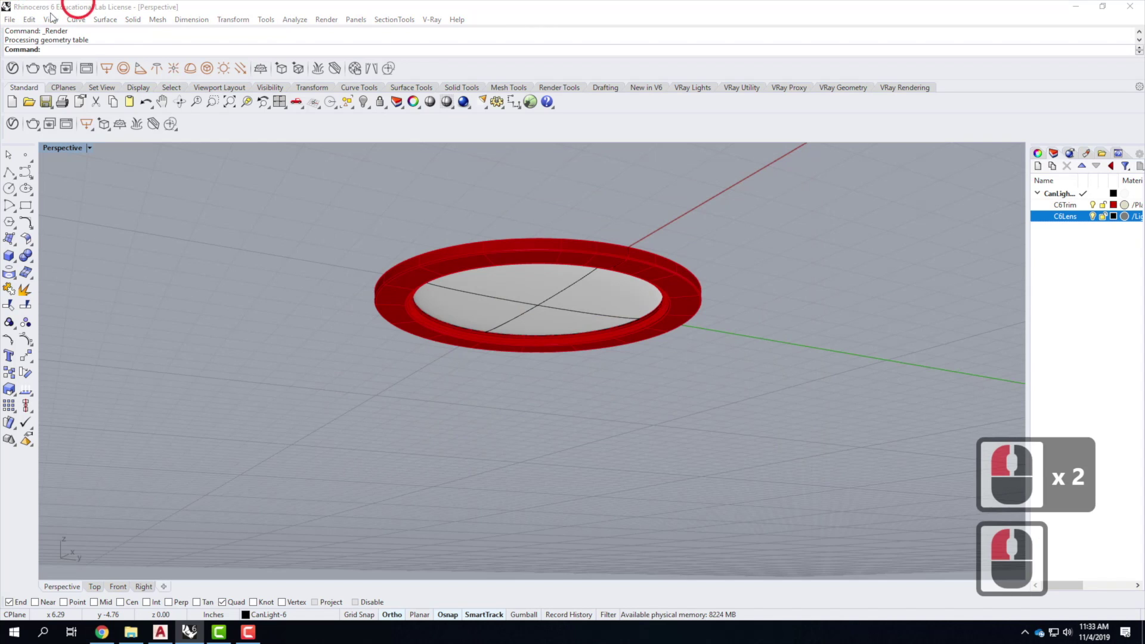
left_click(10, 20)
left_click(37, 92)
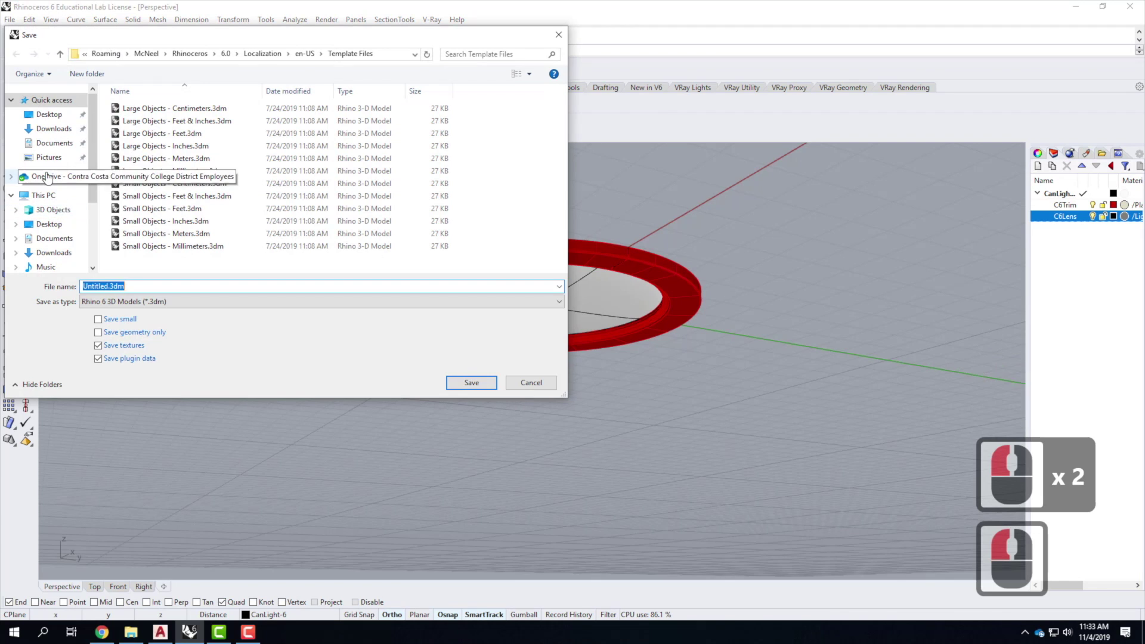
left_click(54, 176)
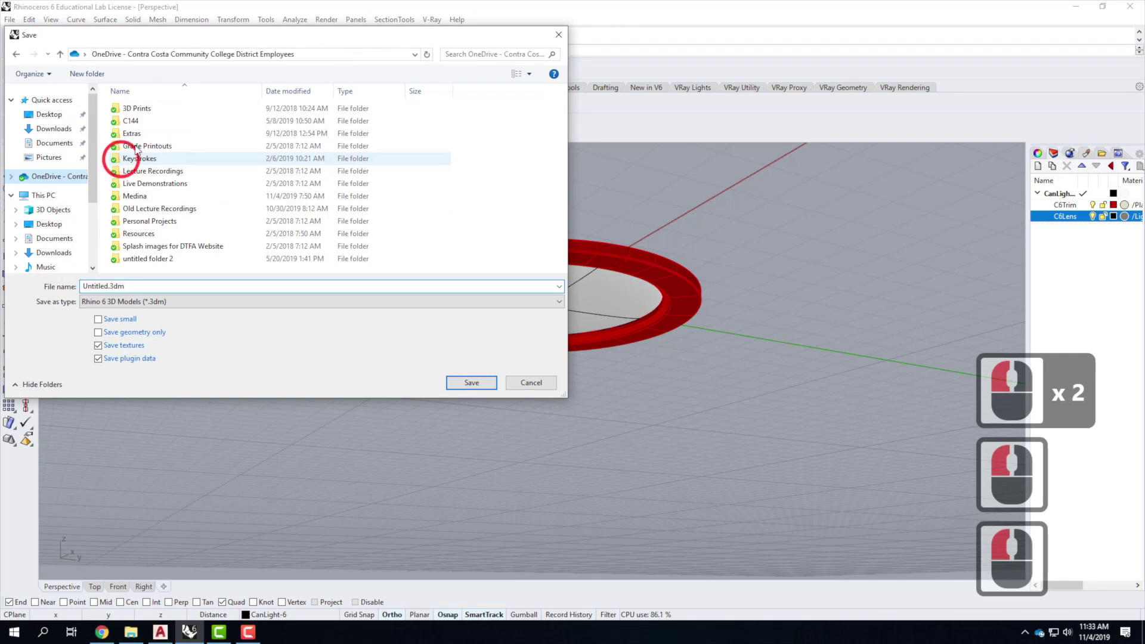
double_click(154, 183)
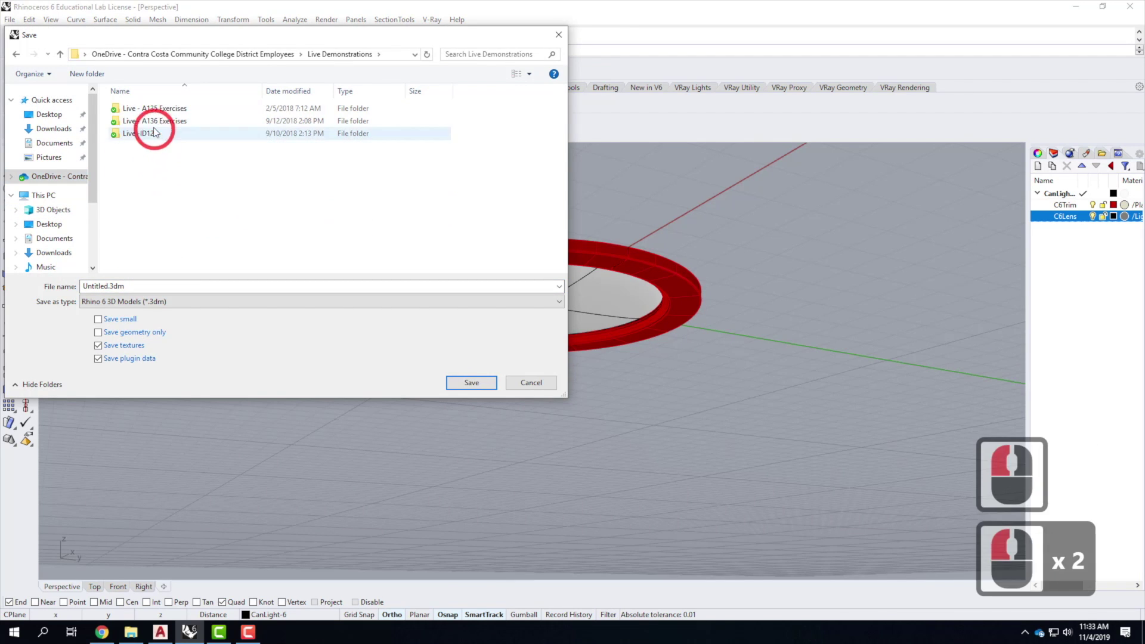
double_click(150, 120)
scroll(306, 265, "down", 3)
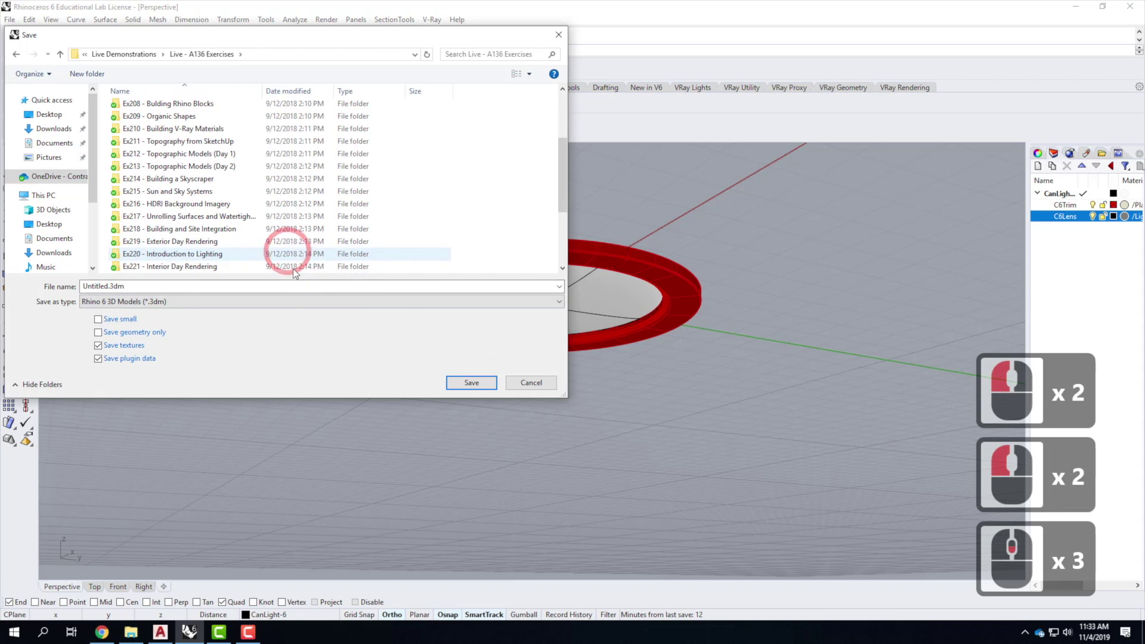
double_click(212, 253)
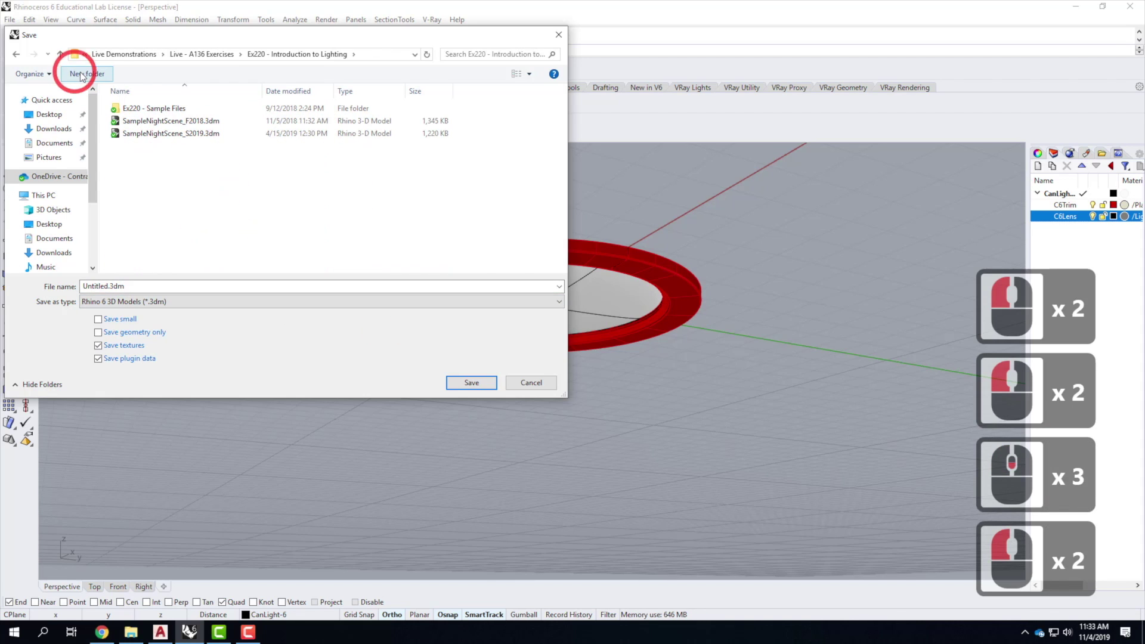
- Create a folder named F2019 inside the Ex220 - Introduction to Lighting folder and open it as the save location
left_click(112, 75)
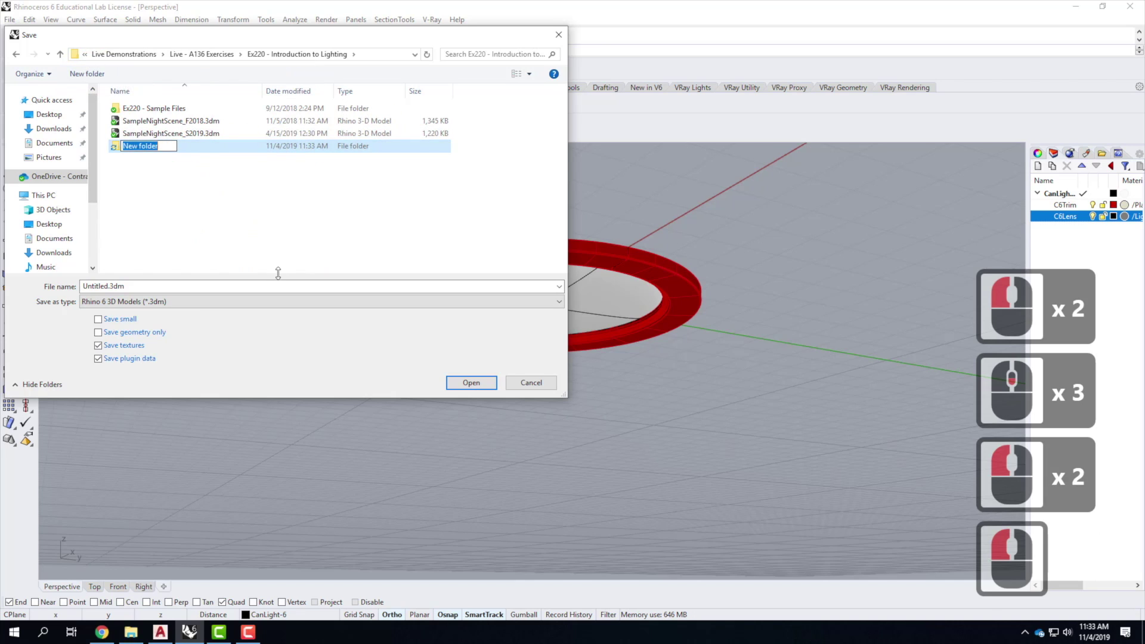
type("F219")
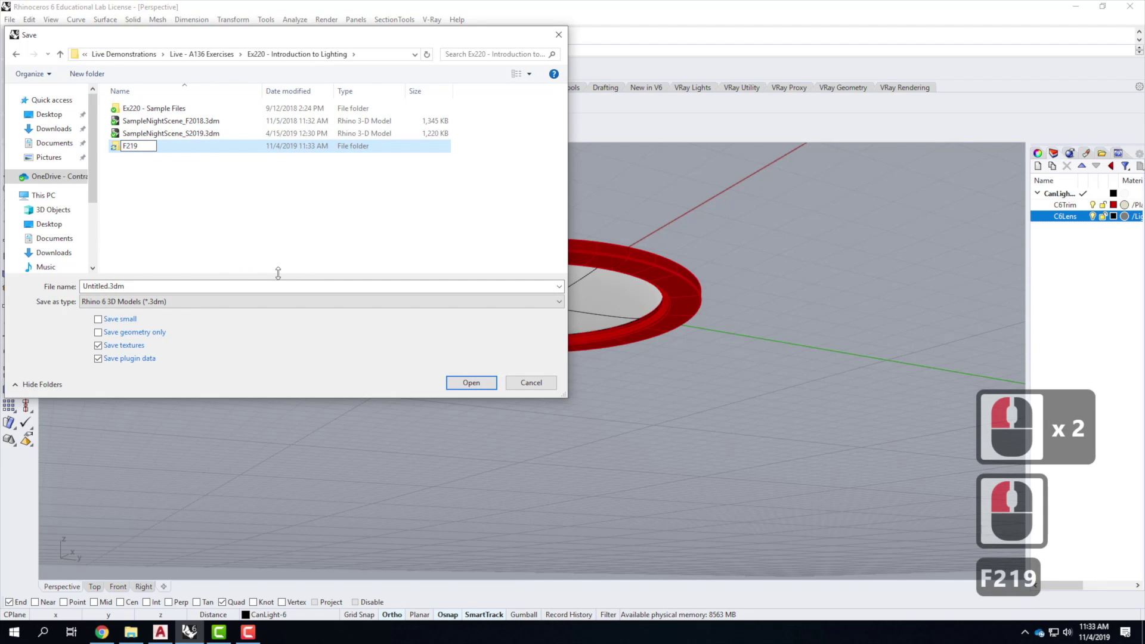
key("BackSpace")
key("BackSpace")
type("019")
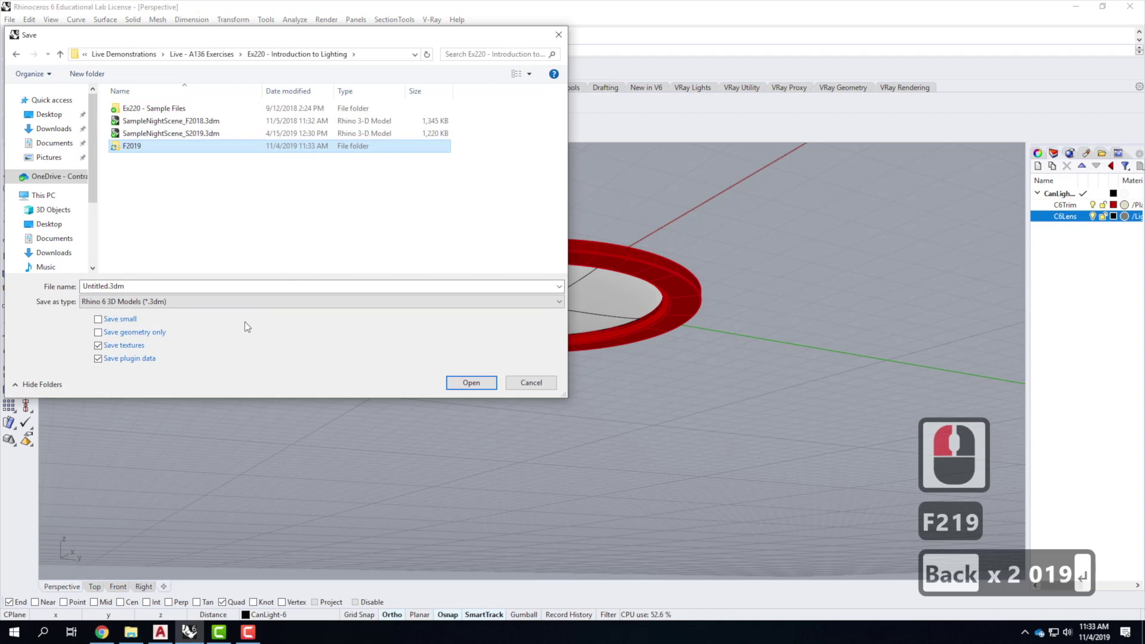
key("Return")
double_click(167, 146)
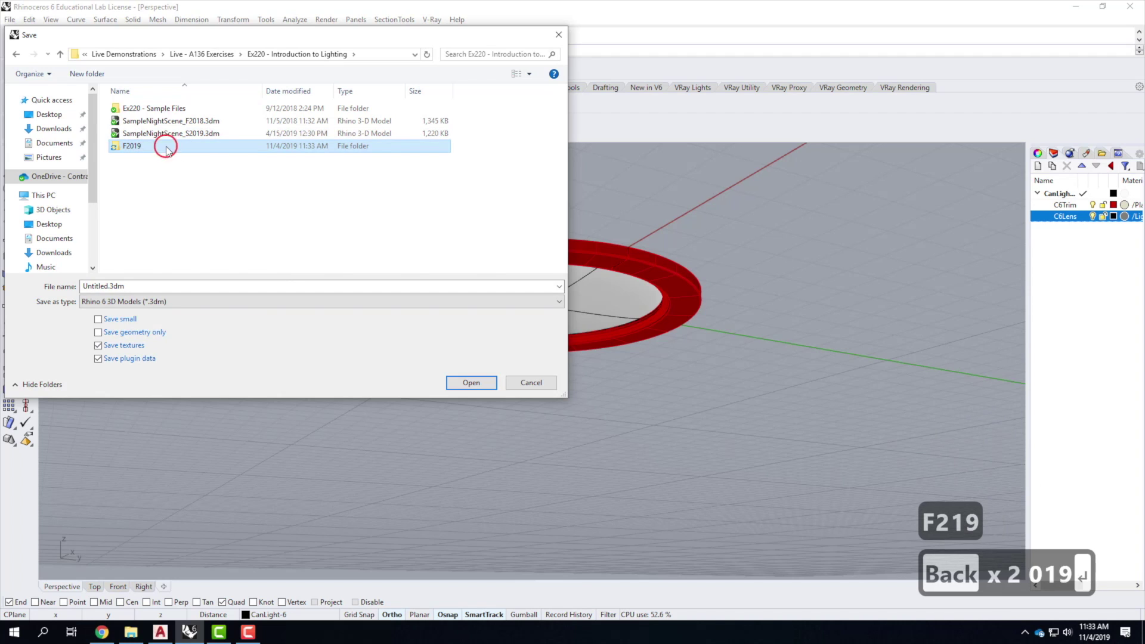
- Save the can light model as CanLight6.3dm in the F2019 folder
double_click(102, 286)
double_click(104, 286)
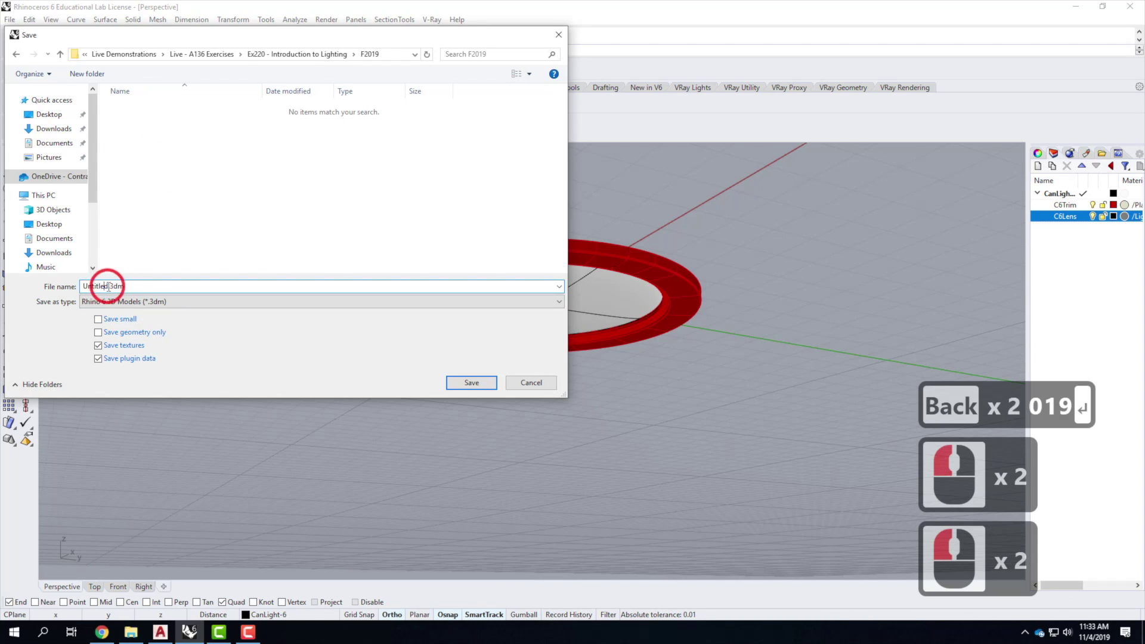
left_click(52, 282)
type("CanLigh")
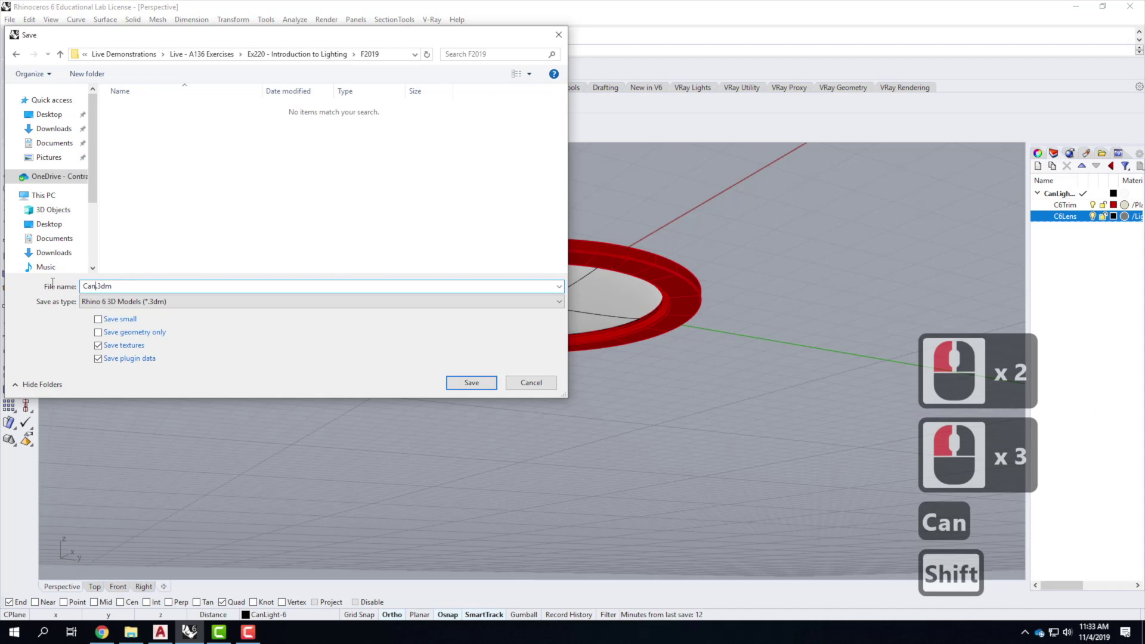
type("t6")
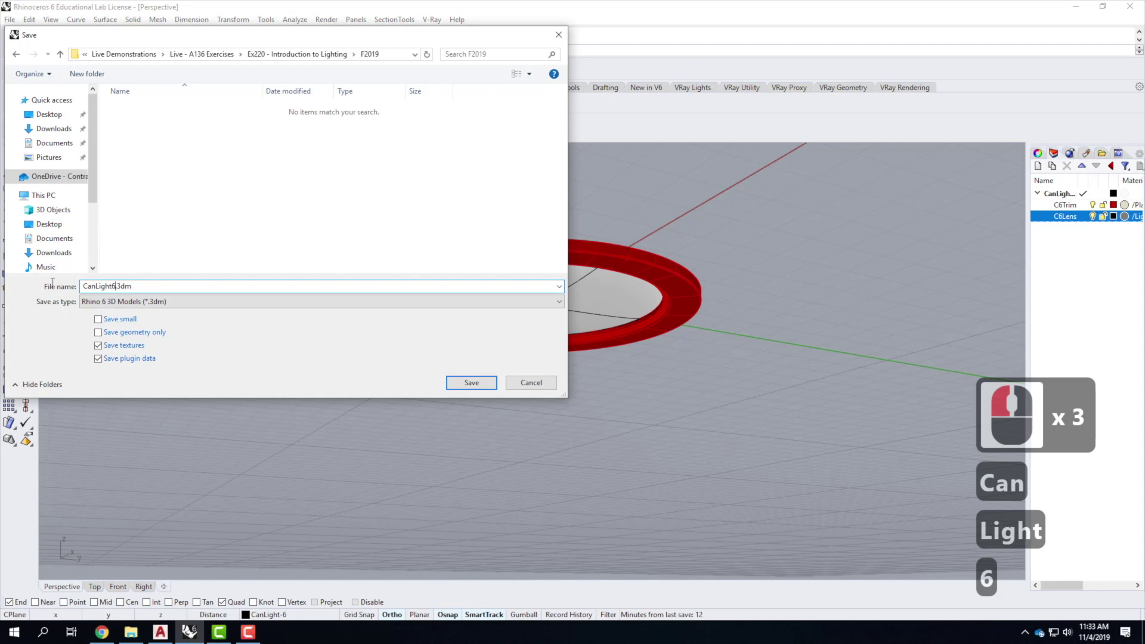
left_click(471, 382)
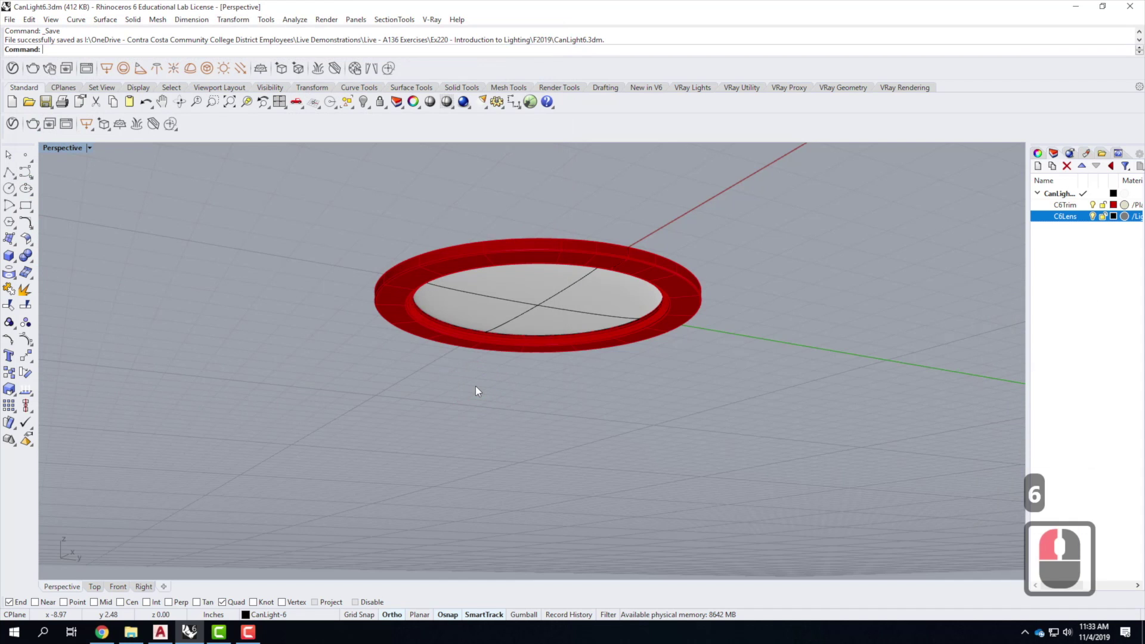
- Switch to Chrome, review the Exercise 220 lighting instructions and open the downloaded SampleNightScene.3dm
left_click(102, 631)
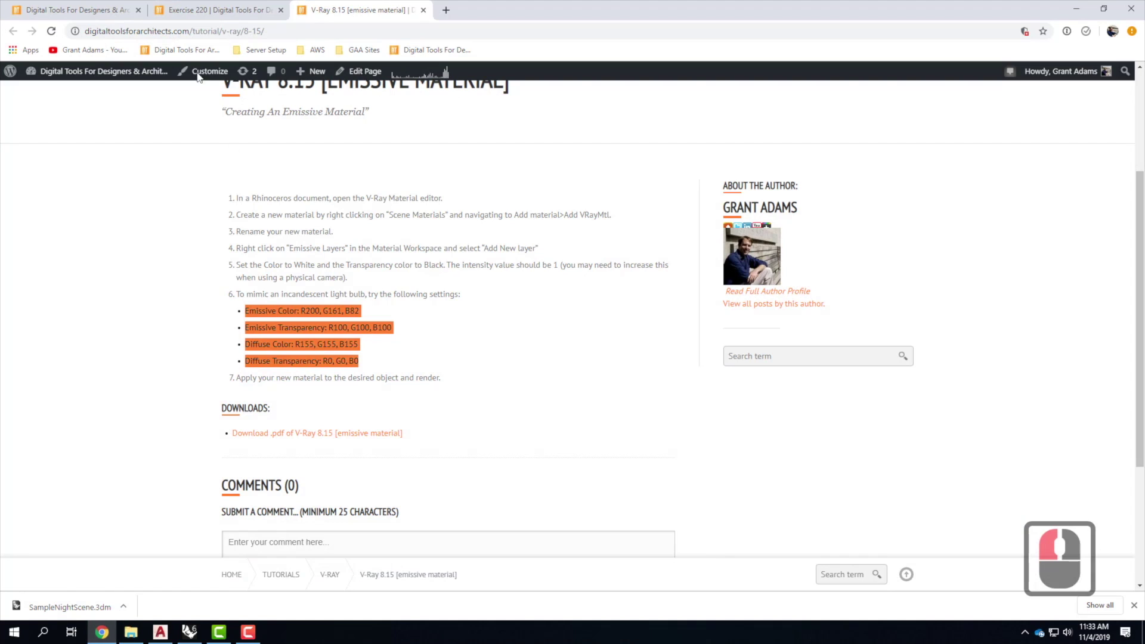
left_click(230, 9)
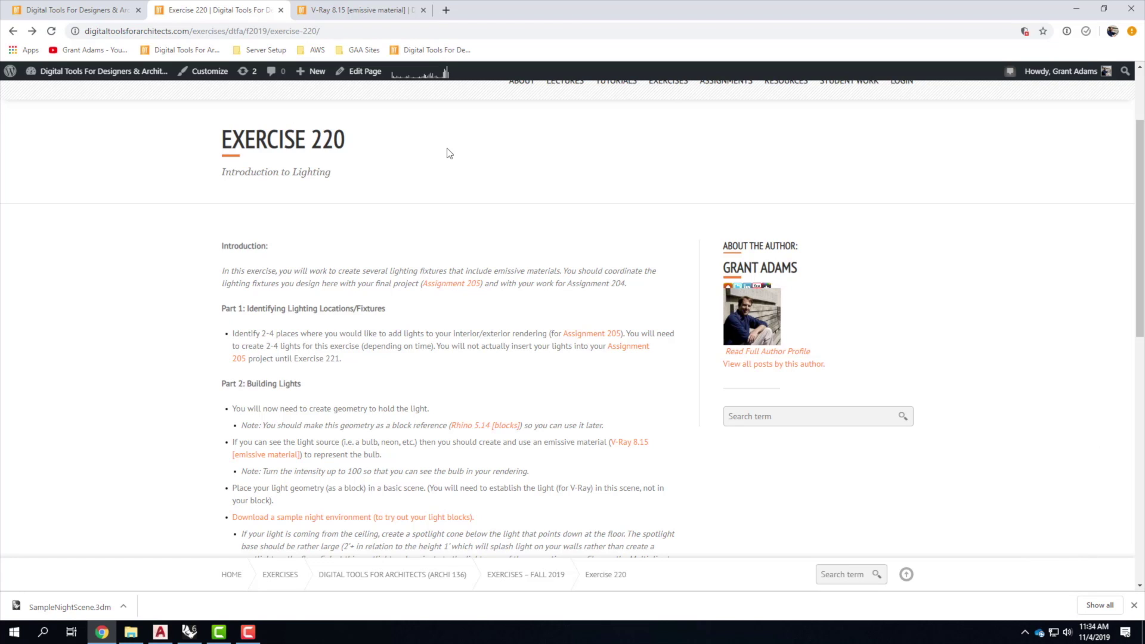
scroll(449, 153, "down", 2)
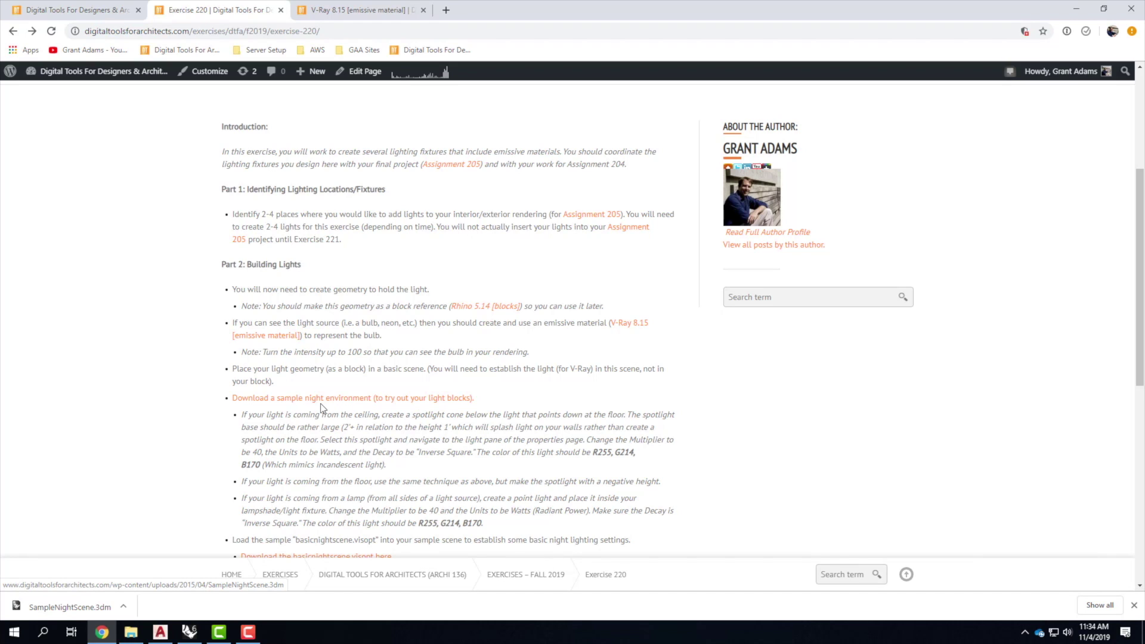
left_click(78, 606)
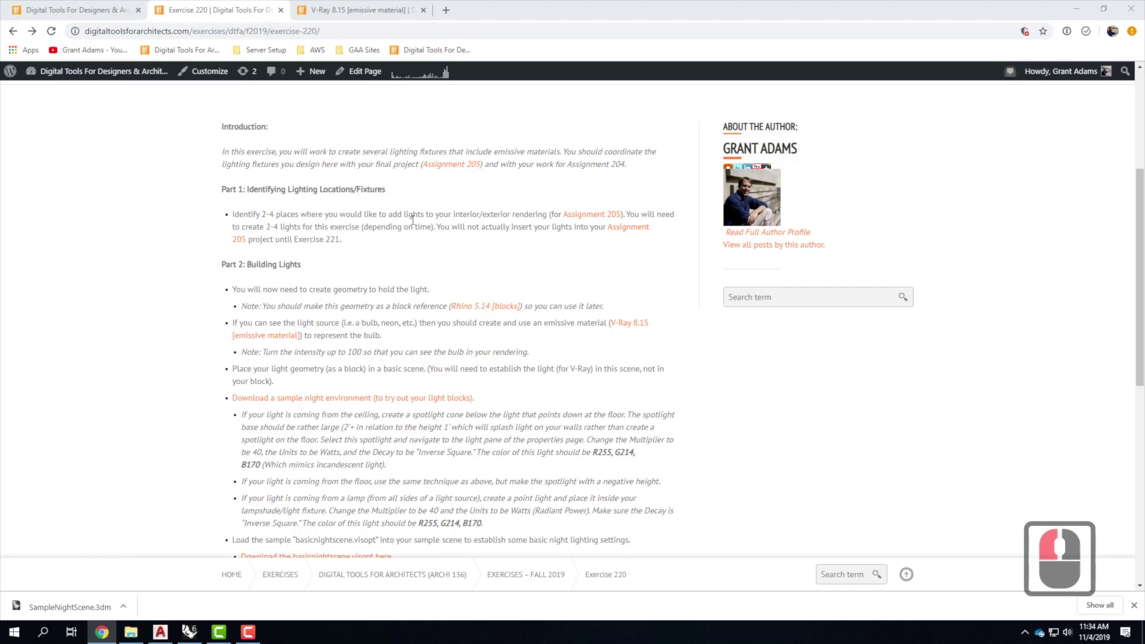
- Minimise the browser and the CanLight6 window, and dismiss the V-Ray material version messages while SampleNightScene.3dm loads in Rhino
left_click(1076, 8)
left_click(935, 476)
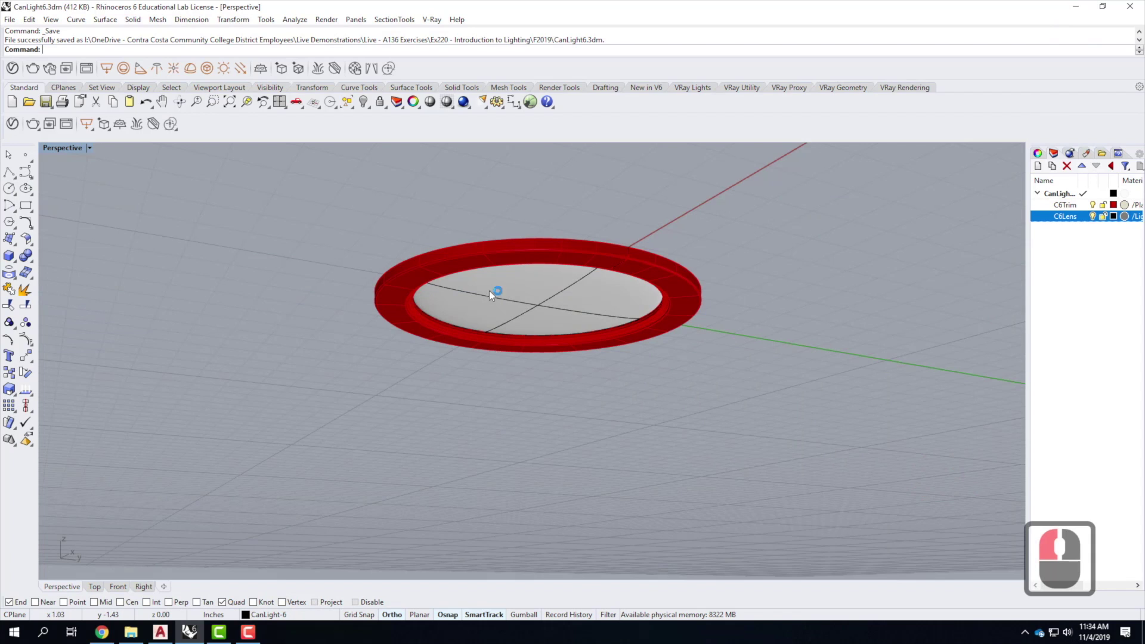
left_click(1075, 9)
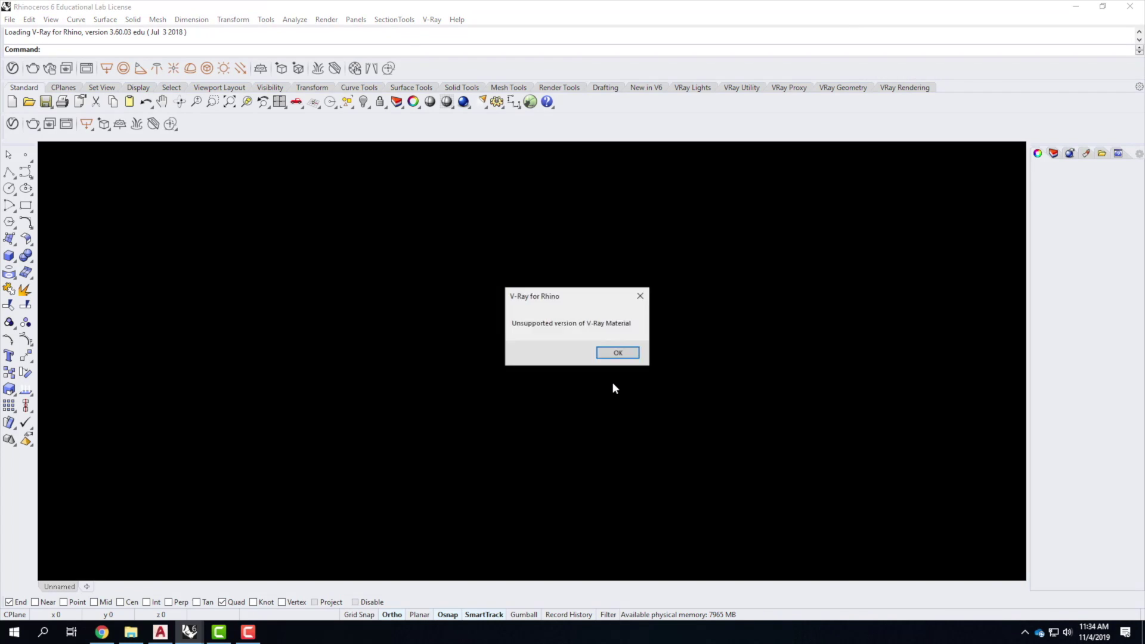
left_click(618, 353)
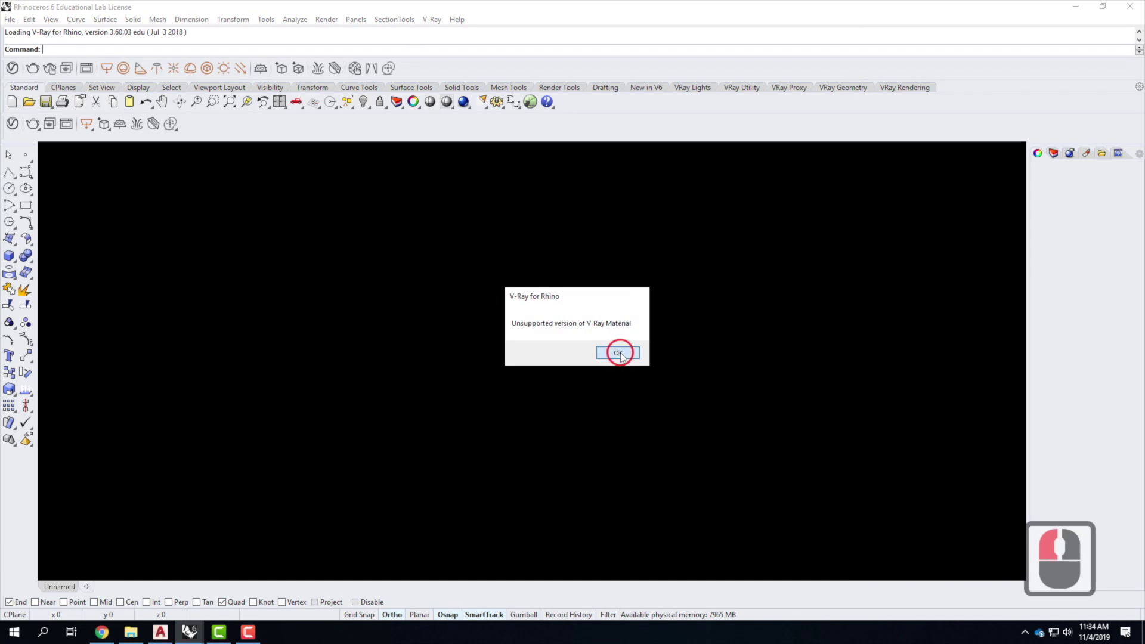
left_click(620, 353)
left_click(620, 353)
left_click(620, 354)
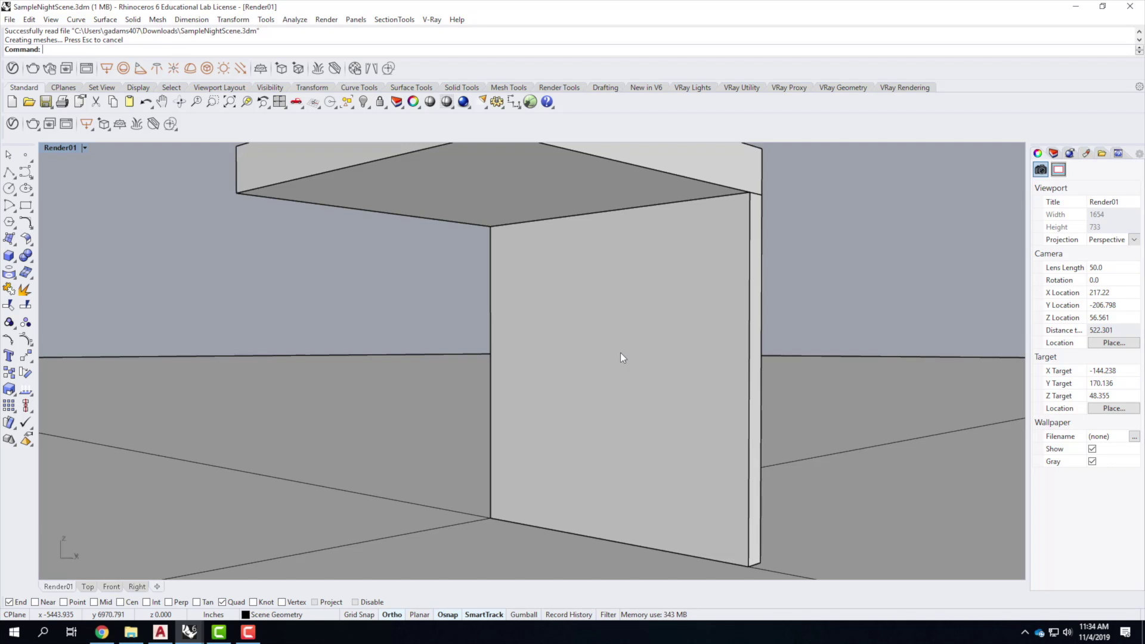
- Check the scene's wall and ceiling slab, test render the Render01 view, close the V-Ray frame buffer and clear the selection
left_click(585, 300)
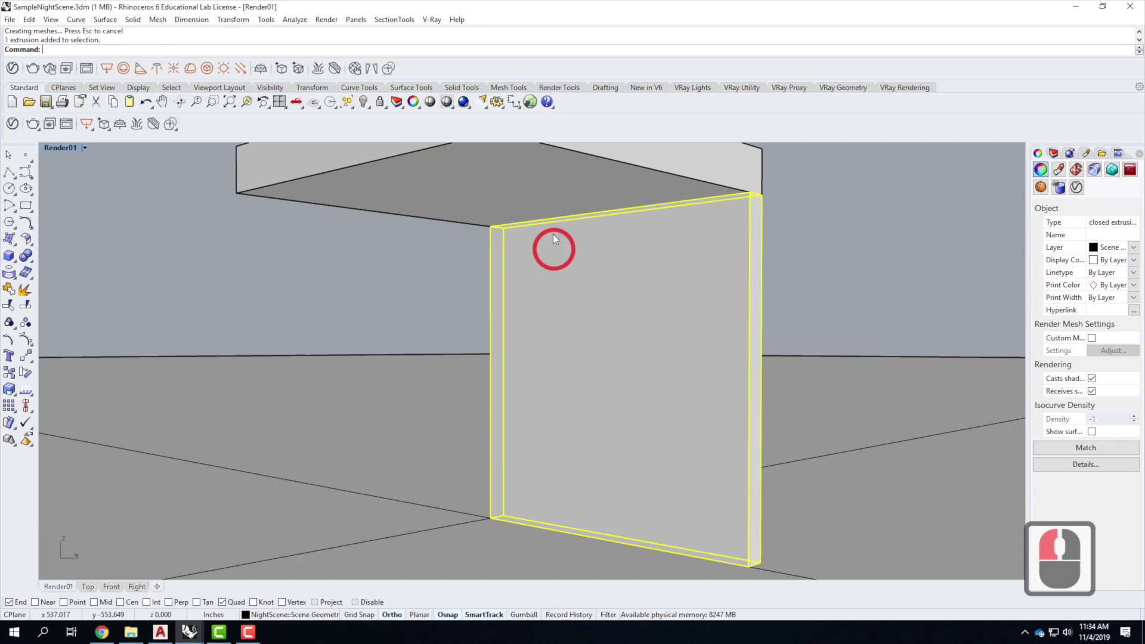
left_click(546, 184)
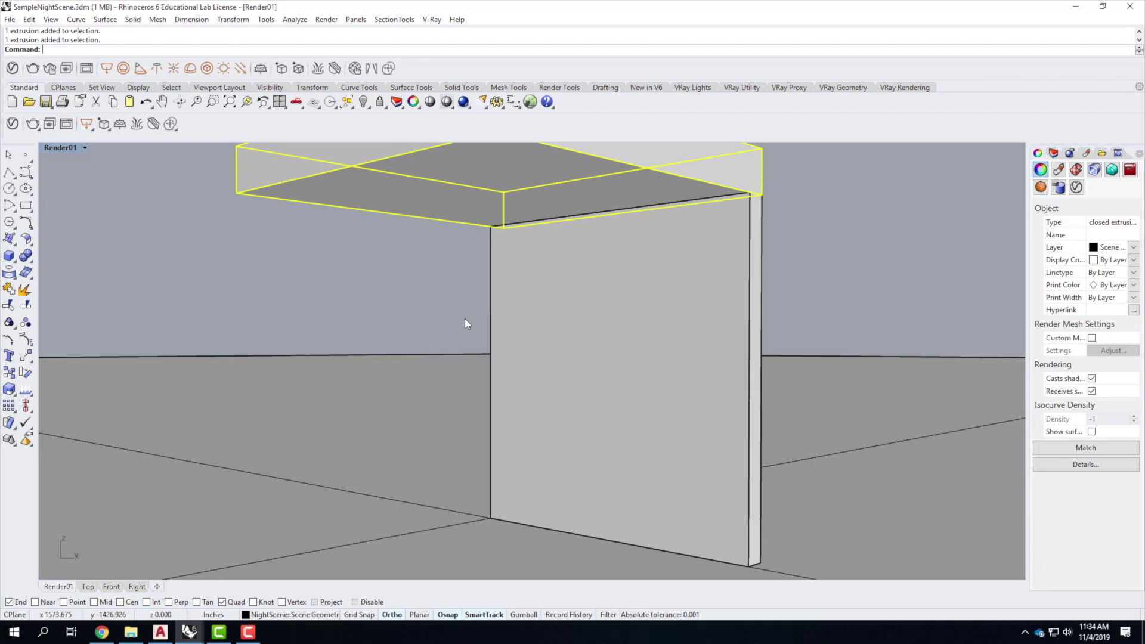
left_click(464, 103)
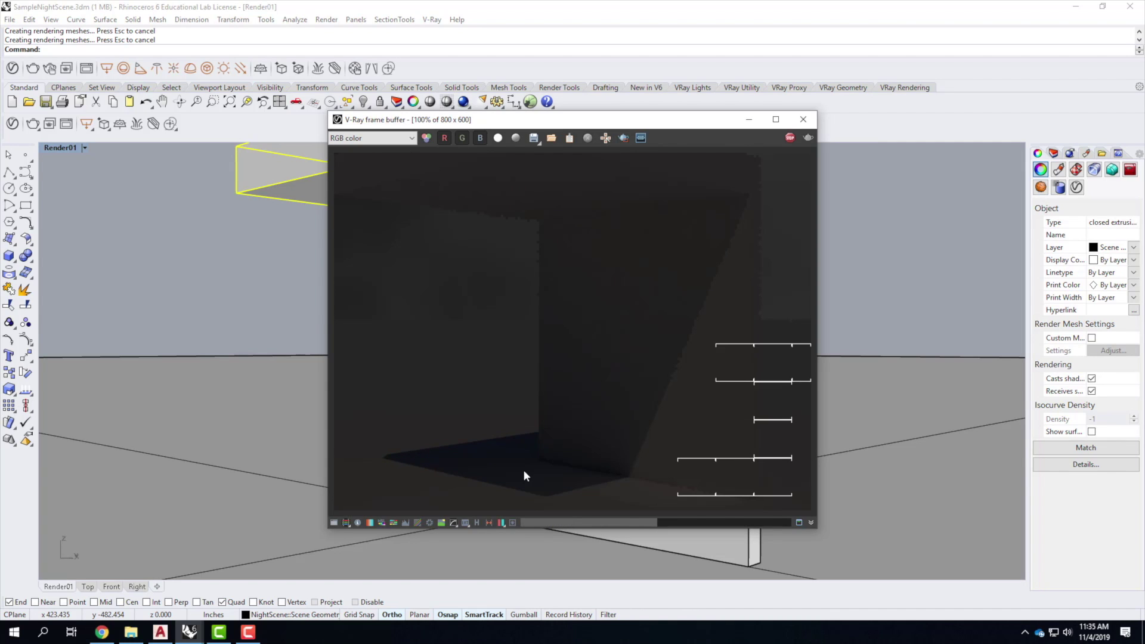
left_click(806, 120)
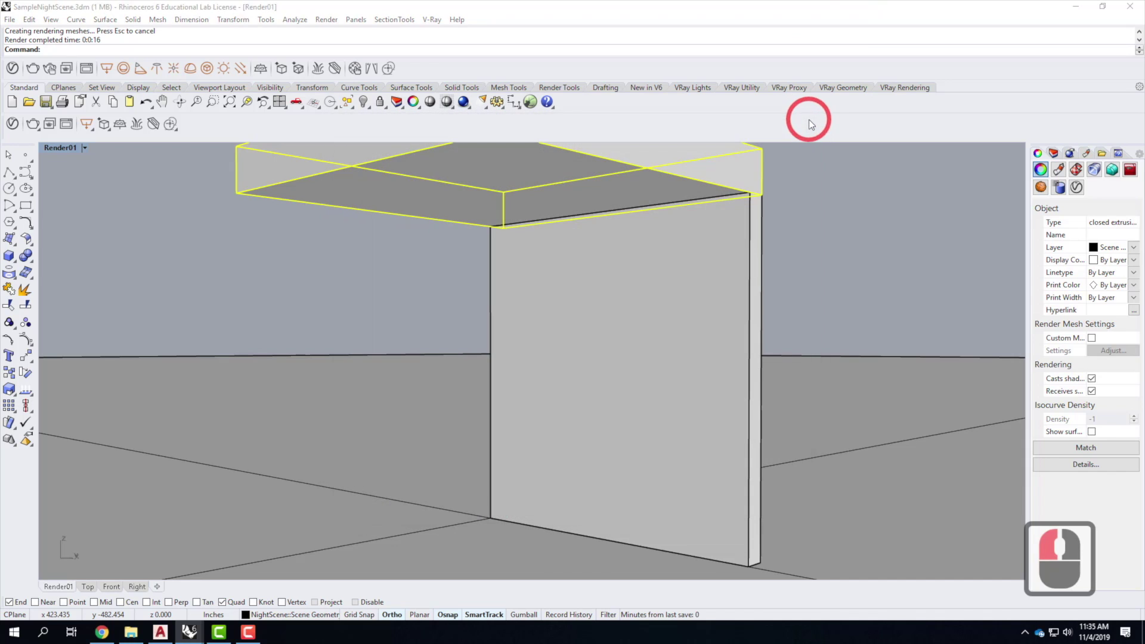
left_click(931, 195)
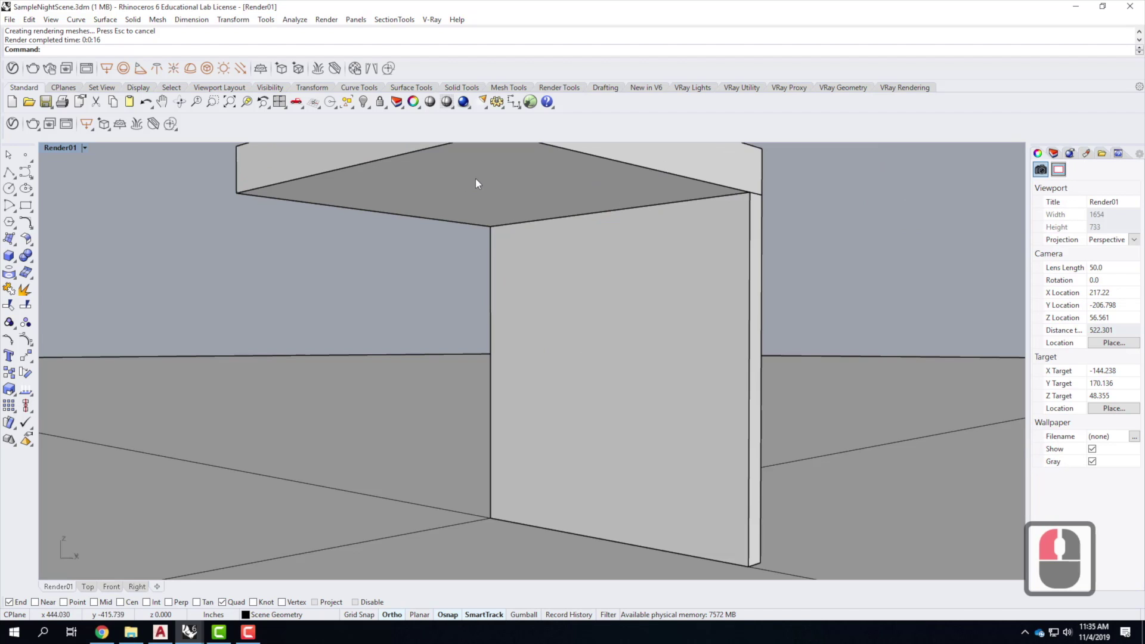
- Draw a diagonal polyline between opposite corners of the ceiling slab's underside and enable the Mid object snap
left_click(10, 173)
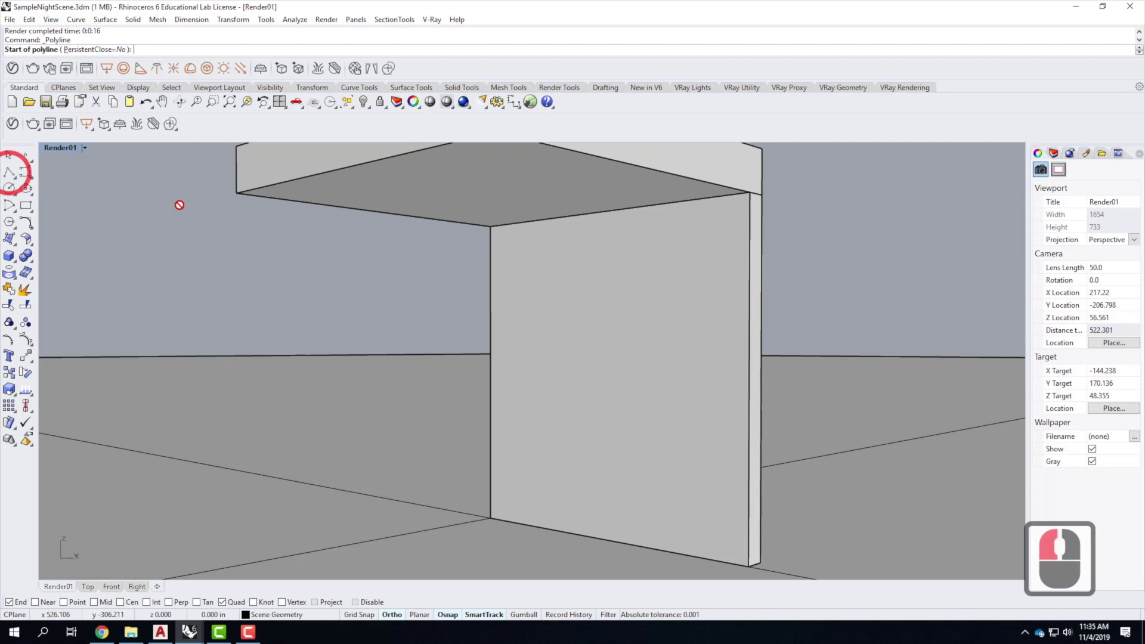
left_click(237, 193)
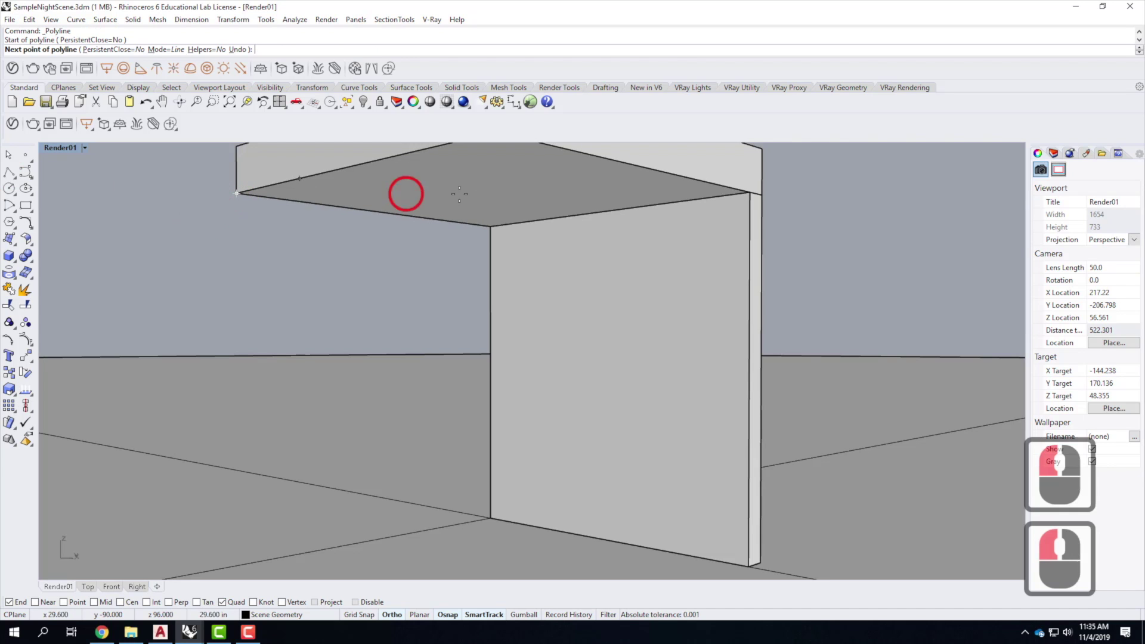
left_click(750, 193)
key("Return")
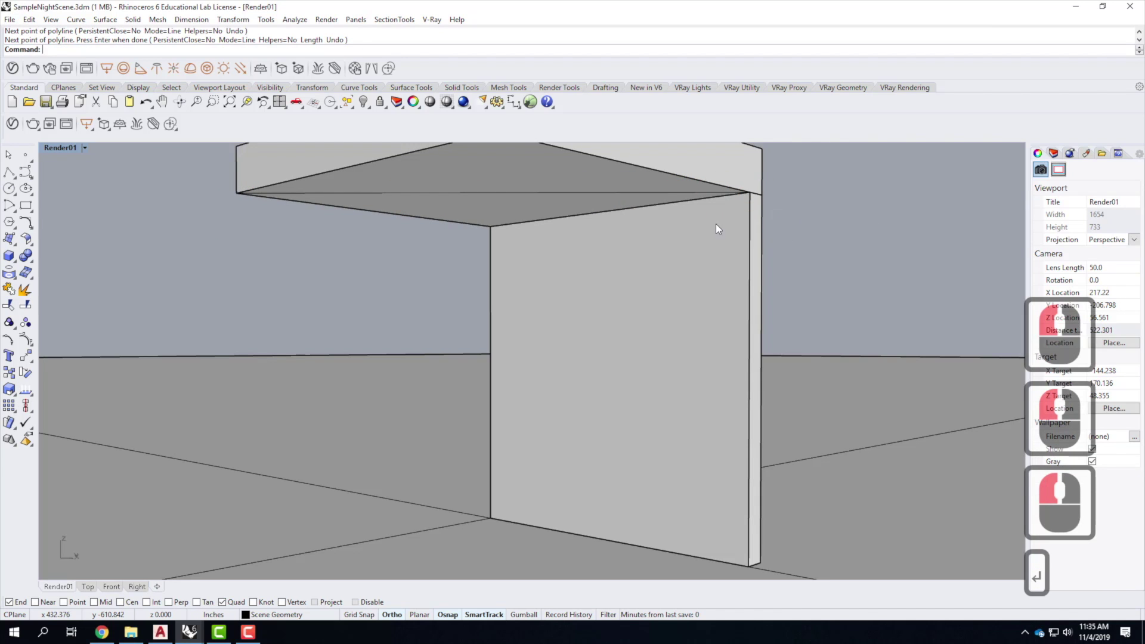
left_click(499, 193)
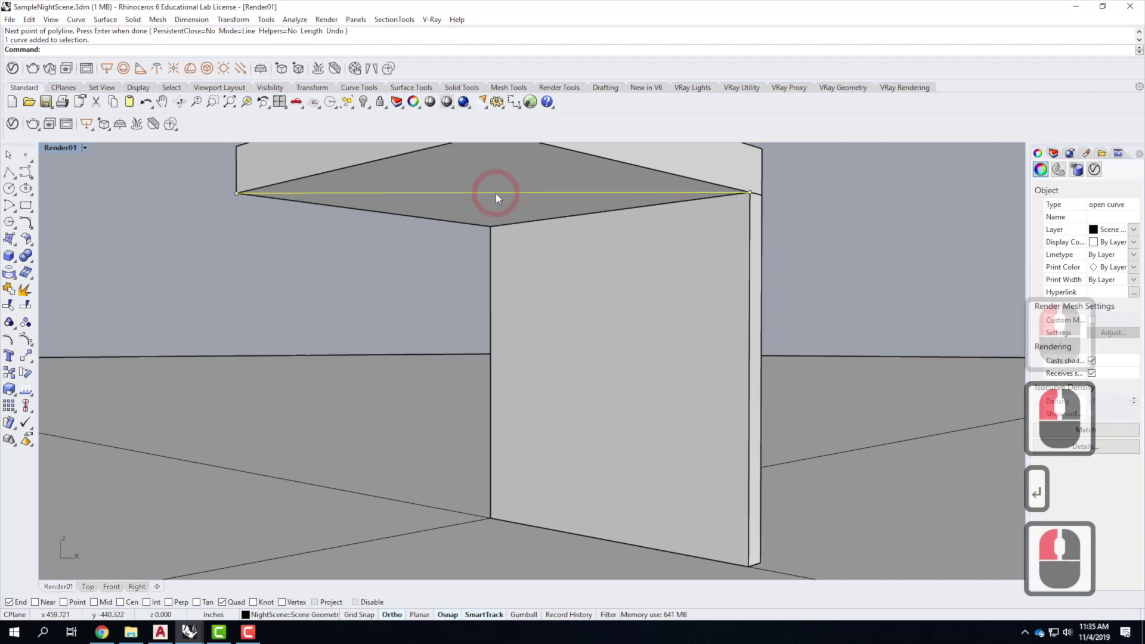
left_click(94, 602)
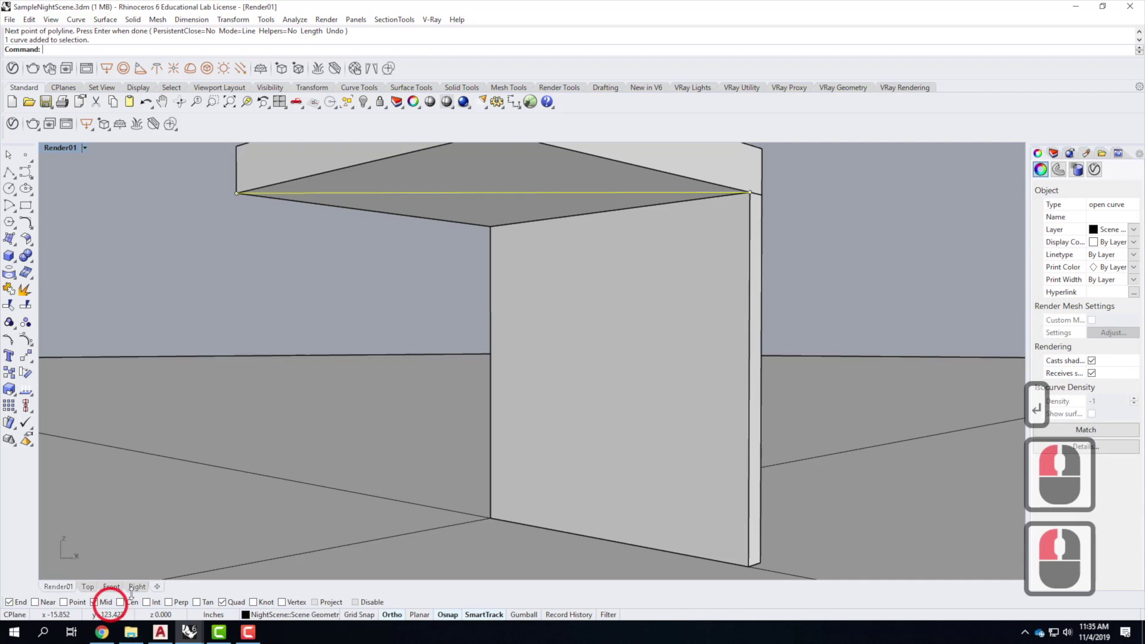
- Start inserting a block instance, check the existing block names and open the file browser for an external file
left_click(30, 19)
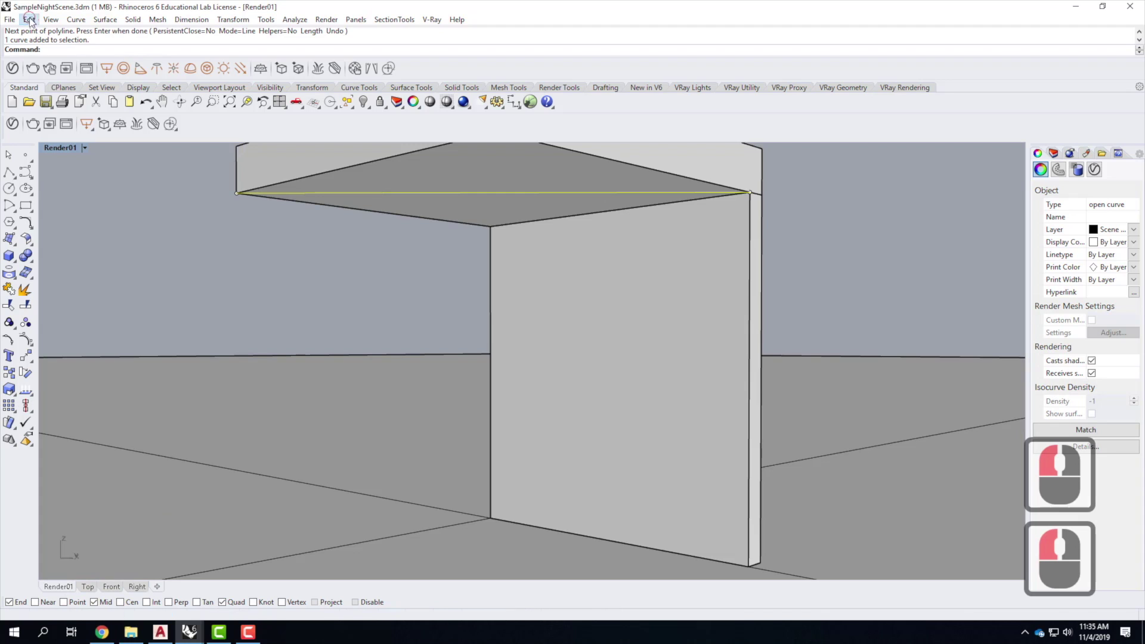
mouse_move(107, 229)
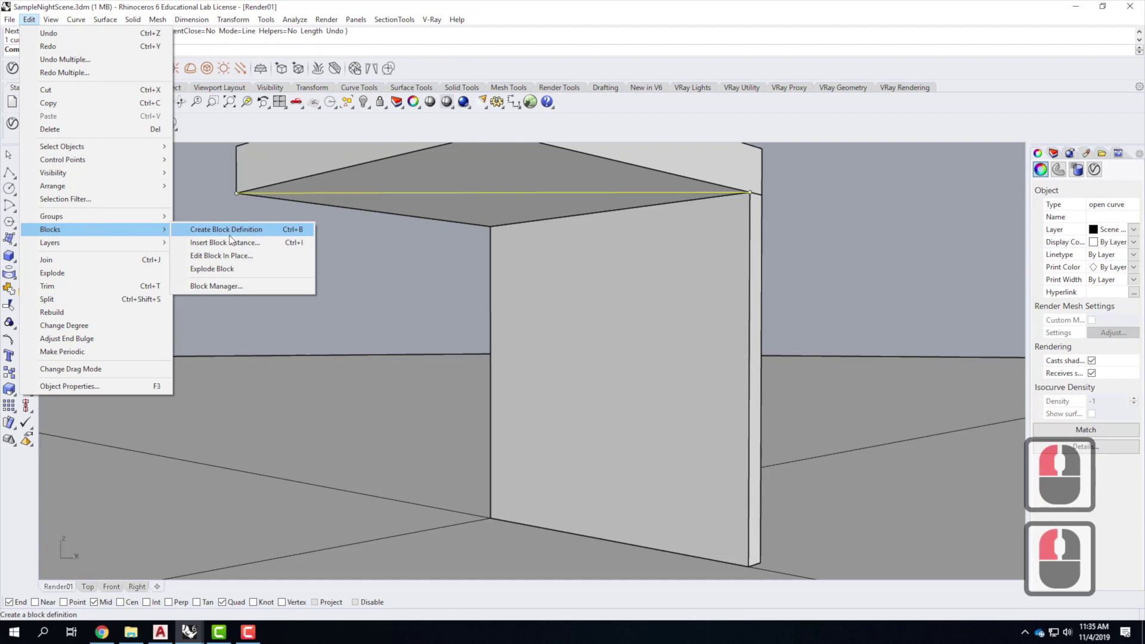
left_click(232, 242)
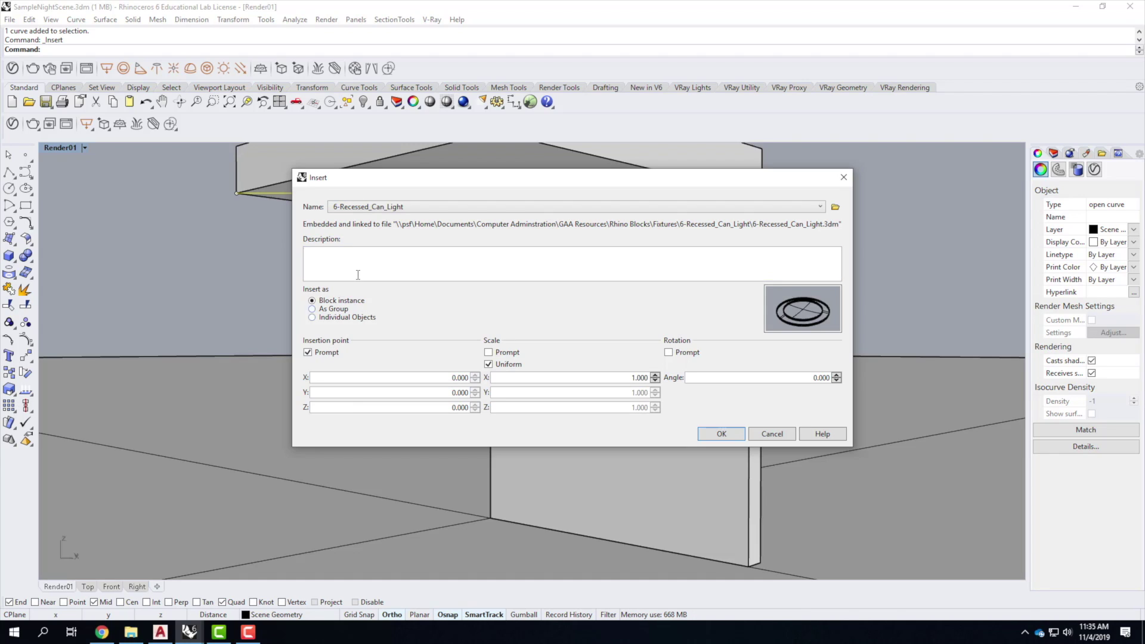
left_click(386, 208)
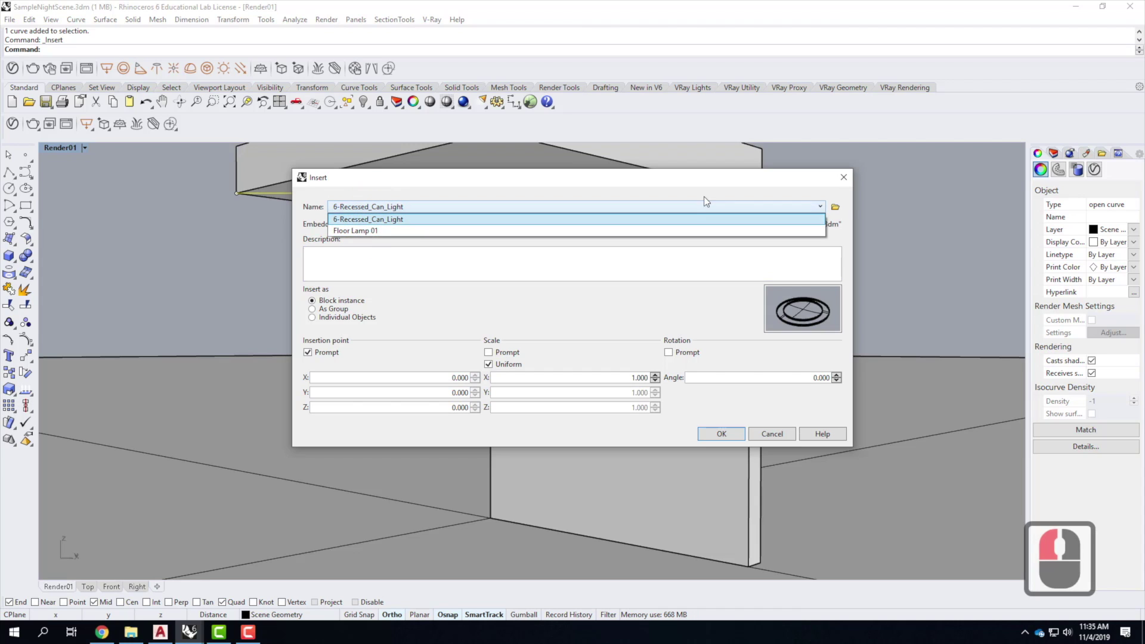
left_click(834, 206)
left_click(835, 206)
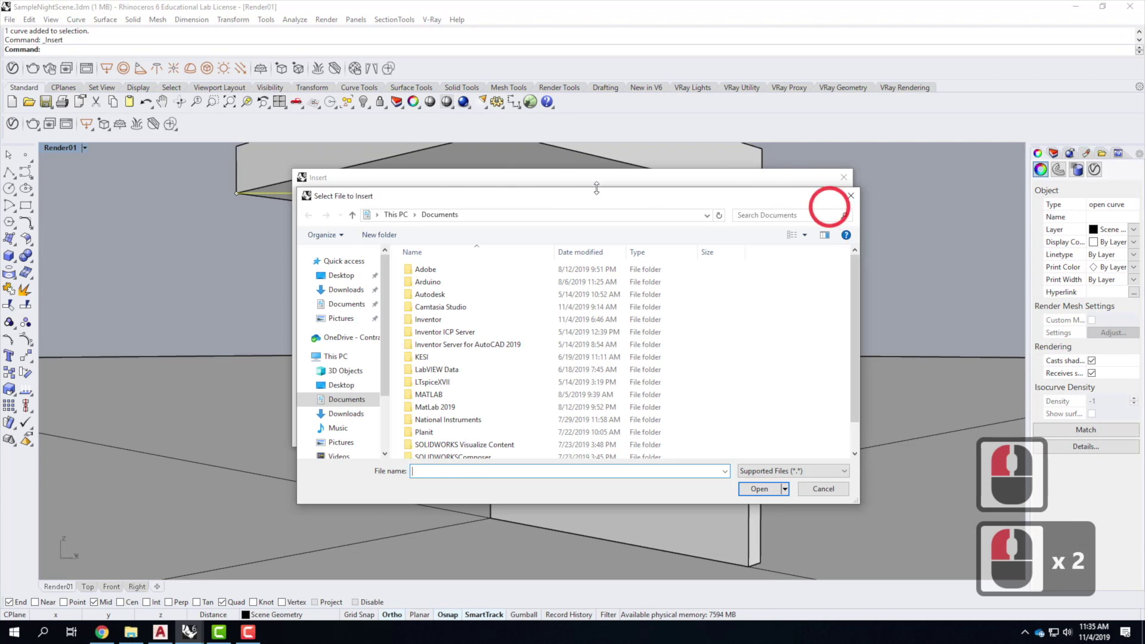
- Browse in OneDrive to Live Demonstrations, Live - A136 Exercises, Ex220 - Introduction to Lighting, F2019 and select CanLight6.3dm
left_click(343, 337)
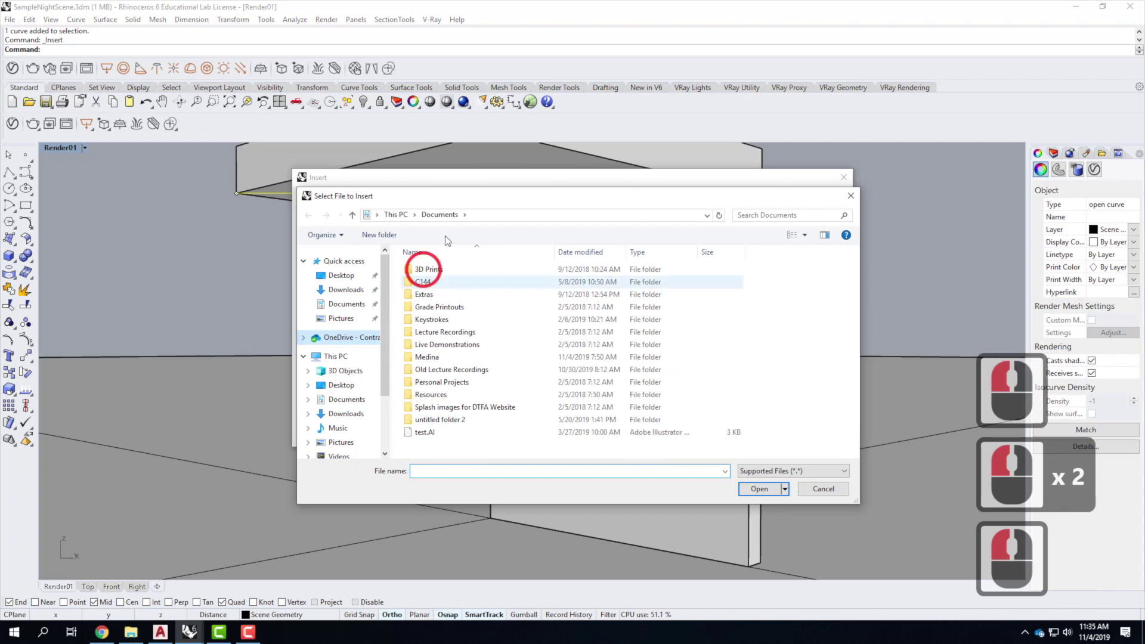
double_click(451, 345)
double_click(450, 281)
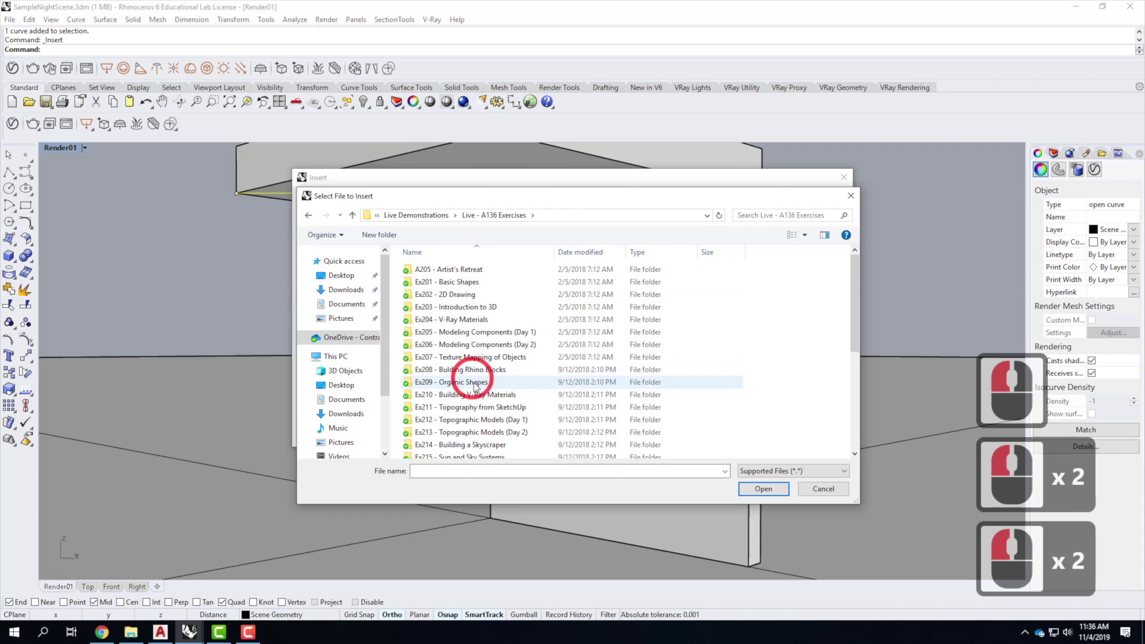
scroll(475, 387, "down", 4)
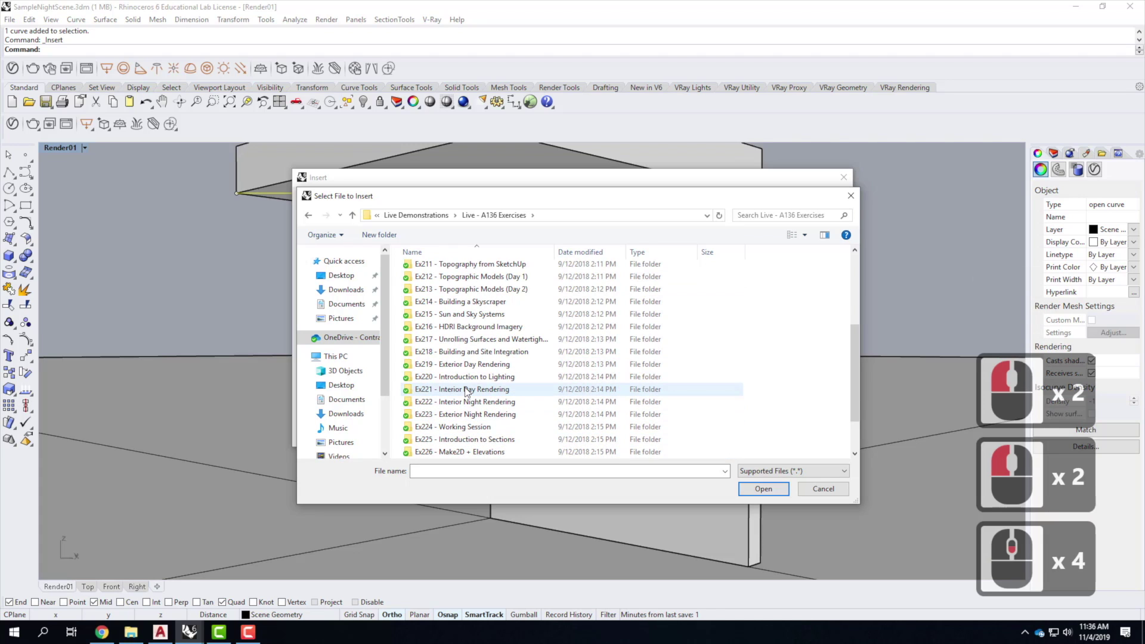
double_click(471, 376)
left_click(422, 280)
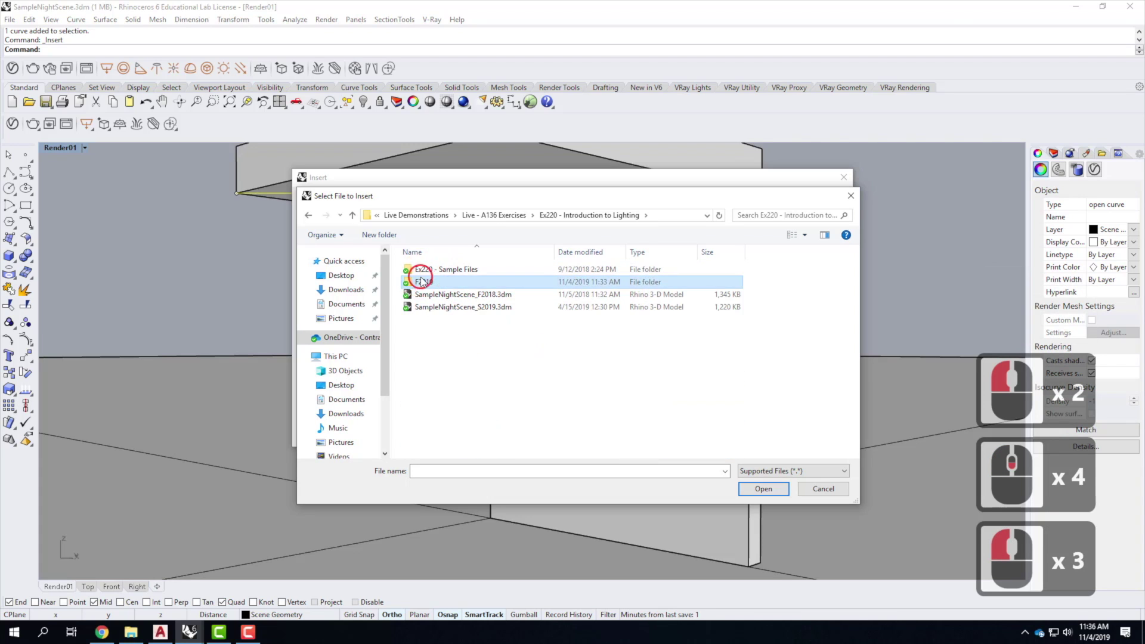
double_click(421, 281)
left_click(420, 269)
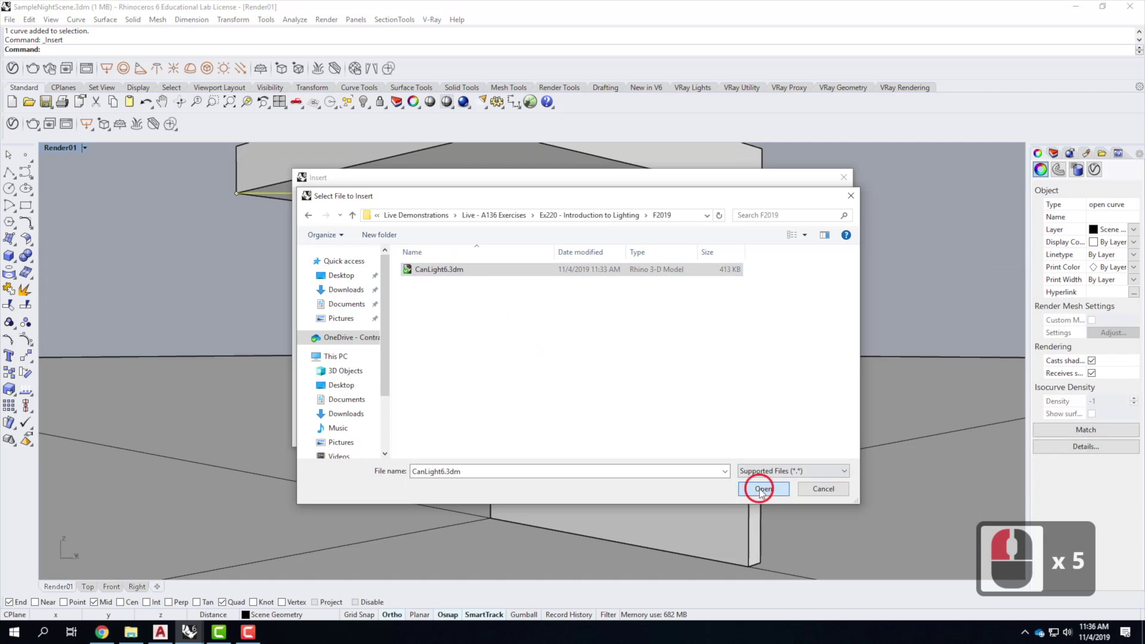
- Insert CanLight6.3dm as a block instance with the Linked definition type and the Reference layer style
left_click(761, 489)
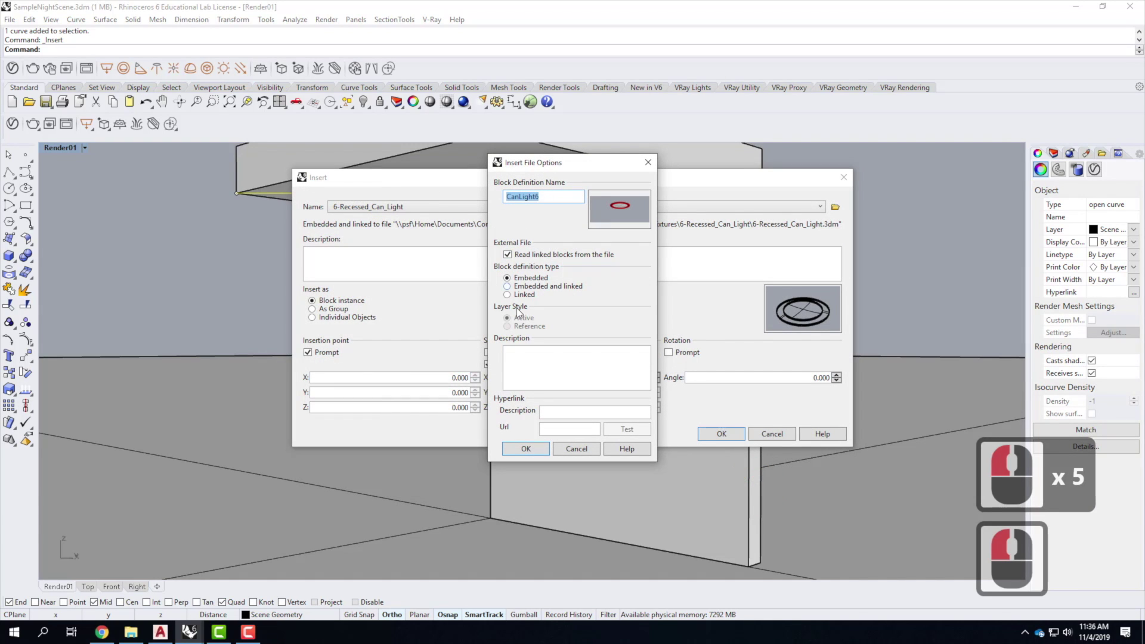
left_click(510, 295)
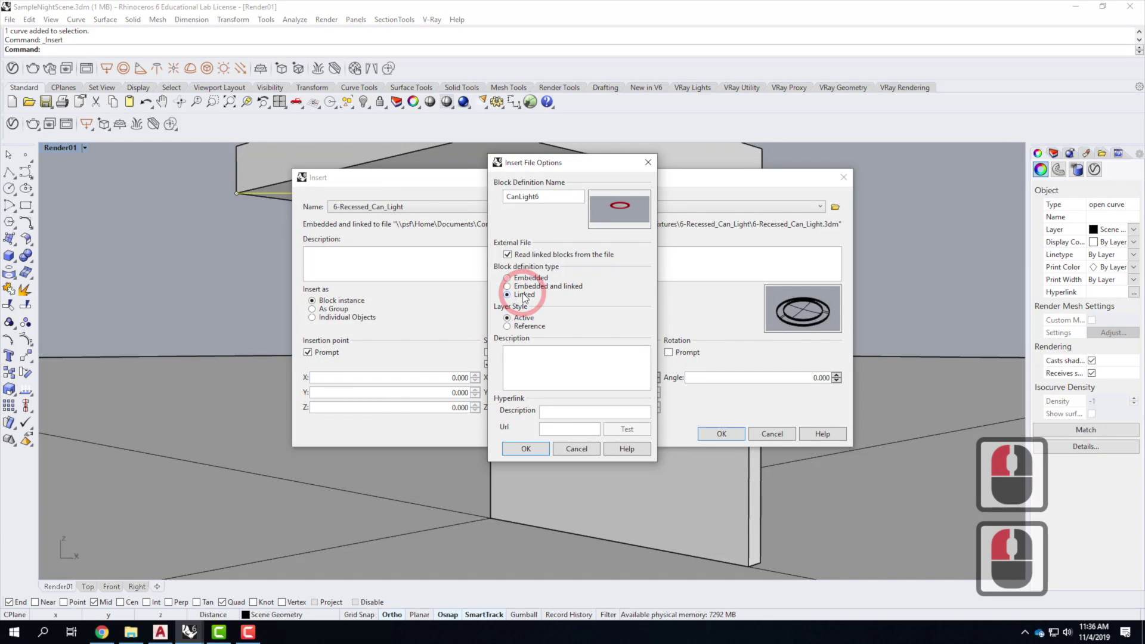
left_click(507, 325)
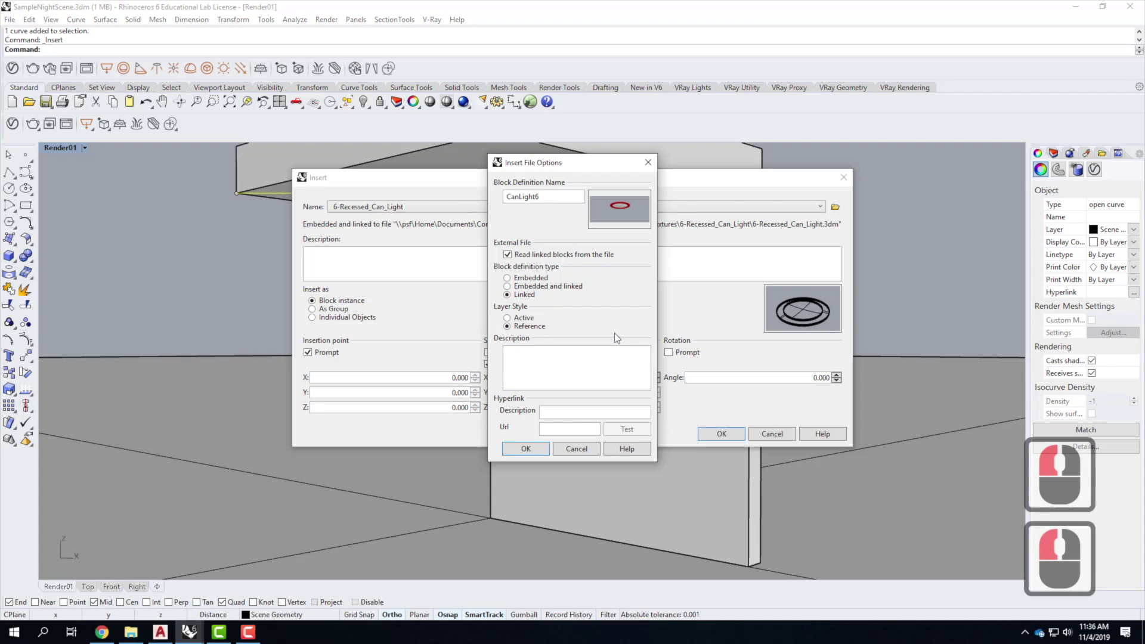
left_click(526, 449)
left_click(726, 435)
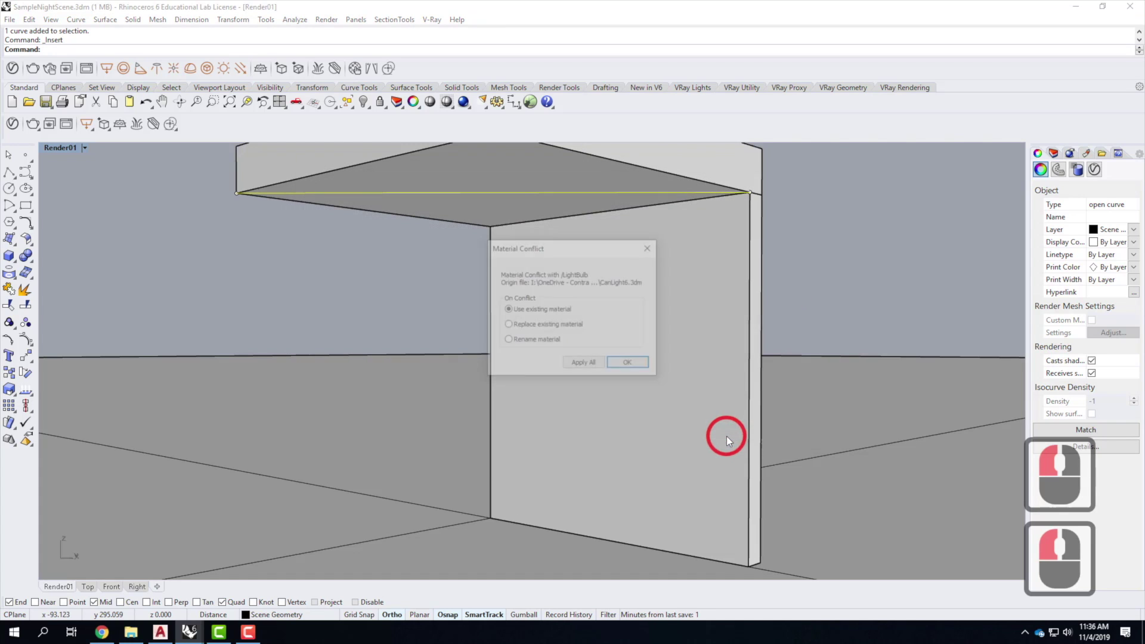
- Resolve the LightBulb material conflict by replacing the existing material and place the can light at the ceiling diagonal's midpoint
left_click(541, 325)
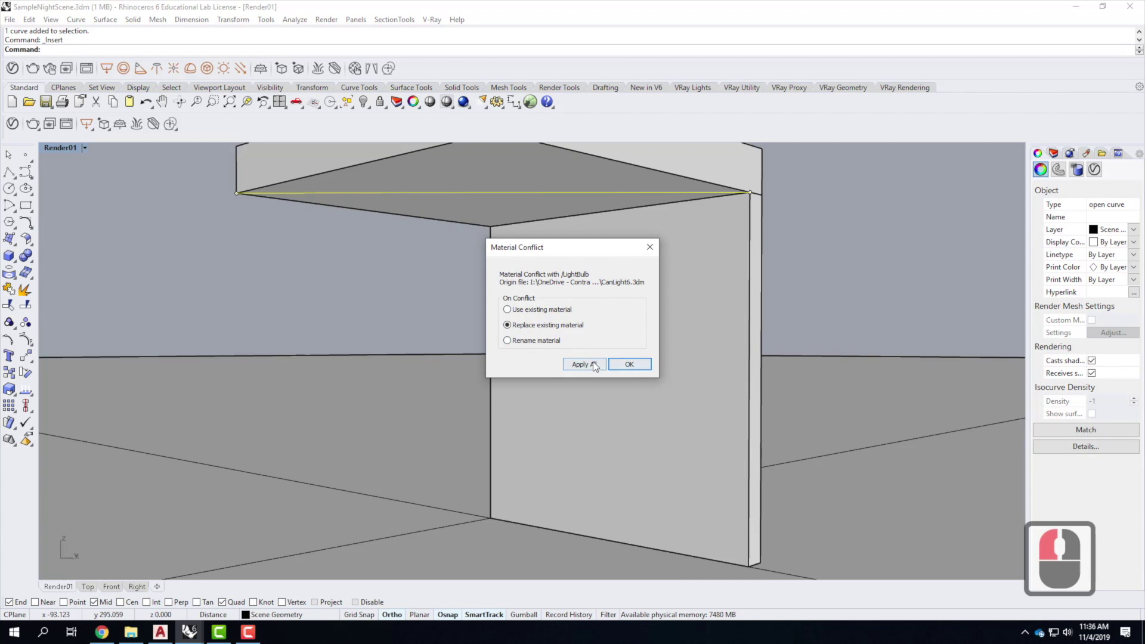
left_click(625, 363)
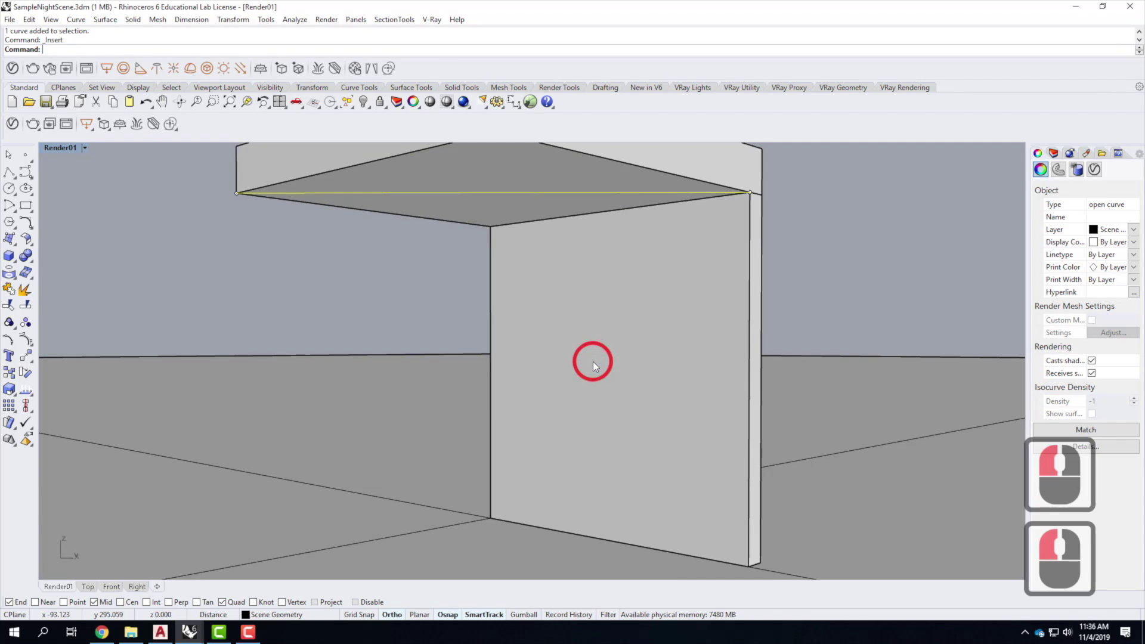
left_click(490, 192)
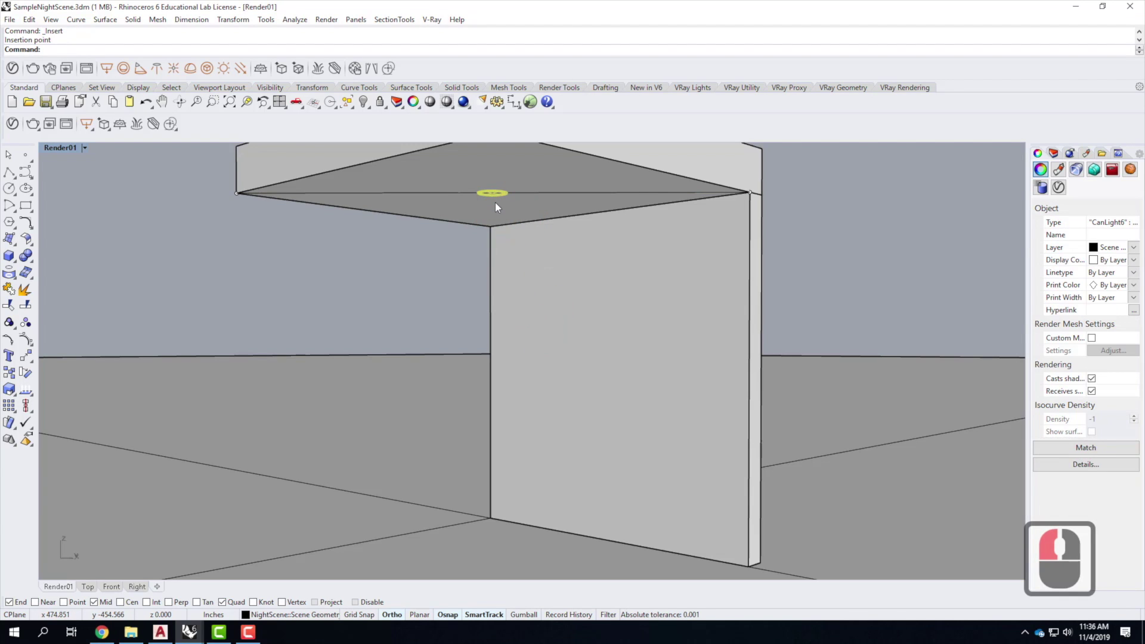
- Clear the selection, test render the Render01 view with V-Ray and minimize the frame buffer
left_click(425, 270)
left_click(459, 193)
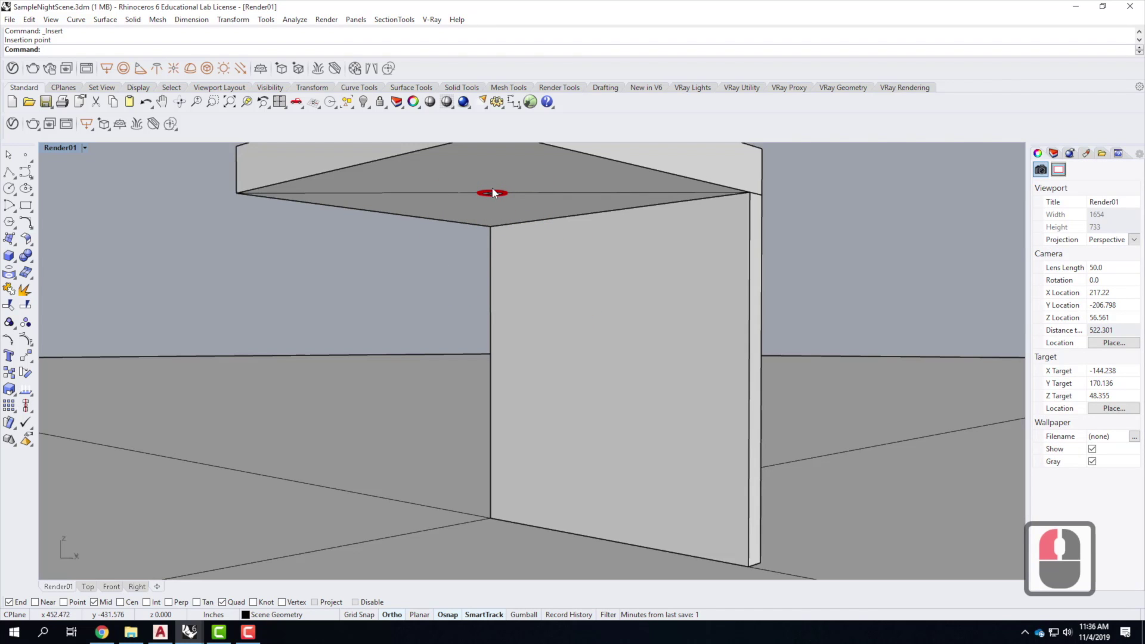
left_click(463, 102)
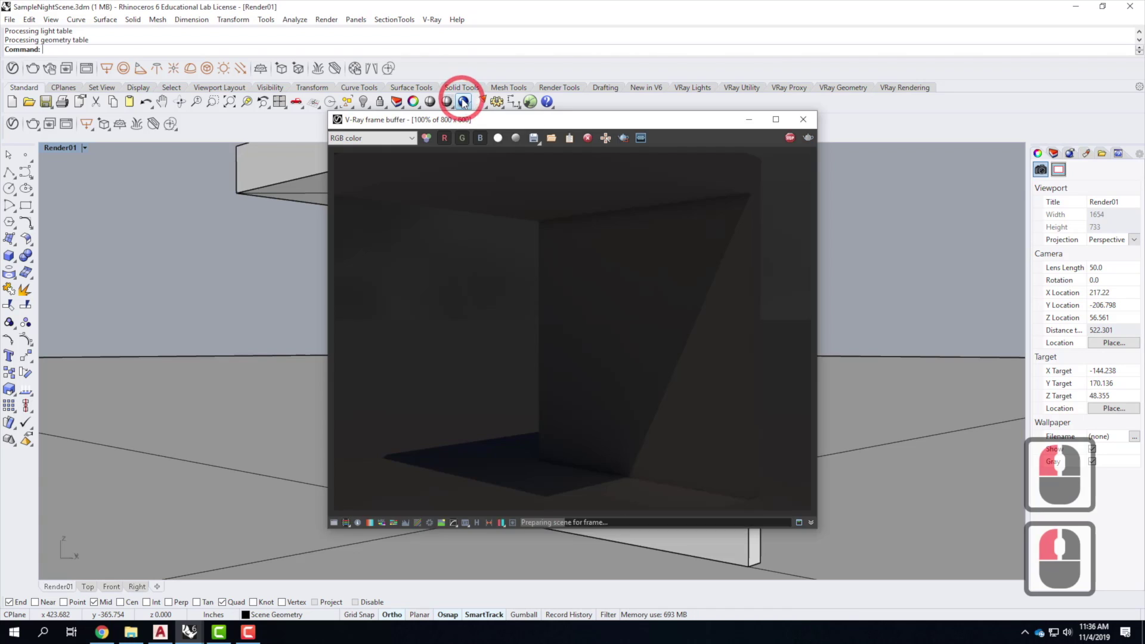
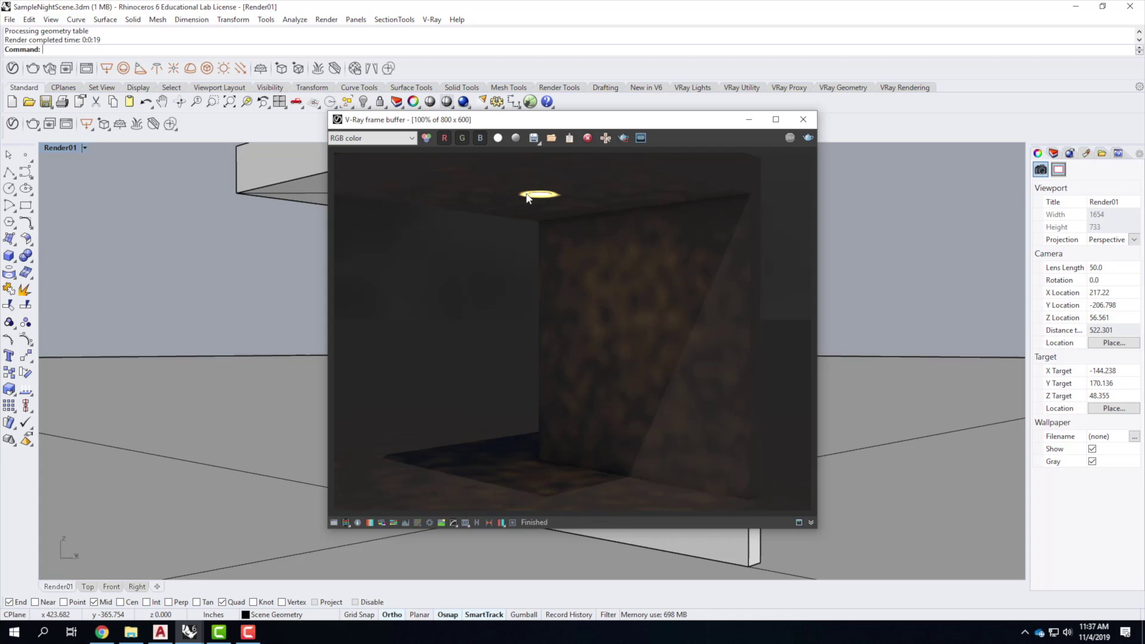
left_click(749, 120)
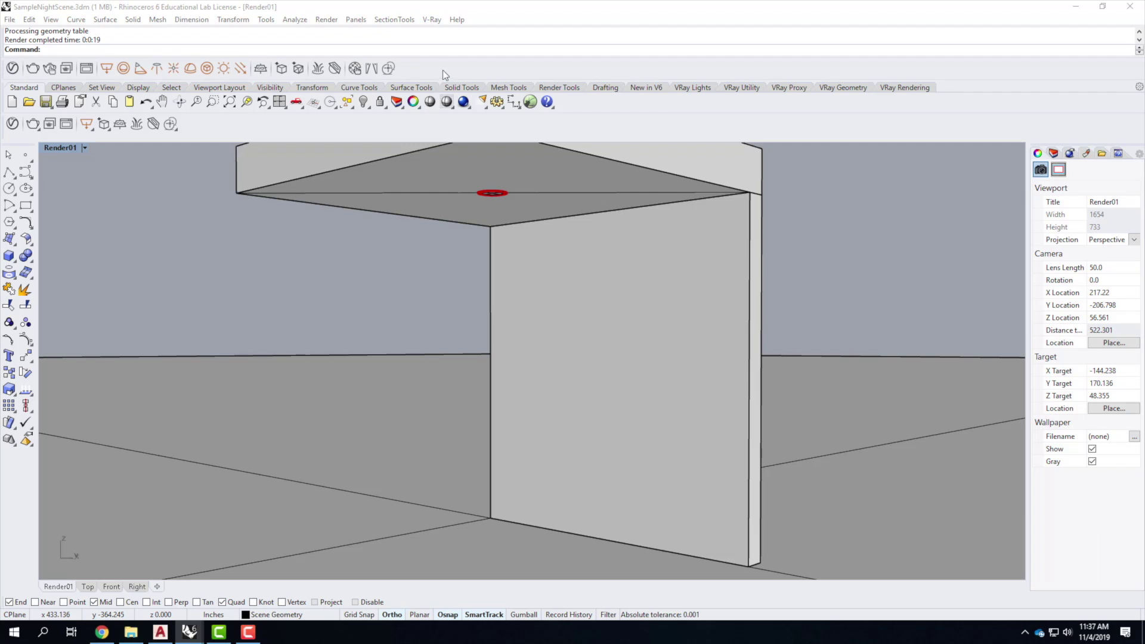
- Start a Rhino spotlight, set the Render01 view to Wireframe and place the cone's base on the can light at the ceiling
left_click(141, 69)
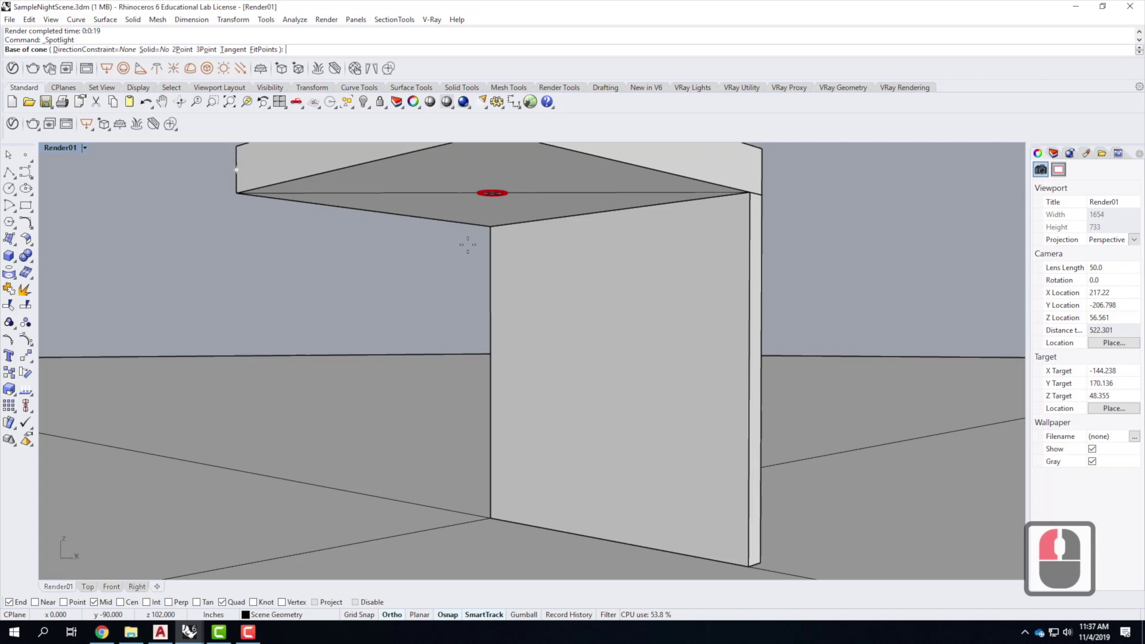
scroll(489, 192, "up", 6)
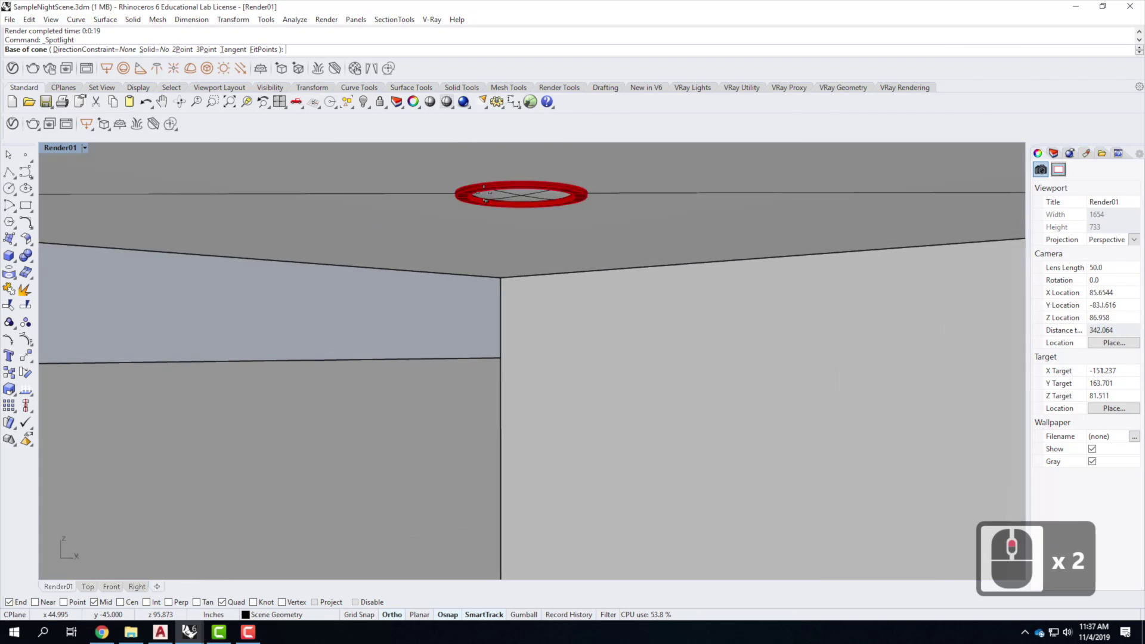
scroll(512, 206, "down", 2)
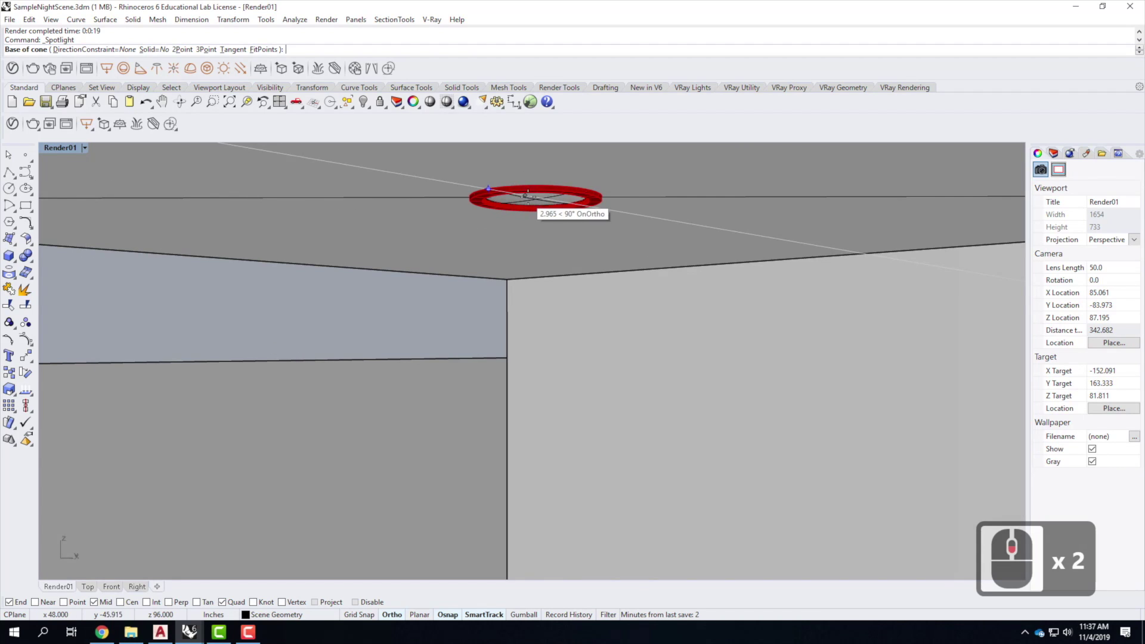
left_click(85, 148)
left_click(77, 177)
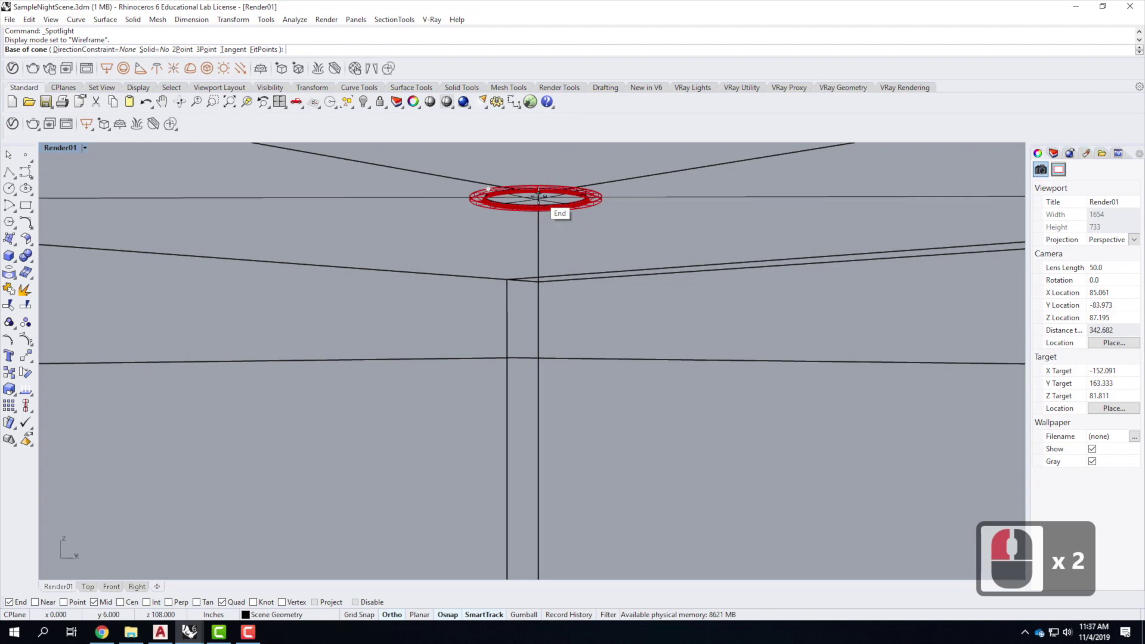
right_click_drag(538, 197, 519, 207)
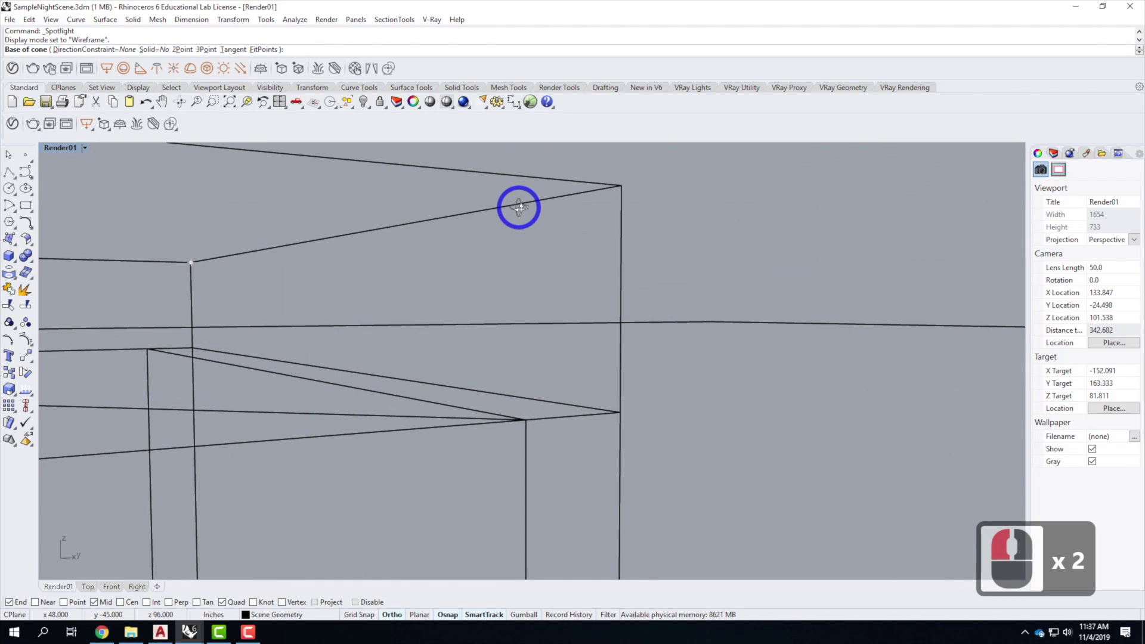
scroll(521, 203, "down", 3)
scroll(420, 202, "up", 1)
scroll(338, 248, "up", 2)
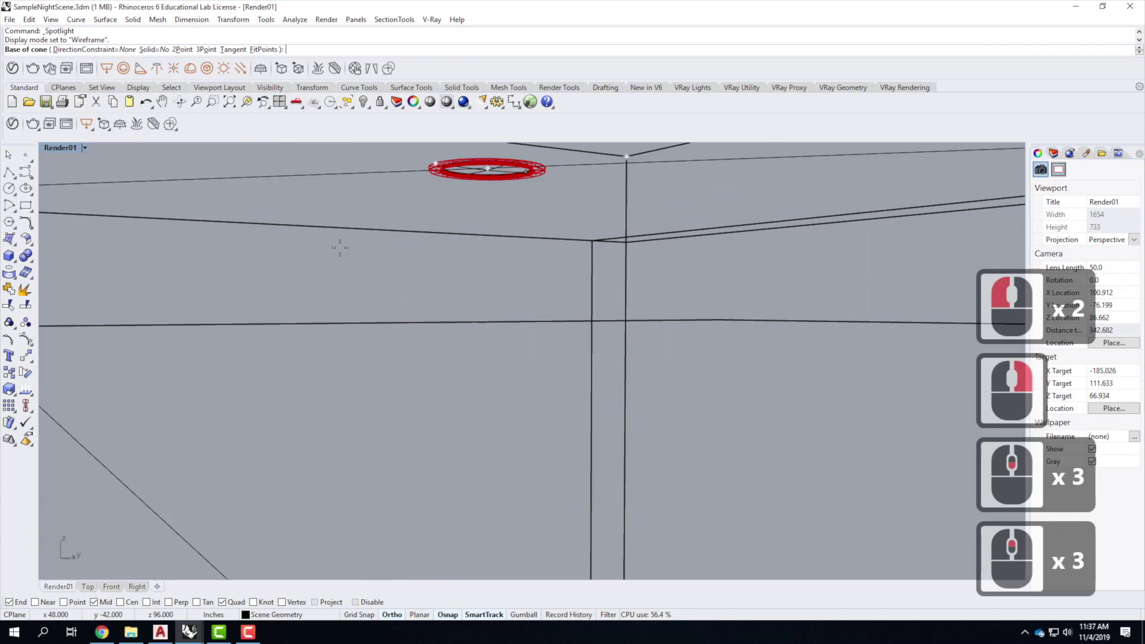
left_click(462, 174)
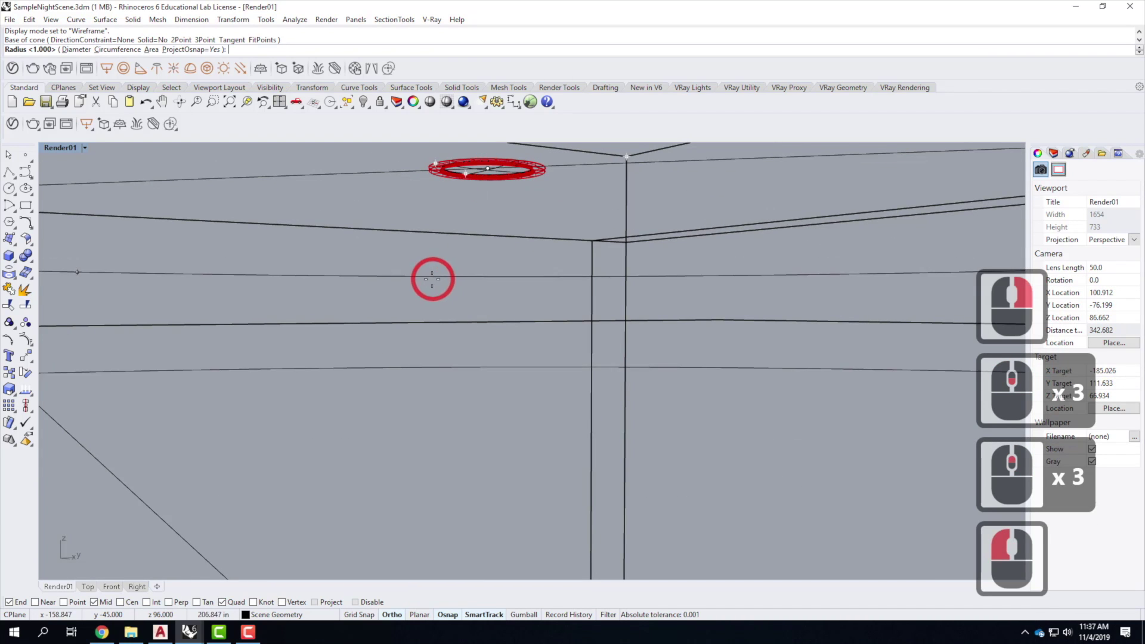
- Set the spotlight cone's base radius to 1'
scroll(417, 286, "down", 5)
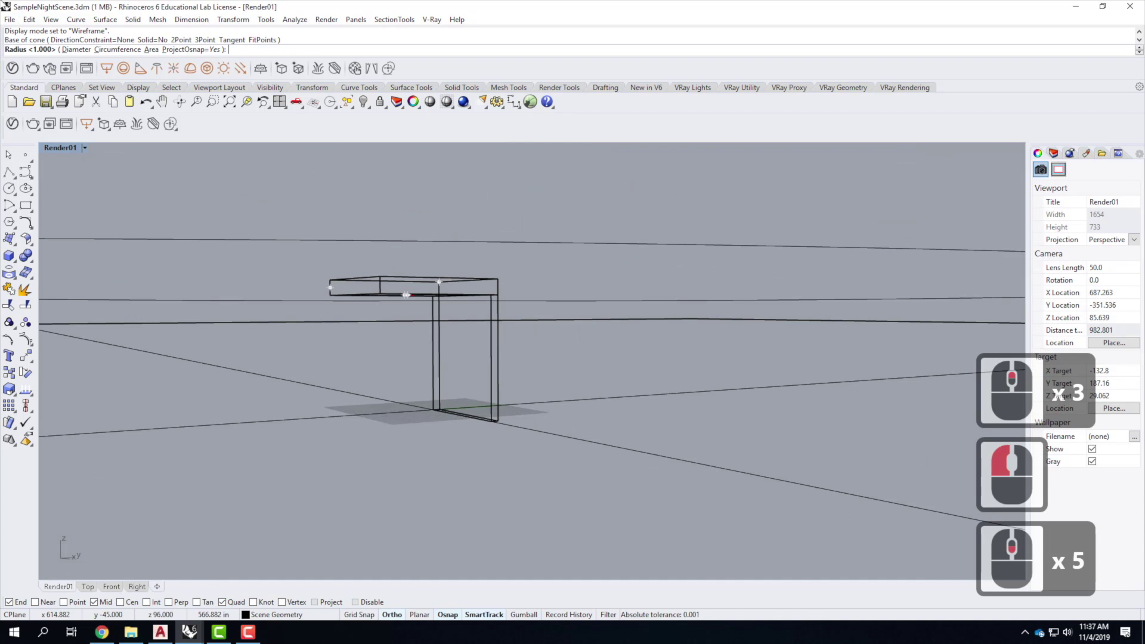
scroll(406, 295, "up", 4)
right_click_drag(400, 293, 429, 352)
scroll(438, 382, "down", 3)
scroll(452, 416, "up", 3)
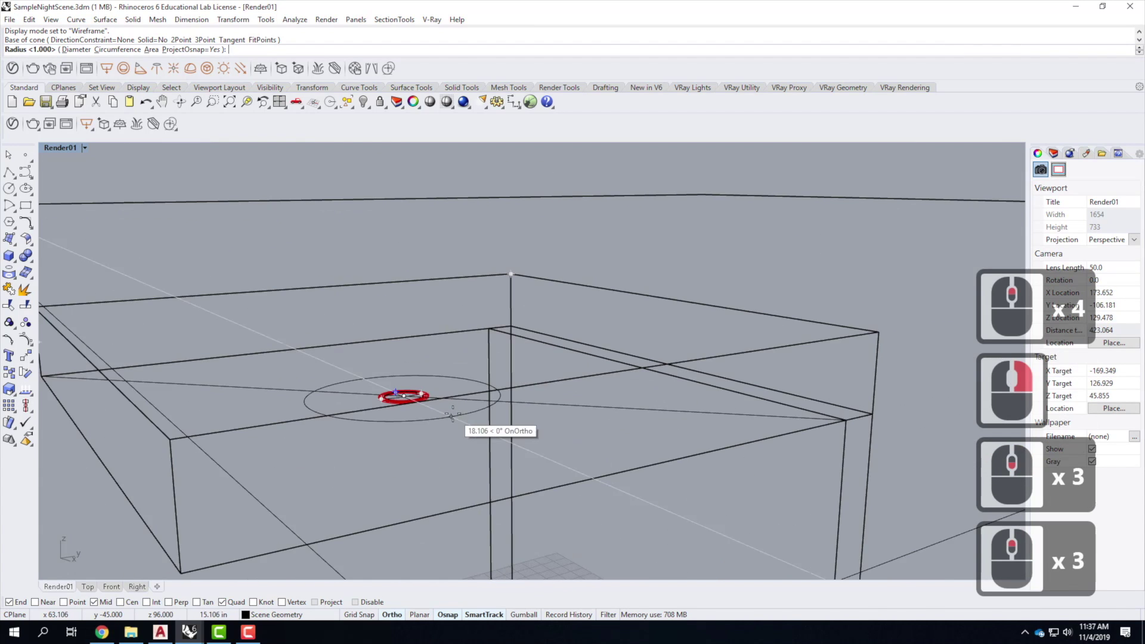
right_click_drag(452, 416, 429, 383)
scroll(427, 463, "down", 1)
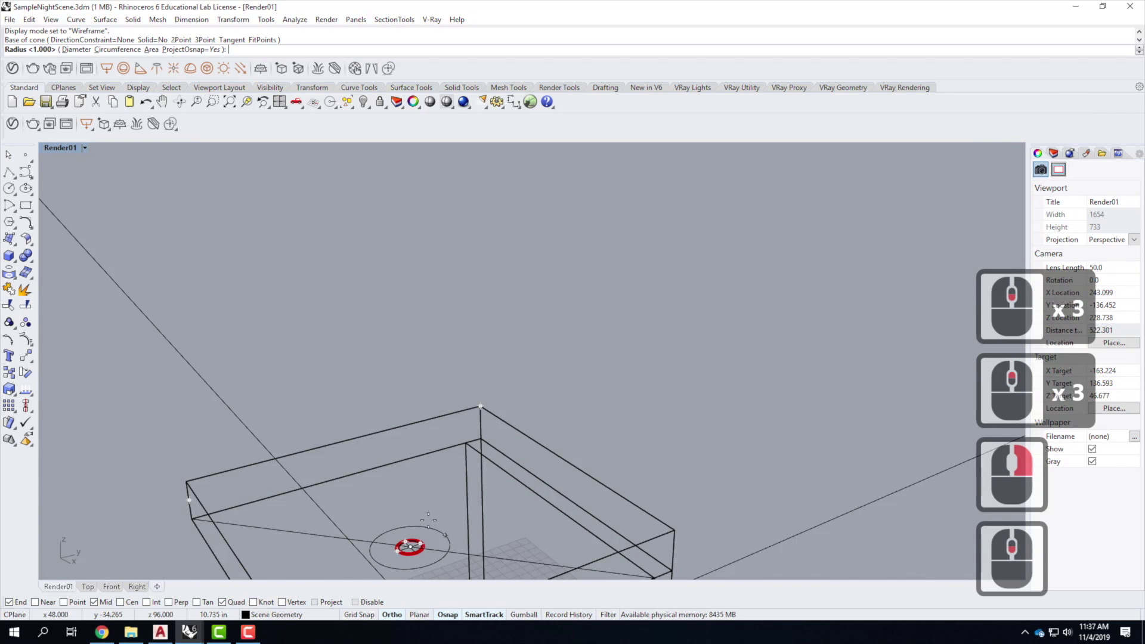
type("1'")
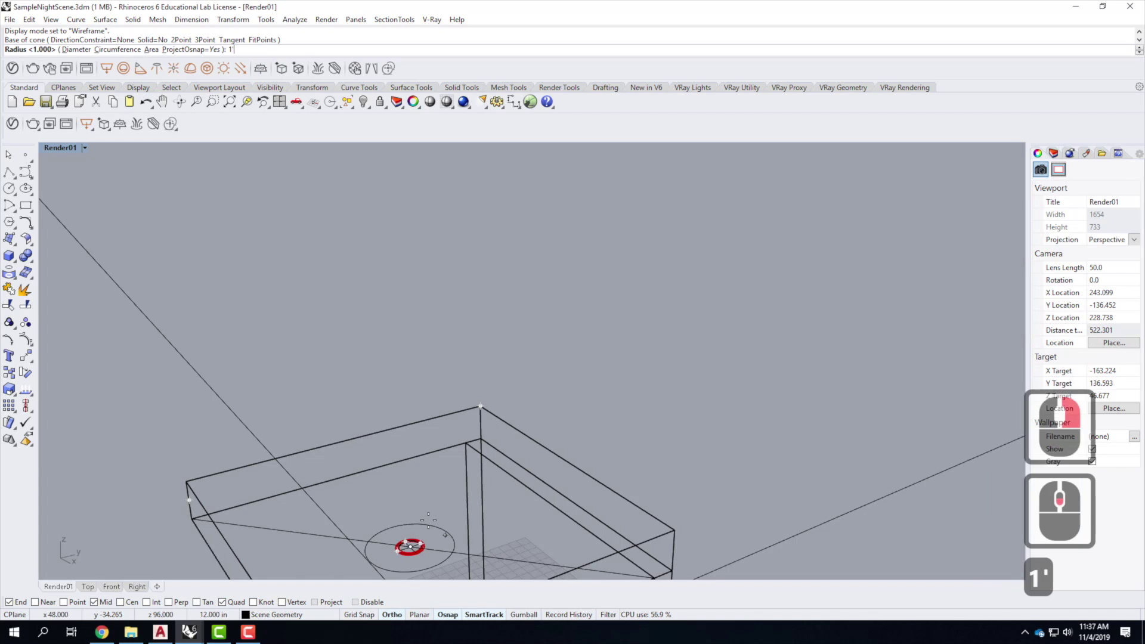
key("Return")
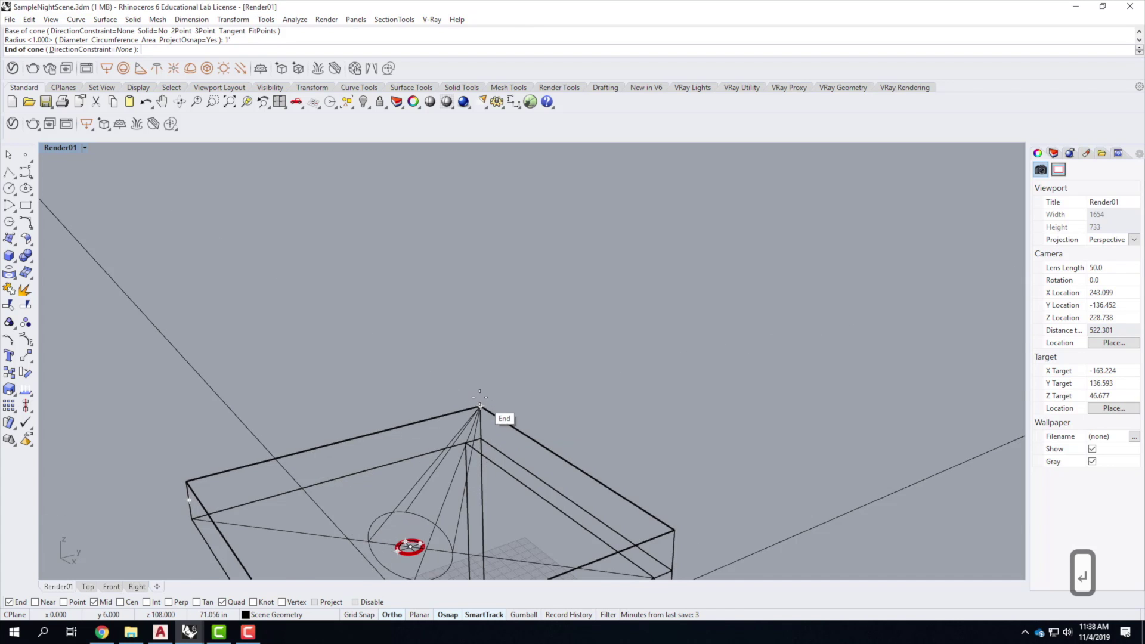
- Switch to the four-view layout and place the spotlight cone's end 1' straight above its base in the Front view
scroll(471, 417, "down", 4)
right_click_drag(465, 429, 450, 275)
scroll(450, 276, "up", 4)
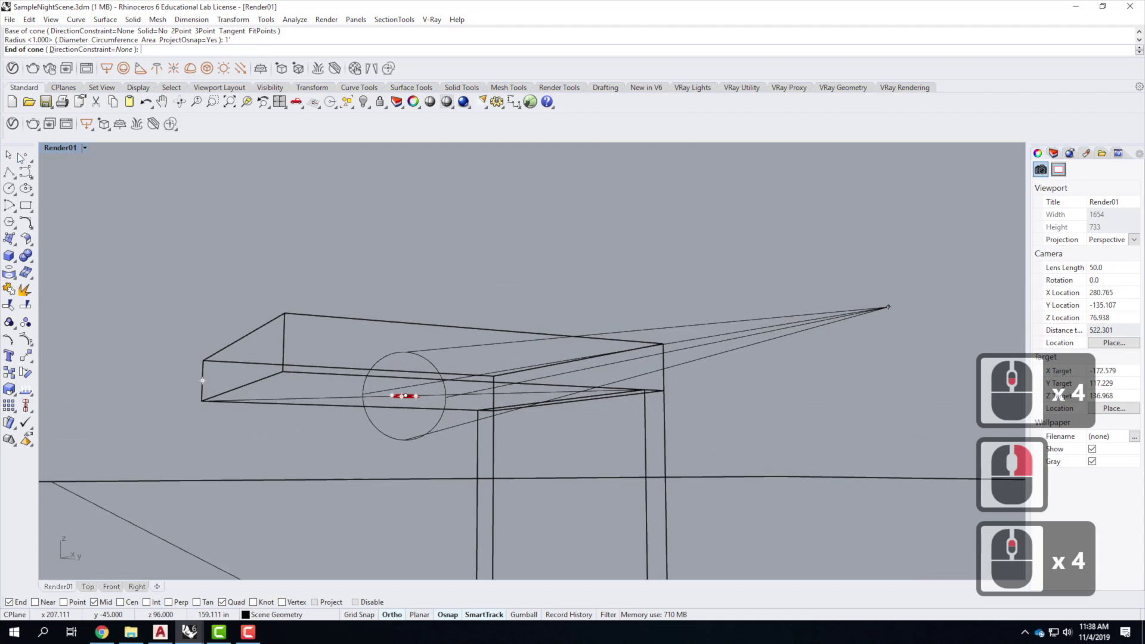
double_click(62, 148)
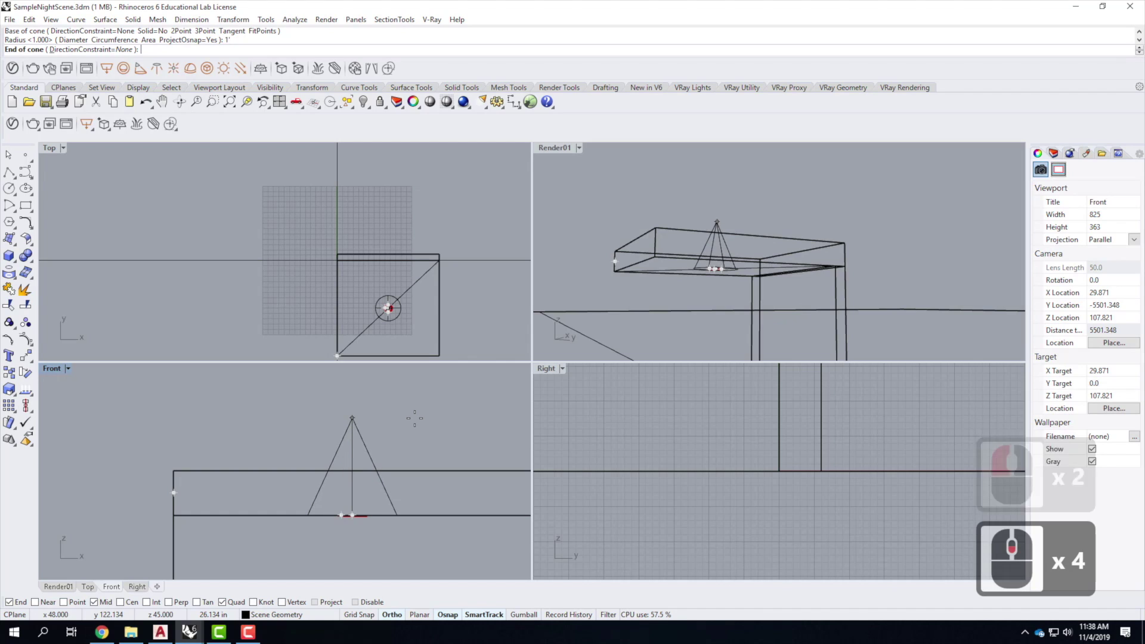
type("1'")
key("Return")
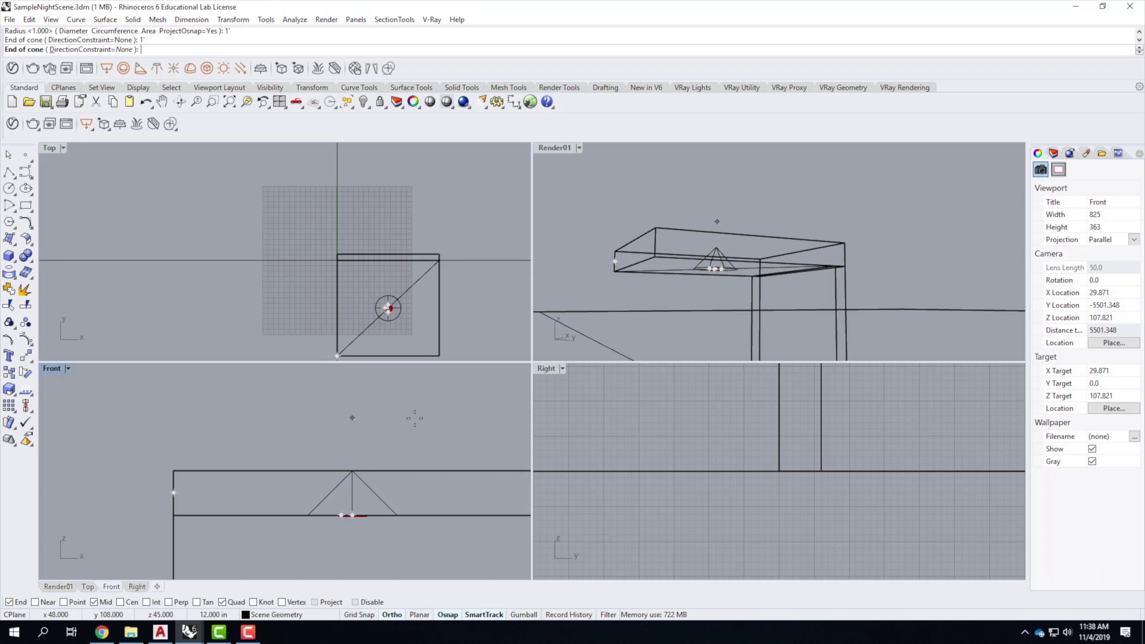
left_click(428, 441)
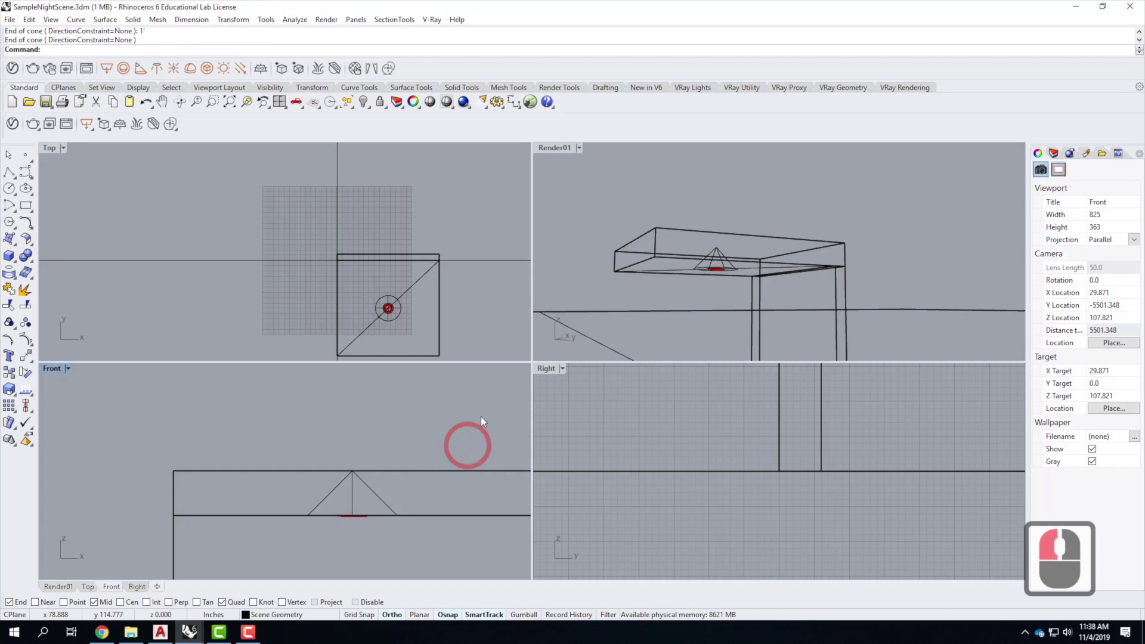
- Move the spotlight straight down about 12.8 inches in the Front view, putting its tip just below the can light, and deselect it
left_click(353, 496)
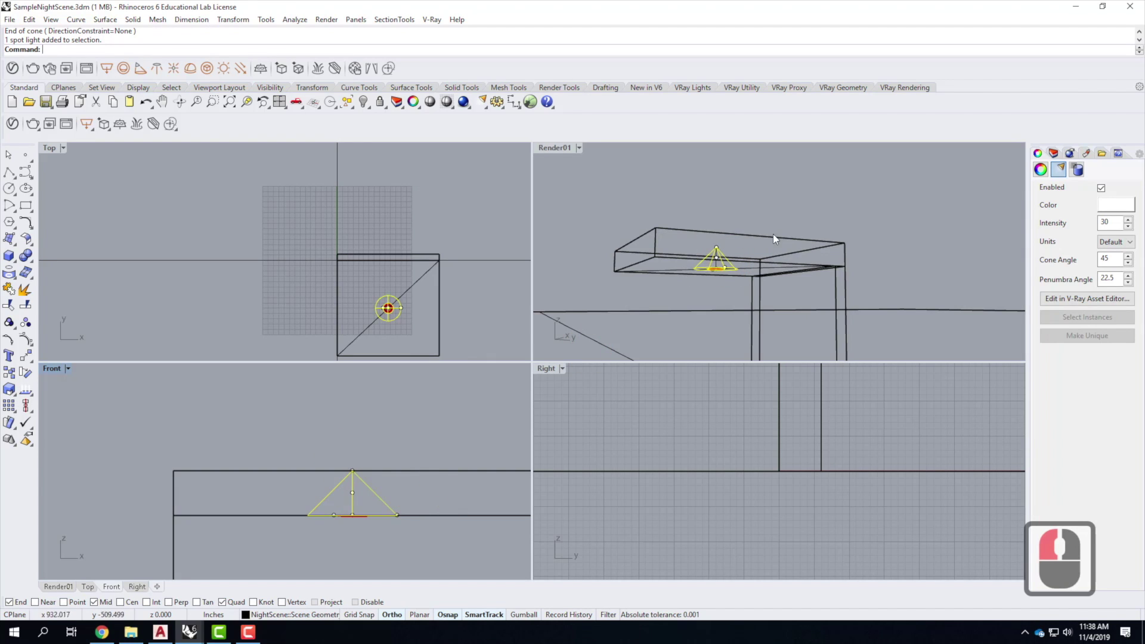
scroll(292, 402, "down", 3)
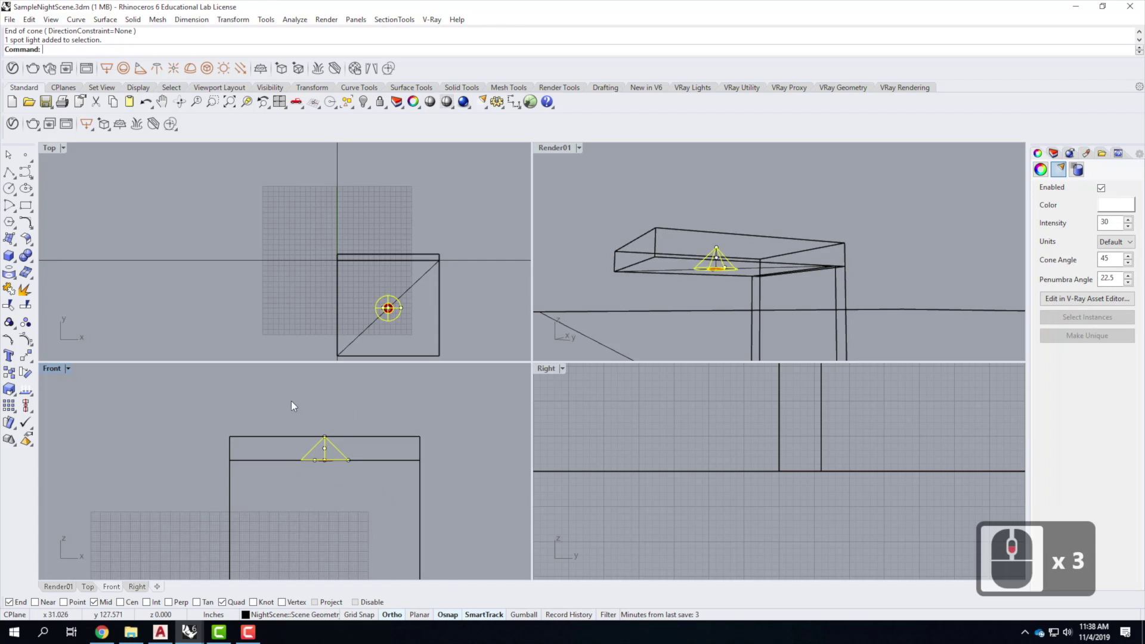
scroll(332, 469, "down", 2)
scroll(331, 465, "up", 4)
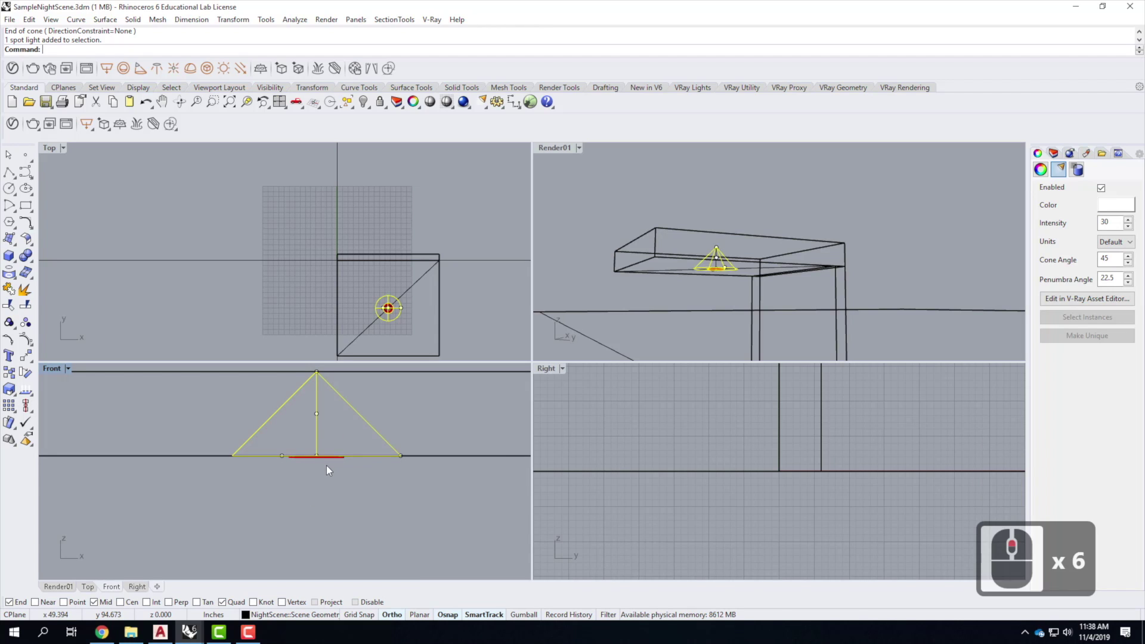
type("move")
key("Return")
left_click(428, 411)
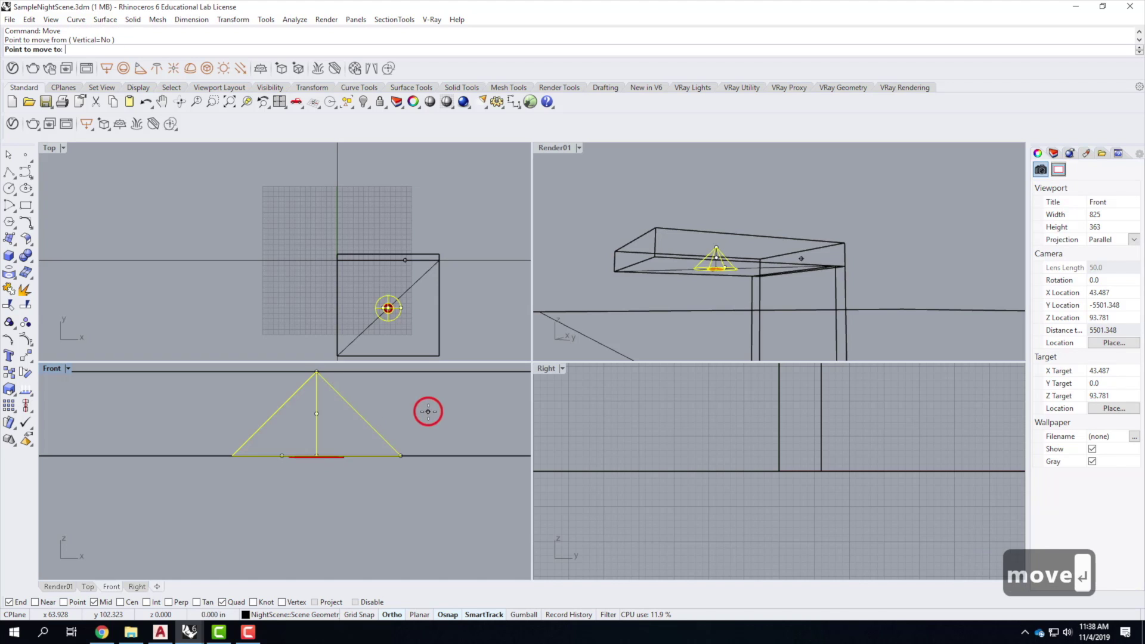
left_click(398, 505)
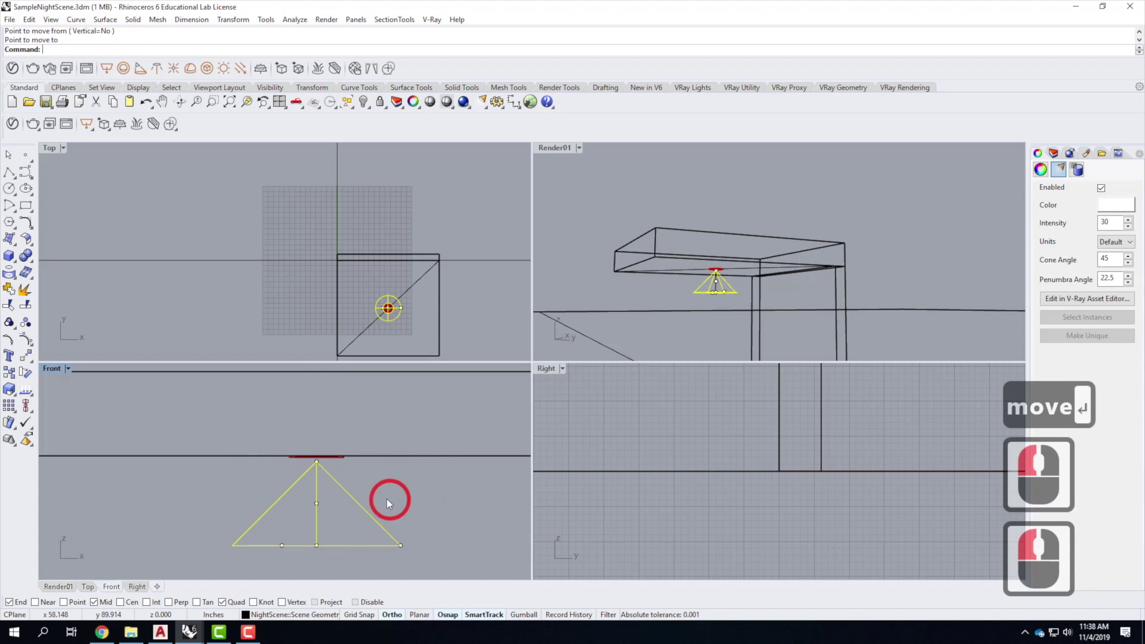
key("Escape")
- Move the spotlight straight up about 0.52 inches in the Front view, bringing its tip just under the can light
scroll(323, 459, "up", 11)
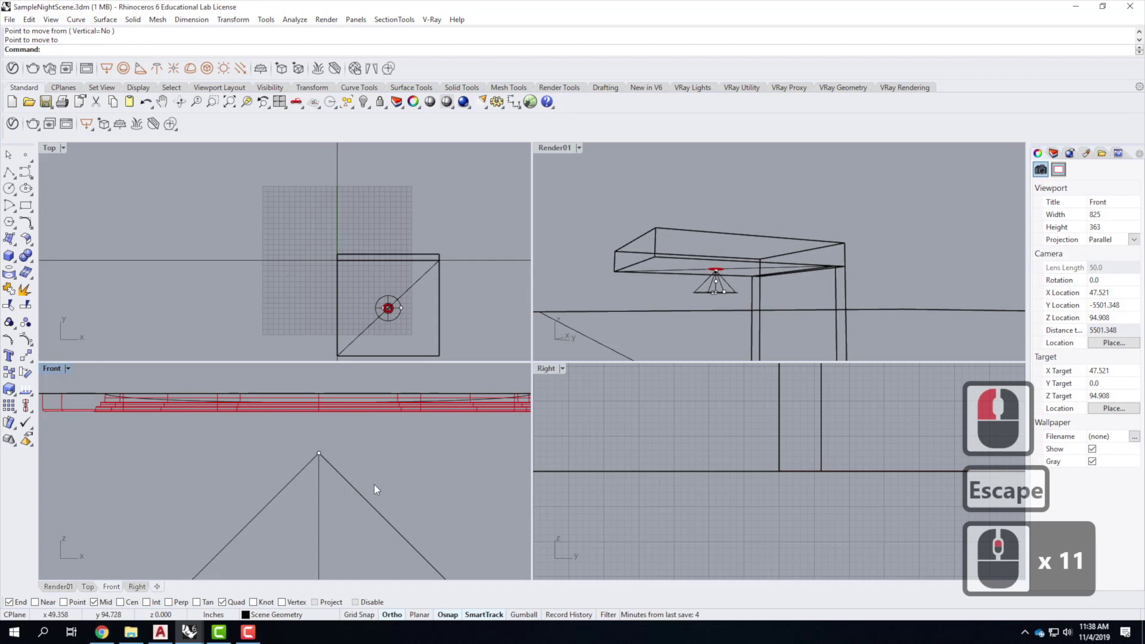
left_click(357, 490)
type("move")
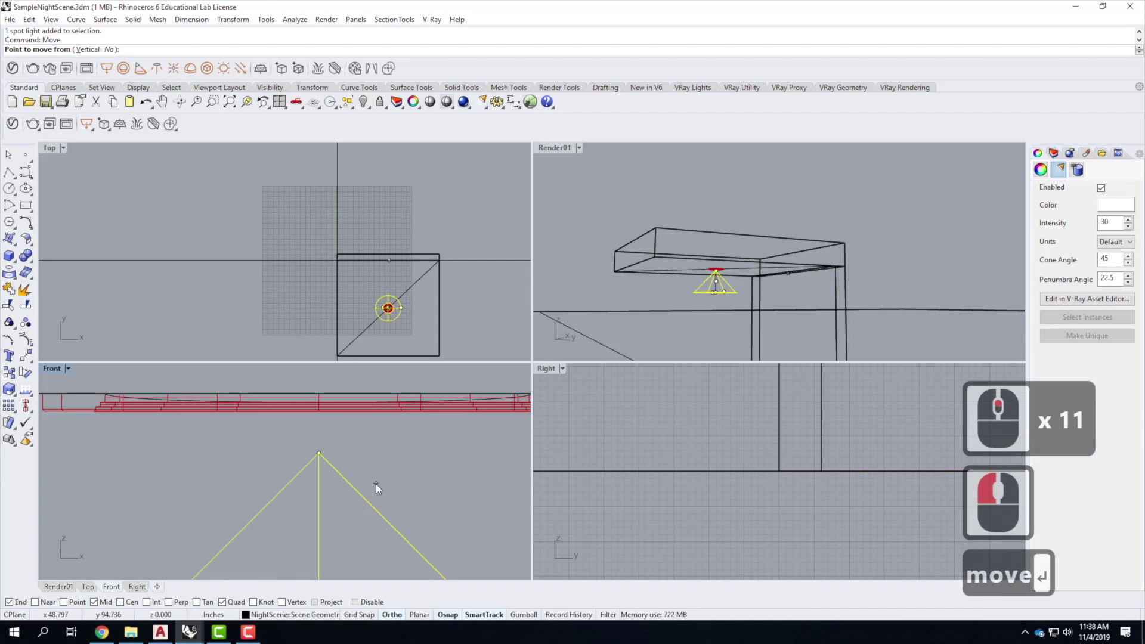
key("Return")
left_click(478, 471)
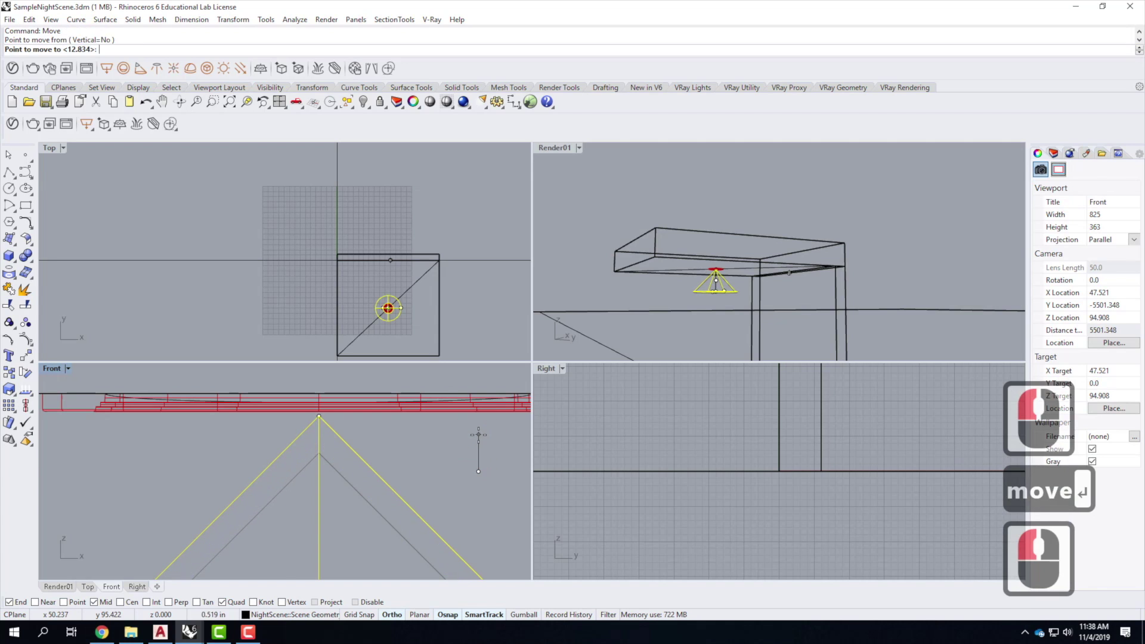
left_click(516, 499)
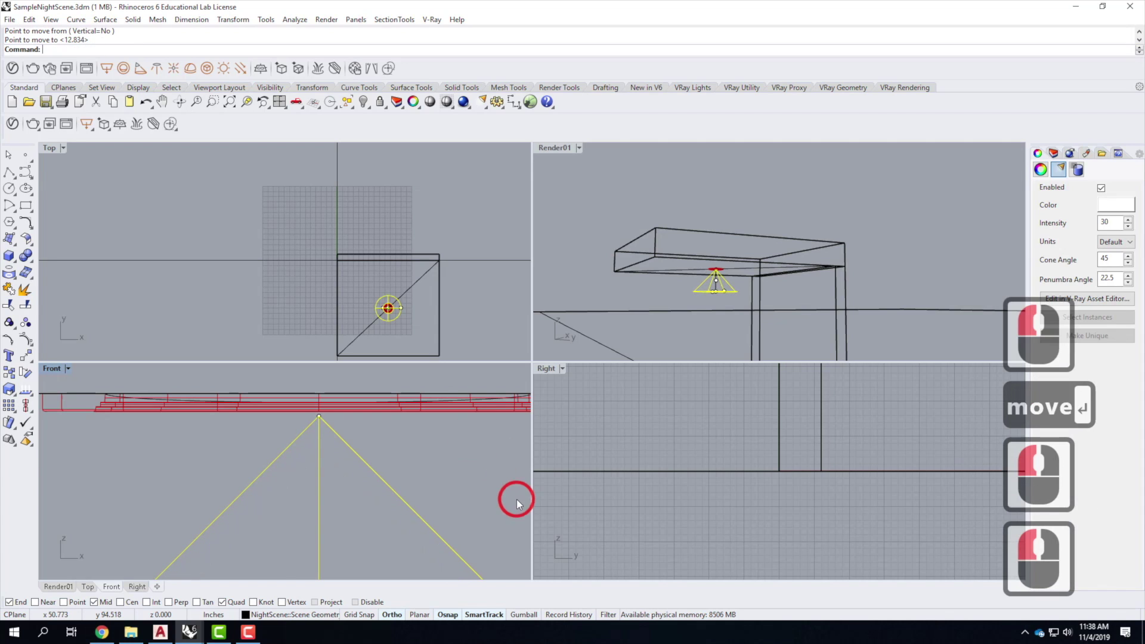
- Try raising the spotlight about 0.26 inches into the can light, and move it back down the same distance
right_click(471, 499)
left_click(472, 486)
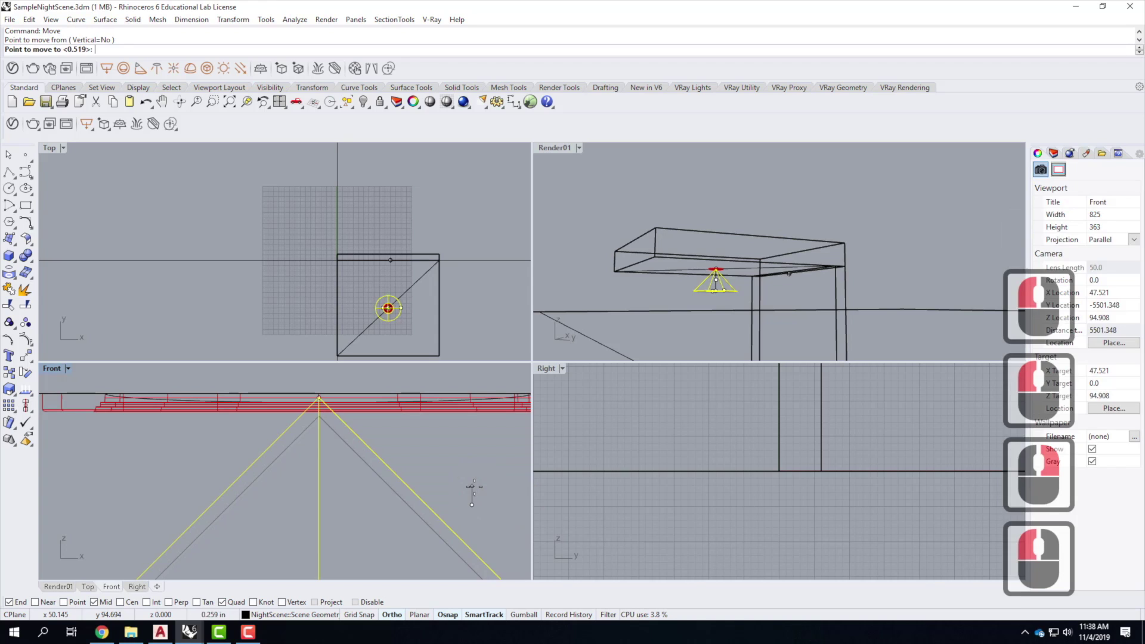
left_click(469, 530)
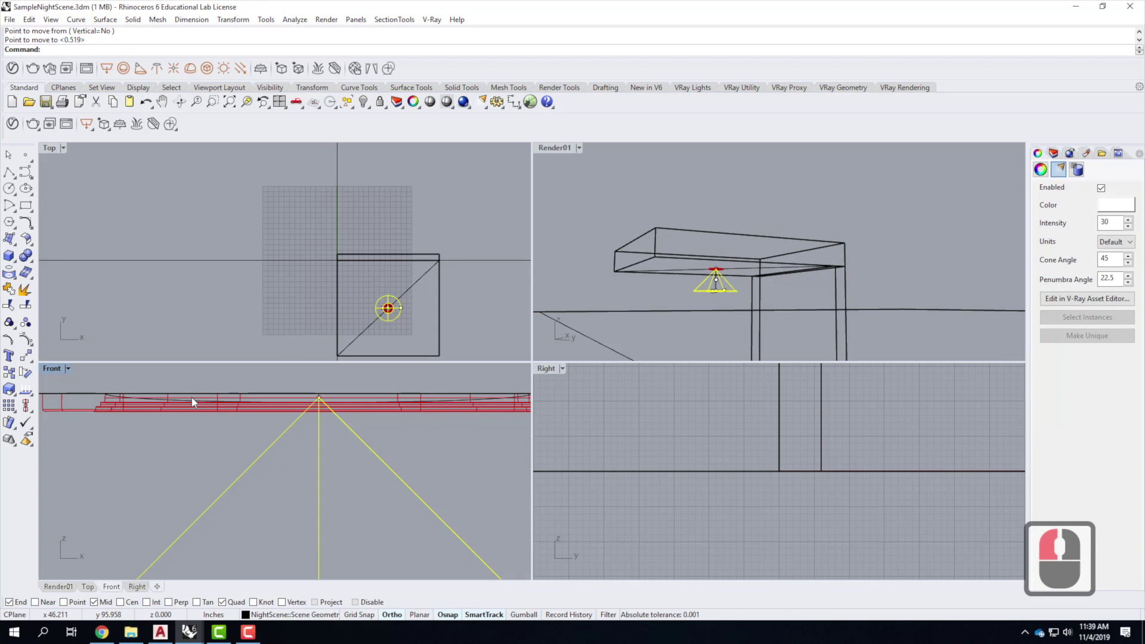
right_click(407, 438)
left_click(407, 443)
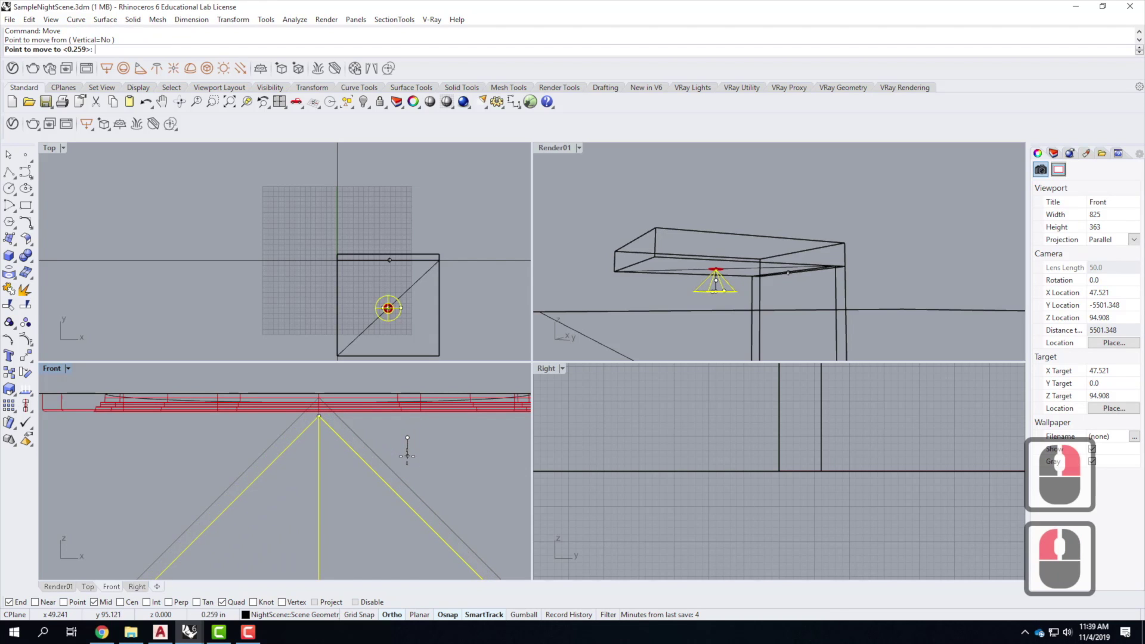
left_click(407, 454)
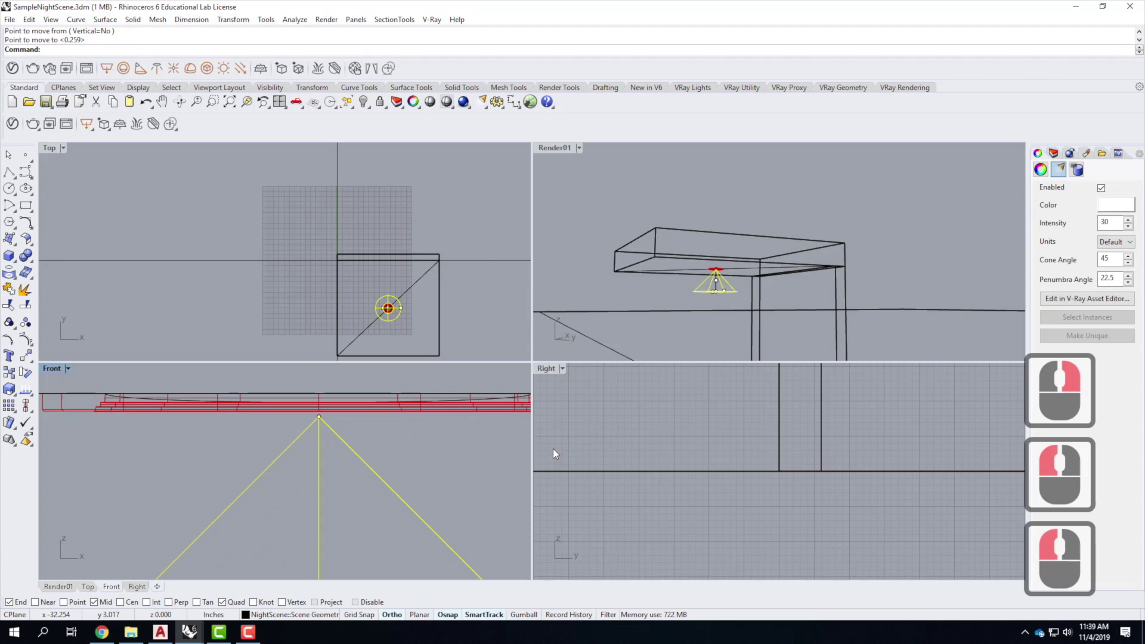
- Deselect the spotlight, maximize the Render01 view and reselect the spotlight beneath the can light there
key("Escape")
left_click(553, 148)
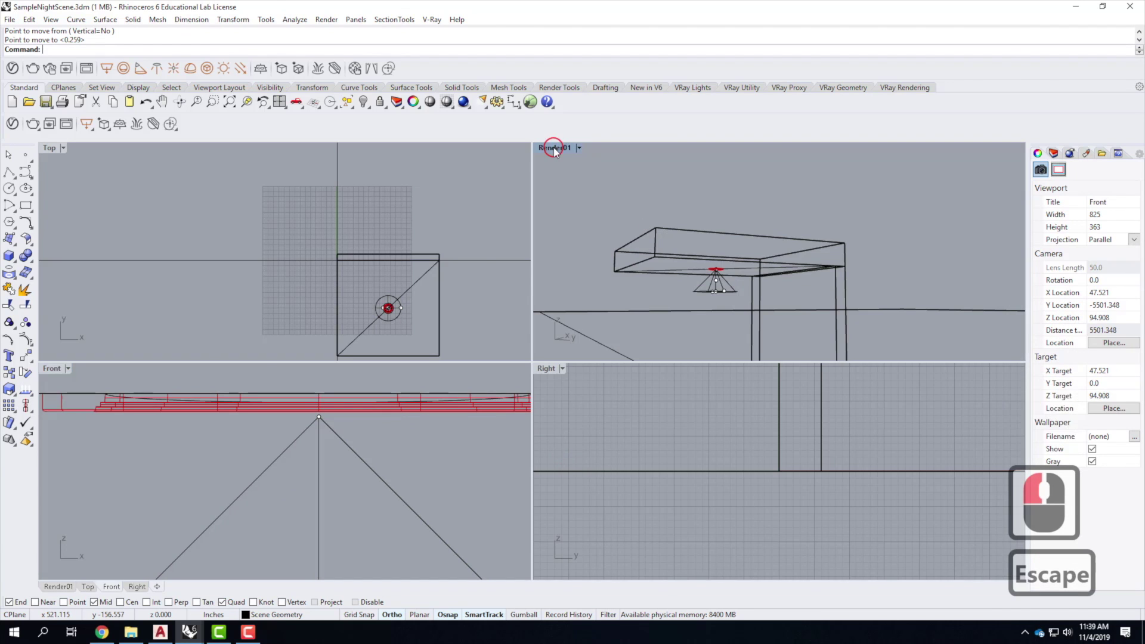
double_click(553, 147)
left_click(392, 429)
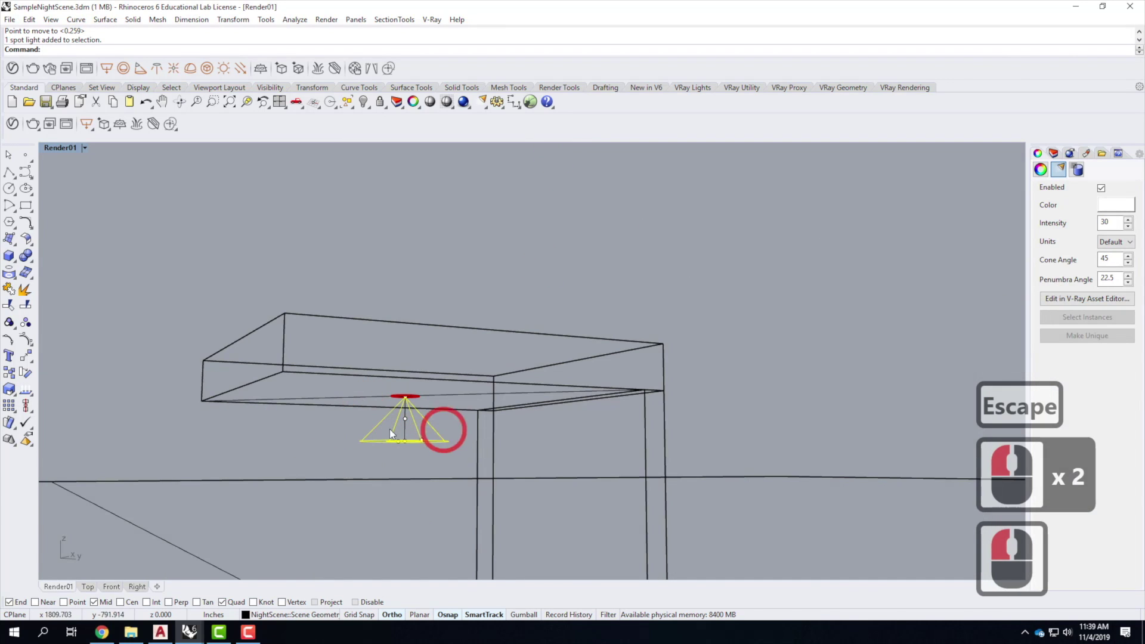
left_click(386, 449)
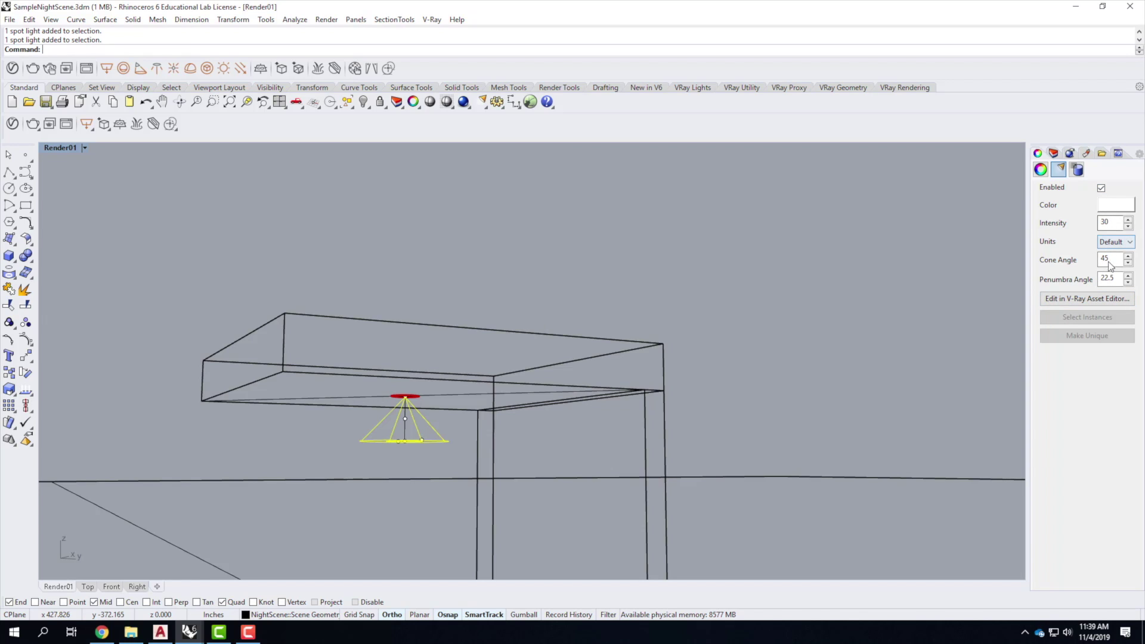
- Open the selected spotlight's full light settings in the V-Ray Asset Editor
left_click(1067, 300)
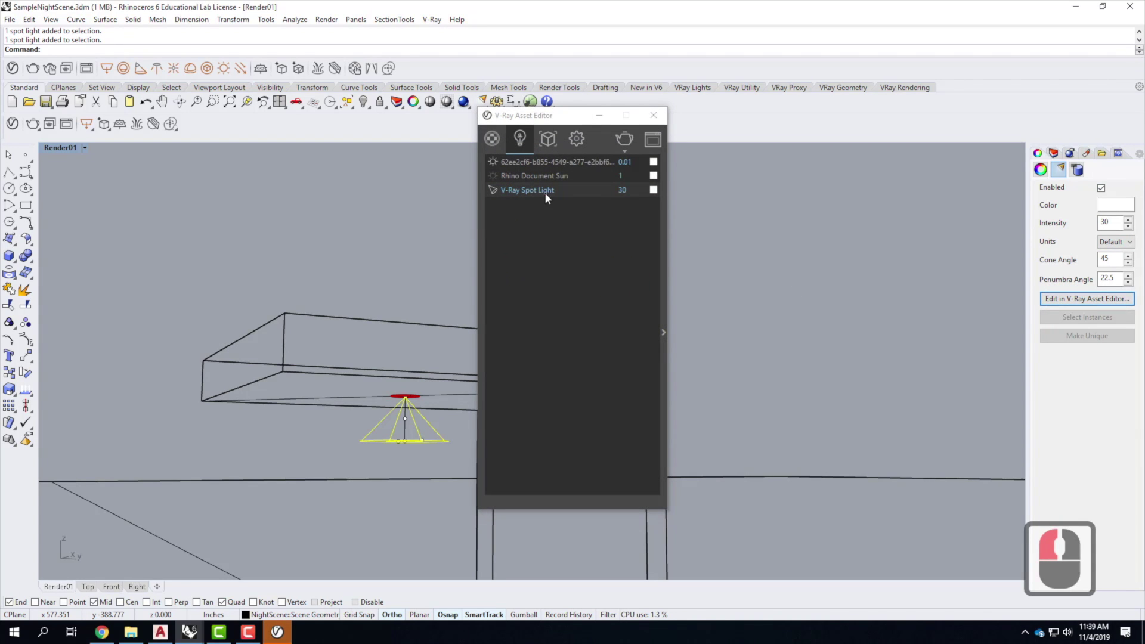
left_click(663, 333)
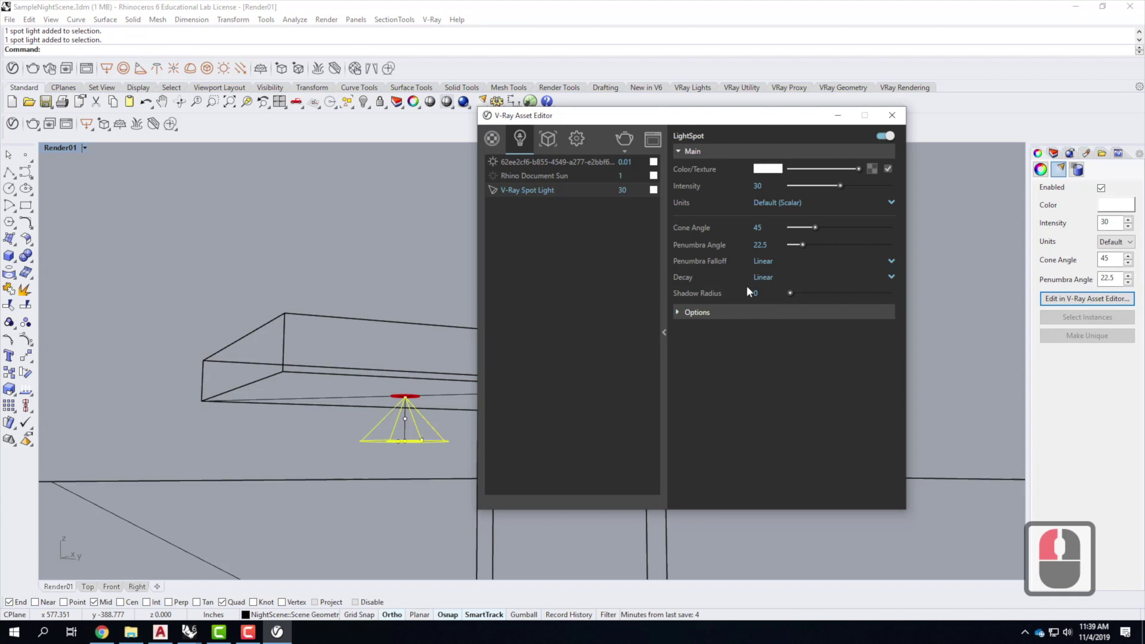
left_click_drag(739, 117, 590, 118)
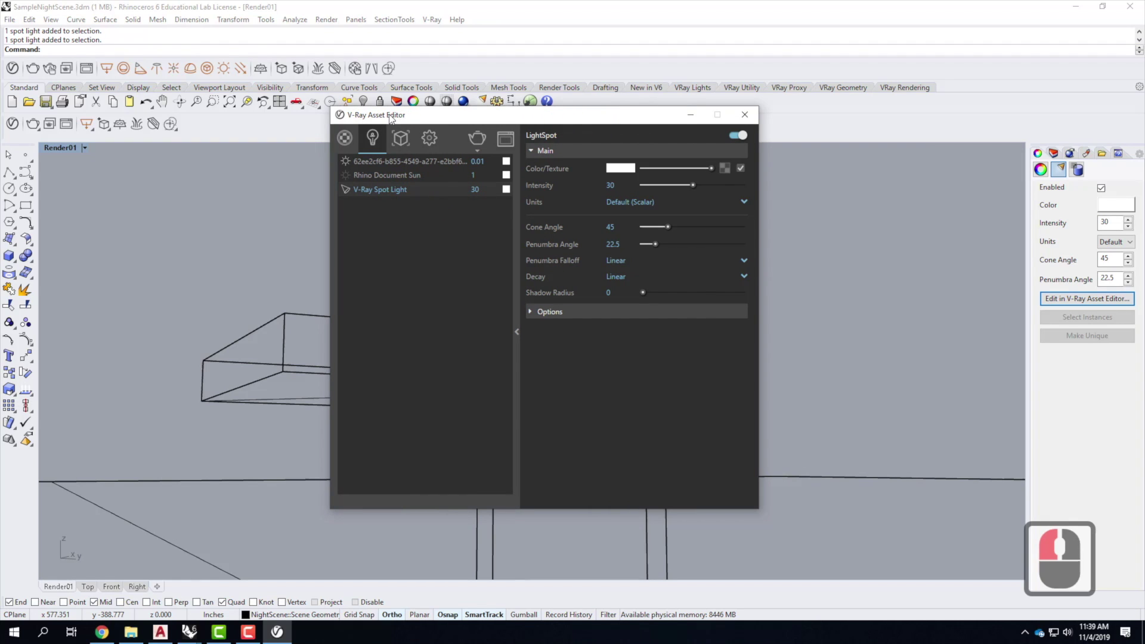
left_click(744, 114)
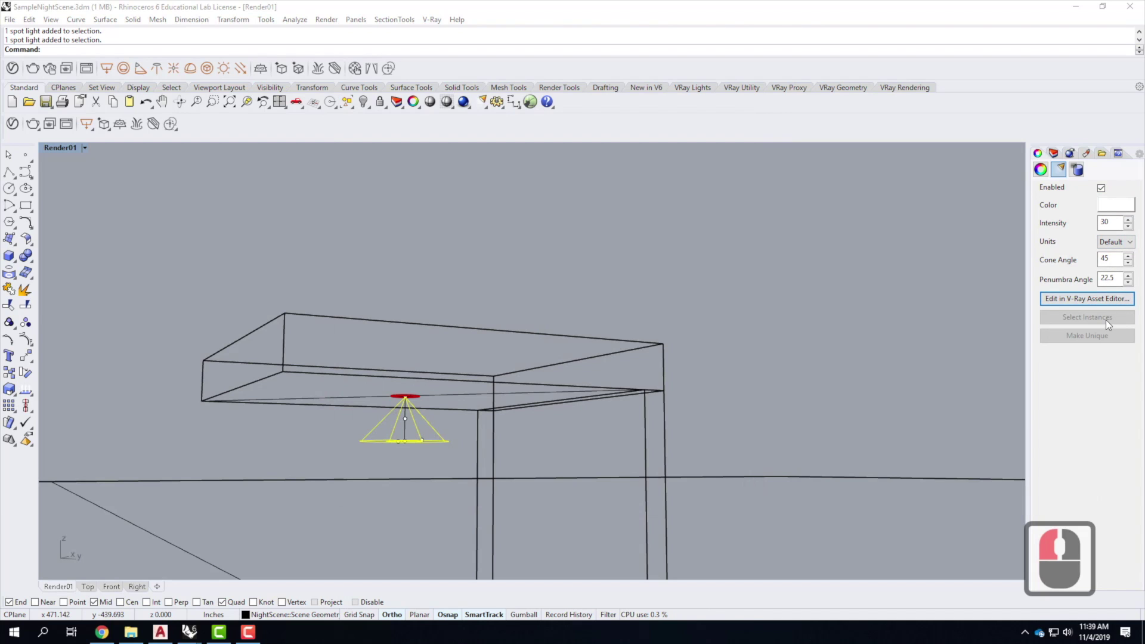
left_click(823, 234)
left_click(373, 442)
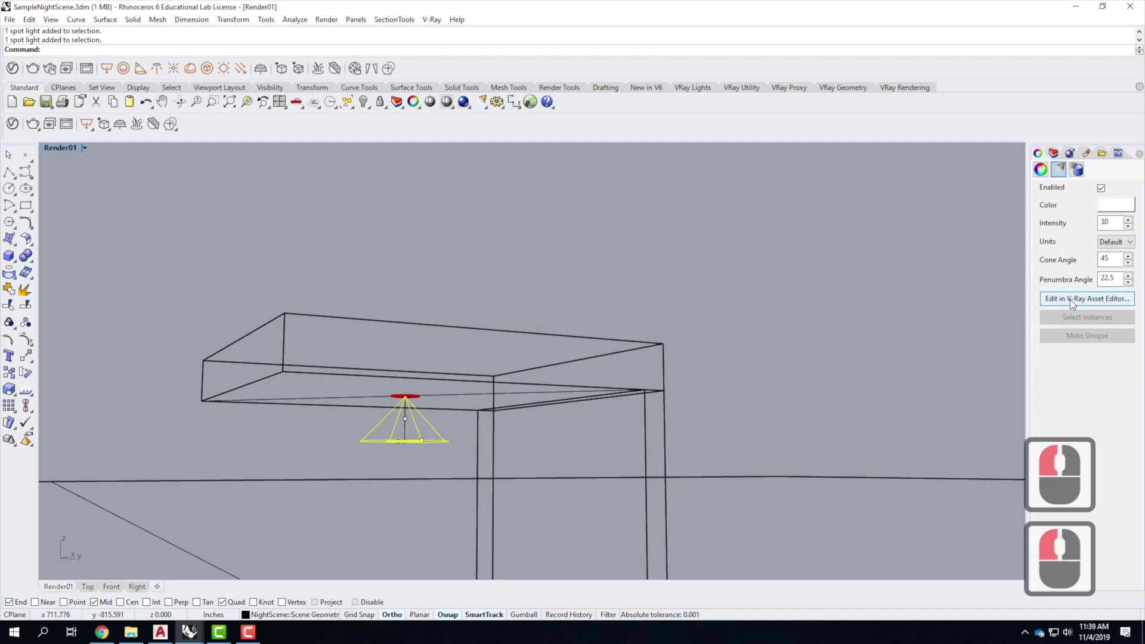
left_click(1069, 299)
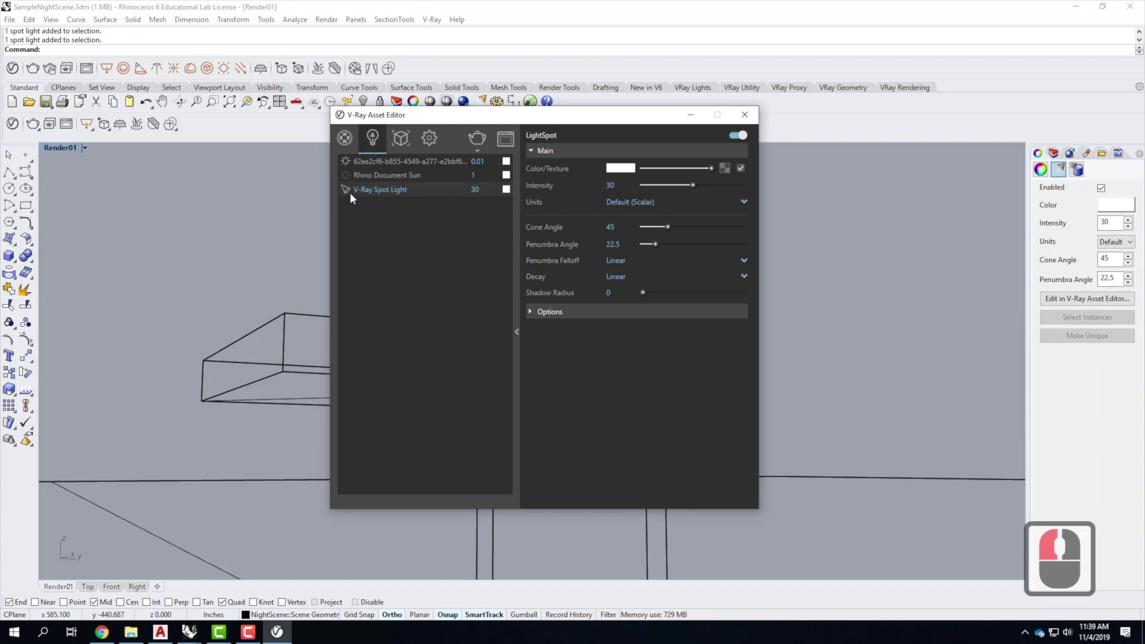
right_click(389, 191)
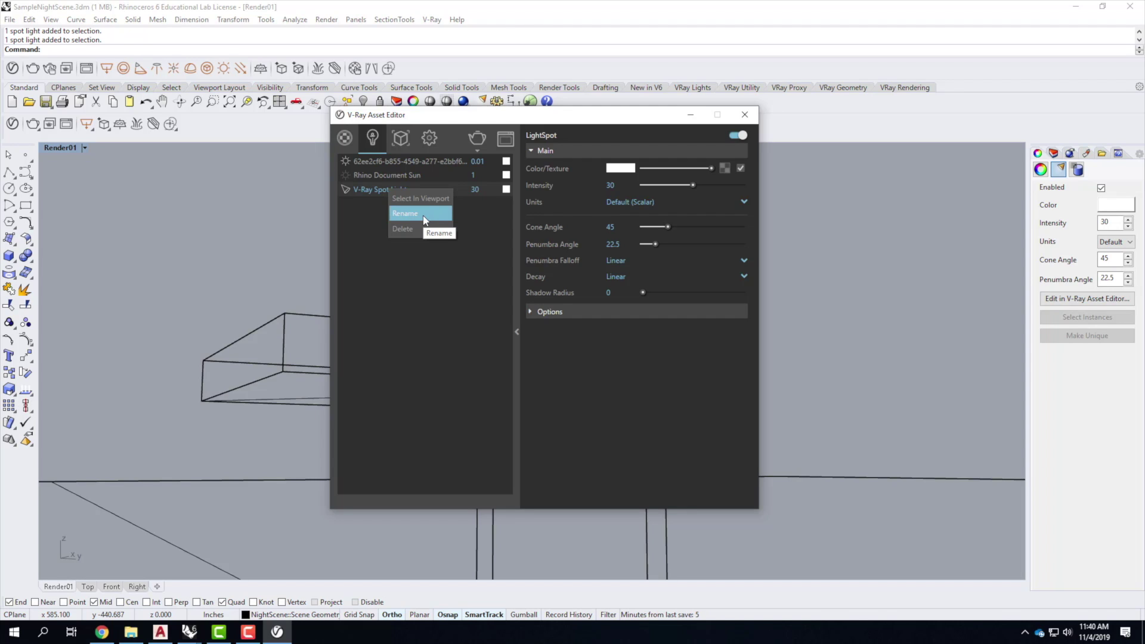
left_click(432, 274)
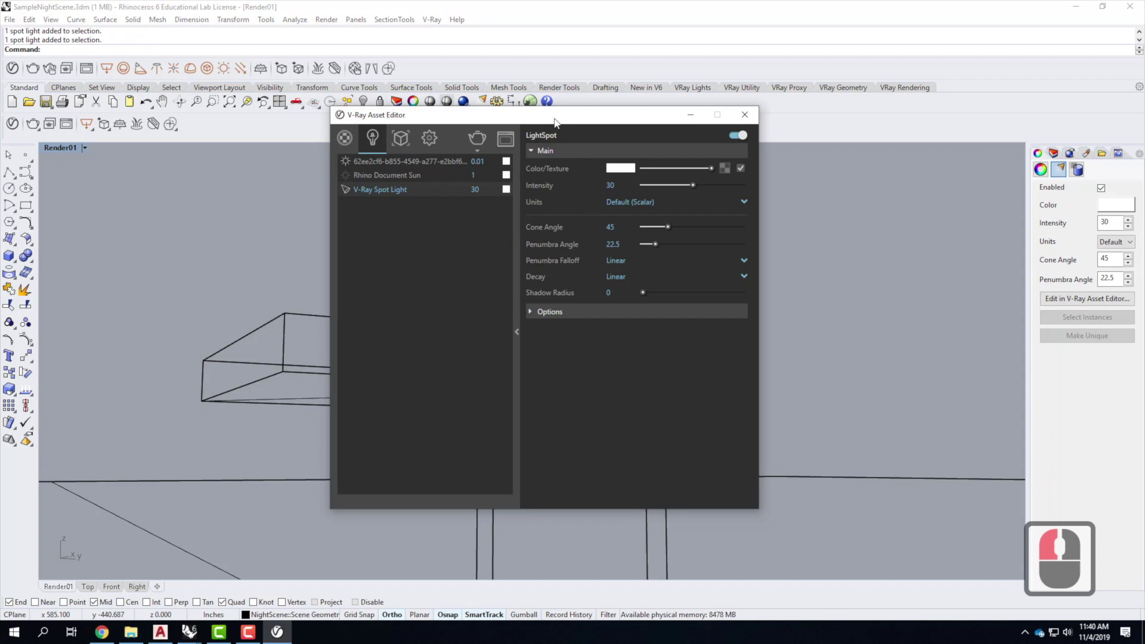
- Switch the spotlight's color picker to the 0 to 255 range and set a warm color of RGB 255, 214, 170
left_click(621, 168)
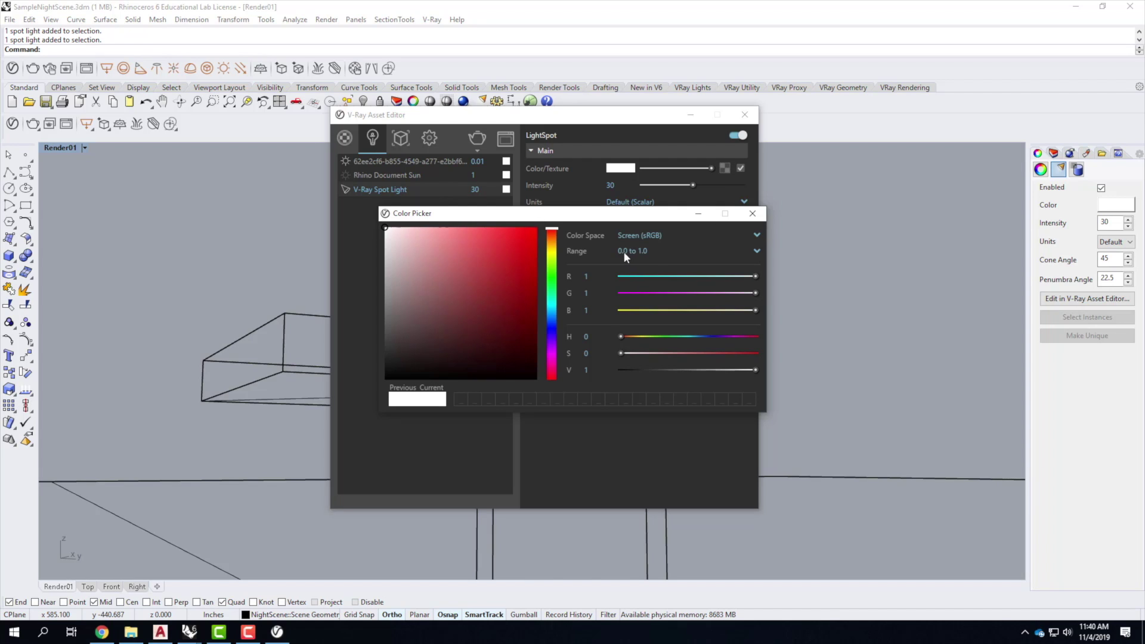
left_click(649, 249)
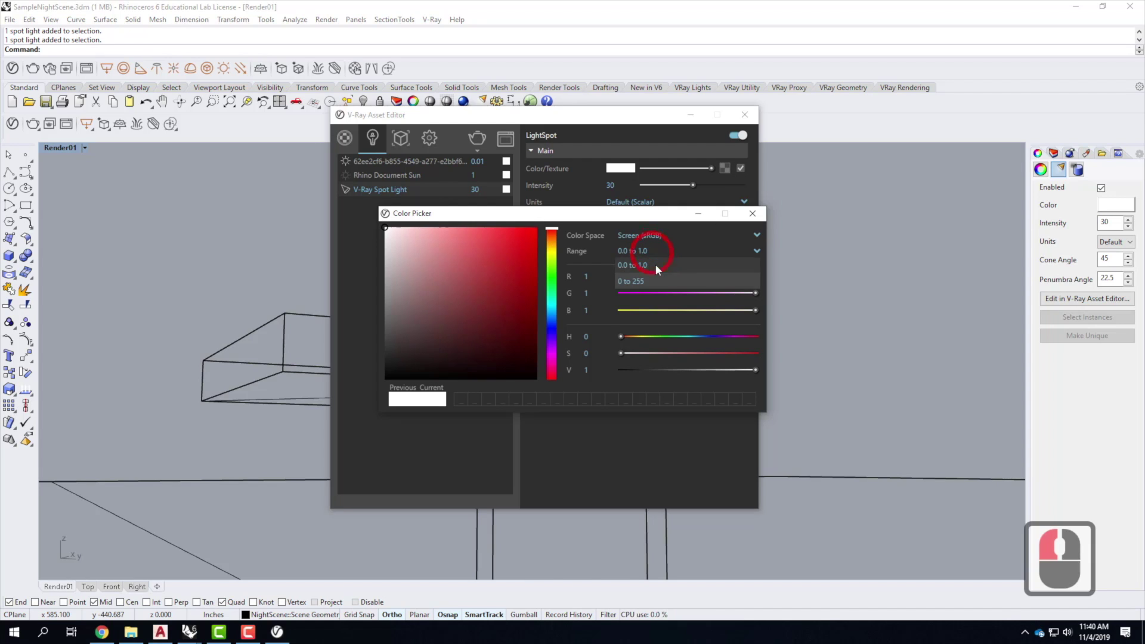
left_click(631, 281)
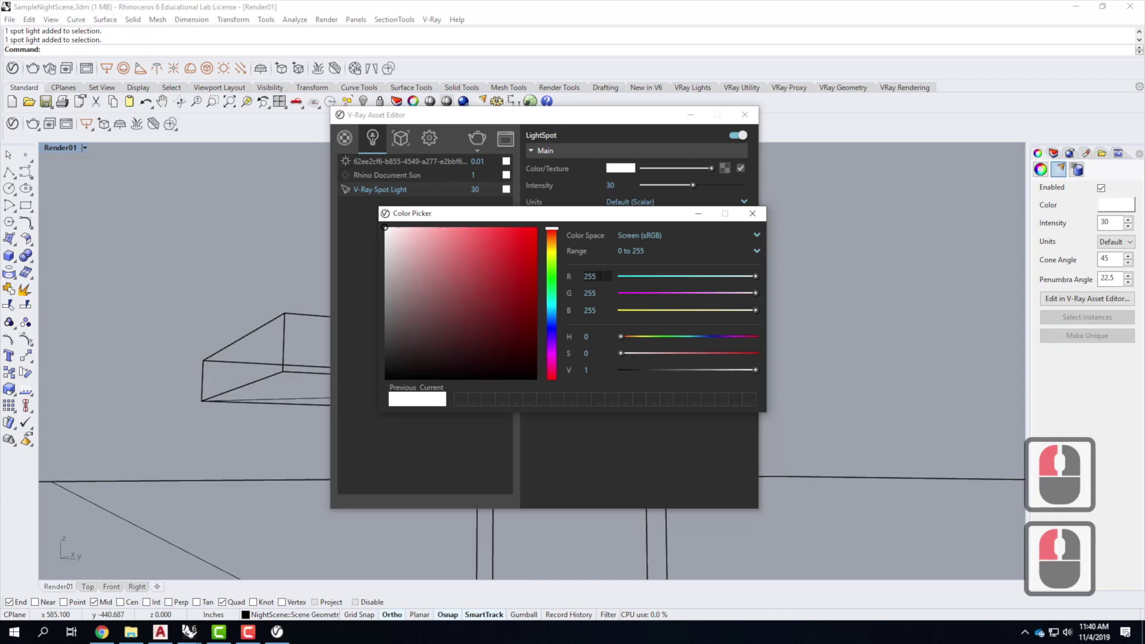
left_click(574, 293)
type("214")
key("Tab")
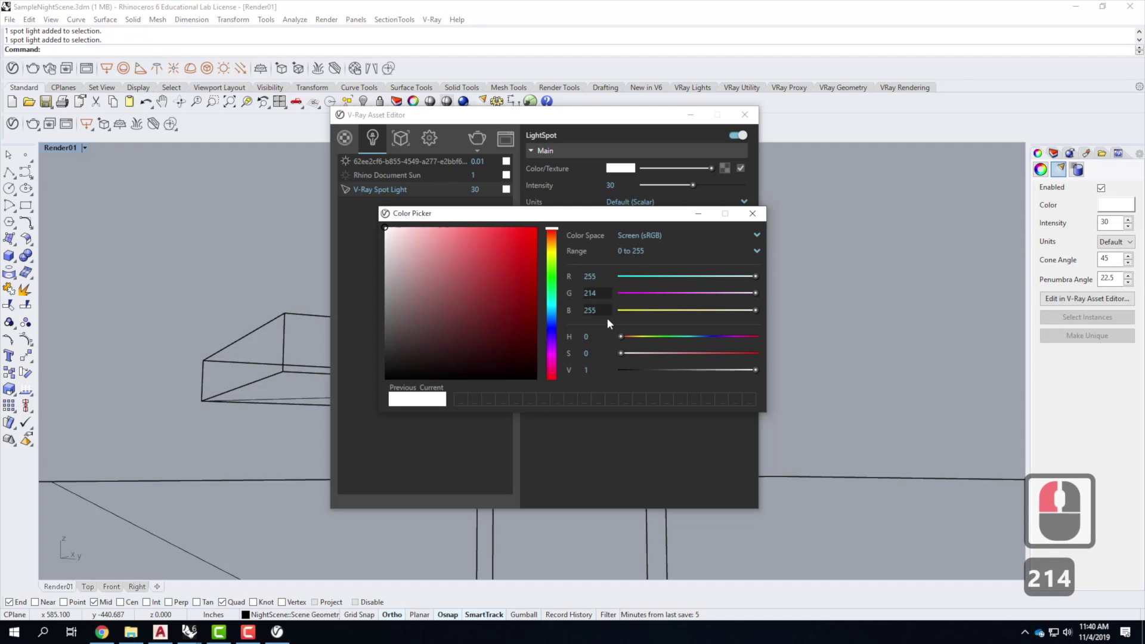
left_click(516, 291)
type("170")
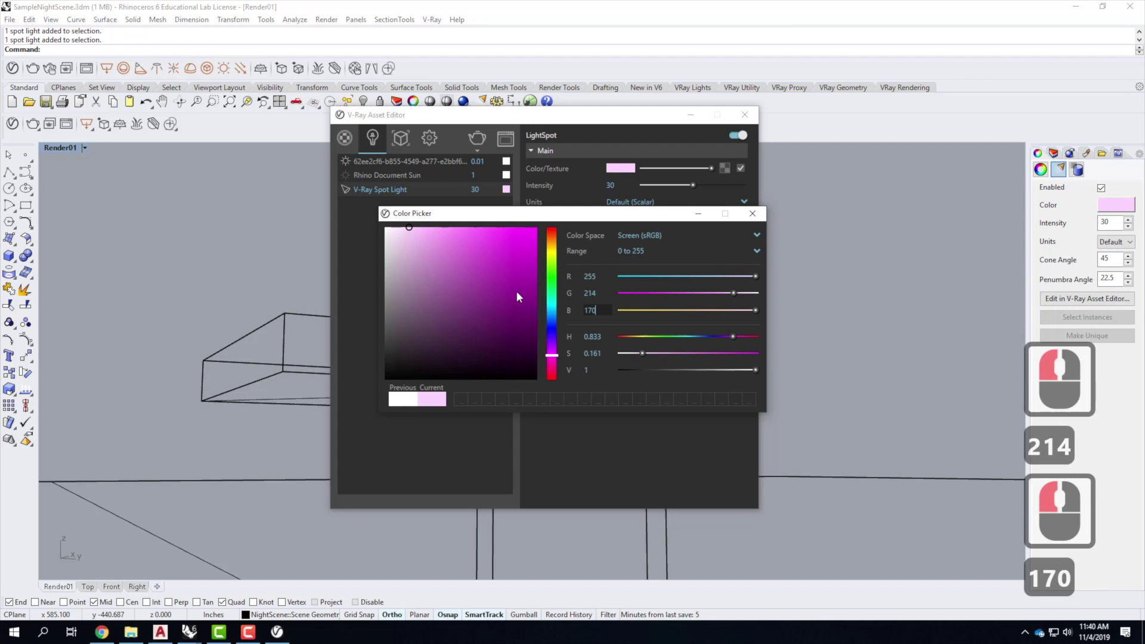
left_click(596, 296)
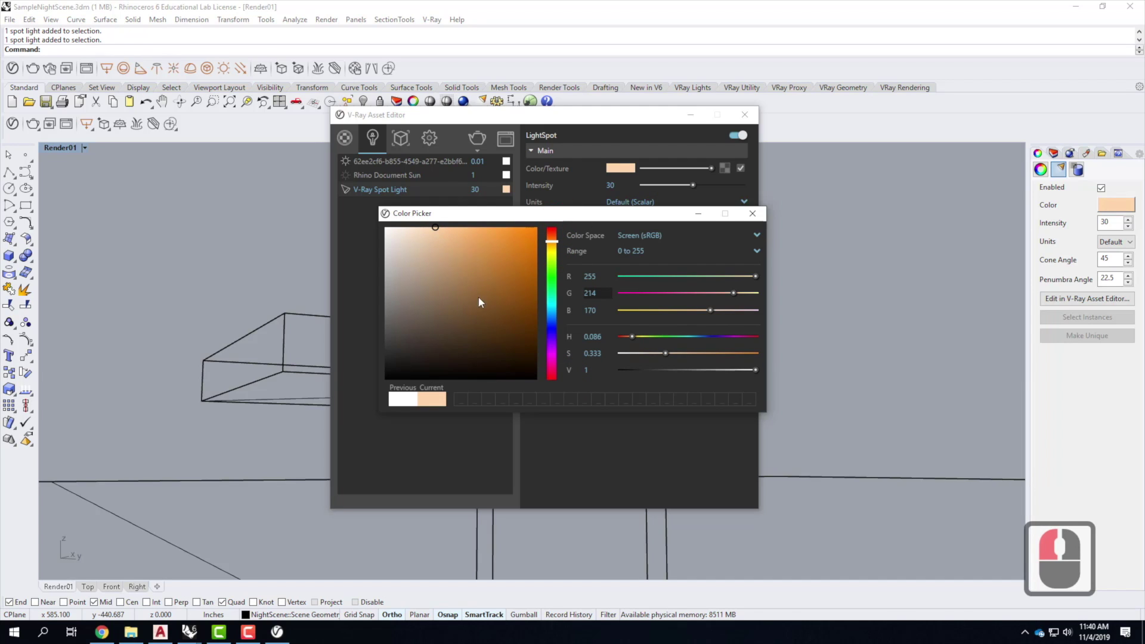
left_click(752, 213)
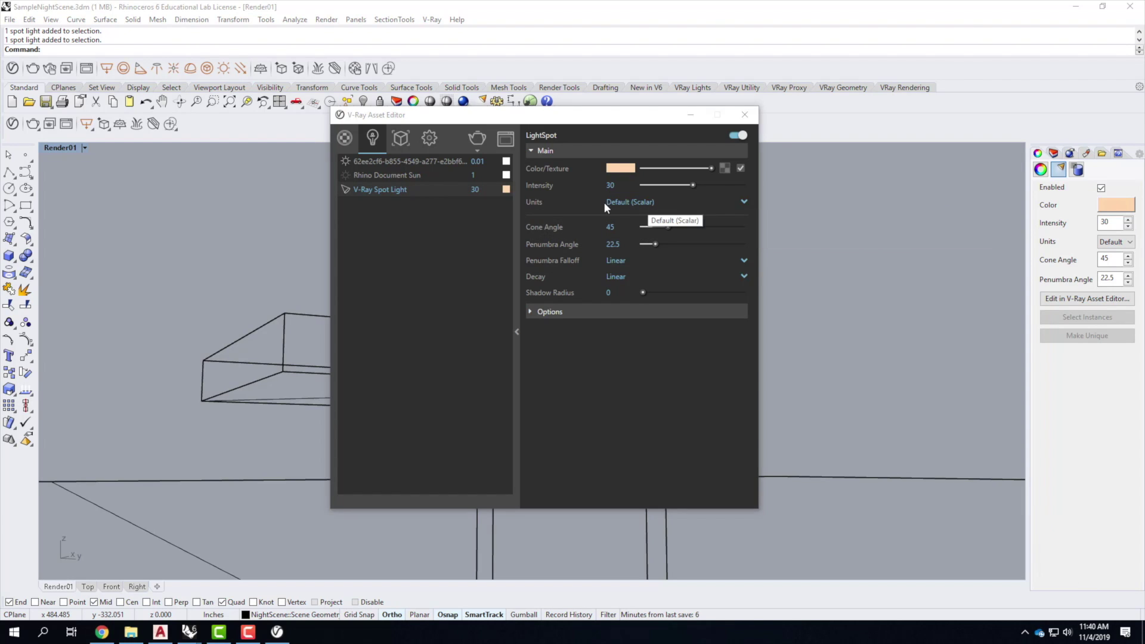
- Set the spotlight's units to Radiant power (W) and its intensity to 60
left_click(744, 201)
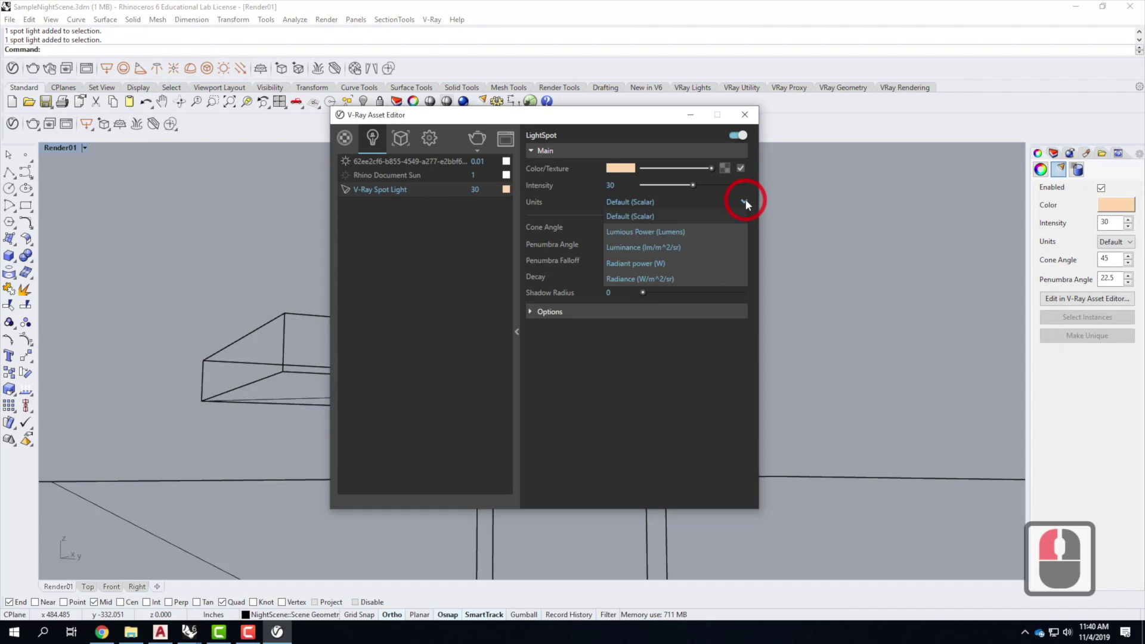
left_click(661, 264)
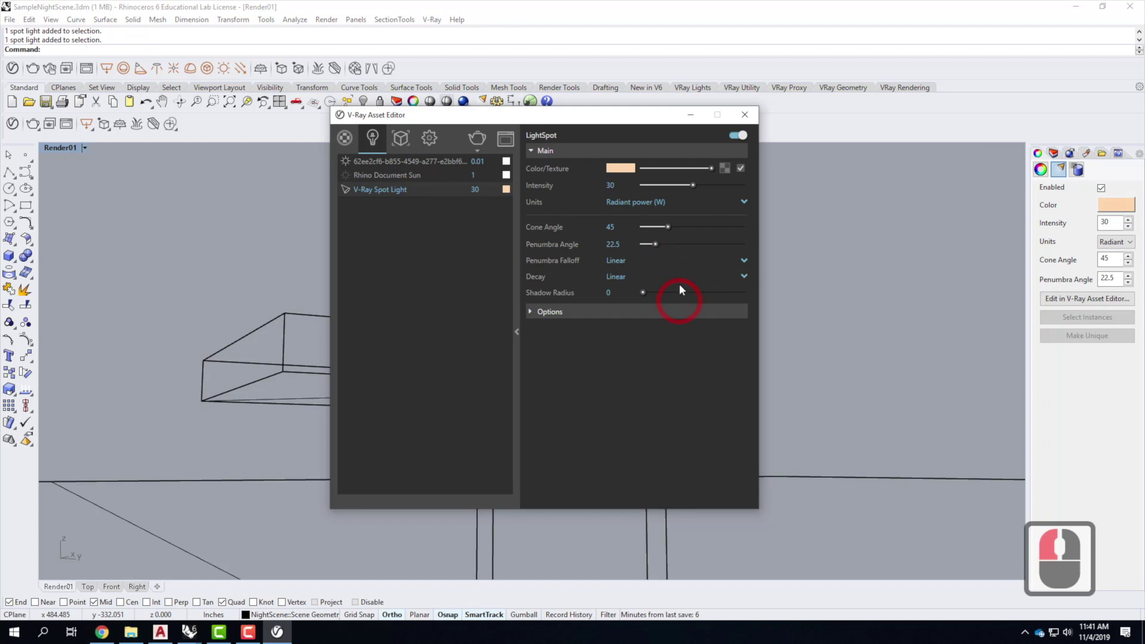
left_click(631, 185)
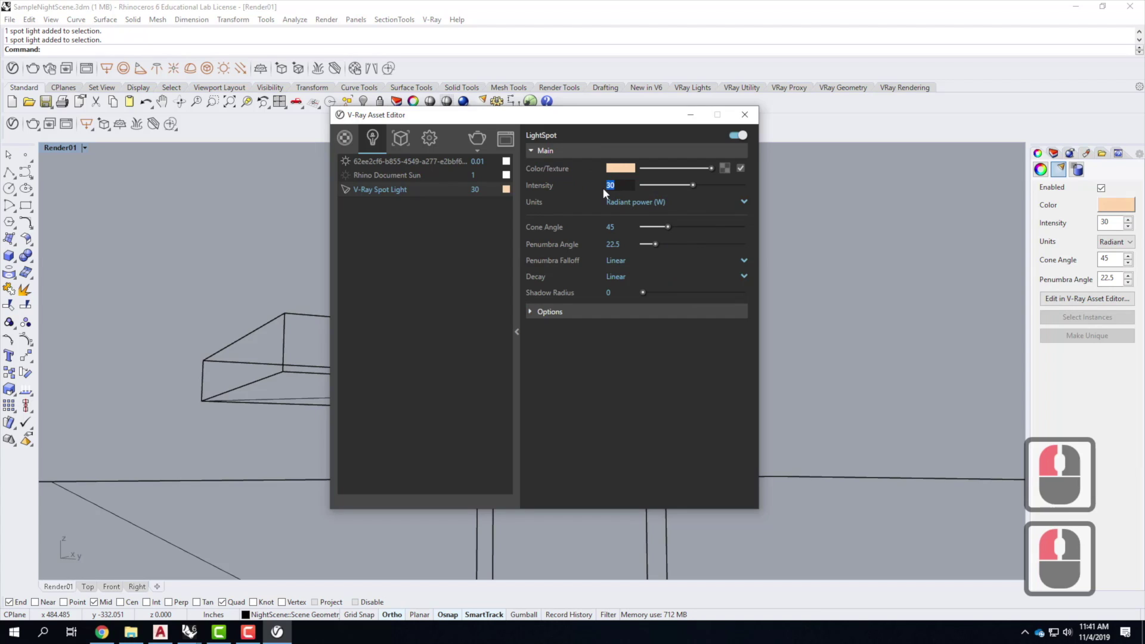
type("60")
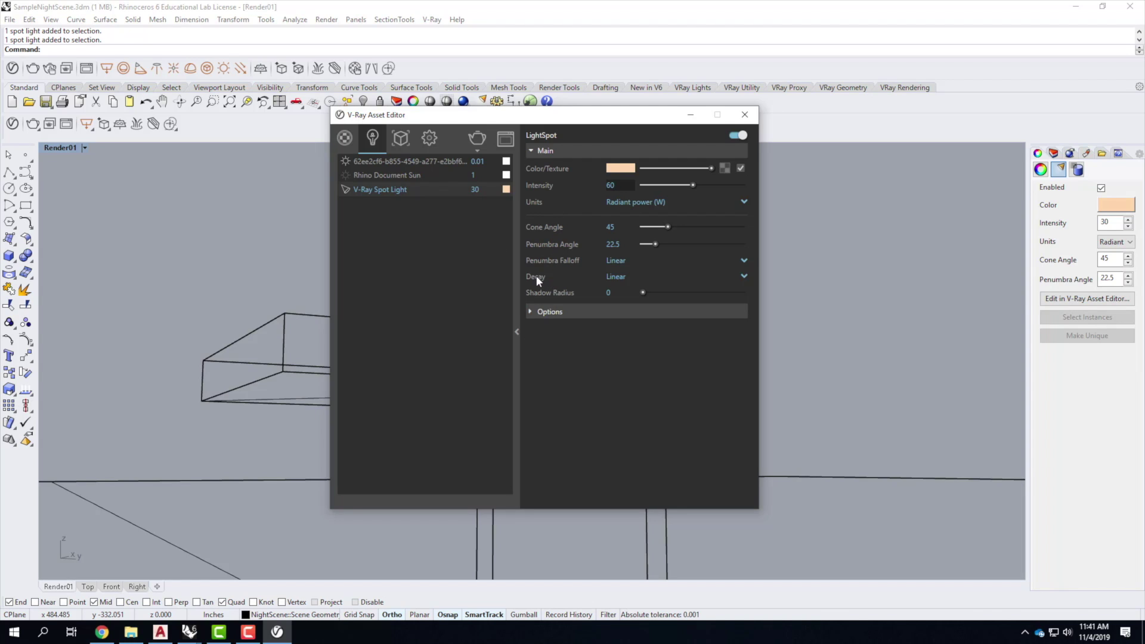
- Set the spotlight's decay to Inverse Square and close the V-Ray Asset Editor
left_click(744, 277)
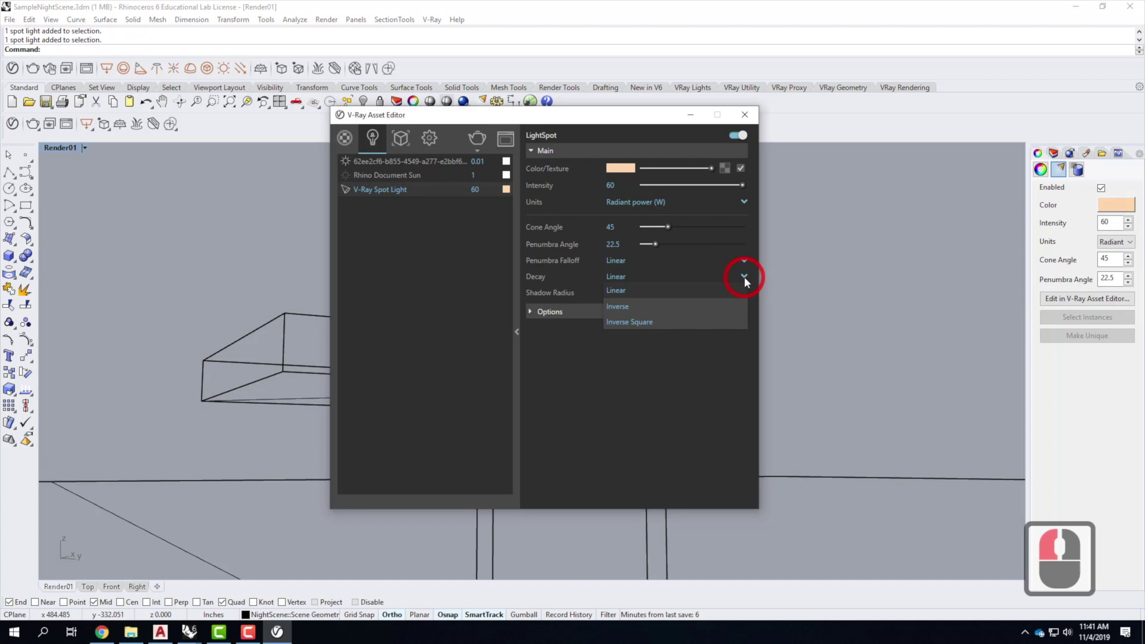
left_click(641, 321)
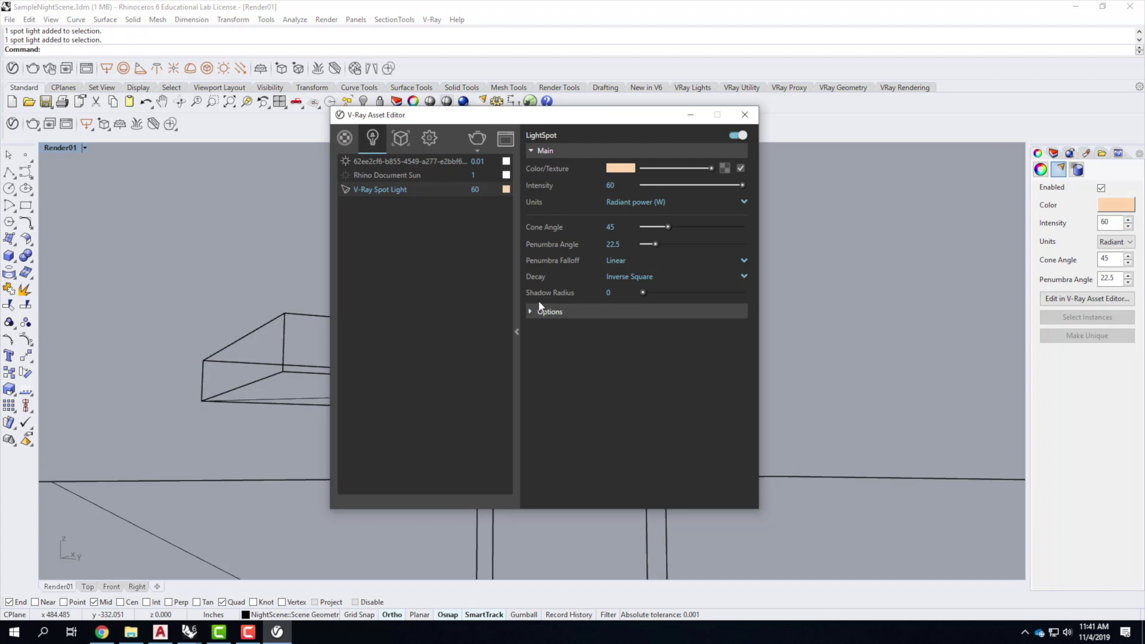
left_click(517, 331)
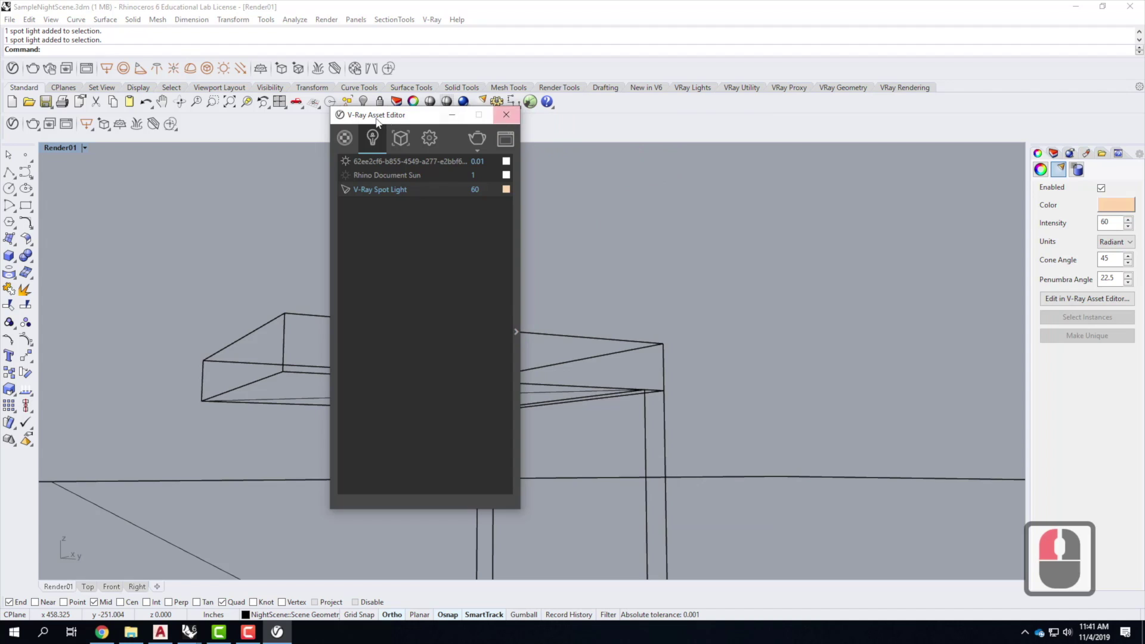
left_click(516, 126)
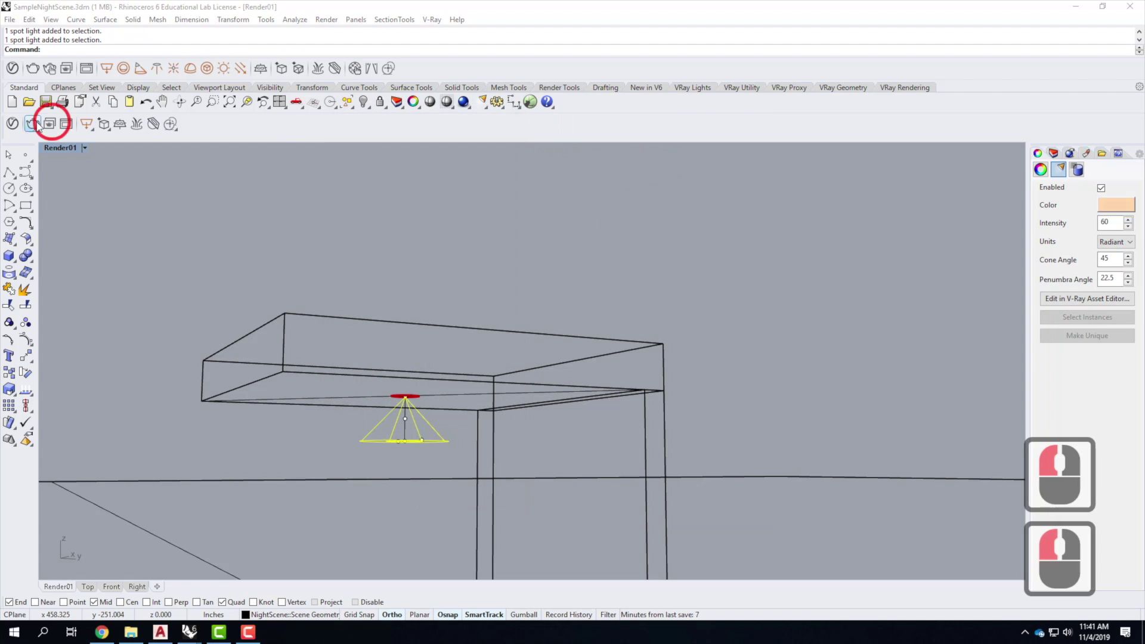
- Restore the saved Render01 view in the perspective viewport
left_click(81, 147)
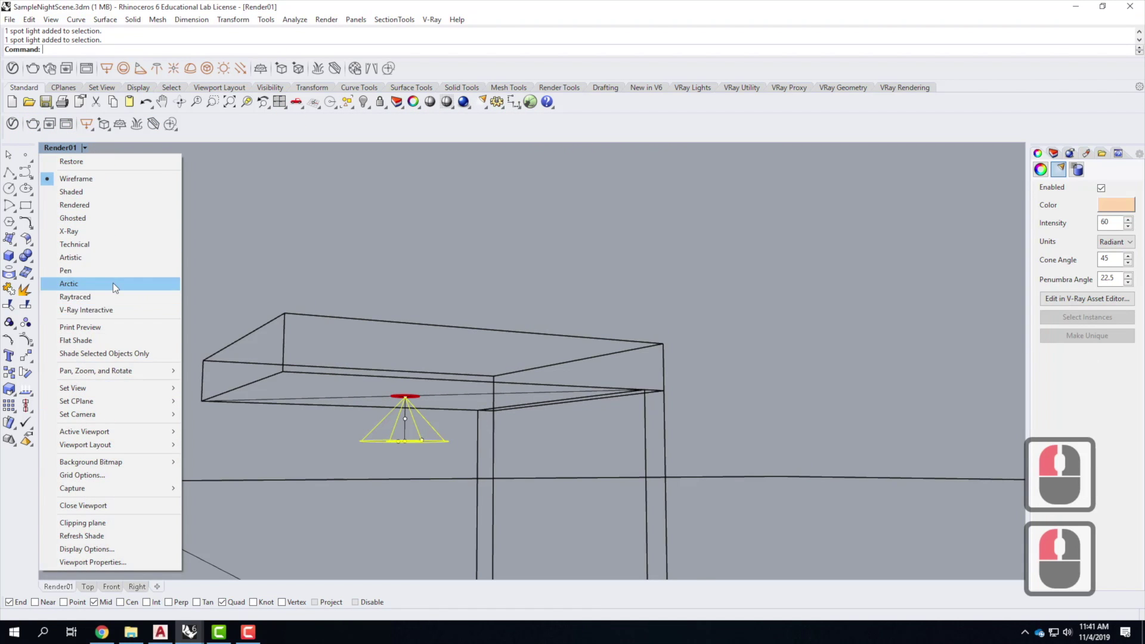
mouse_move(123, 387)
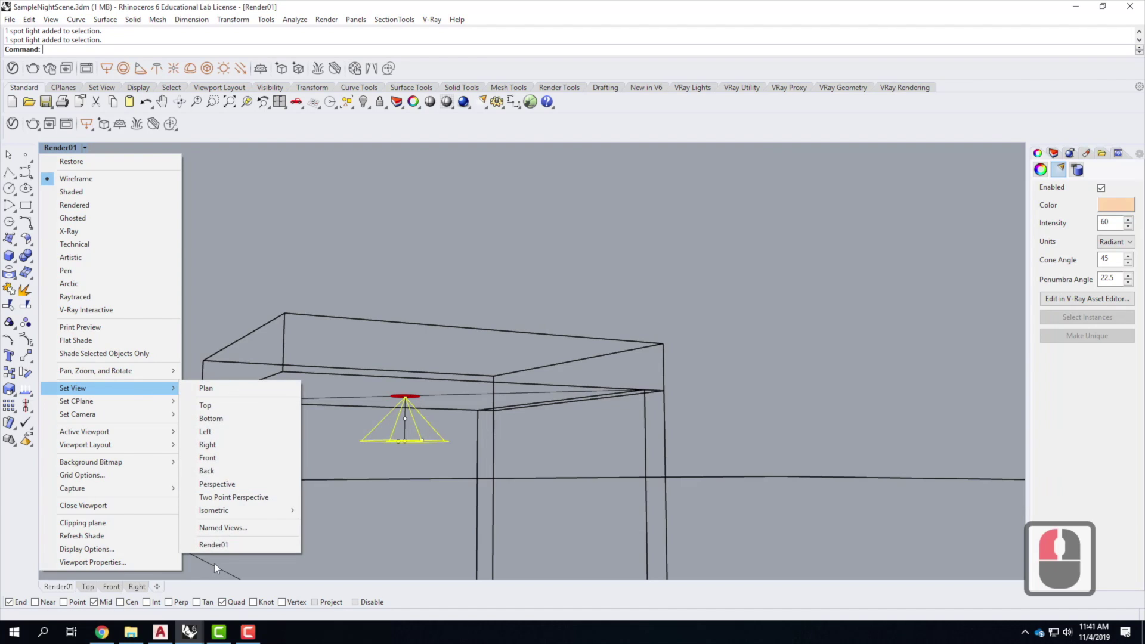
left_click(218, 544)
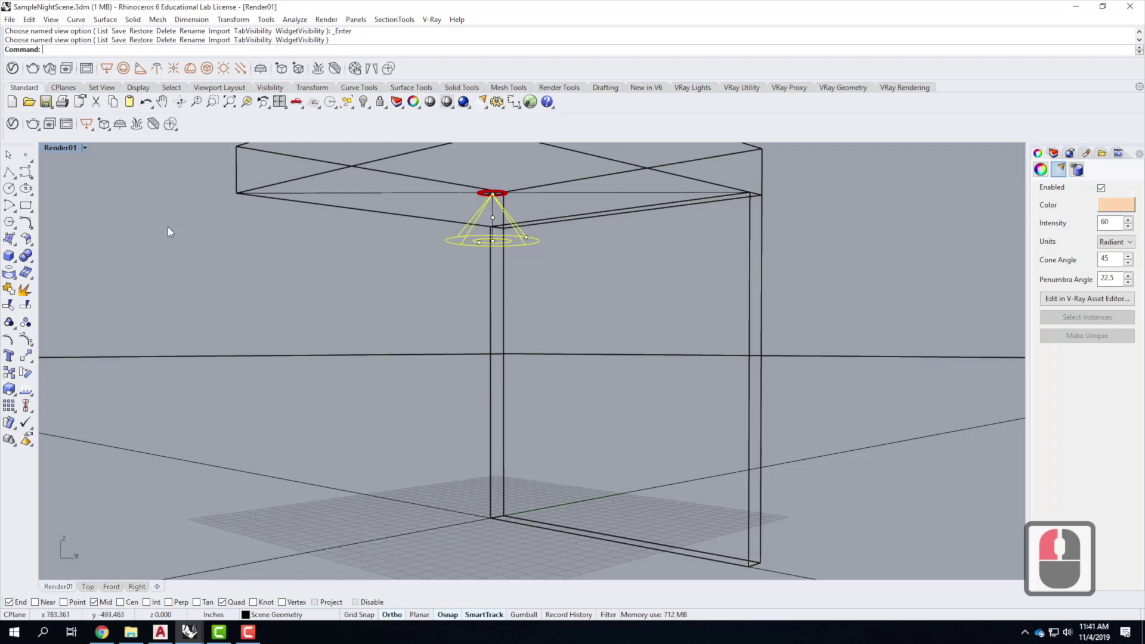
- Render the Render01 view with V-Ray, inspect the spotlight's effect in the frame buffer, and minimize the frame buffer
left_click(464, 102)
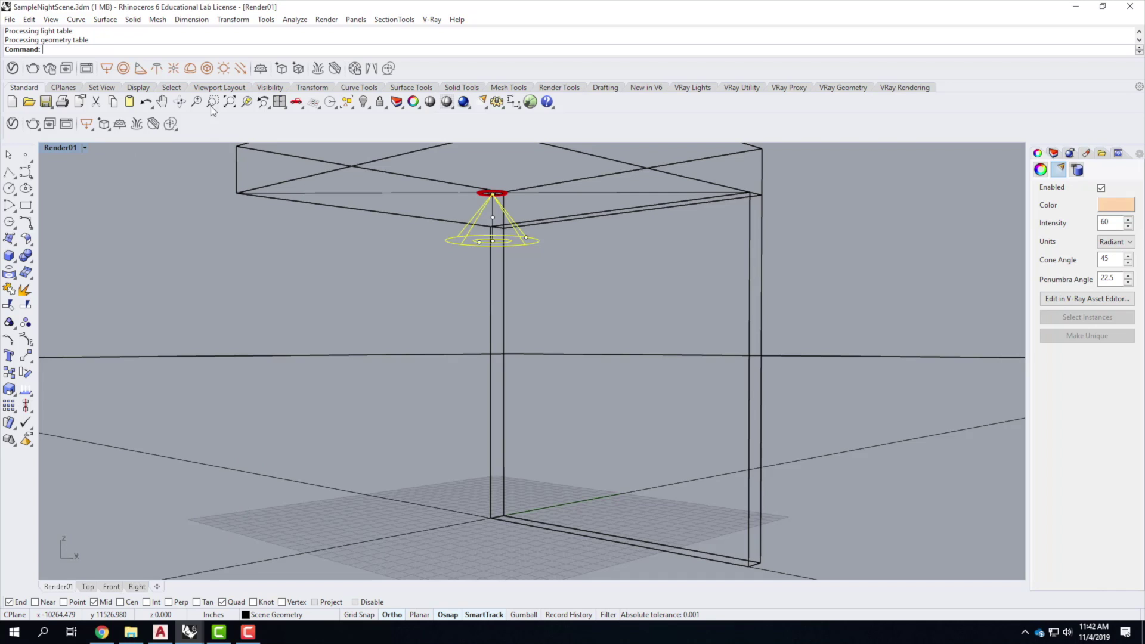
left_click(12, 124)
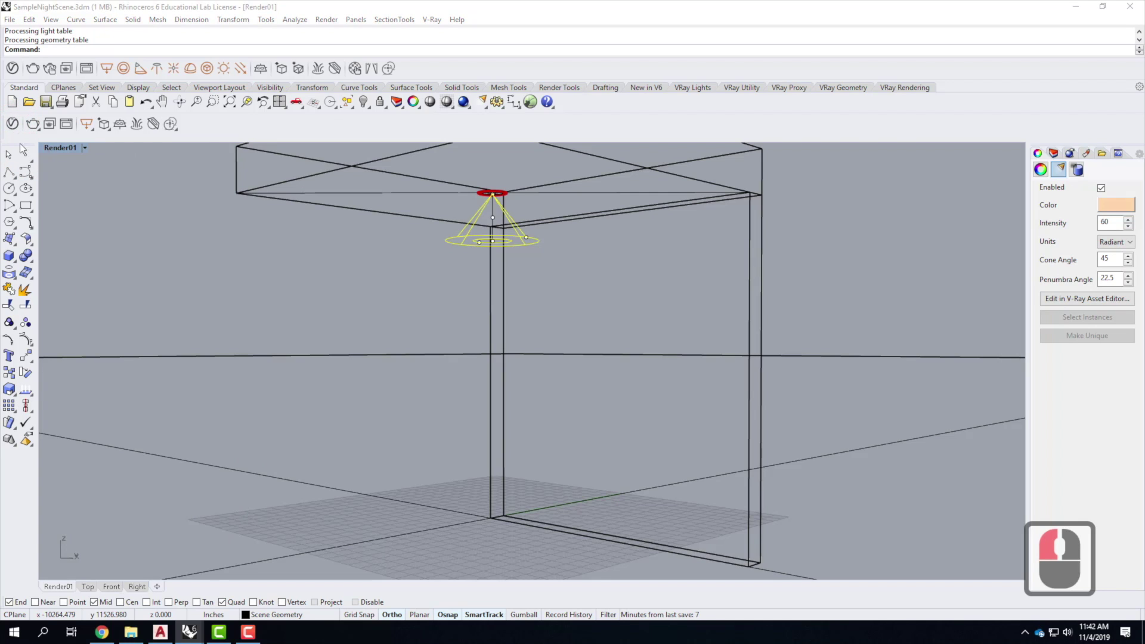
left_click(66, 124)
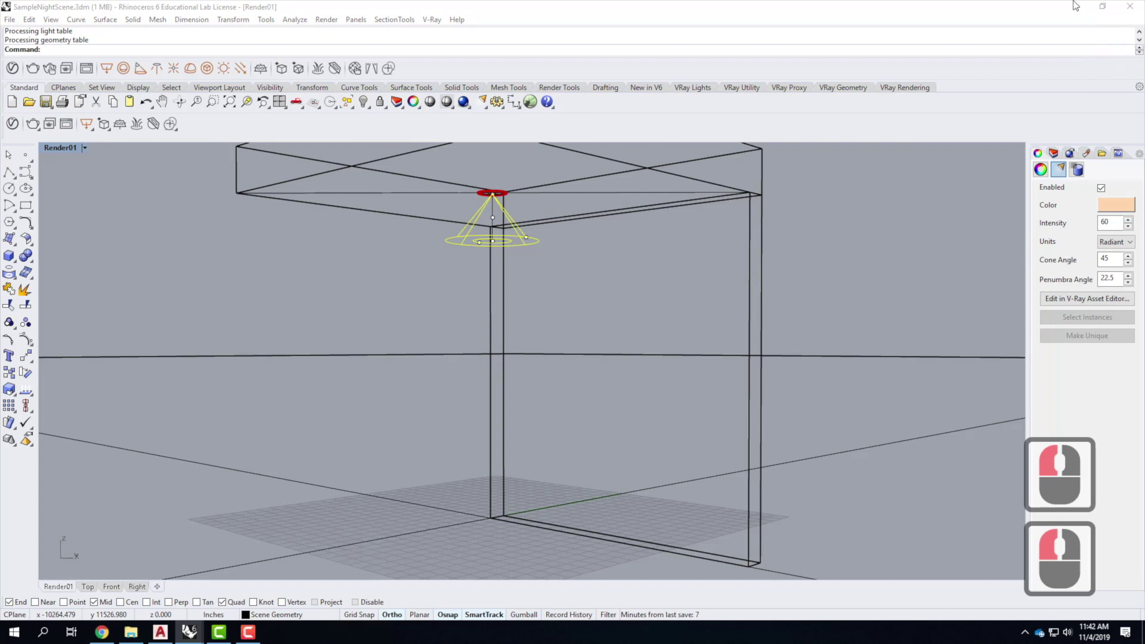
left_click(826, 373)
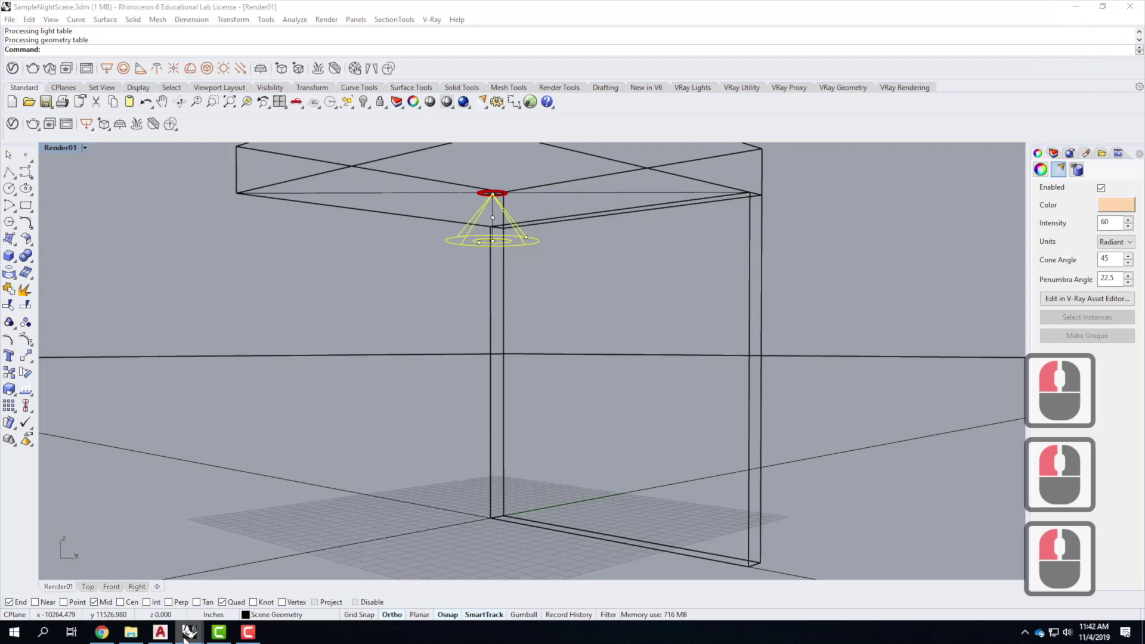
mouse_move(187, 633)
left_click(306, 605)
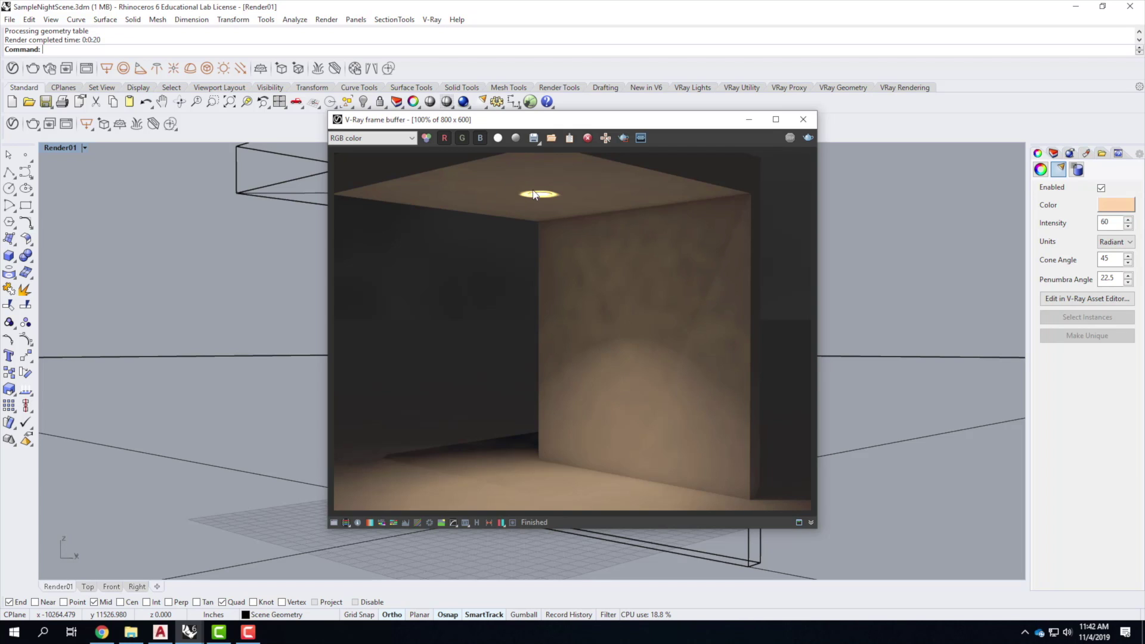
left_click(749, 119)
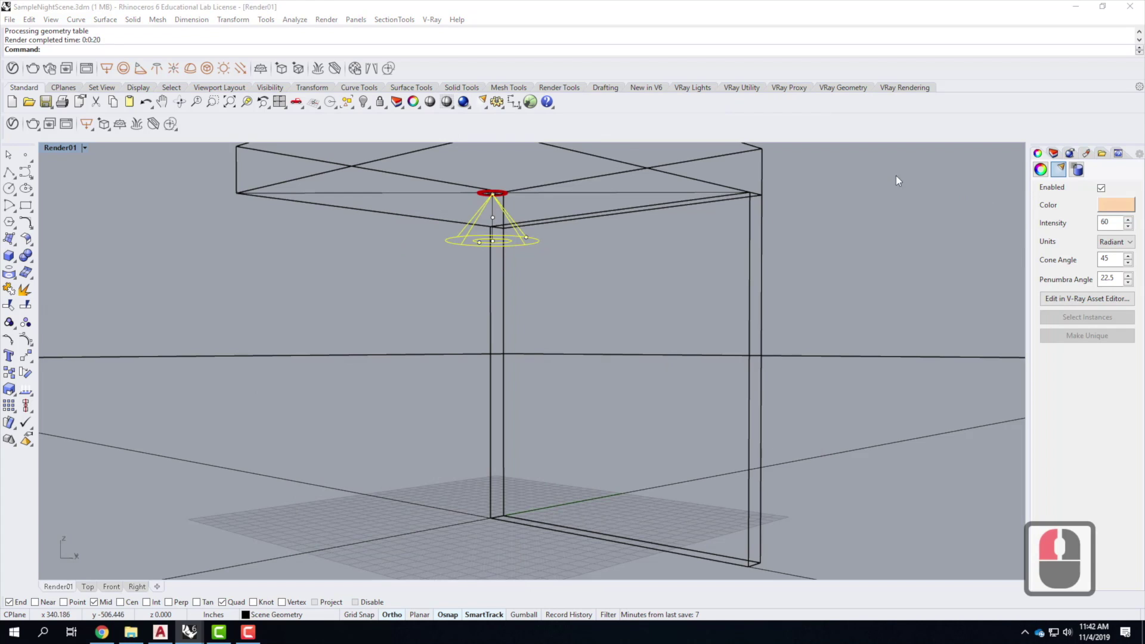
- Raise the selected spotlight's intensity to 120 in the V-Ray Asset Editor and close the editor
left_click(1107, 298)
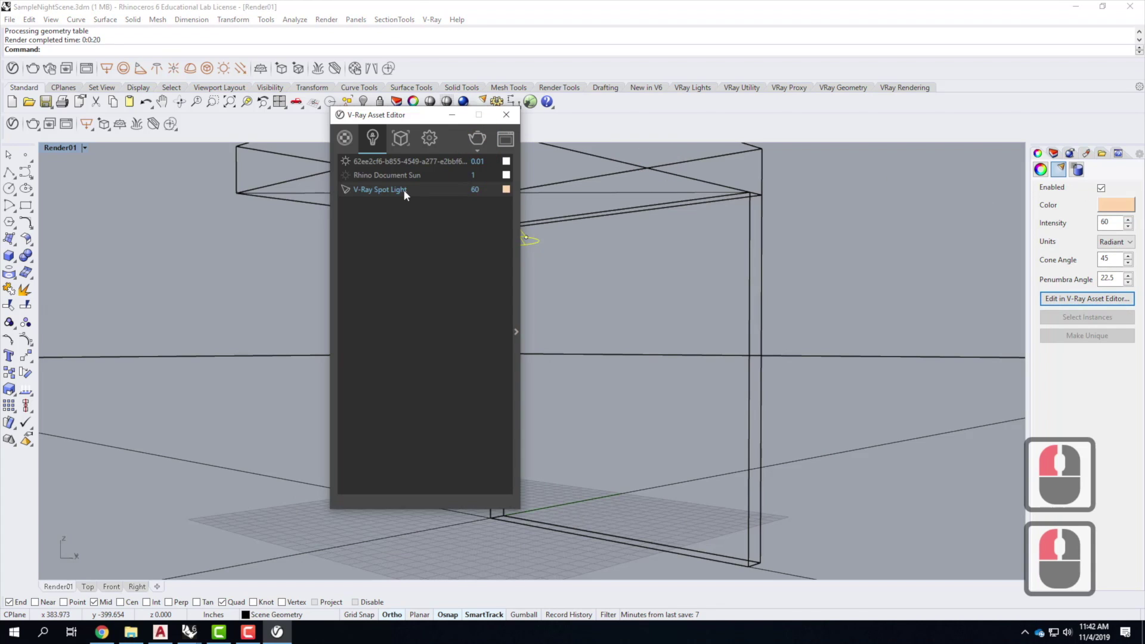
left_click(518, 325)
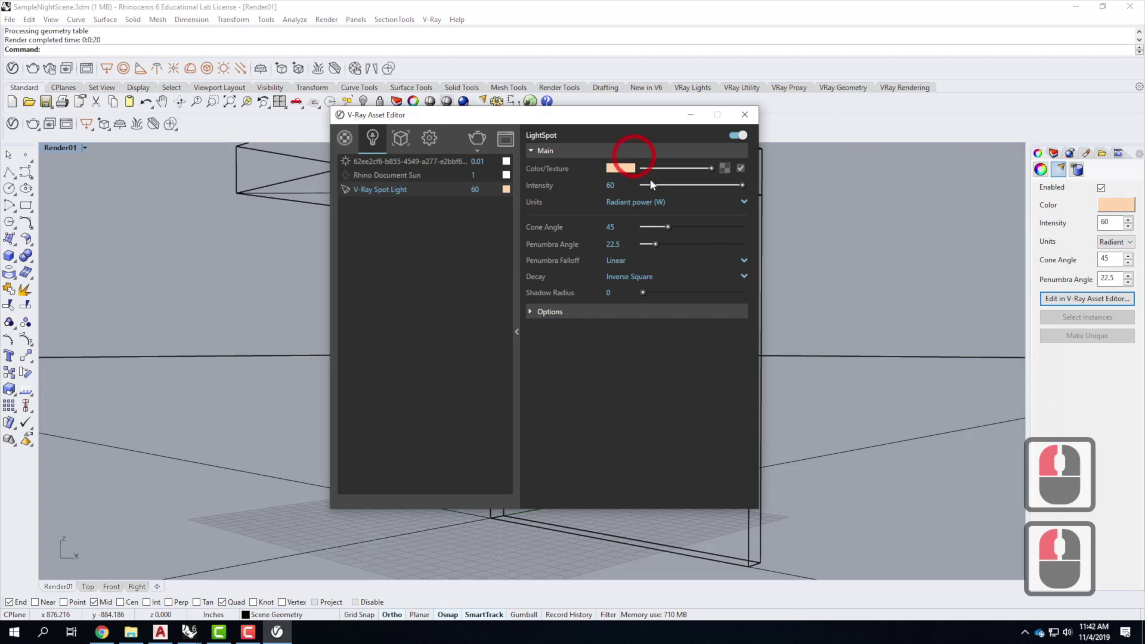
left_click(914, 176)
type("120")
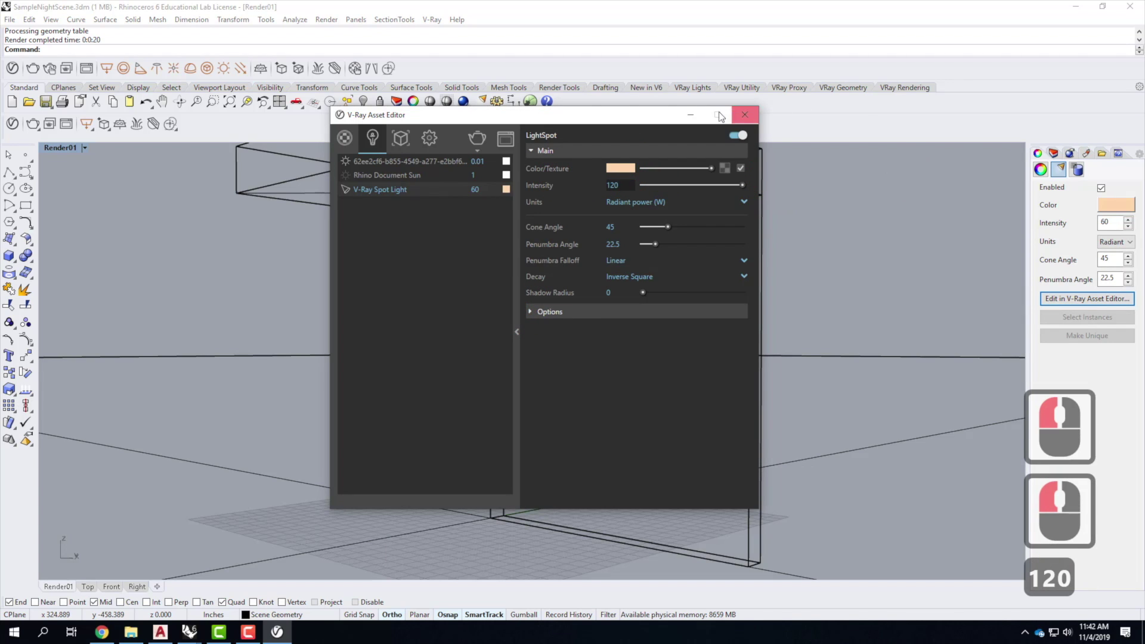
left_click(743, 114)
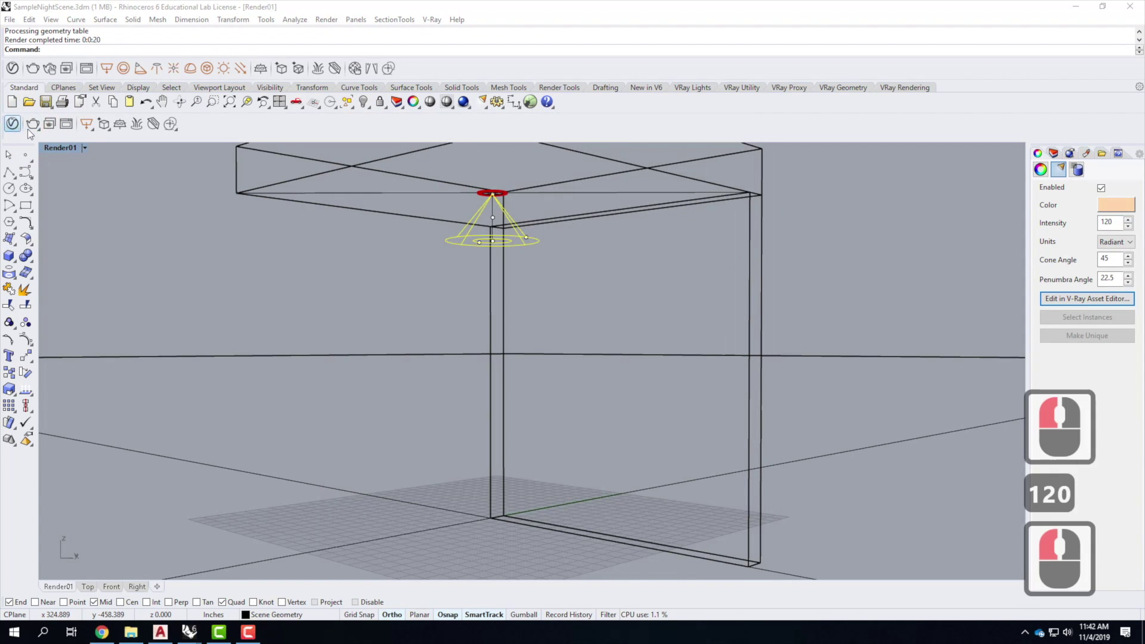
- Render the scene again to check the brighter spotlight in the frame buffer, and minimize the V-Ray windows
left_click(13, 124)
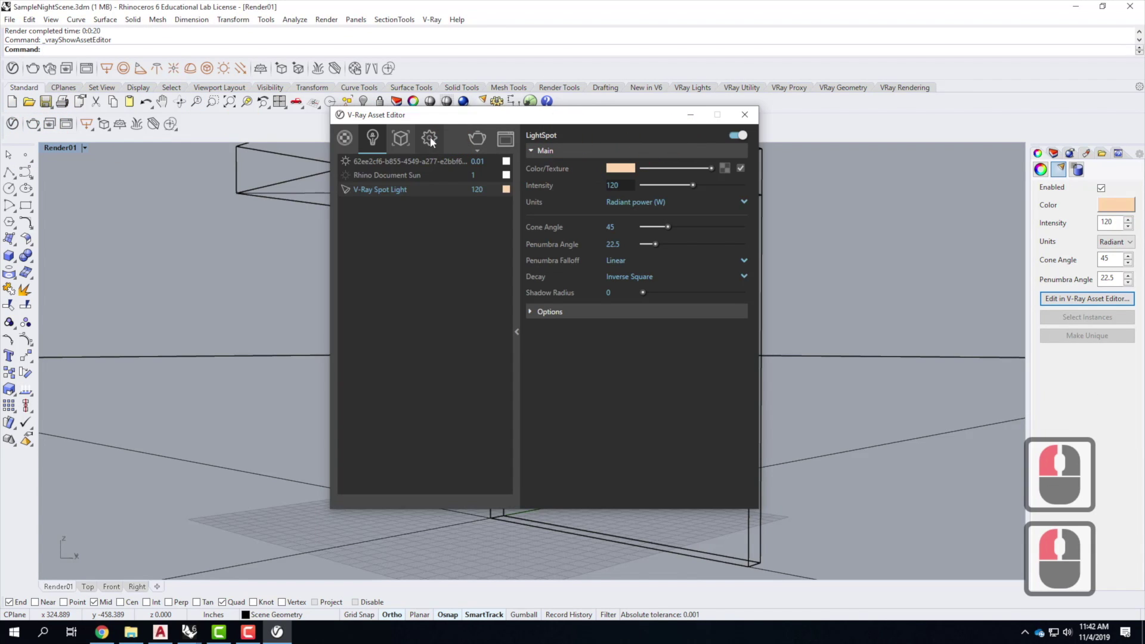
left_click(478, 138)
left_click(504, 140)
left_click(188, 631)
left_click(316, 572)
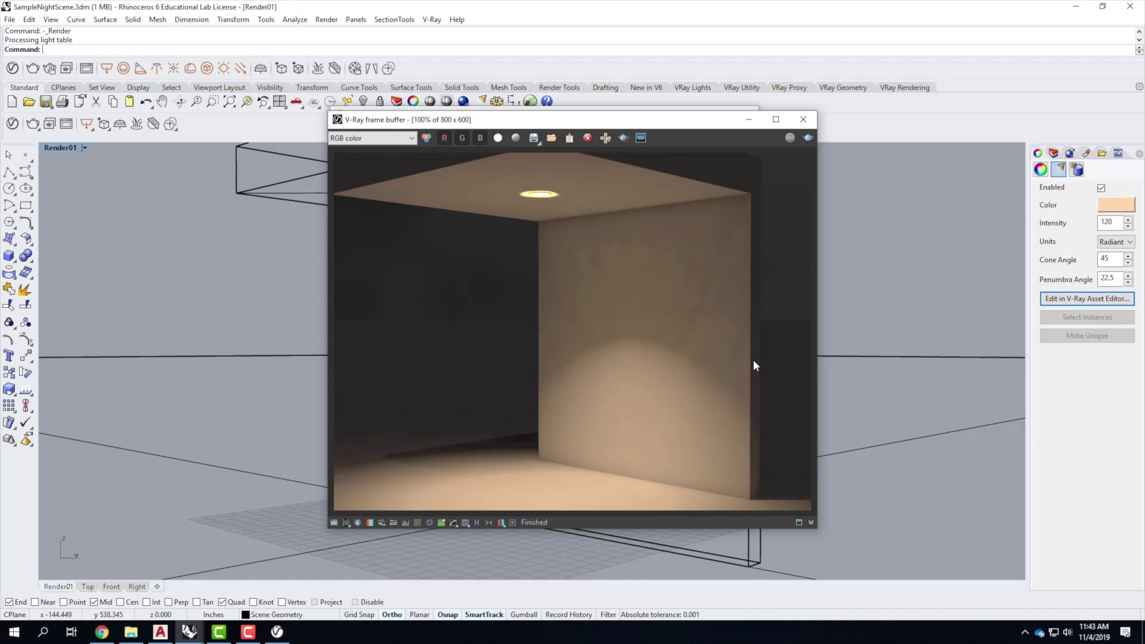
left_click(749, 122)
left_click_drag(626, 116, 893, 210)
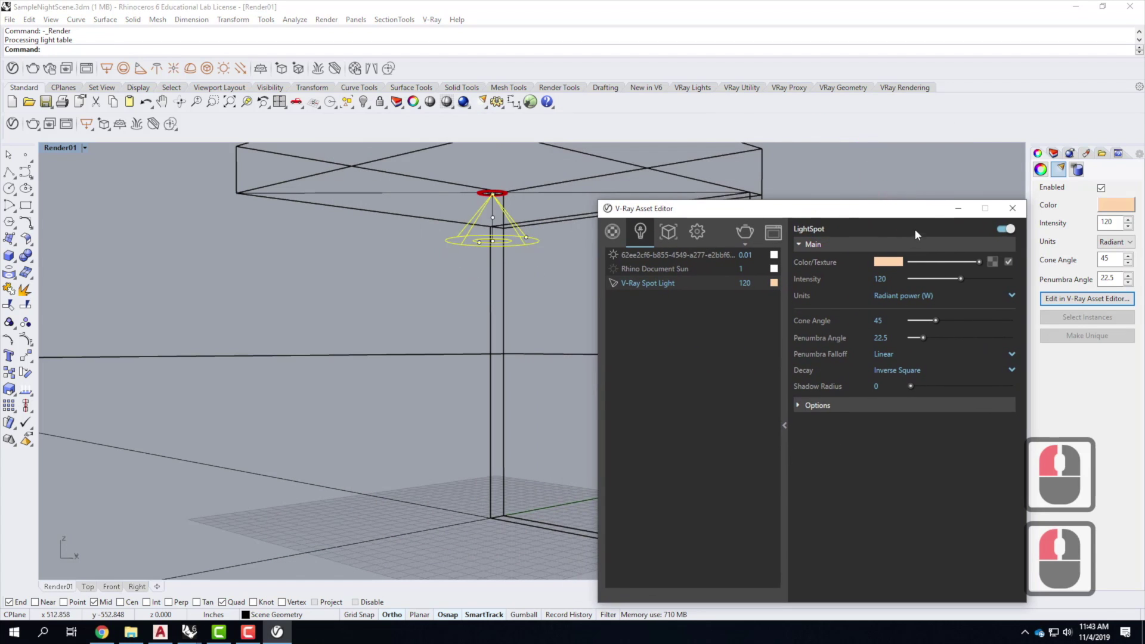
left_click(958, 208)
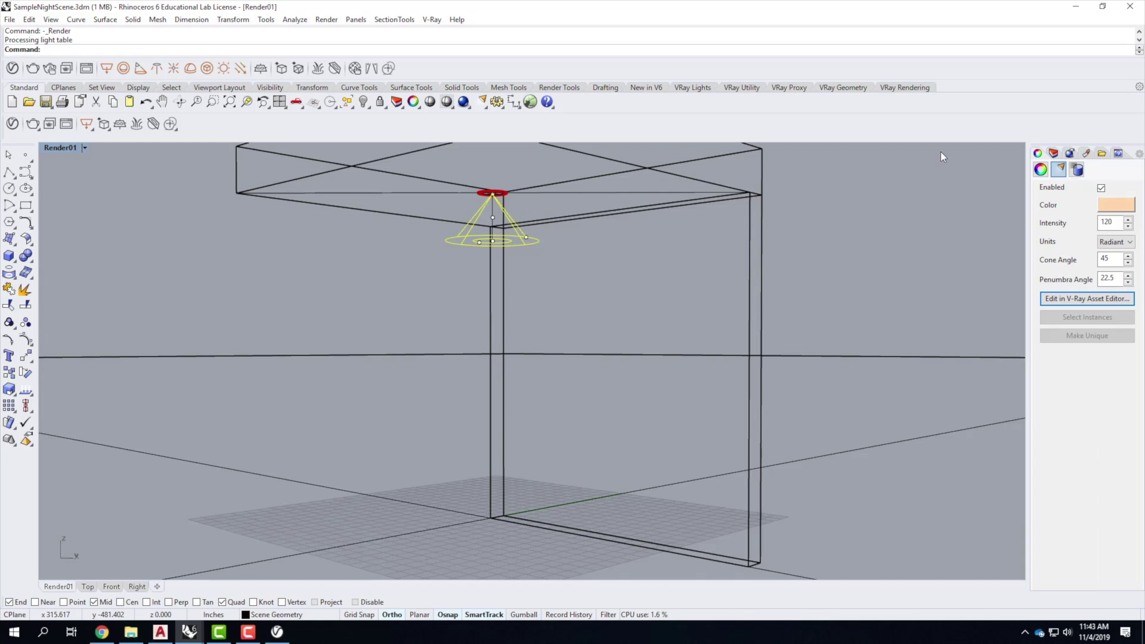
- Create a new layer named Spotlight1
left_click(1053, 153)
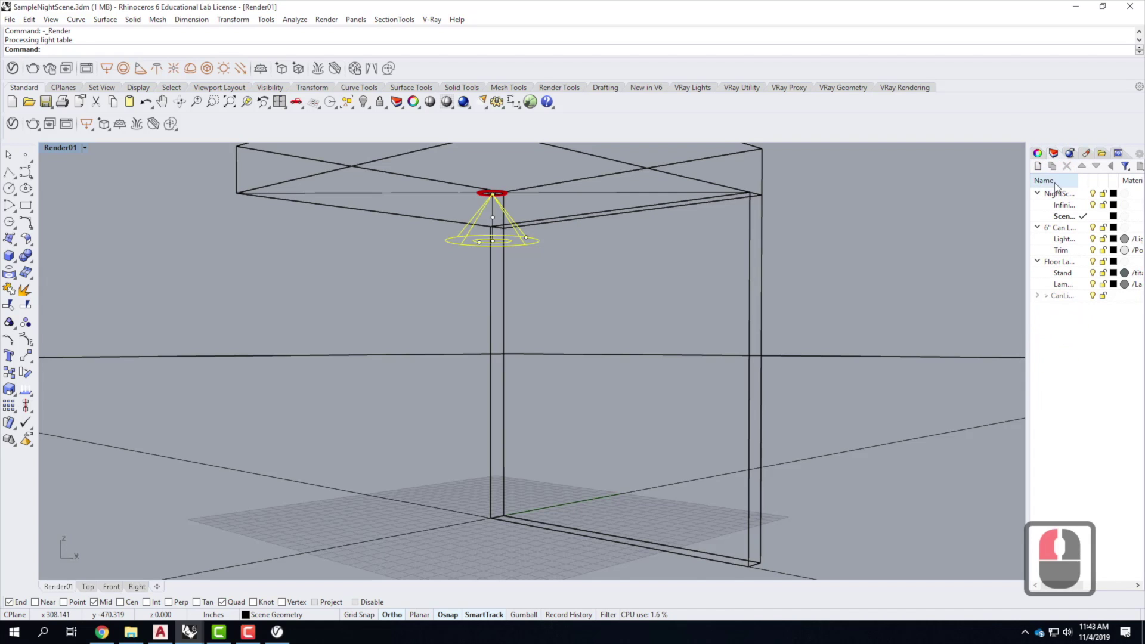
left_click(1037, 167)
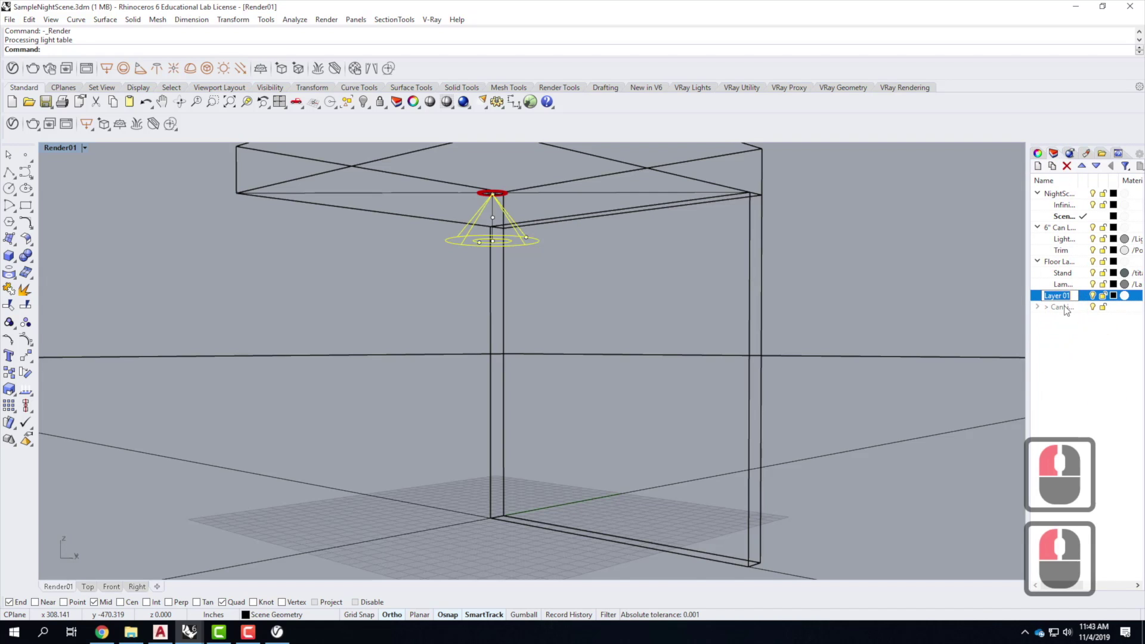
type("Spotlight")
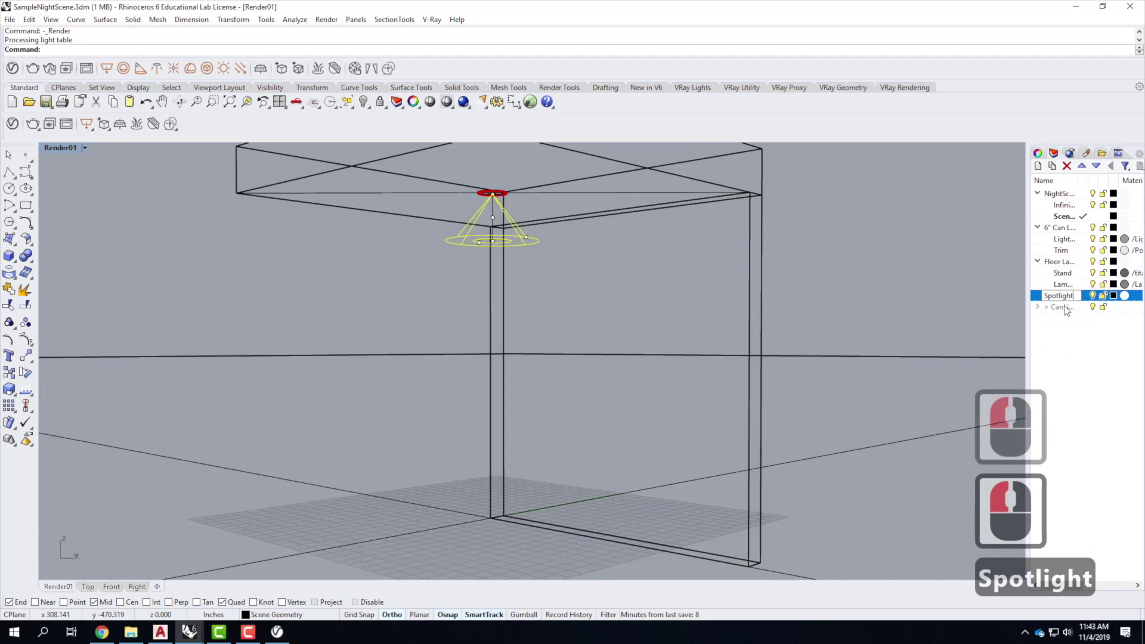
type("1")
left_click(1049, 301)
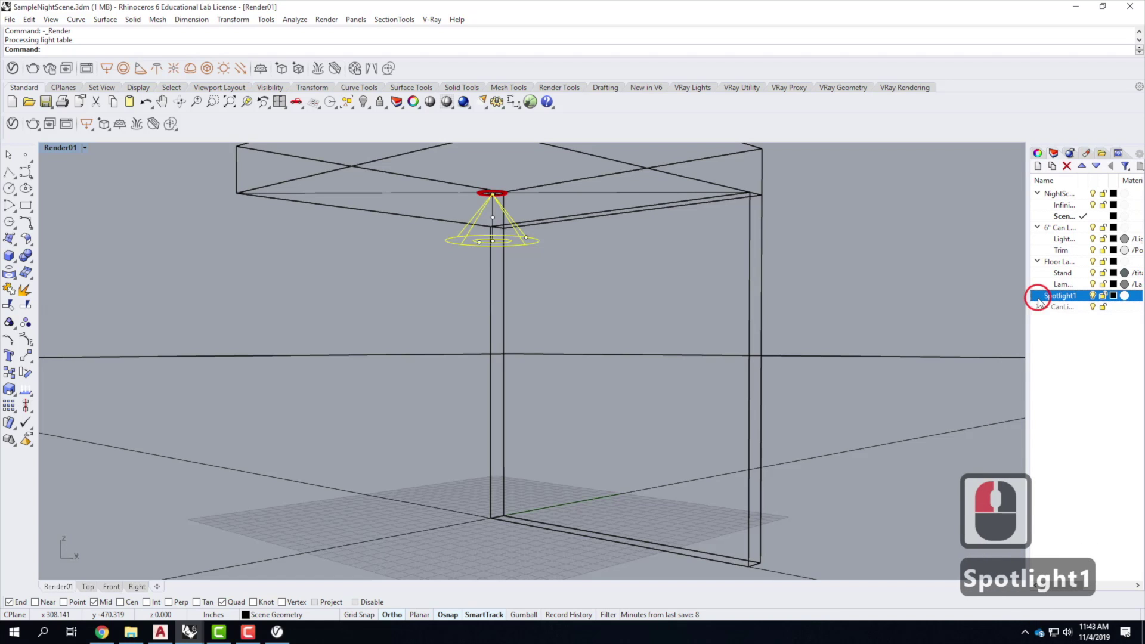
- Assign the selected spotlight to the Spotlight1 layer and turn that layer off
right_click(1049, 297)
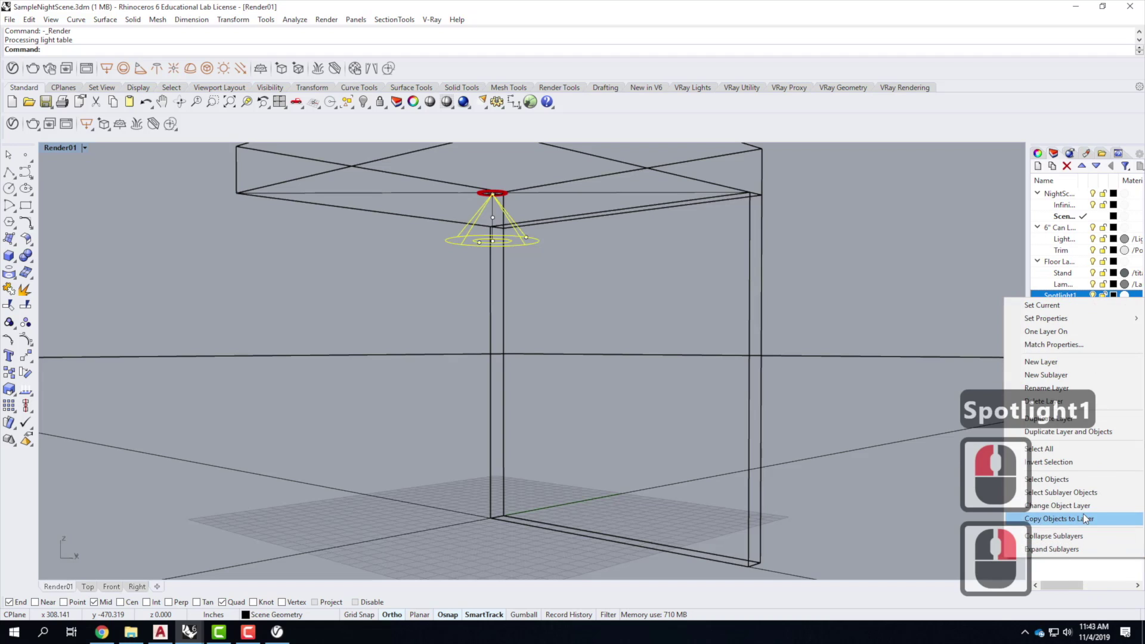
left_click(1056, 505)
left_click(1092, 295)
left_click(499, 208)
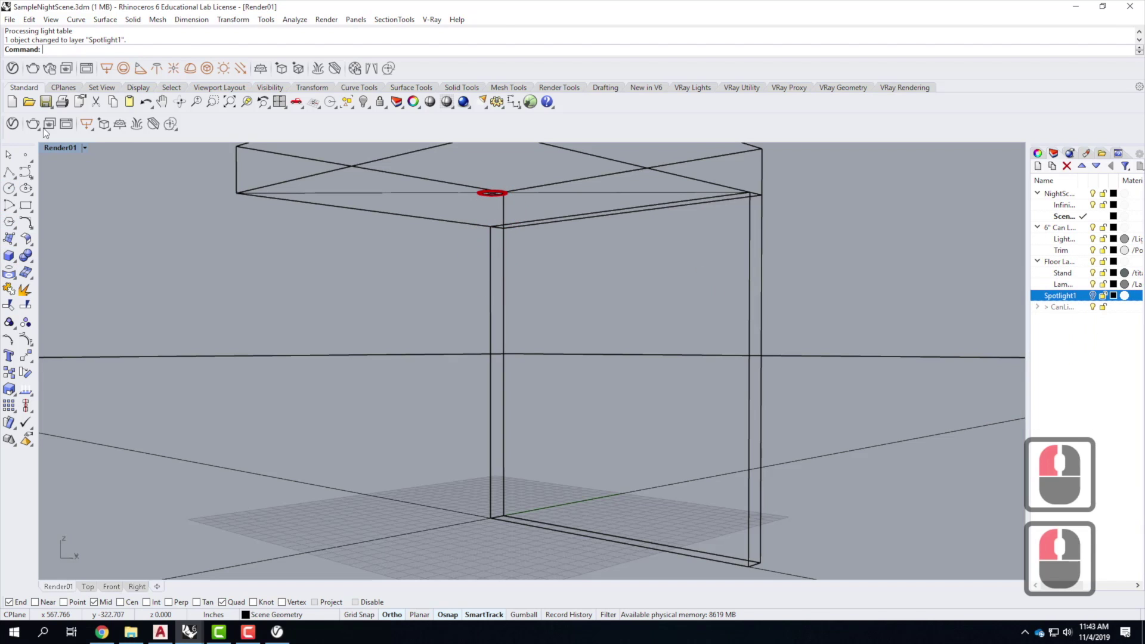
- Create a second, narrower V-Ray spotlight centered on the can light, with a 4" base radius and a 1' cone length
left_click(138, 70)
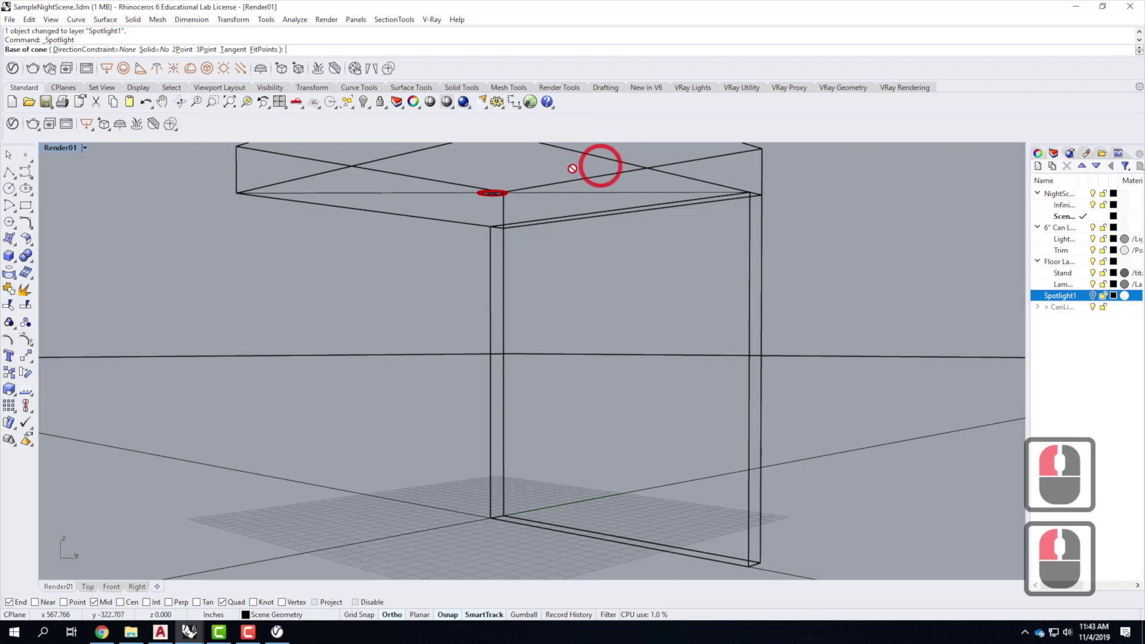
left_click(492, 193)
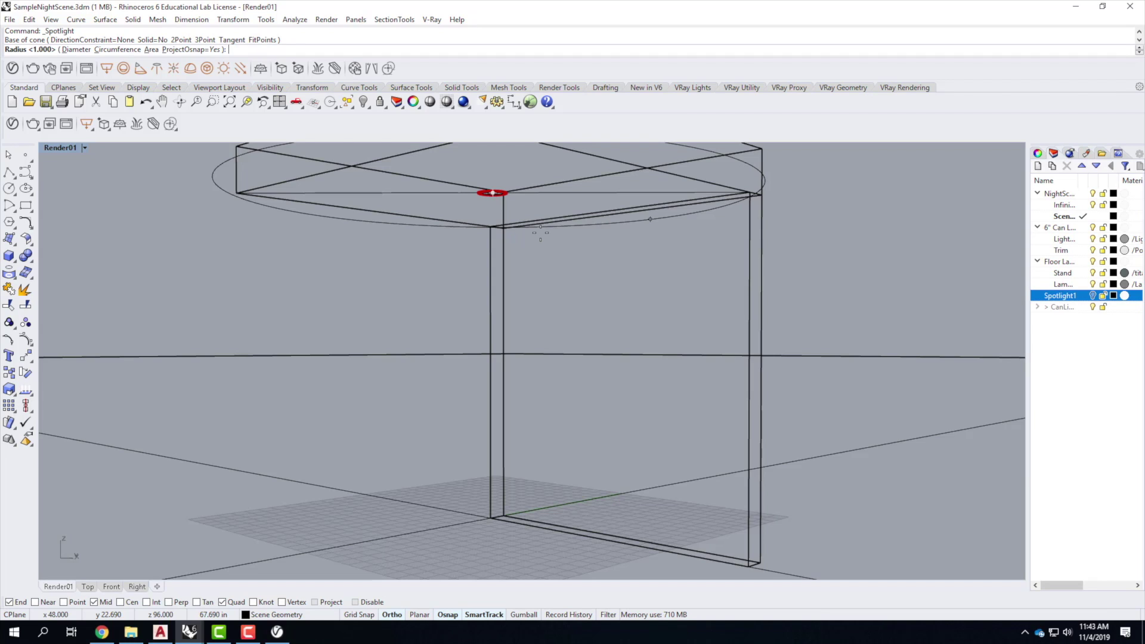
type("4\"")
key("Return")
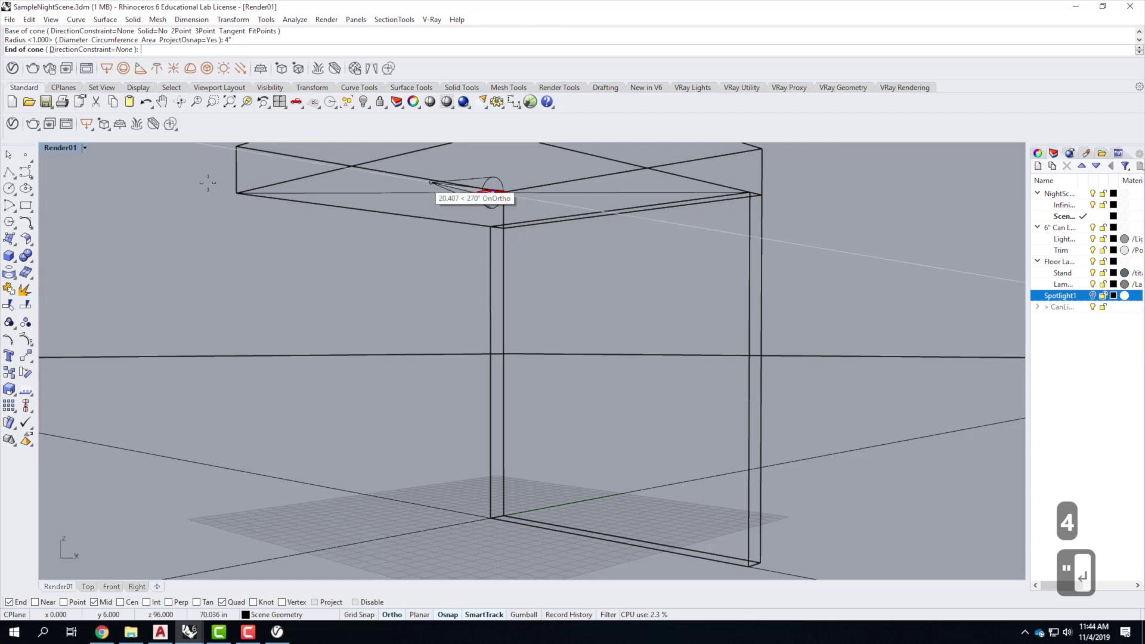
double_click(58, 149)
scroll(269, 481, "down", 5)
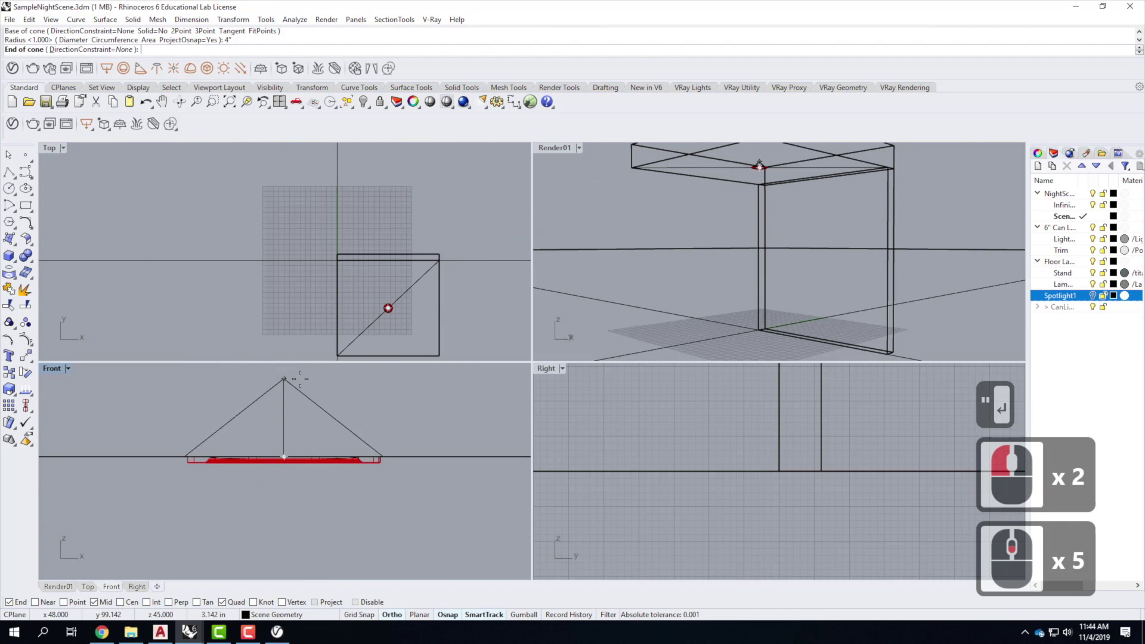
type("1'")
key("Return")
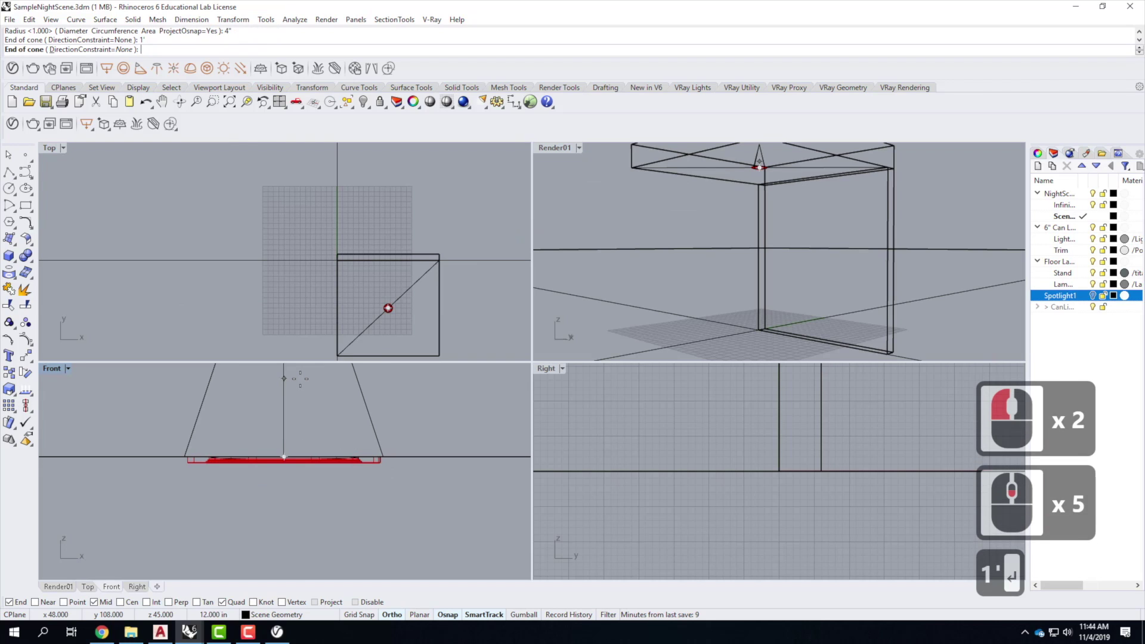
scroll(300, 378, "down", 10)
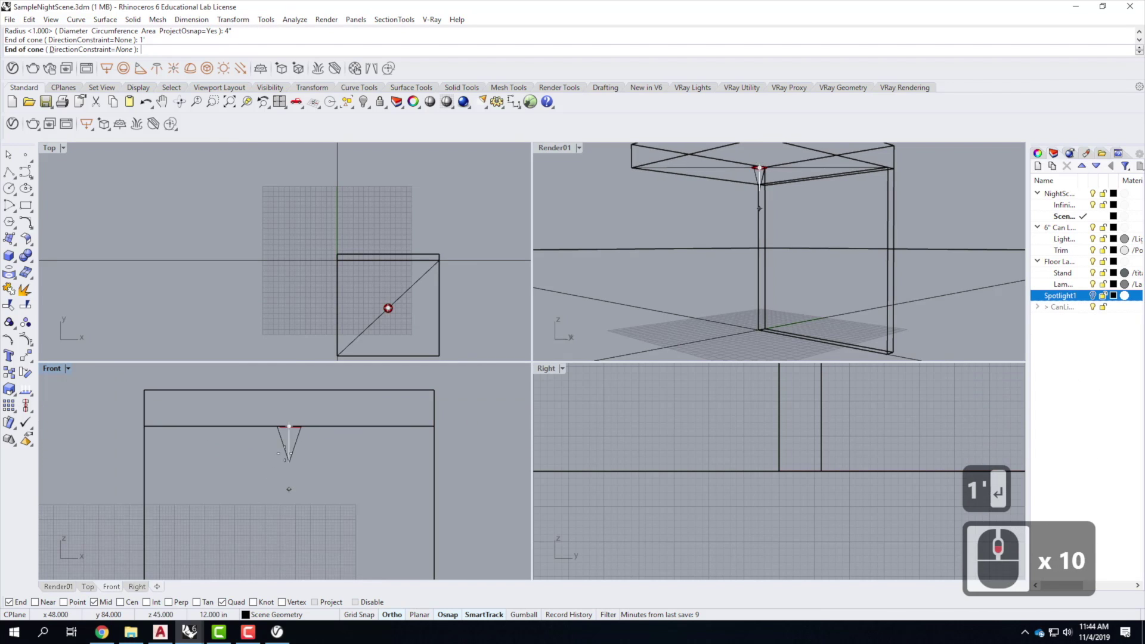
left_click(298, 404)
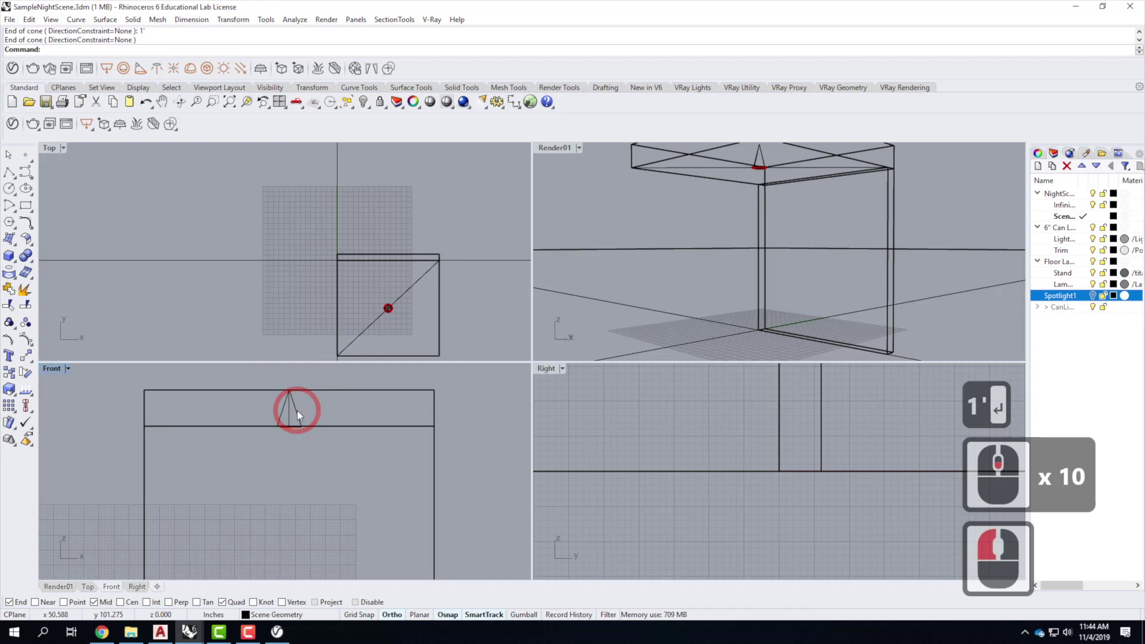
- Move the new spotlight straight down in the Front view until its apex sits just beneath the can light
left_click(299, 435)
type("move")
key("Return")
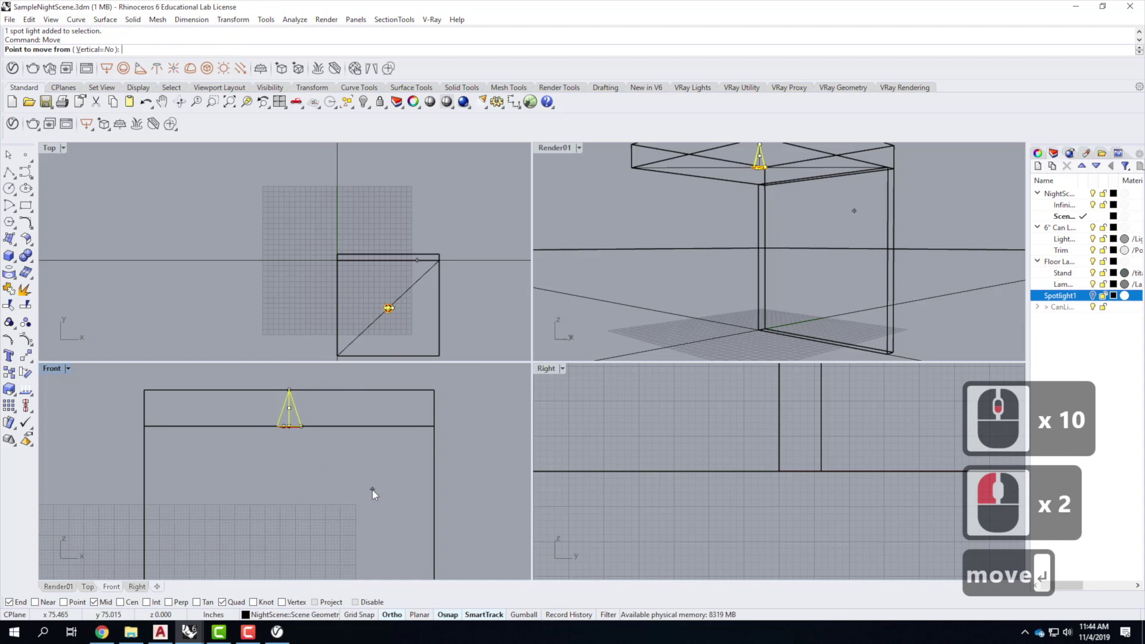
left_click(374, 463)
left_click(353, 501)
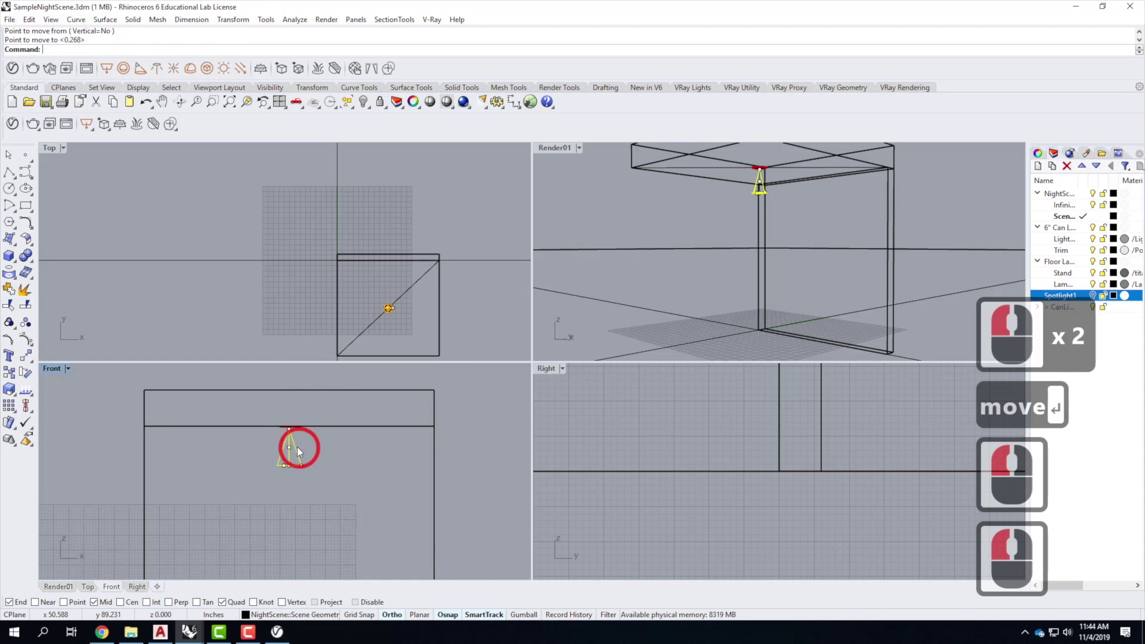
scroll(295, 444, "up", 5)
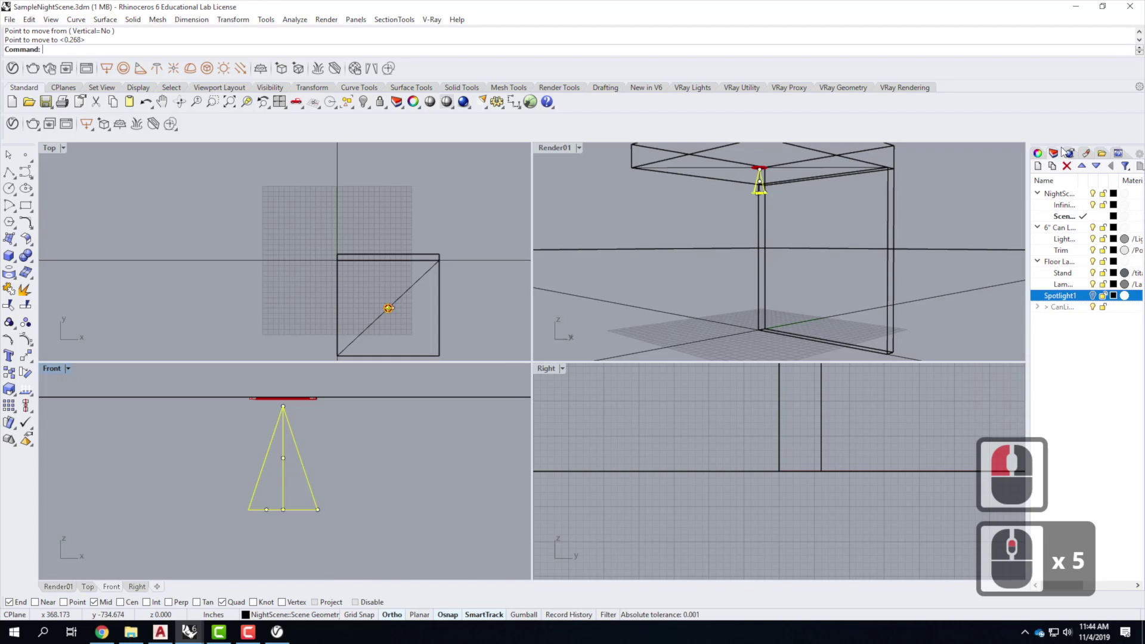
- Open the new spotlight's full light settings in the V-Ray Asset Editor
left_click(1037, 153)
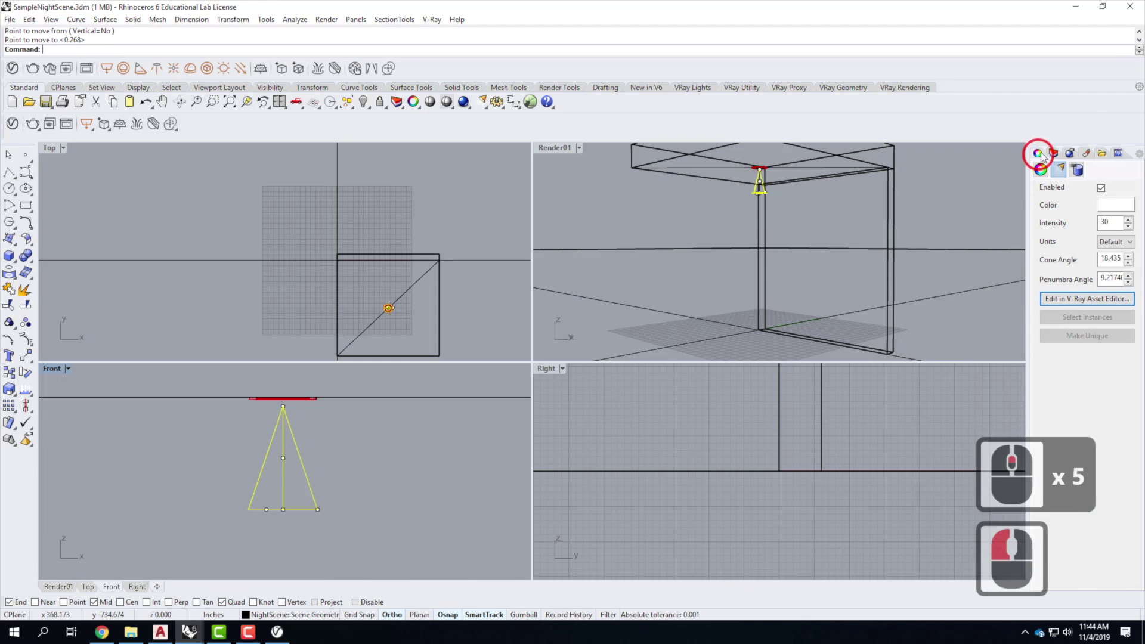
left_click(1091, 299)
left_click_drag(807, 208, 518, 127)
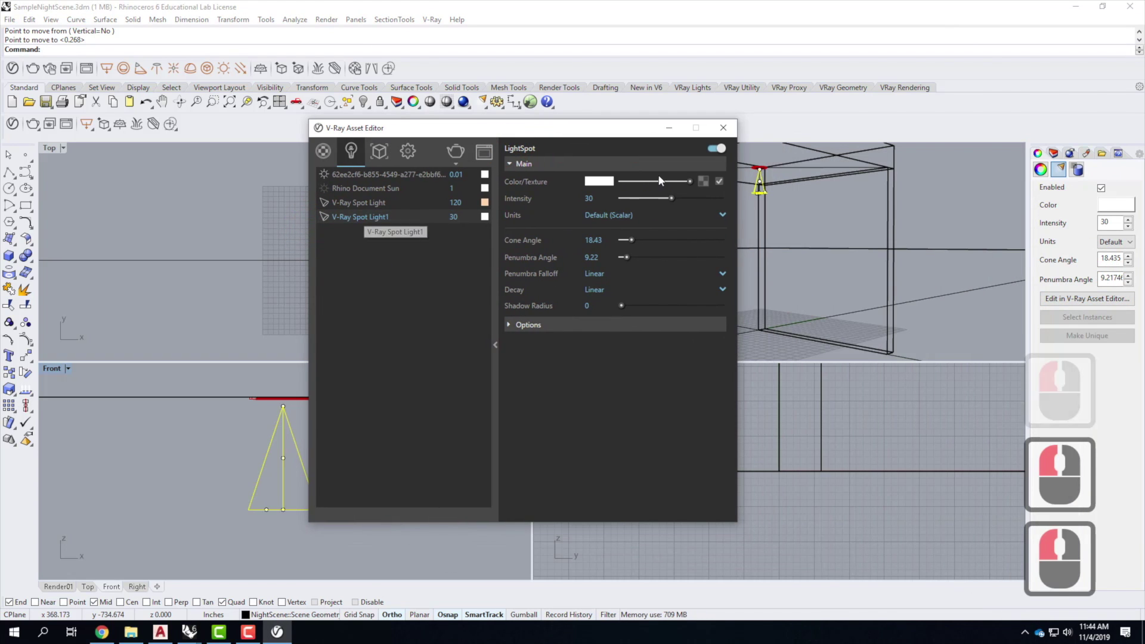
- Set the narrow spotlight's color to a warm RGB 255, 214, 170
left_click(598, 180)
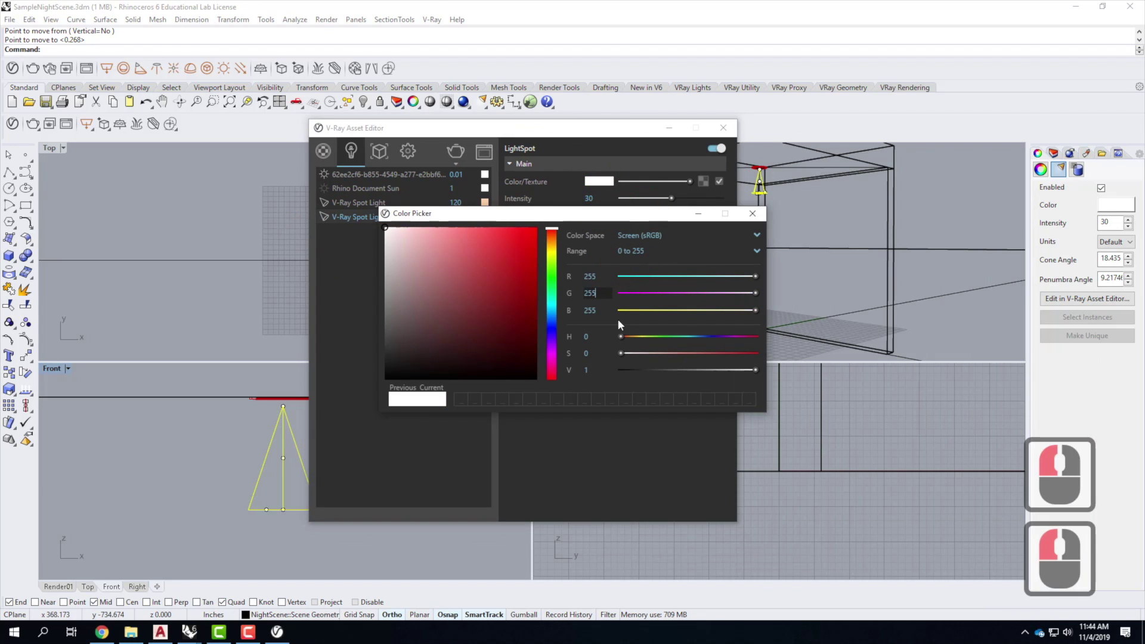
type("214")
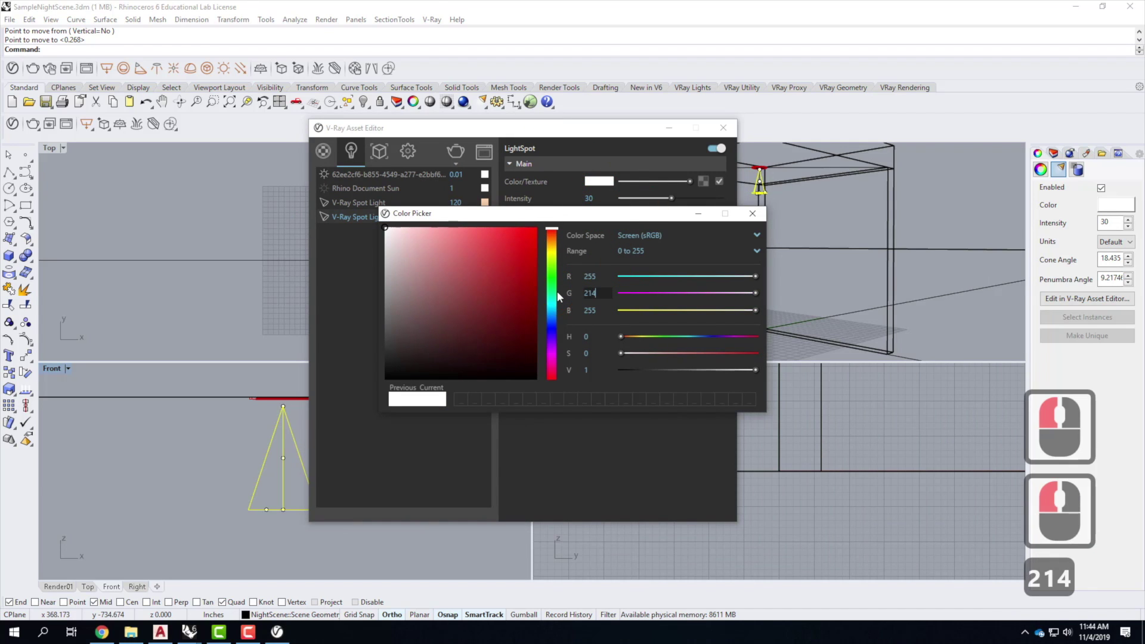
left_click(581, 309)
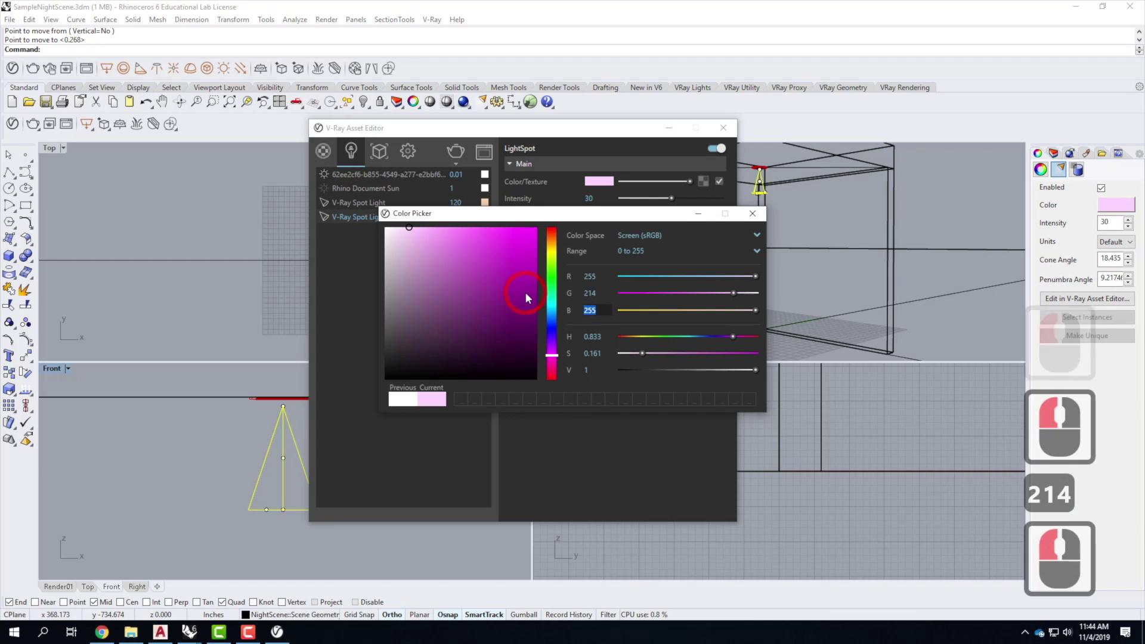
type("170")
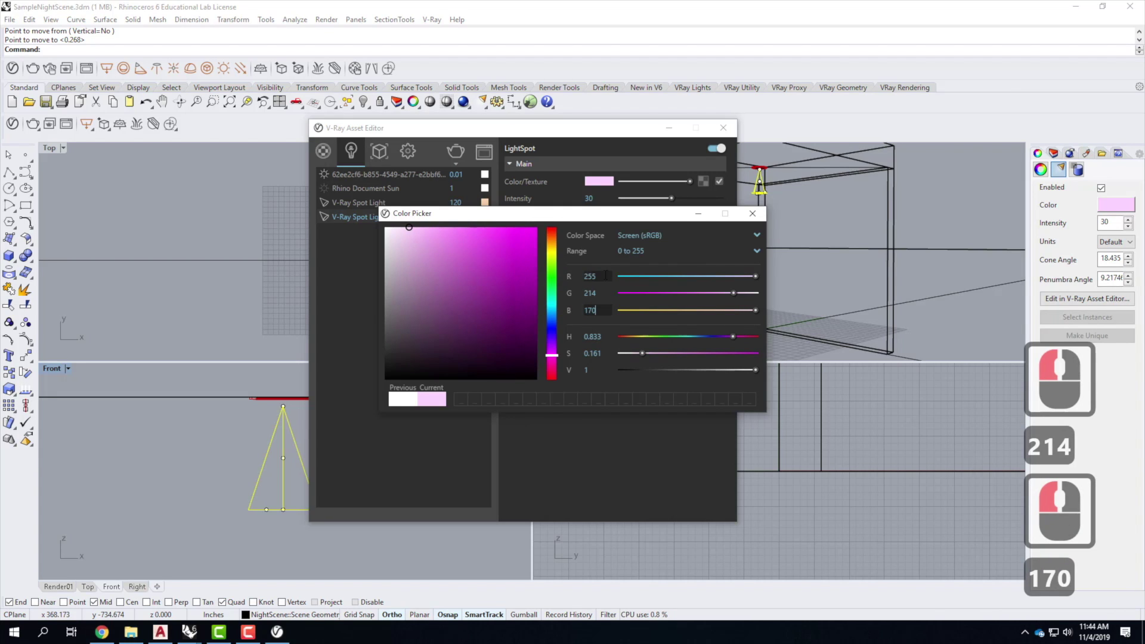
key("Tab")
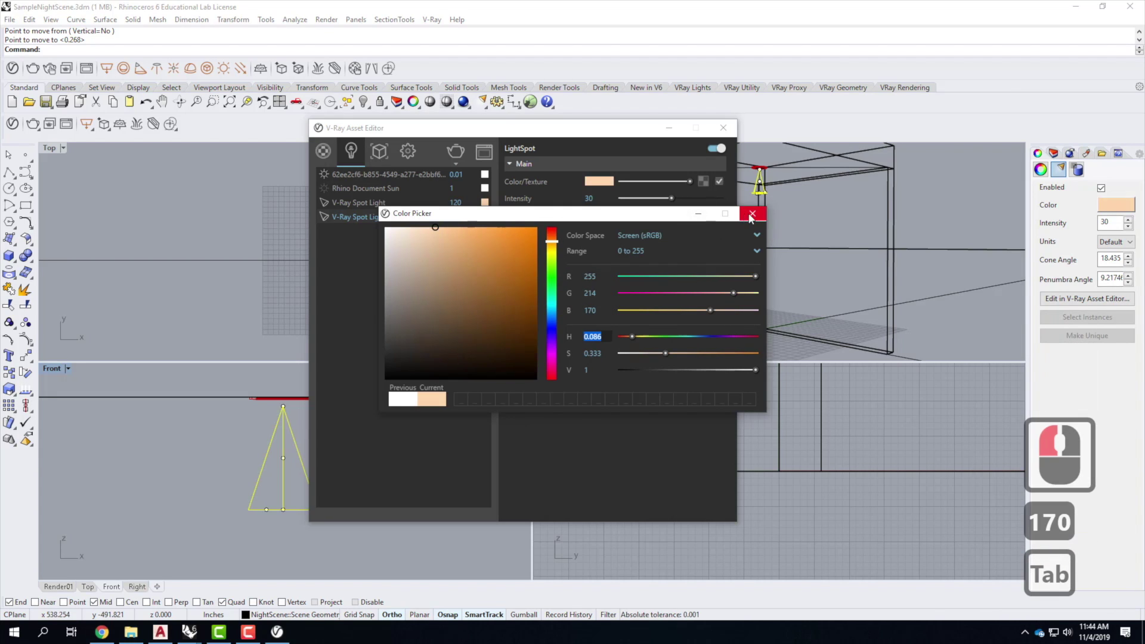
left_click(751, 213)
- Set the narrow spotlight's intensity to 120 in Radiant power (W) with Inverse Square decay, and close the V-Ray Asset Editor
left_click(604, 215)
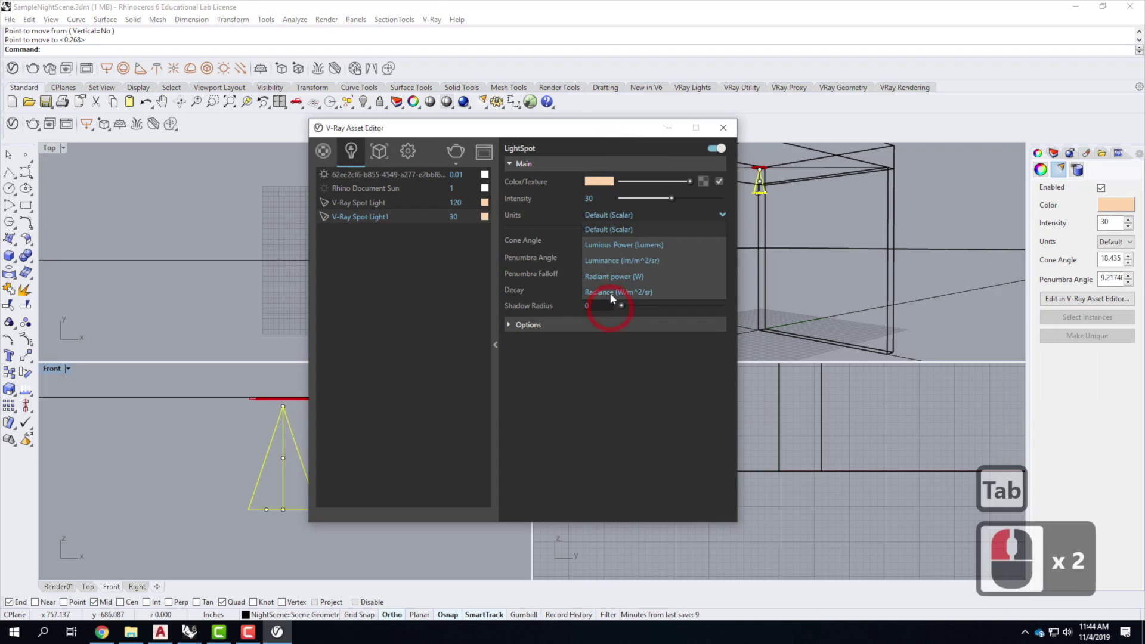
left_click(614, 276)
left_click(593, 197)
left_click(575, 198)
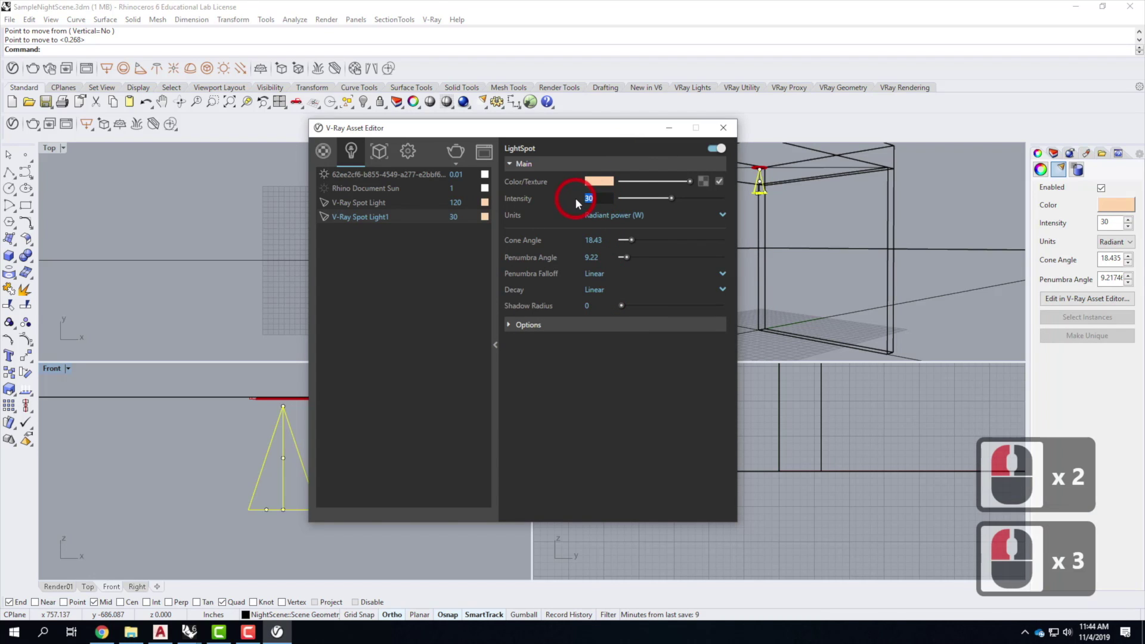
type("120")
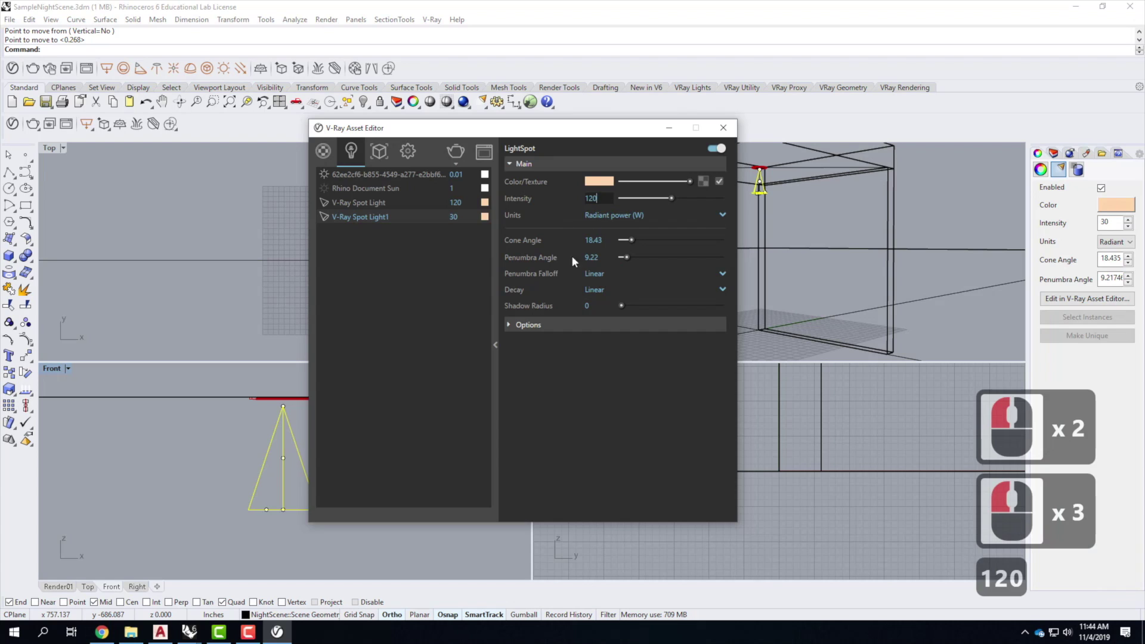
left_click(608, 291)
left_click(630, 350)
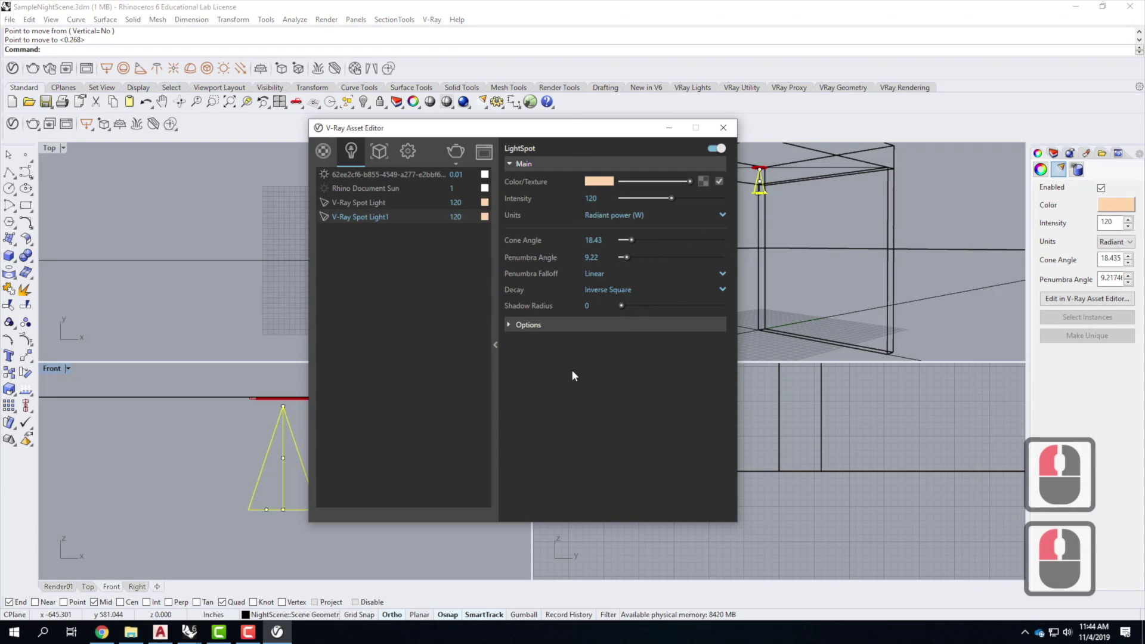
left_click(722, 128)
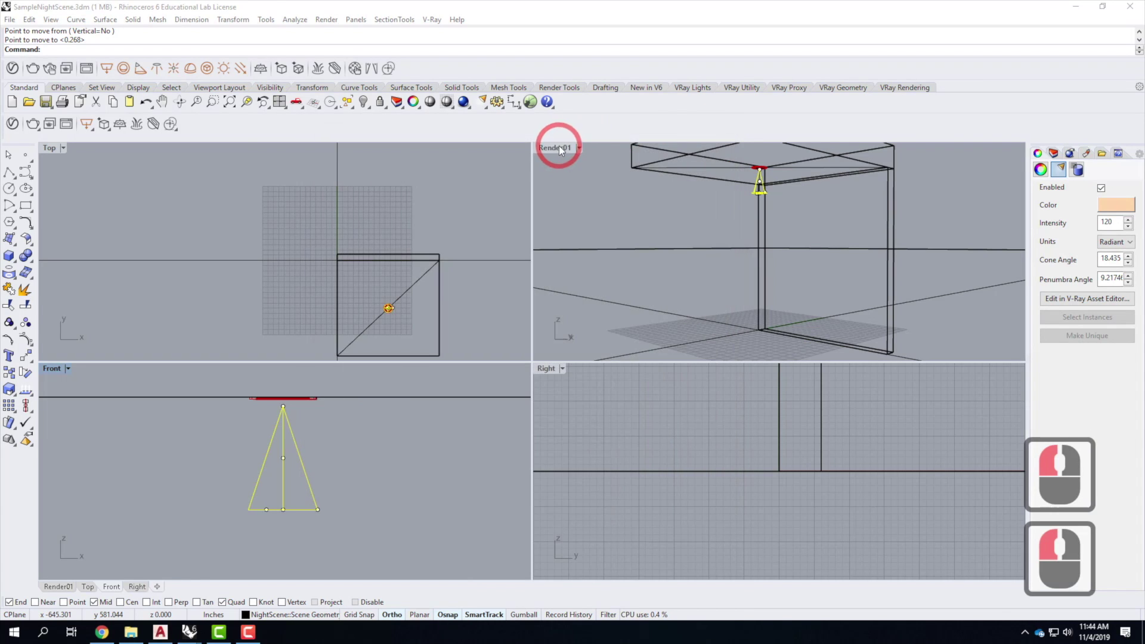
- Test-render the maximized Render01 view with V-Ray to check the narrow spotlight, and dismiss the frame buffer
double_click(559, 145)
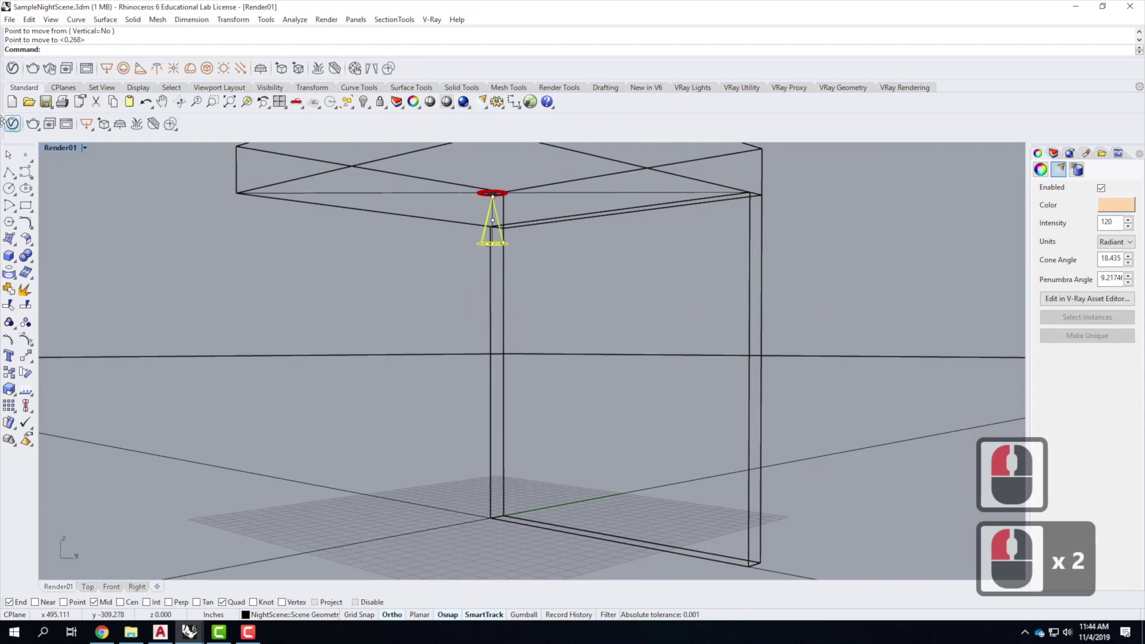
left_click(33, 124)
left_click(189, 632)
left_click(316, 575)
left_click(588, 271)
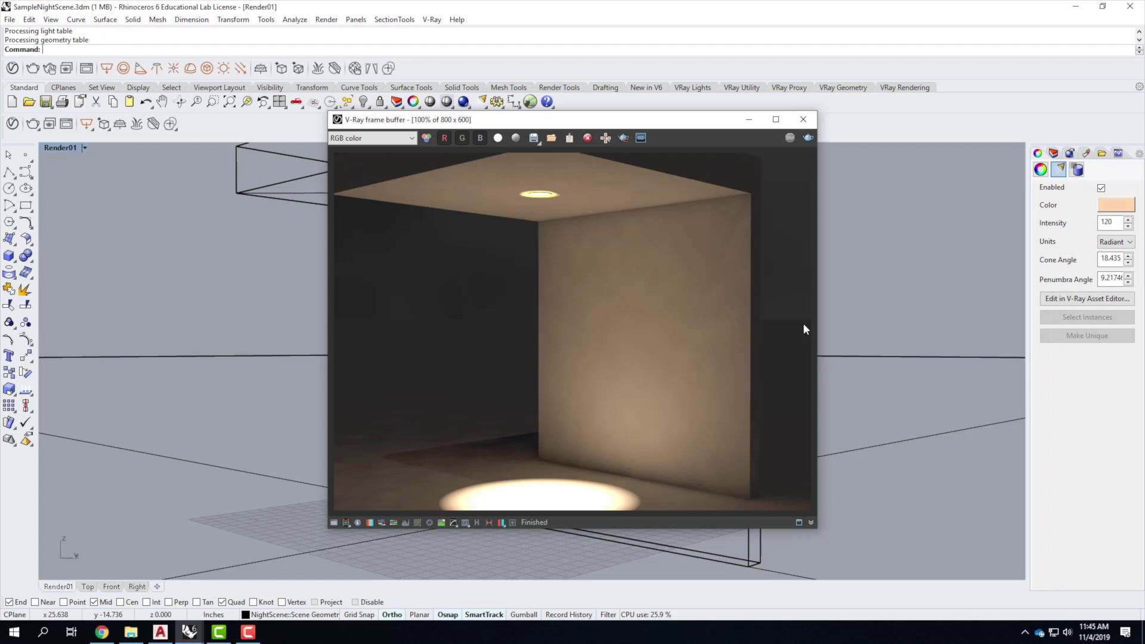
left_click(751, 119)
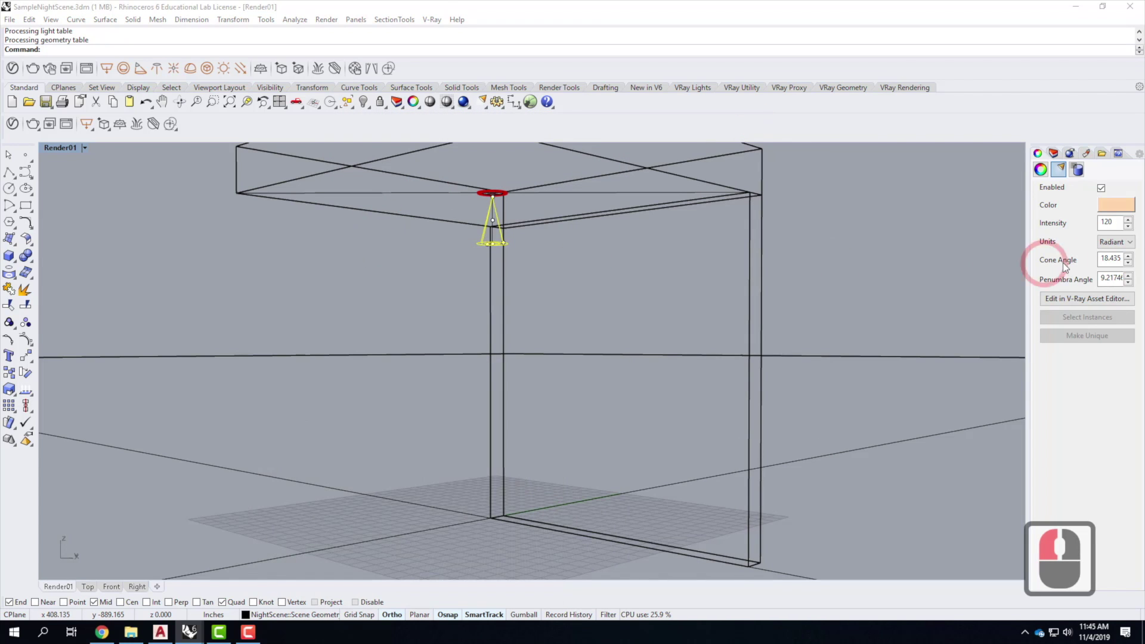
- Create a new layer under Spotlight1, move the selected narrow spotlight onto it, and turn that layer off
left_click(1053, 153)
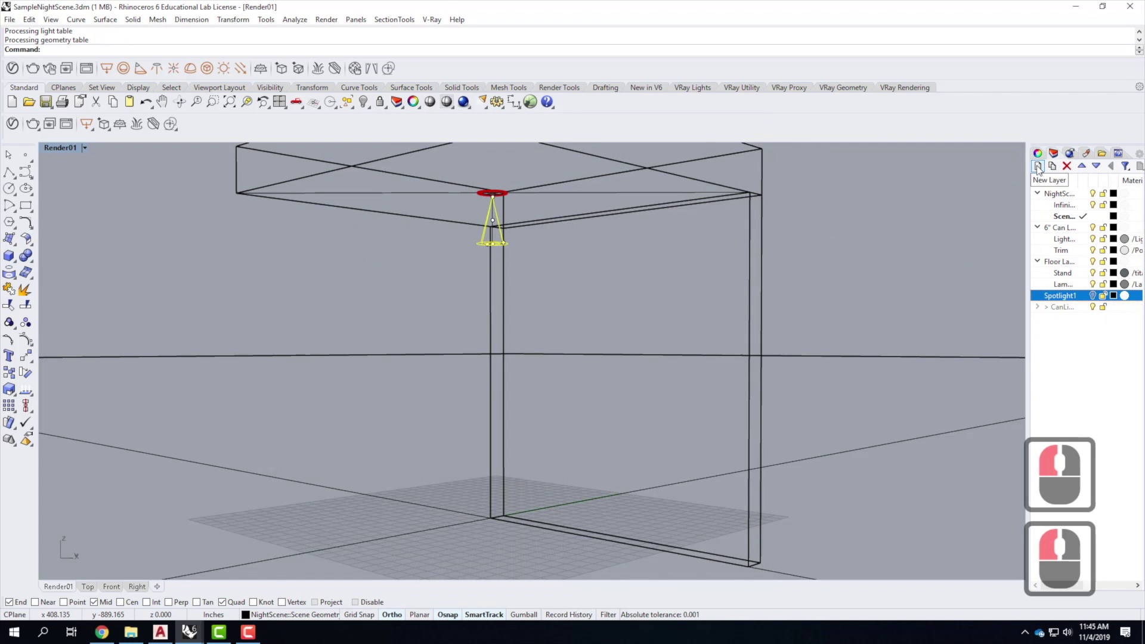
left_click(1038, 166)
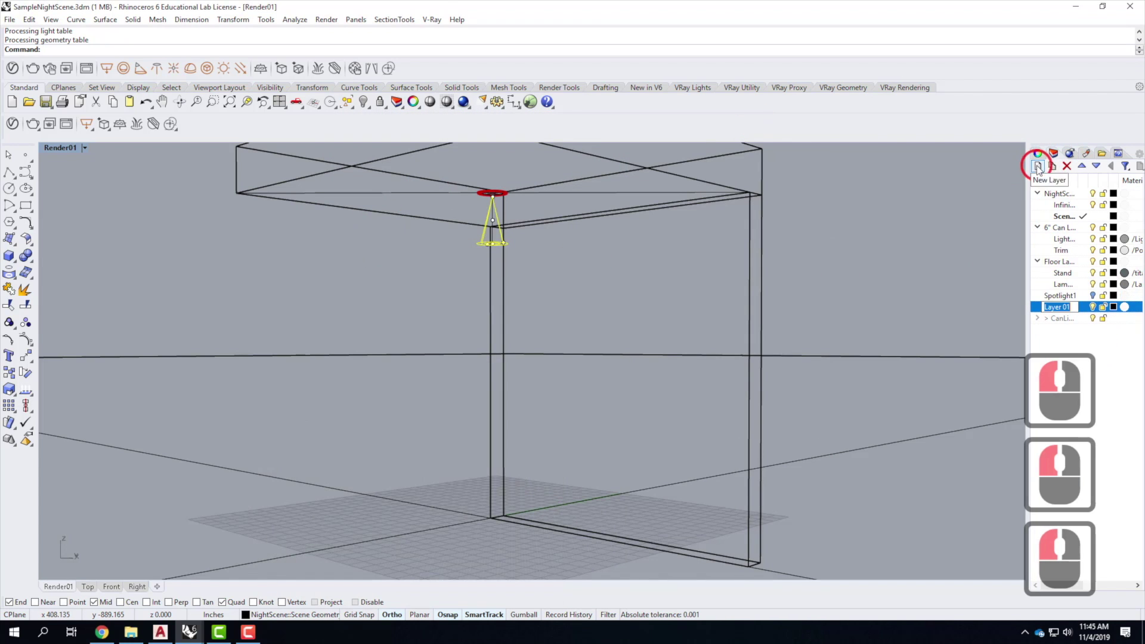
right_click(1083, 309)
left_click(1062, 517)
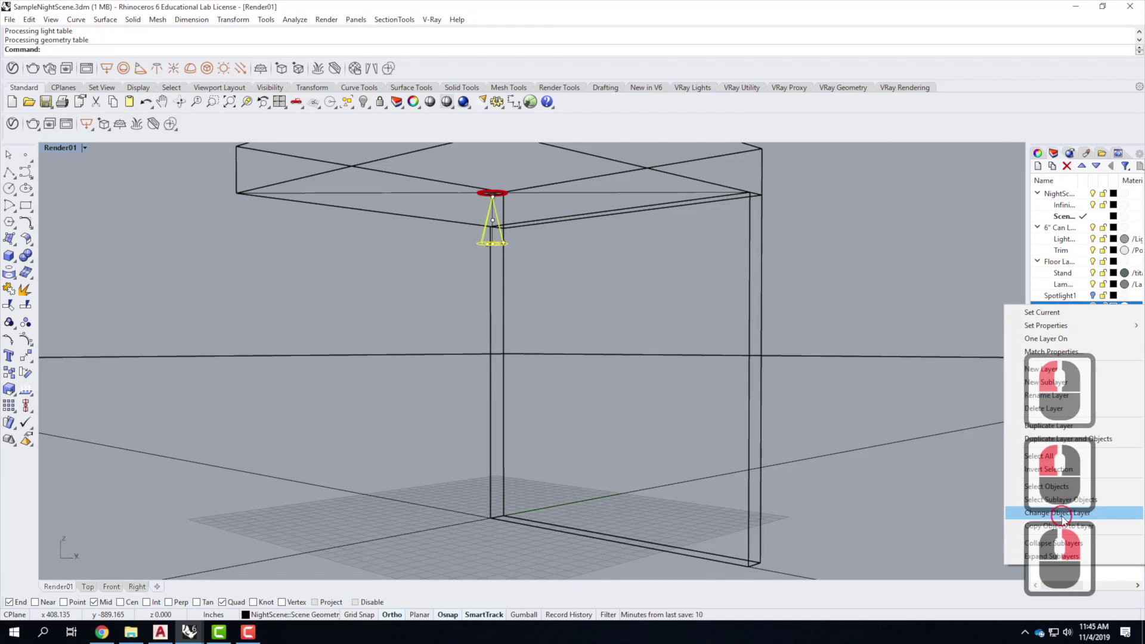
left_click(784, 240)
left_click(1093, 304)
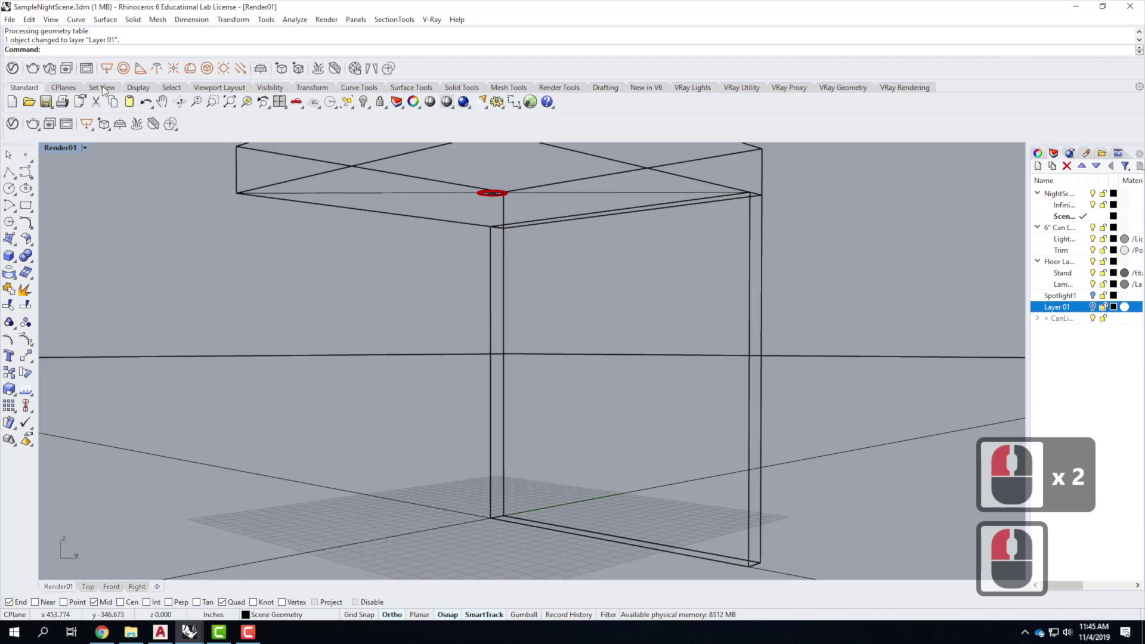
- Create a third, very wide V-Ray spotlight centered on the can light, with a 2' base radius and a 1' cone length
left_click(140, 68)
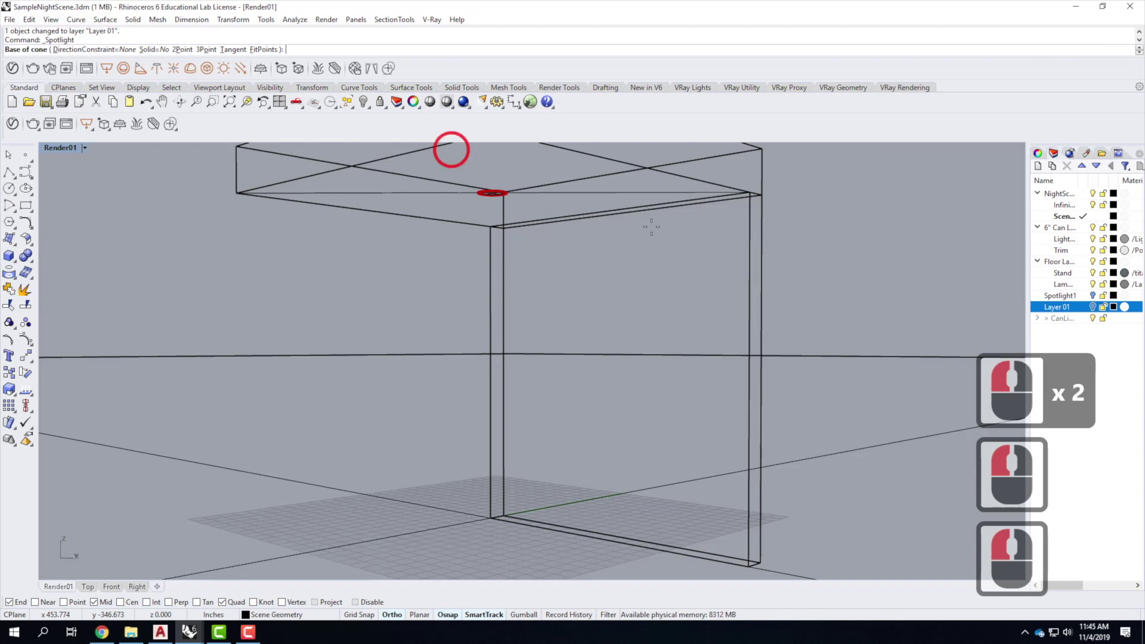
left_click(493, 193)
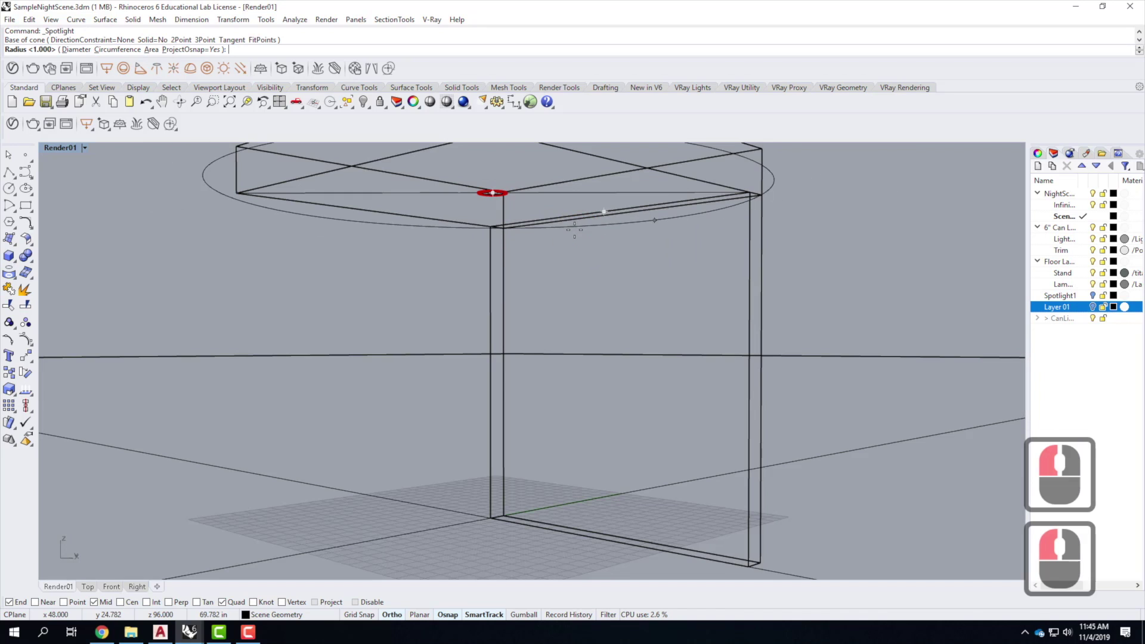
type("2'")
key("Return")
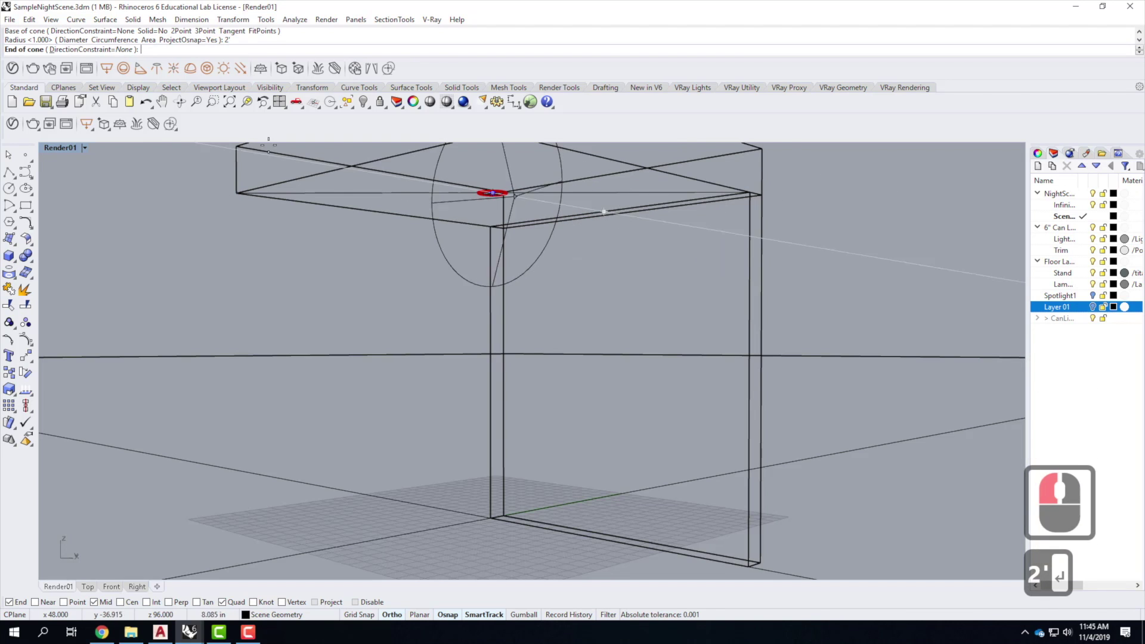
double_click(60, 149)
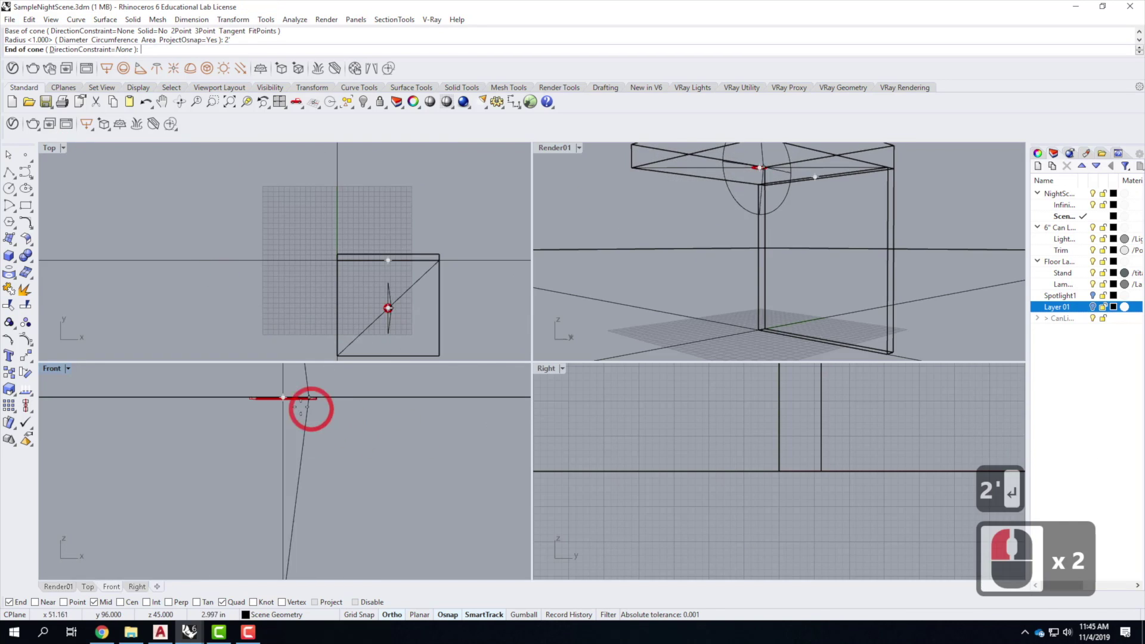
scroll(307, 409, "up", 5)
type("1'")
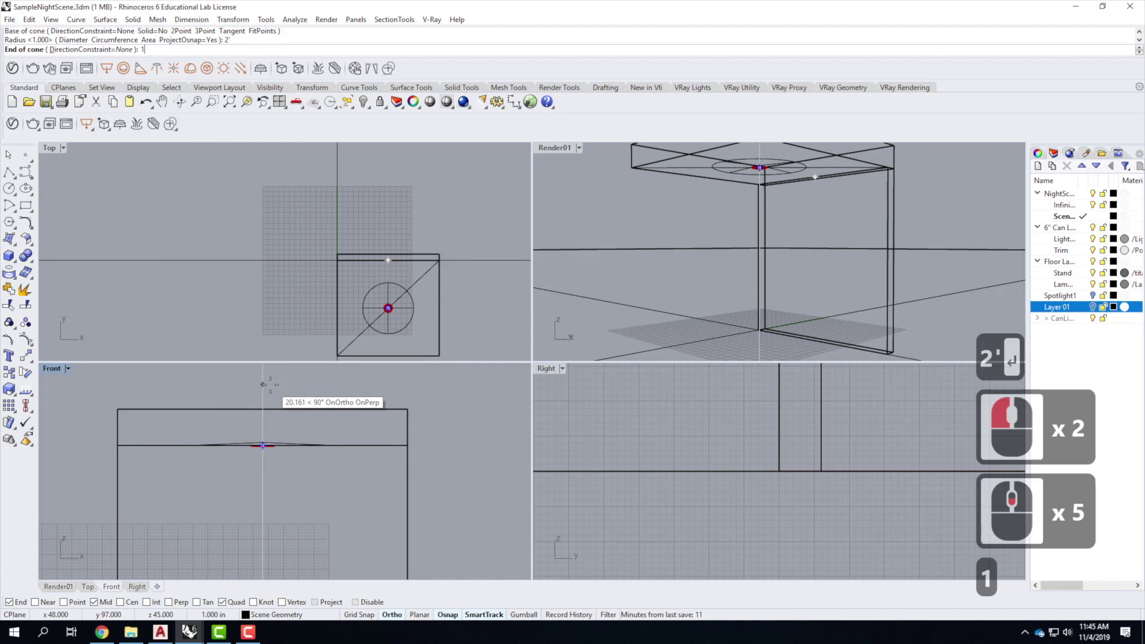
key("Return")
left_click(263, 384)
- Move the wide spotlight straight down in the Front view until its apex sits just beneath the can light
left_click(299, 427)
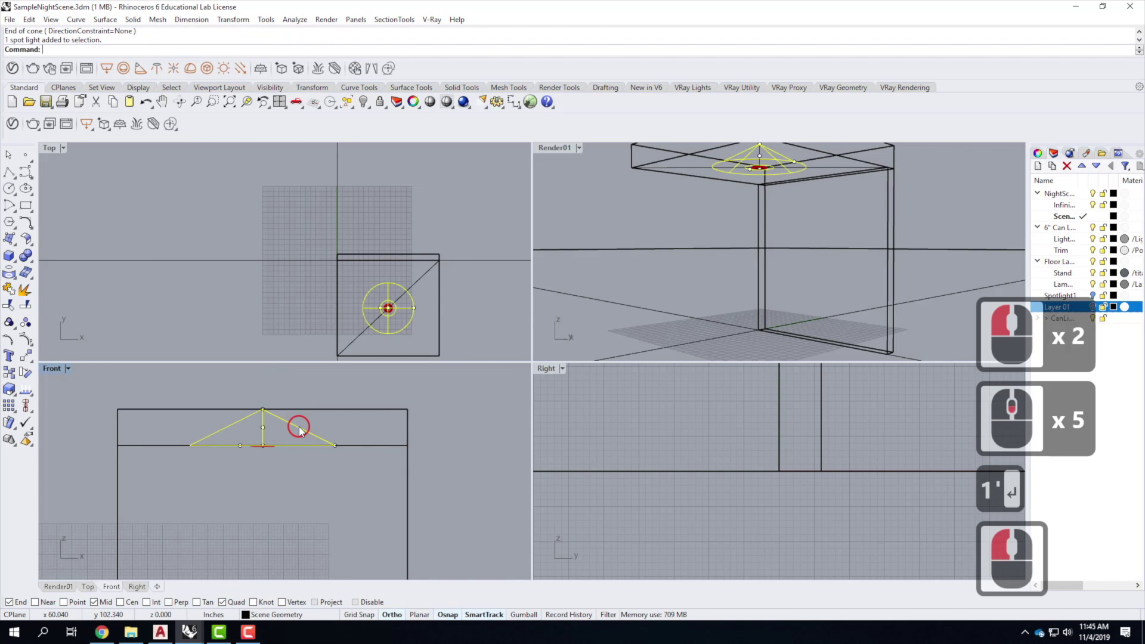
type("Move")
key("Return")
left_click(278, 478)
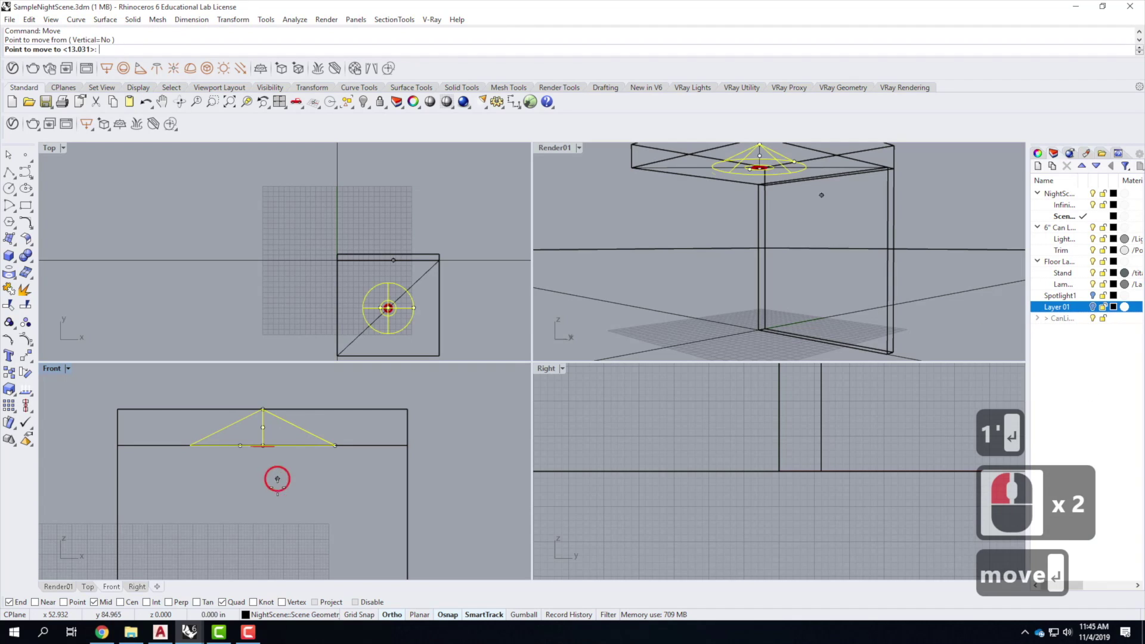
left_click(278, 518)
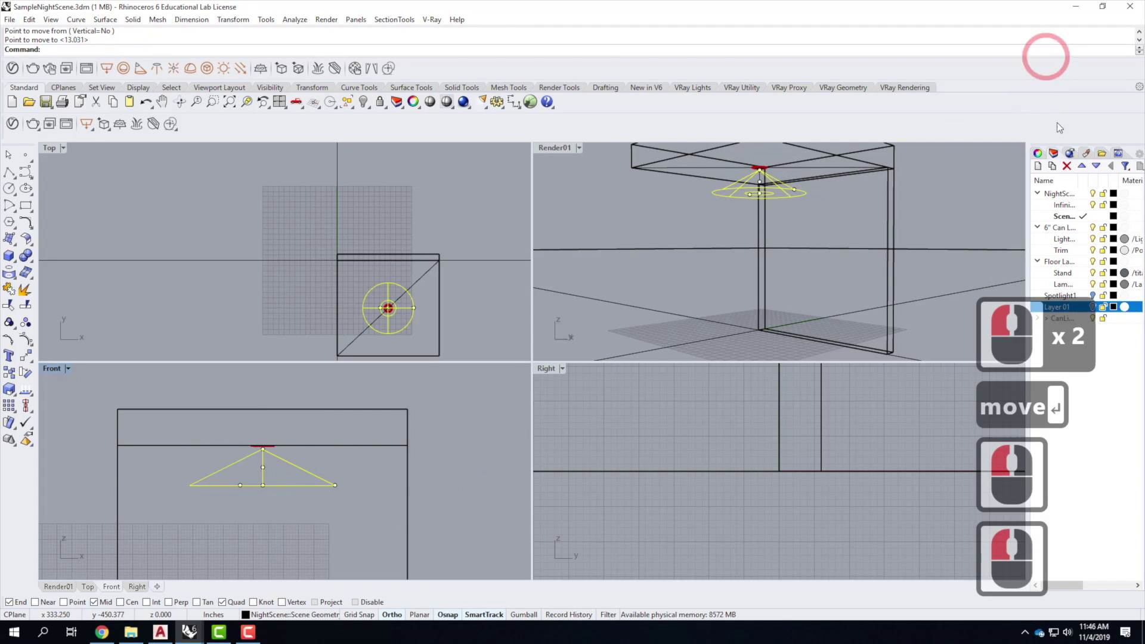
- Open the wide spotlight's settings in the V-Ray Asset Editor and set its color to RGB 255, 214, 170
left_click(1054, 153)
left_click(1077, 298)
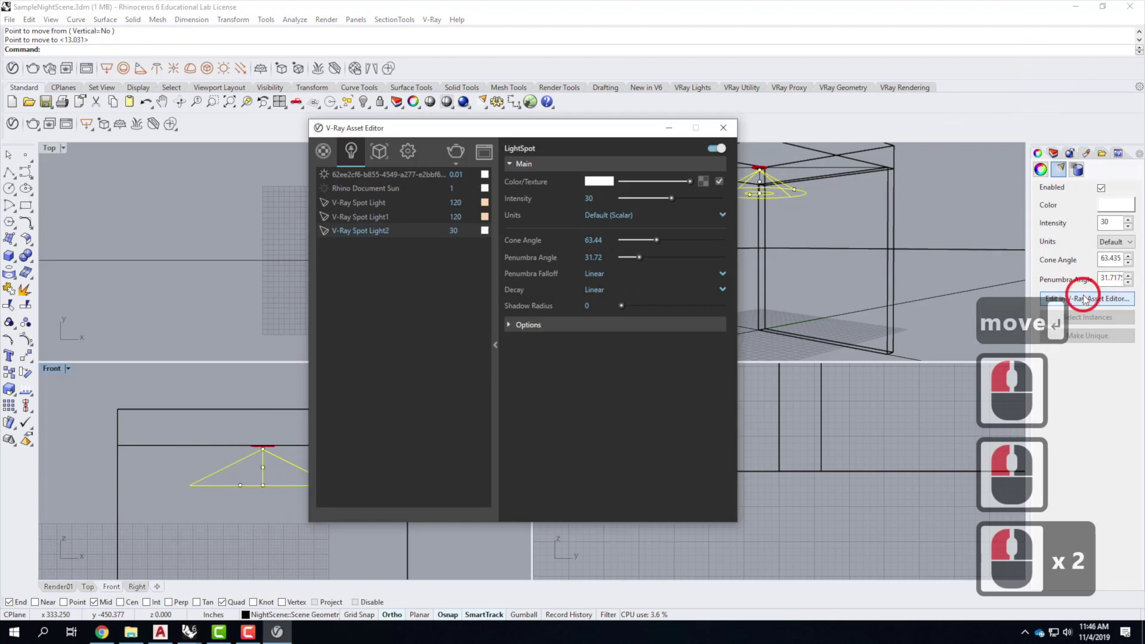
double_click(594, 182)
left_click(554, 285)
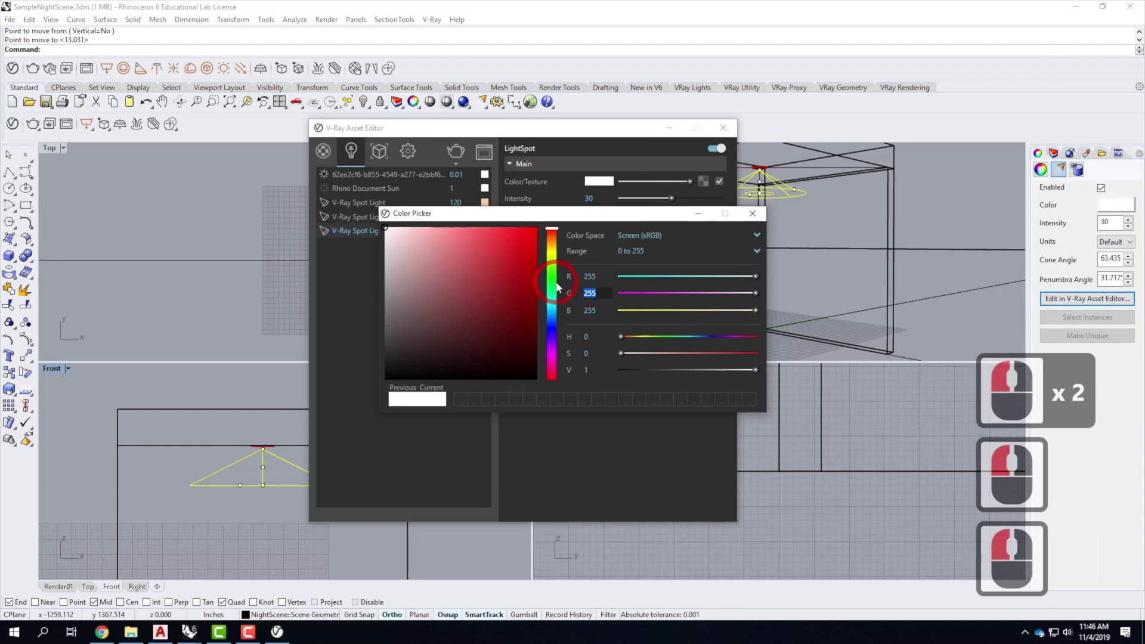
type("214")
key("Tab")
type("1")
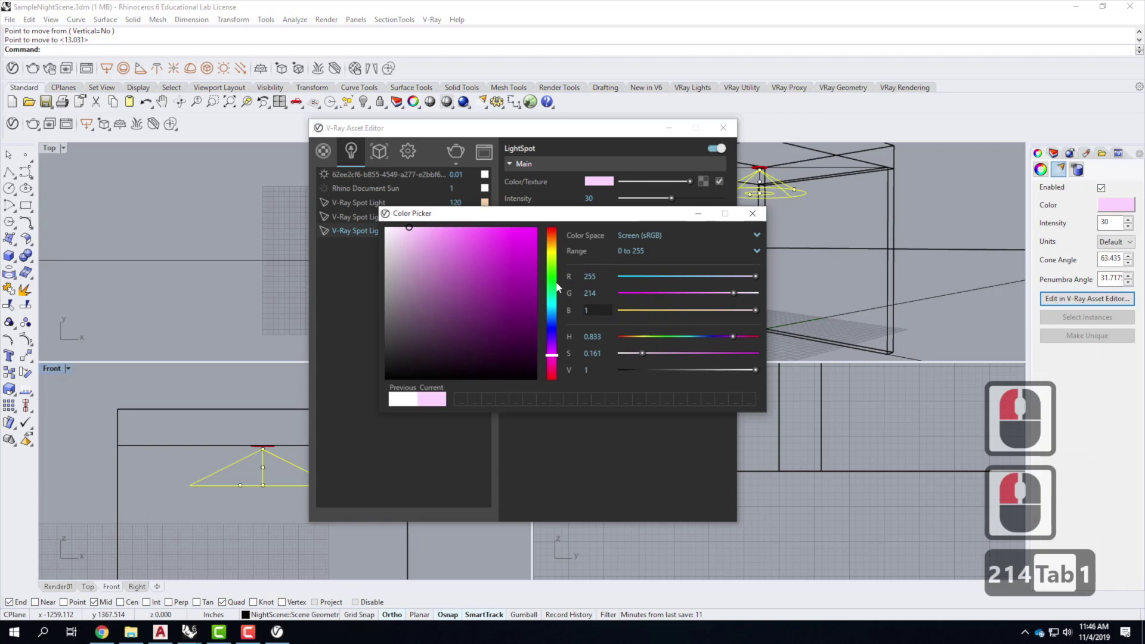
type("701")
key("BackSpace")
key("Tab")
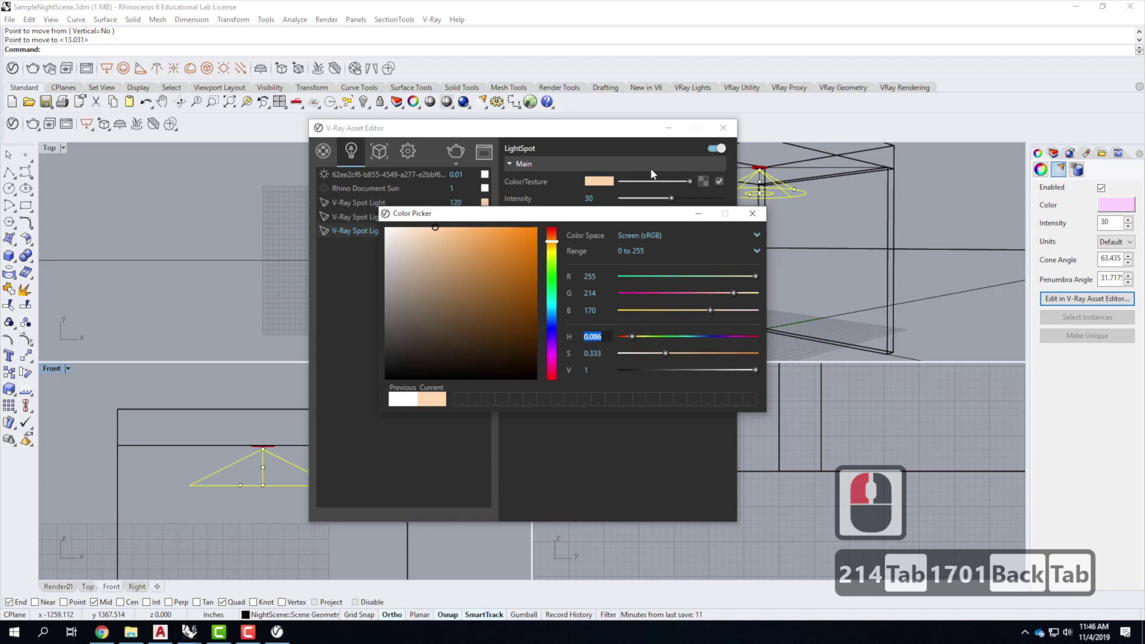
left_click(576, 150)
- Give the wide spotlight an intensity of 120 in Radiant power (W) and Inverse Square decay, closing the V-Ray Asset Editor
left_click(607, 220)
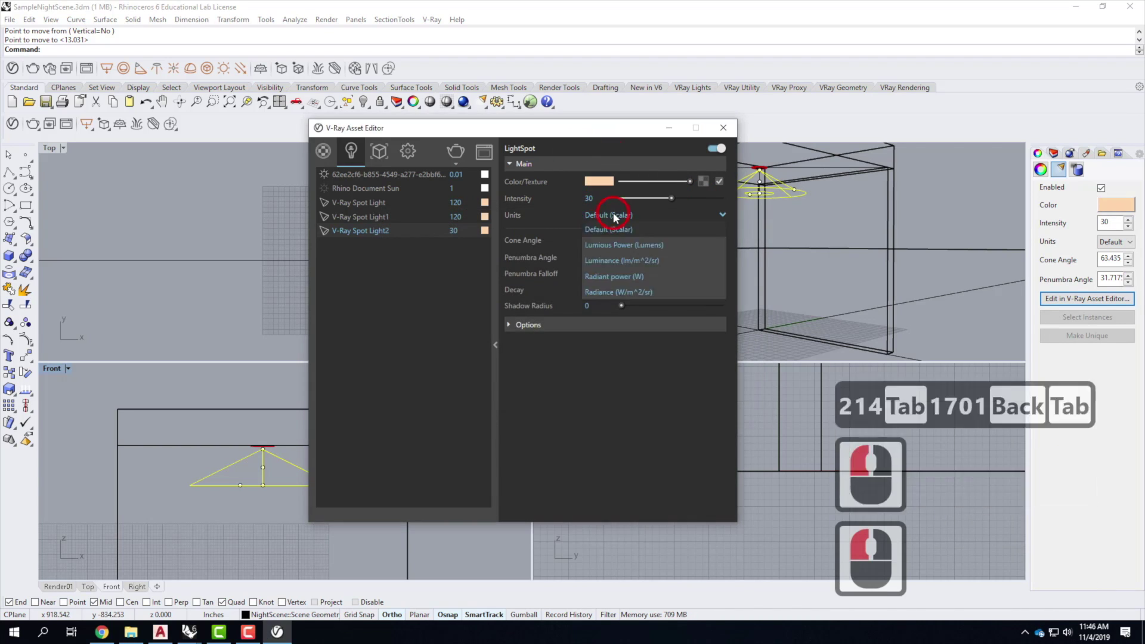
left_click(629, 278)
left_click_drag(600, 201, 539, 184)
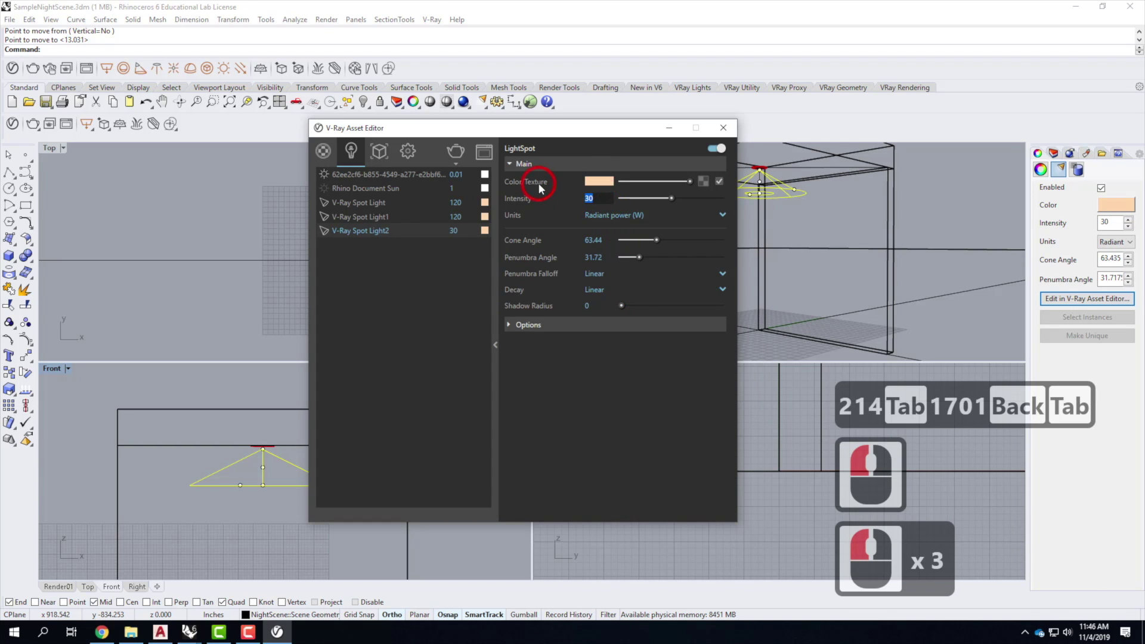
type("120")
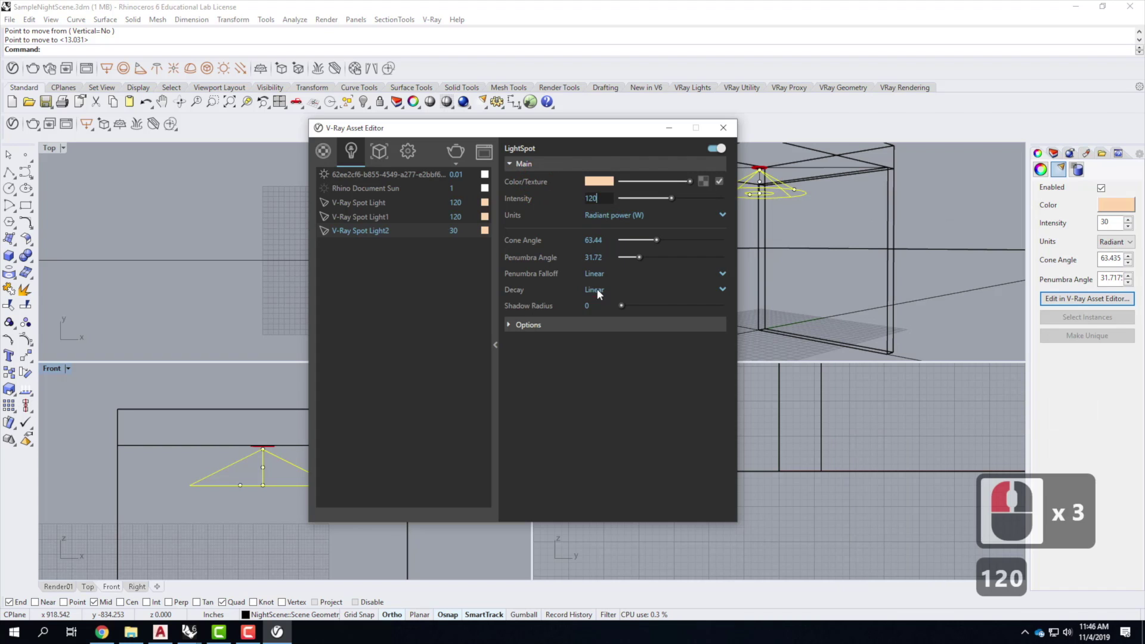
left_click(642, 292)
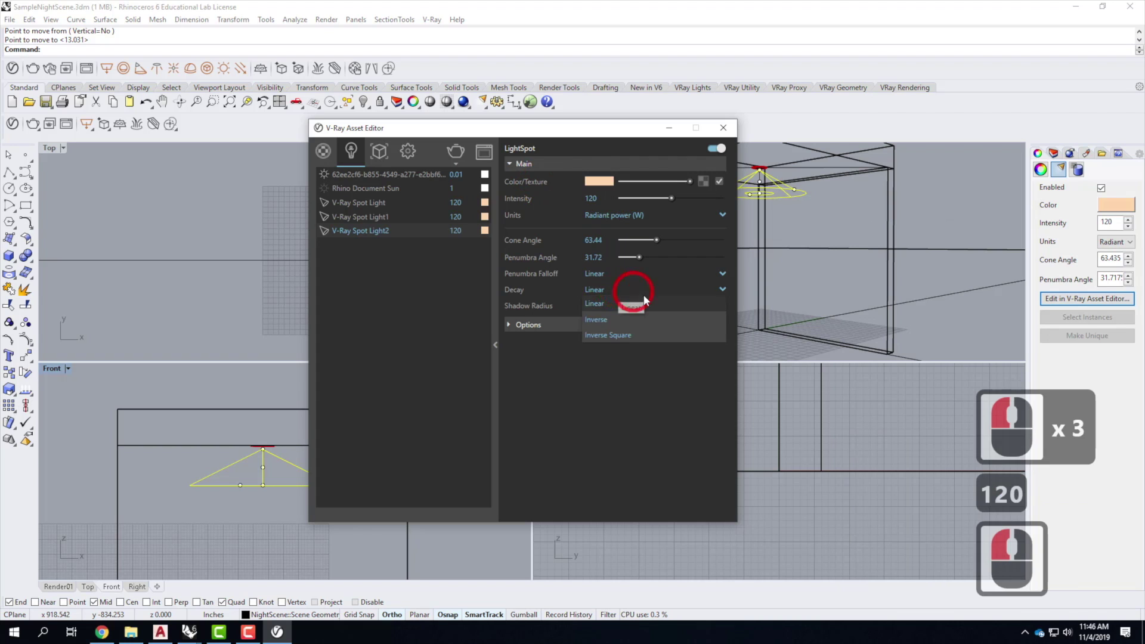
left_click(617, 330)
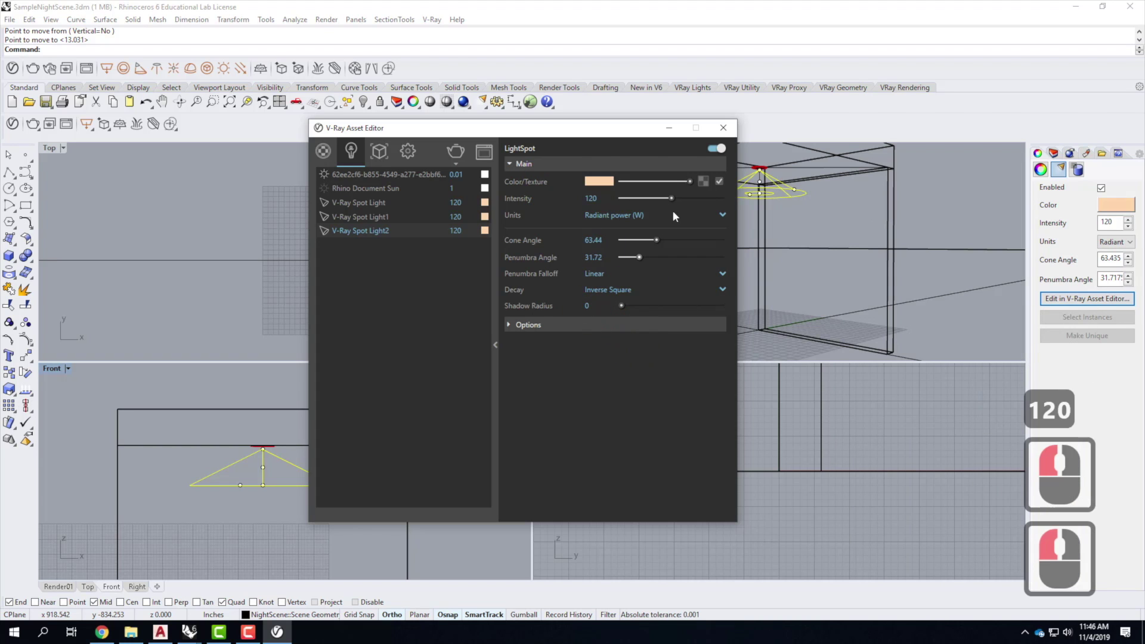
left_click(722, 128)
- Maximize the Render01 view and test-render the wide spotlight with V-Ray, putting the frame buffer away after viewing the result
double_click(545, 148)
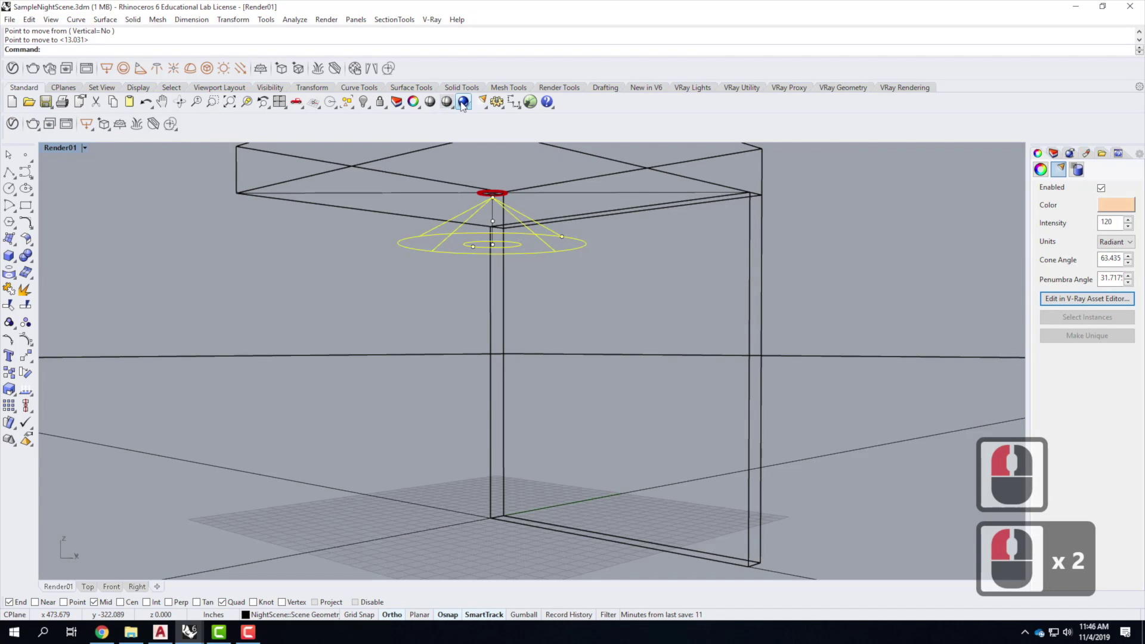
left_click(548, 100)
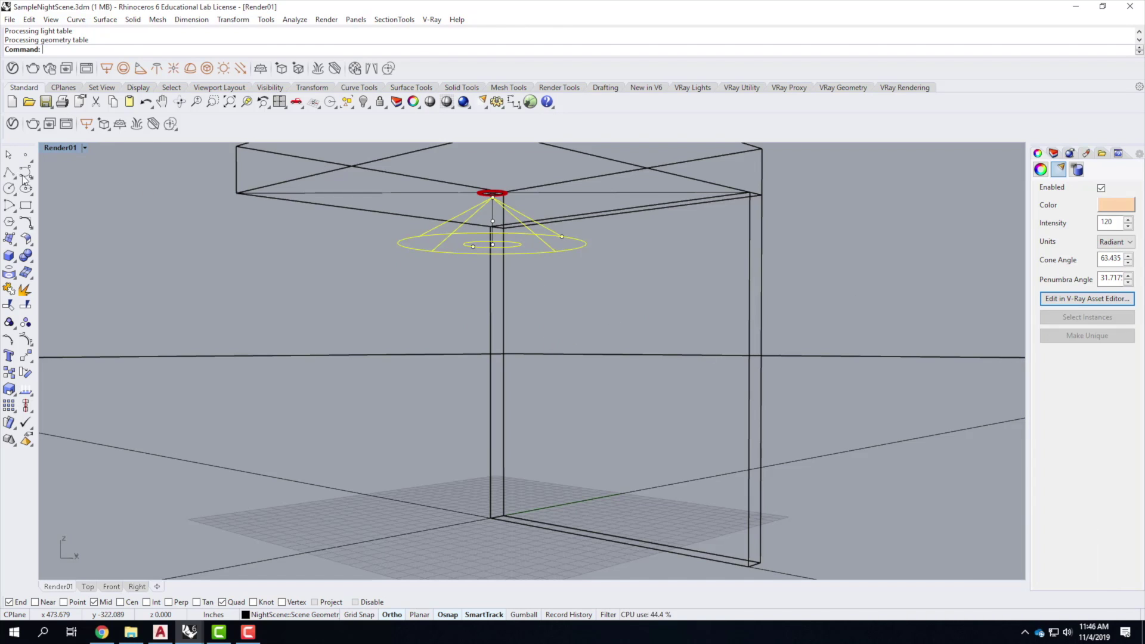
left_click(189, 632)
left_click(319, 575)
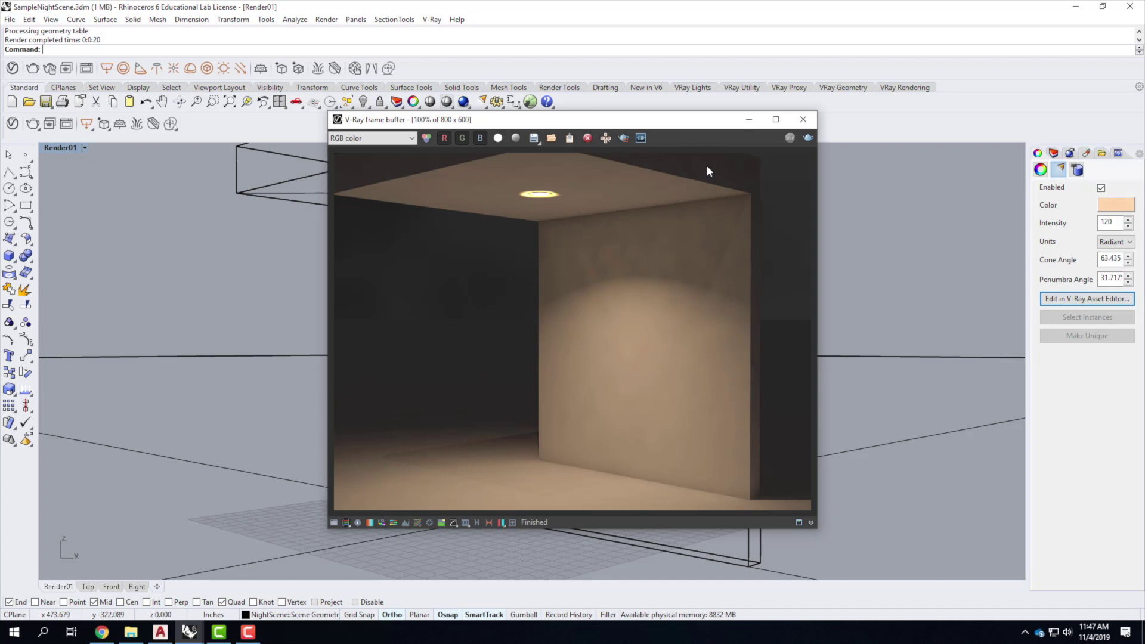
left_click(745, 122)
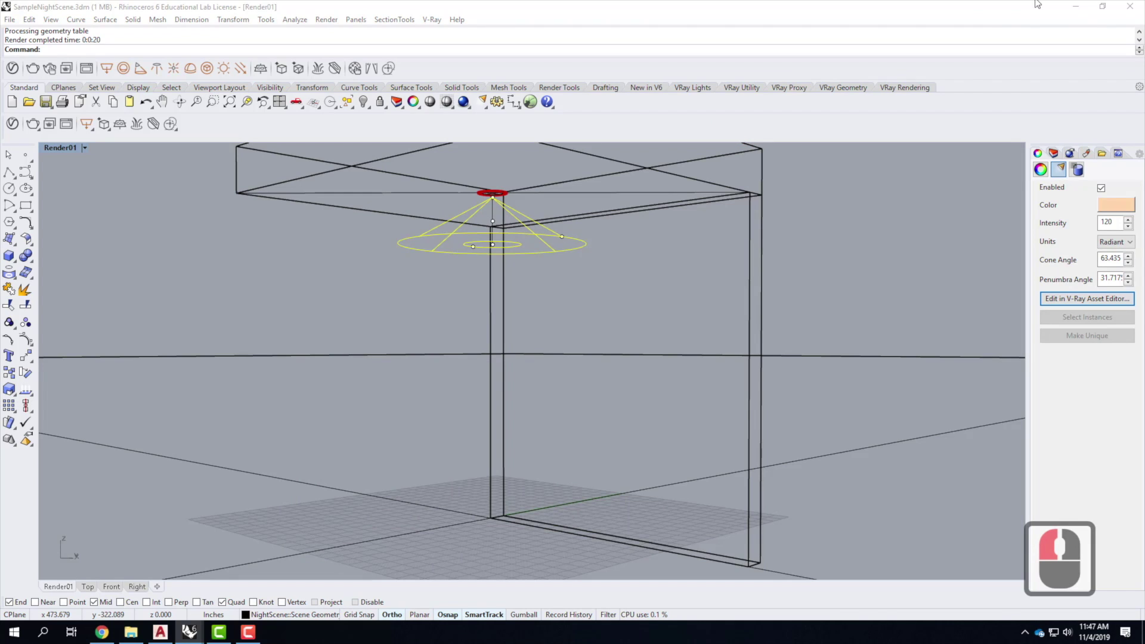
- Switch to the CanLight6 Rhino window and start a new model from the Large Objects - Inches template
left_click(1074, 11)
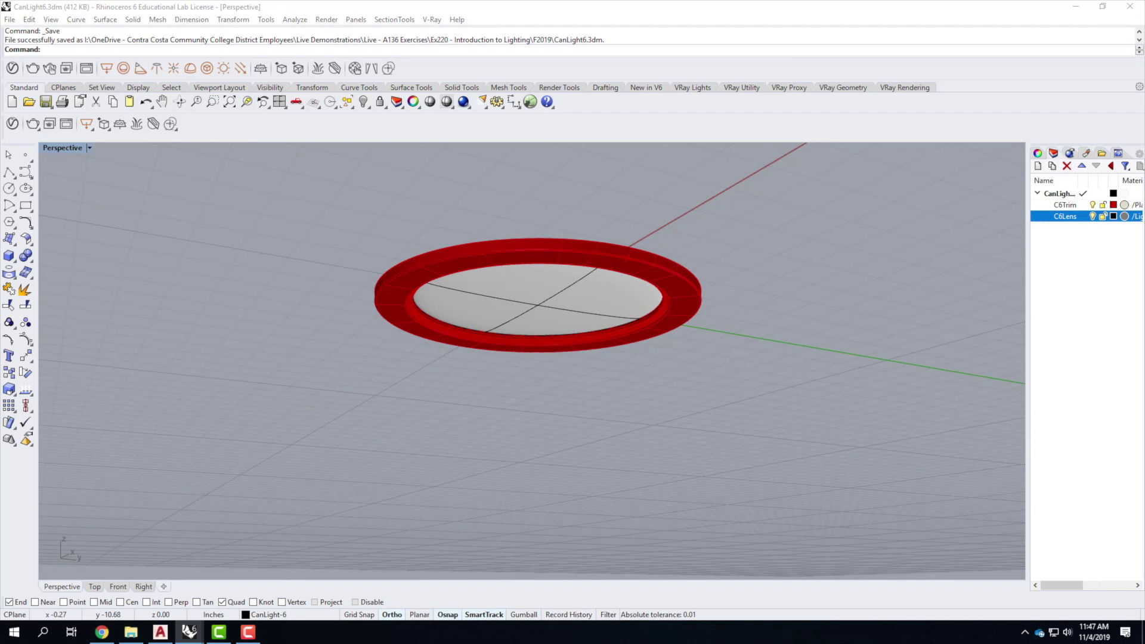
left_click(10, 20)
left_click(10, 20)
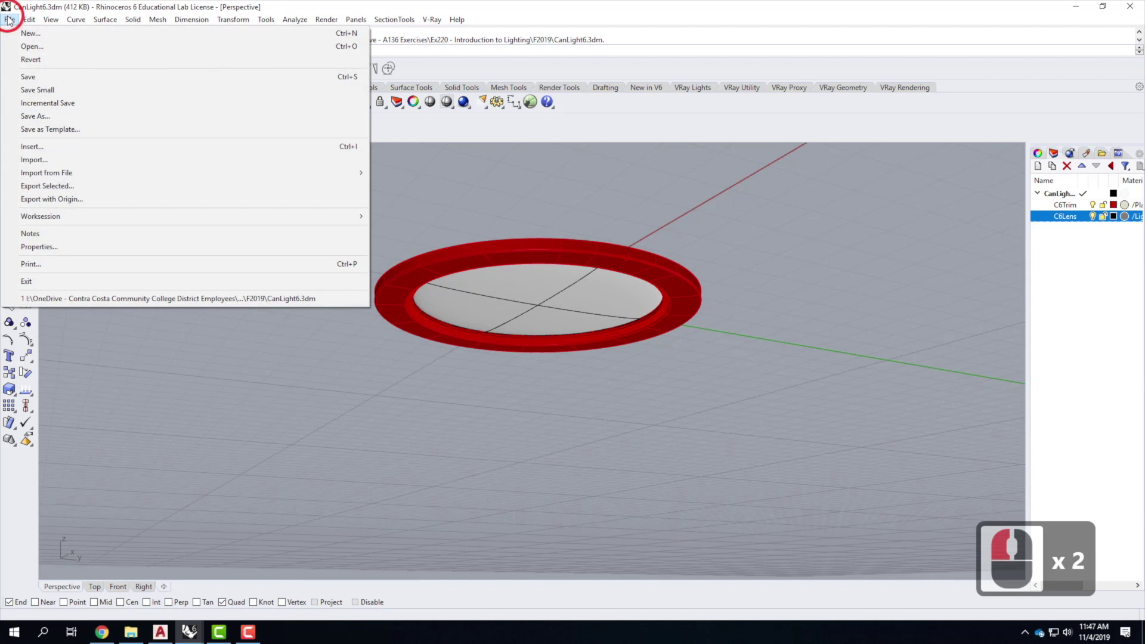
left_click(24, 34)
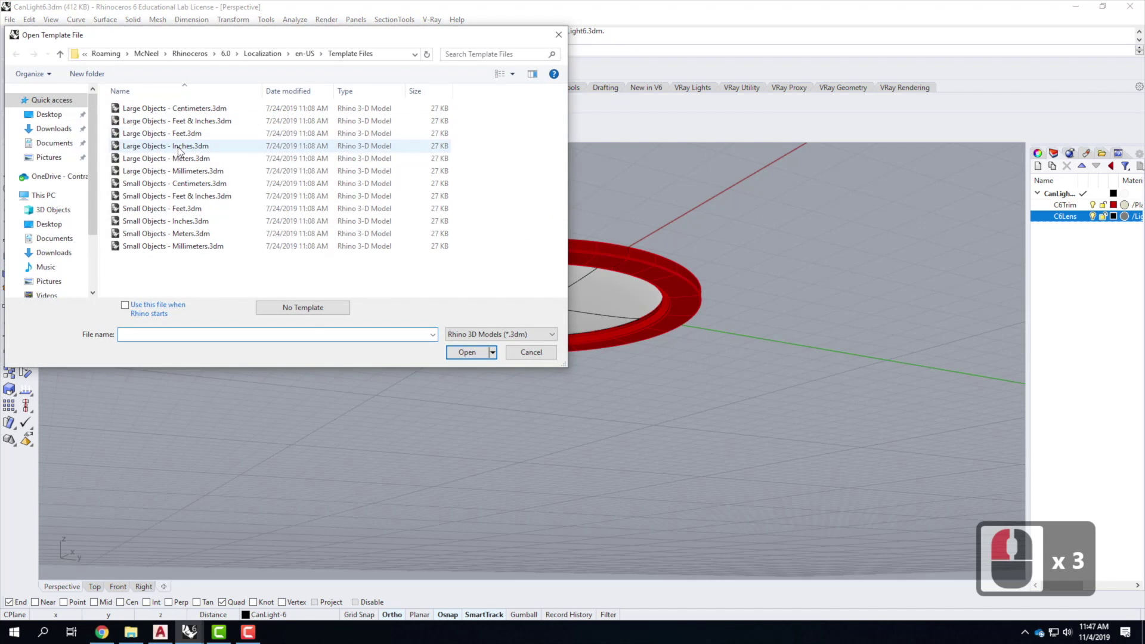
left_click(164, 146)
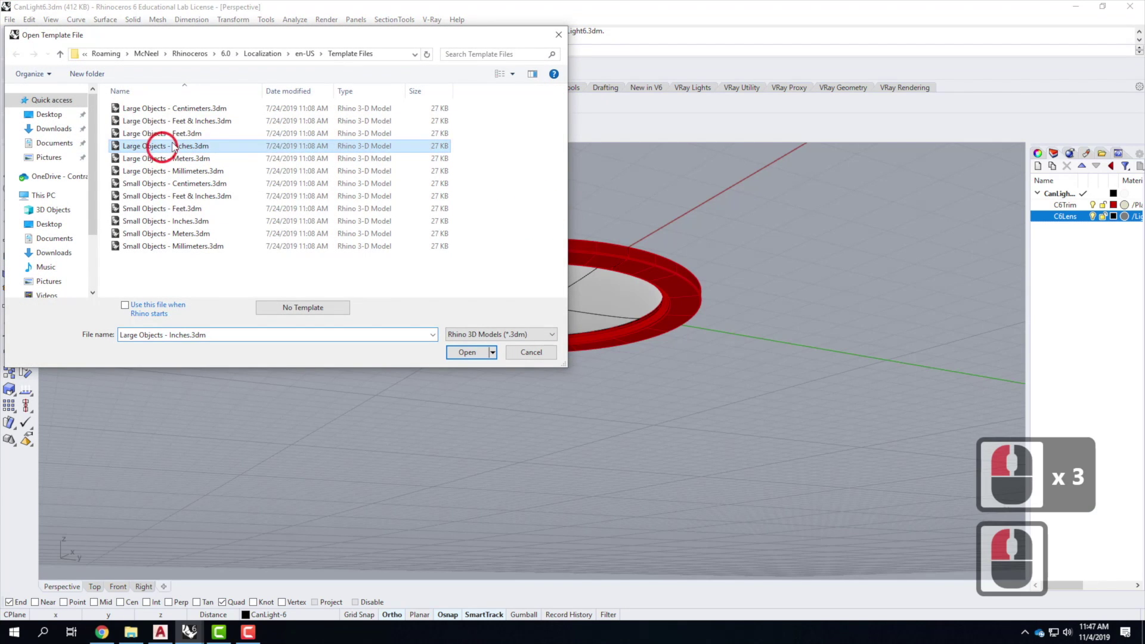
left_click(471, 352)
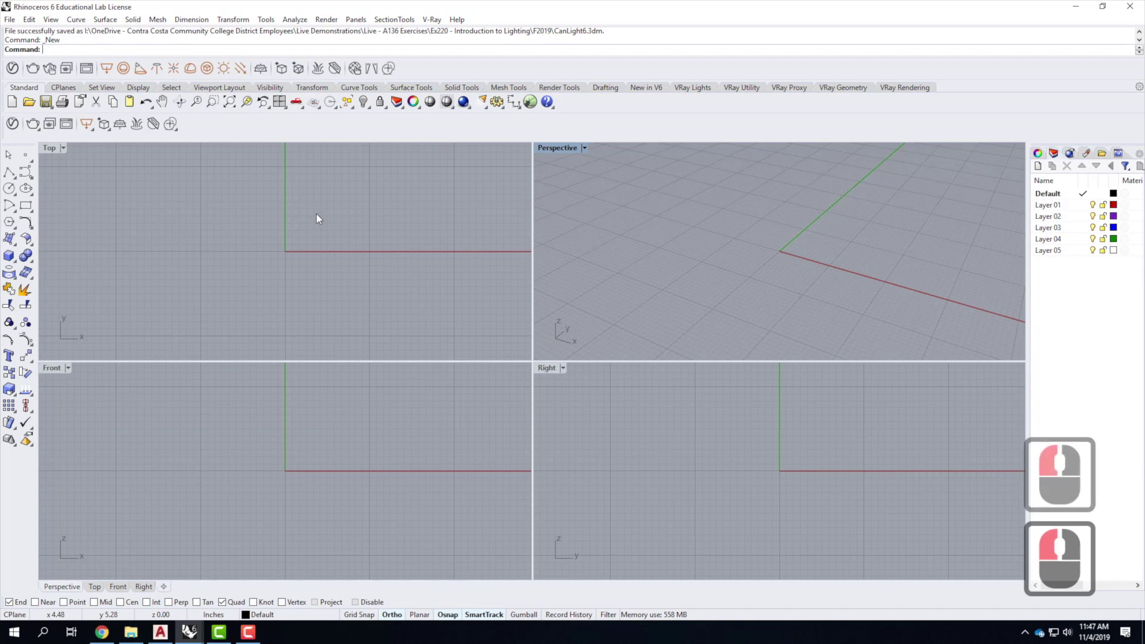
- Create a solid vertical cylinder based at the origin (0,0) with a 1' diameter and a 1.25" height
left_click(12, 257)
left_click(45, 258)
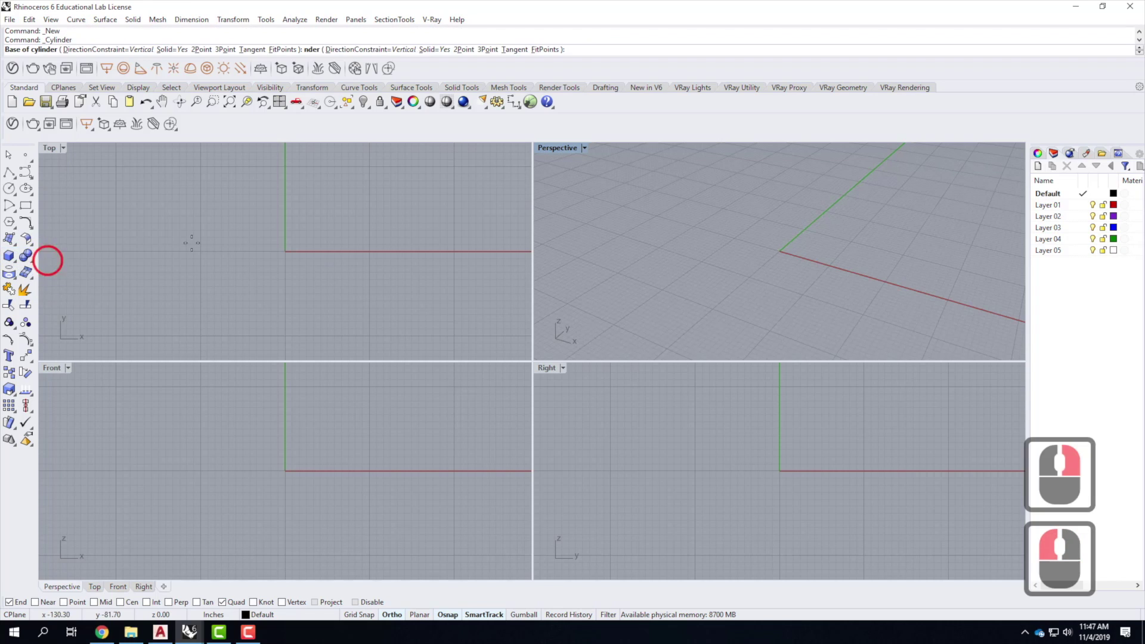
type("0k0")
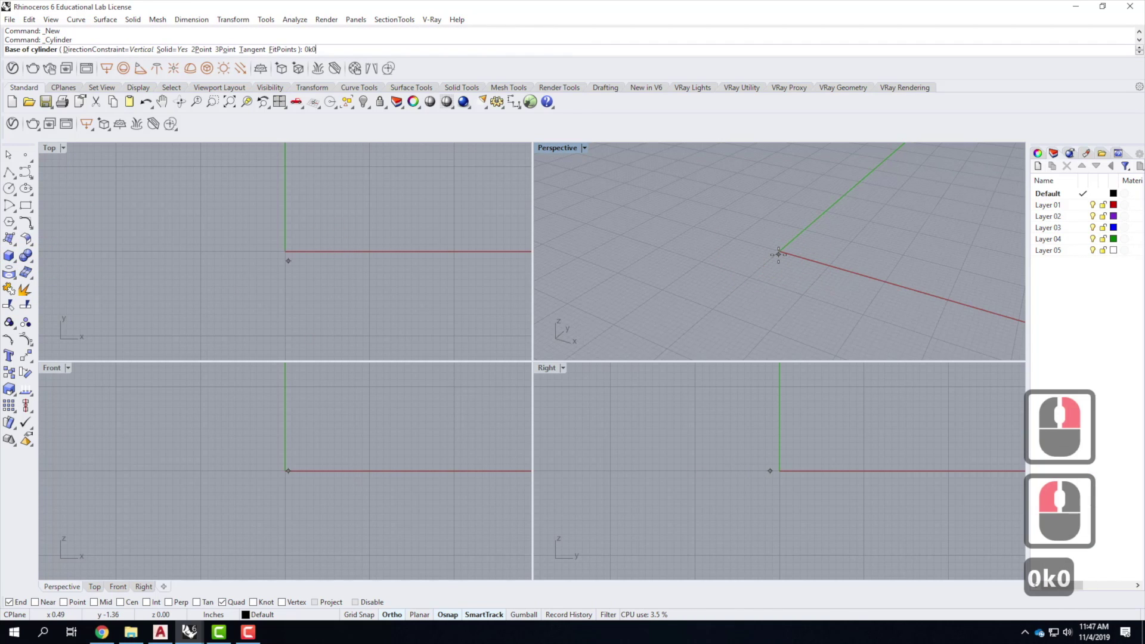
key("Return")
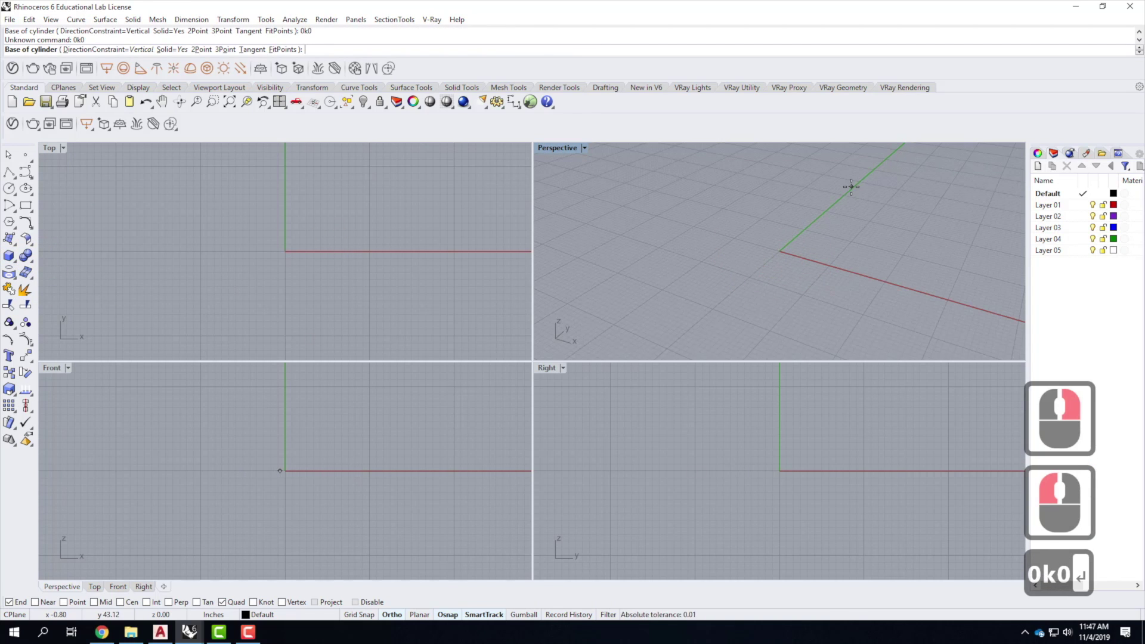
type("0,0")
key("Return")
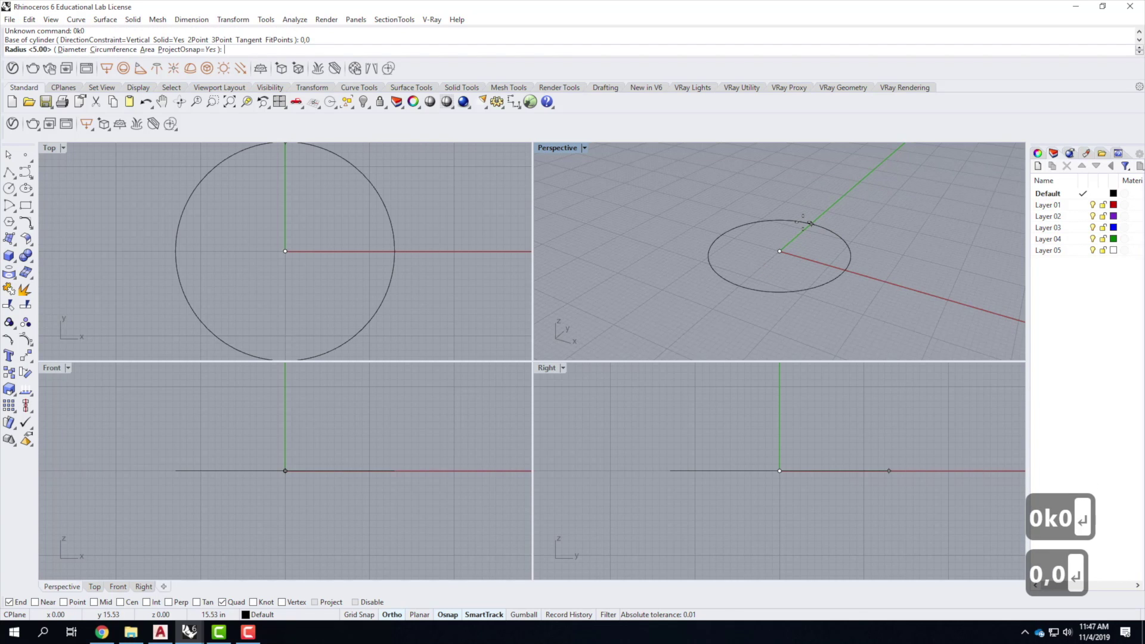
type("d")
key("Return")
type("1'")
key("Return")
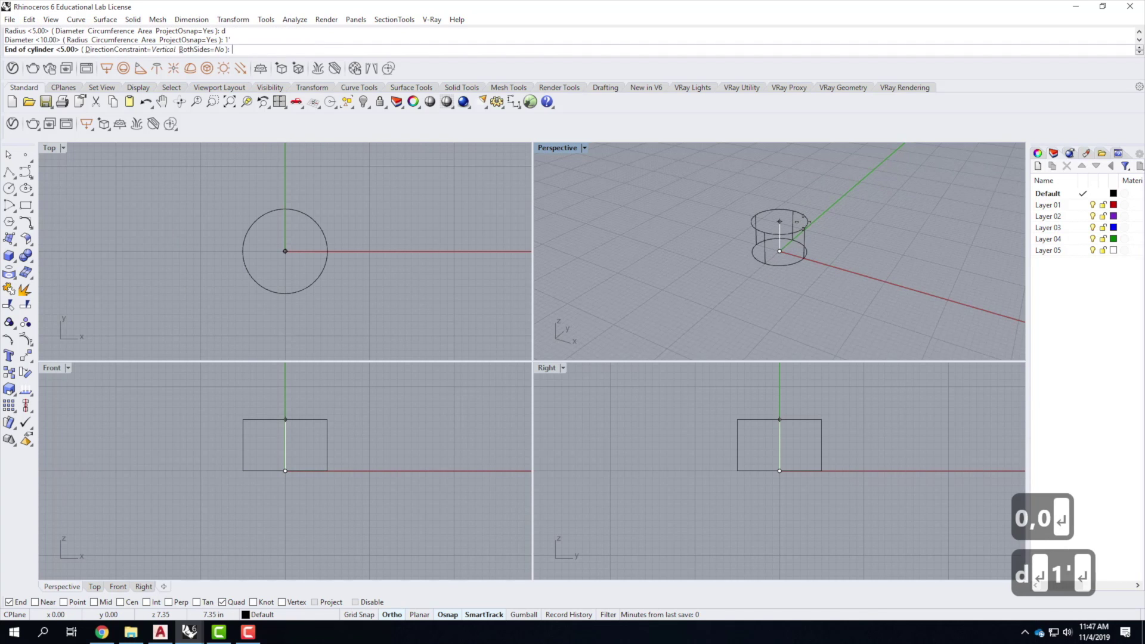
type("1.25\"")
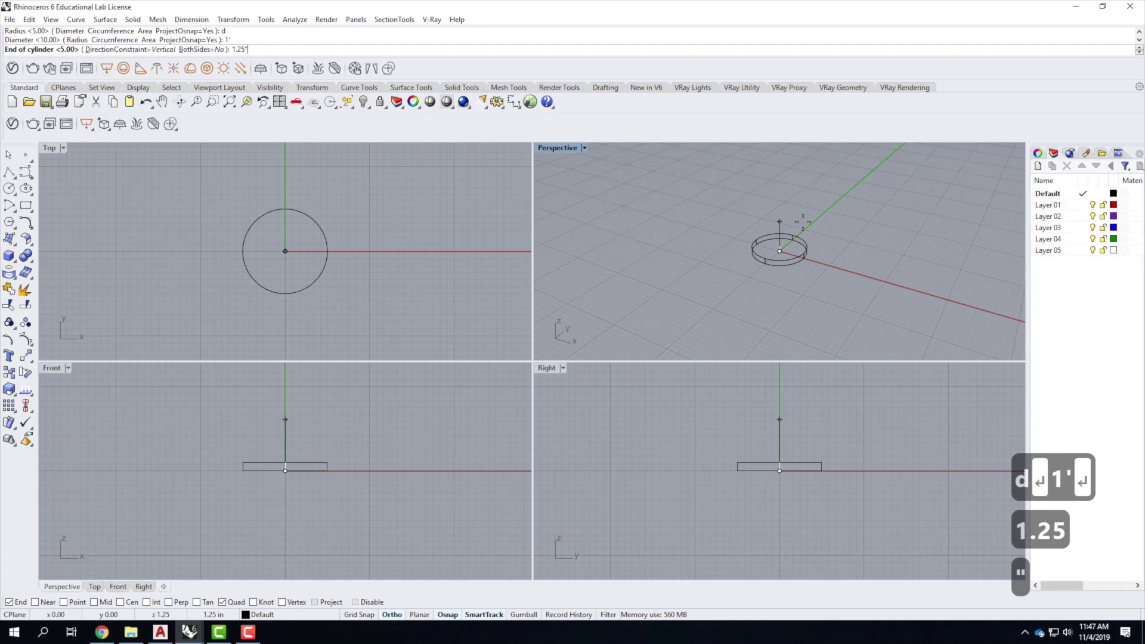
key("Return")
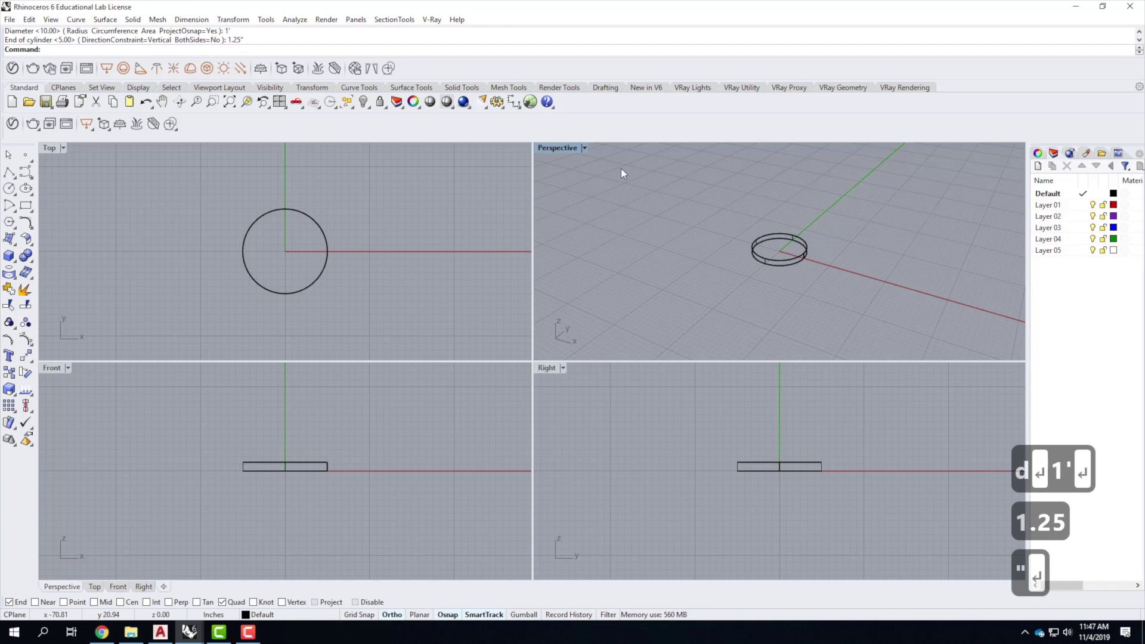
- Switch the Perspective viewport to Shaded display
left_click(584, 147)
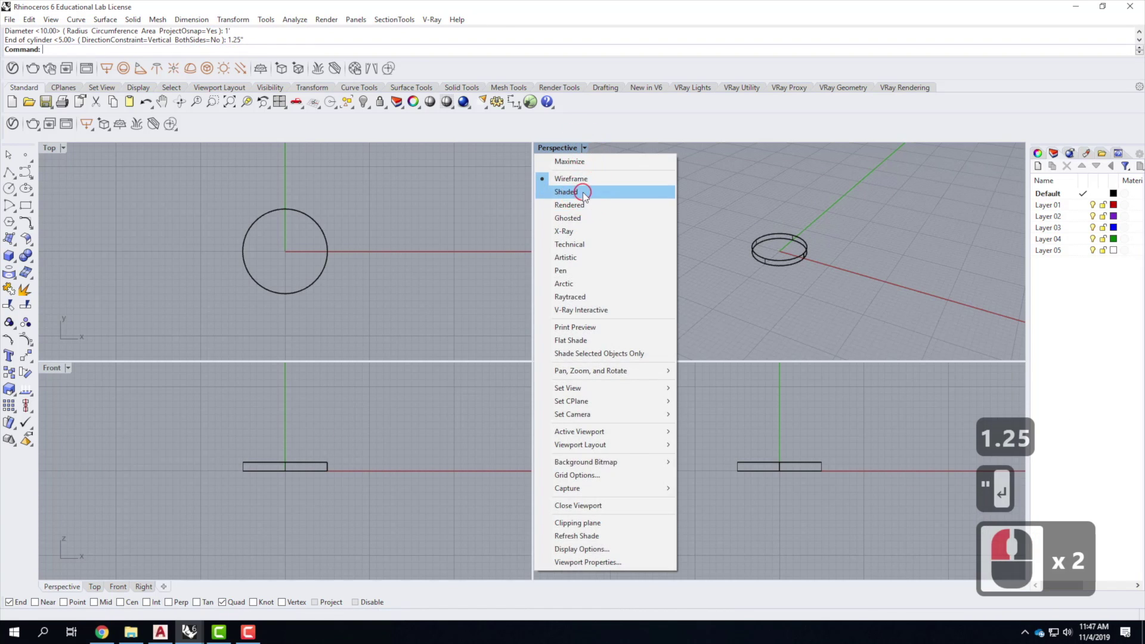
- Set the Perspective viewport to Shaded display and maximize it
left_click(583, 192)
left_click(702, 263)
scroll(617, 327, "down", 4)
scroll(715, 295, "up", 5)
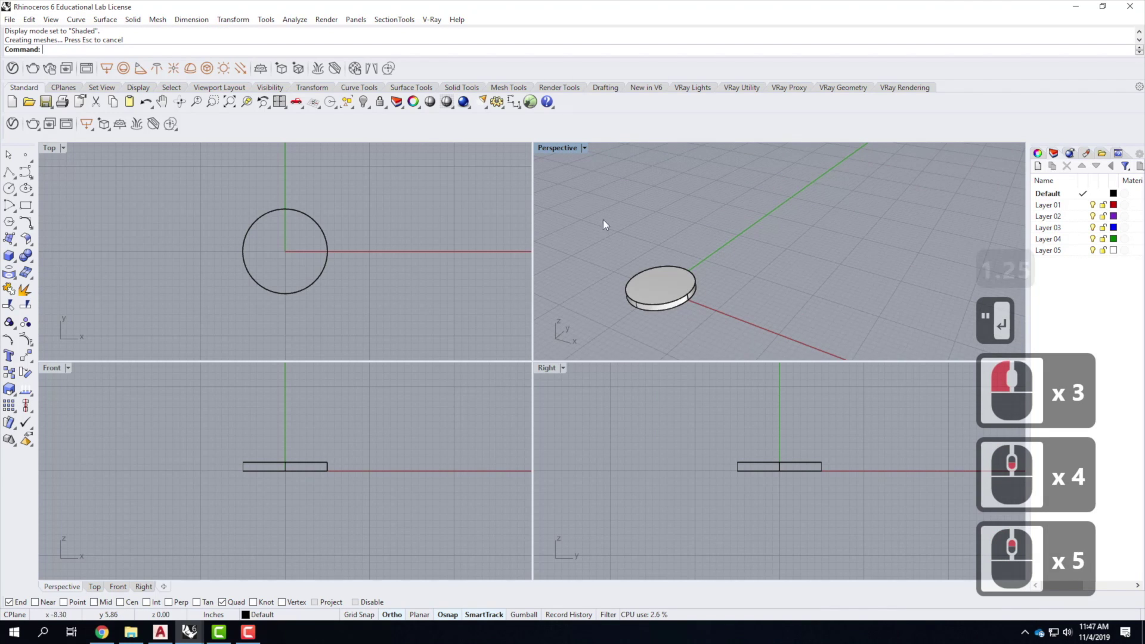
double_click(554, 148)
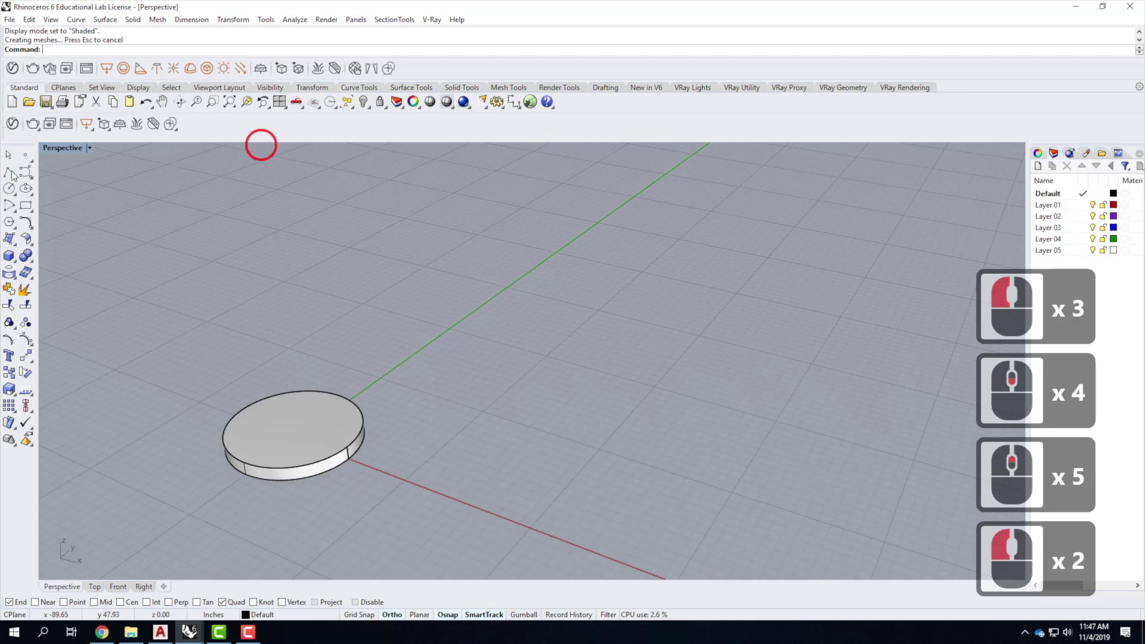
- With centre snapping enabled, create a solid cylinder 1" in diameter and 4' tall from the centre of the base disc's top face
left_click(16, 262)
left_click(43, 263)
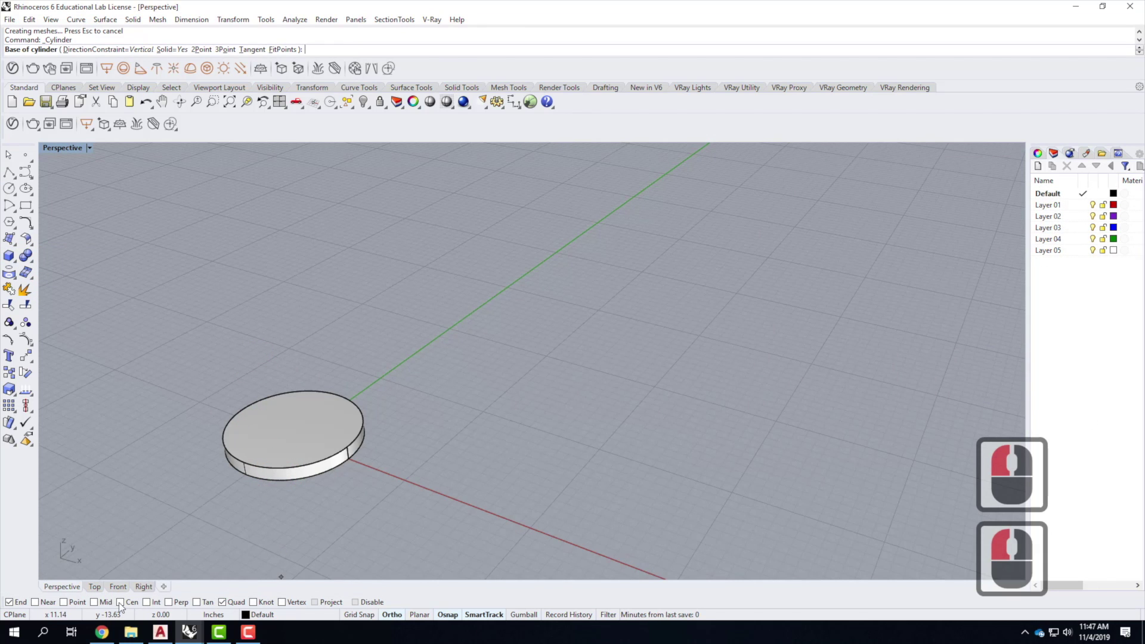
left_click(120, 602)
left_click(295, 464)
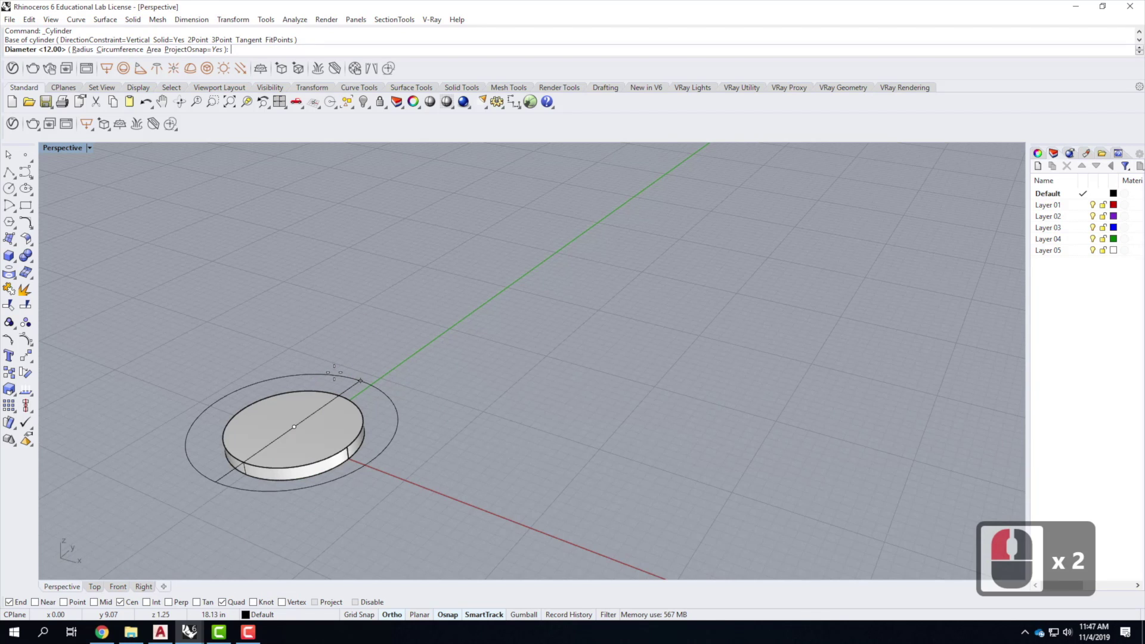
type("1\"")
key("Return")
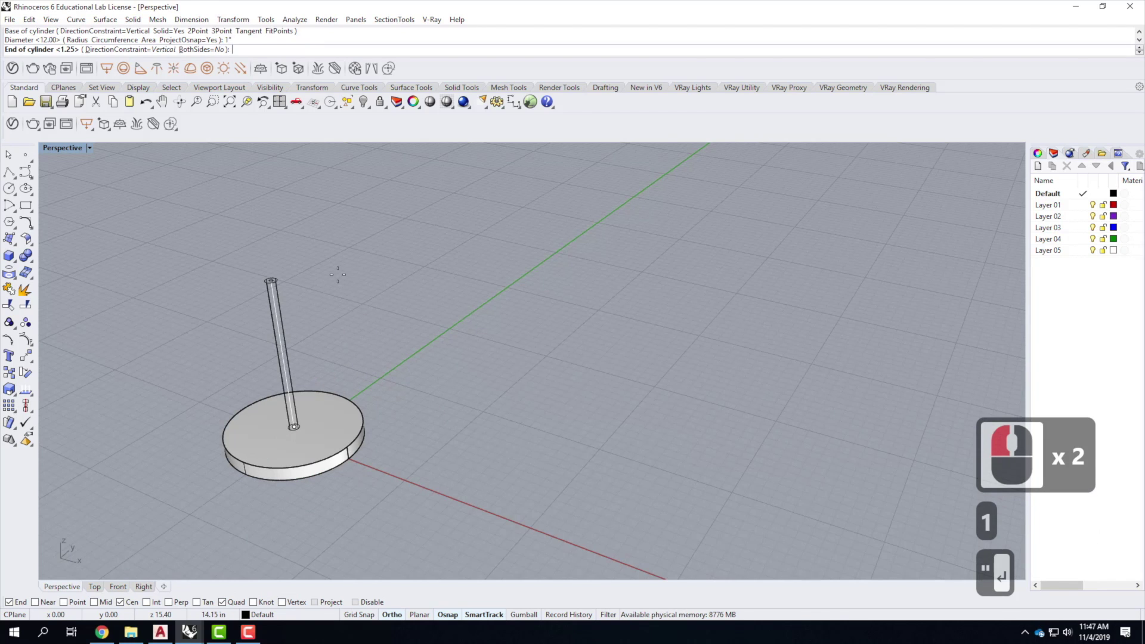
type("4'")
key("Return")
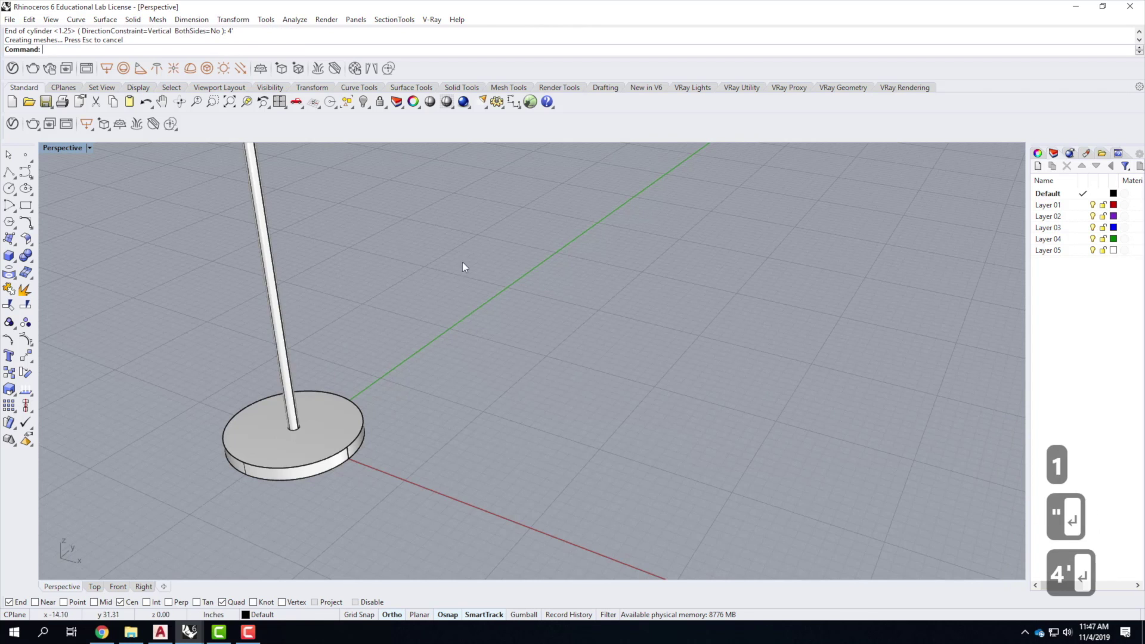
scroll(498, 486, "down", 4)
scroll(425, 207, "up", 2)
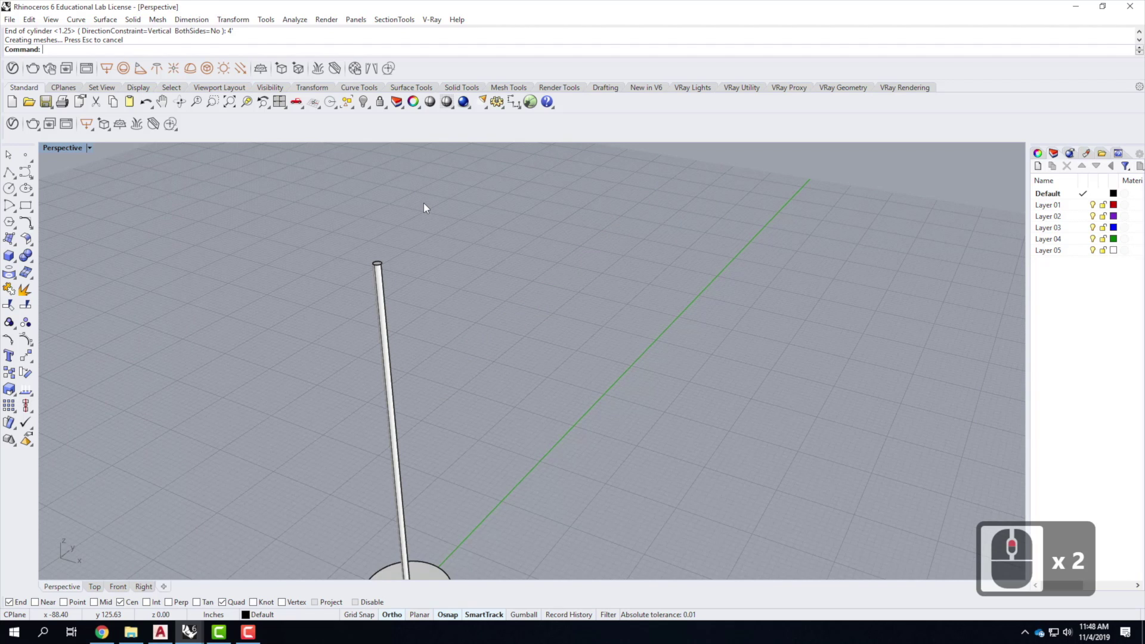
left_click(9, 255)
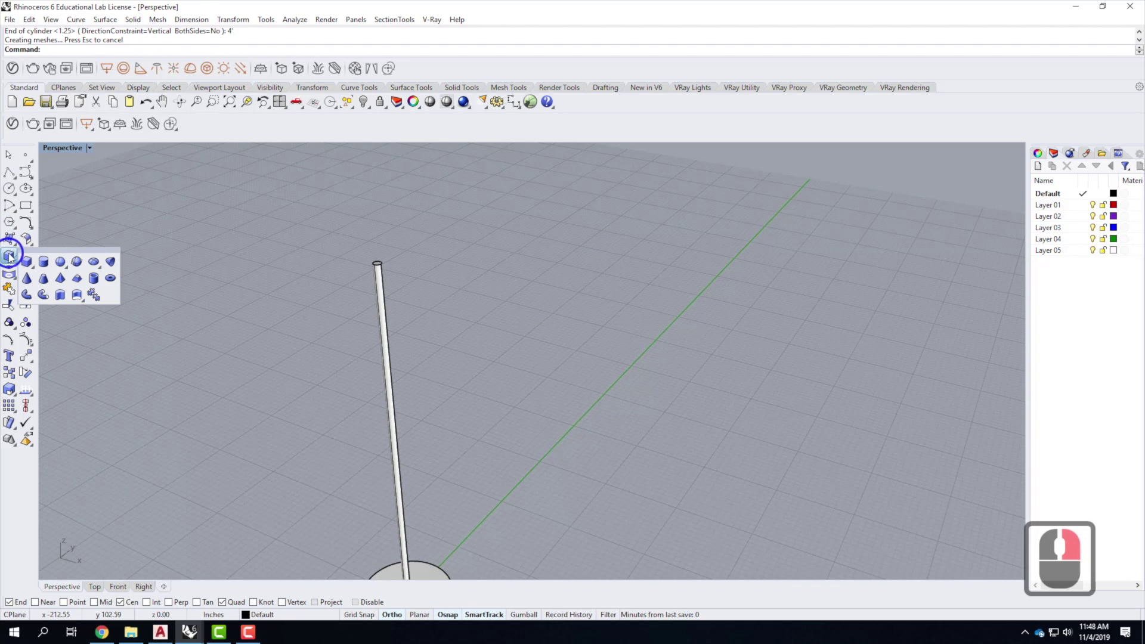
left_click(43, 262)
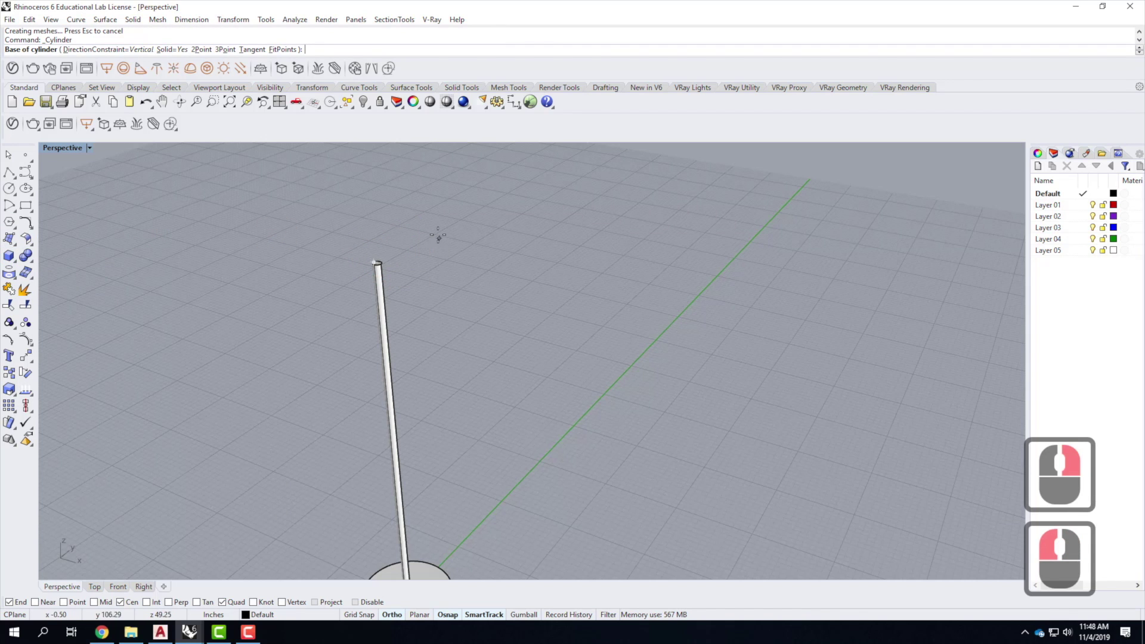
scroll(438, 235, "up", 5)
left_click(329, 307)
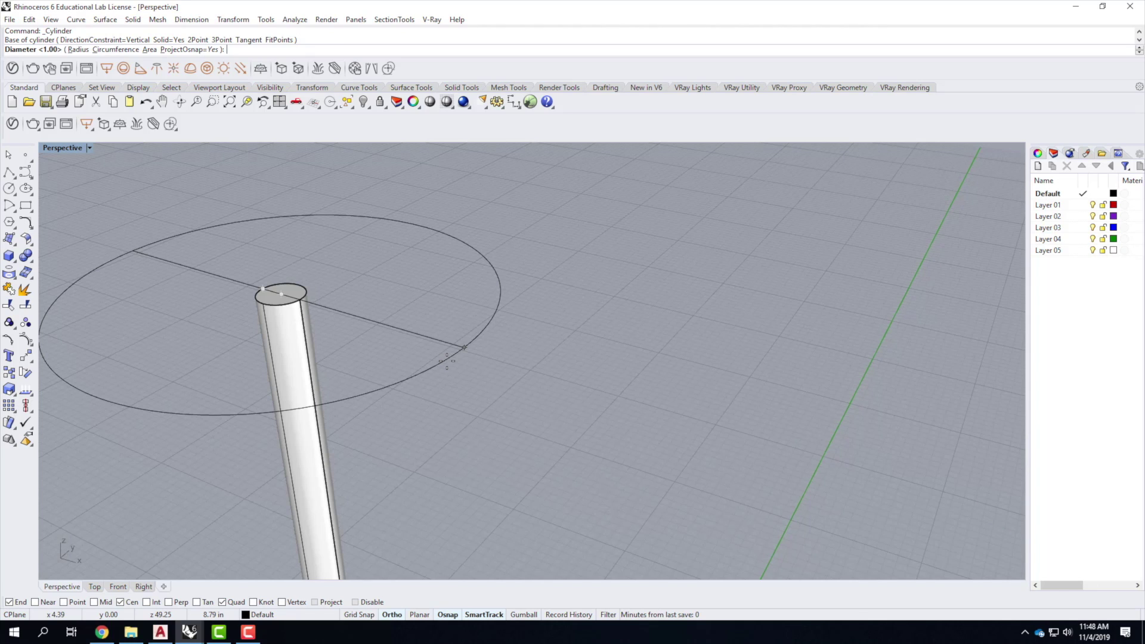
key("Escape")
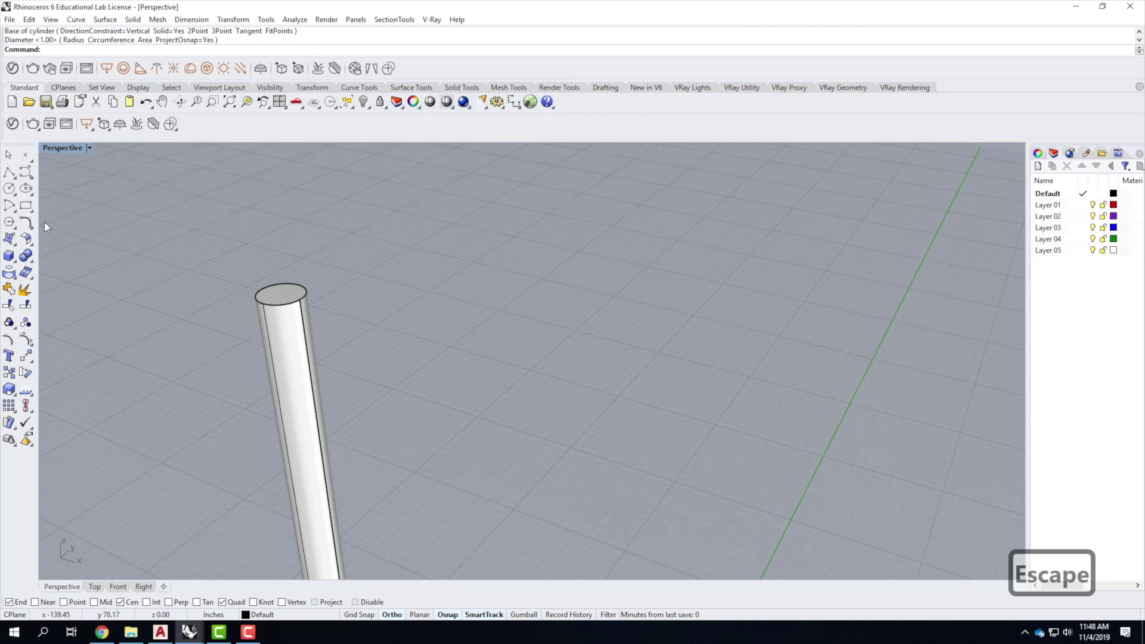
- Create a truncated cone centred on the pole's top, with base diameter 10", height 1' and top diameter 8"
left_click(16, 266)
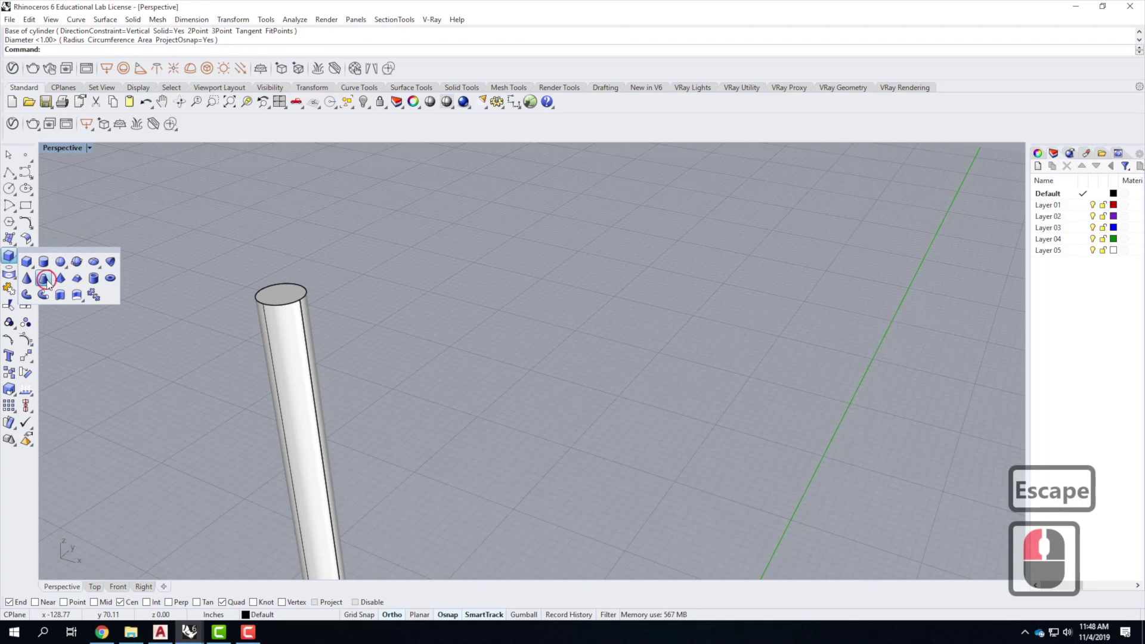
left_click(46, 273)
left_click(281, 288)
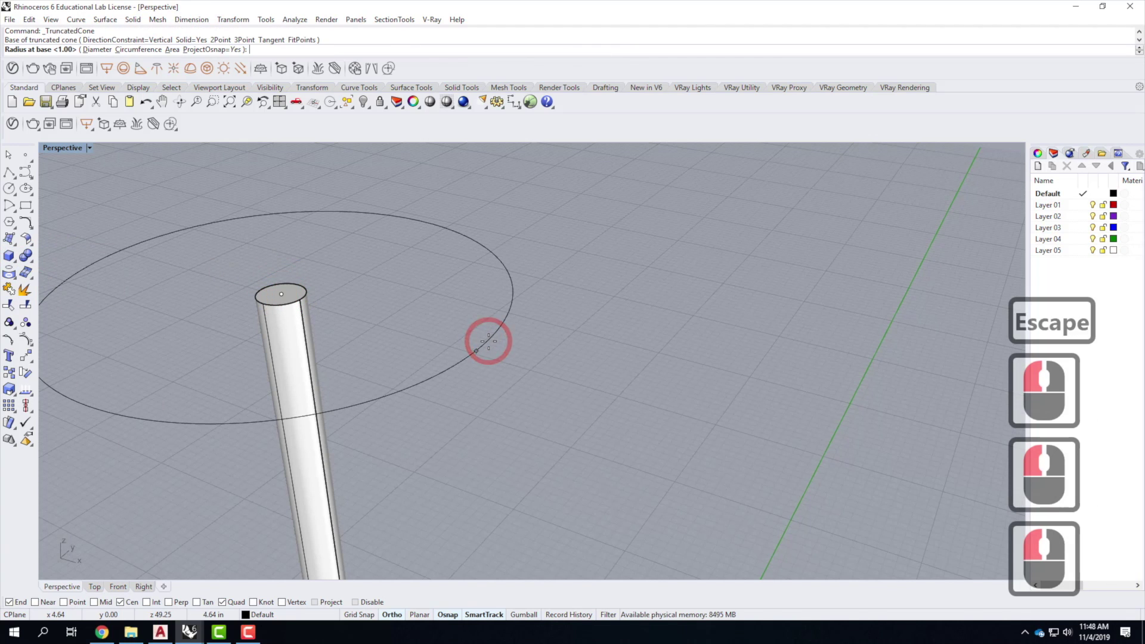
type("d")
key("Return")
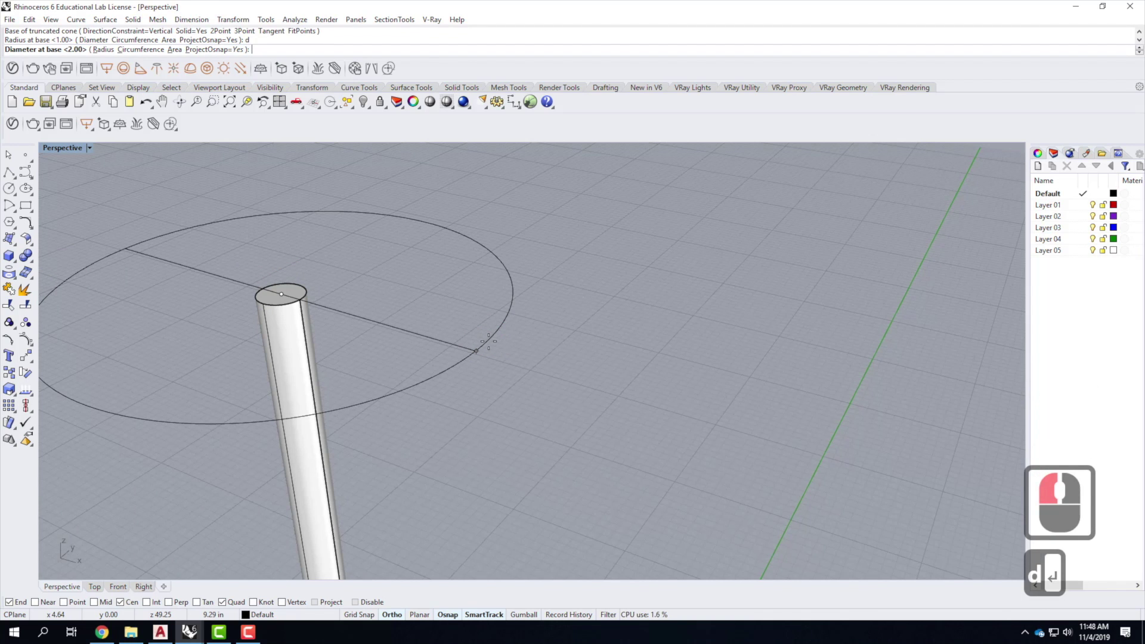
type("10\"")
key("Return")
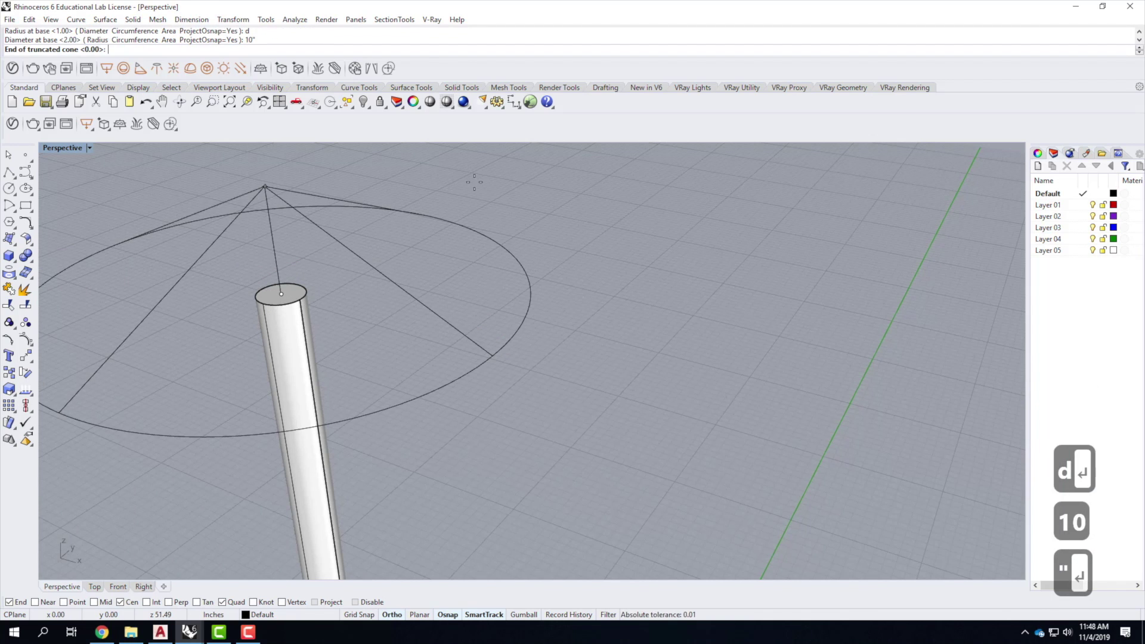
scroll(474, 182, "down", 5)
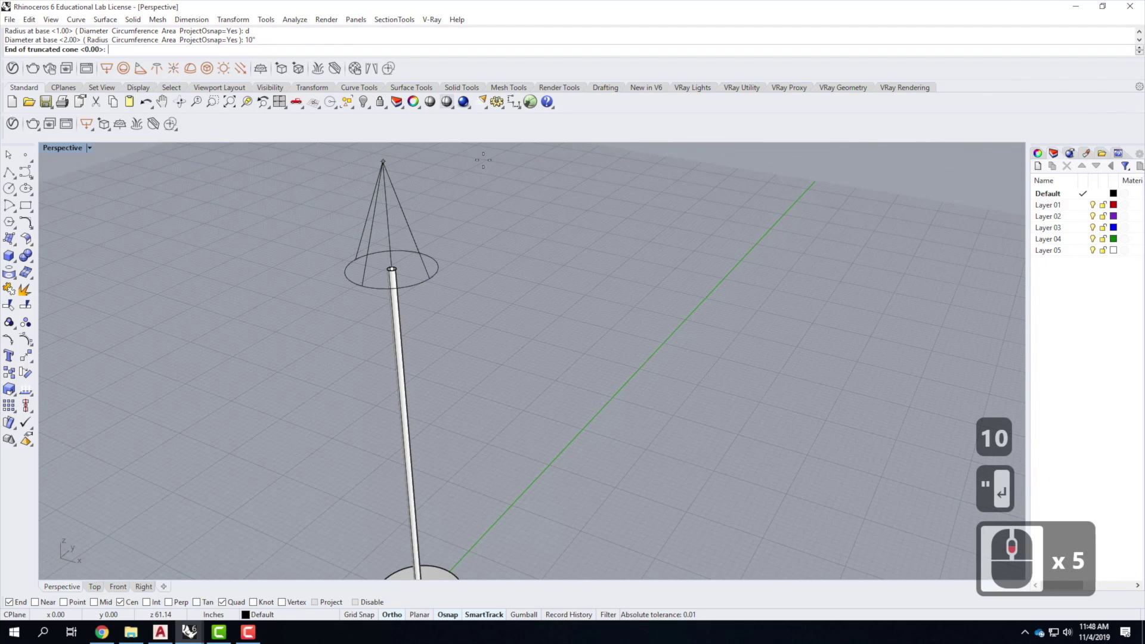
type("1'")
key("Return")
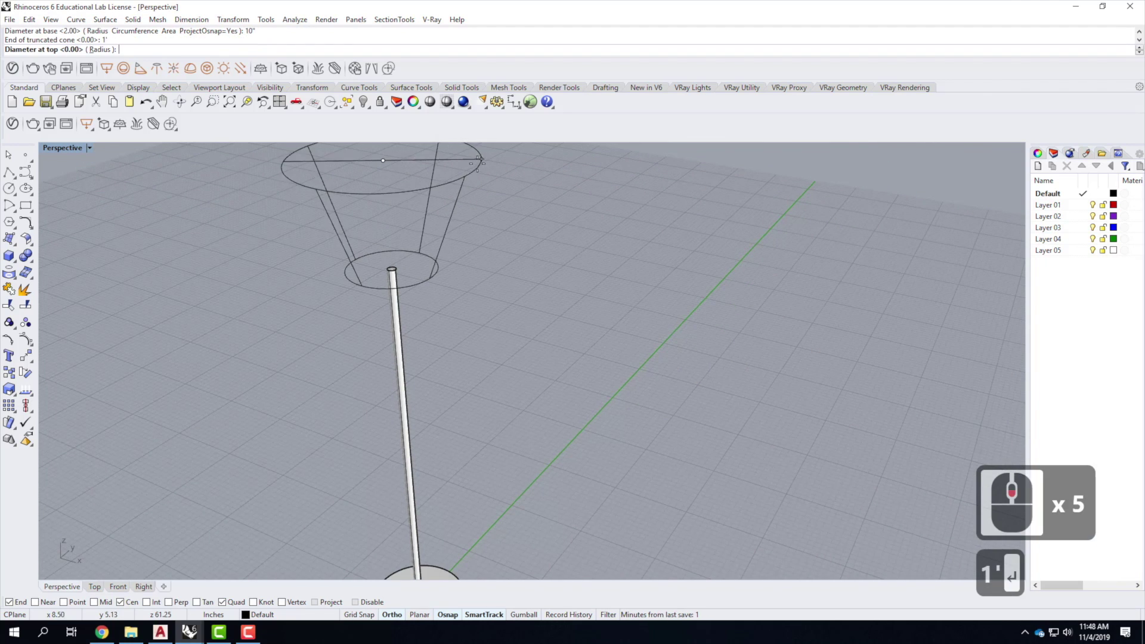
type("8\"")
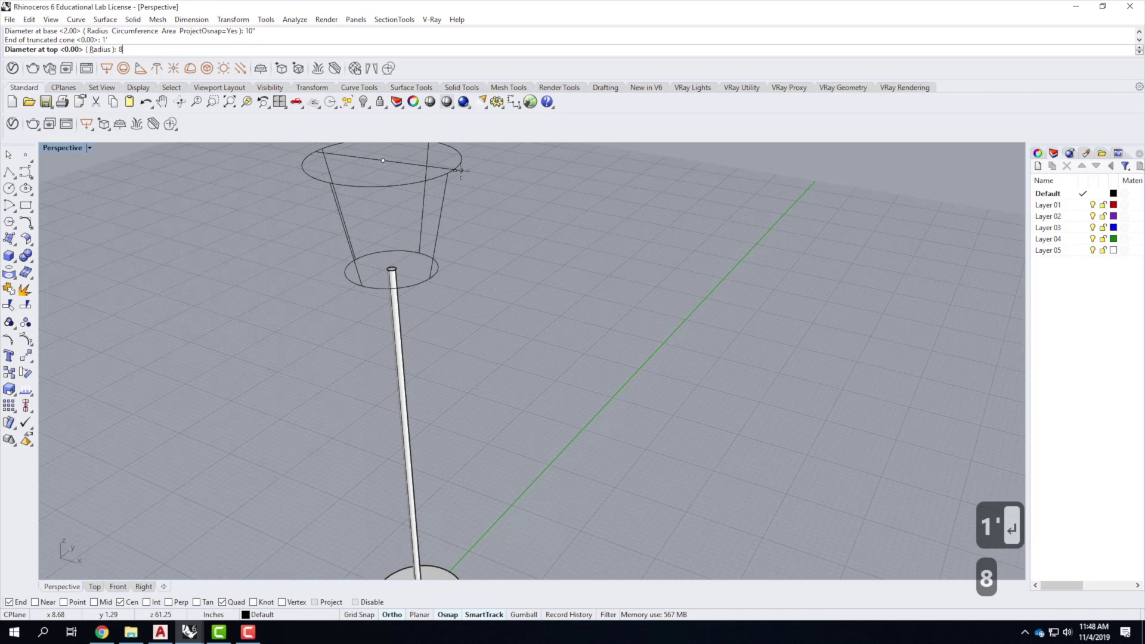
key("Return")
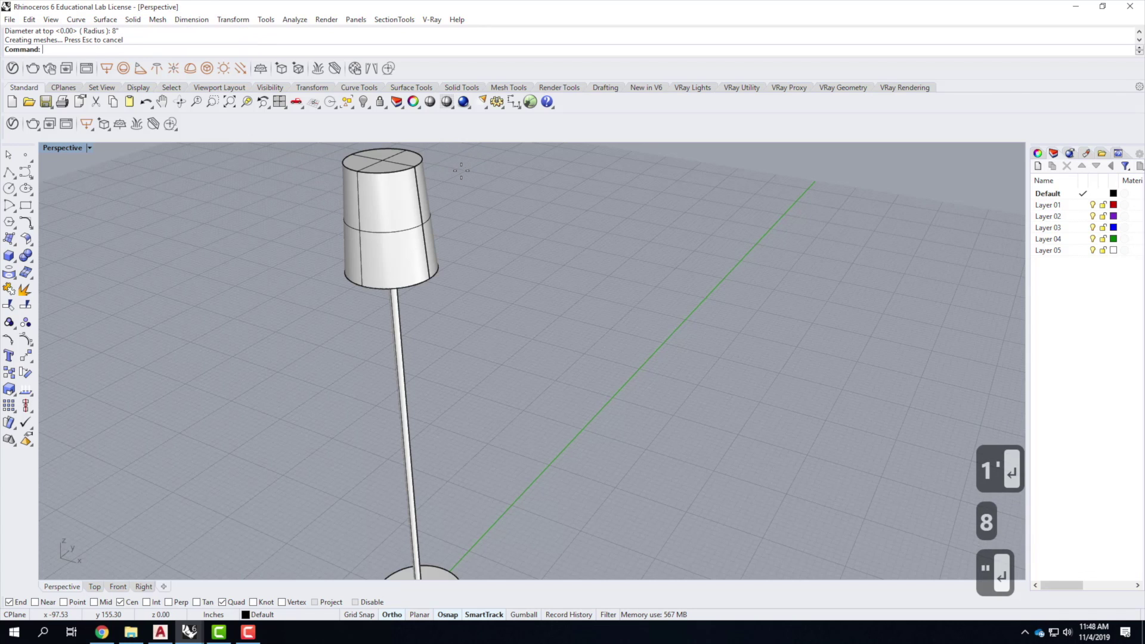
- Move the lampshade cone vertically down by 4"
left_click(398, 226)
scroll(353, 283, "down", 3)
scroll(353, 284, "up", 3)
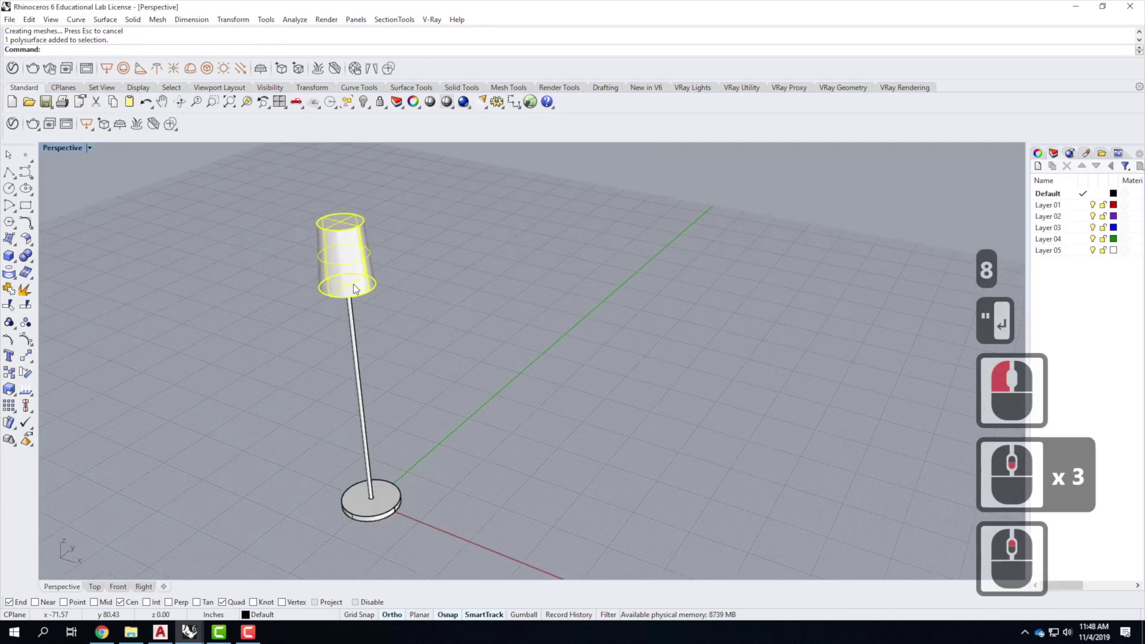
right_click_drag(364, 310, 346, 204)
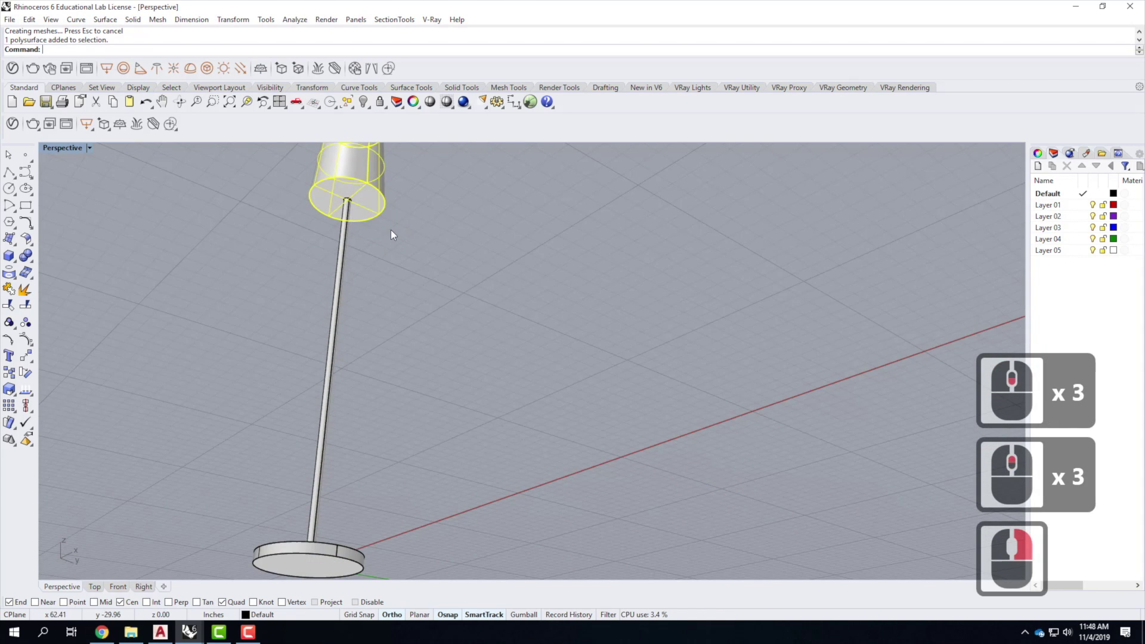
type("move")
key("Return")
type("v")
key("Return")
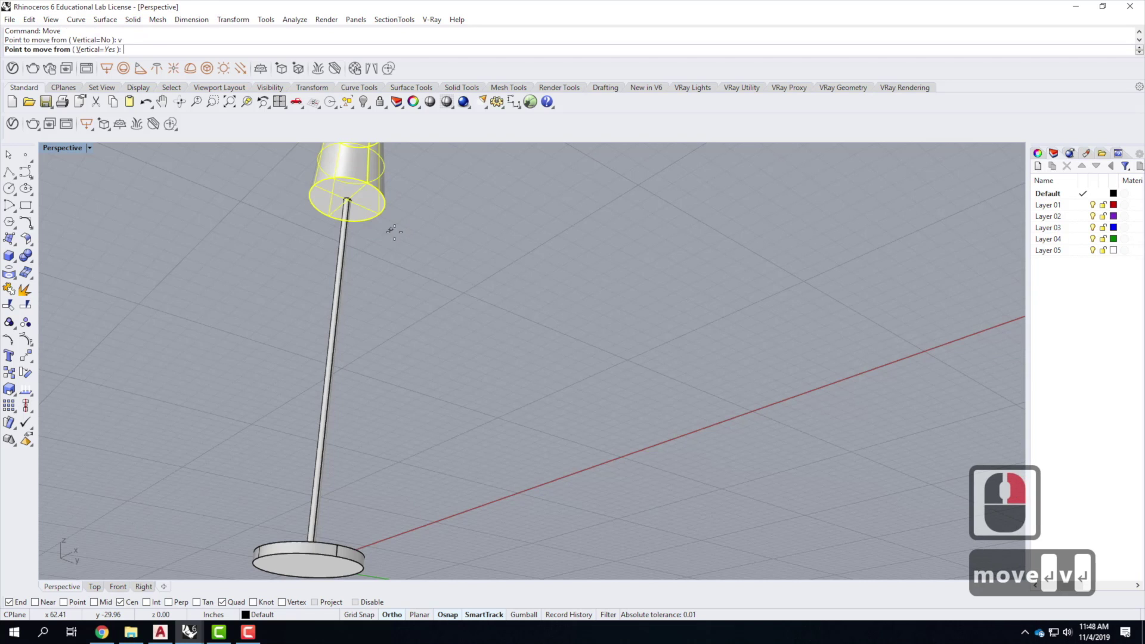
left_click(383, 217)
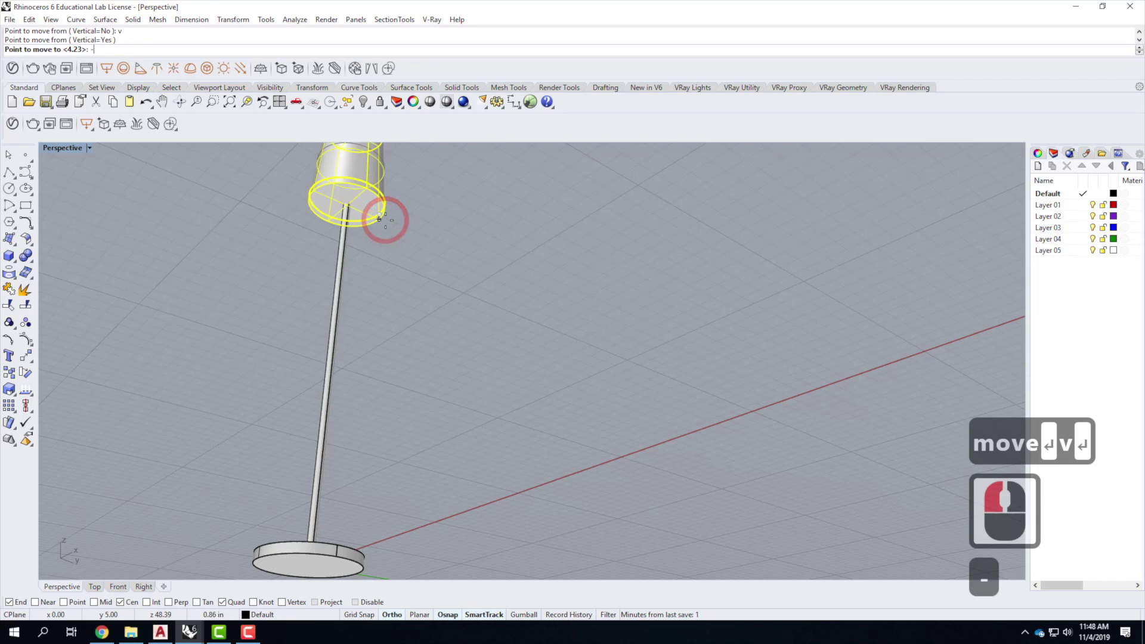
type("-4\"")
key("Return")
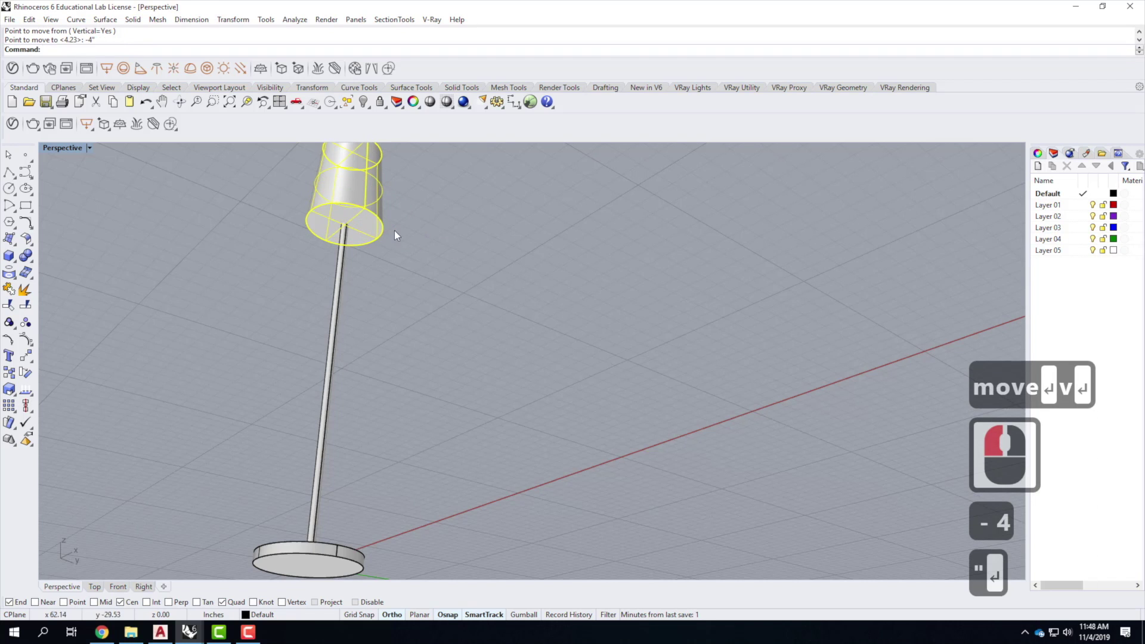
key("Escape")
key("Escape")
- Explode the lampshade cone into separate surfaces and clear the selection
left_click(330, 243)
right_click_drag(330, 243, 251, 285)
type("explode")
key("Return")
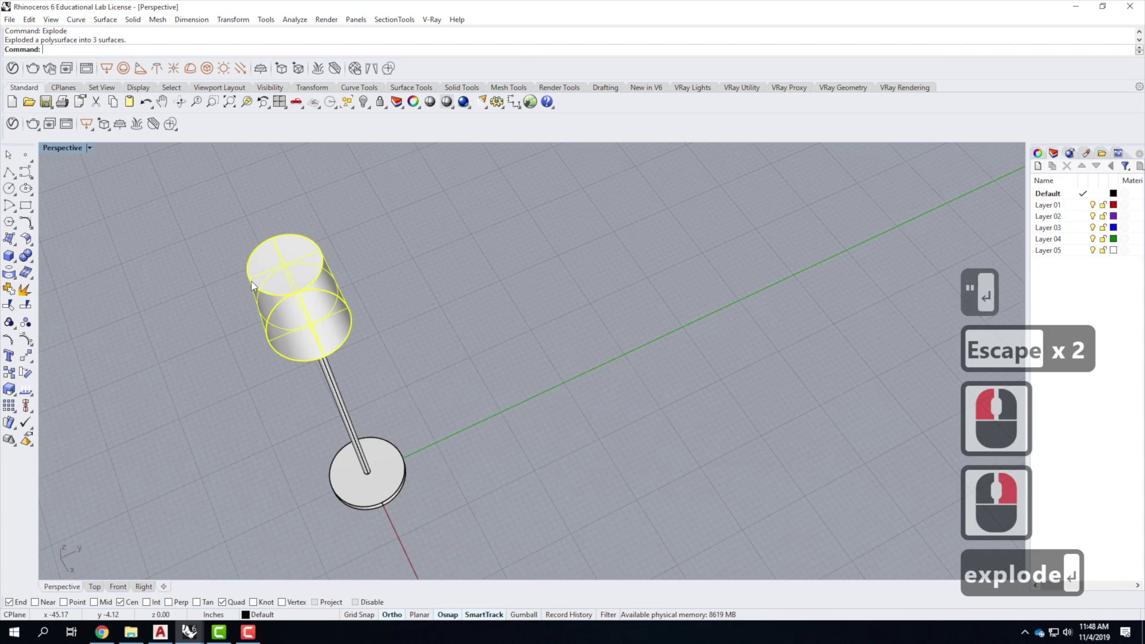
left_click(472, 324)
- Delete the top and bottom cap surfaces of the lampshade, leaving only its side wall
left_click(280, 263)
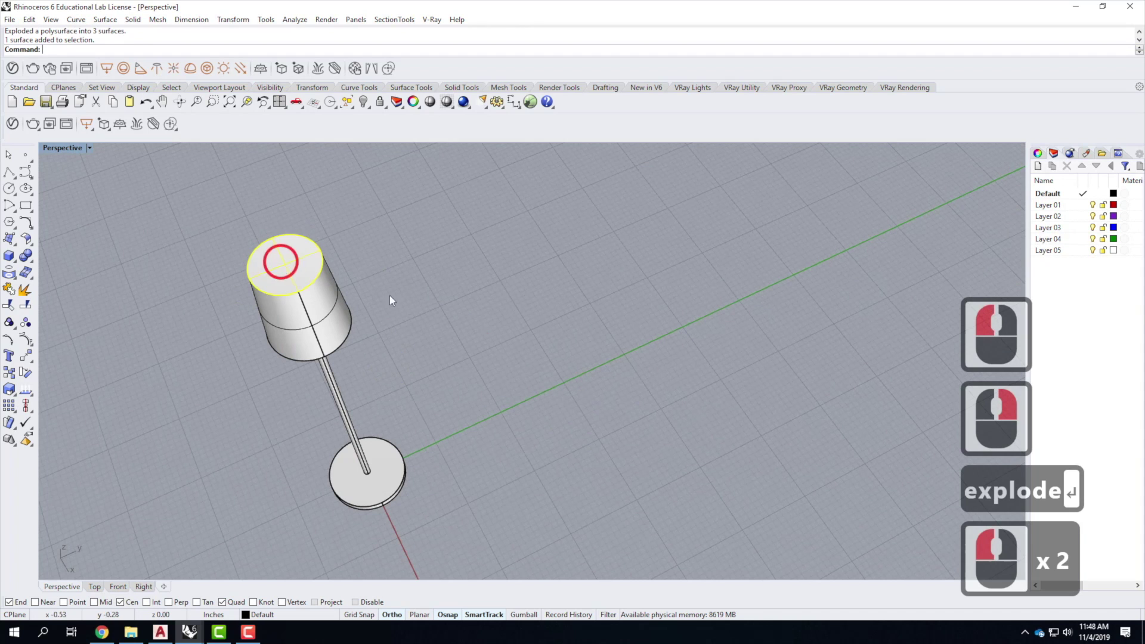
key("Delete")
right_click_drag(425, 376, 398, 251)
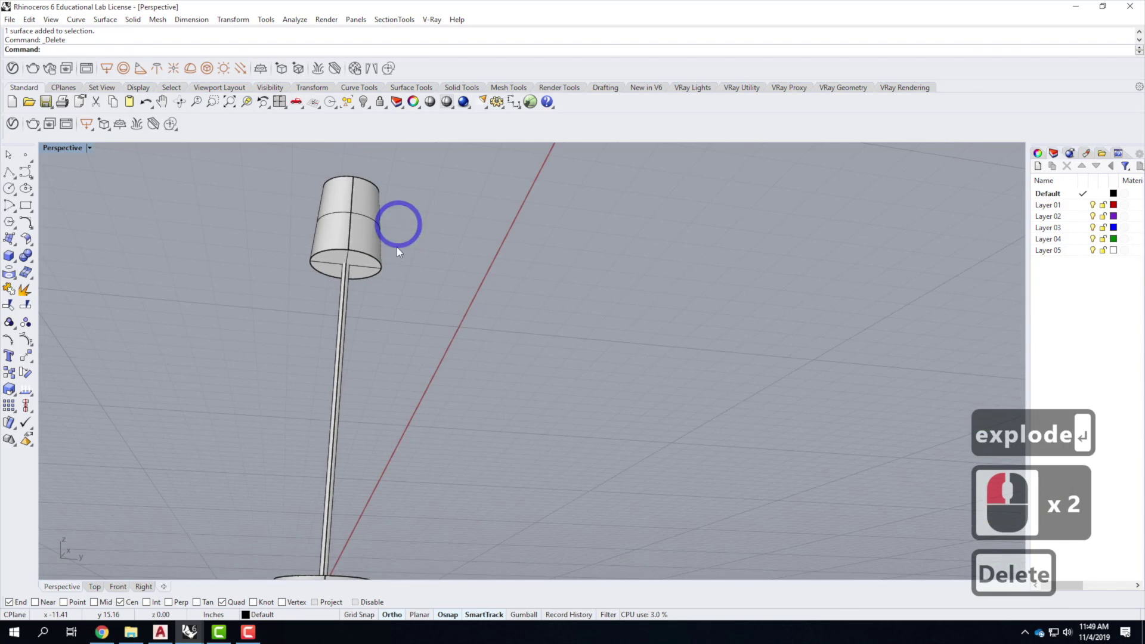
left_click(384, 268)
key("Delete")
scroll(393, 352, "down", 2)
right_click_drag(402, 370, 310, 494)
scroll(402, 336, "down", 4)
scroll(395, 338, "up", 4)
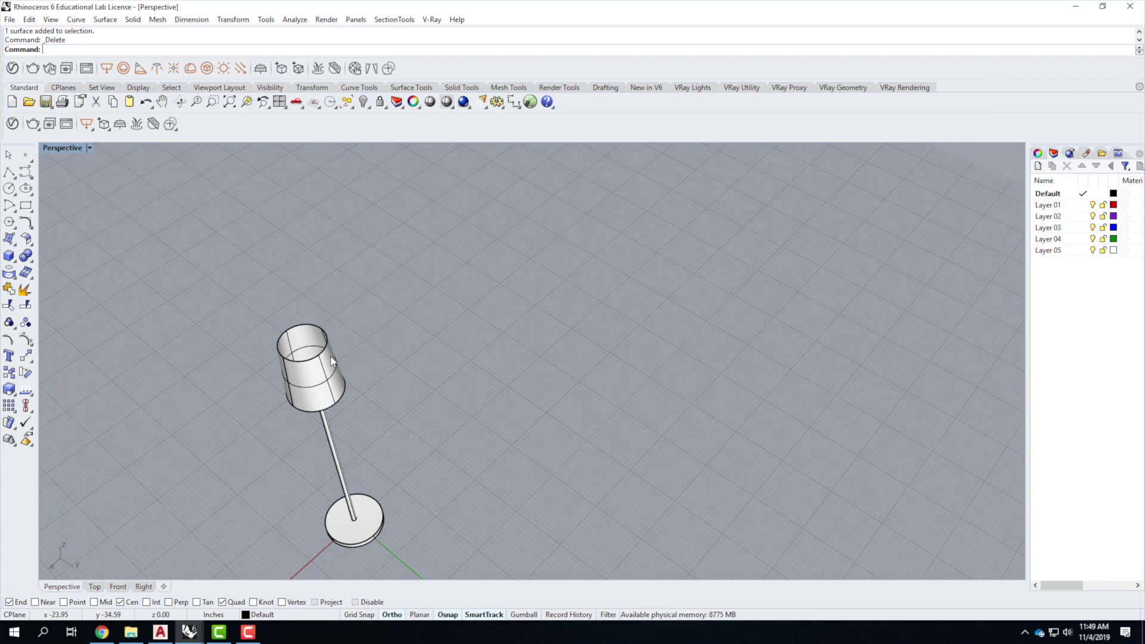
scroll(334, 331, "down", 3)
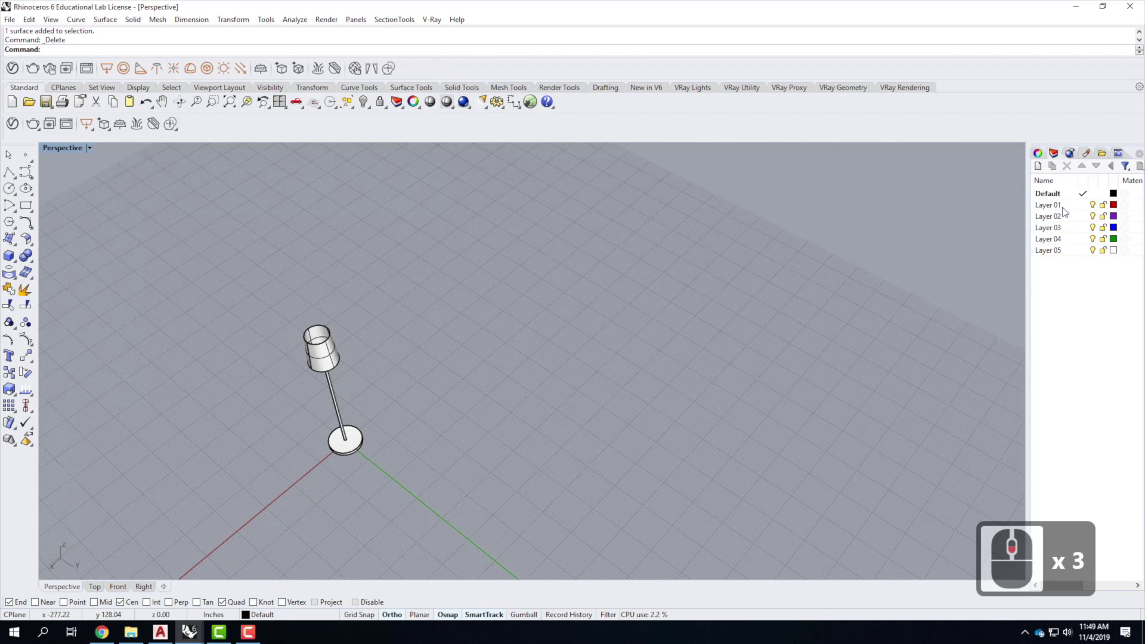
- Rename the Default layer as FloorLamp
double_click(1041, 194)
left_click(1042, 195)
type("Floor")
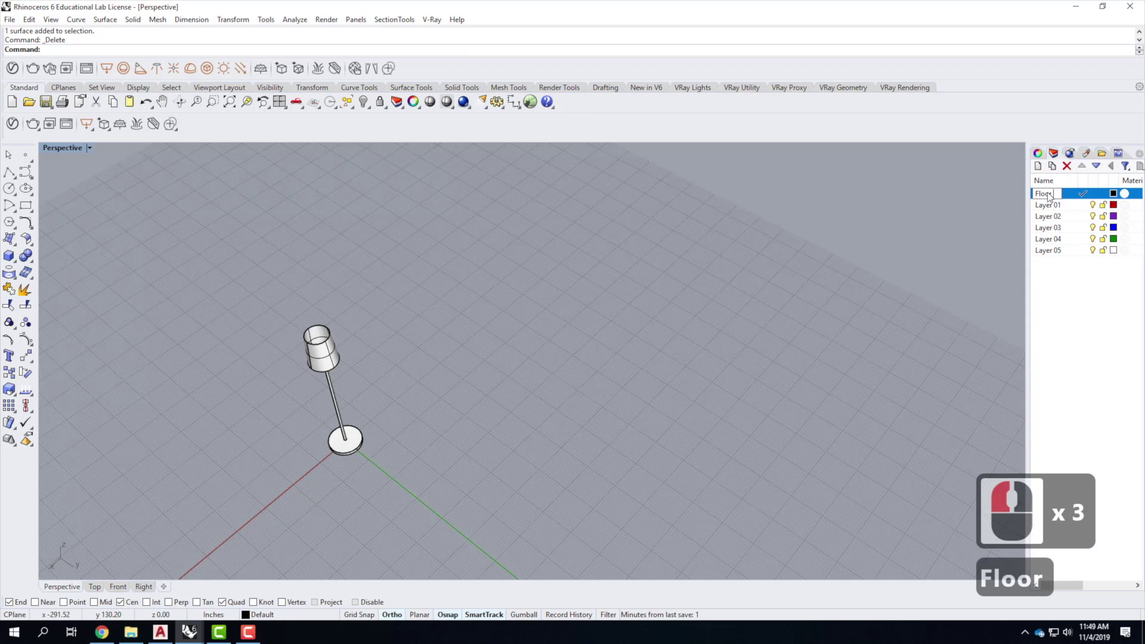
key("BackSpace")
type("Lamp")
key("Return")
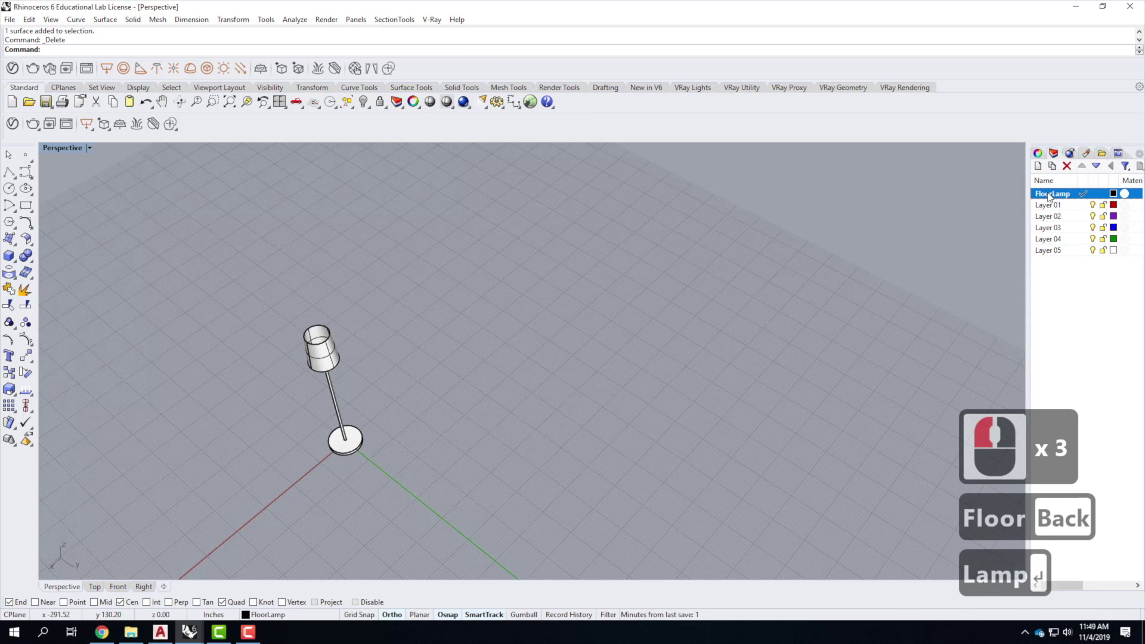
- Nest Layer 01 under the FloorLamp layer and rename it FLShade
left_click_drag(1051, 206, 1056, 195)
double_click(1064, 206)
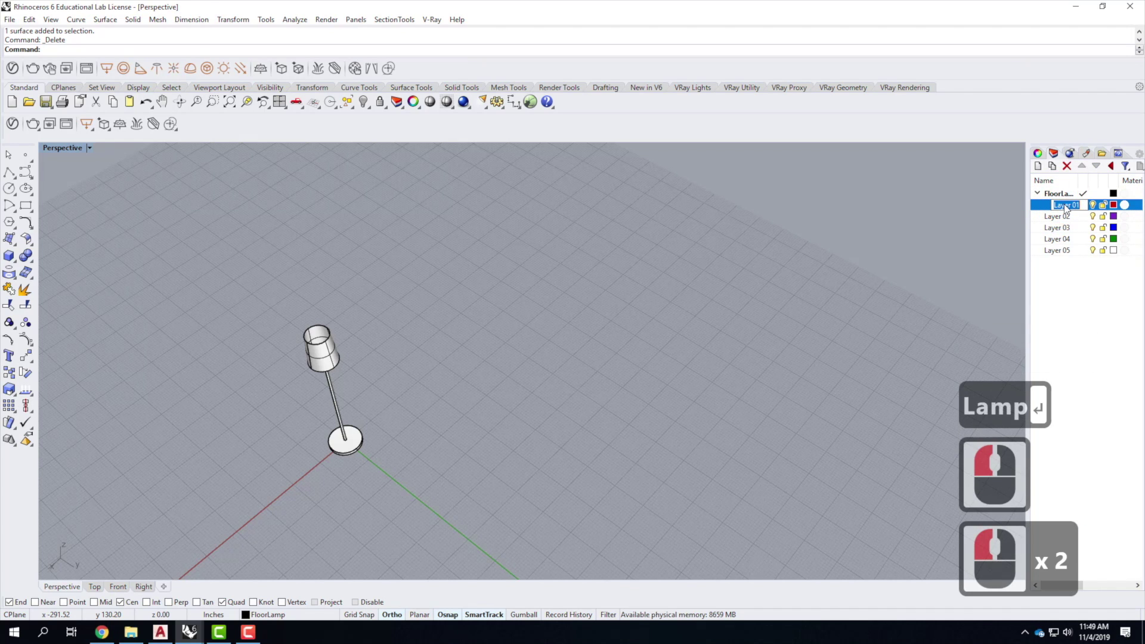
type("FLShade")
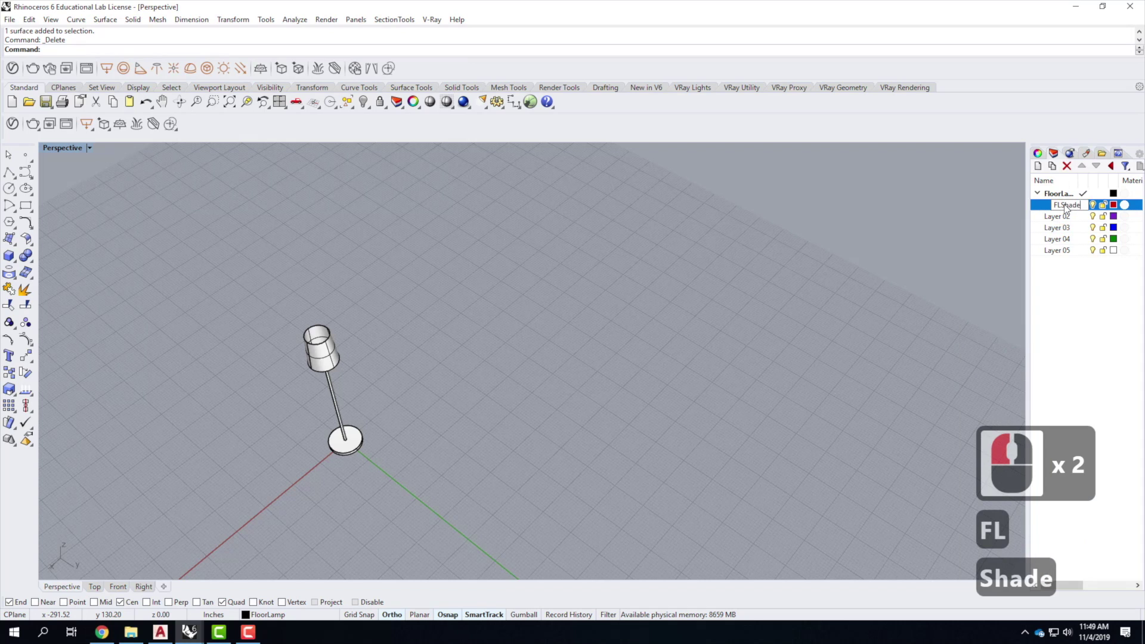
key("Return")
- Nest Layer 02 under the FloorLamp layer and rename it FLStand
left_click_drag(1070, 217, 1055, 192)
double_click(1065, 215)
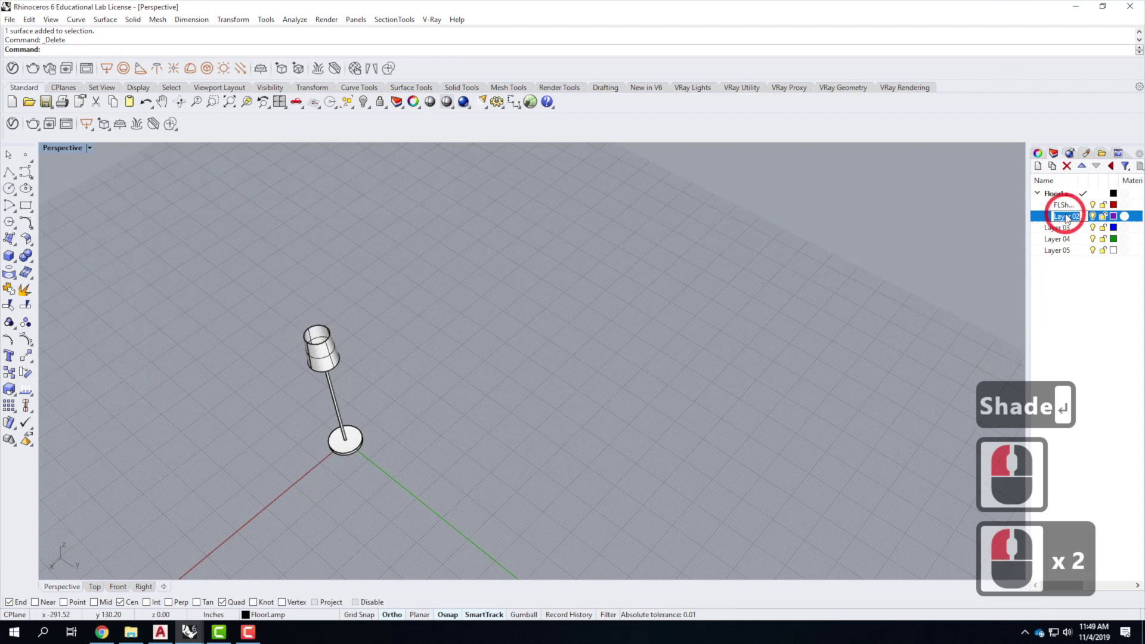
type("FLStand")
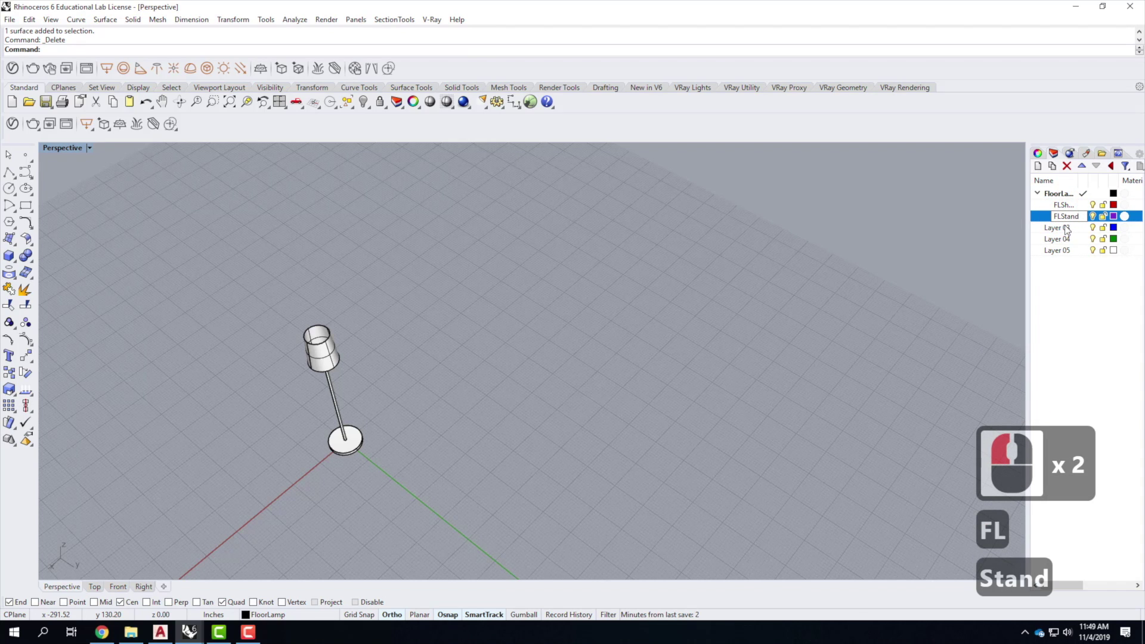
- Delete the unused layers Layer 03, Layer 04 and Layer 05
left_click(1066, 229)
left_click(1055, 252, "shift")
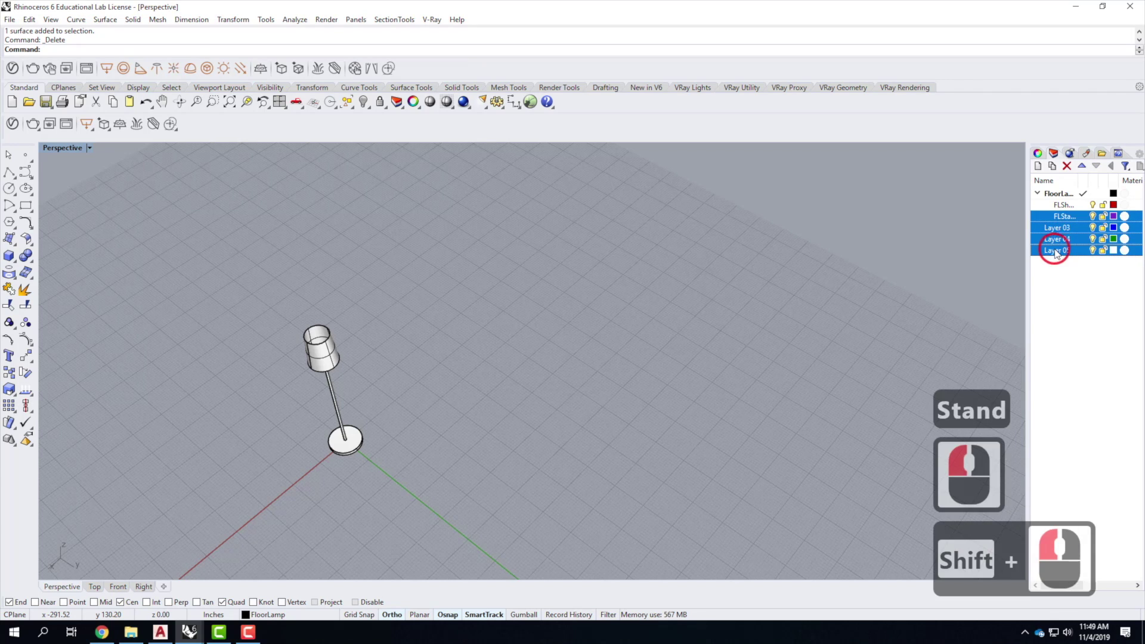
double_click(1064, 252)
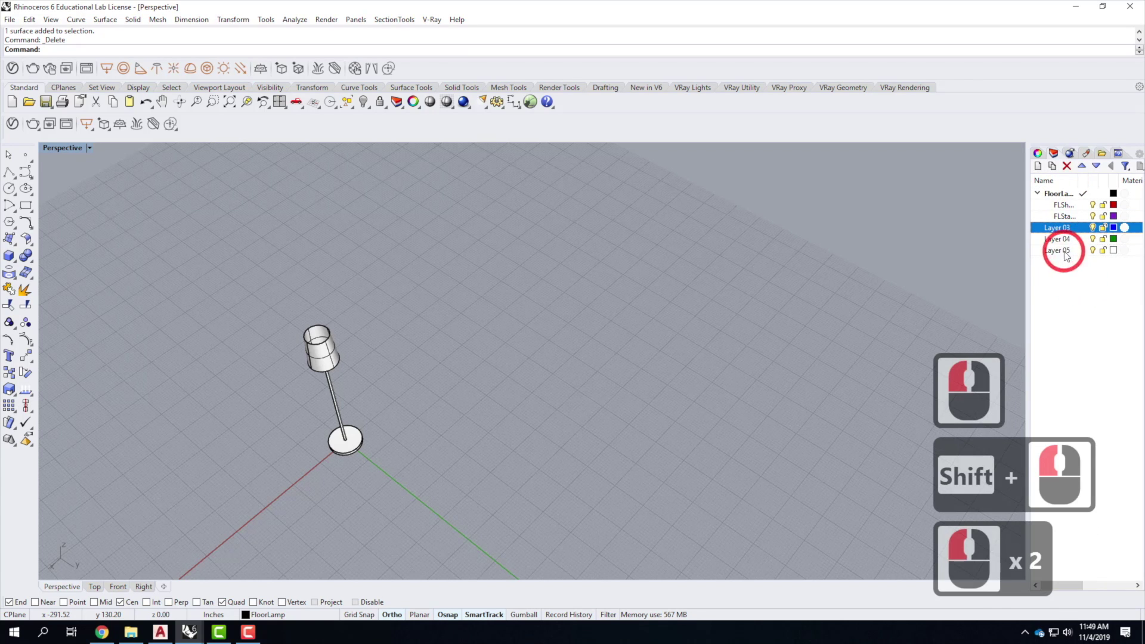
left_click(1066, 252, "shift")
left_click(1066, 166)
- Examine the open lampshade and the top of the pole from below and from above
scroll(381, 383, "up", 3)
left_click(382, 379)
right_click_drag(357, 396, 388, 350)
scroll(410, 364, "up", 5)
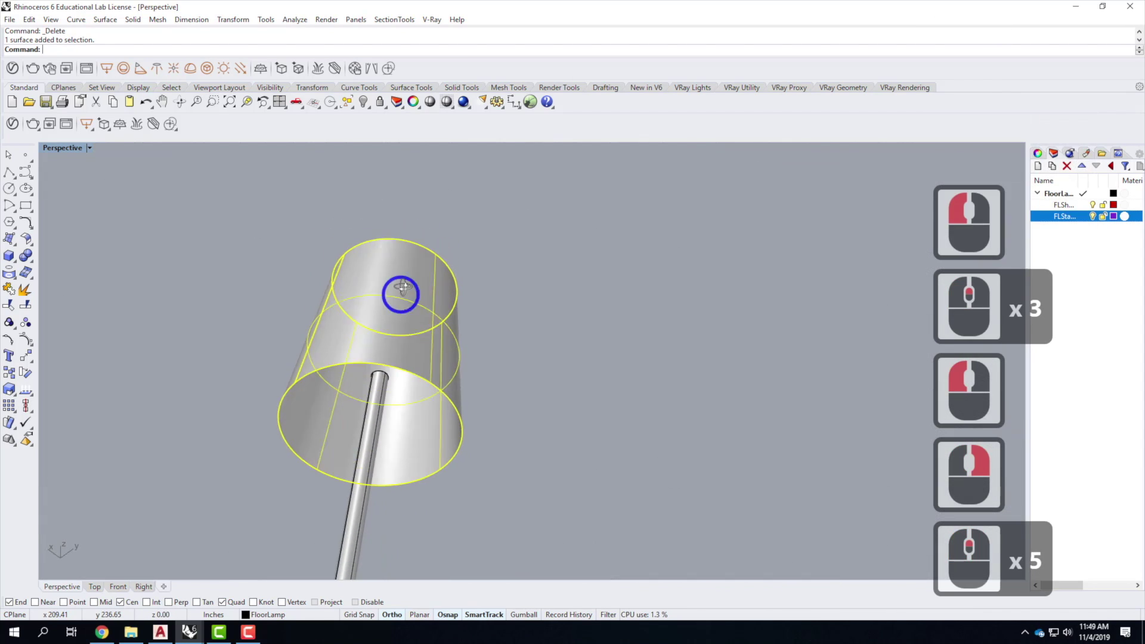
right_click_drag(399, 279, 353, 478)
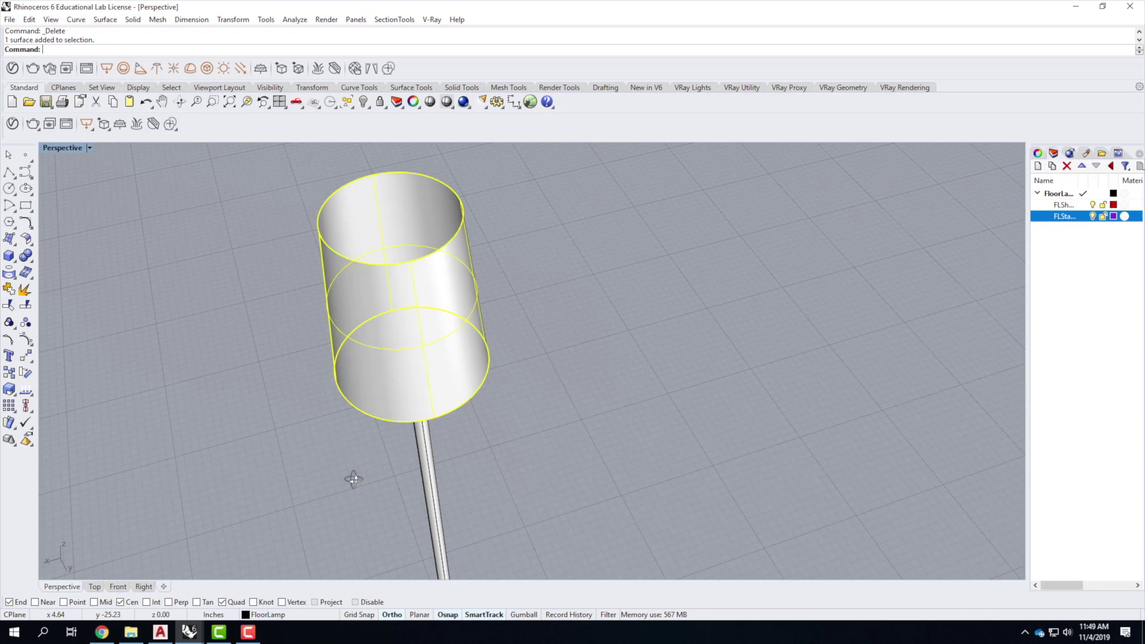
scroll(271, 465, "down", 2)
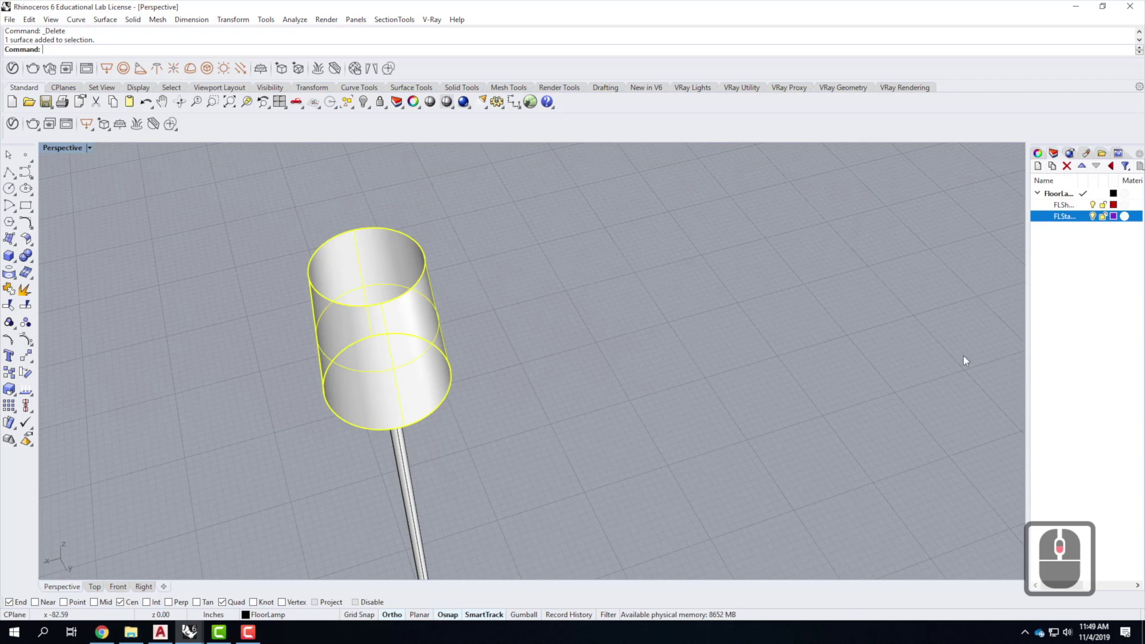
scroll(590, 306, "down", 4)
- Move the lamp's pole and base to the FLStand layer and clear the selection
left_click(602, 393)
left_click_drag(592, 539, 366, 412)
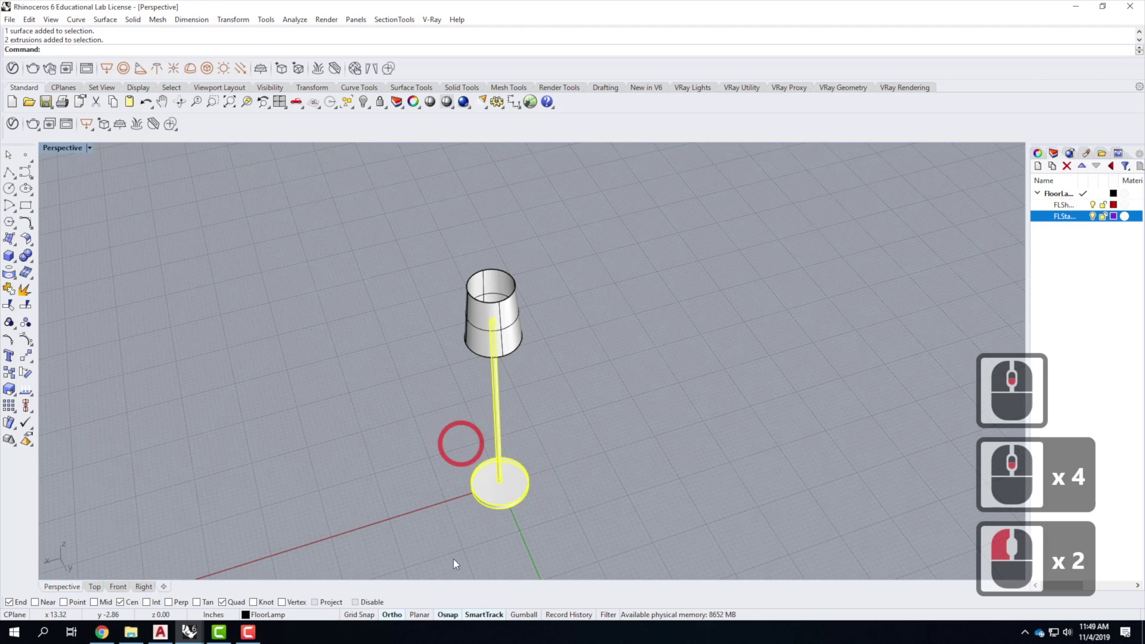
right_click(1071, 205)
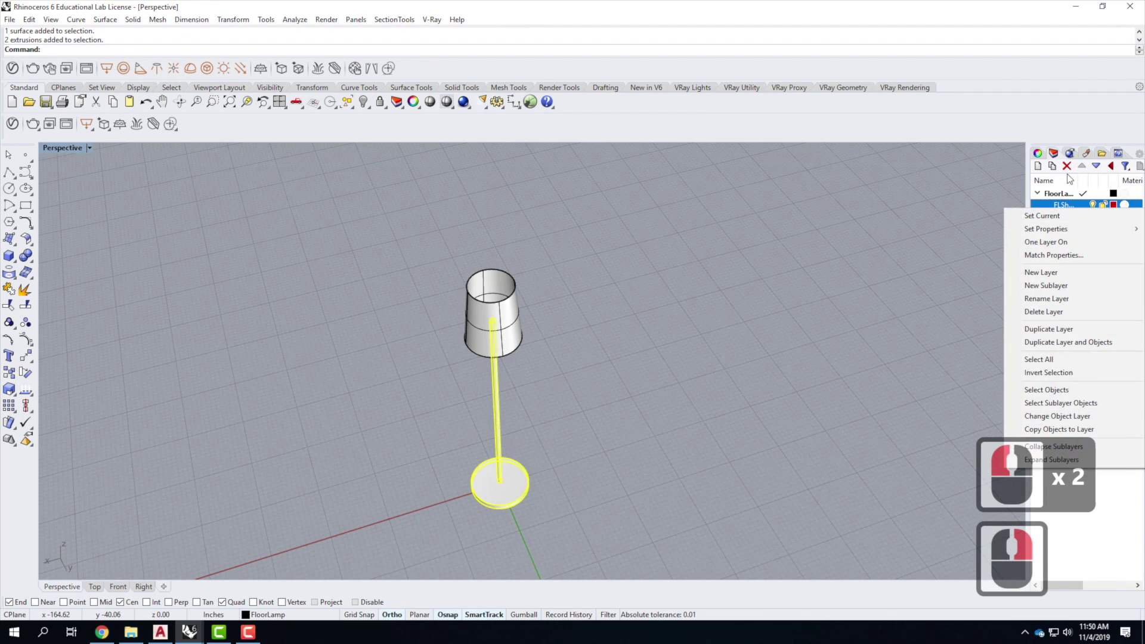
left_click(1086, 218)
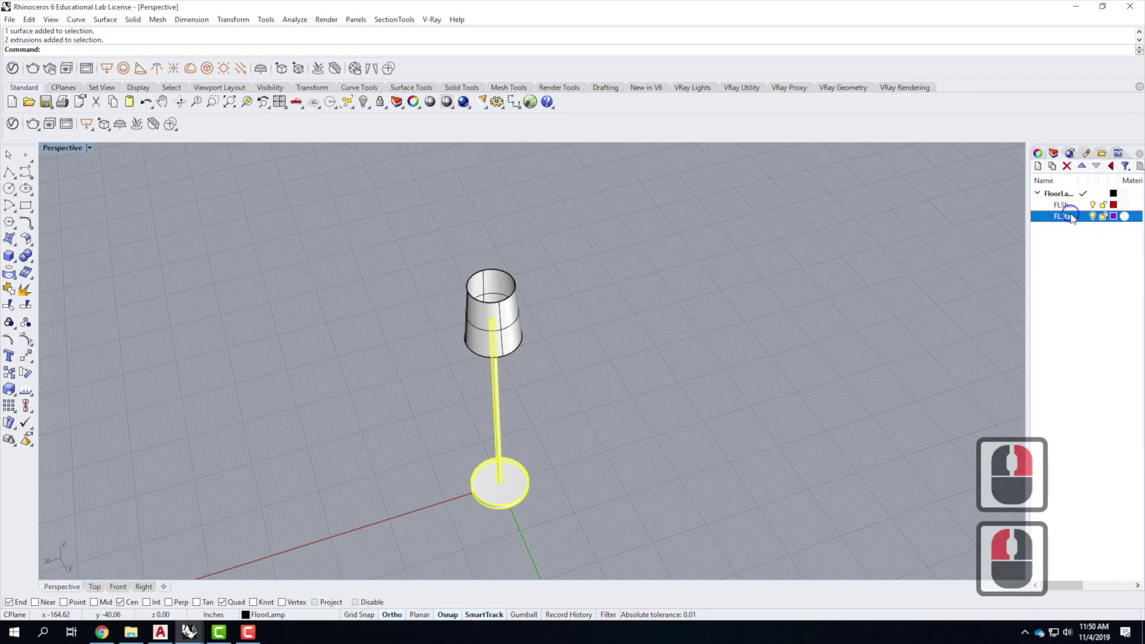
right_click(1086, 214)
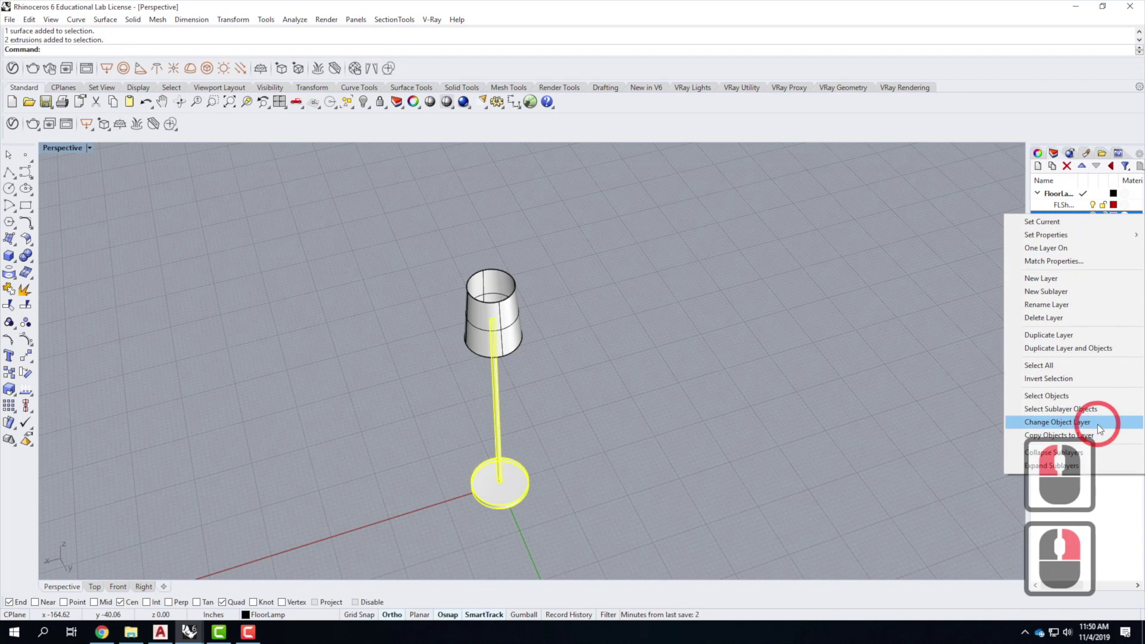
left_click(1095, 423)
left_click(549, 276)
- Move the lampshade surface to the FLShade layer and clear the selection
left_click(516, 315)
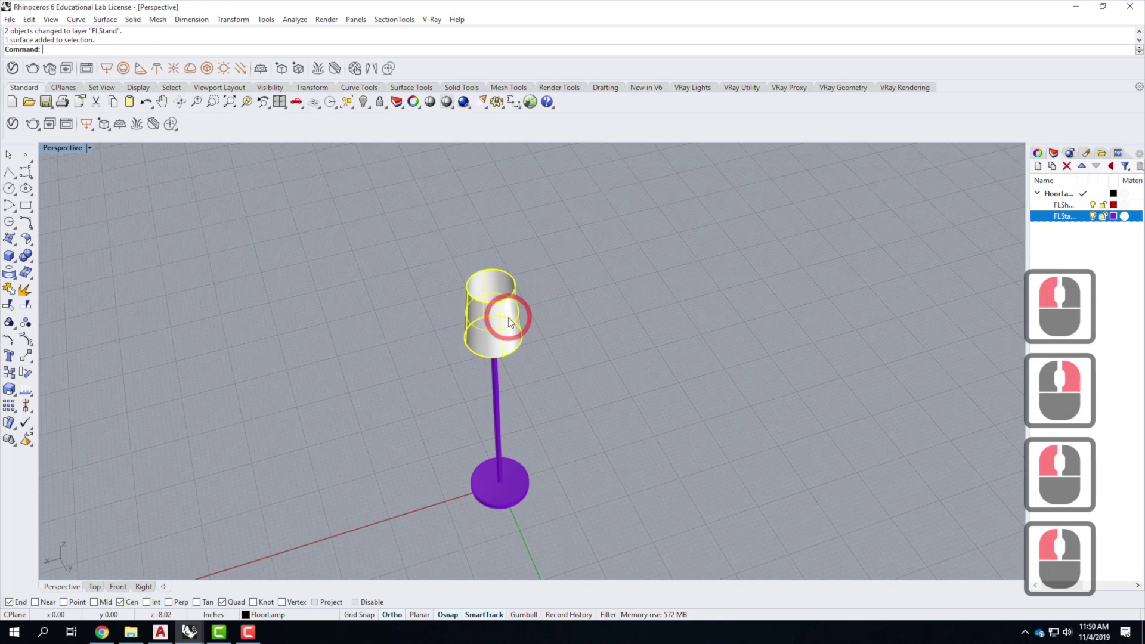
left_click(1072, 152)
right_click(1064, 205)
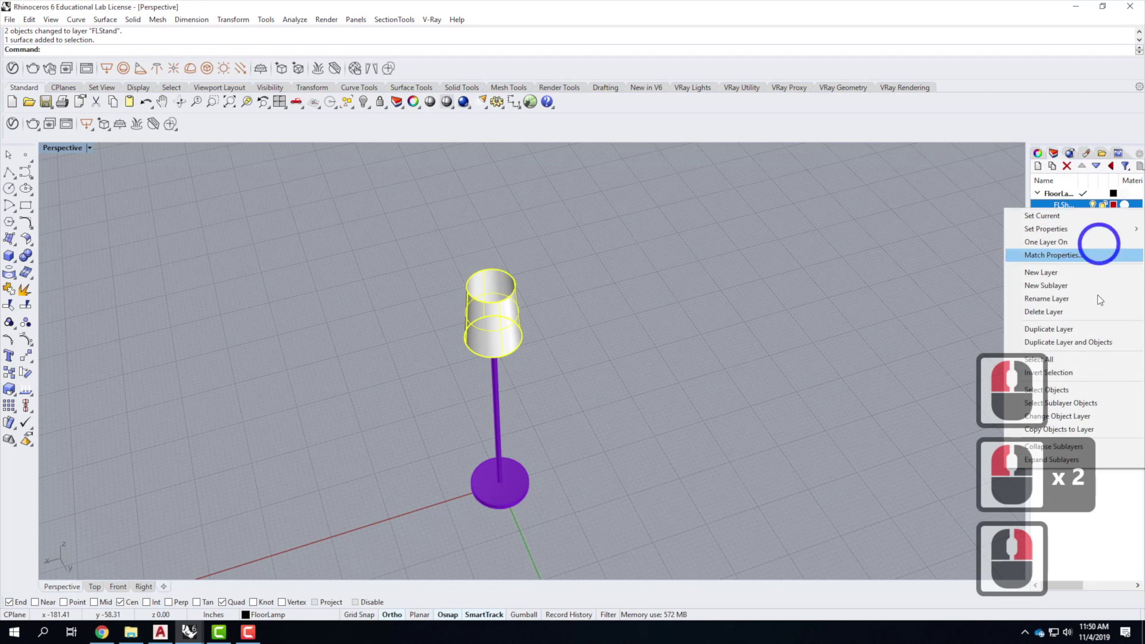
left_click(1111, 417)
left_click(788, 320)
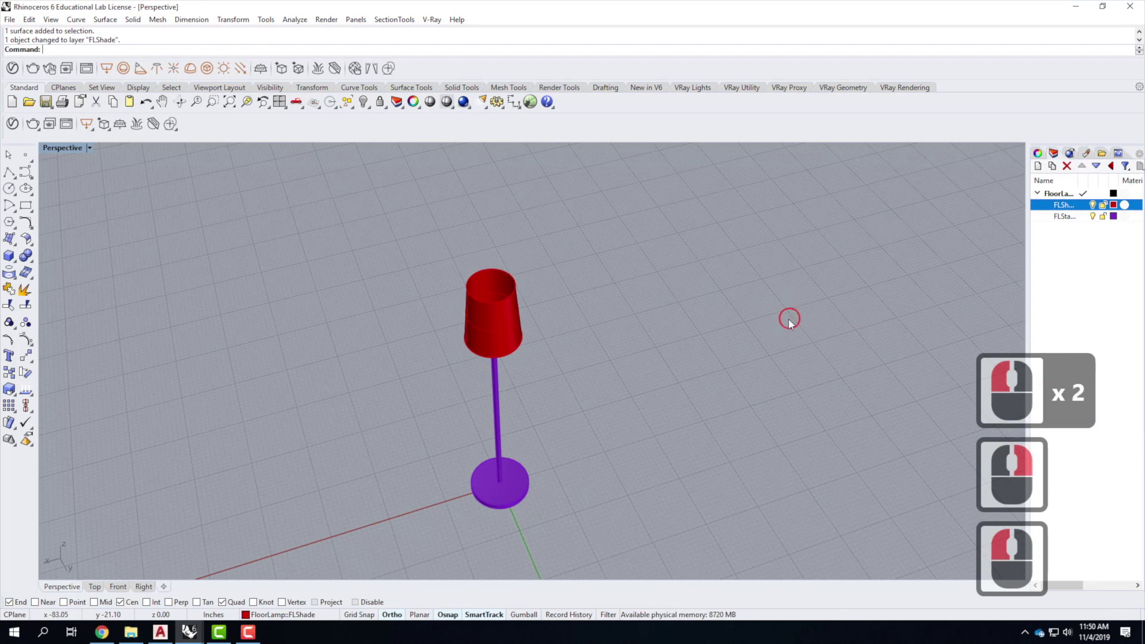
- Open the V-Ray Asset Editor with its material library and add Metal Brushed Radial 5cm from the Metal category to the scene materials
right_click_drag(340, 351, 409, 291)
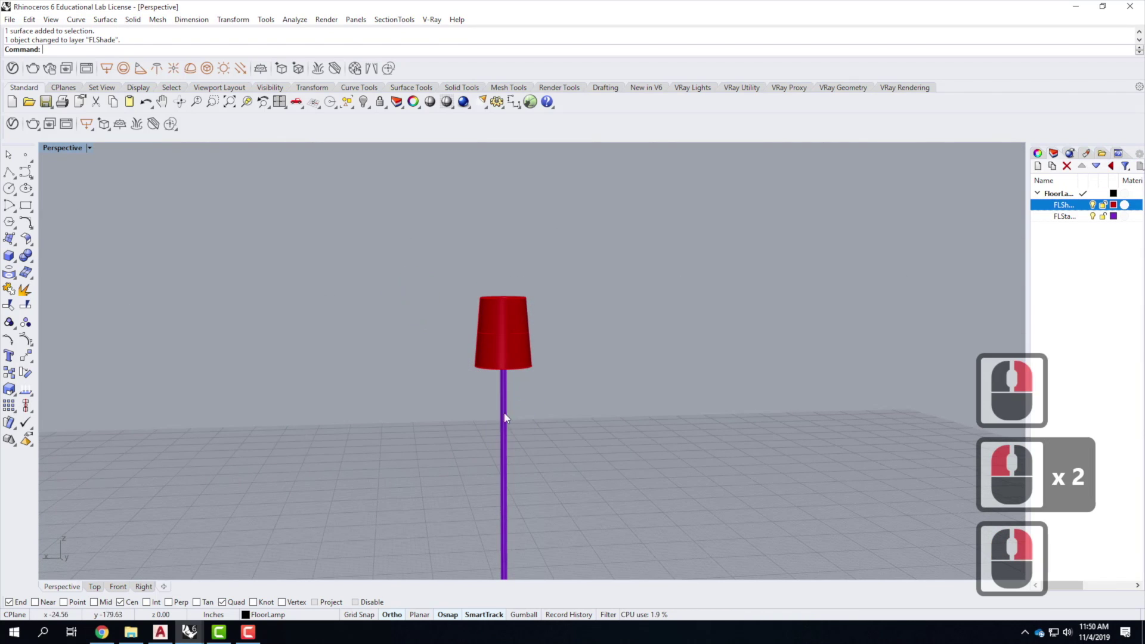
left_click(12, 124)
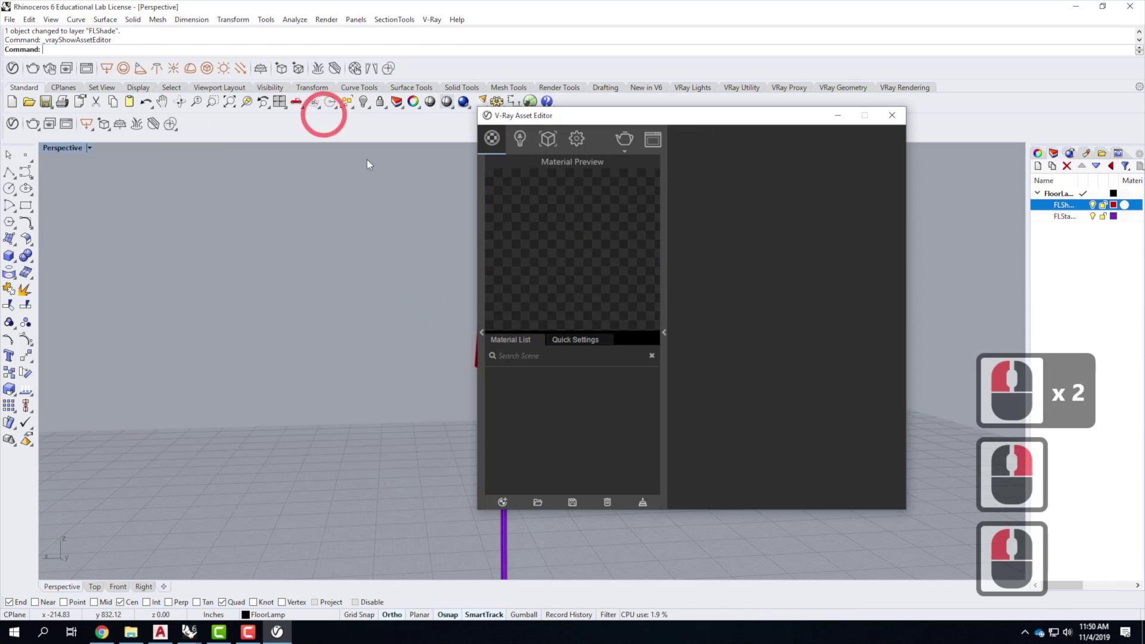
left_click(482, 334)
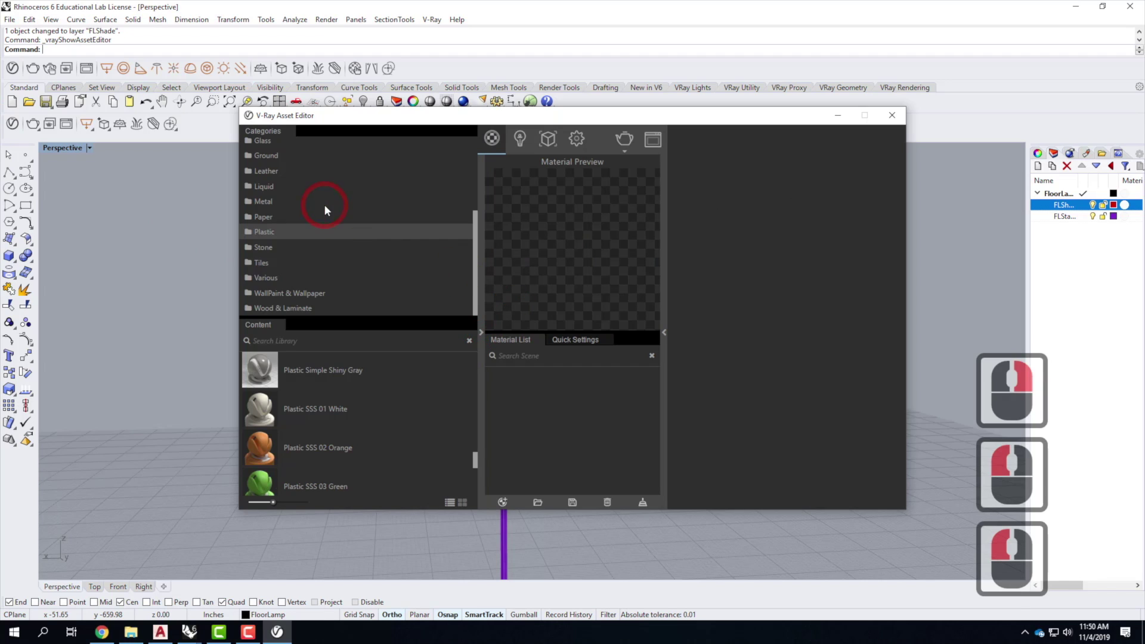
left_click(263, 202)
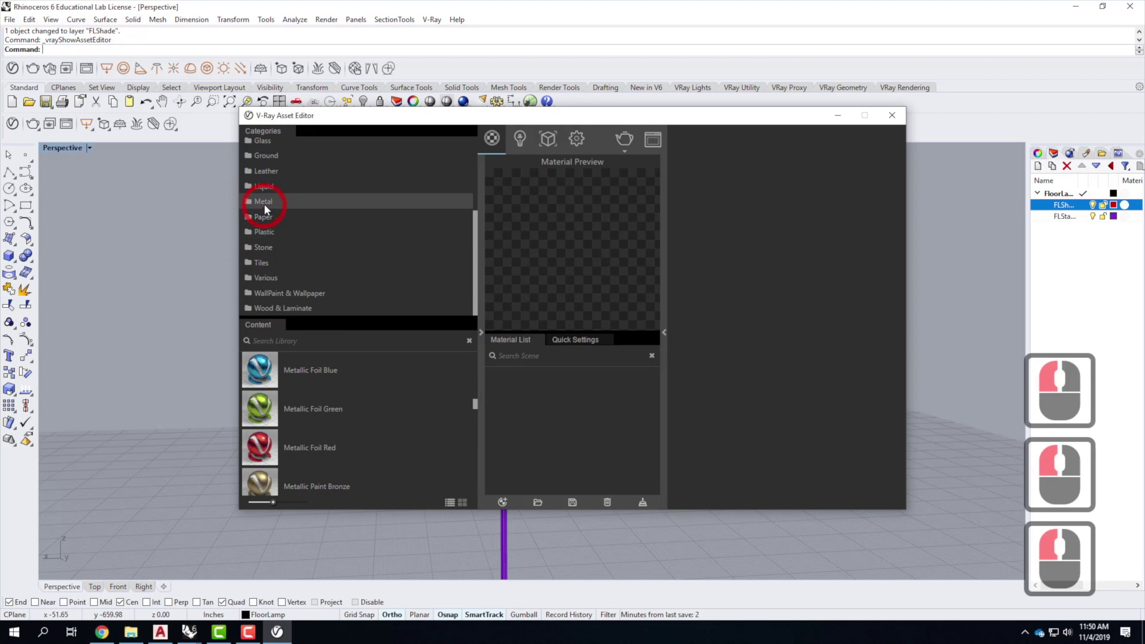
scroll(409, 459, "down", 4)
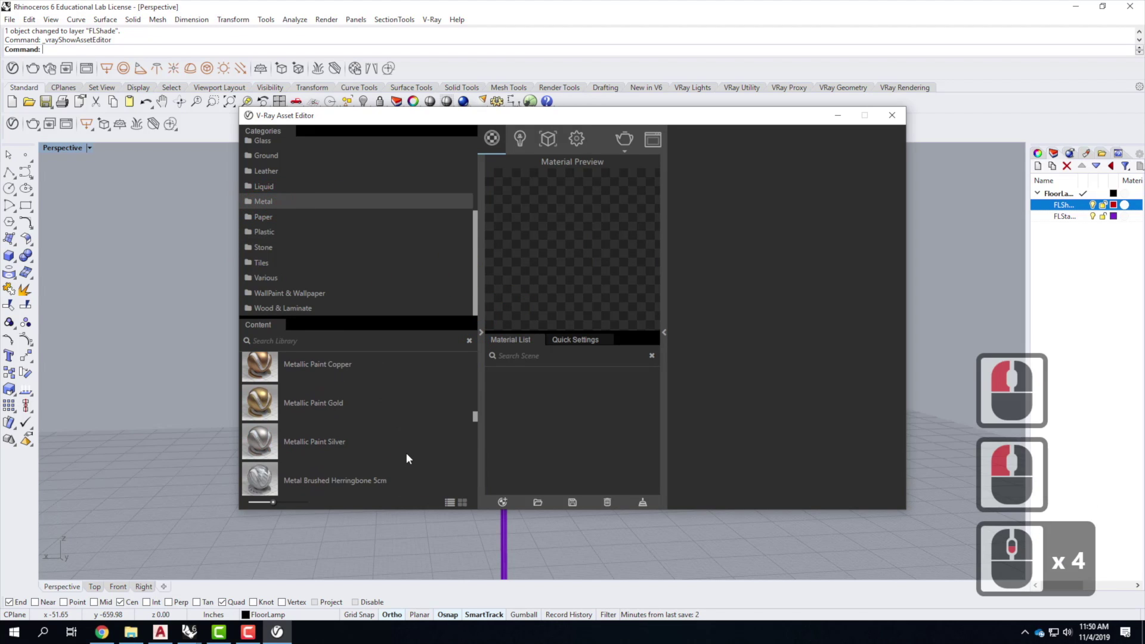
scroll(408, 458, "down", 2)
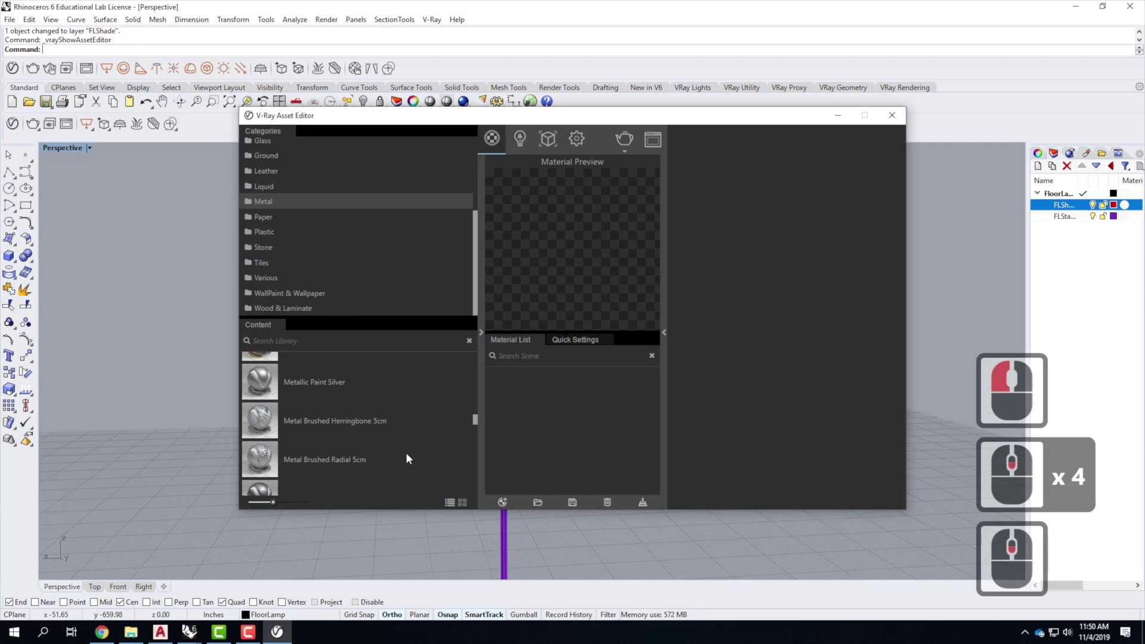
scroll(409, 458, "down", 2)
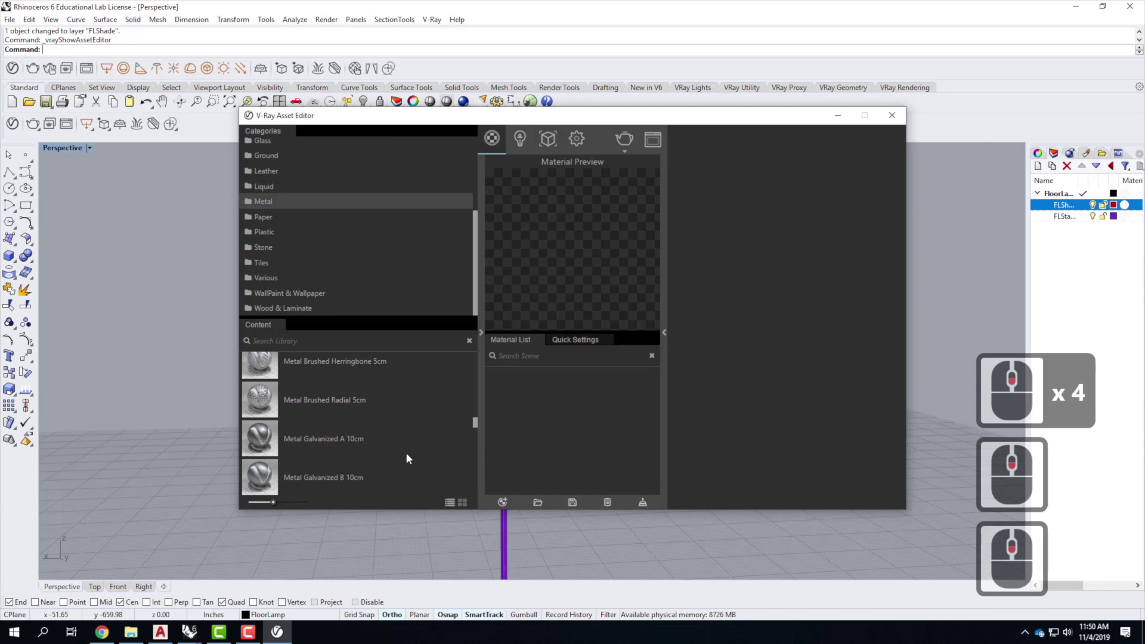
left_click_drag(280, 401, 544, 412)
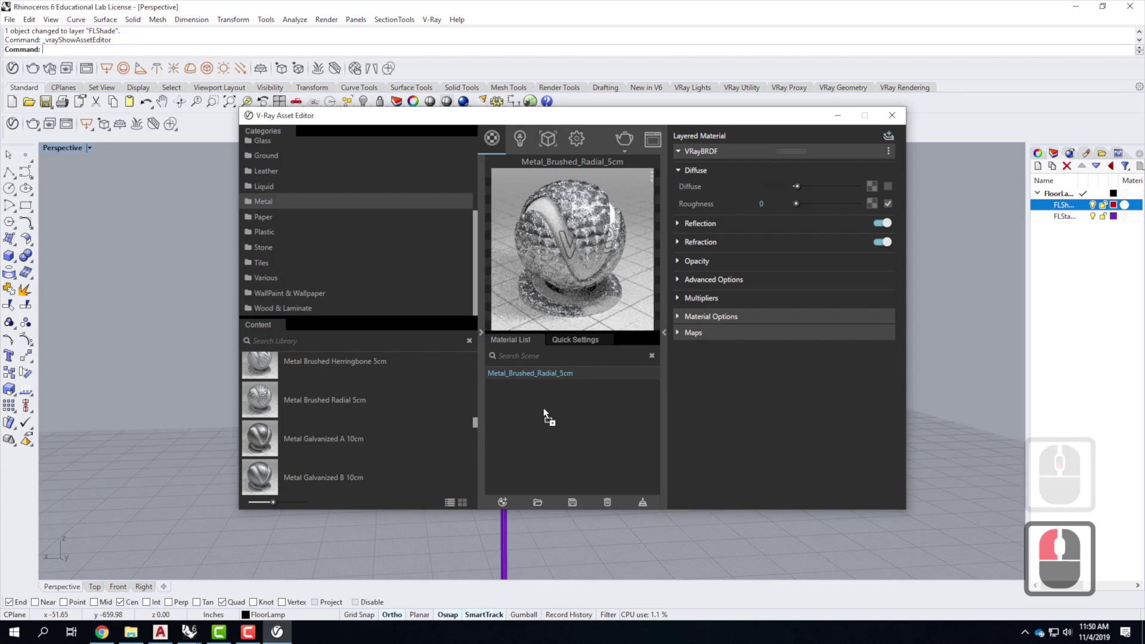
- Apply the Metal_Brushed_Radial_5cm material to the FLStand layer
right_click(535, 375)
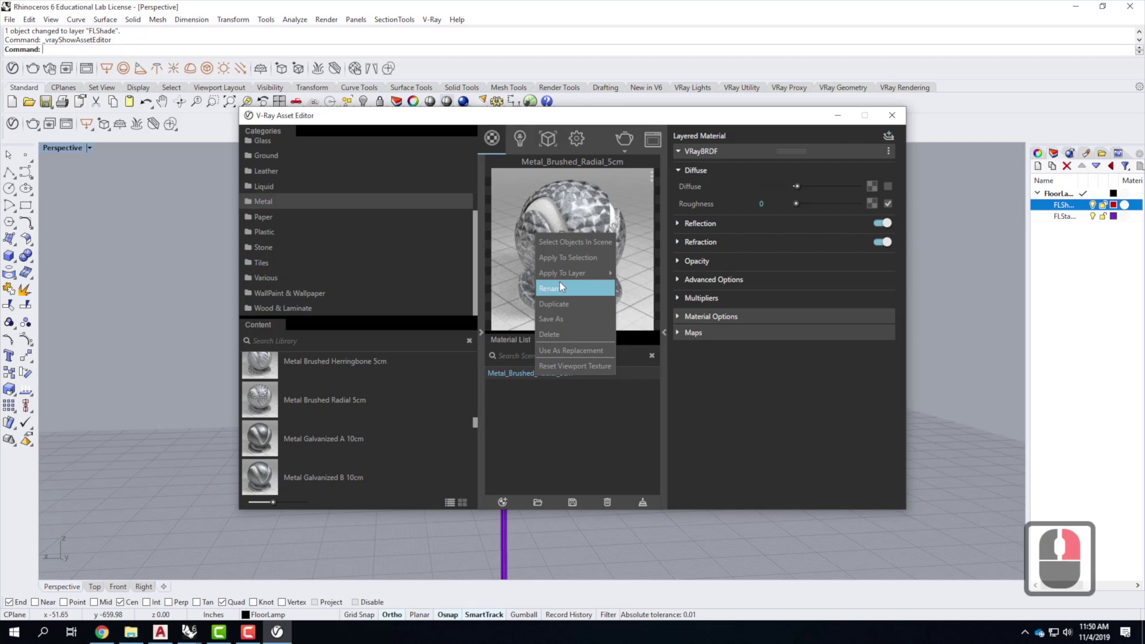
mouse_move(572, 272)
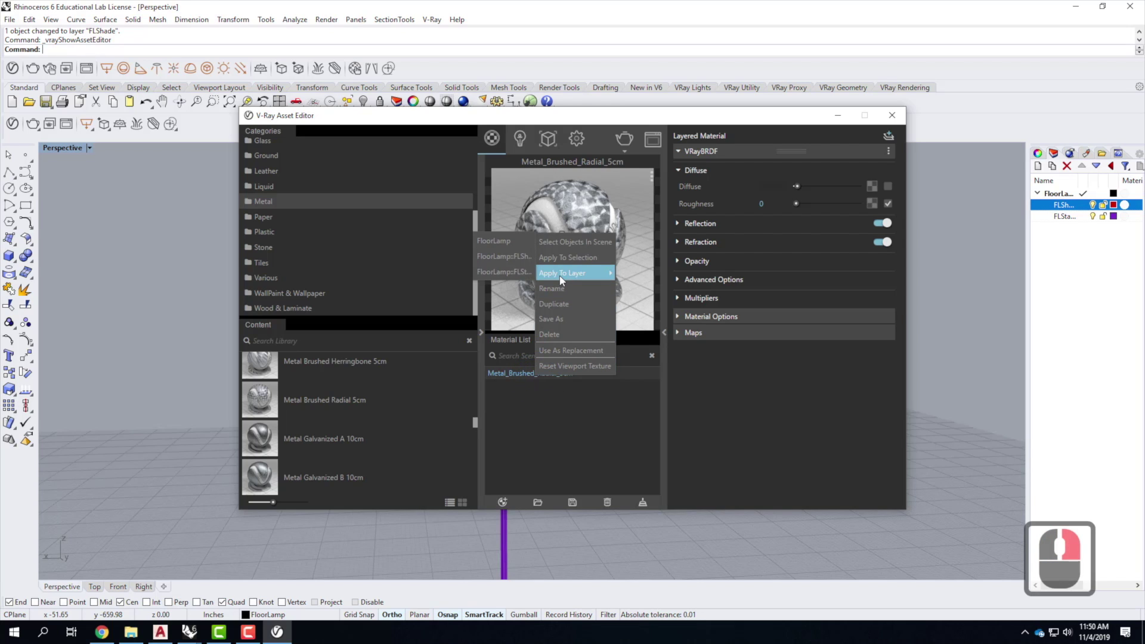
left_click(503, 275)
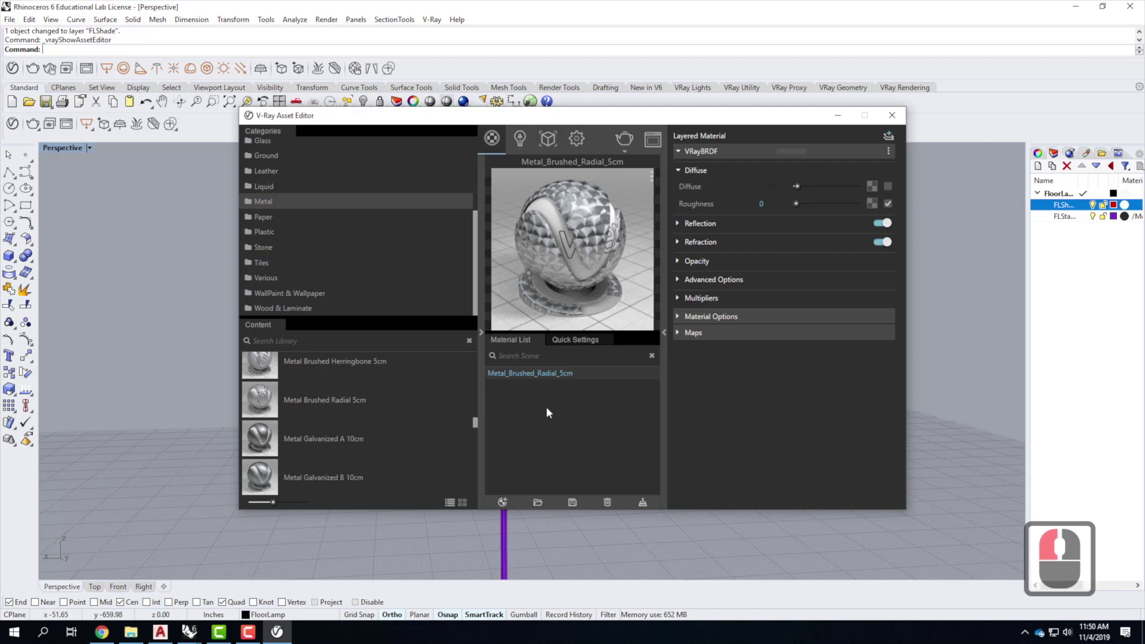
left_click(561, 422)
- Add Wool B01 10cm from the library's Fabric category to the scene materials
left_click_drag(672, 119, 574, 118)
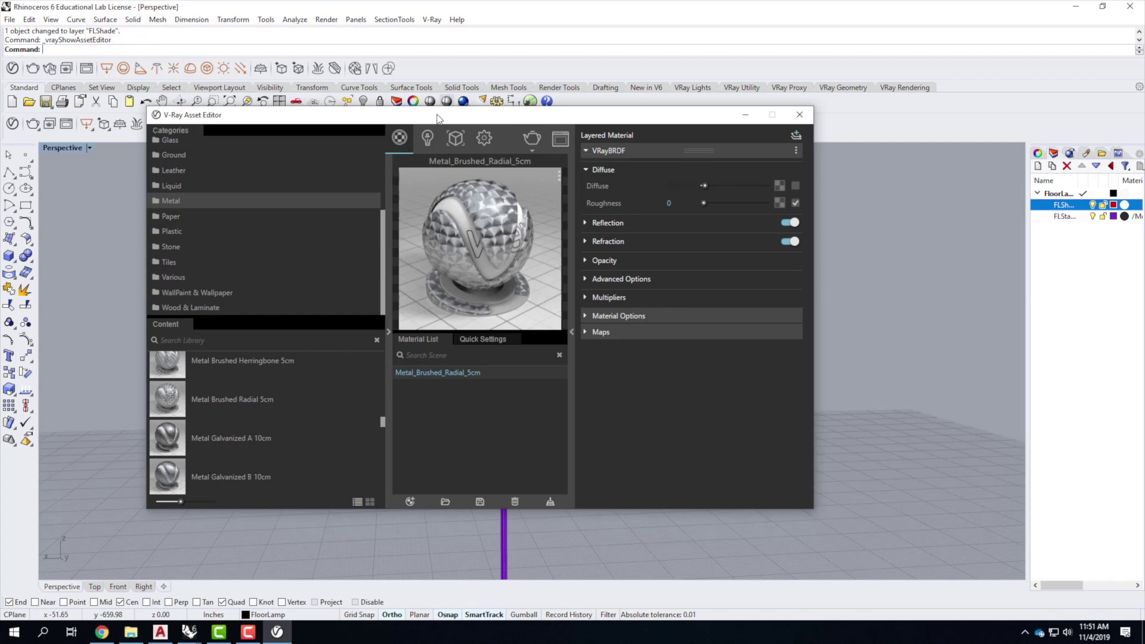
left_click_drag(384, 229, 384, 168)
double_click(173, 217)
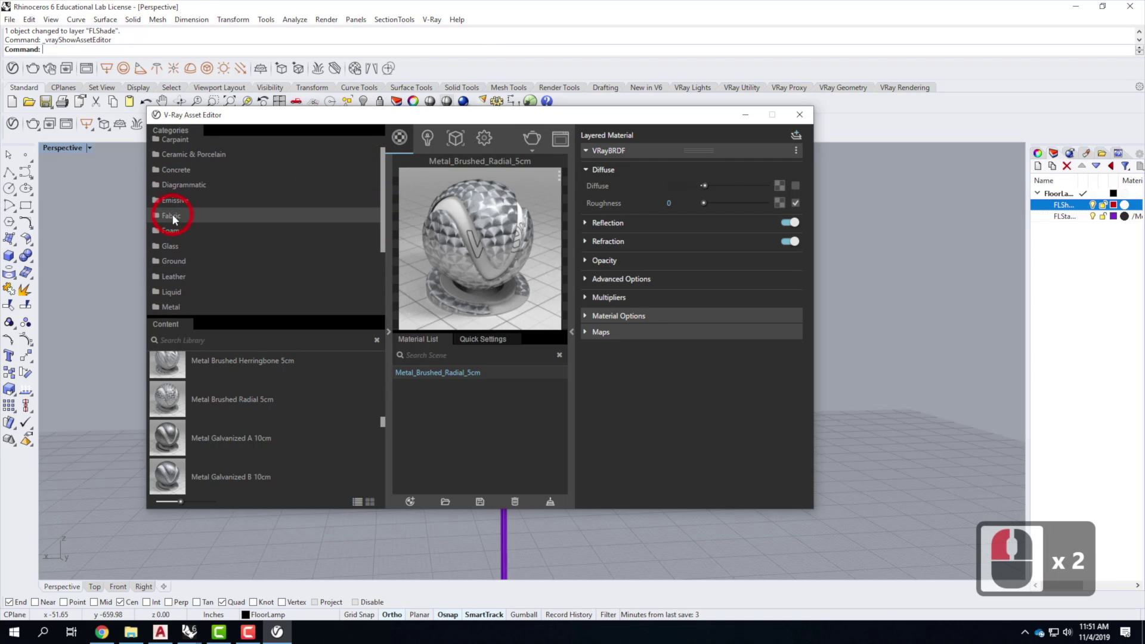
scroll(295, 430, "down", 7)
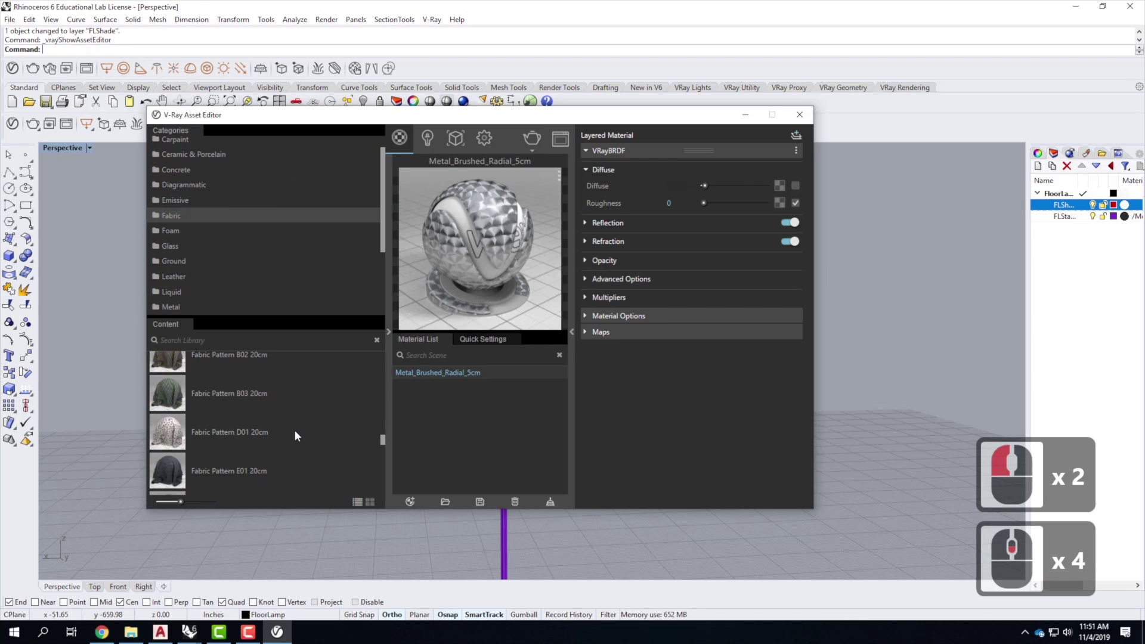
scroll(295, 436, "down", 5)
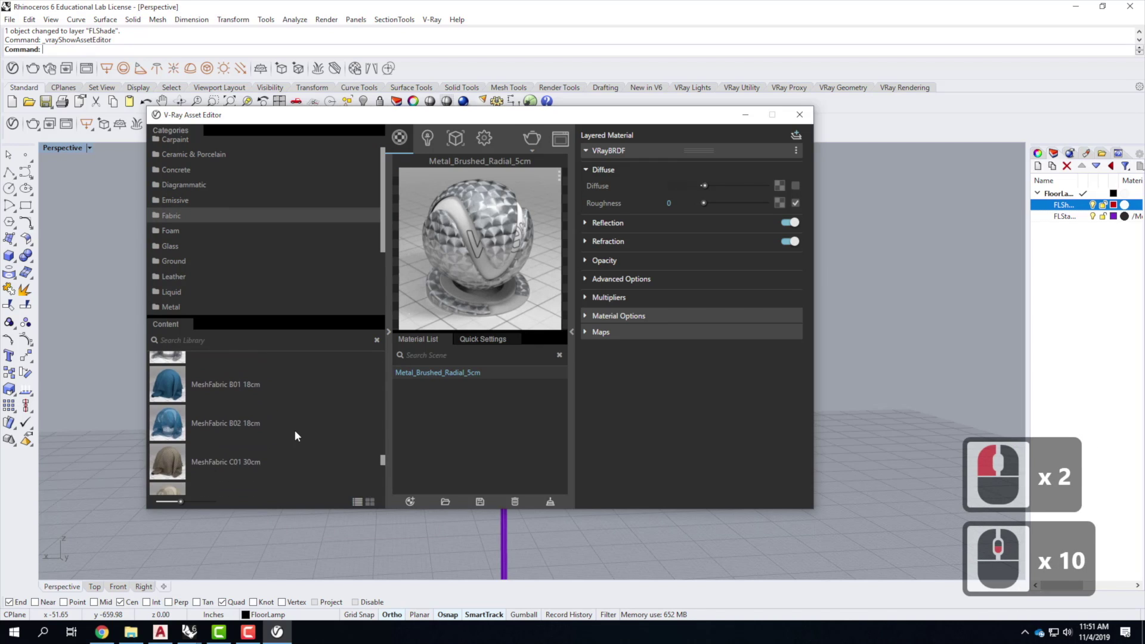
scroll(295, 433, "down", 2)
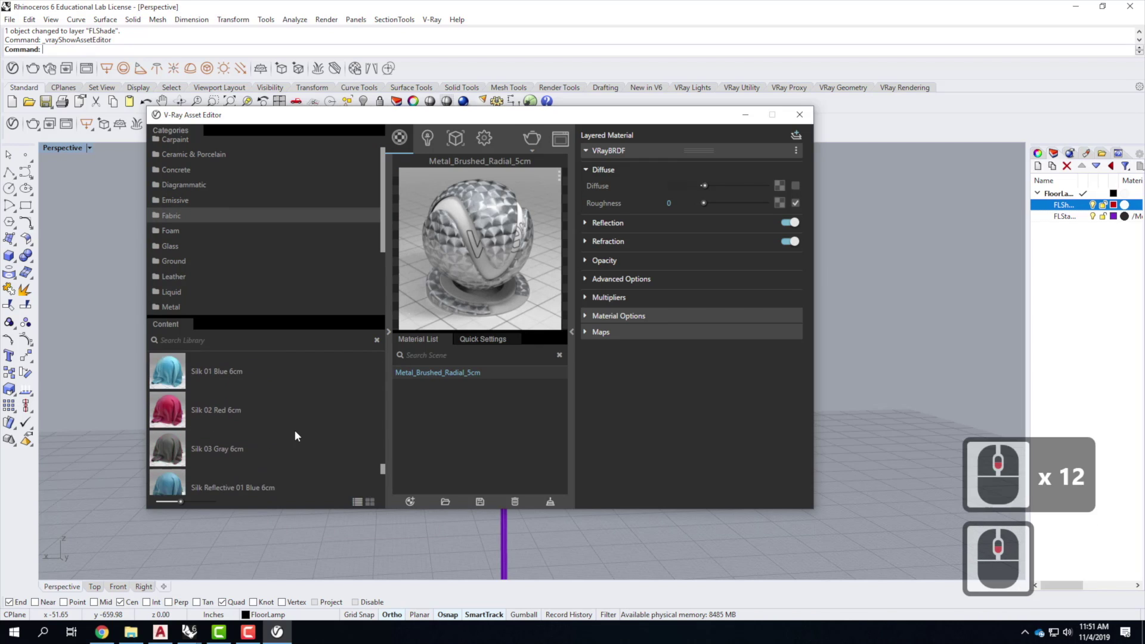
scroll(295, 430, "down", 6)
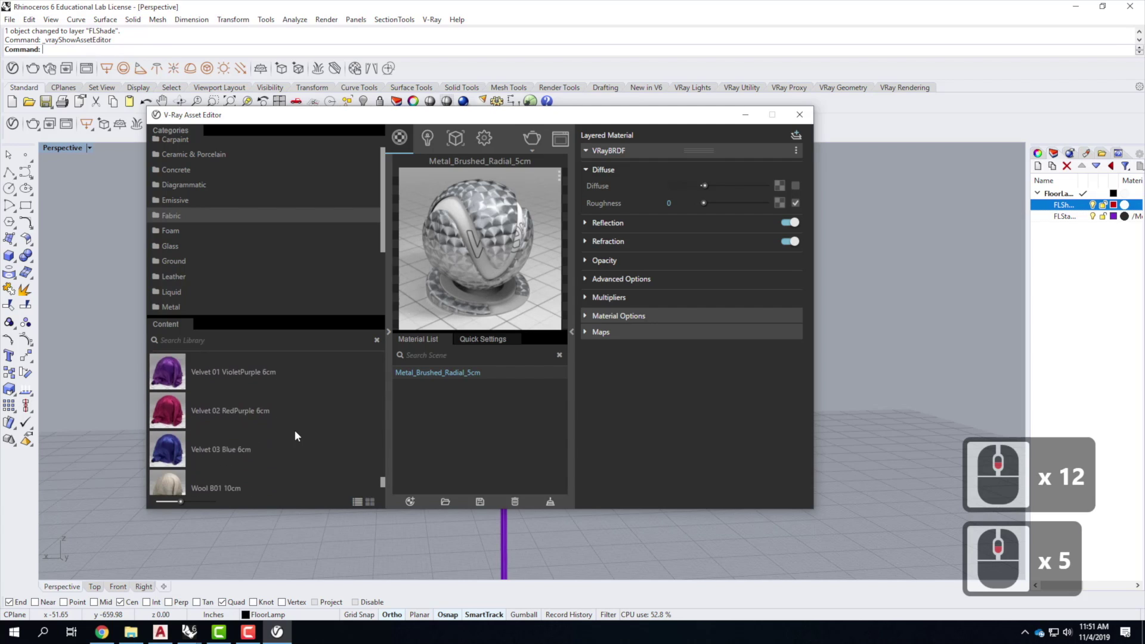
scroll(294, 433, "up", 1)
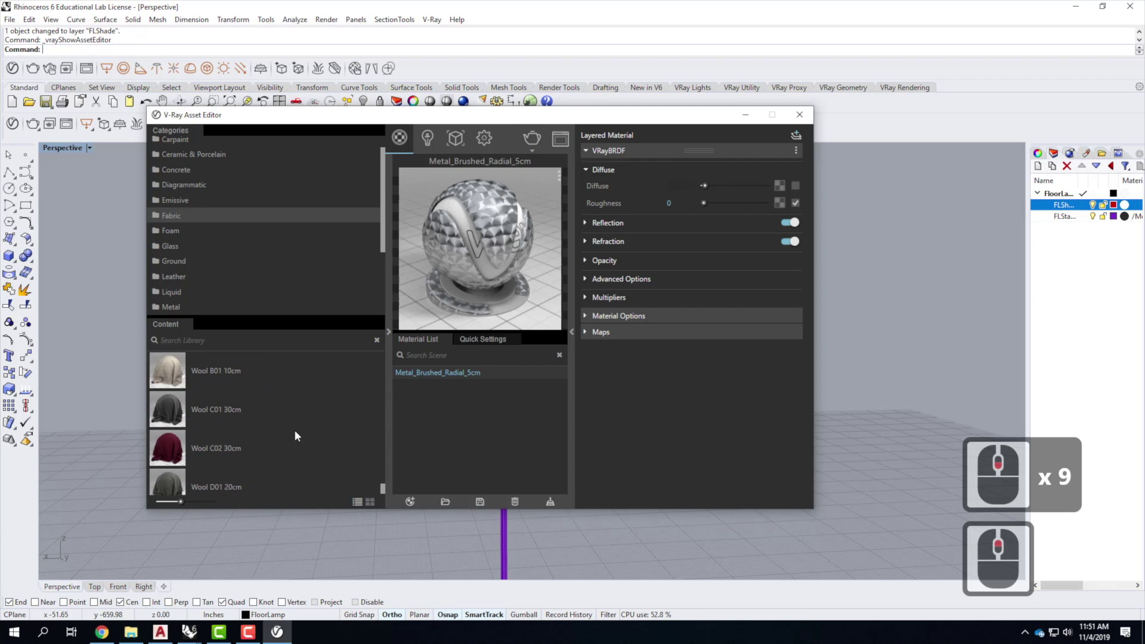
left_click(182, 423)
left_click_drag(171, 418, 484, 430)
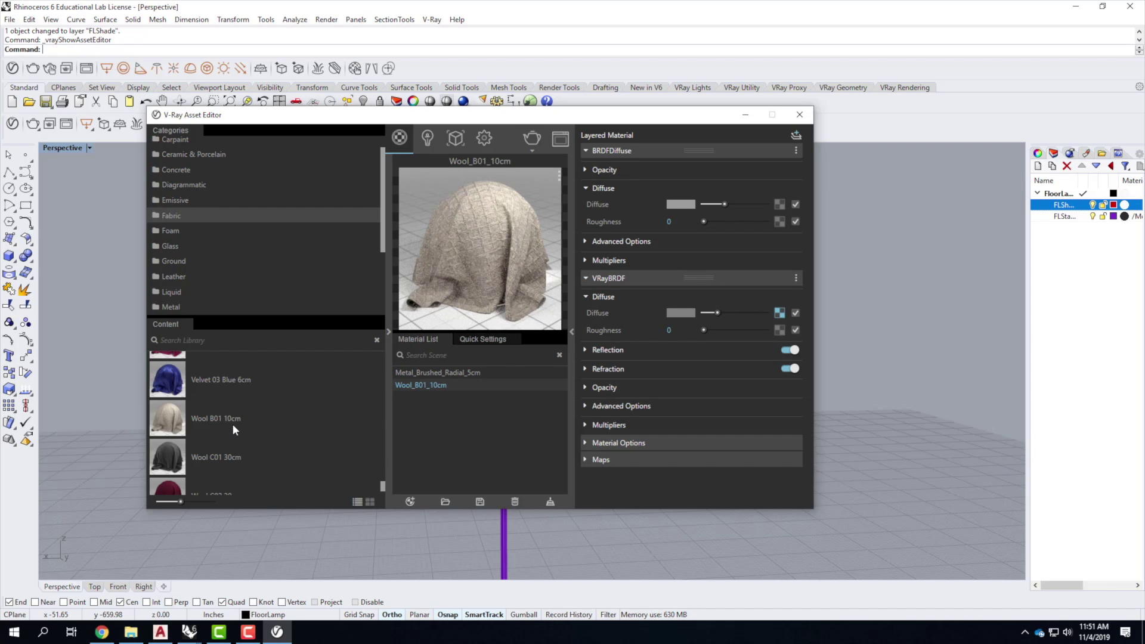
- Add MeshFabric C02 30cm from the Fabric category to the scene materials
scroll(231, 424, "up", 5)
scroll(203, 441, "up", 2)
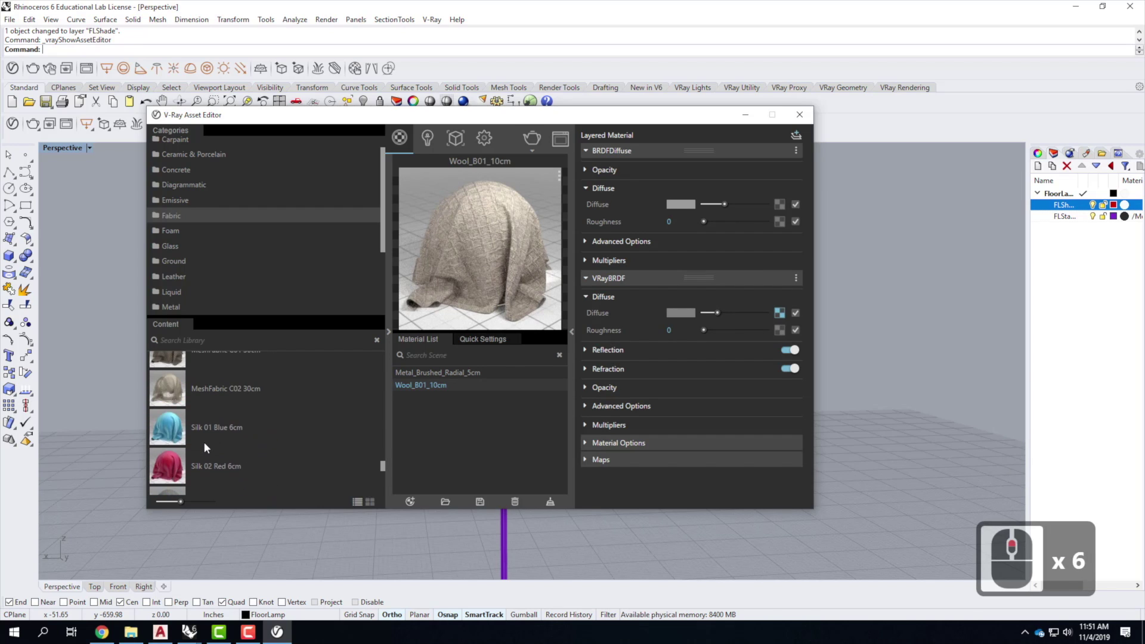
left_click(164, 450)
left_click_drag(164, 450, 461, 419)
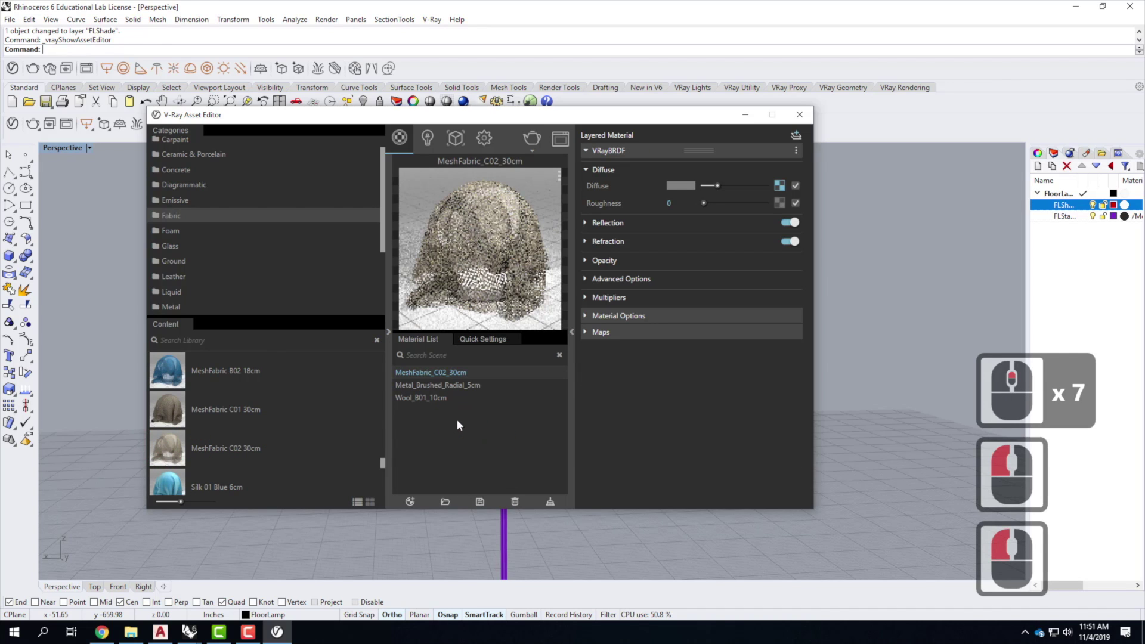
- Add Fabric D01 10cm from the library's Fabric category to the scene materials
scroll(179, 441, "up", 3)
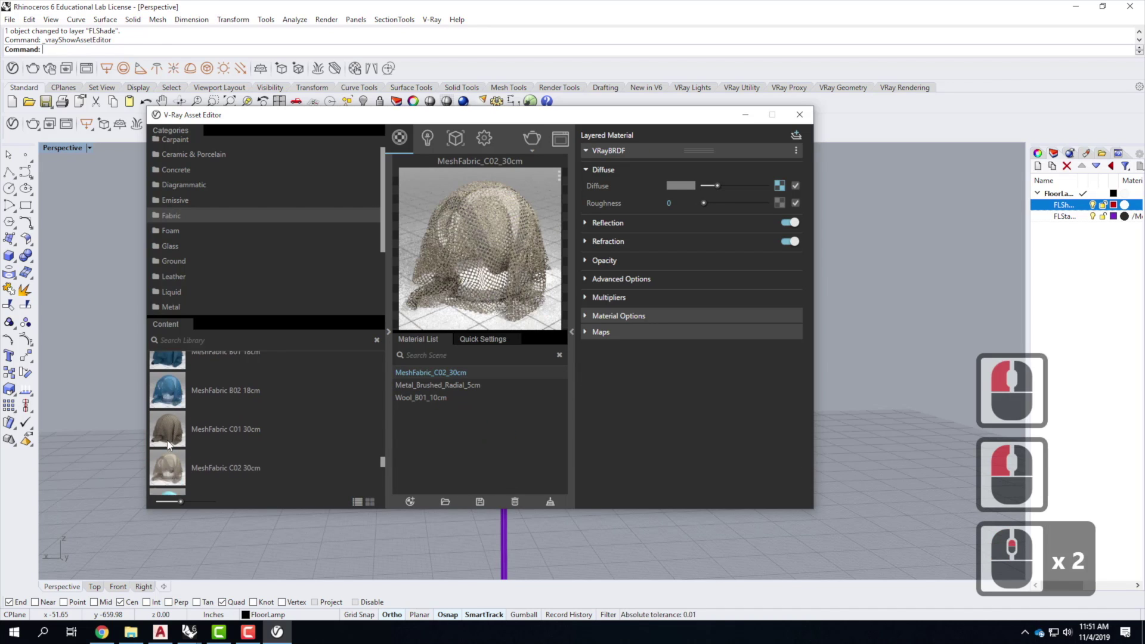
scroll(199, 442, "up", 4)
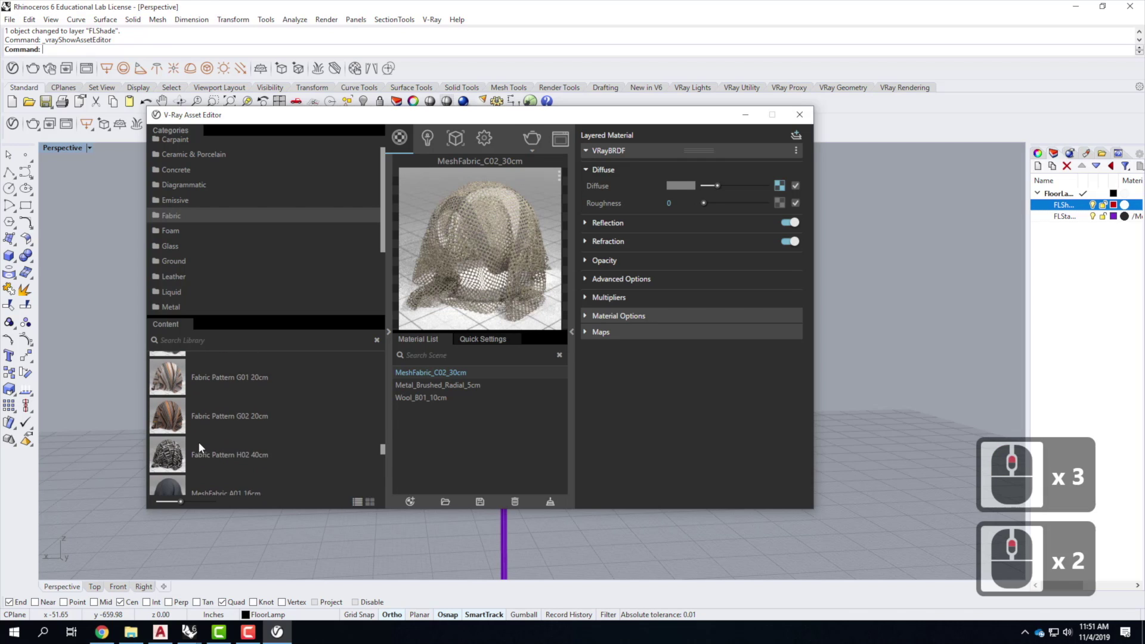
scroll(198, 441, "down", 5)
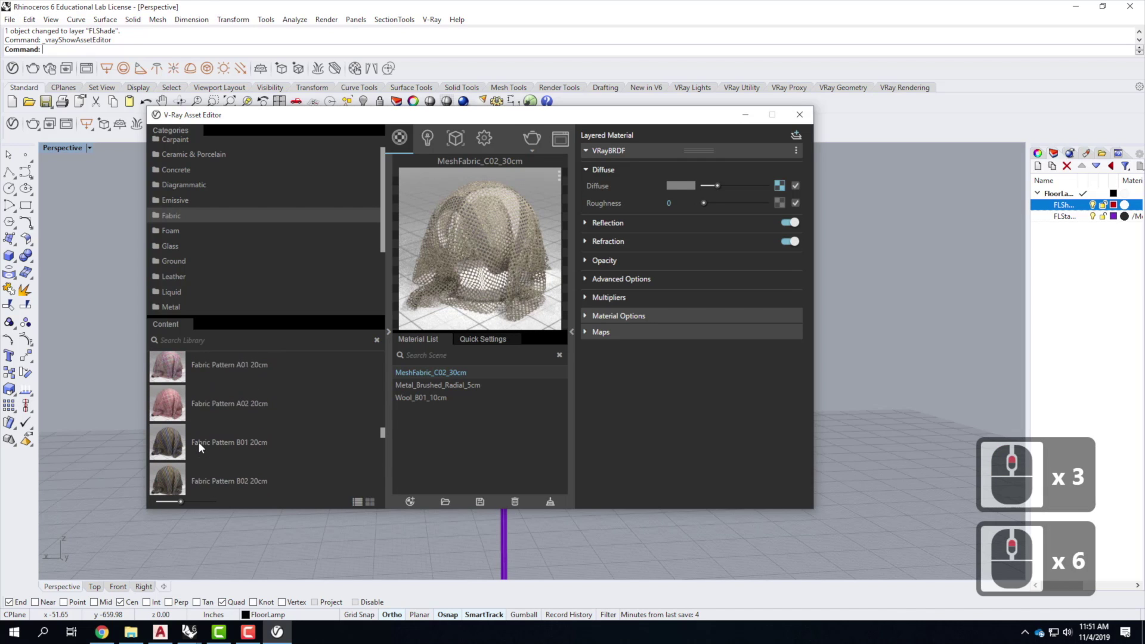
scroll(198, 446, "up", 3)
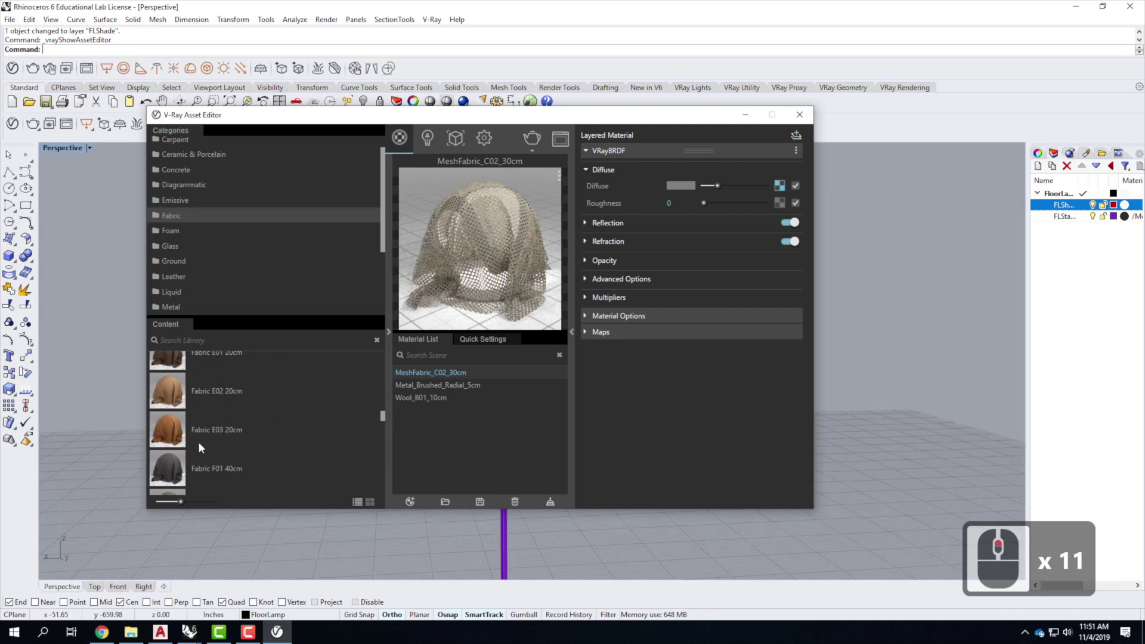
scroll(199, 446, "up", 2)
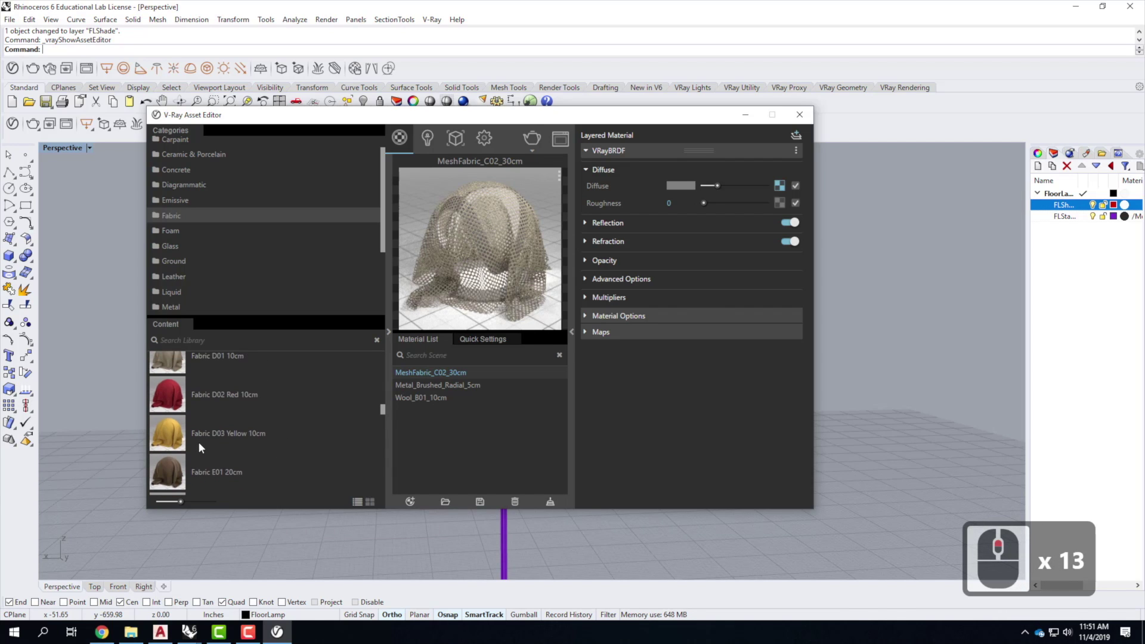
left_click_drag(170, 414, 442, 420)
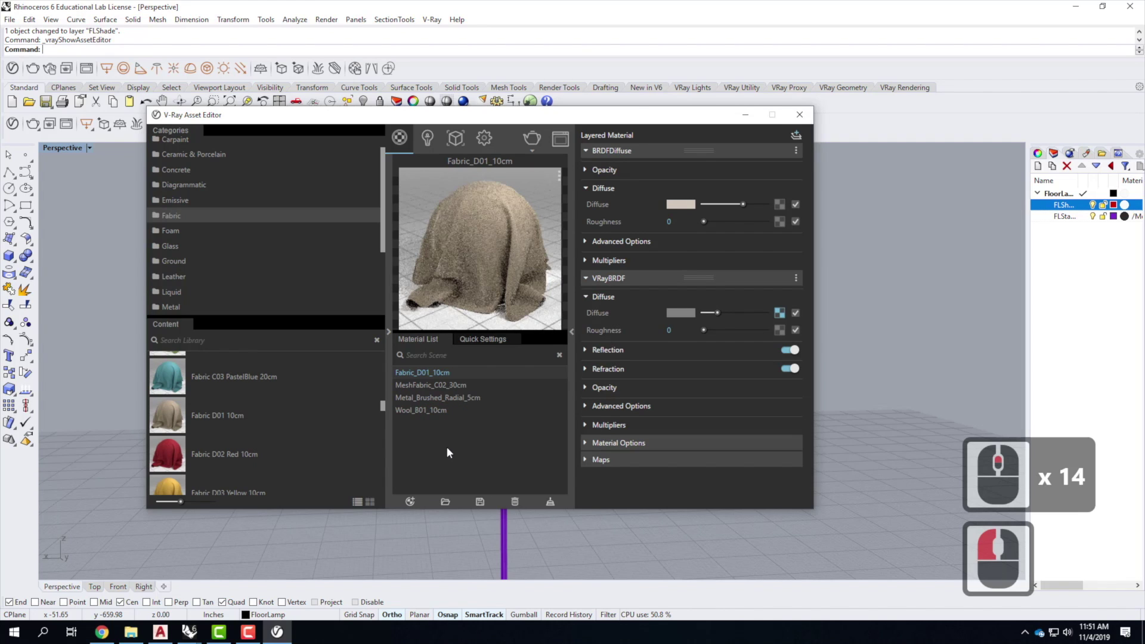
- Apply the Fabric_D01_10cm material to the FLShade layer
right_click(419, 371)
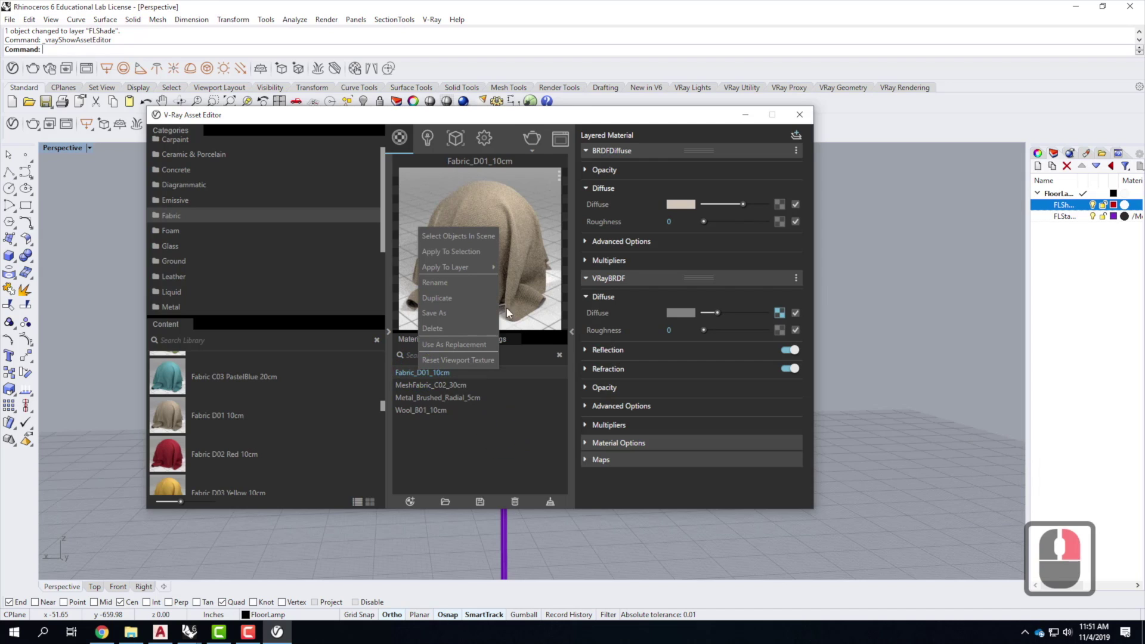
mouse_move(471, 267)
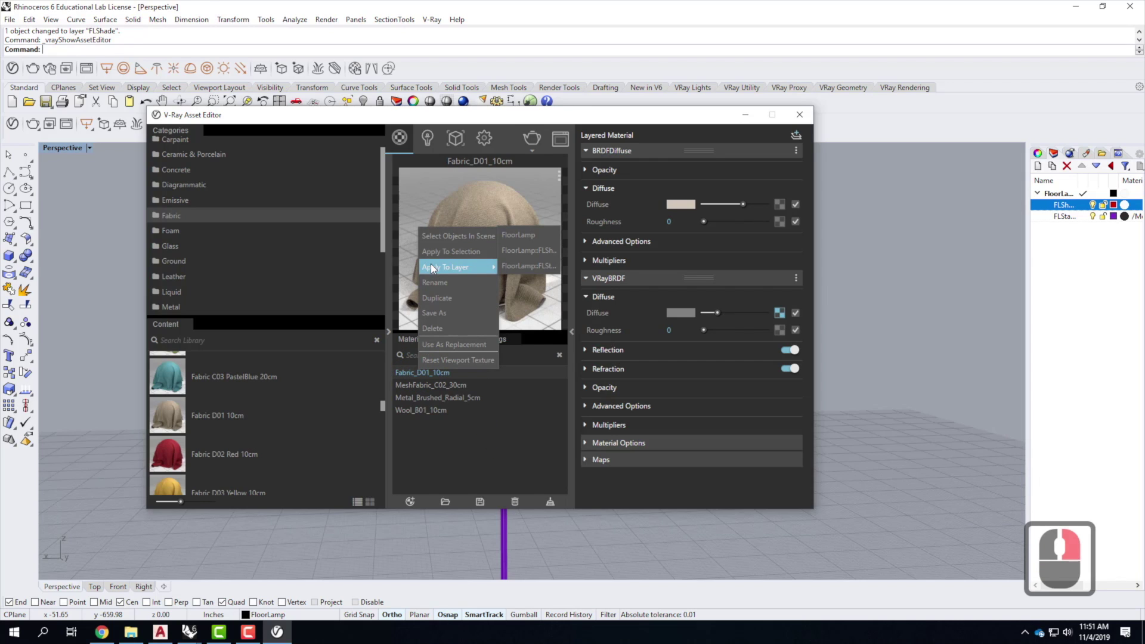
left_click(524, 267)
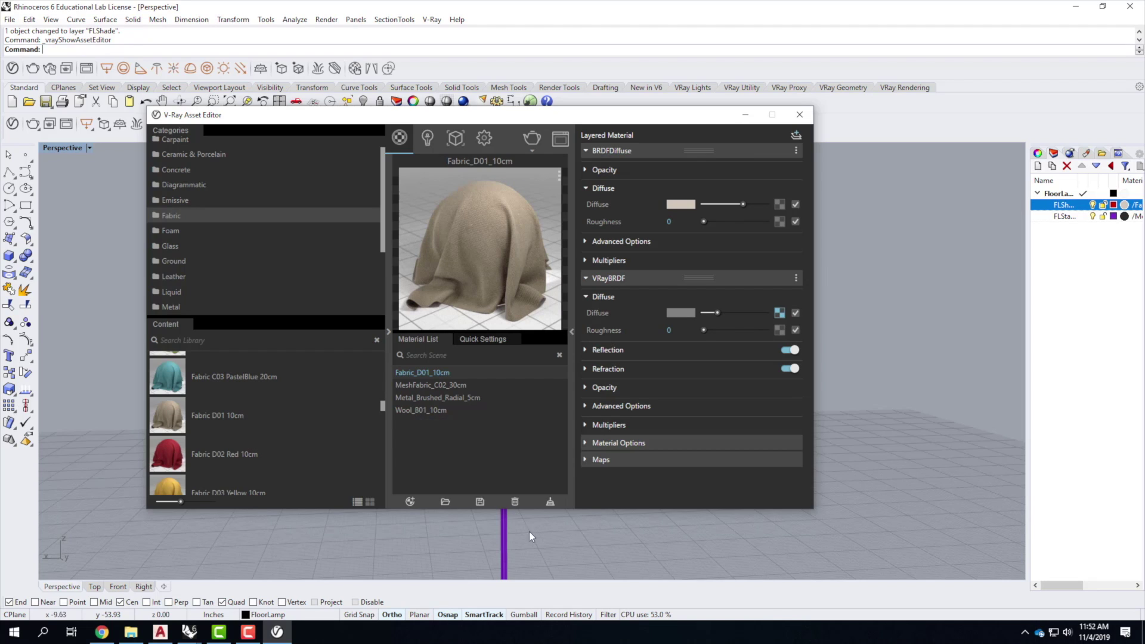
- Purge the unused materials from the scene and reveal the fabric material's opacity settings
left_click(549, 503)
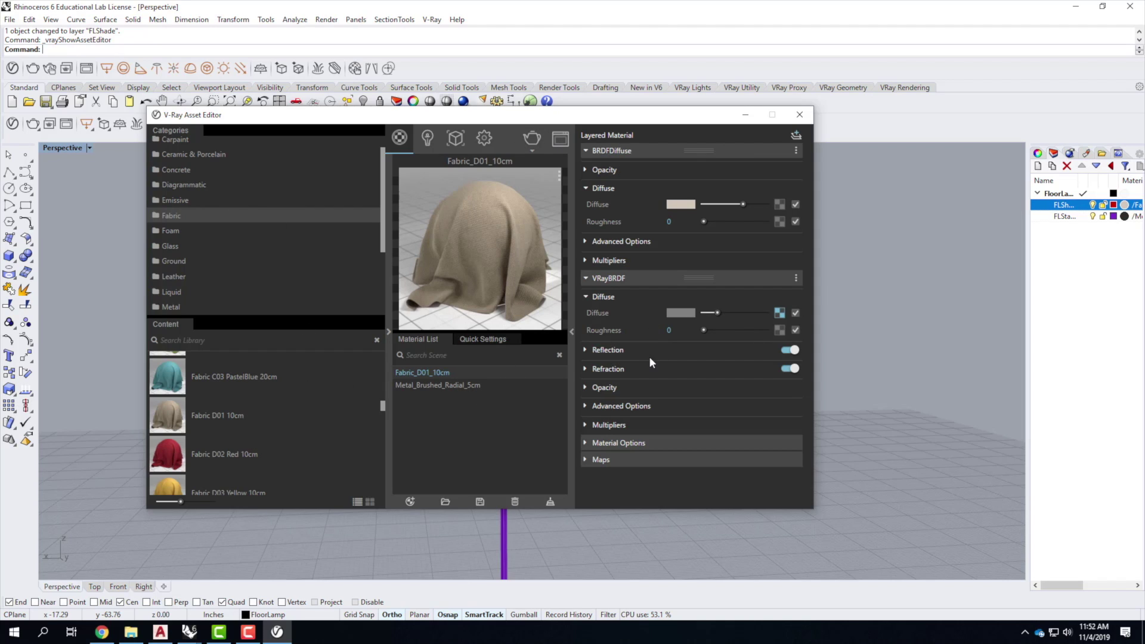
left_click(585, 388)
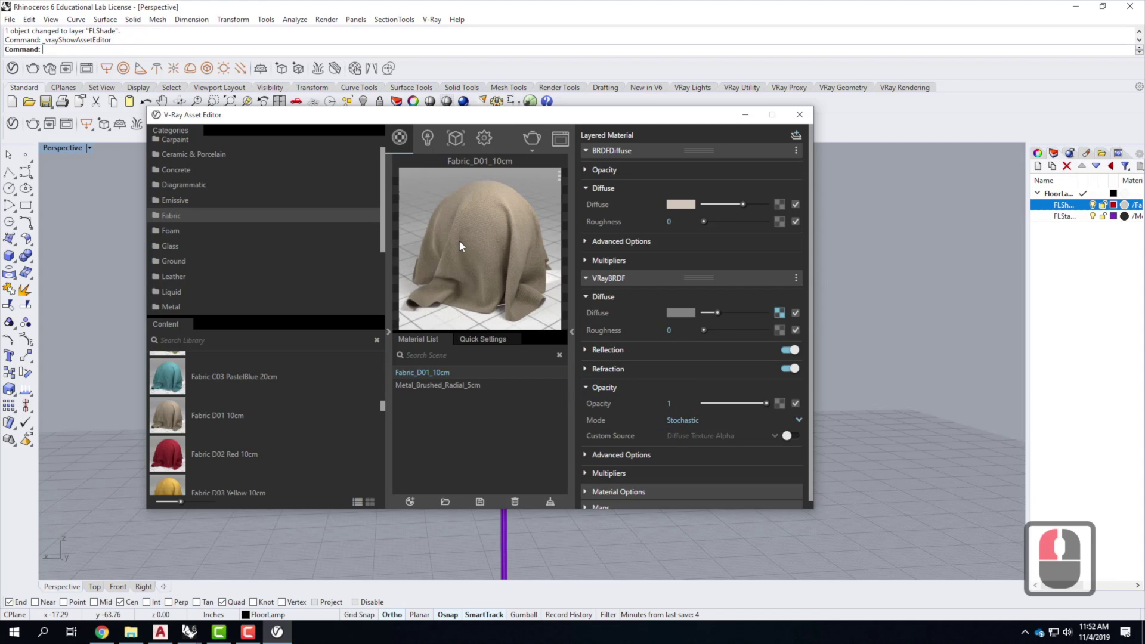
left_click(745, 118)
- Save the lamp model as FloorLamp.3dm in the F2019 folder
left_click(10, 20)
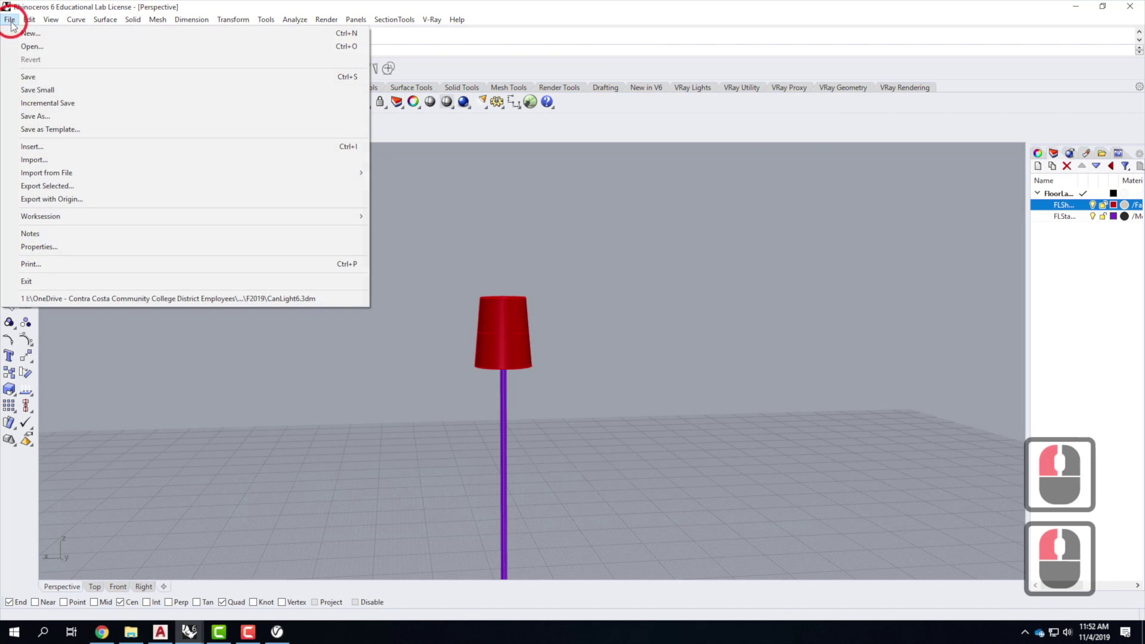
left_click(27, 77)
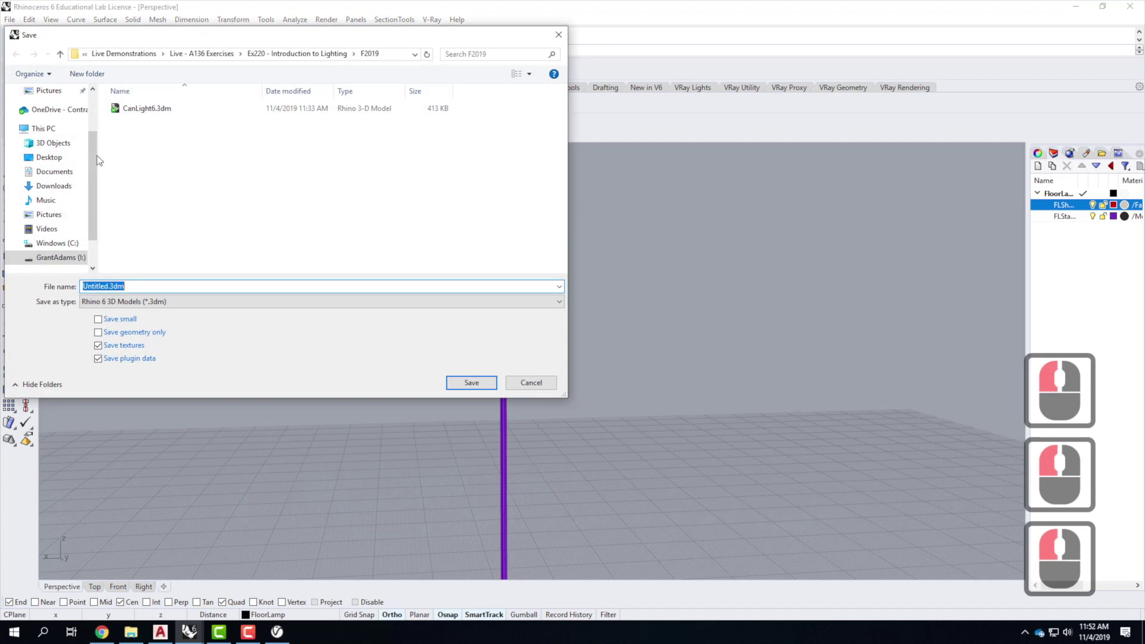
left_click(107, 286)
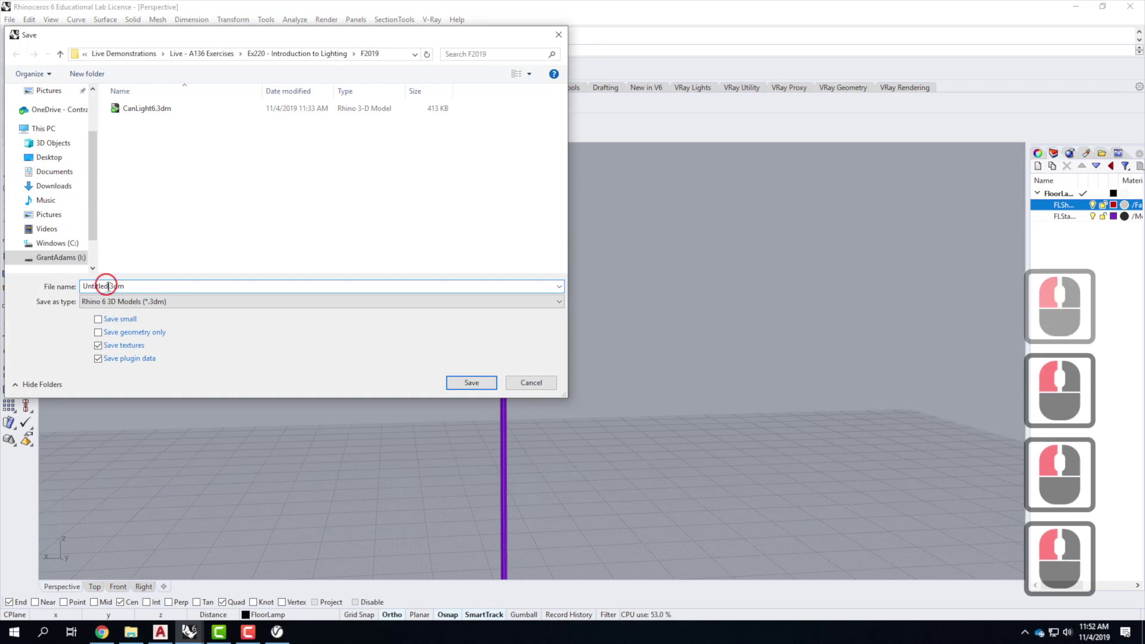
double_click(96, 286)
type("Floor")
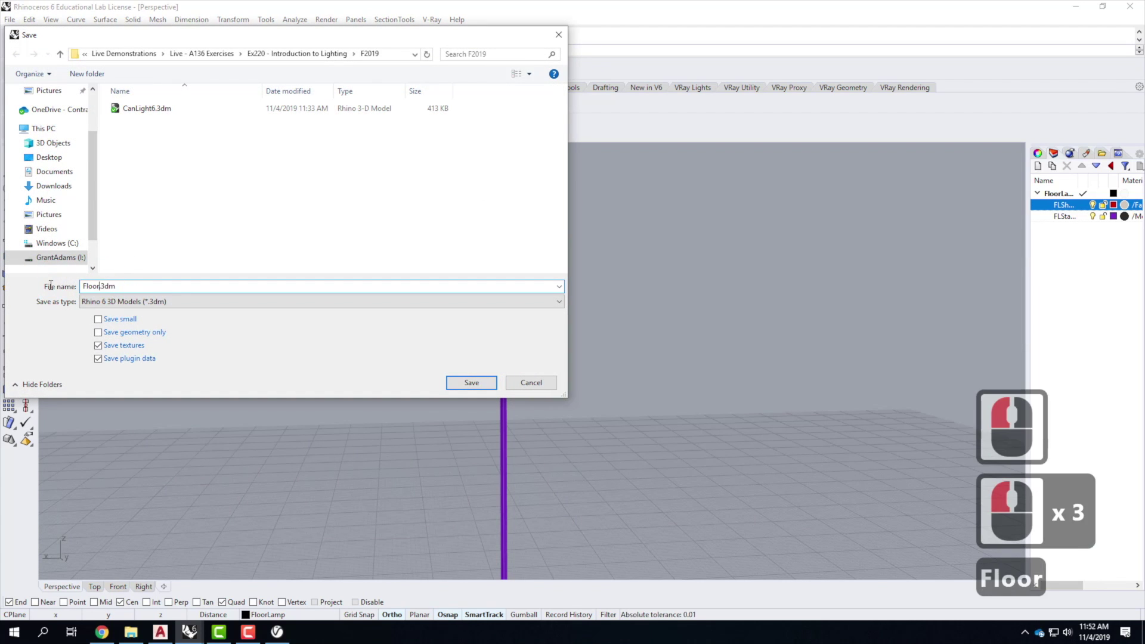
type("Lamp")
key("Return")
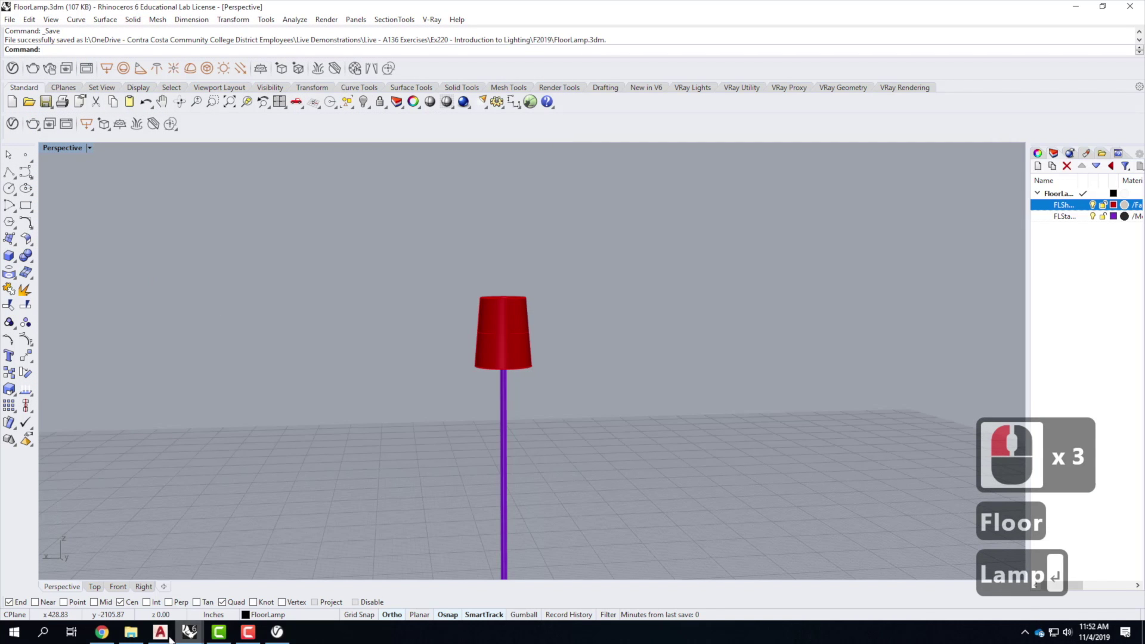
- Switch to the SampleNightScene.3dm window and deselect the spot light
left_click(194, 633)
left_click(195, 585)
left_click(516, 373)
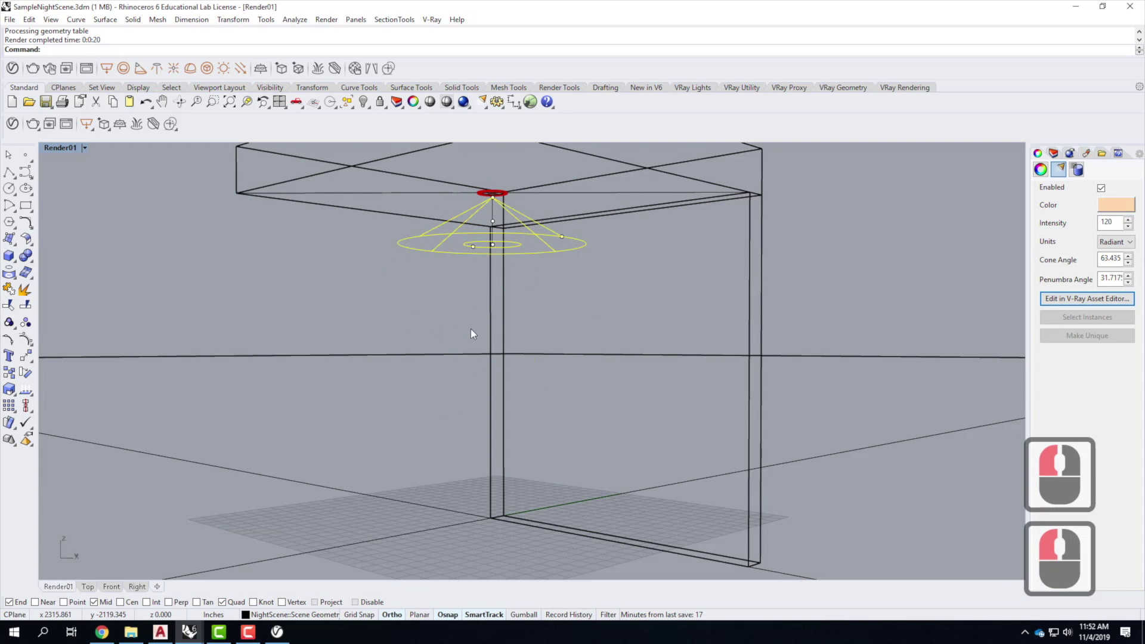
left_click(605, 289)
- Move the can light block and its spot light onto a new layer, Layer 02, and turn that layer off
left_click(559, 237)
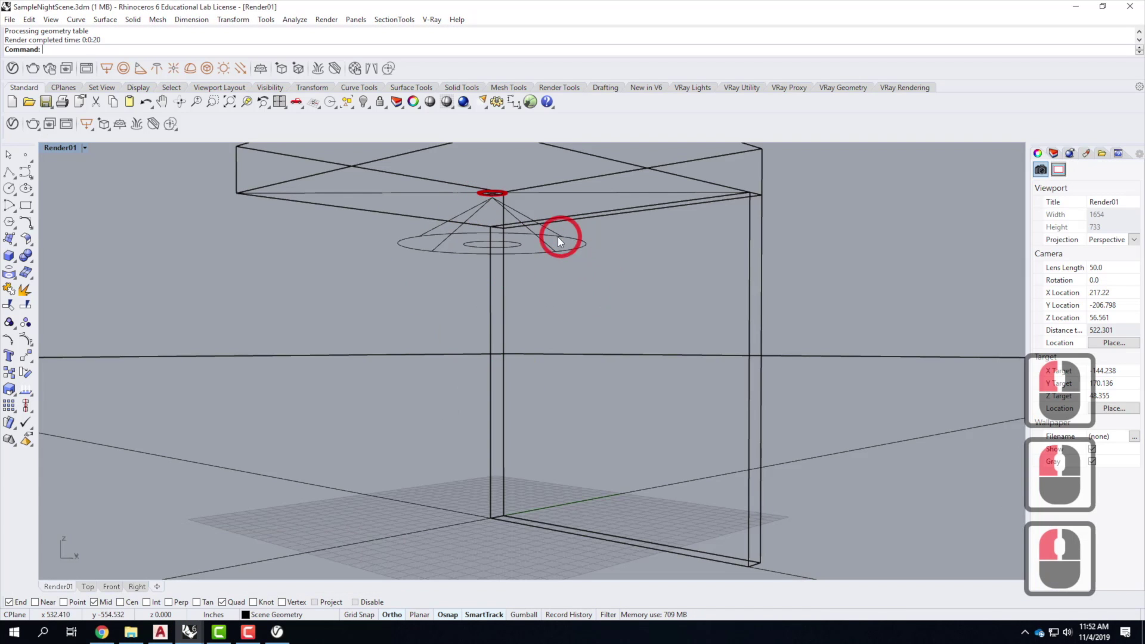
left_click(492, 194)
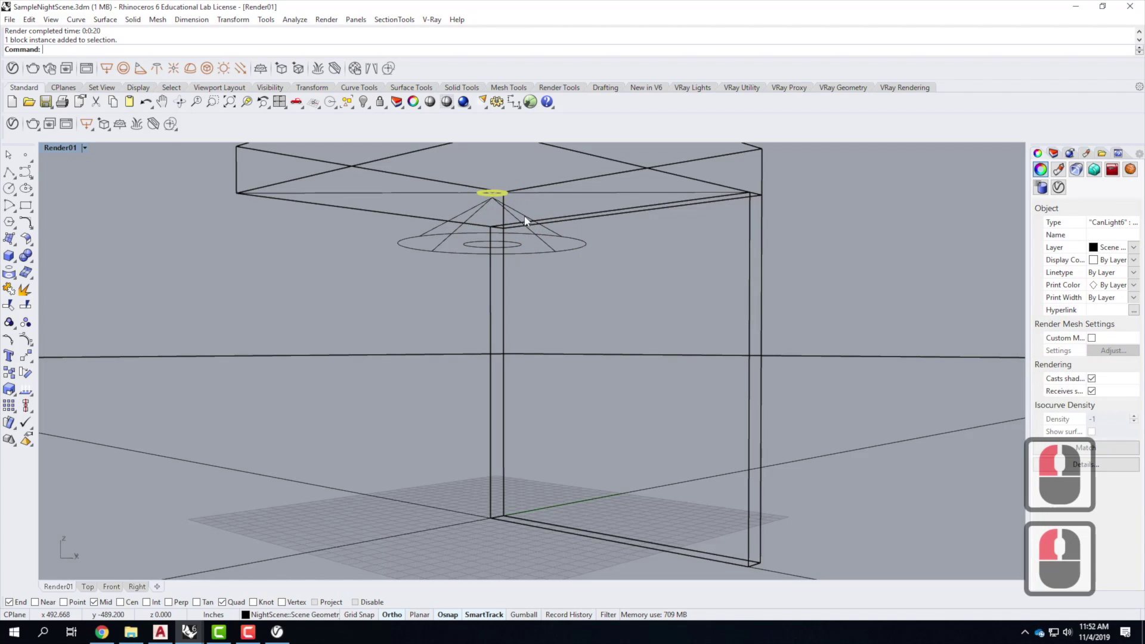
left_click(524, 215, "shift")
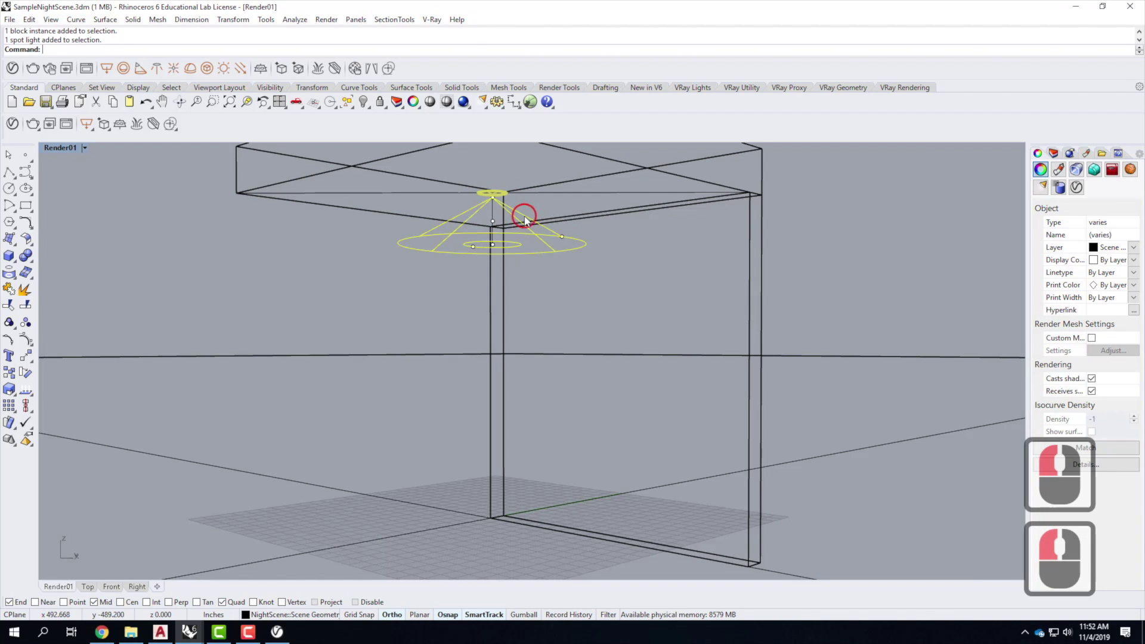
left_click(1052, 153)
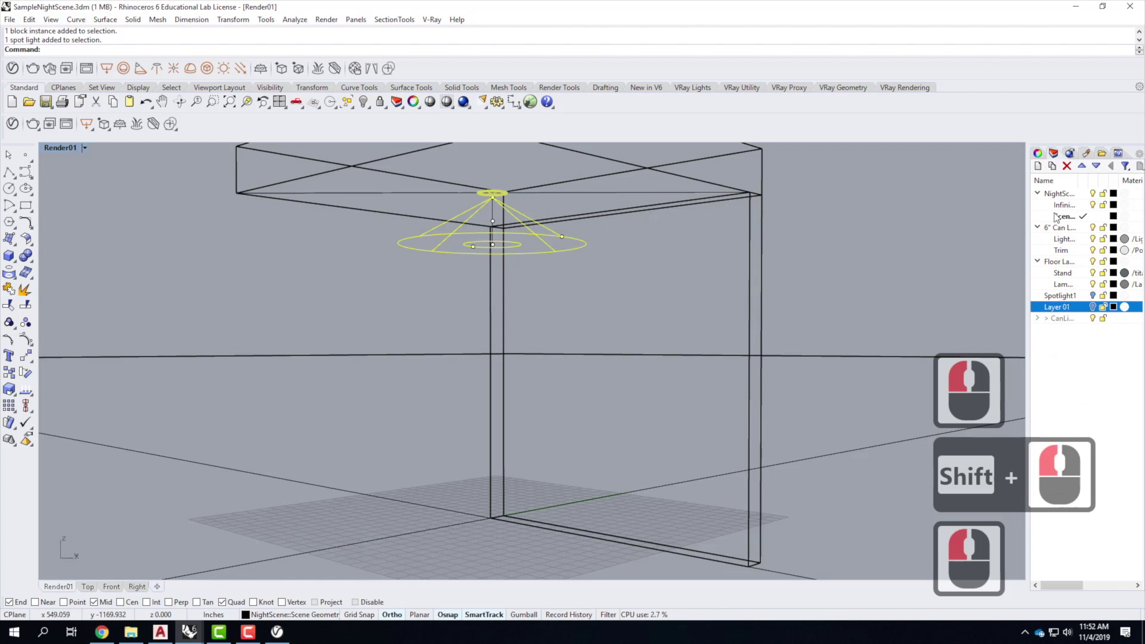
left_click(1037, 166)
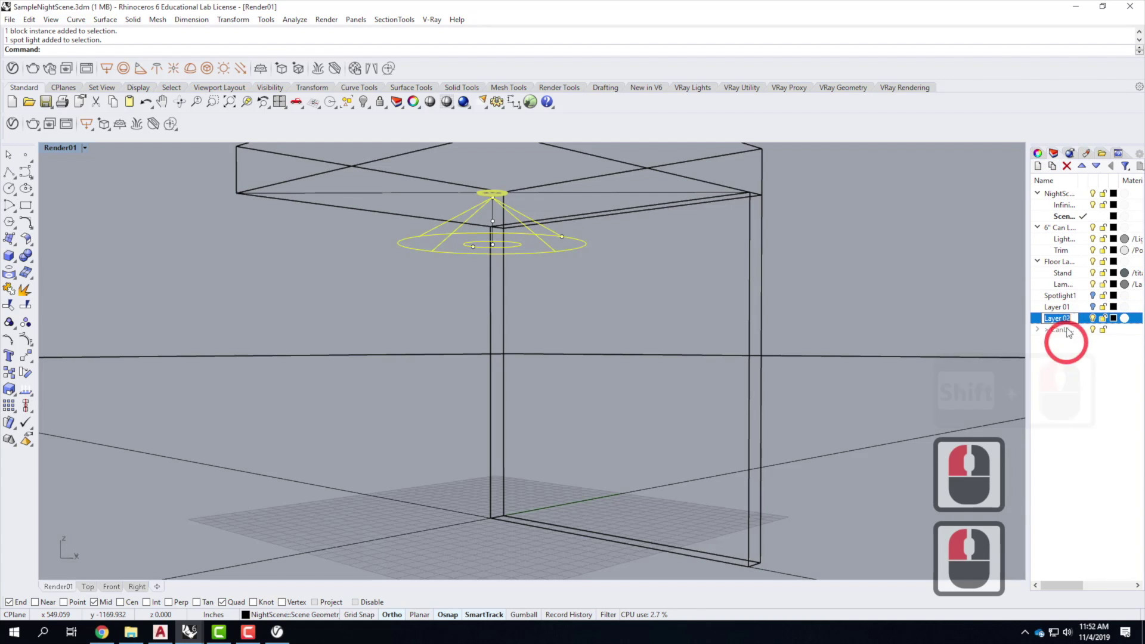
right_click(1083, 320)
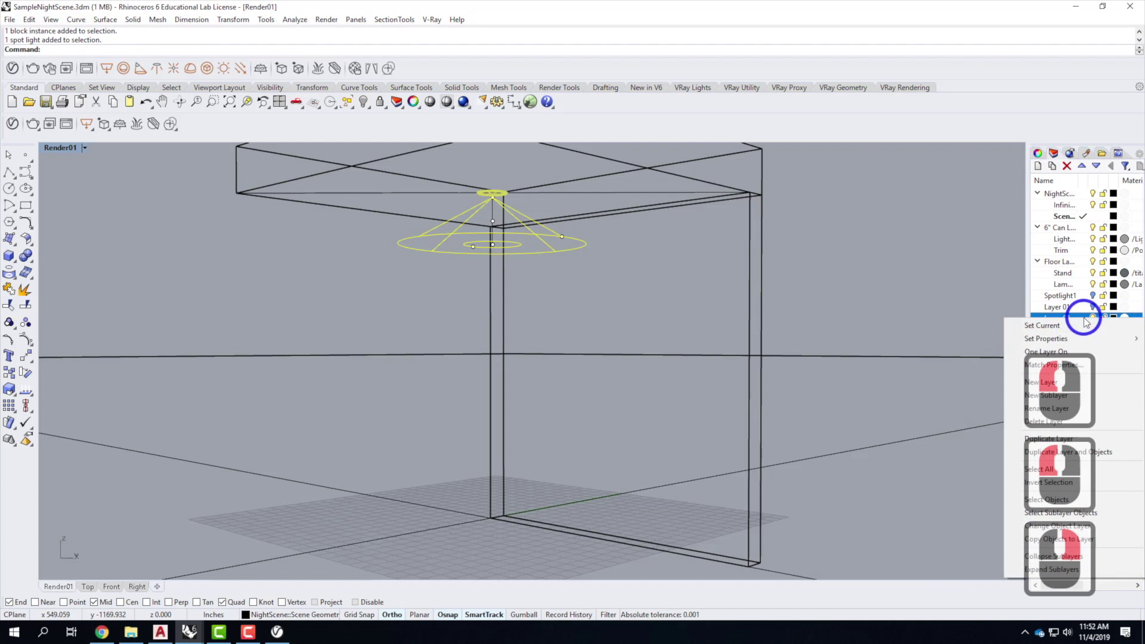
left_click(1081, 526)
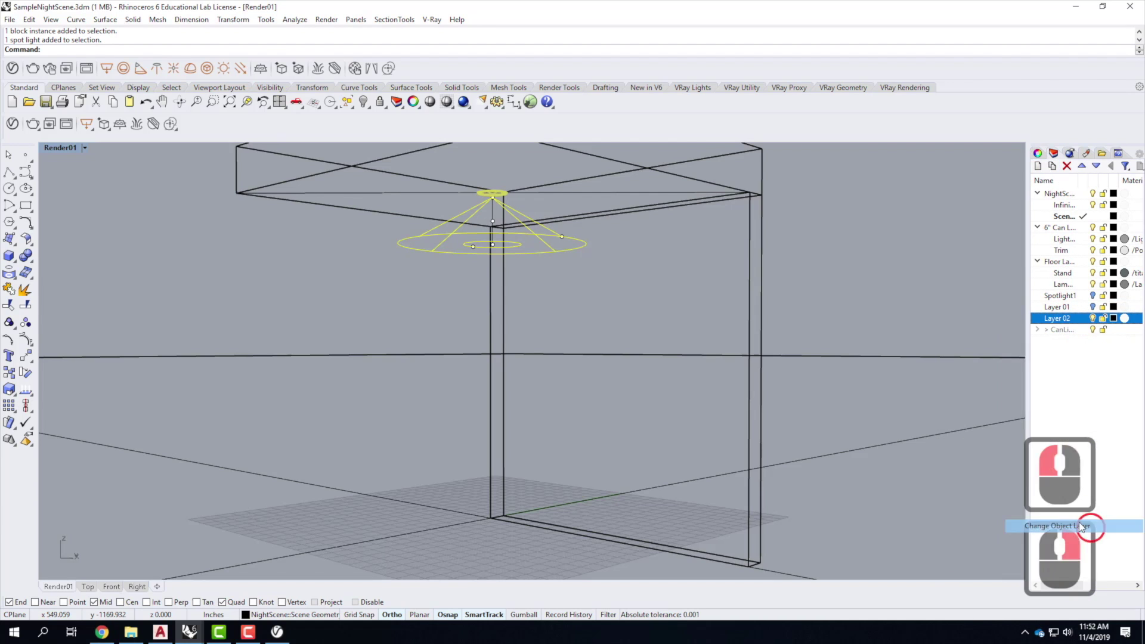
left_click(1092, 319)
left_click(480, 311)
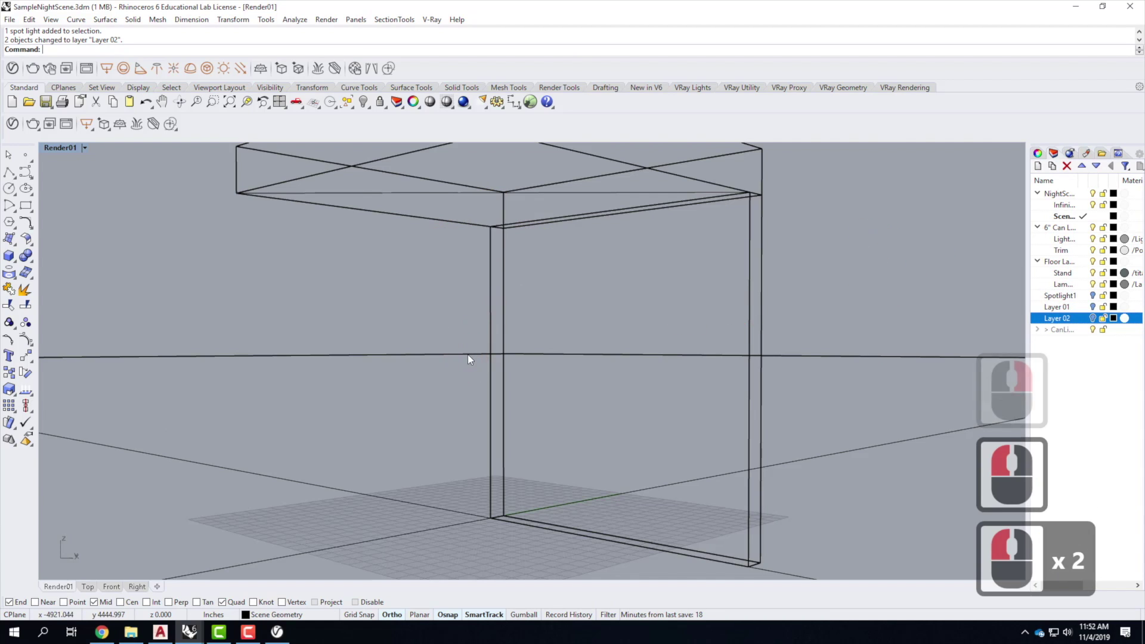
- Insert the FloorLamp file as a linked block with reference layer style, placing the instance at the base of the wall's corner
scroll(468, 355, "down", 3)
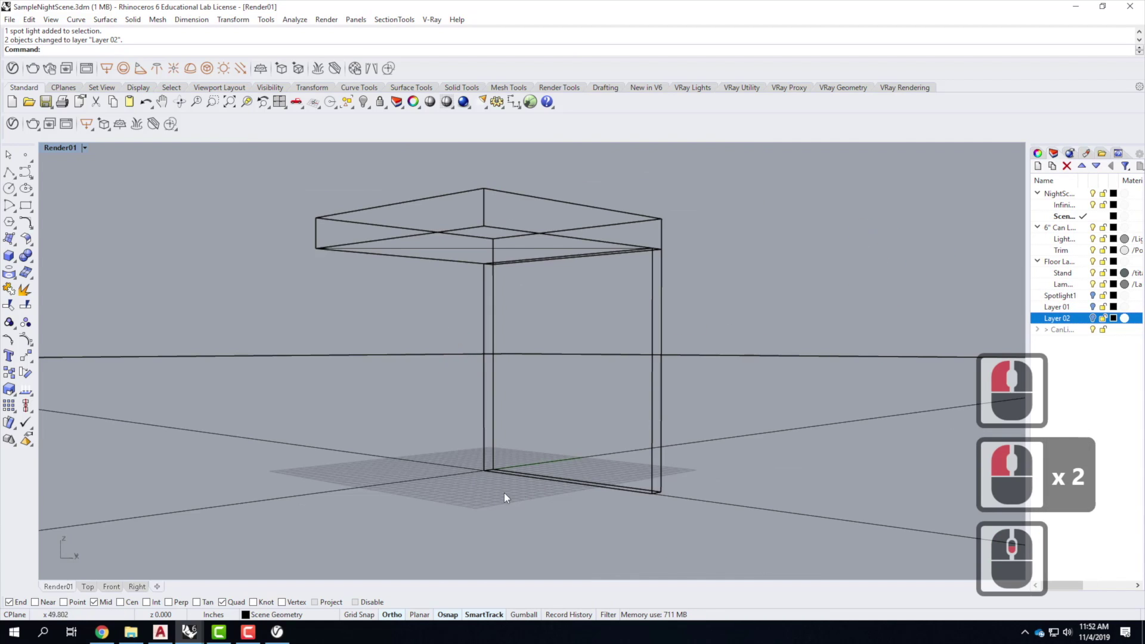
left_click(30, 19)
mouse_move(101, 229)
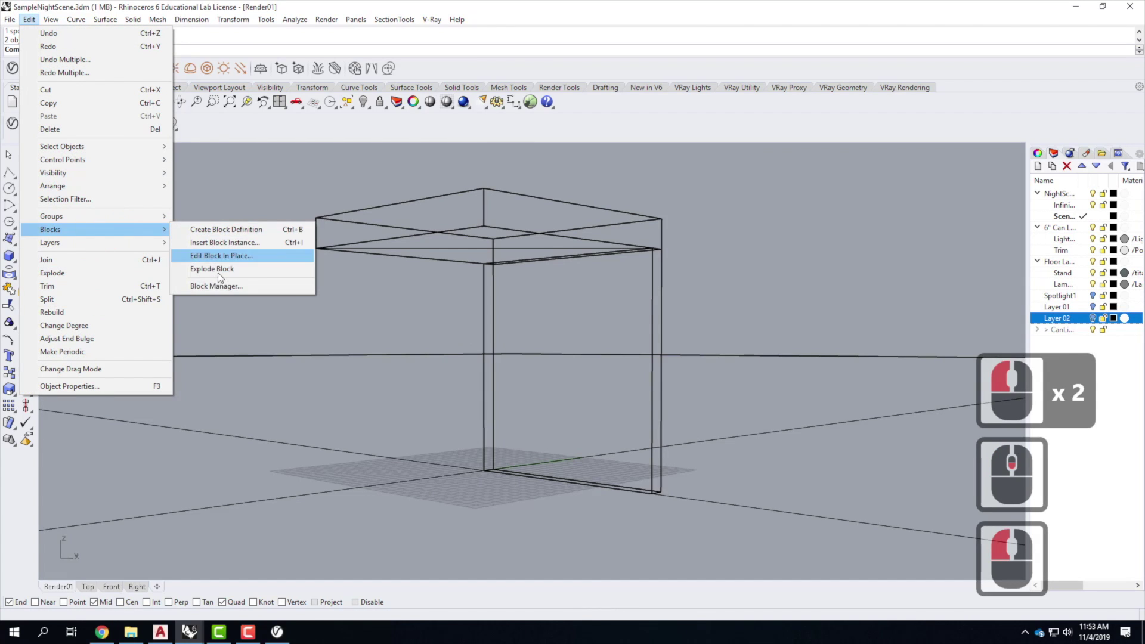
left_click(215, 242)
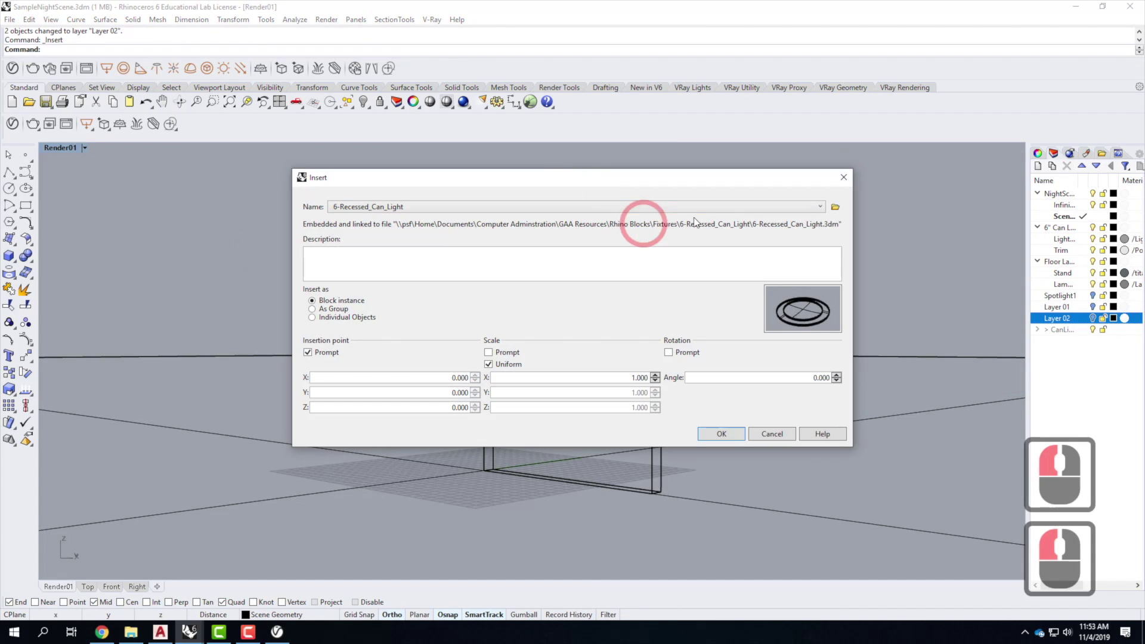
left_click(826, 206)
left_click(435, 283)
left_click(763, 488)
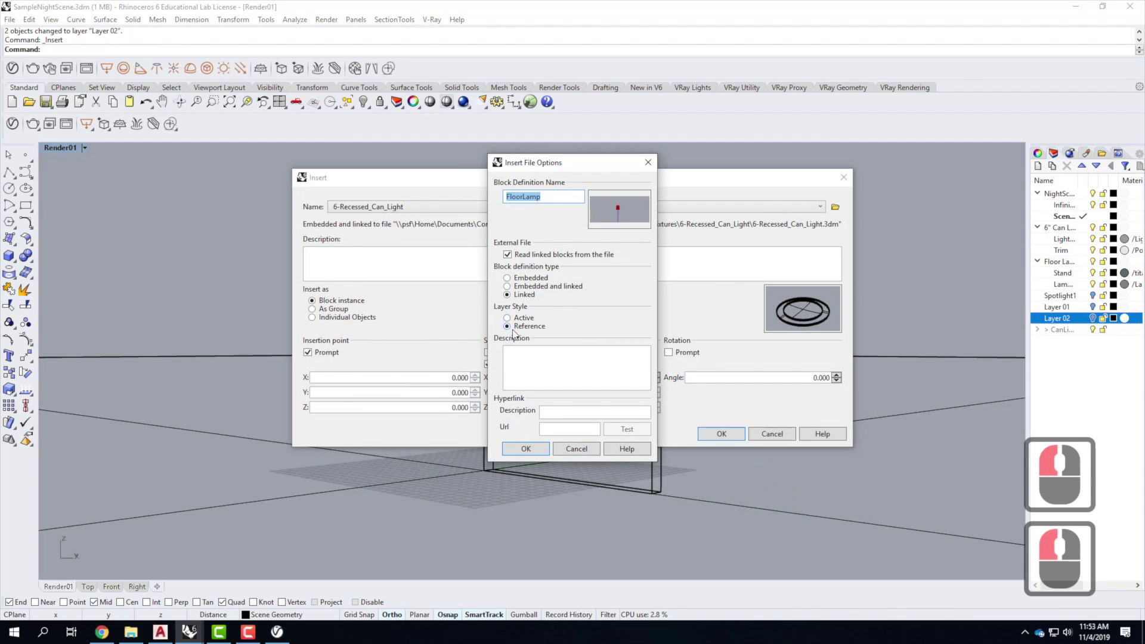
left_click(517, 449)
left_click(721, 433)
left_click(483, 470)
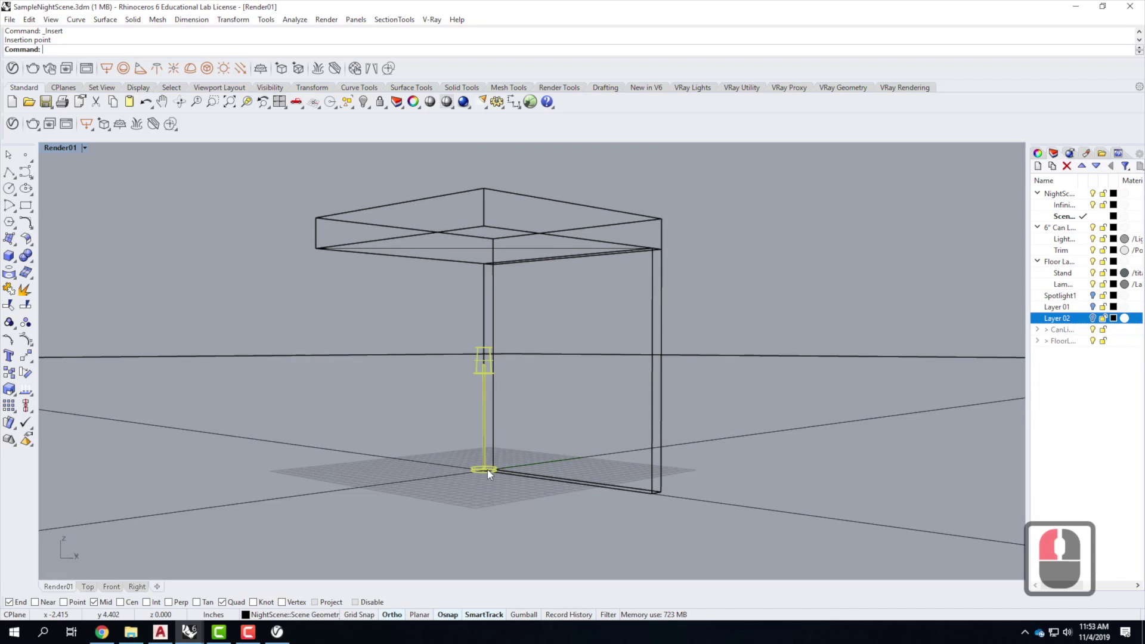
- Move the floor lamp block about 44.8 inches along the wall in the Top view
double_click(63, 149)
scroll(384, 270, "up", 5)
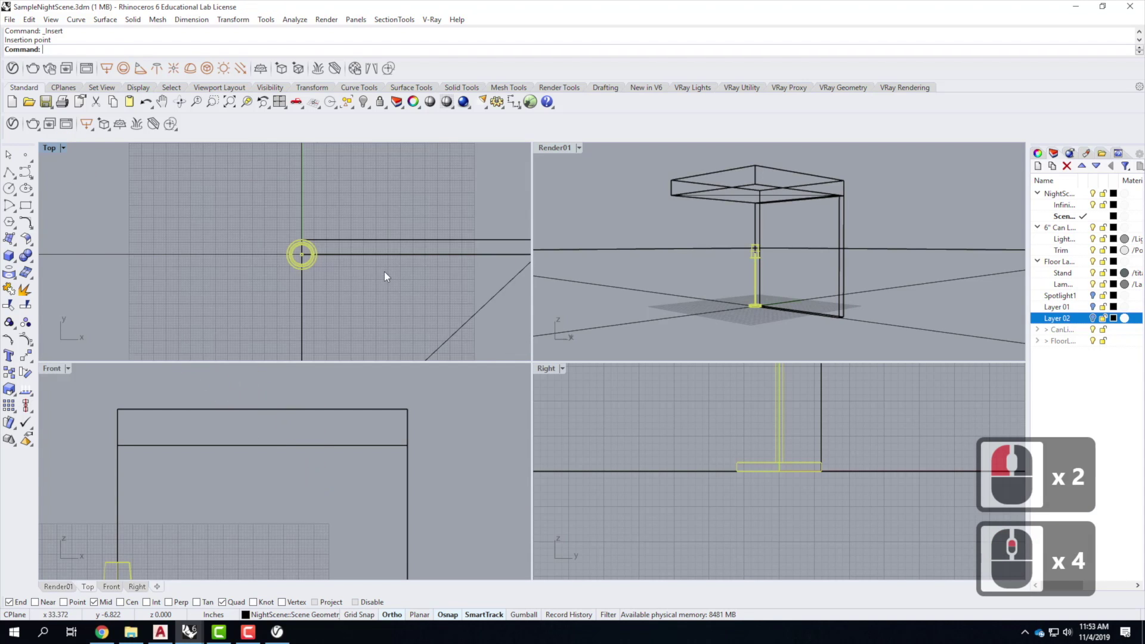
type("move")
key("Return")
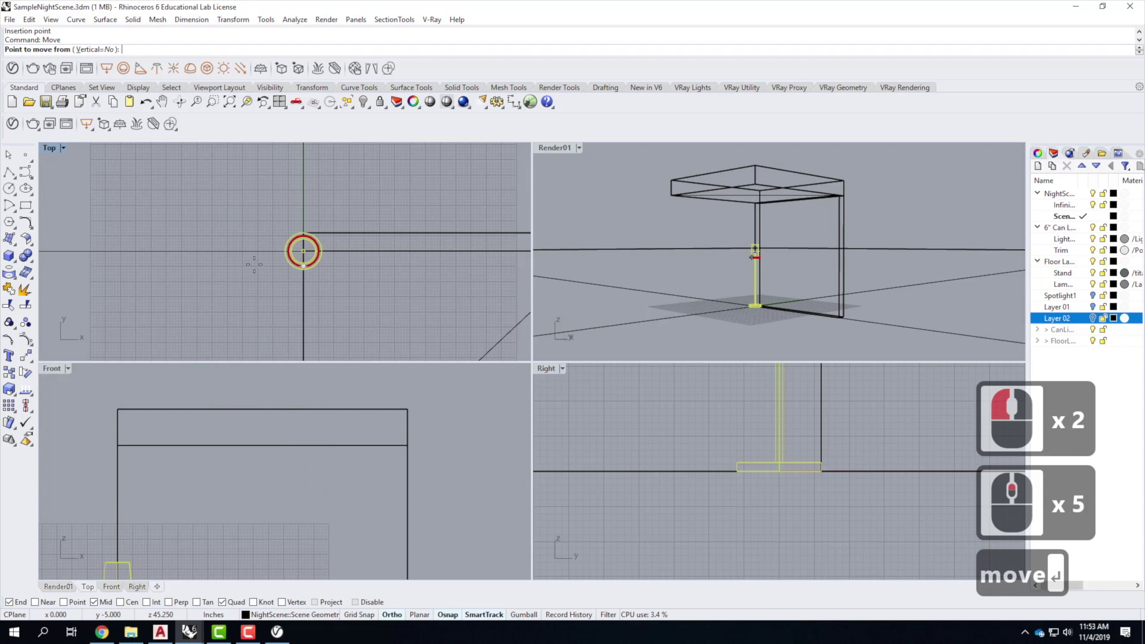
left_click(221, 288)
scroll(138, 285, "down", 2)
left_click(275, 289)
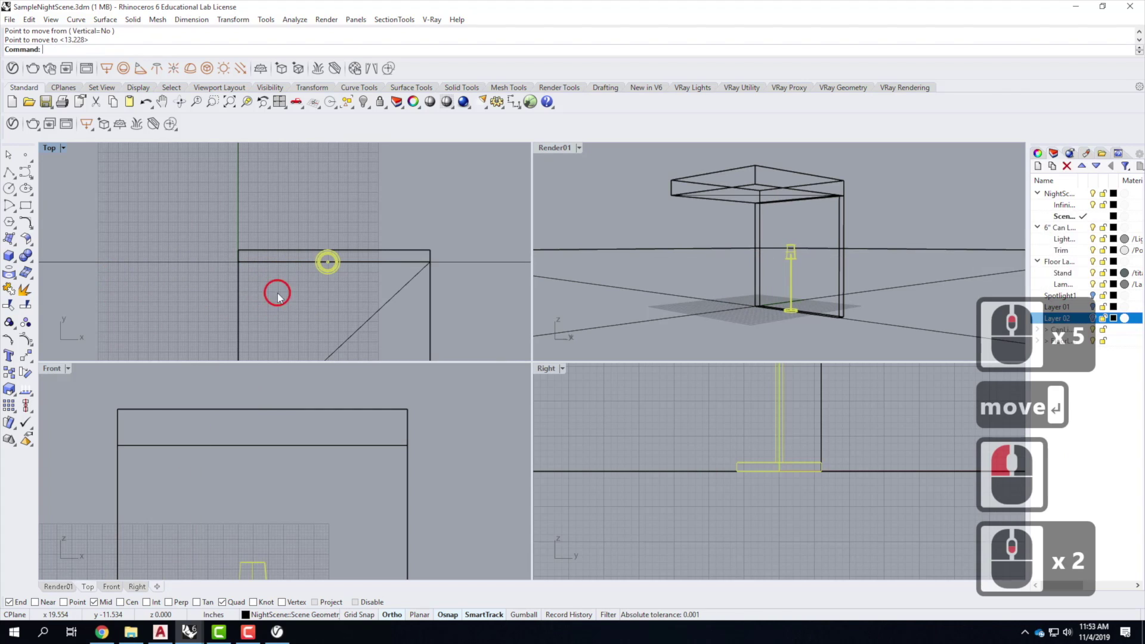
- Move the floor lamp a short distance straight out from the wall, then deselect it and maximize the Render01 view
right_click(294, 288)
left_click(294, 308)
left_click(294, 314)
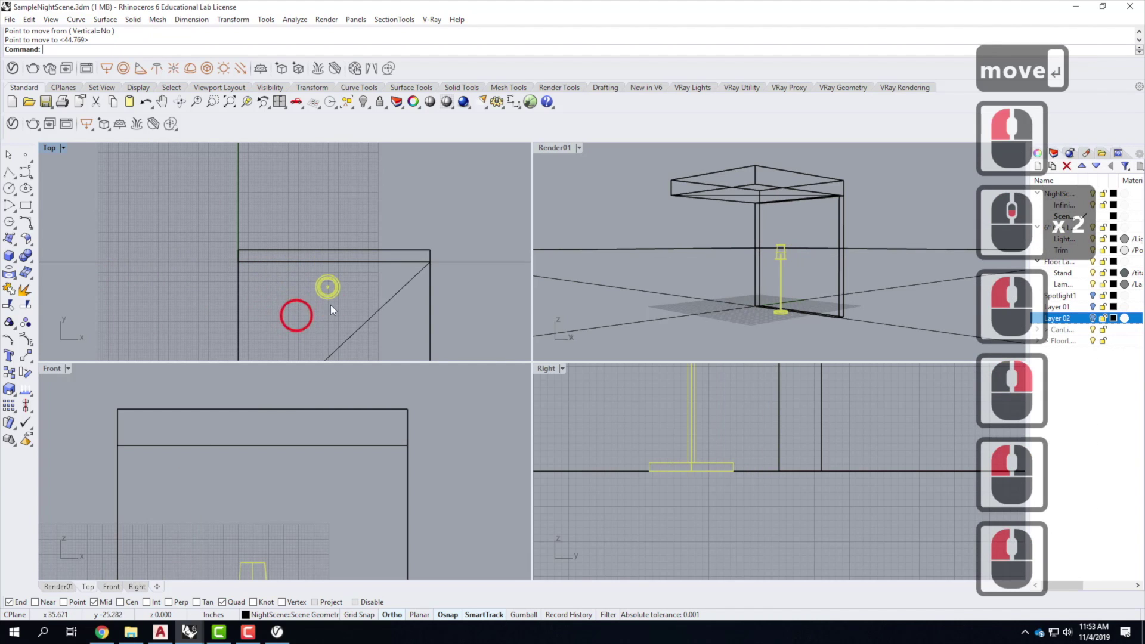
key("Escape")
key("Escape")
double_click(563, 149)
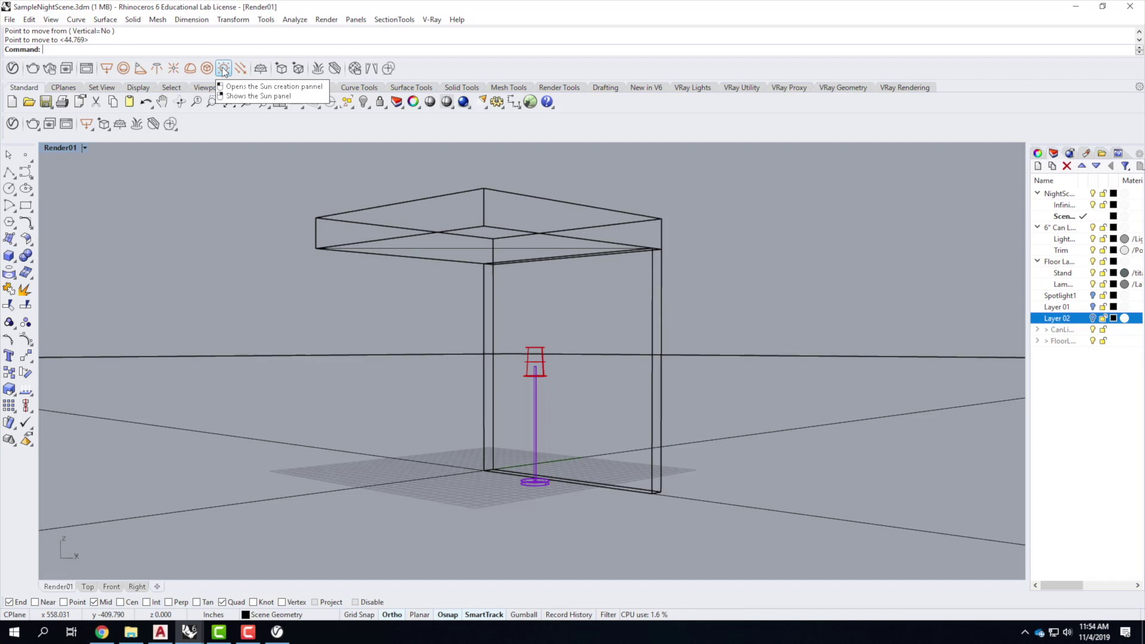
- Place a V-Ray omni light at the center of the lamp pole's top circle, with the Cen object snap enabled
left_click(173, 69)
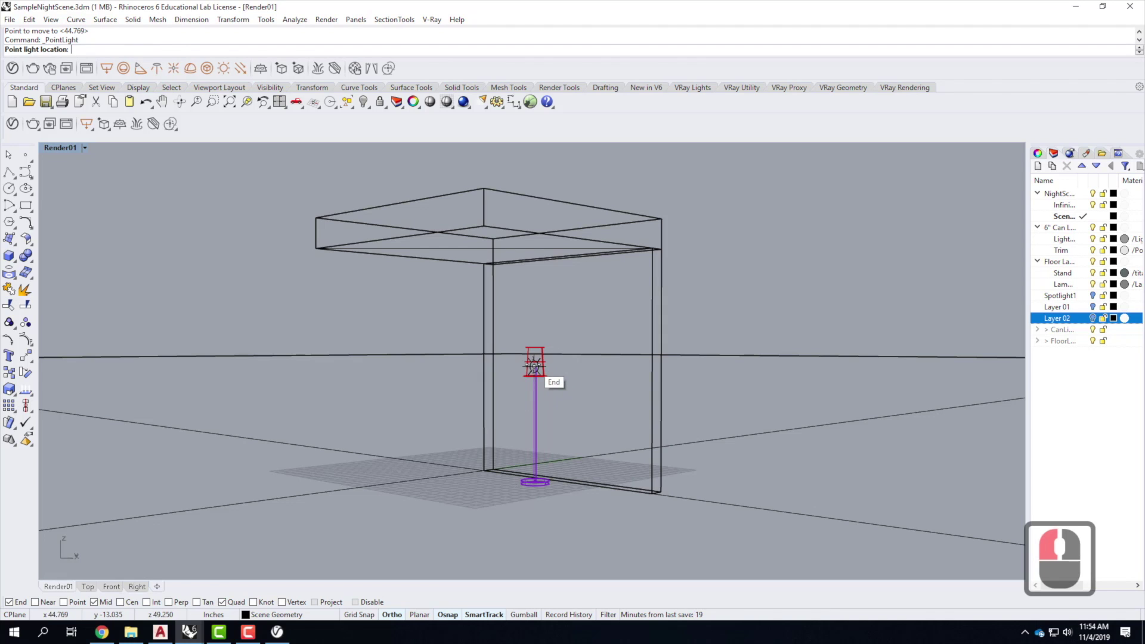
scroll(534, 365, "up", 5)
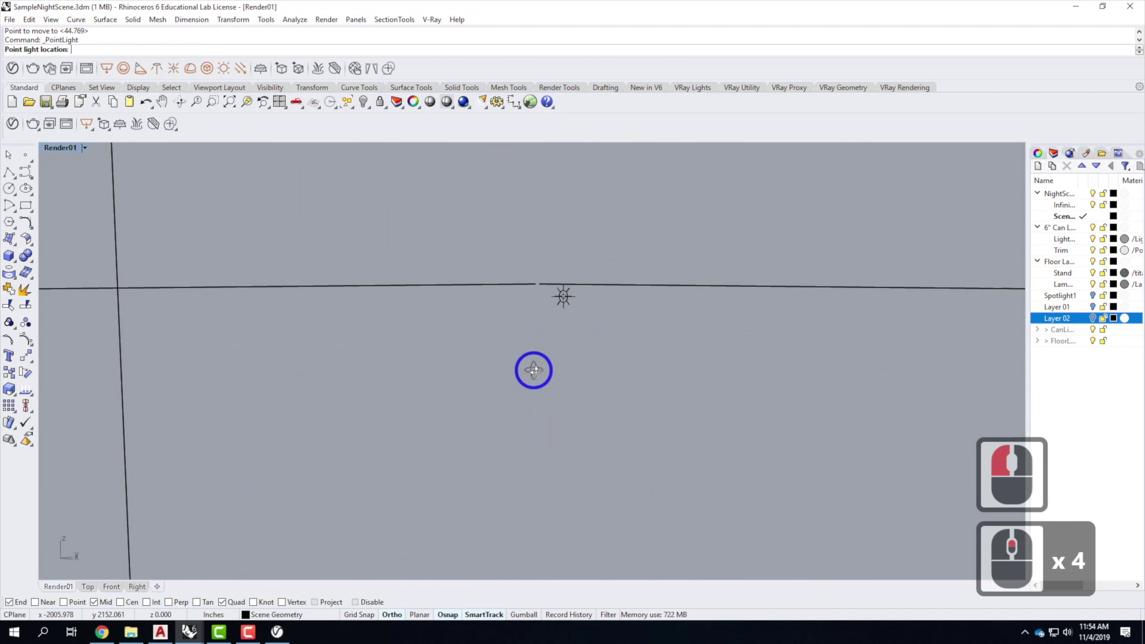
scroll(531, 368, "down", 3)
scroll(511, 401, "up", 5)
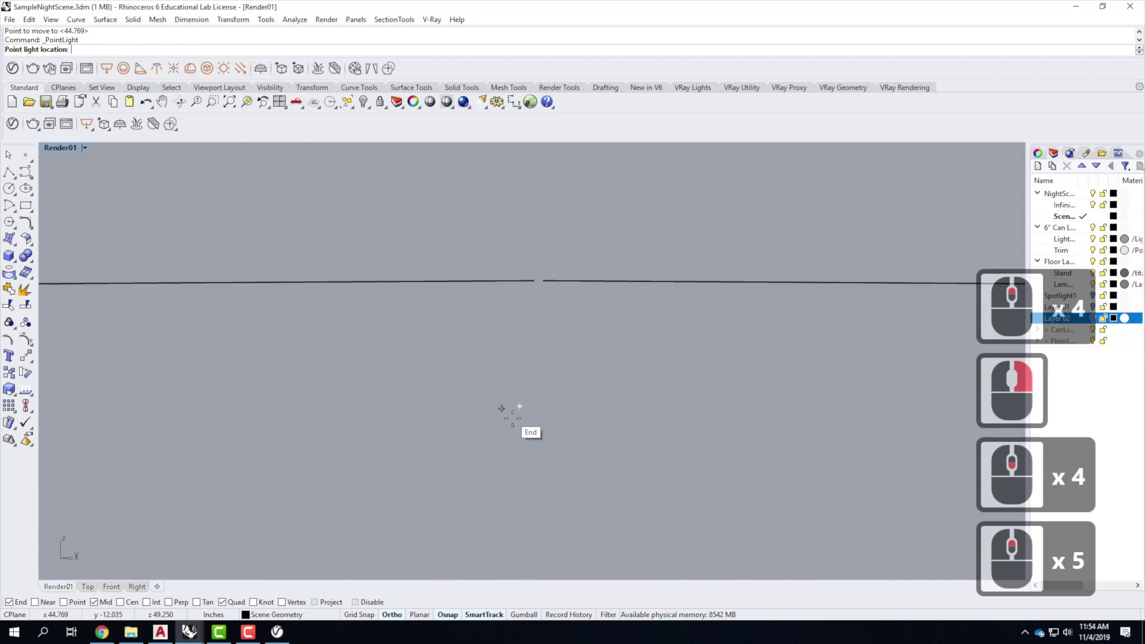
scroll(511, 411, "down", 1)
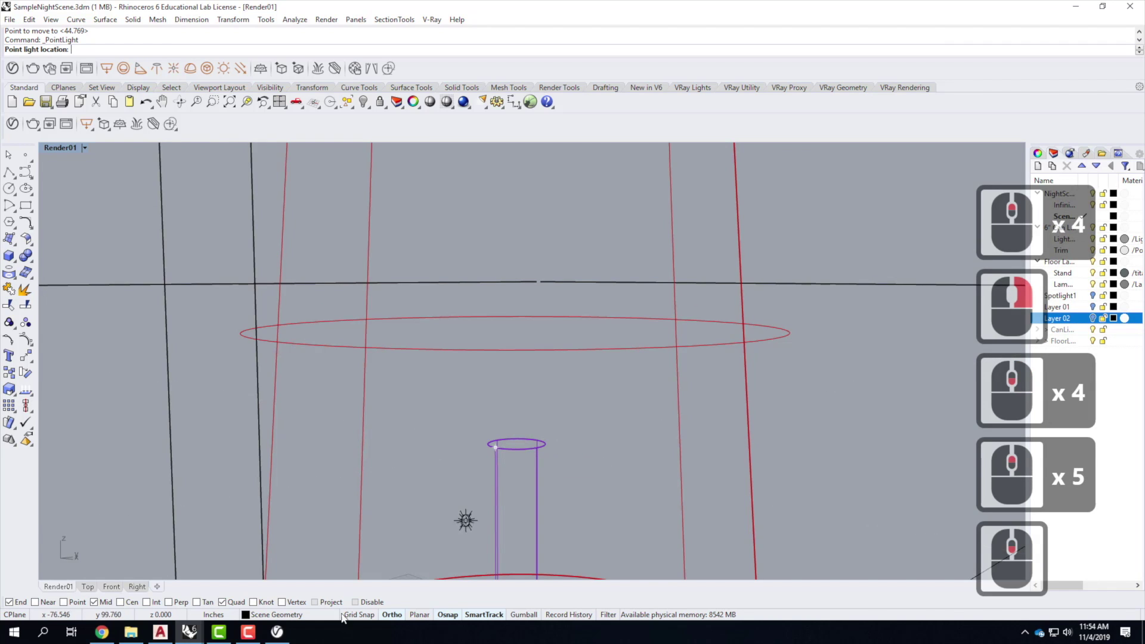
left_click(120, 601)
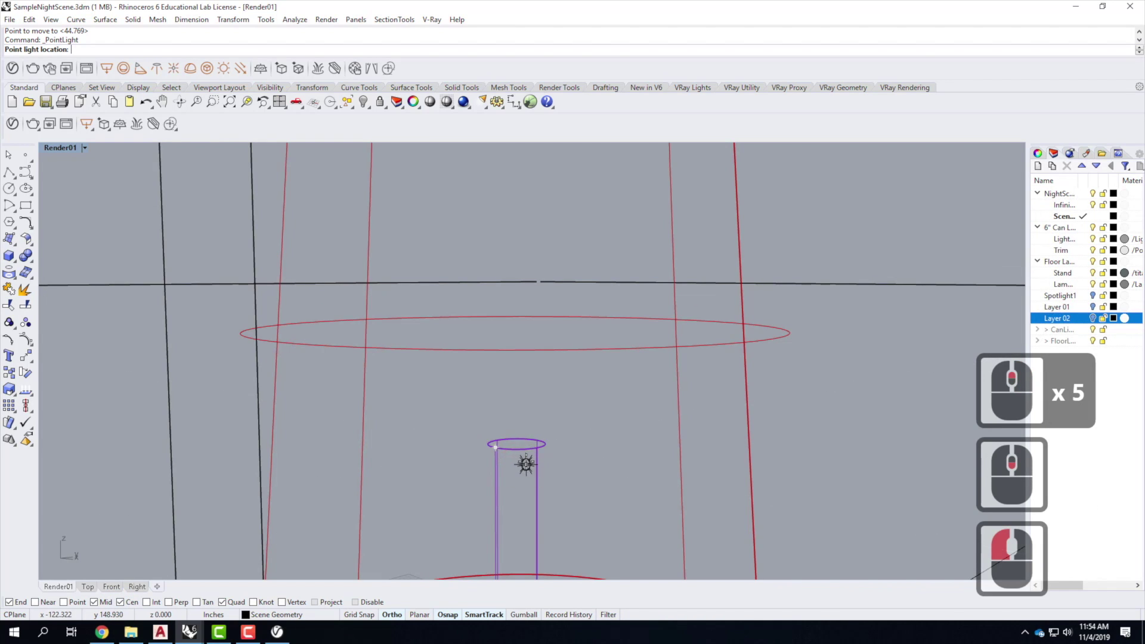
left_click(516, 445)
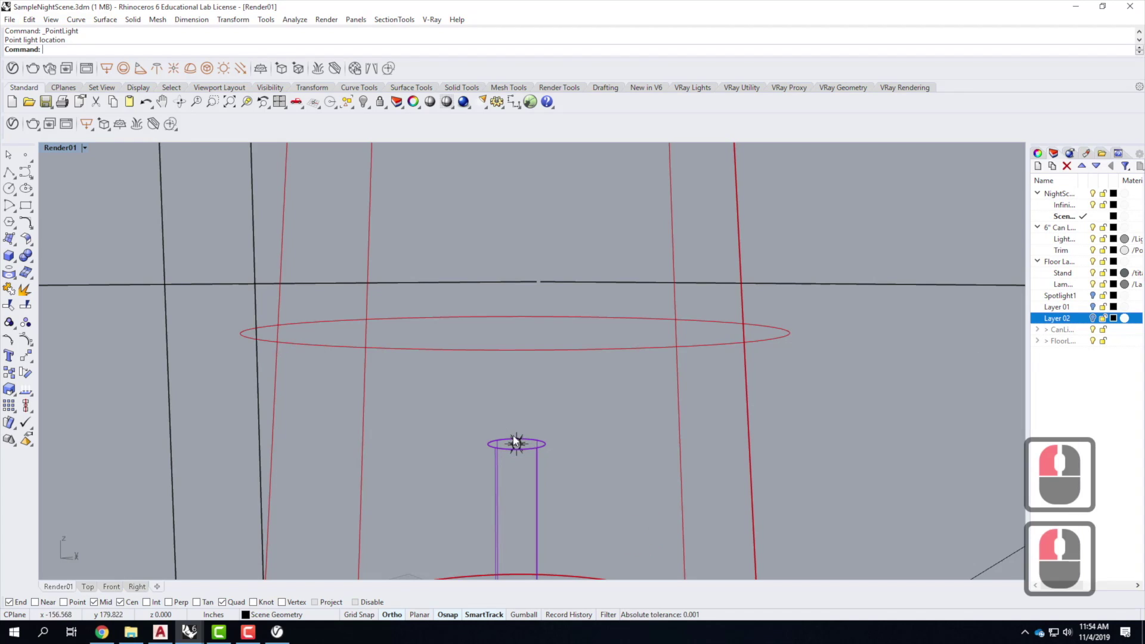
- Move the omni light 1" vertically upward from the top of the lamp pole, then deselect it
left_click(533, 452)
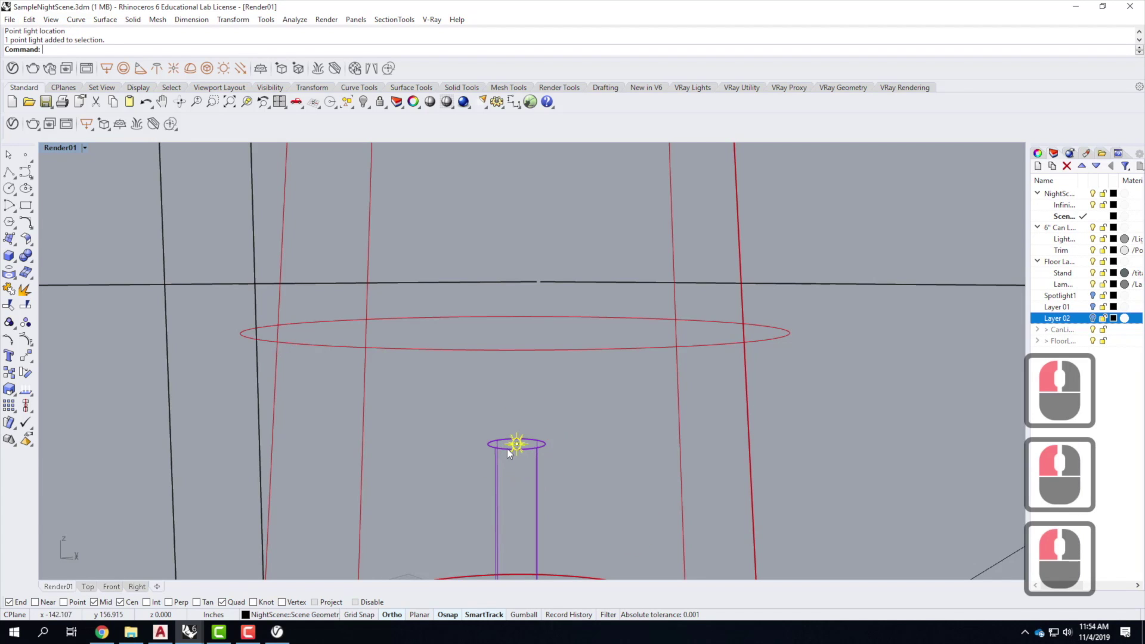
type("move")
key("Return")
type("v")
key("Return")
left_click(615, 457)
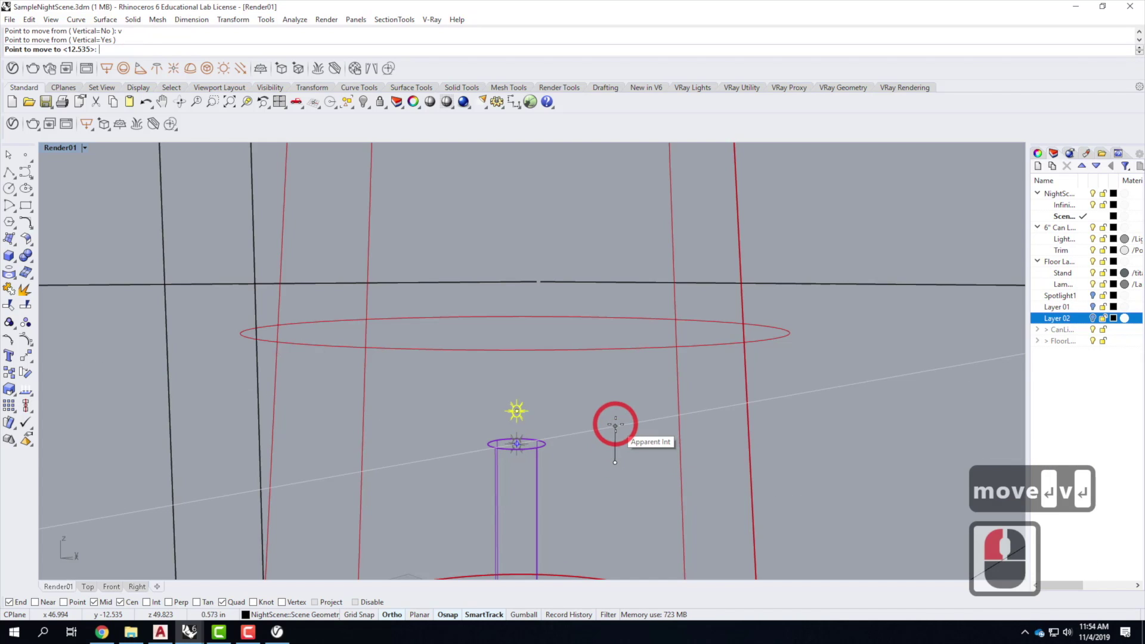
type("1\"")
key("Return")
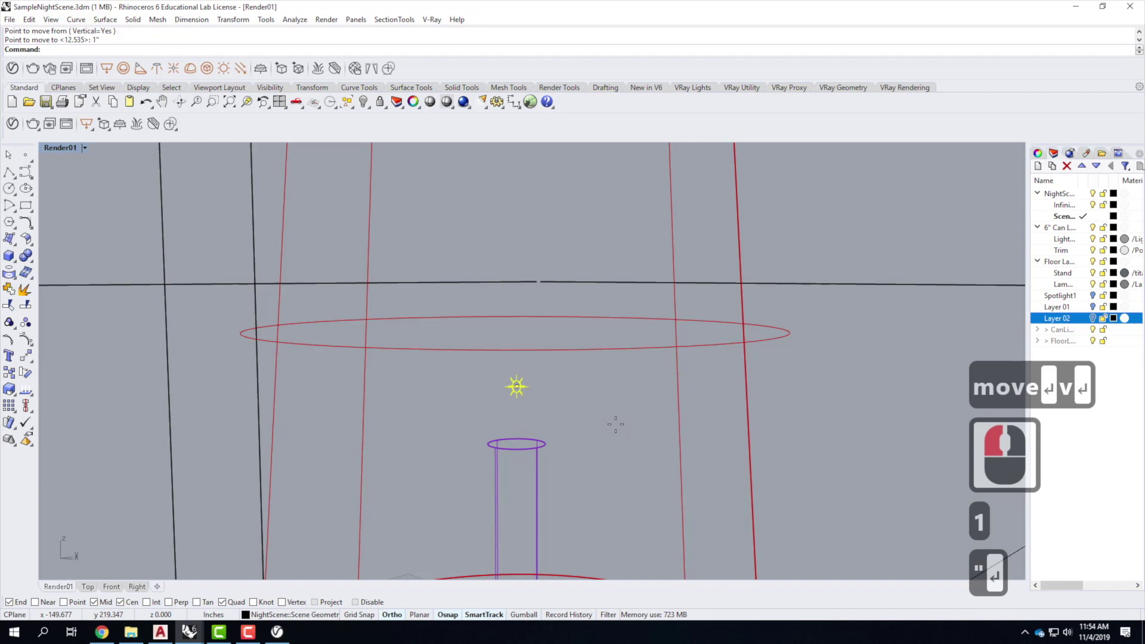
scroll(597, 426, "down", 4)
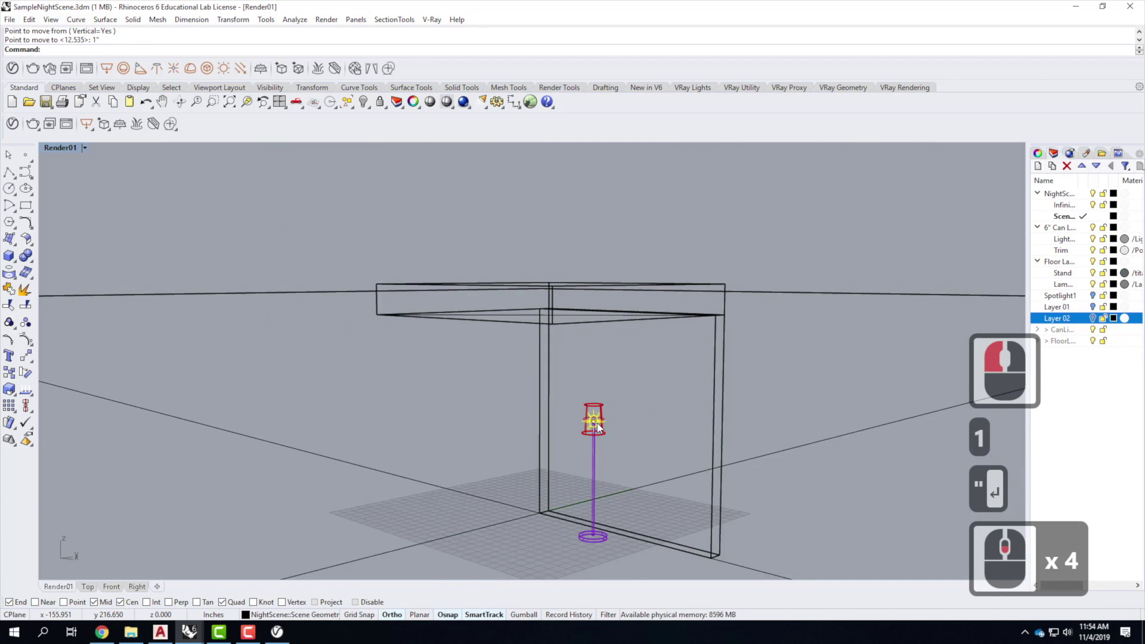
scroll(596, 426, "up", 3)
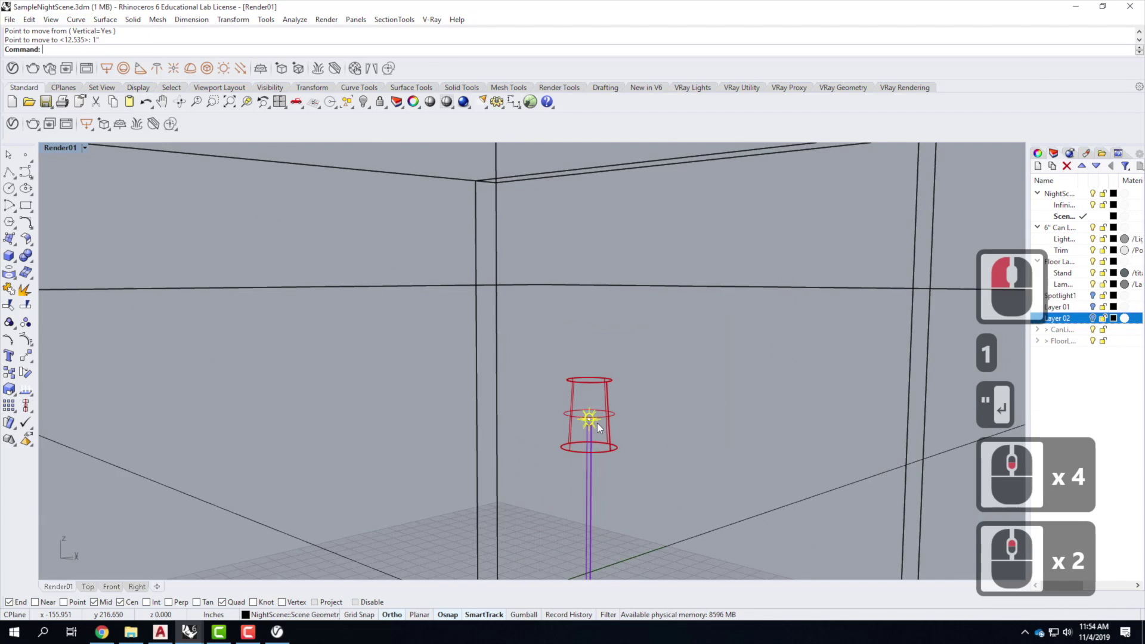
left_click(696, 434)
- Select the omni light inside the lampshade and open its settings in the V-Ray Asset Editor
scroll(588, 420, "up", 3)
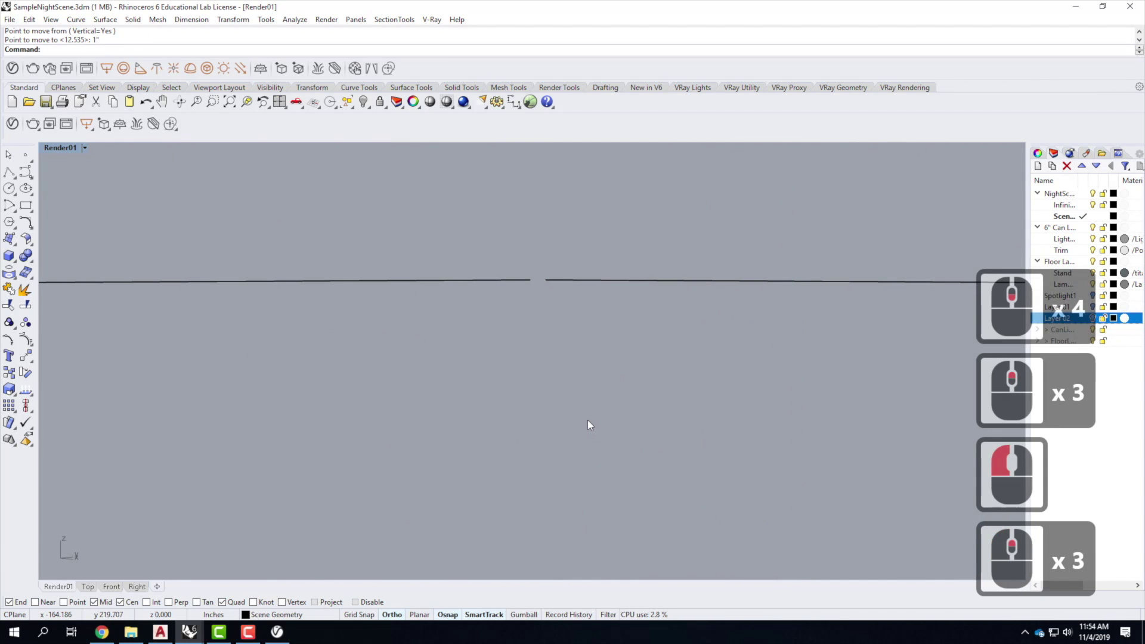
scroll(587, 420, "down", 5)
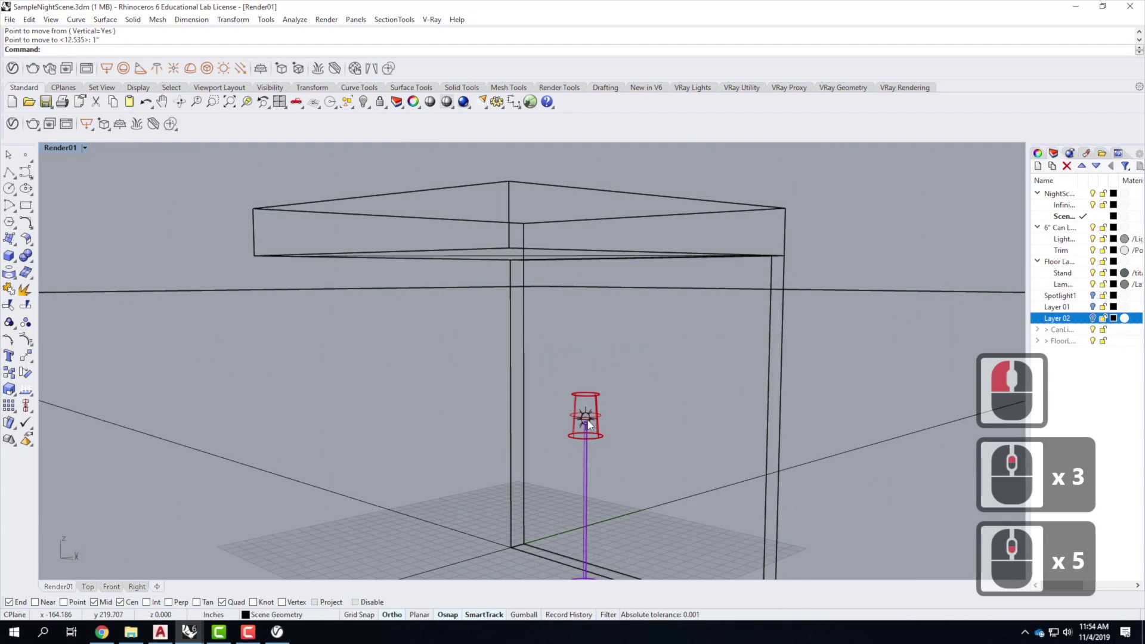
scroll(587, 422, "up", 3)
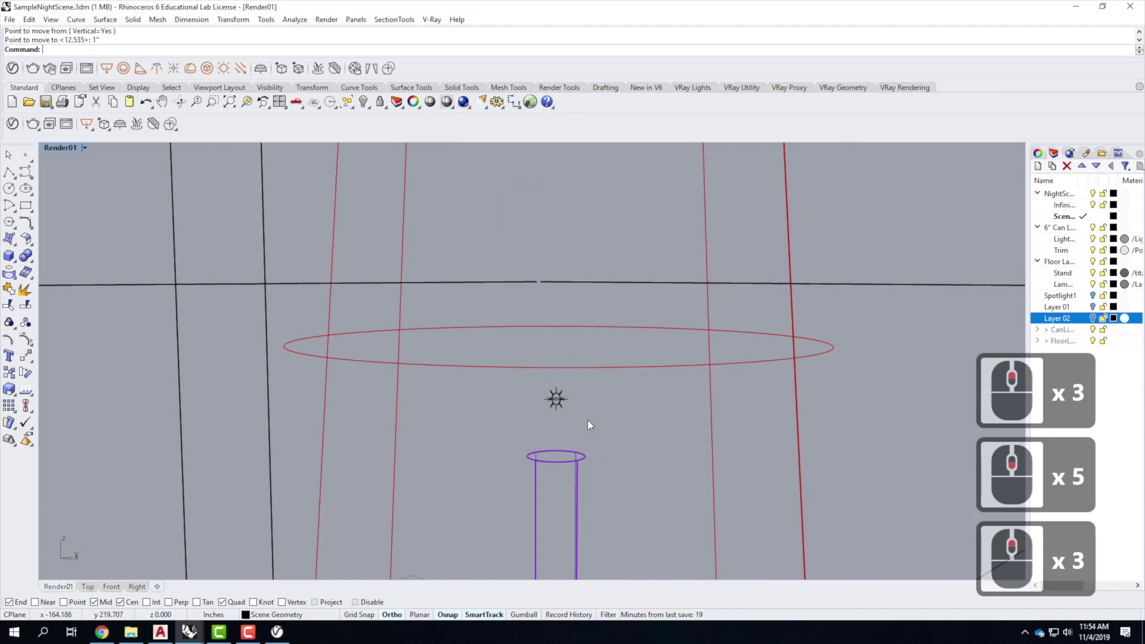
left_click(558, 400)
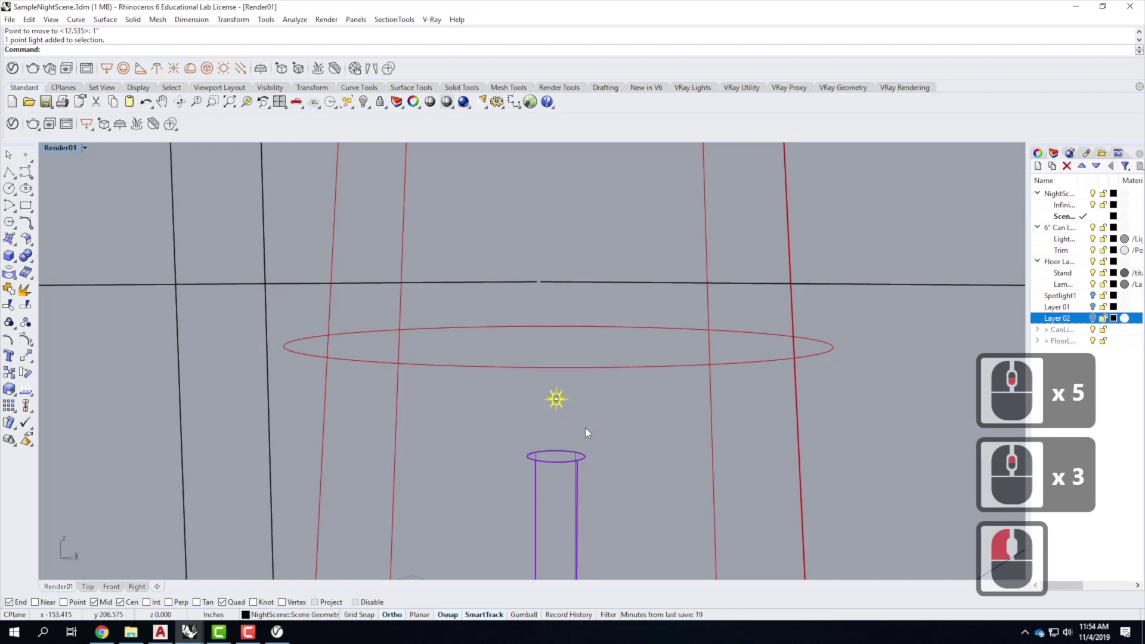
scroll(395, 372, "down", 3)
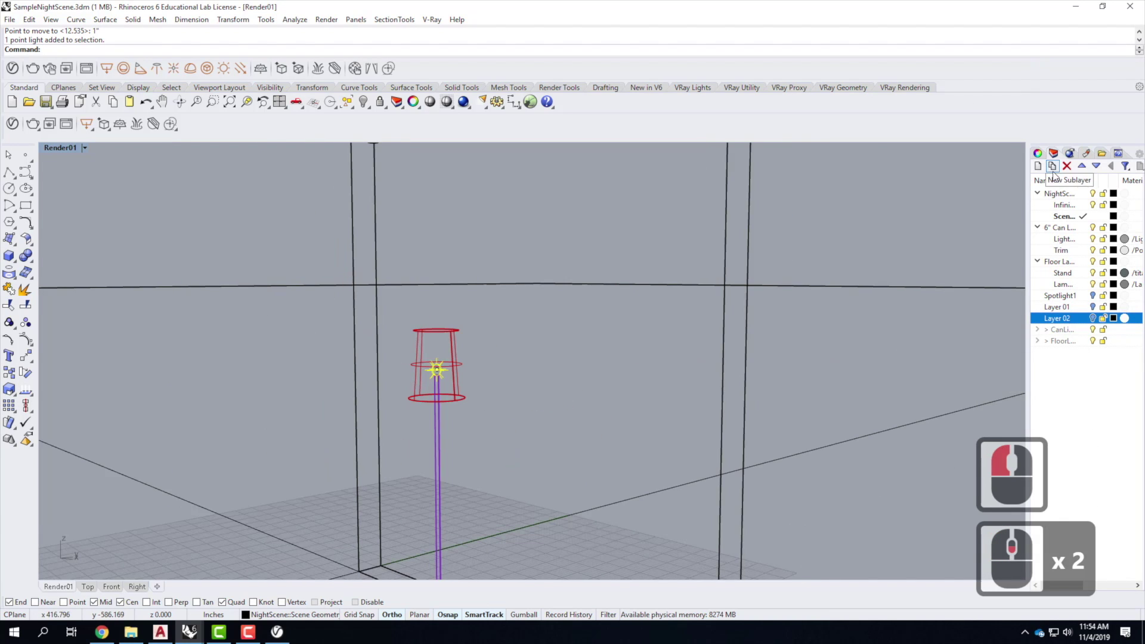
left_click(1037, 155)
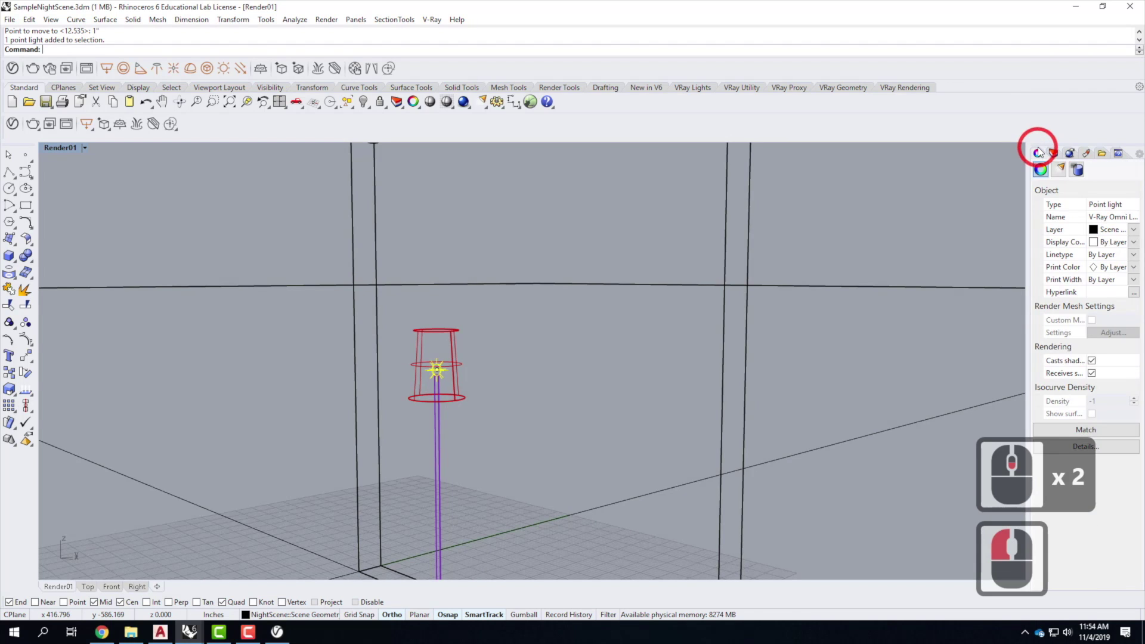
left_click(1059, 169)
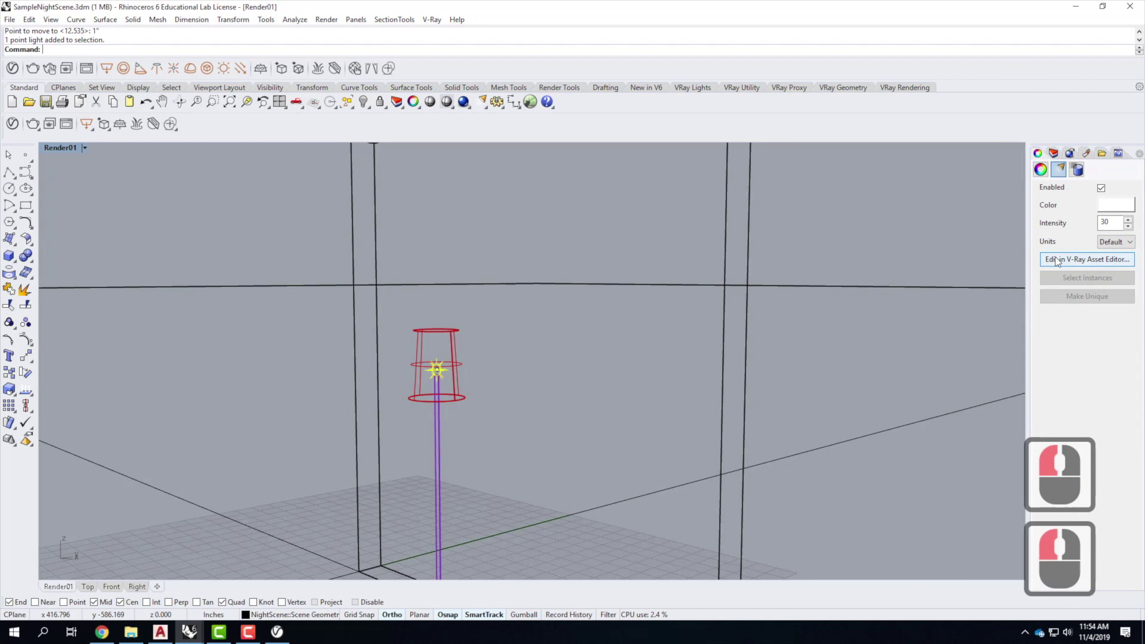
left_click(1099, 260)
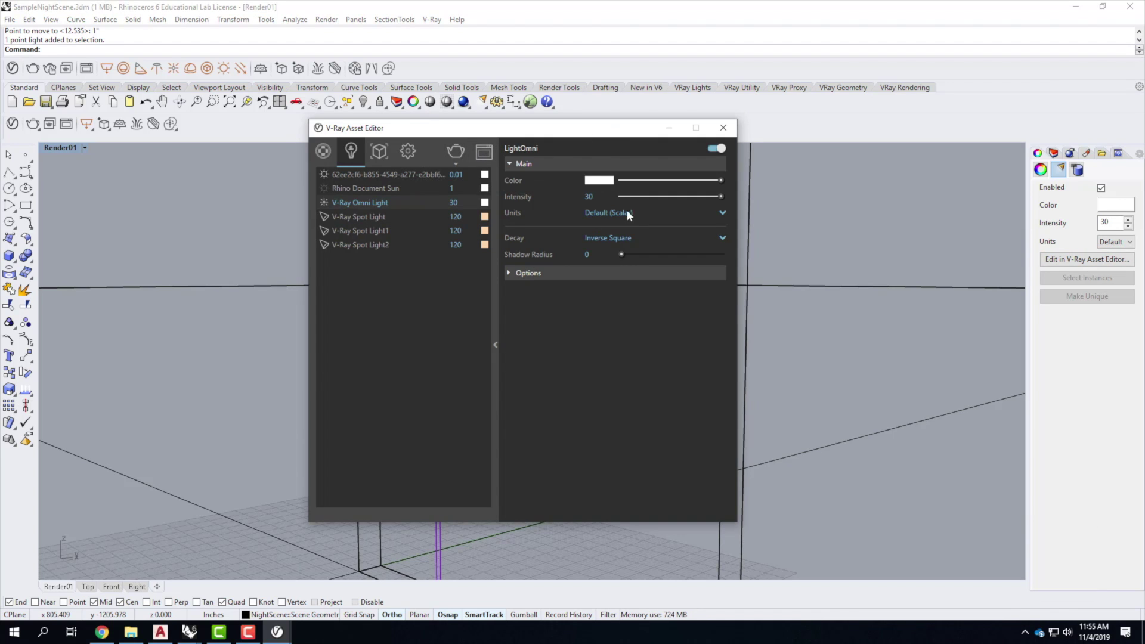
- Set the omni light's color to RGB 255, 214, 170
left_click(599, 180)
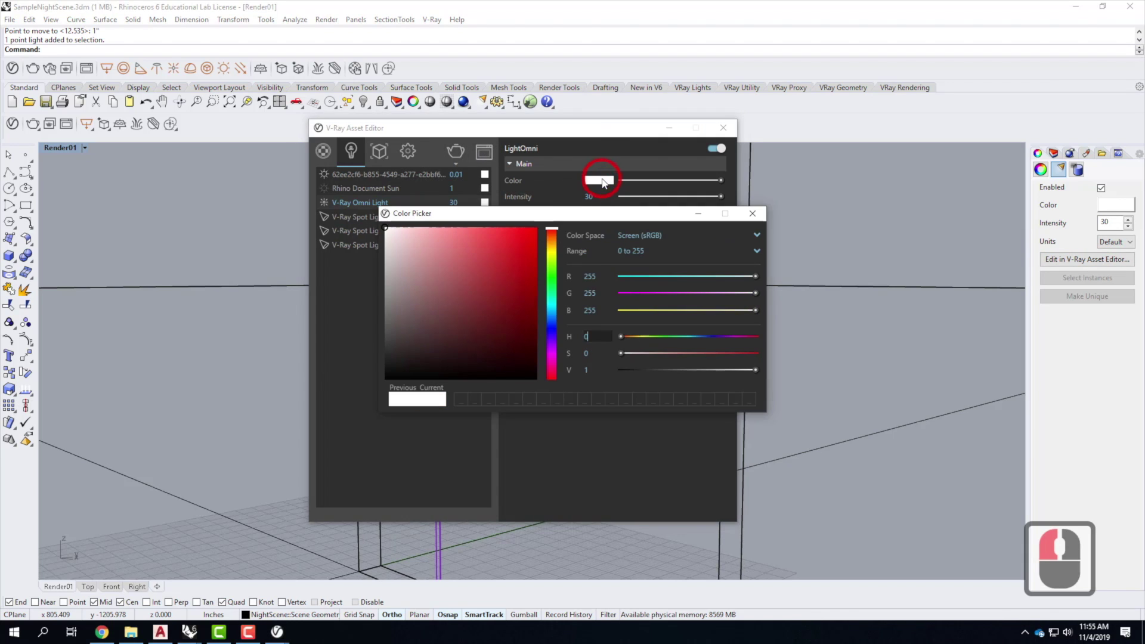
left_click(590, 293)
type("214")
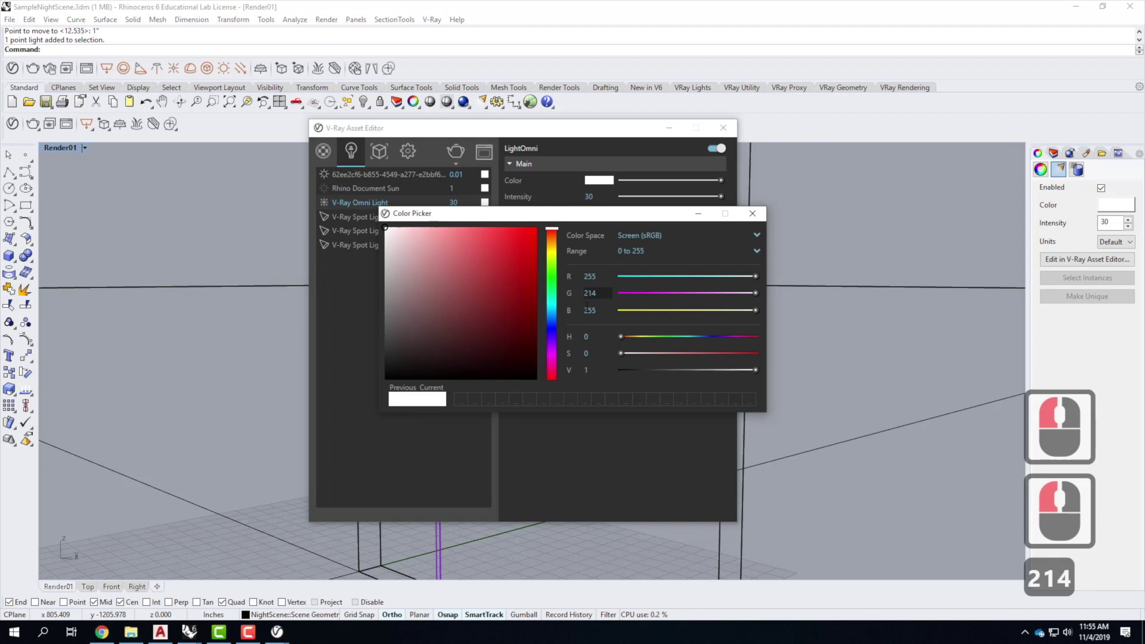
left_click(590, 310)
type("170")
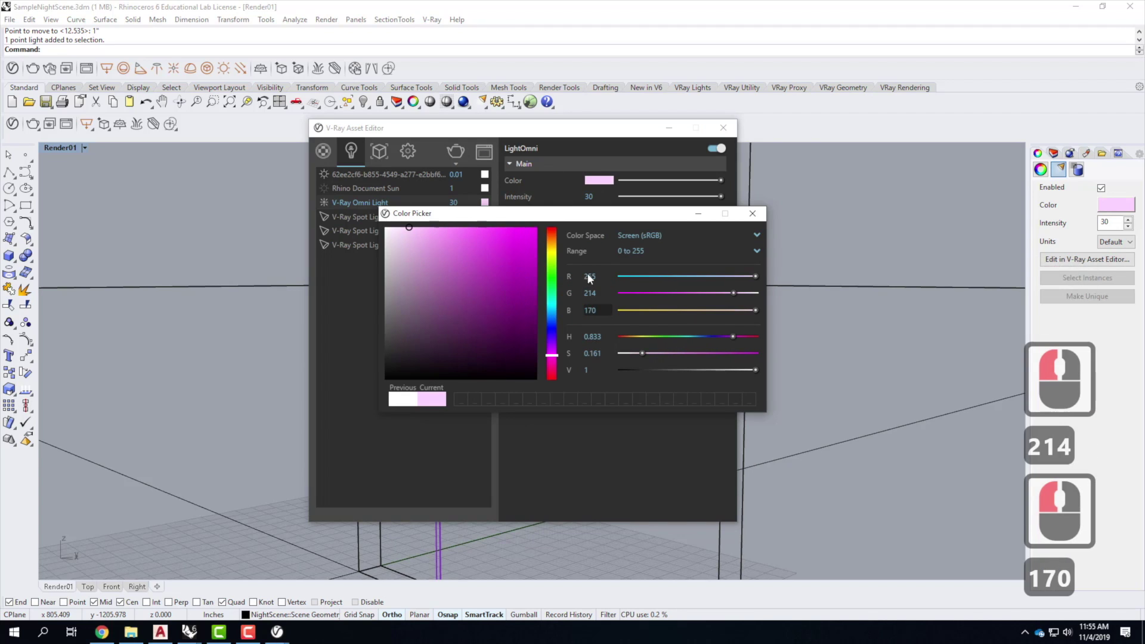
left_click(590, 293)
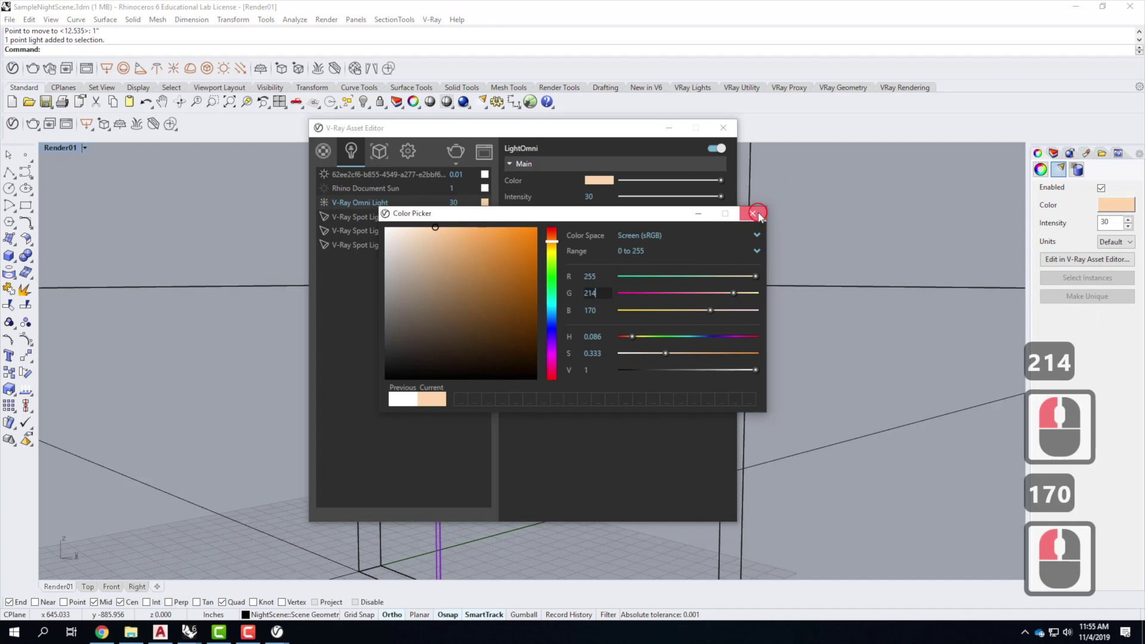
left_click(752, 213)
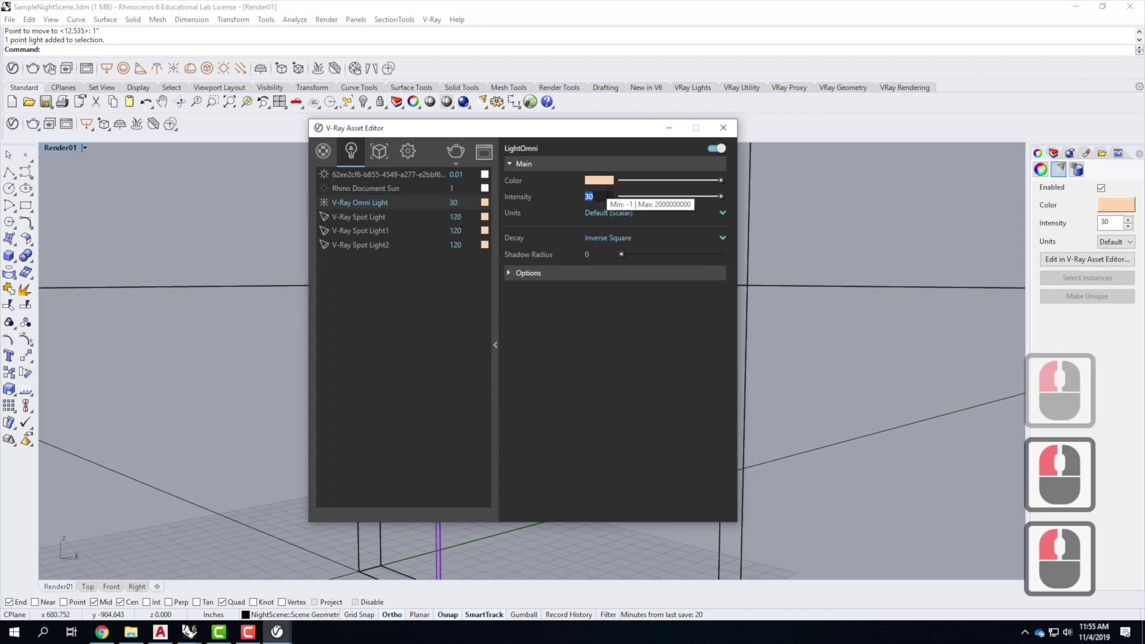
- Set the omni light's intensity to 120 with units of Radiant power (W), review its further options, and close the Asset Editor
type("120")
left_click(606, 213)
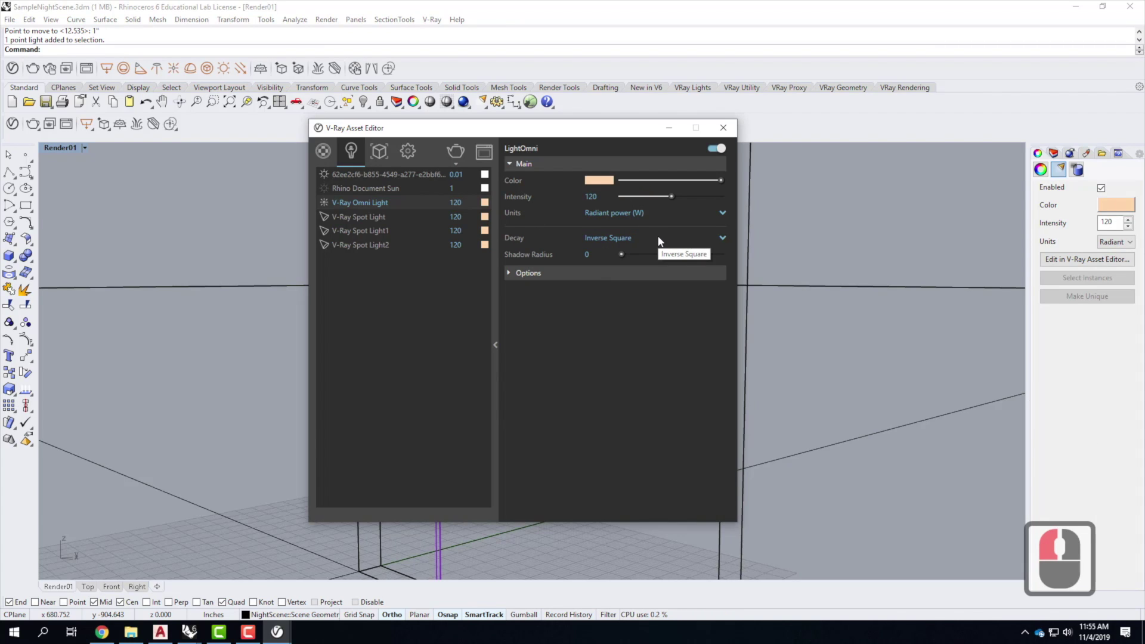
left_click(508, 273)
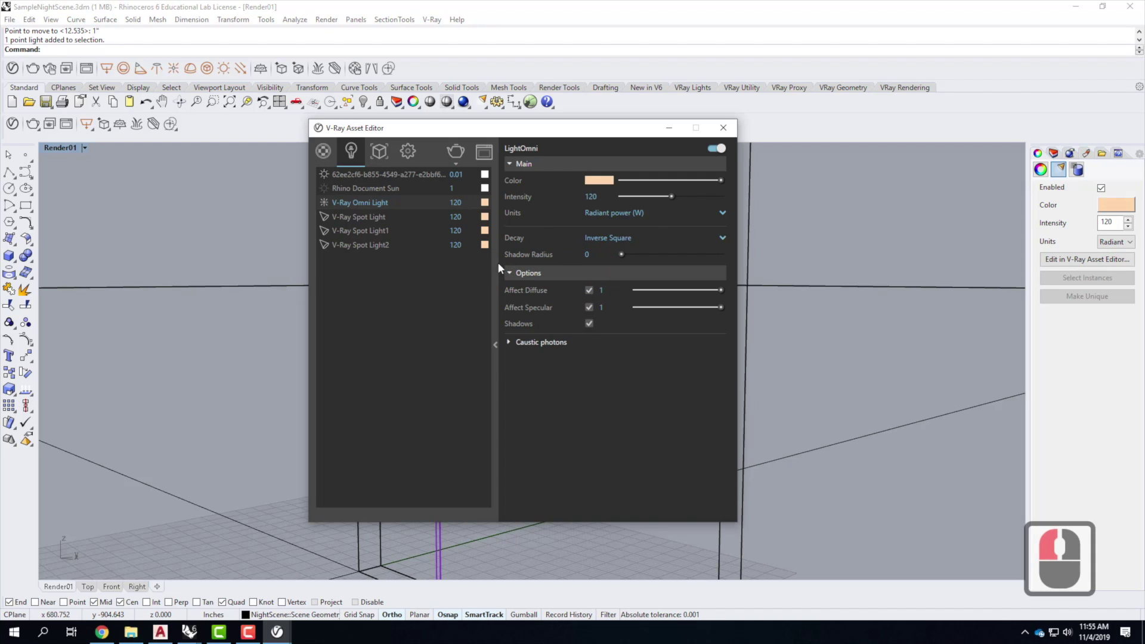
left_click(510, 273)
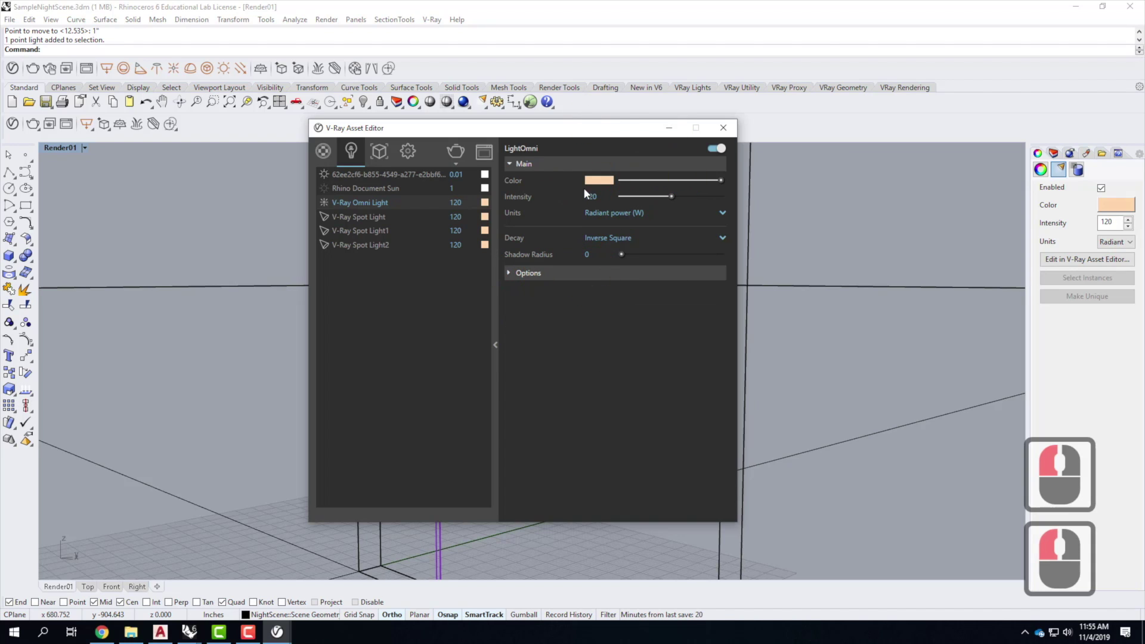
left_click(723, 128)
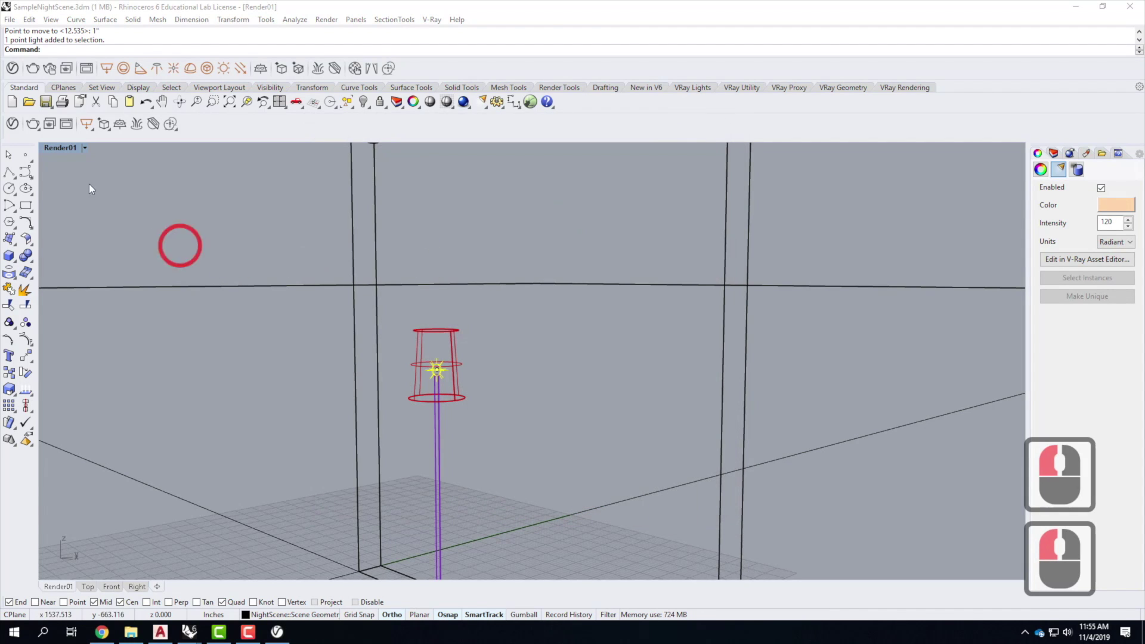
- Restore the Render01 named view, render the scene with V-Ray, and bring up the frame buffer
left_click(85, 147)
mouse_move(117, 388)
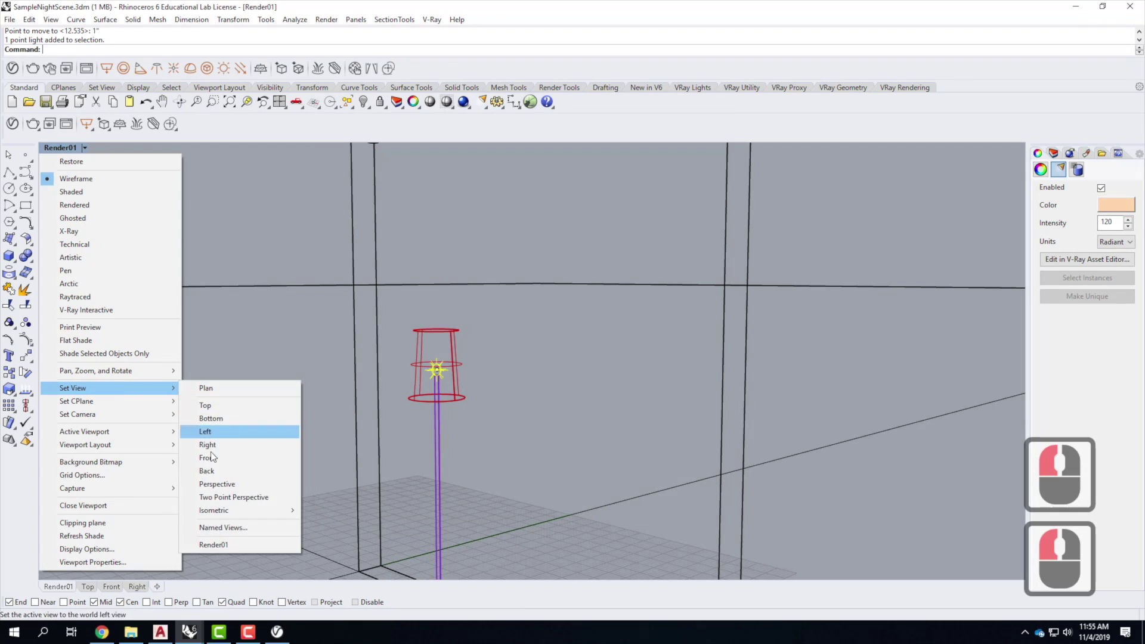
left_click(232, 545)
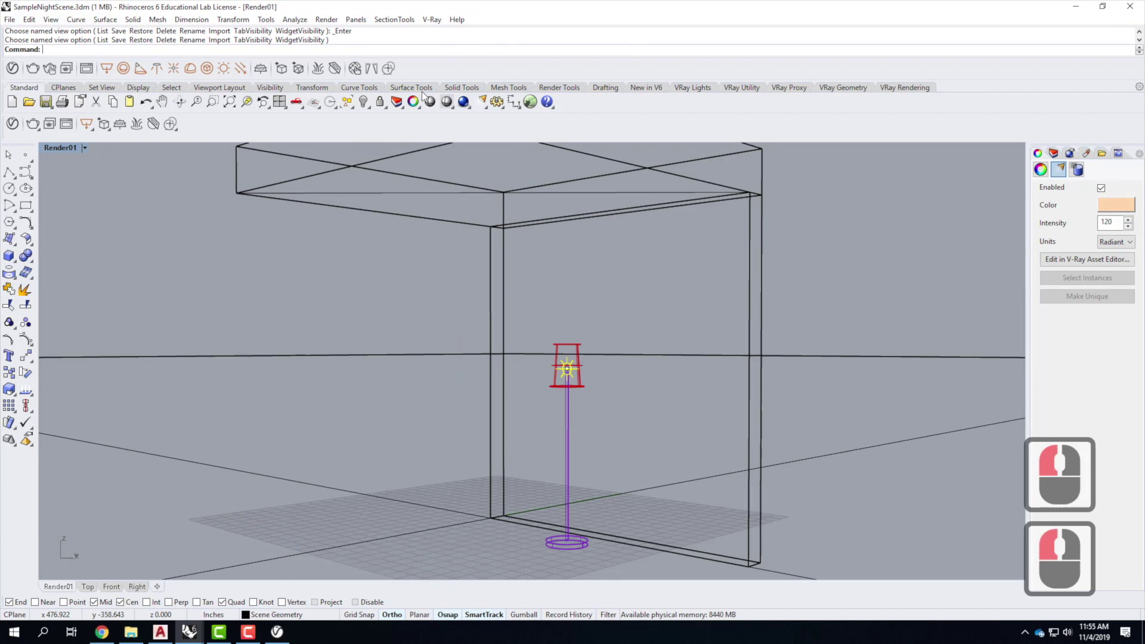
left_click(31, 125)
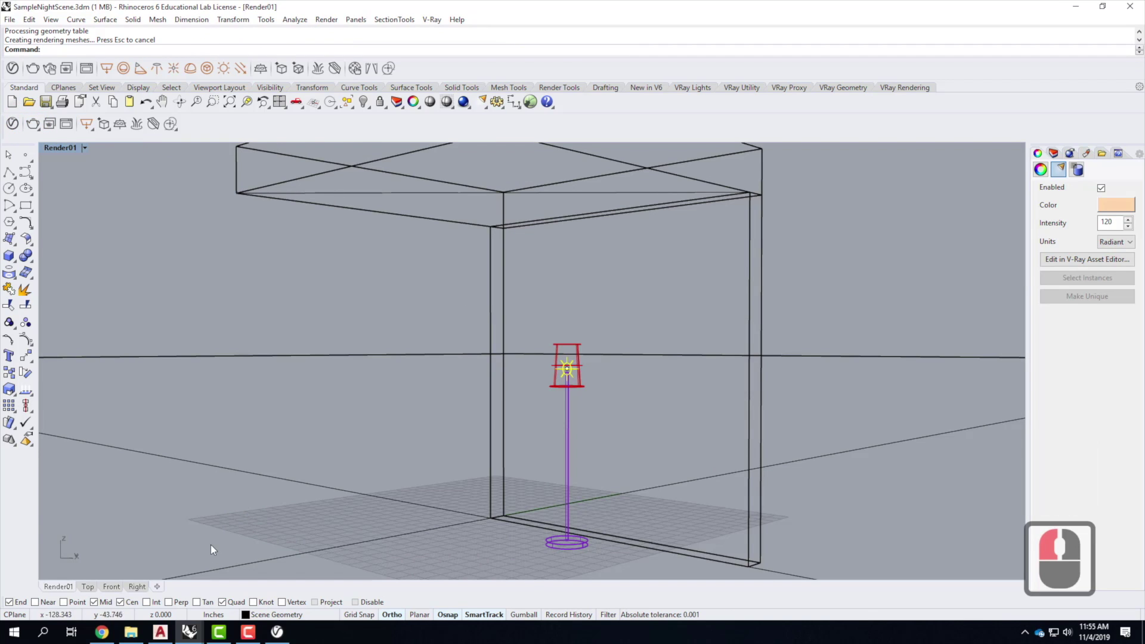
mouse_move(189, 637)
left_click(318, 588)
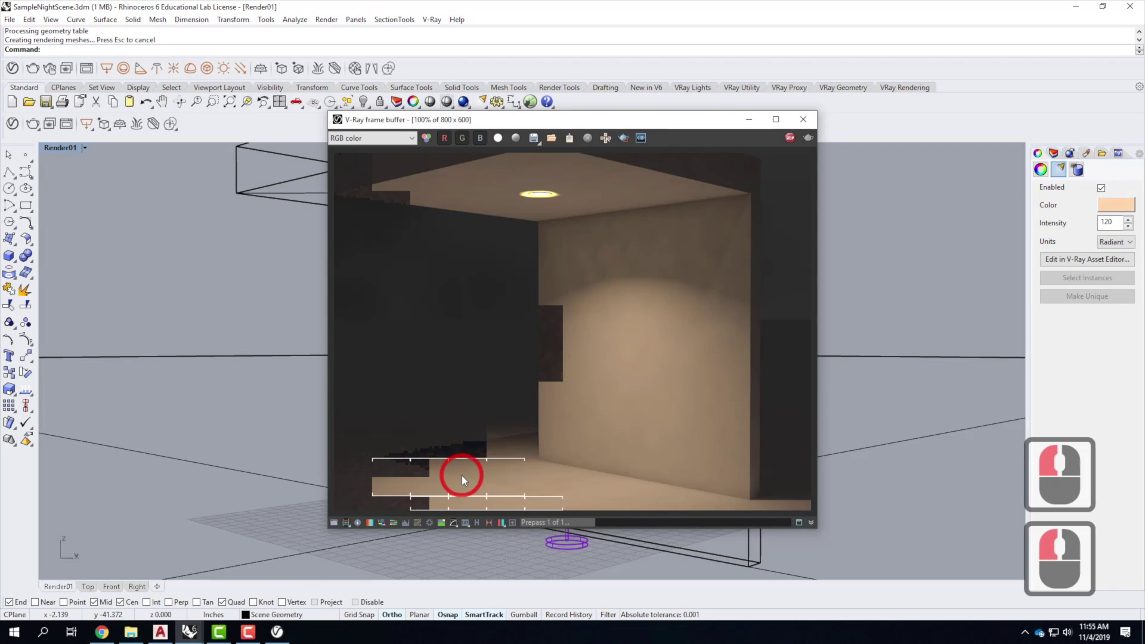
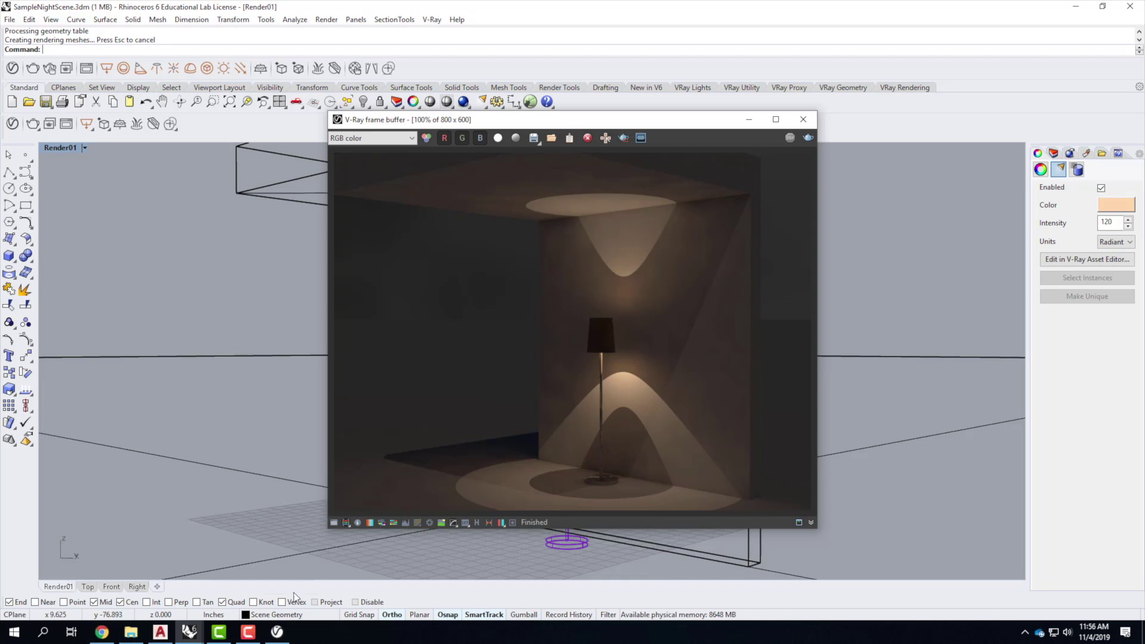
- Switch to the open FloorLamp.3dm model
mouse_move(189, 636)
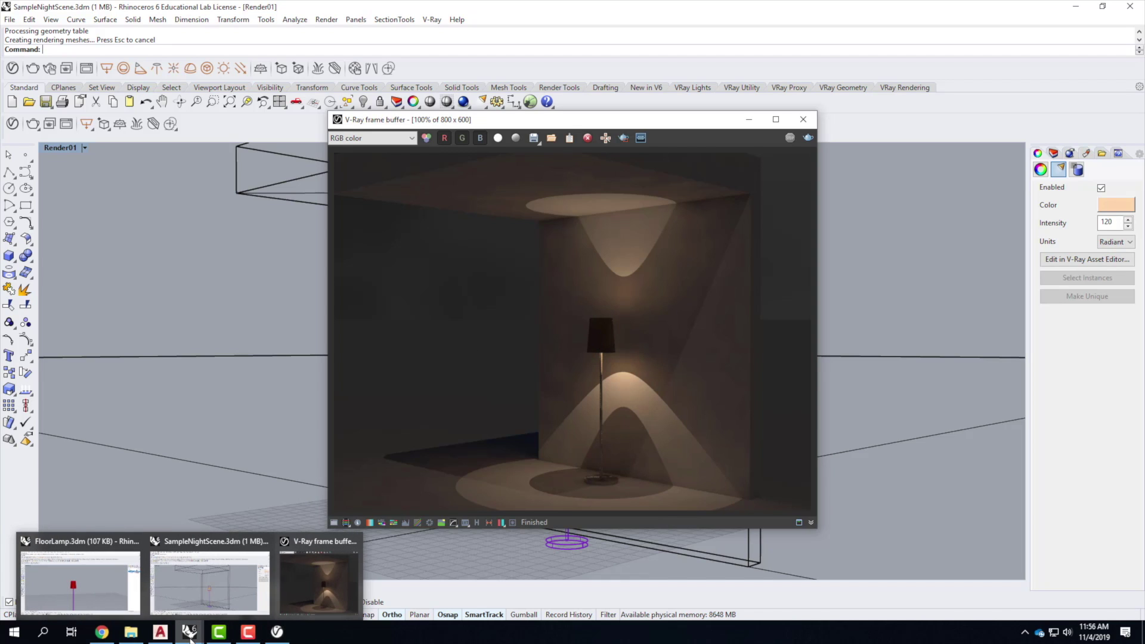
left_click(96, 589)
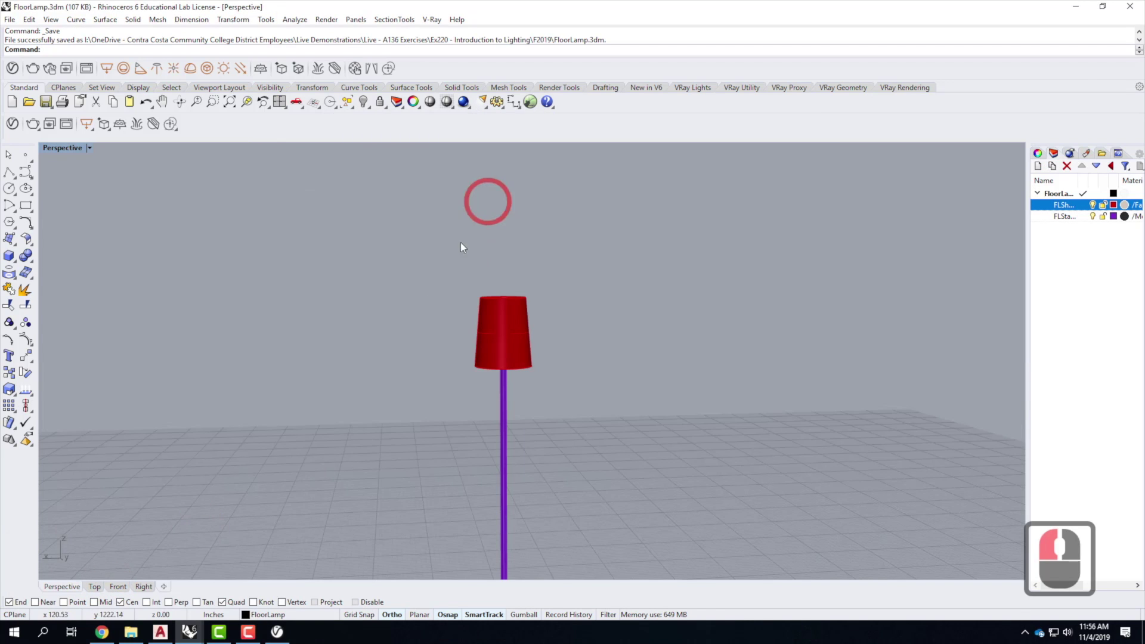
- Open the V-Ray Asset Editor and show the opacity settings of the BRDFDiffuse layer in the Fabric_D01_10cm material
left_click(12, 122)
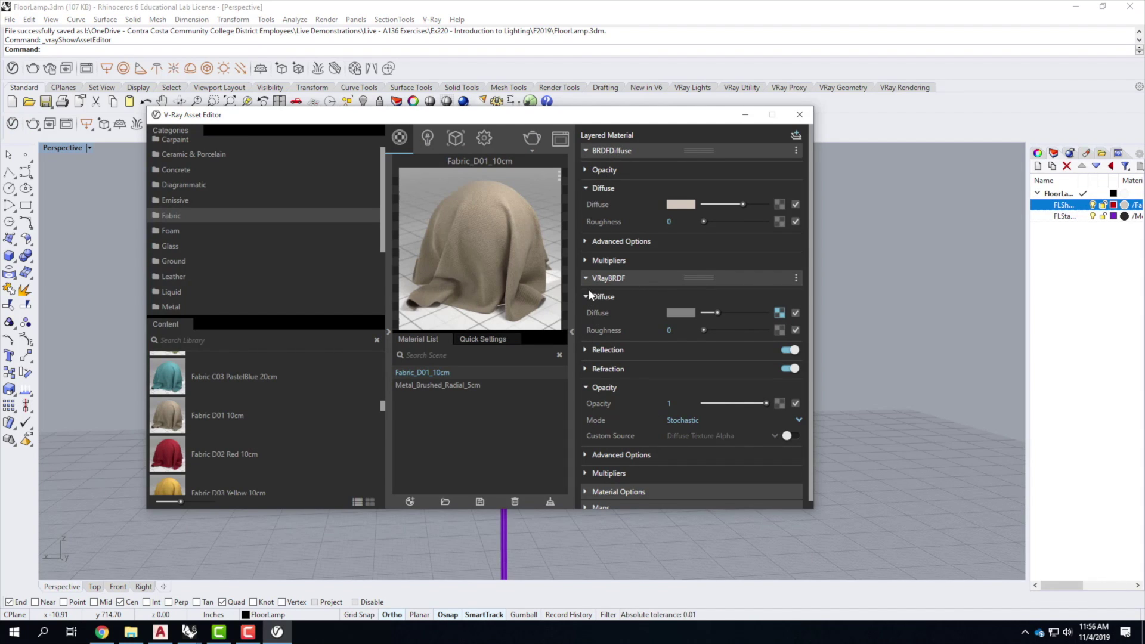
left_click(586, 387)
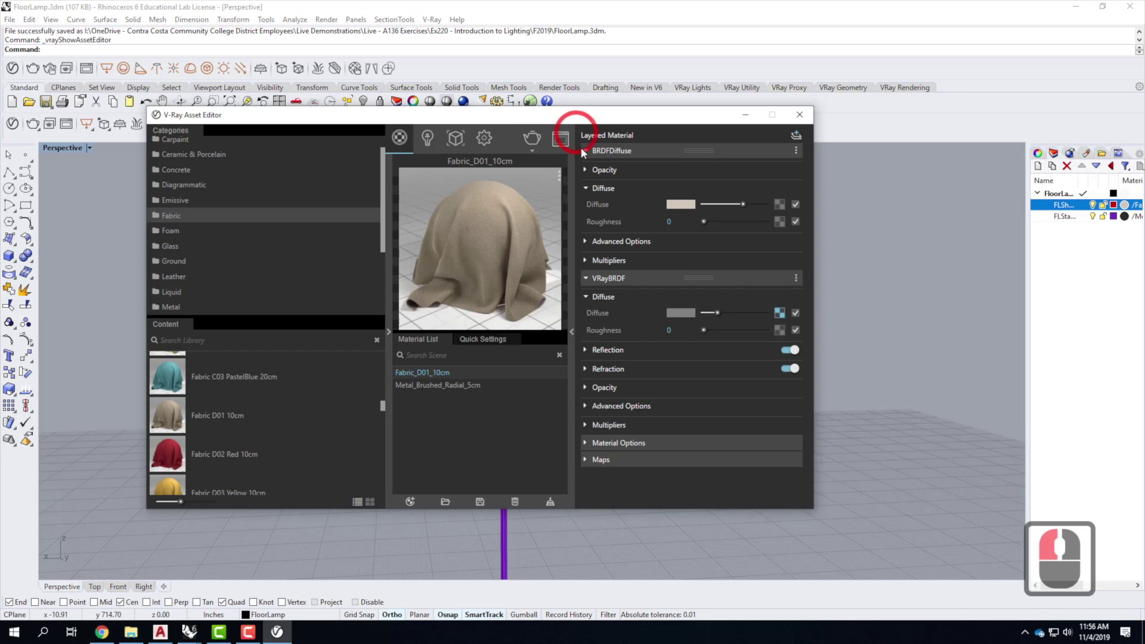
left_click(586, 171)
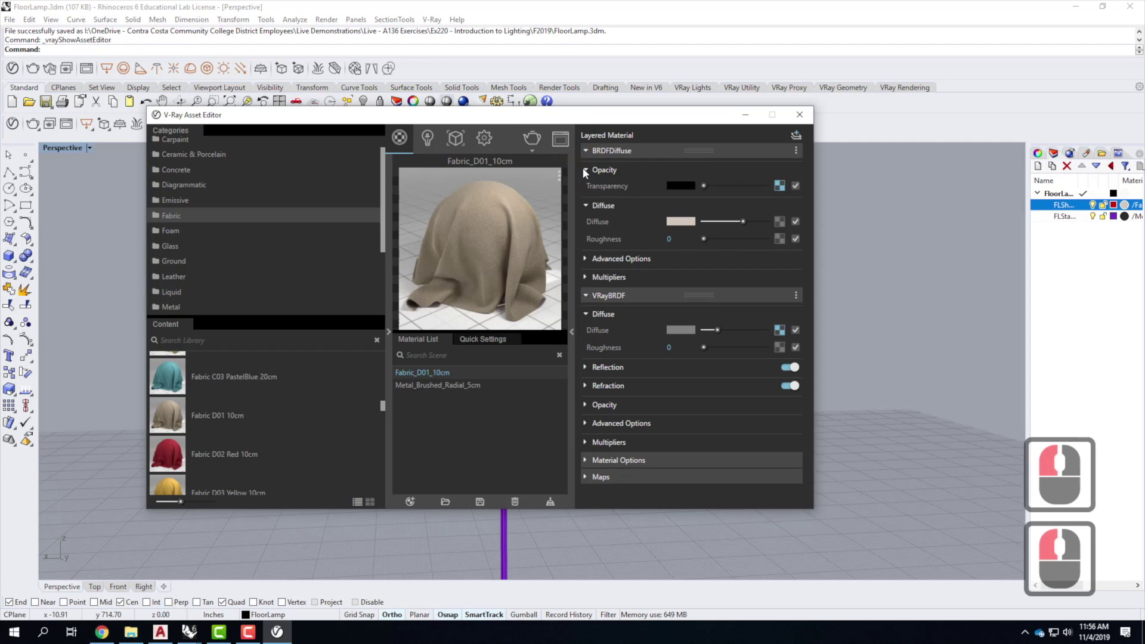
left_click(585, 170)
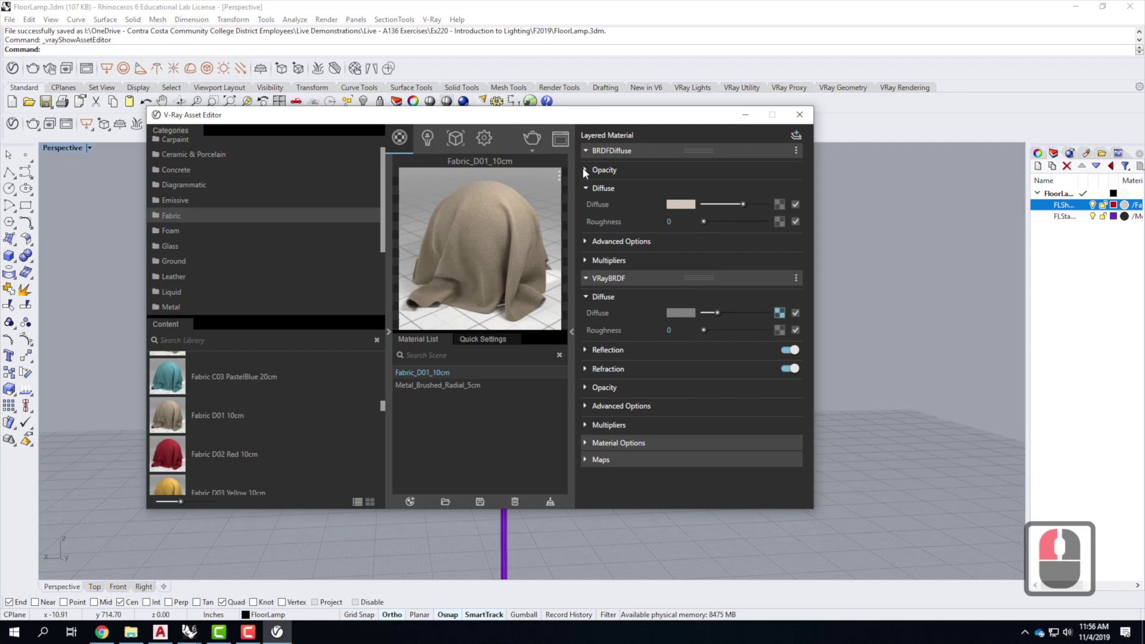
left_click(585, 171)
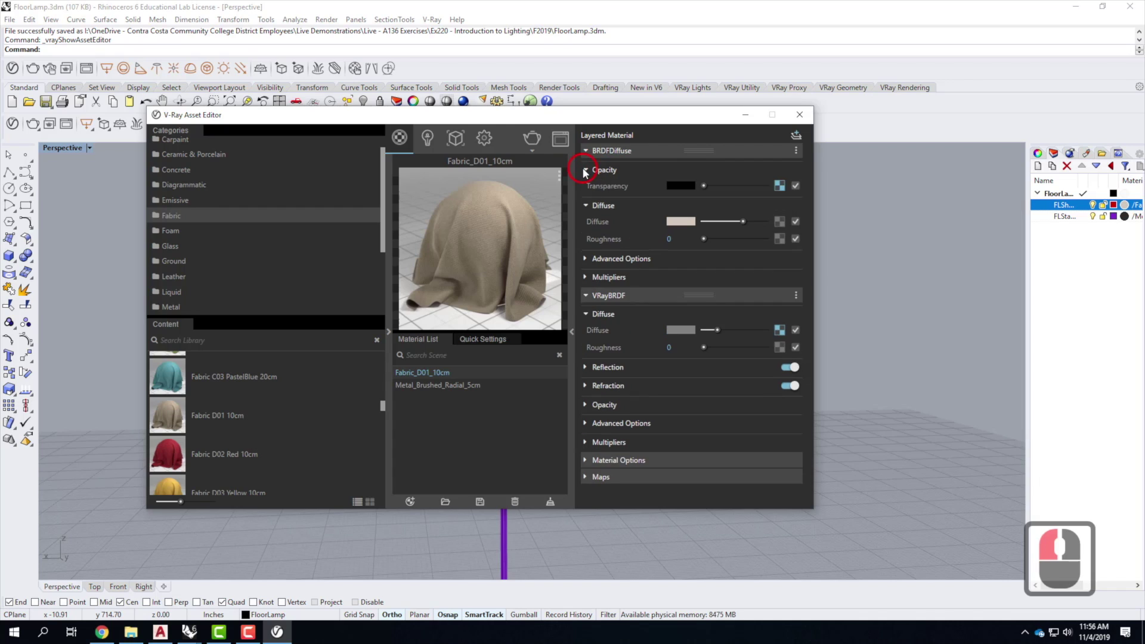
- Set the BRDFDiffuse layer's transparency color in Fabric_D01_10cm to gray RGB 110, 110, 110
left_click(687, 186)
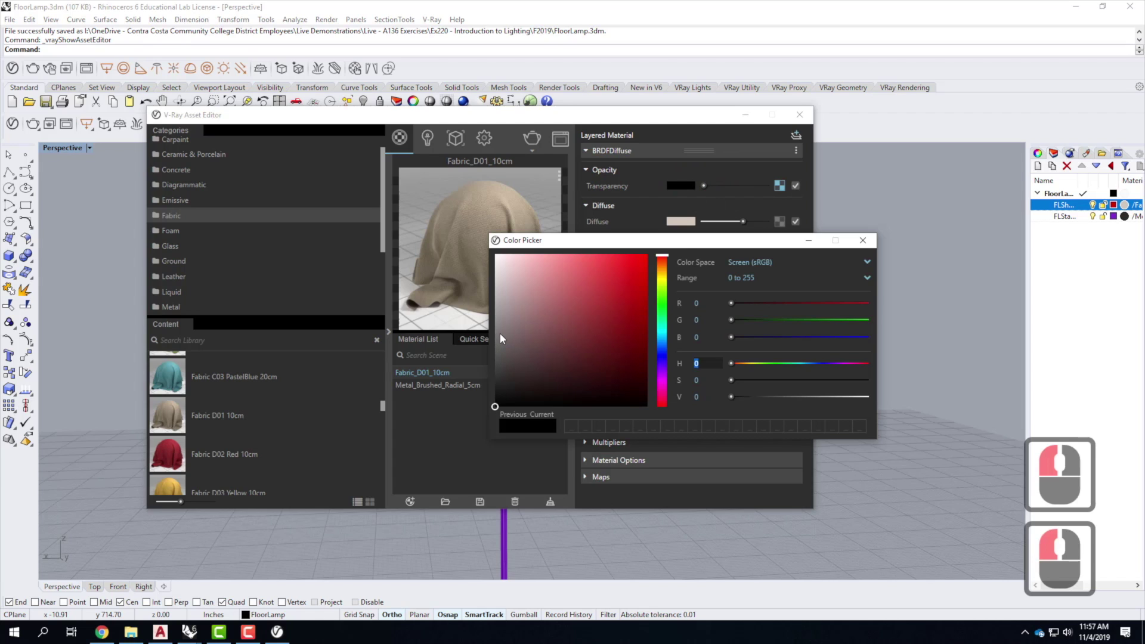
left_click_drag(497, 335, 495, 344)
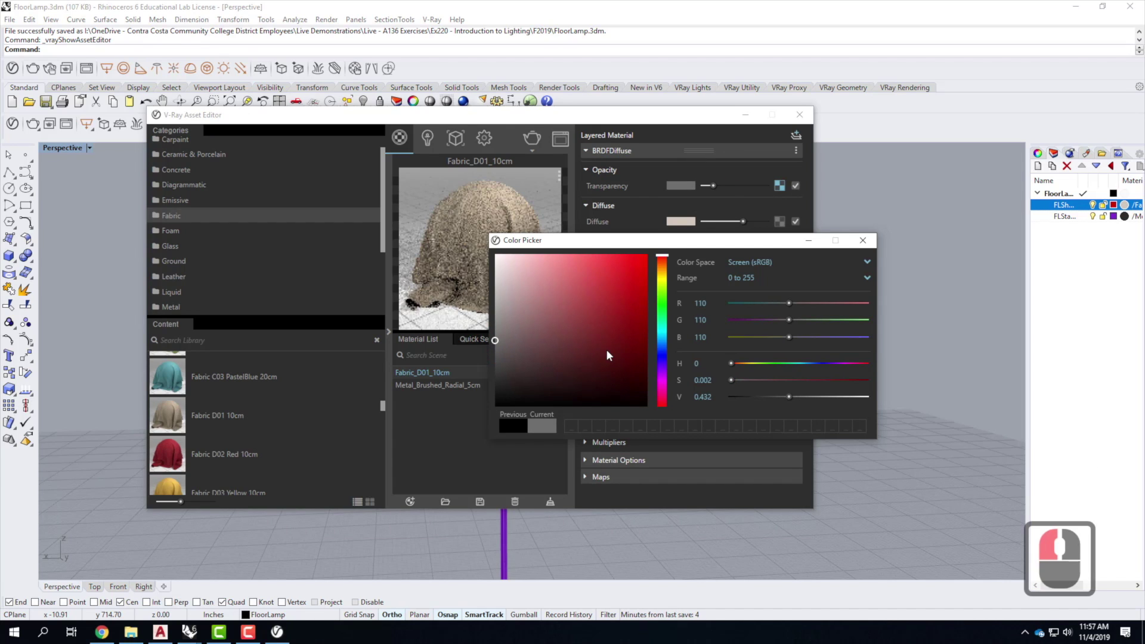
left_click(862, 239)
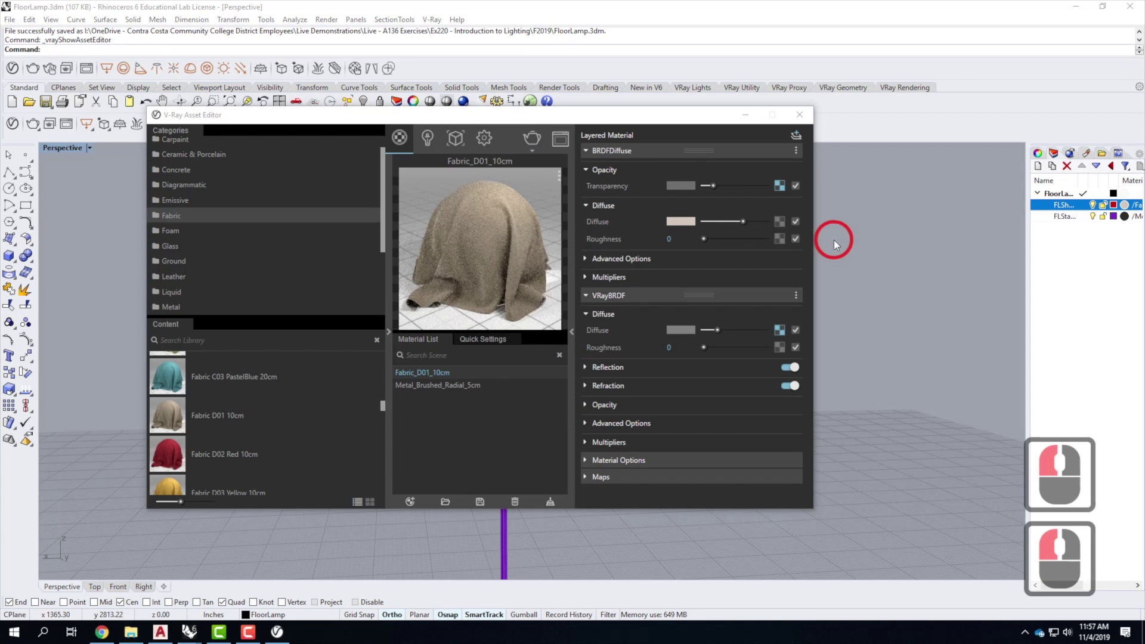
- Set the opacity of the VRayBRDF layer in Fabric_D01_10cm to 0.5
left_click(585, 404)
scroll(714, 366, "down", 1)
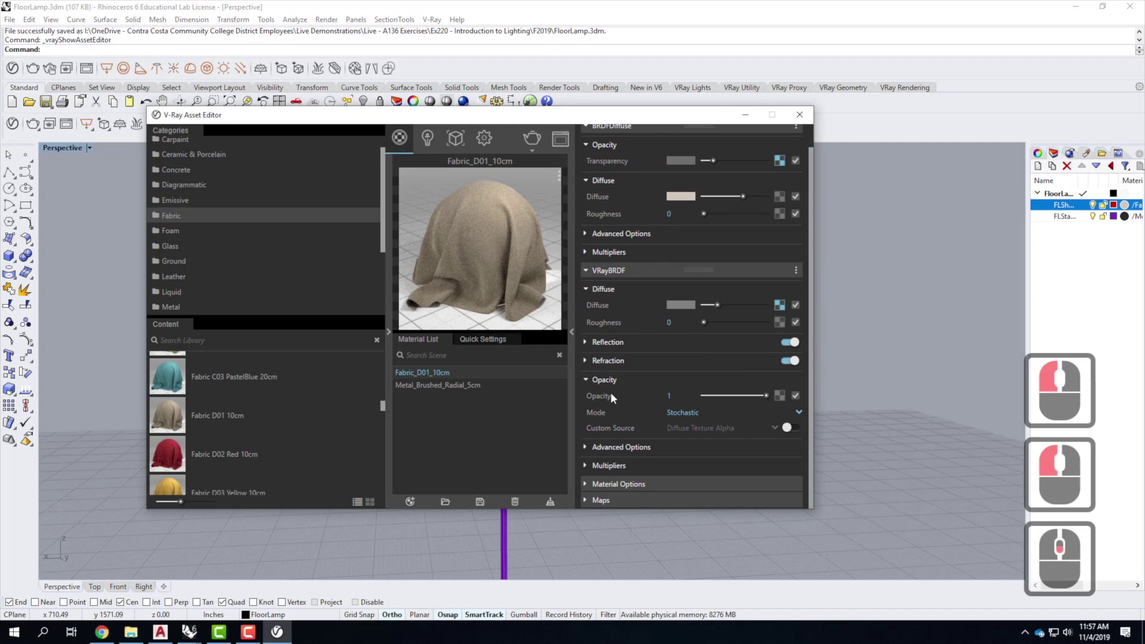
left_click(662, 396)
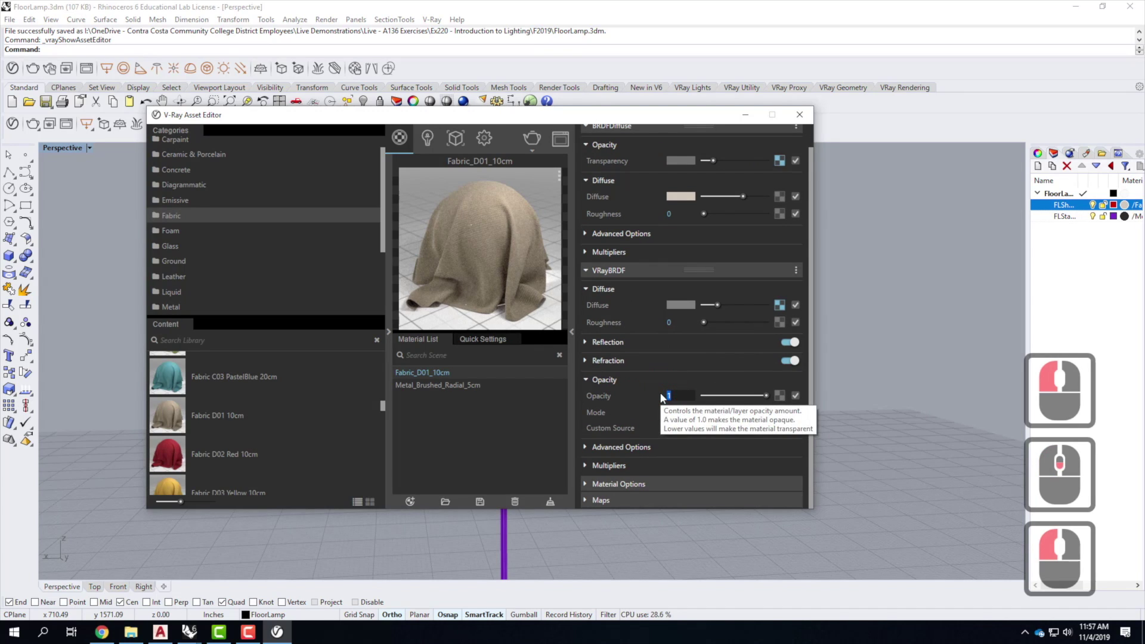
type(".5")
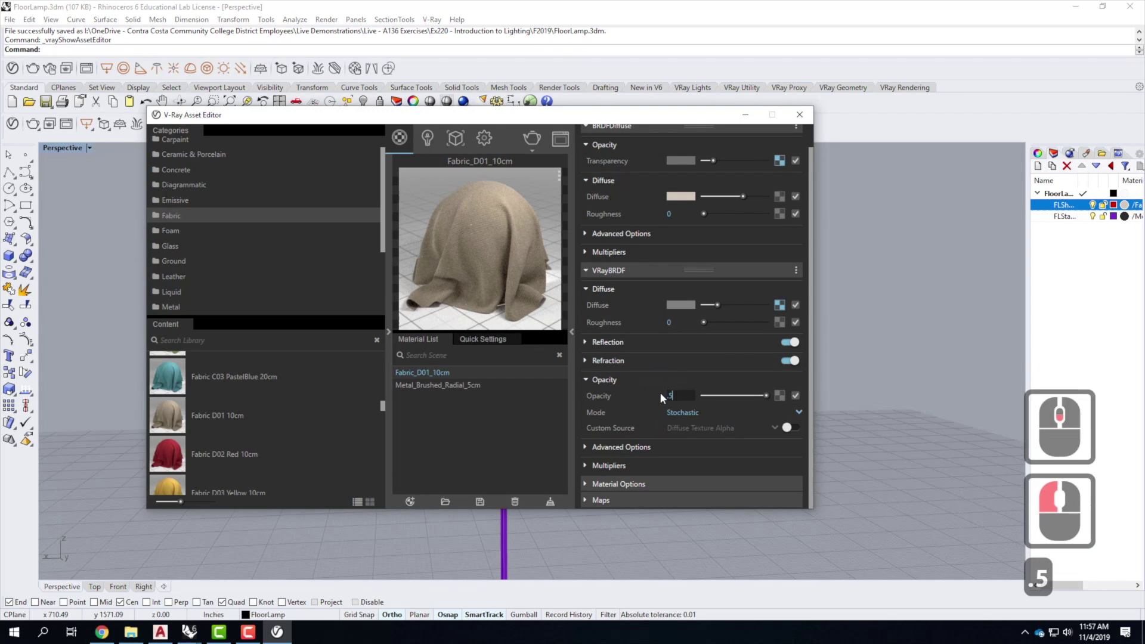
key("Tab")
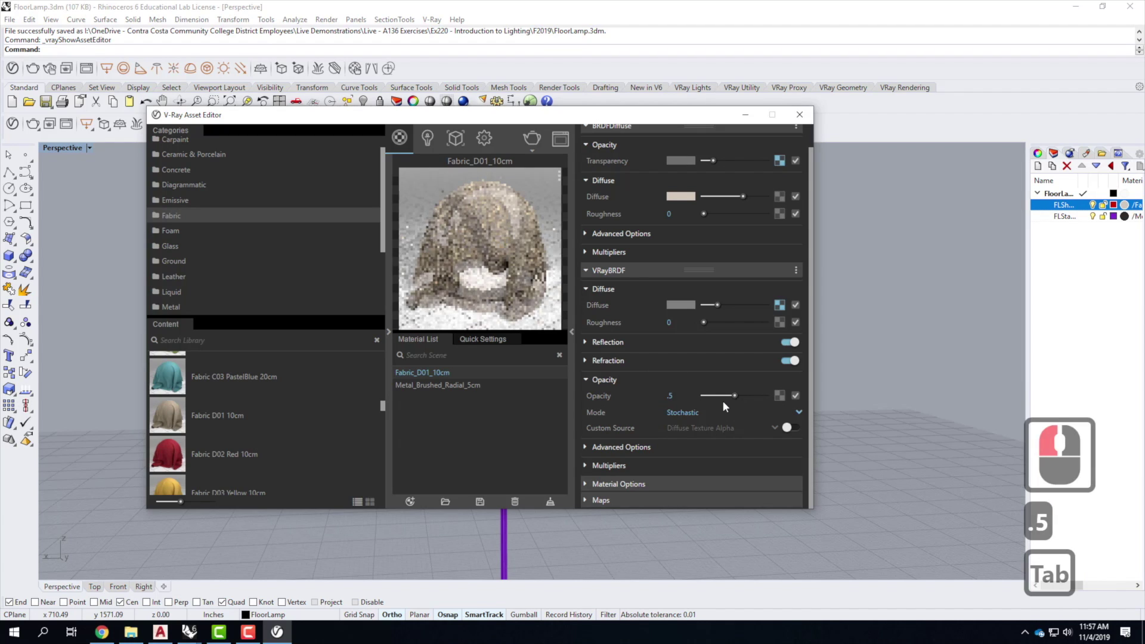
scroll(646, 187, "up", 3)
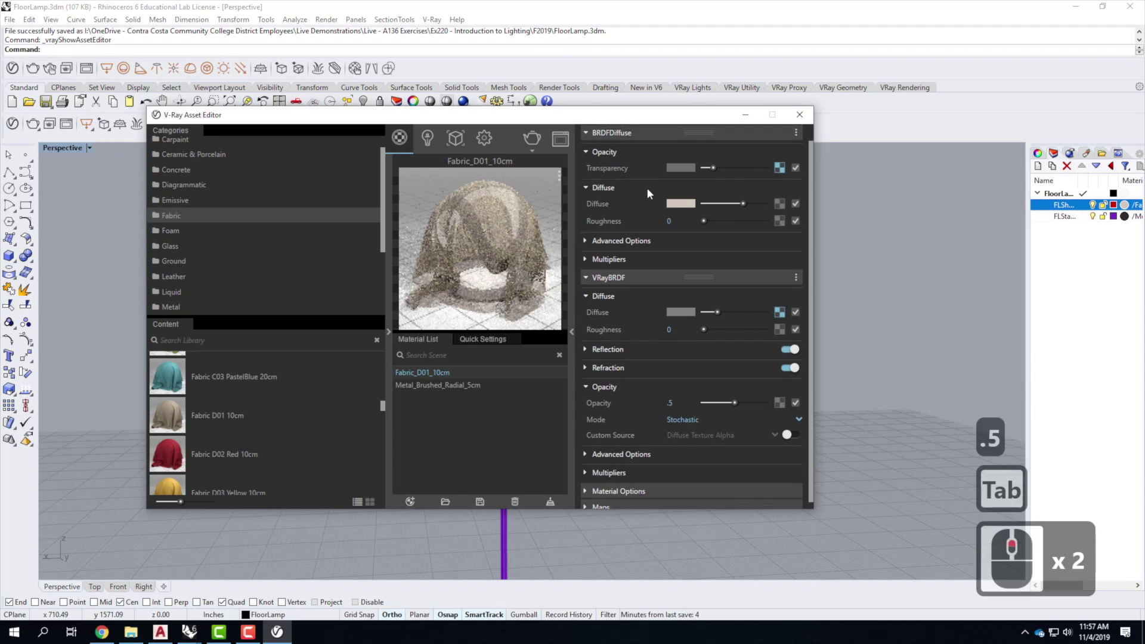
- Return the BRDFDiffuse layer's transparency color to black
left_click(680, 184)
left_click(527, 320)
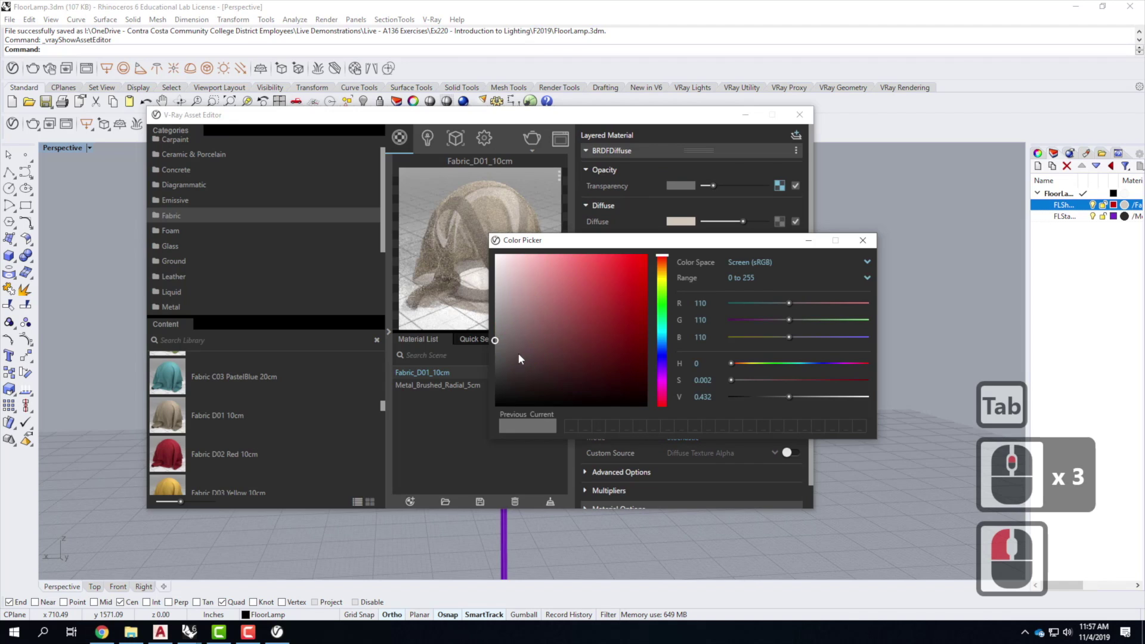
left_click(491, 404)
left_click(862, 240)
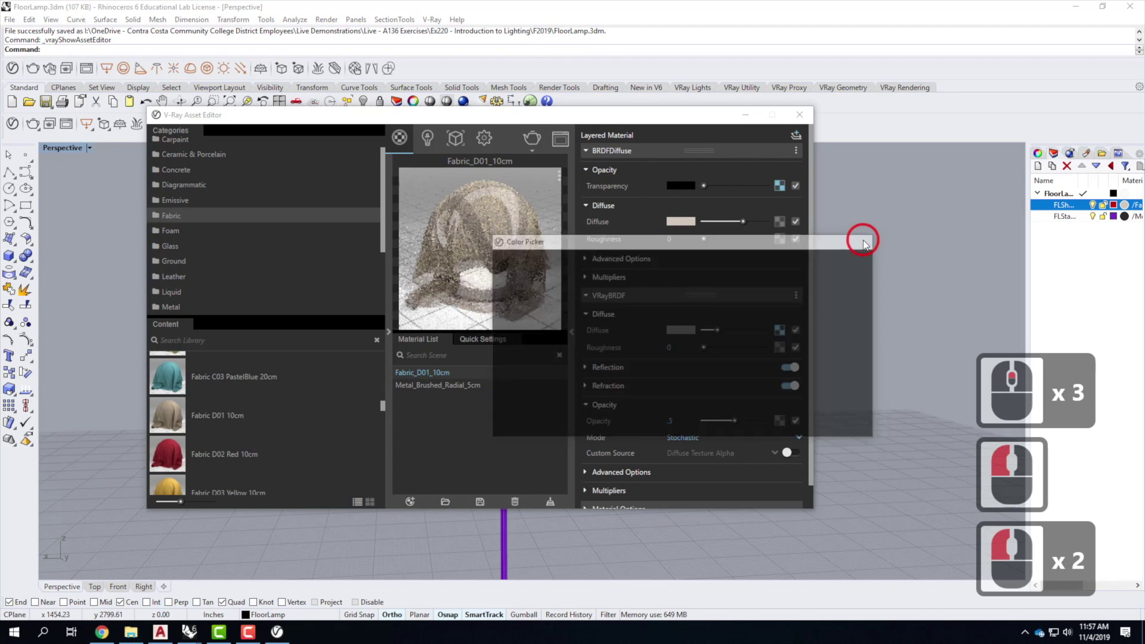
- Try an opacity of 0.8 on the VRayBRDF layer of Fabric_D01_10cm and settle on 0.9
left_click(654, 427)
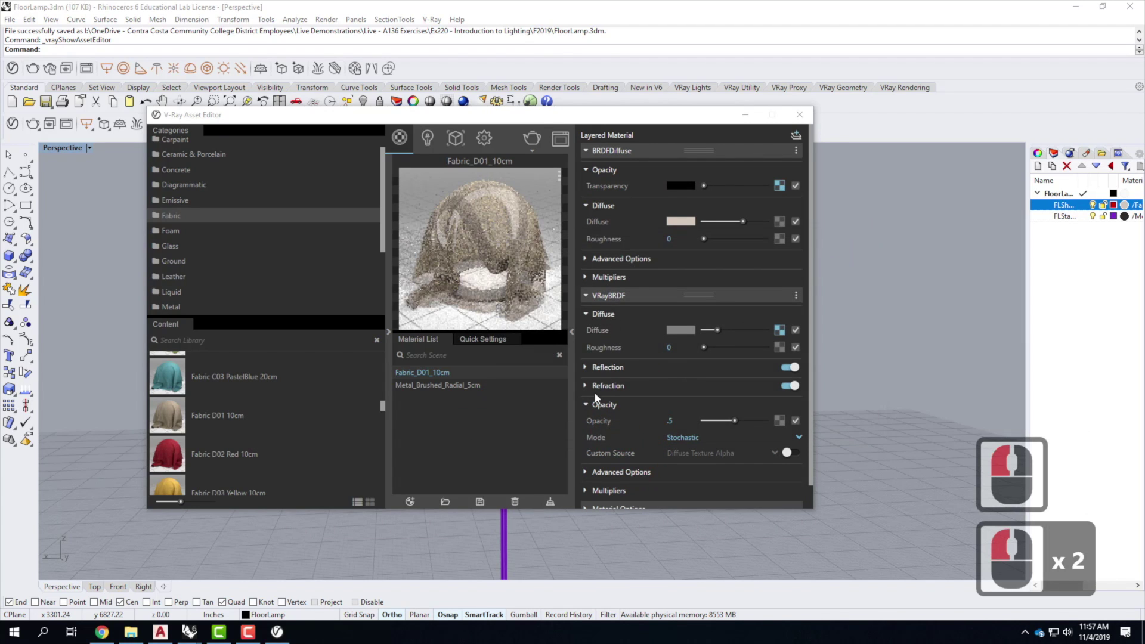
left_click(682, 421)
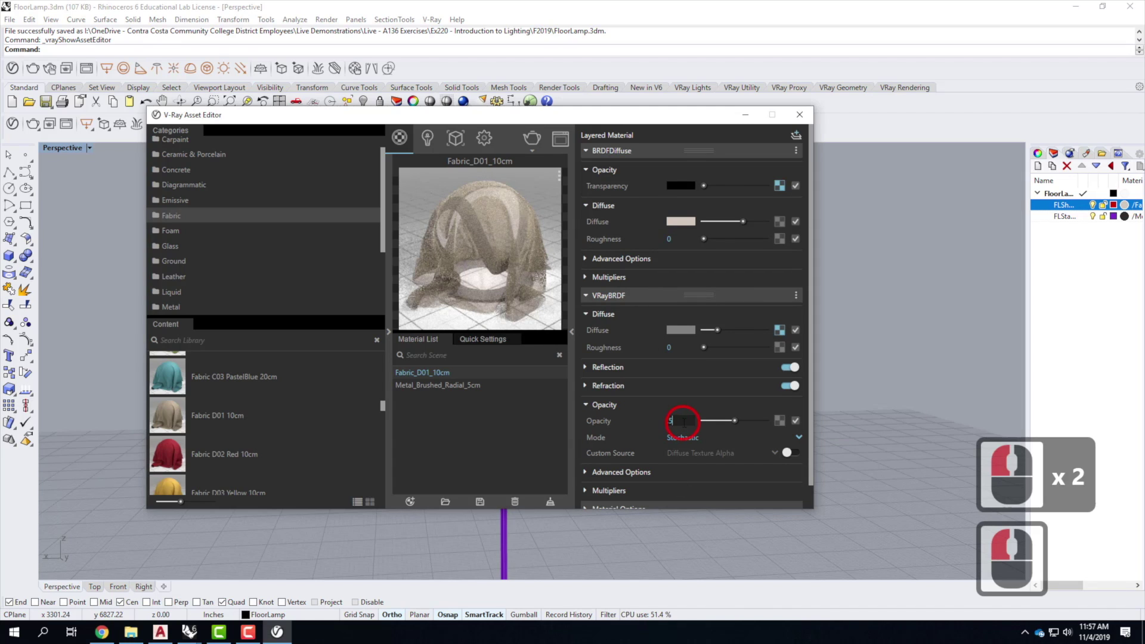
type(".8")
key("Tab")
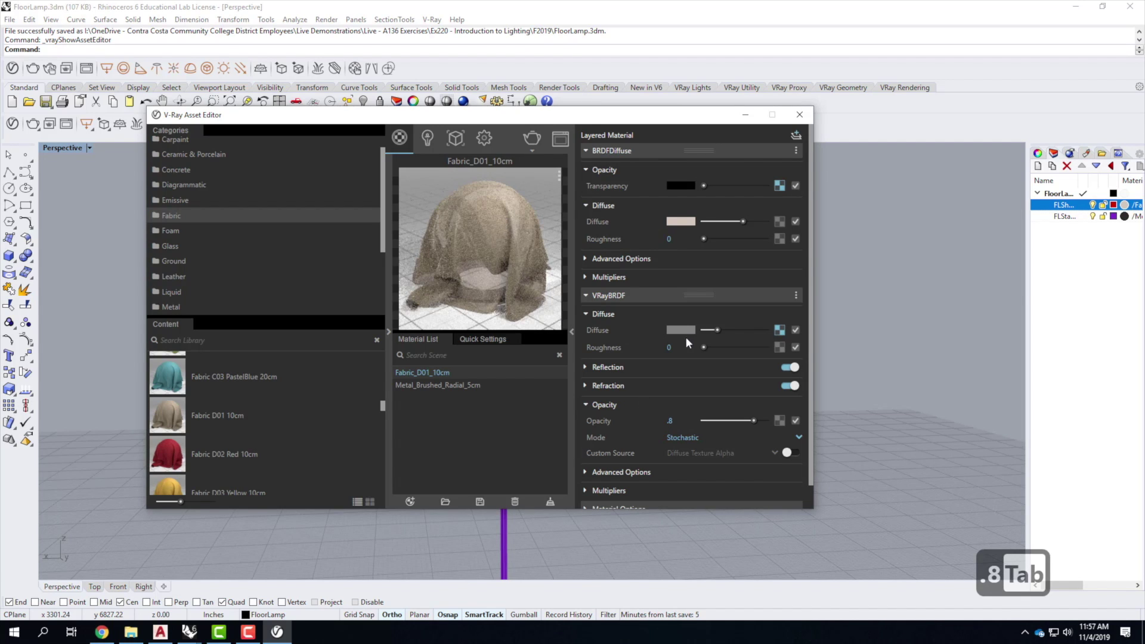
double_click(647, 419)
type(".9")
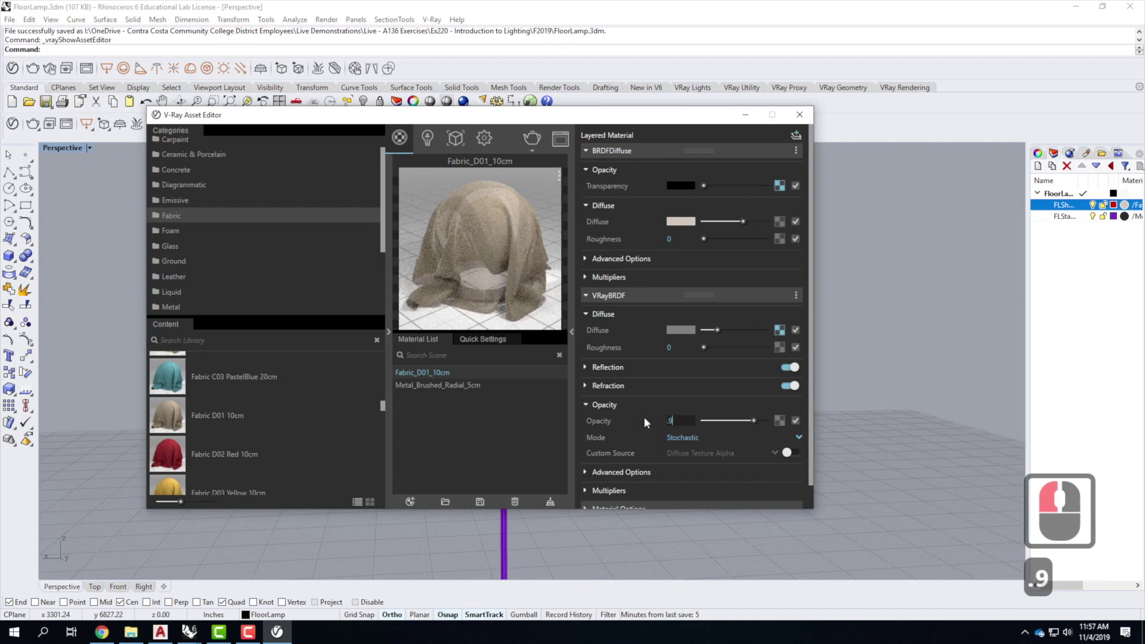
key("Tab")
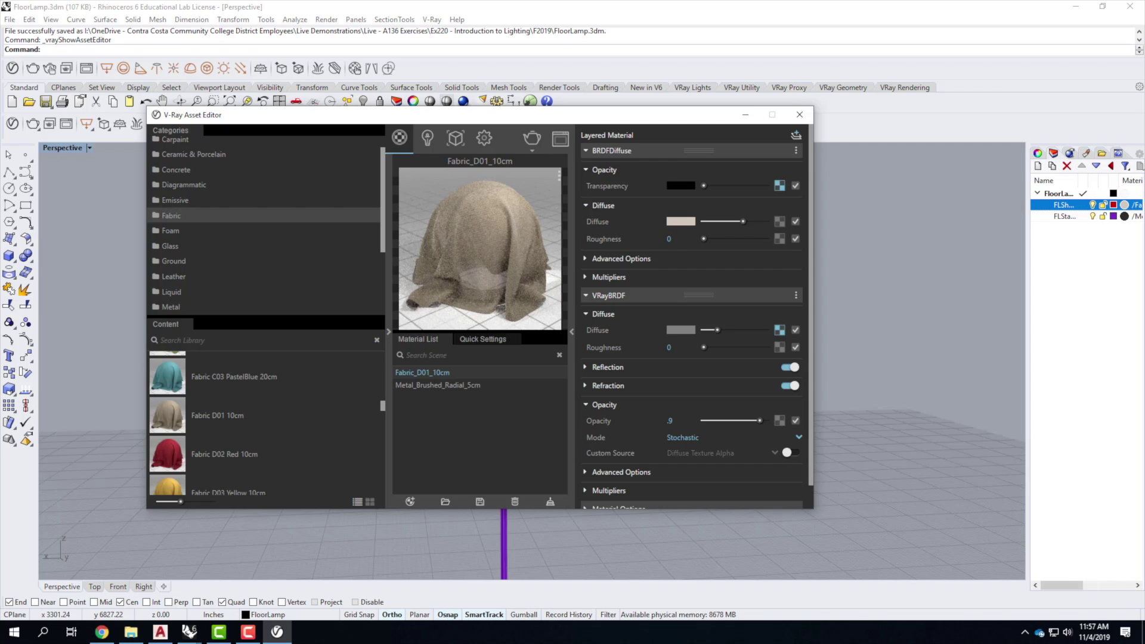
- Close the Asset Editor and save the FloorLamp.3dm model
left_click(799, 115)
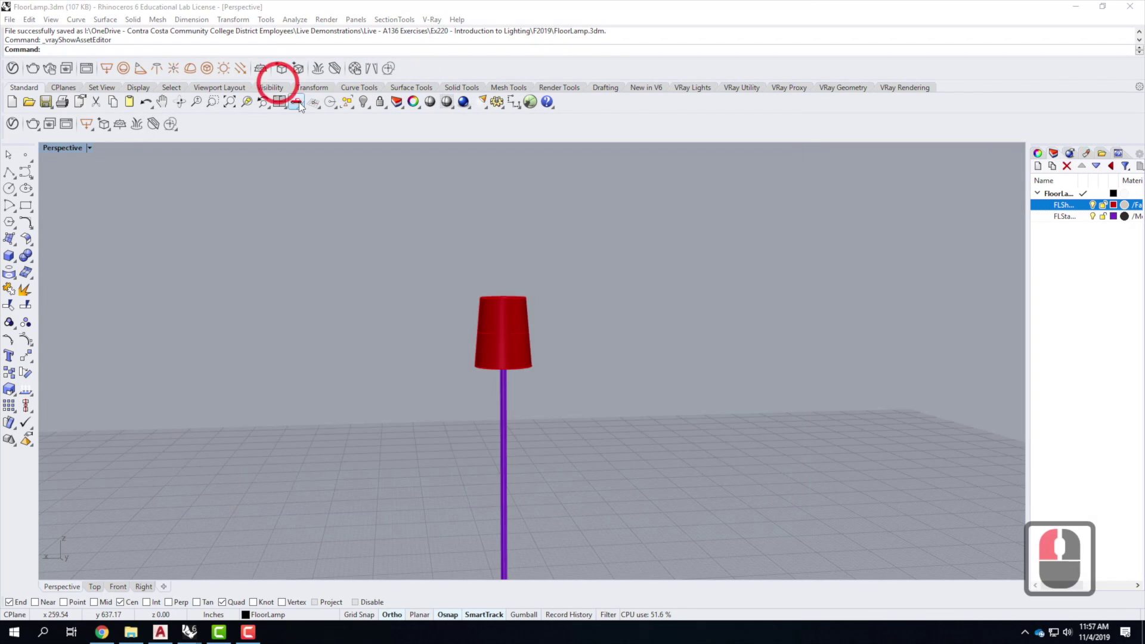
left_click(9, 20)
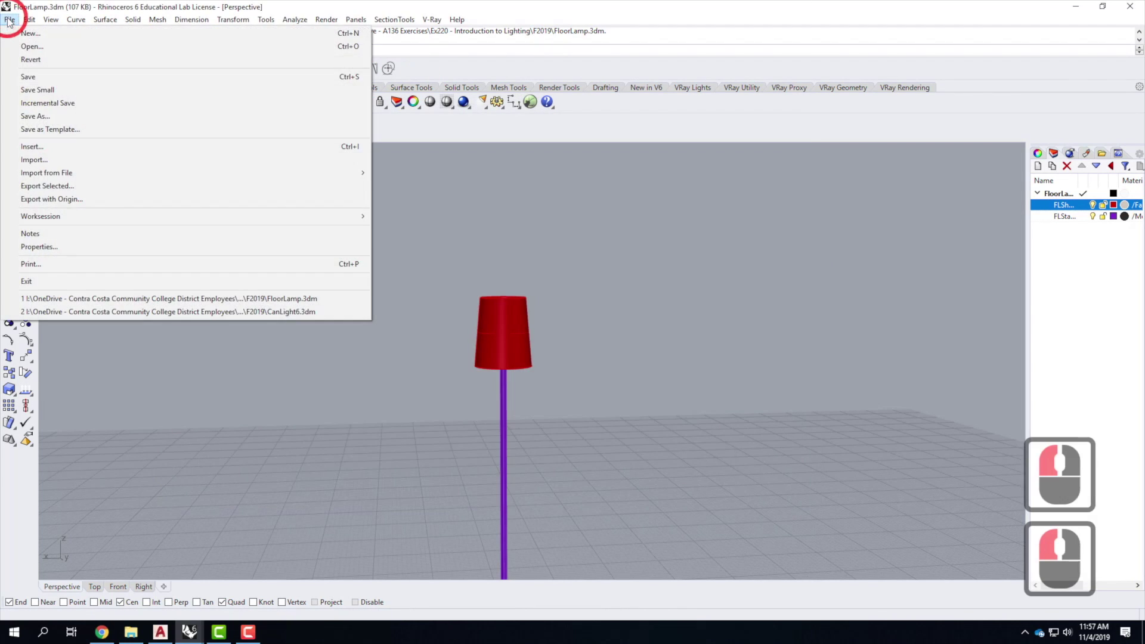
left_click(28, 78)
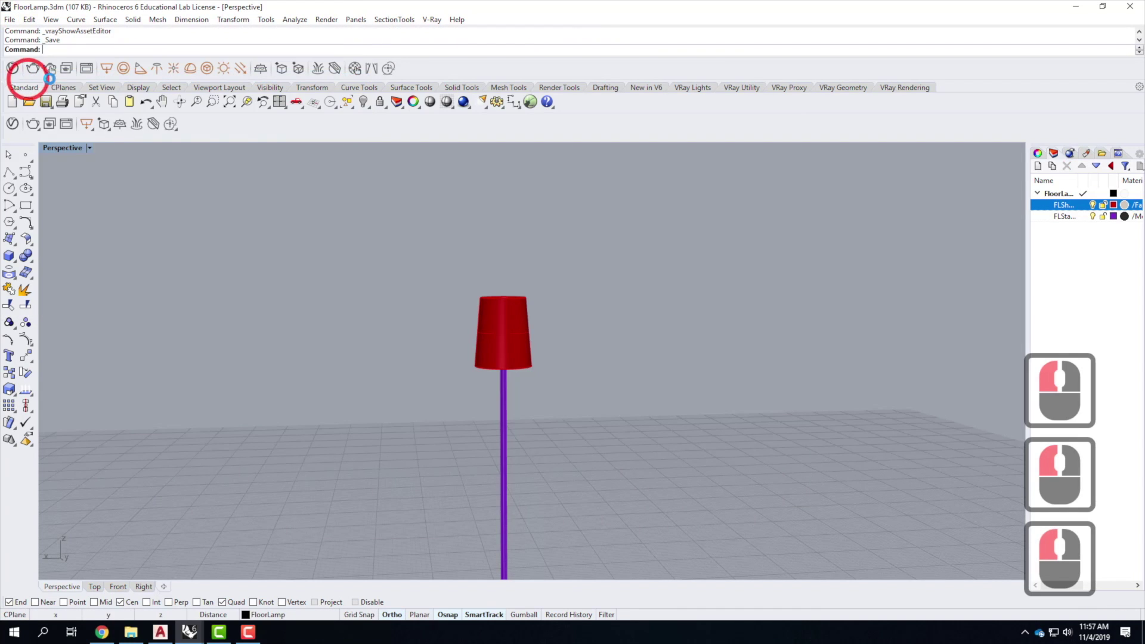
- Switch to the open SampleNightScene.3dm model, bring up the Block Manager, and close the V-Ray frame buffer
left_click(189, 632)
left_click(188, 571)
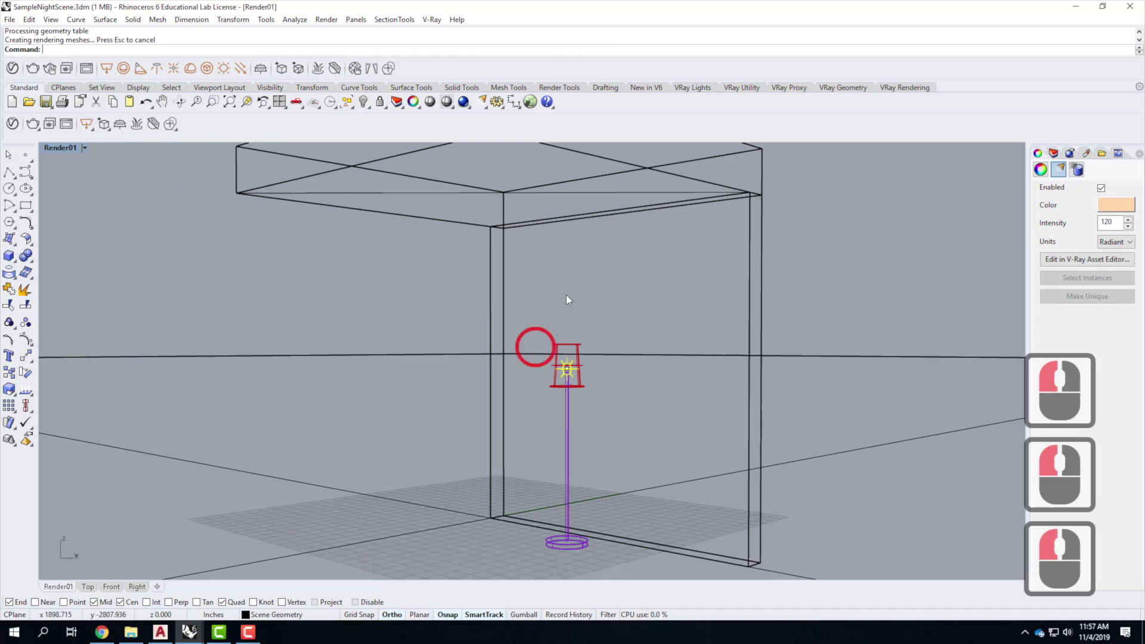
left_click(29, 20)
left_click(73, 229)
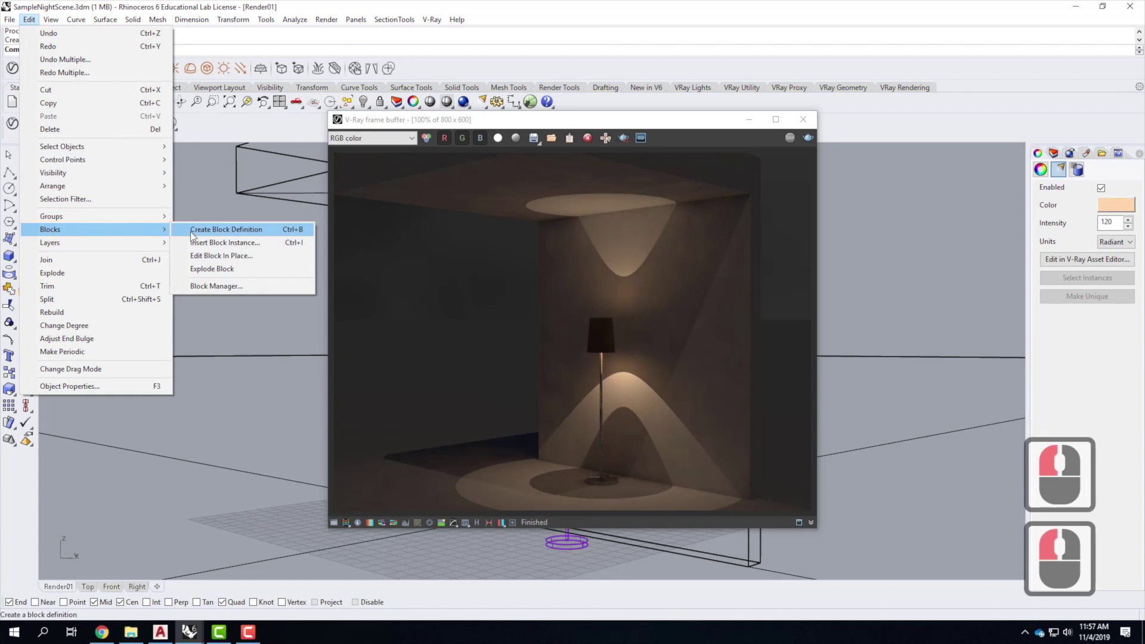
left_click(203, 286)
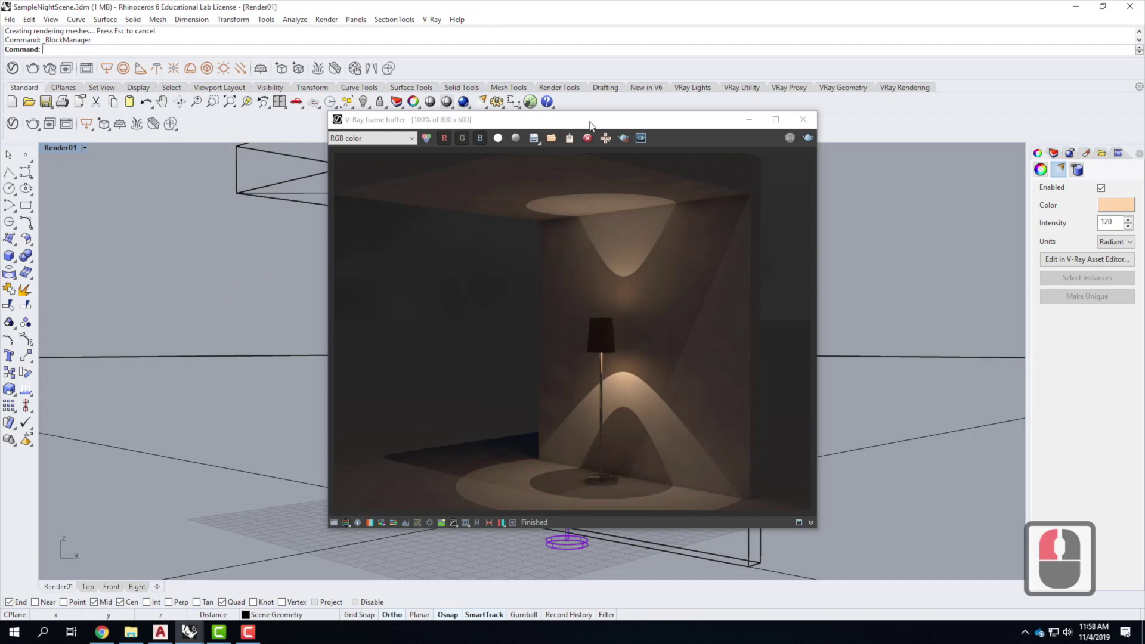
left_click(189, 631)
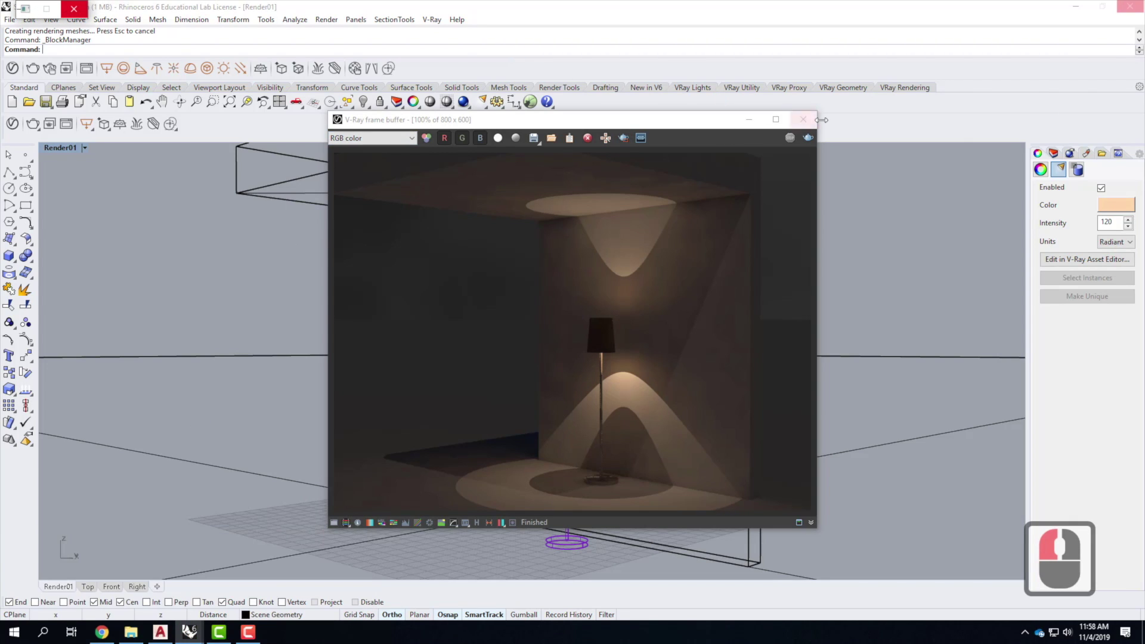
left_click(802, 120)
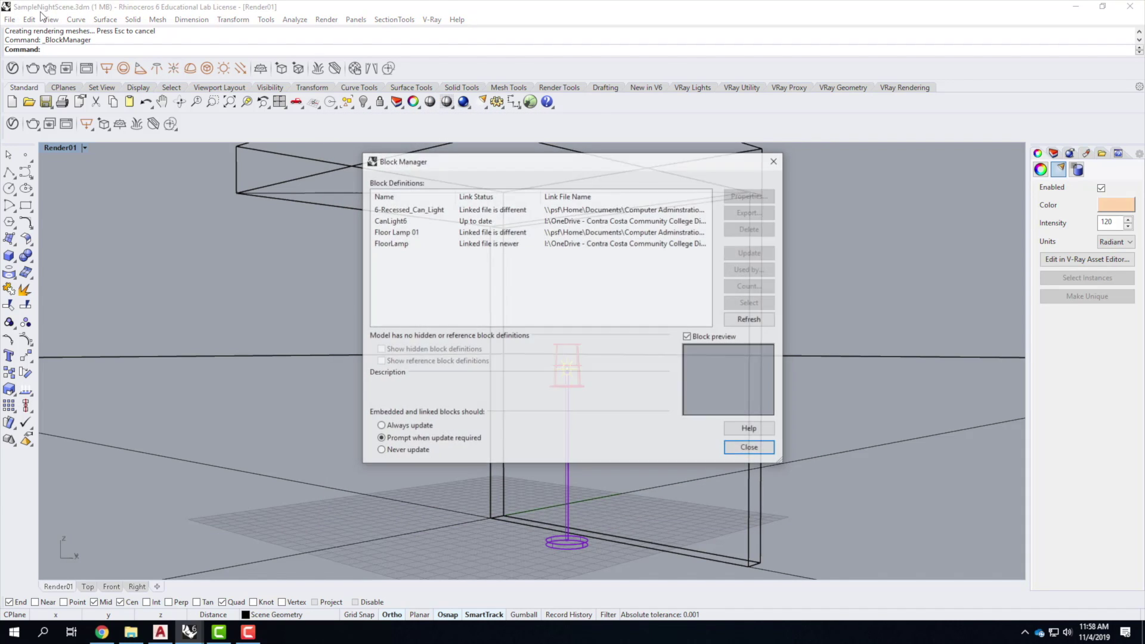
- Try to update the linked Floor Lamp 01 block definition and decline browsing for its source file
left_click(396, 210)
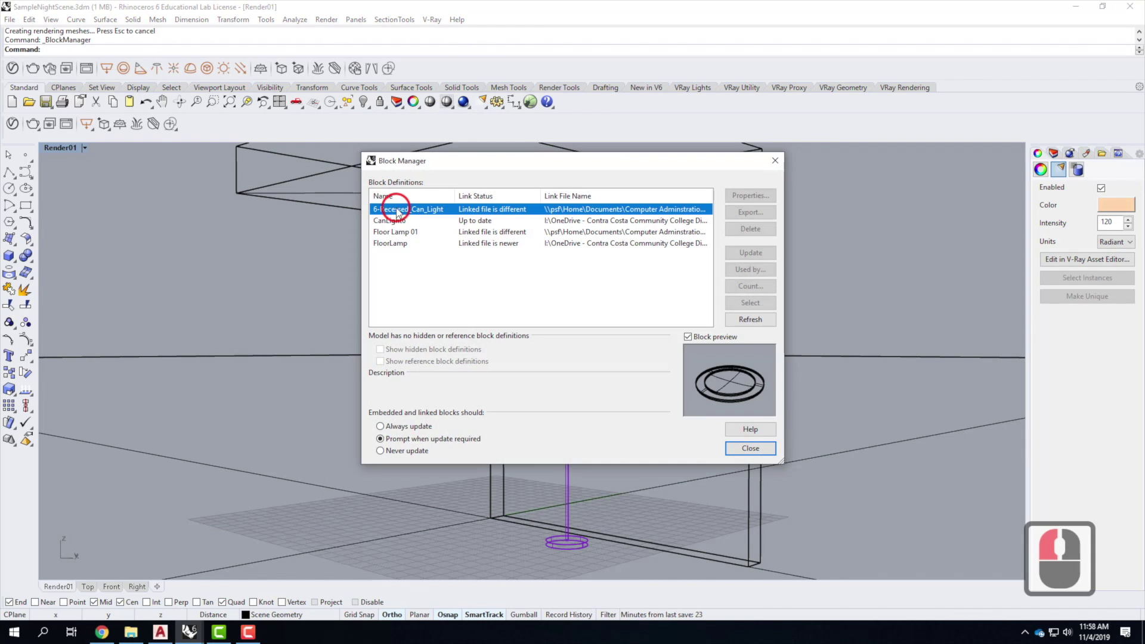
left_click(444, 231)
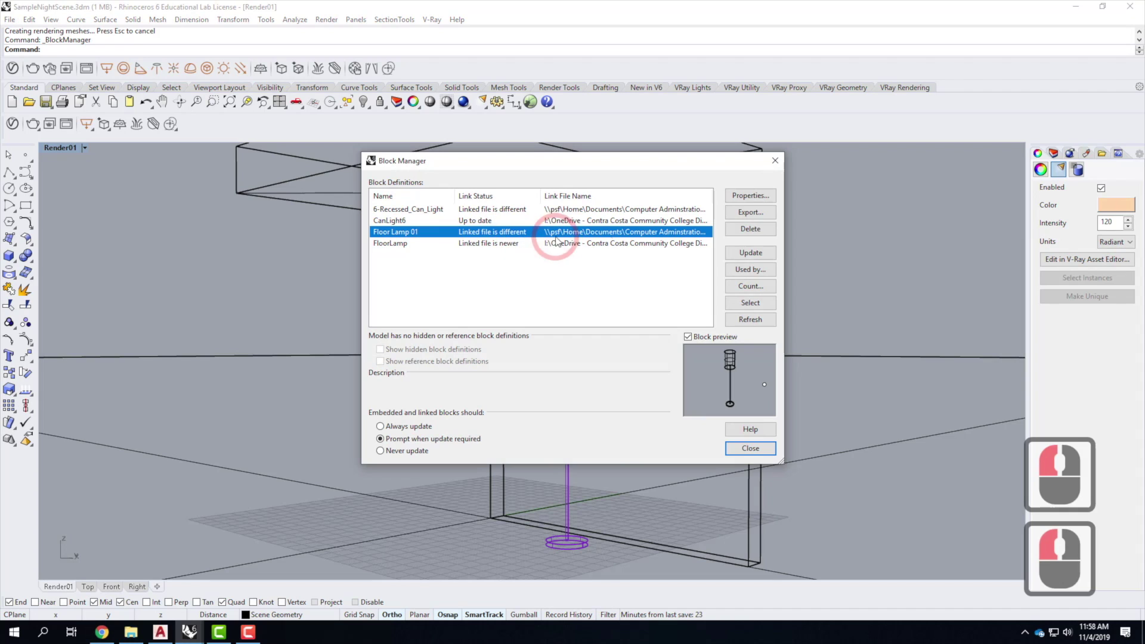
left_click(746, 252)
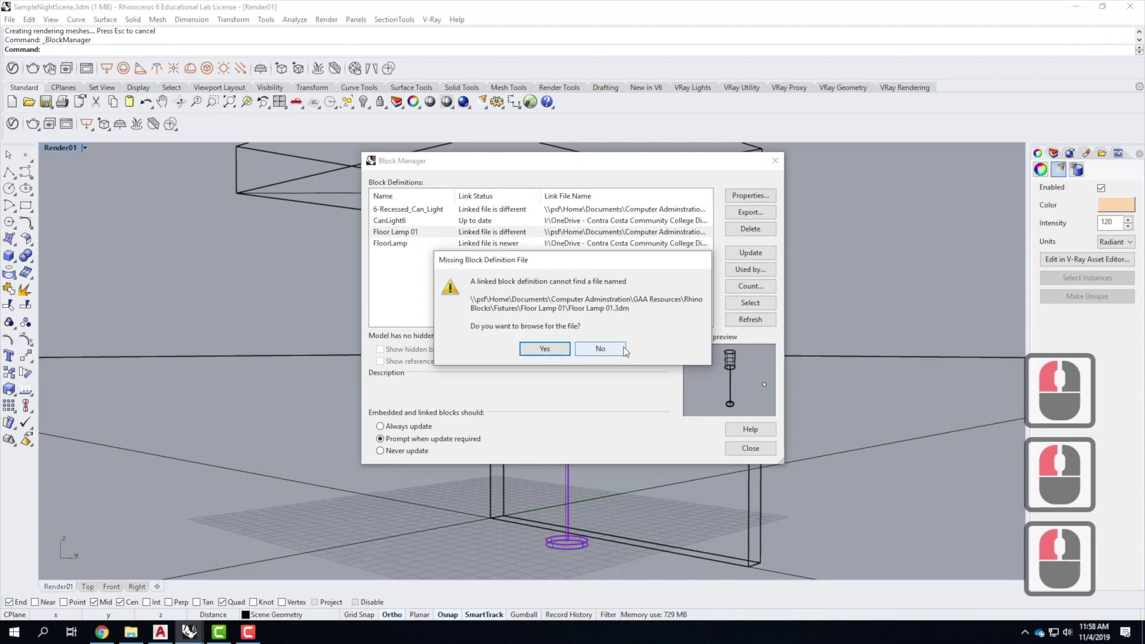
left_click(600, 349)
- Update the linked FloorLamp block definition from its file, close the Block Manager, and clear the selection
left_click(401, 243)
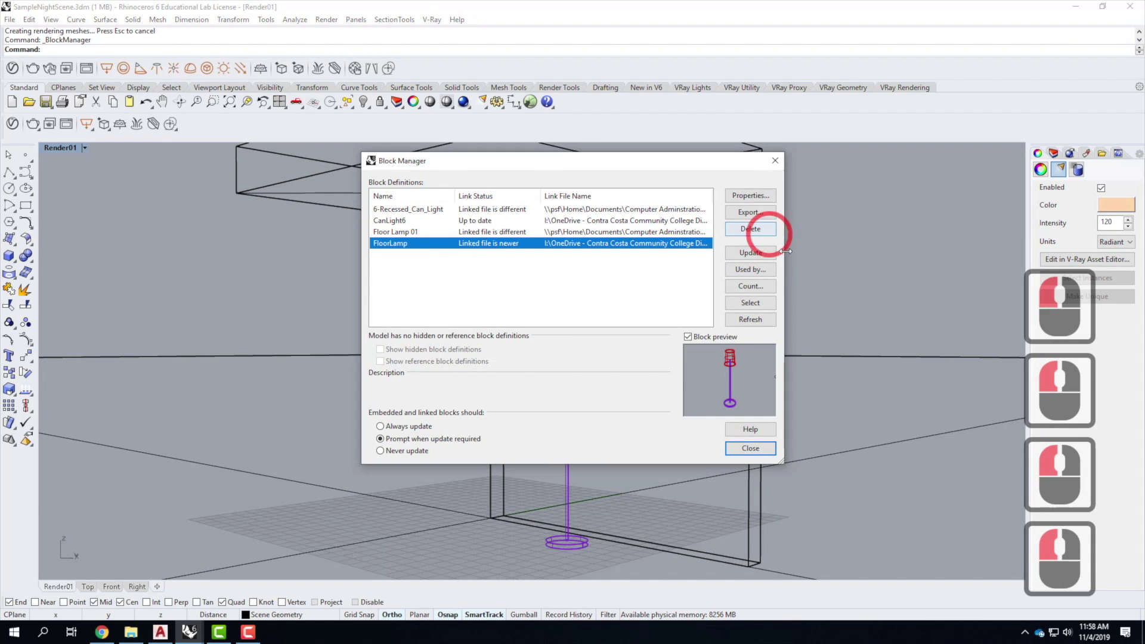
left_click(768, 253)
left_click(510, 325)
left_click(592, 364)
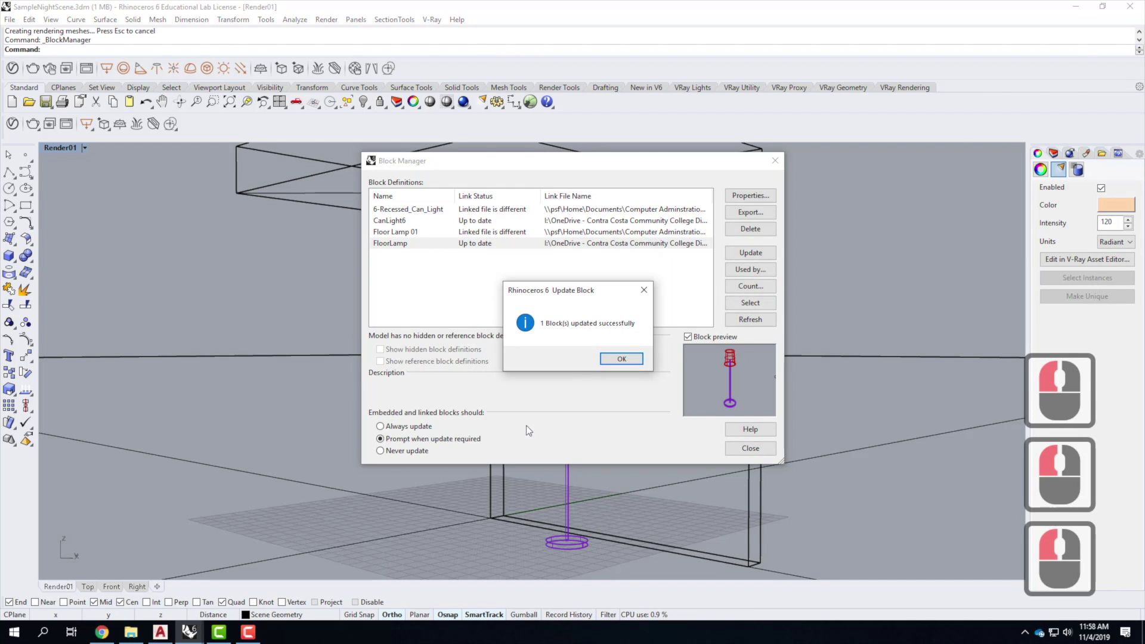
left_click(605, 359)
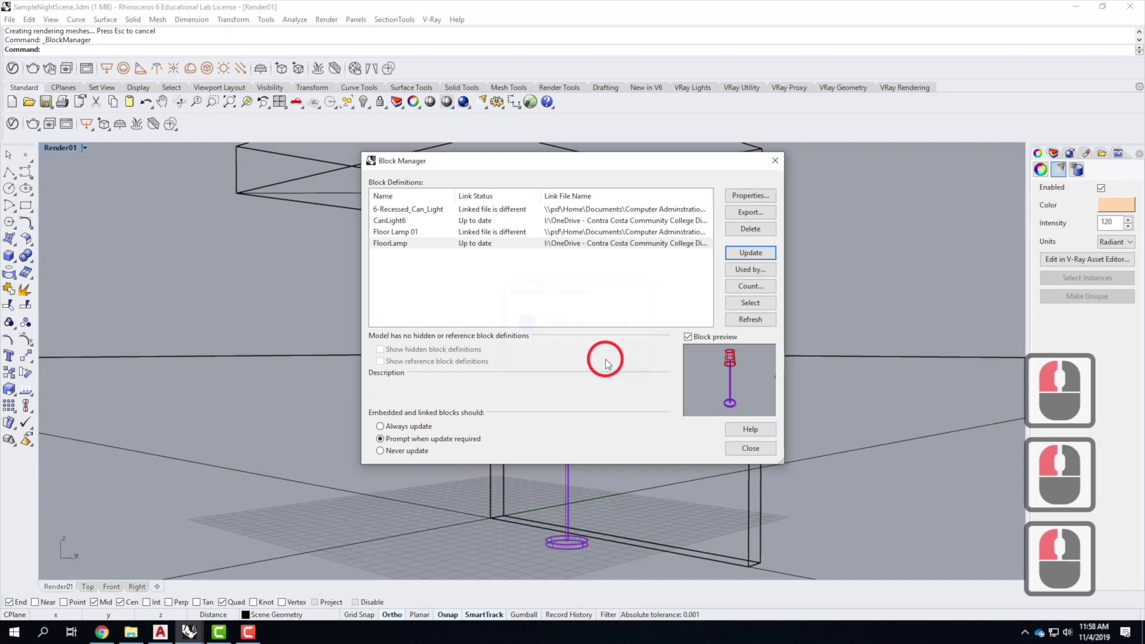
left_click(749, 450)
left_click(711, 388)
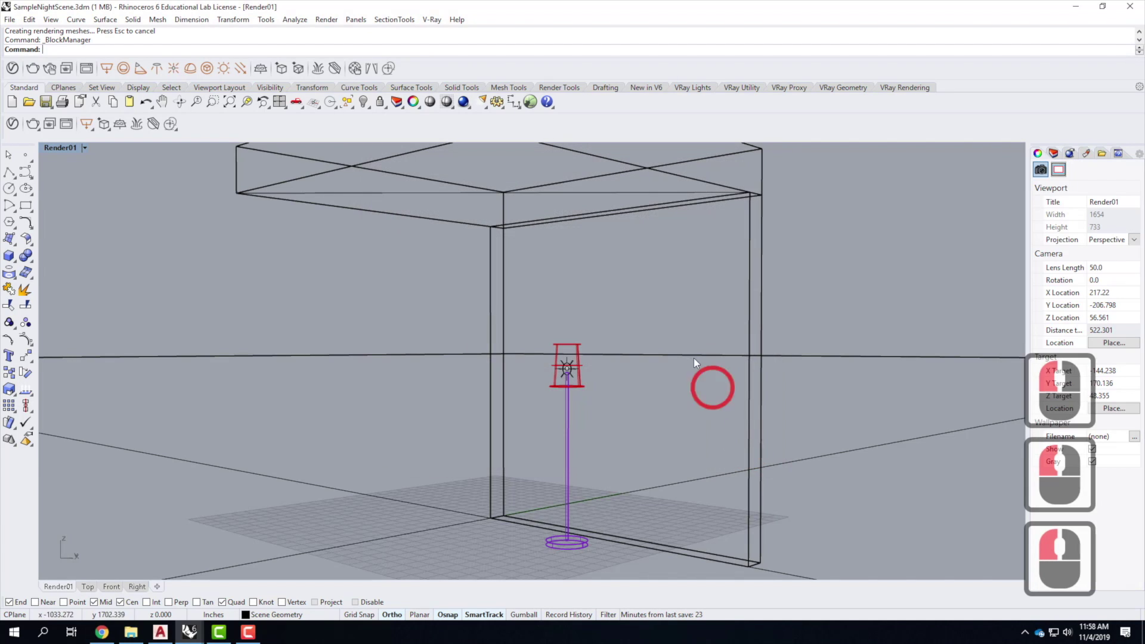
- Render the Render01 view of the night scene with V-Ray and switch to the open FloorLamp.3dm model
left_click(464, 102)
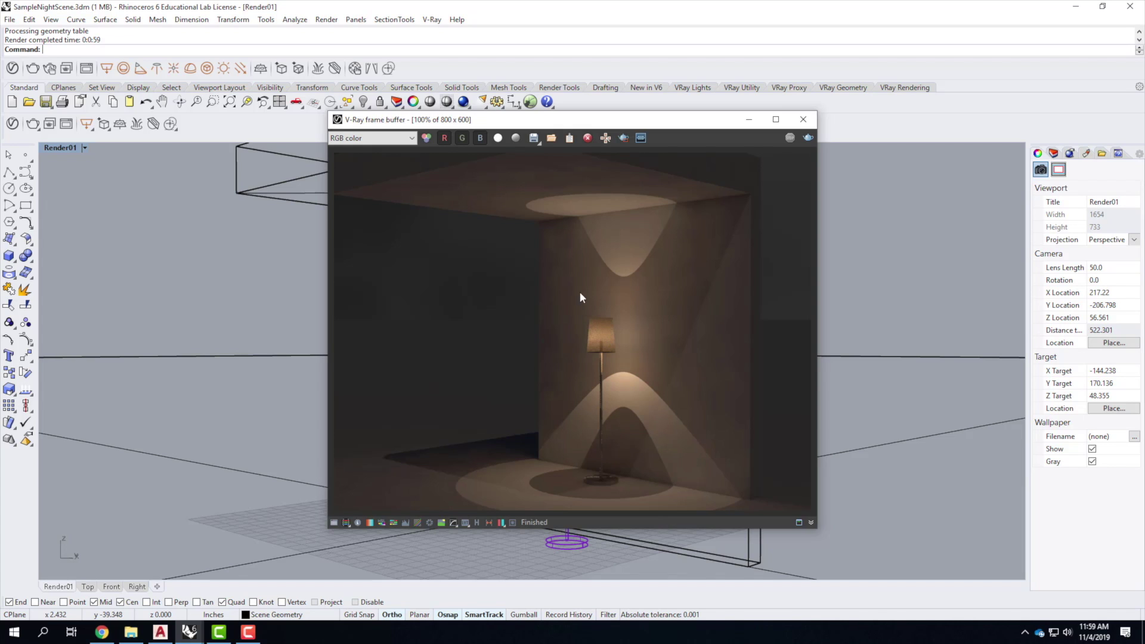
left_click(196, 631)
left_click(92, 573)
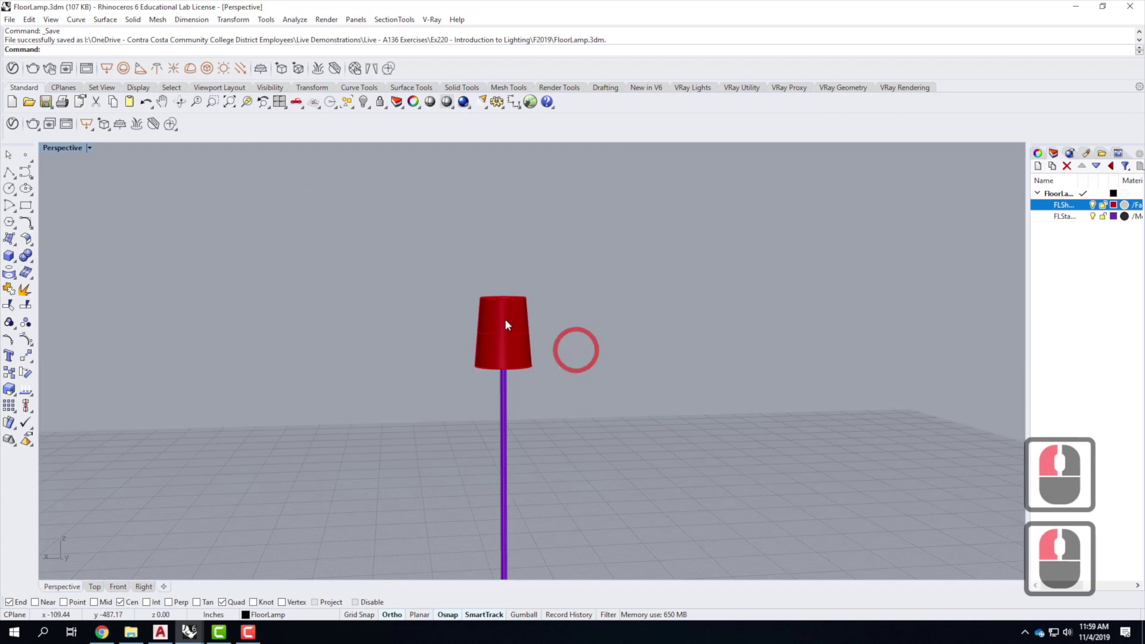
- Open the V-Ray Asset Editor and add Fabric D02 Red 10cm from the Fabric library to the scene materials
left_click(12, 124)
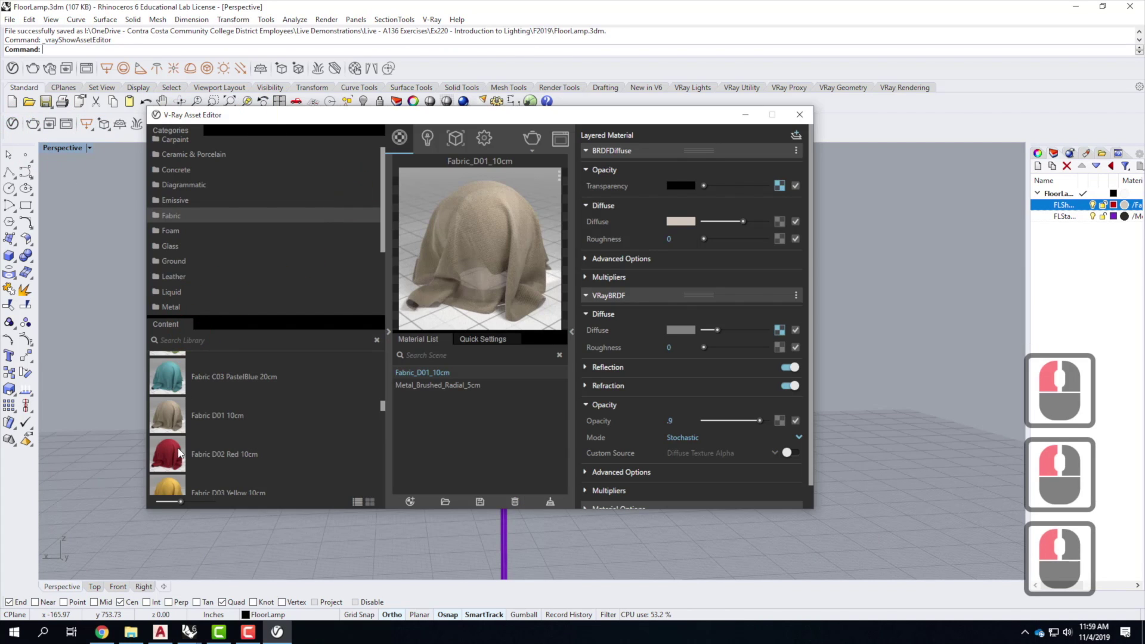
scroll(191, 416, "down", 5)
scroll(192, 416, "down", 9)
scroll(191, 414, "down", 3)
scroll(191, 414, "down", 2)
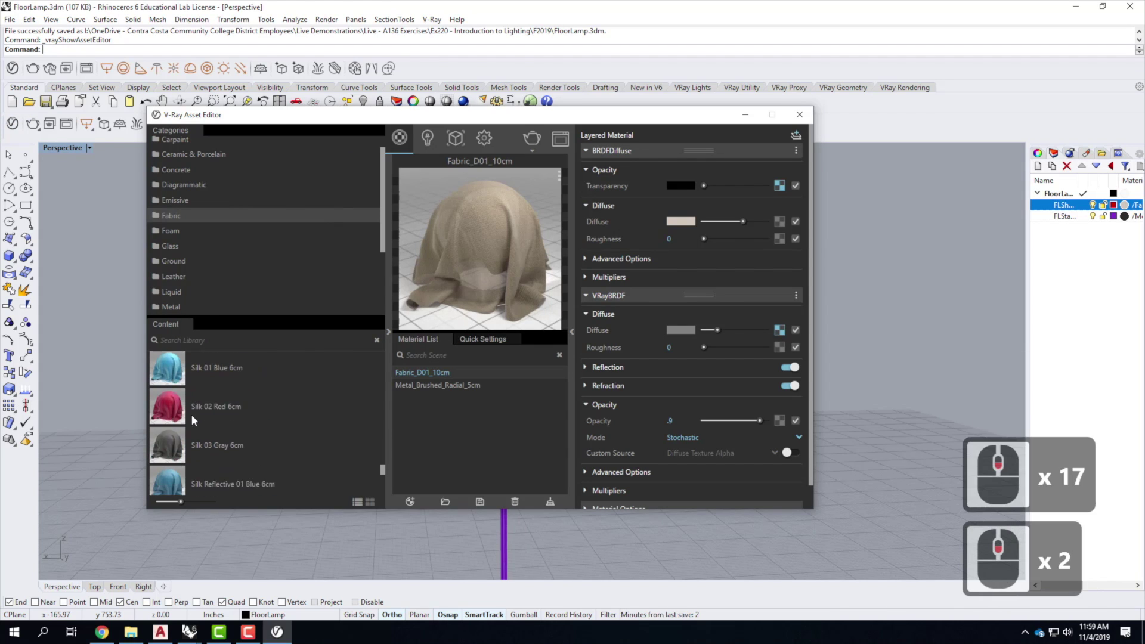
left_click(172, 370)
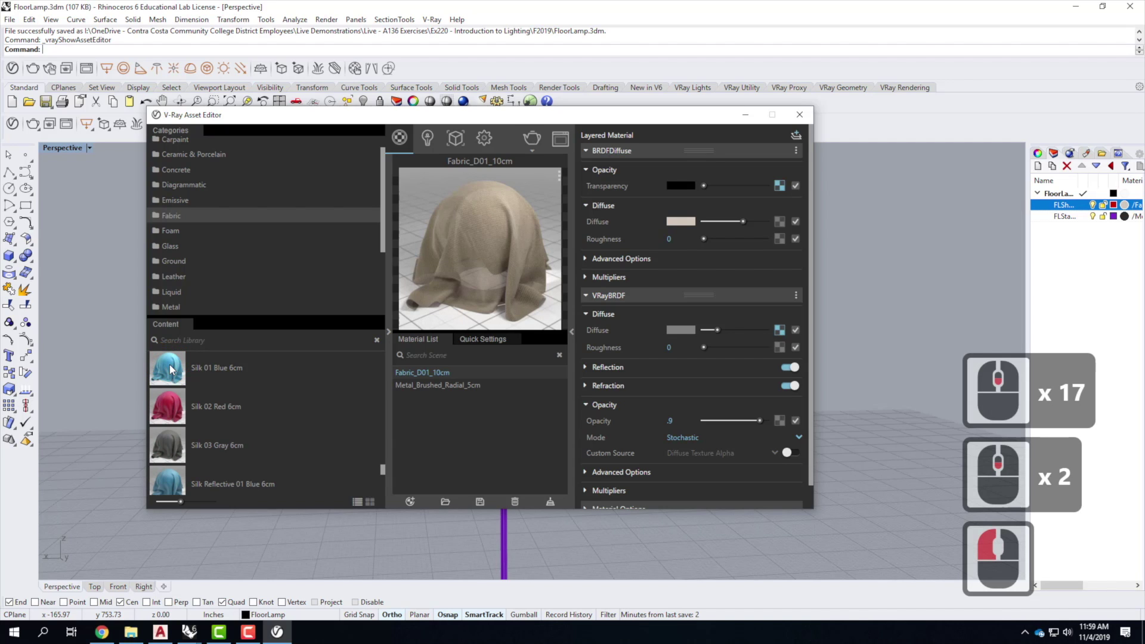
scroll(172, 369, "up", 20)
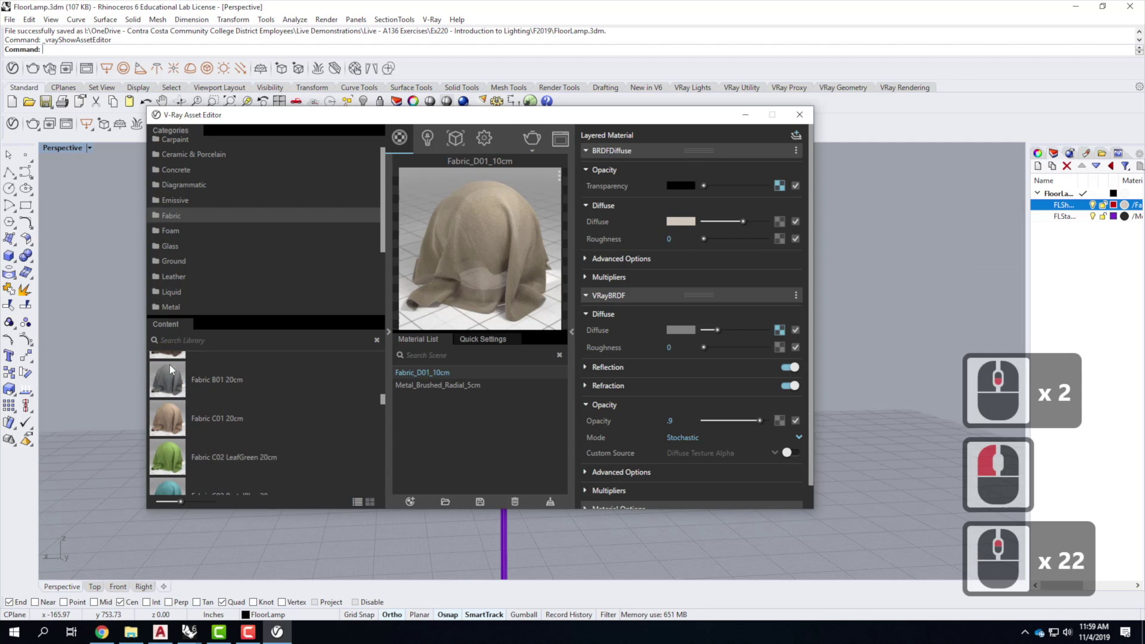
scroll(170, 368, "up", 1)
scroll(170, 369, "down", 8)
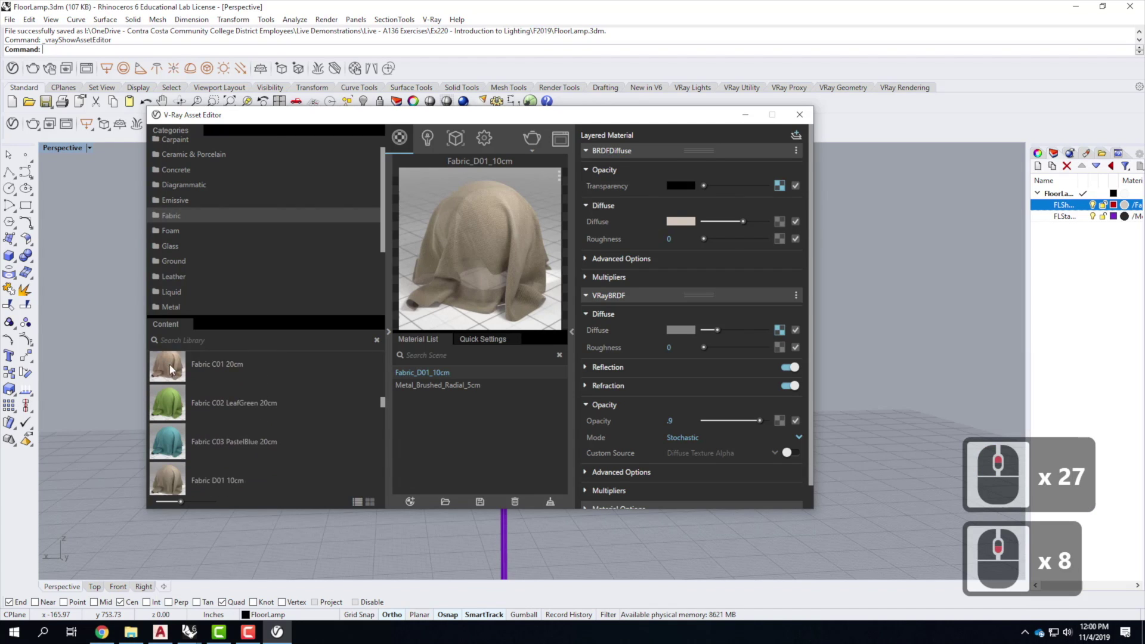
left_click(170, 451)
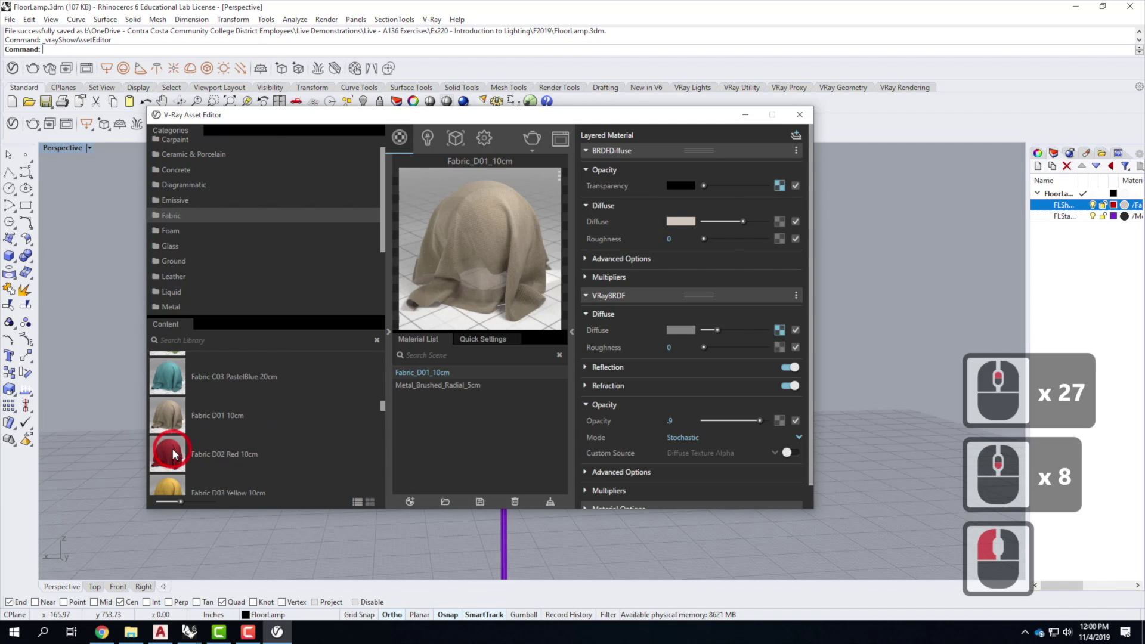
left_click_drag(167, 447, 497, 420)
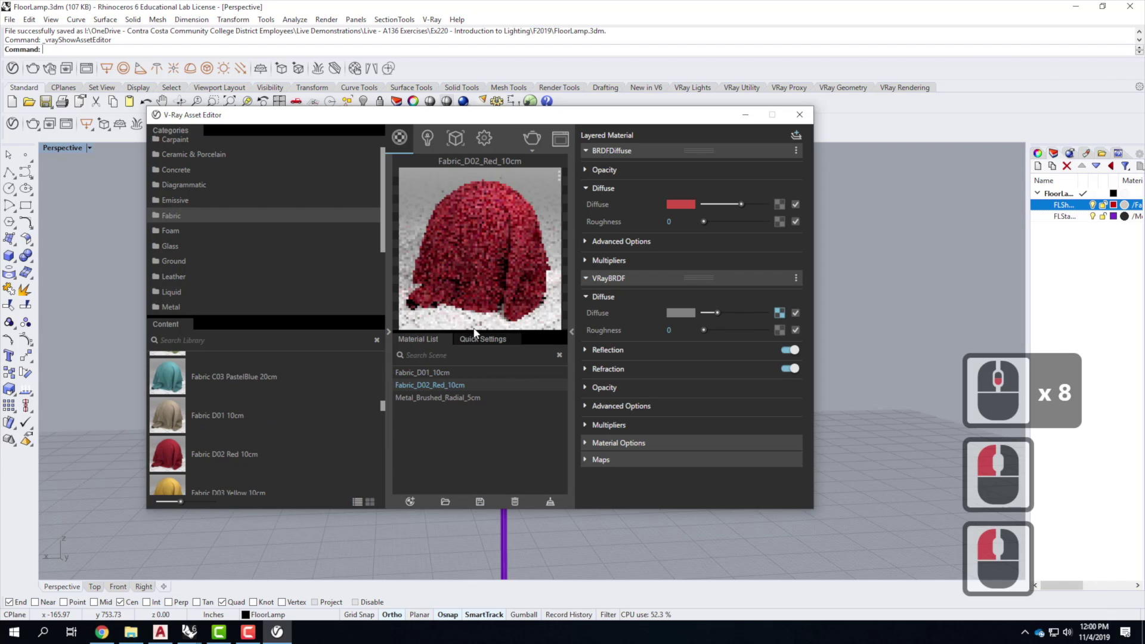
- Apply the Fabric_D02_Red_10cm material to the floor lamp's shade layer
right_click(437, 386)
mouse_move(486, 286)
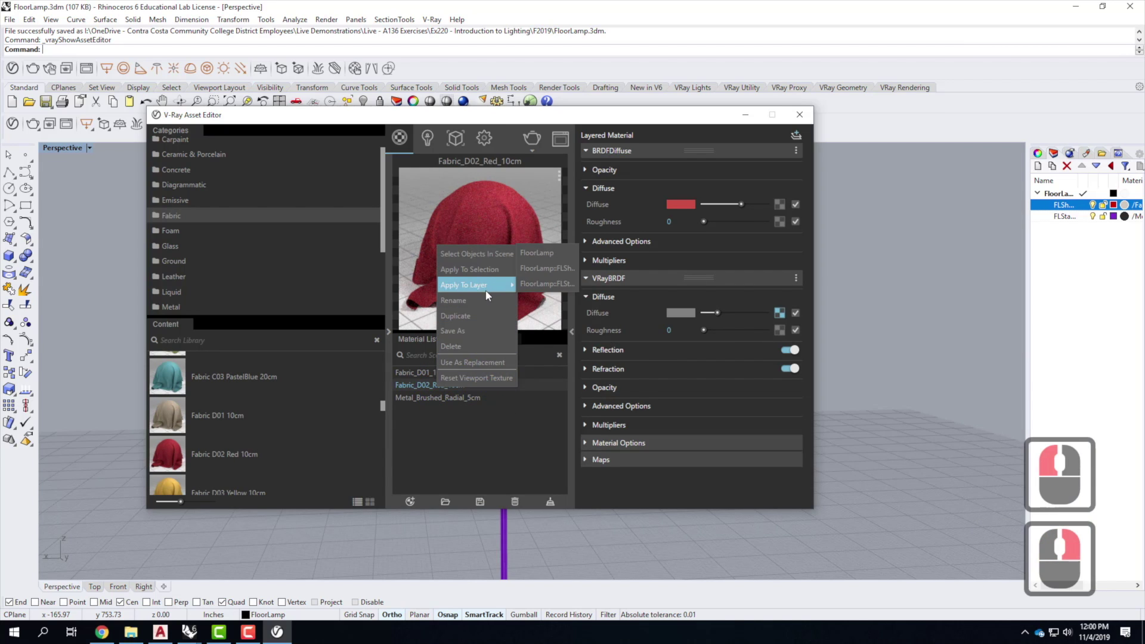
left_click(539, 271)
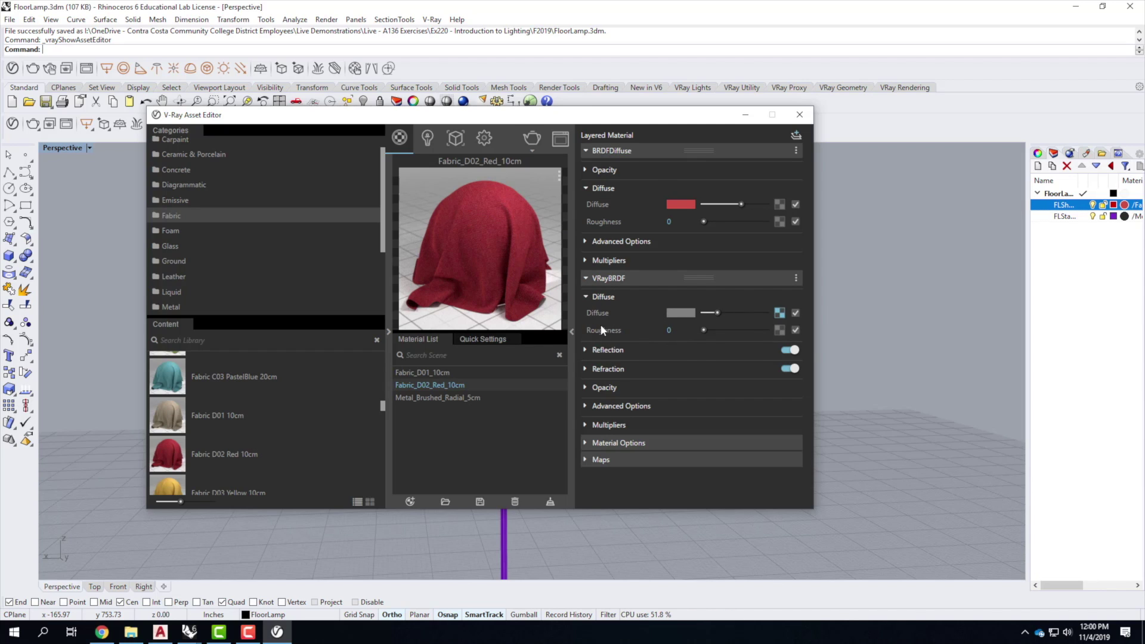
- Set the opacity in the red fabric's VRayBRDF settings to 0.9
left_click(585, 388)
left_click(692, 404)
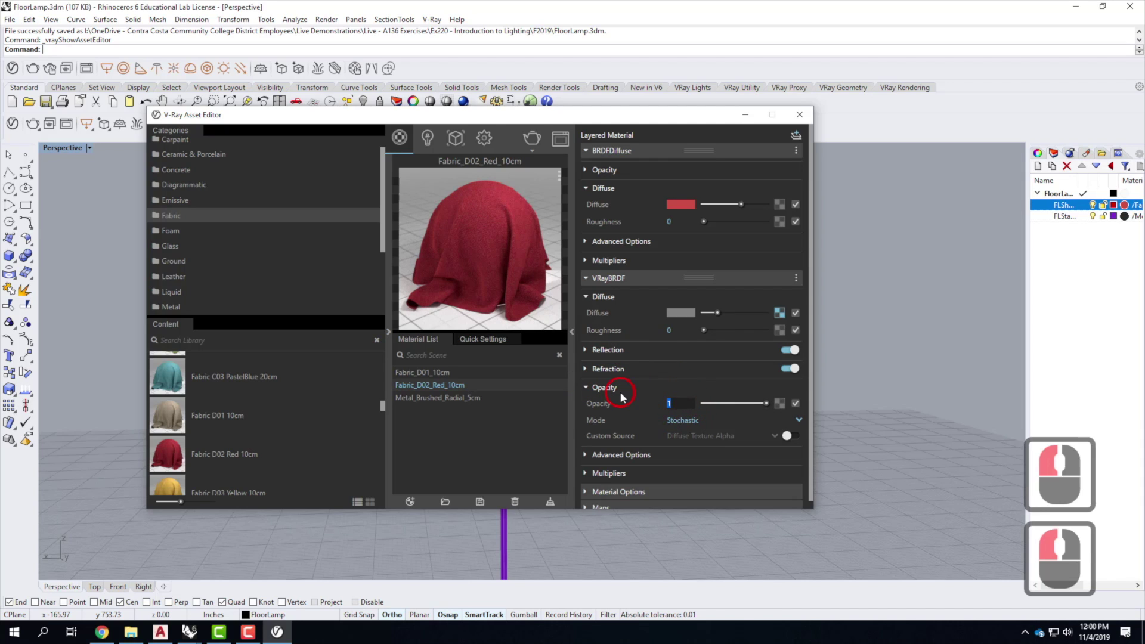
type("0.9")
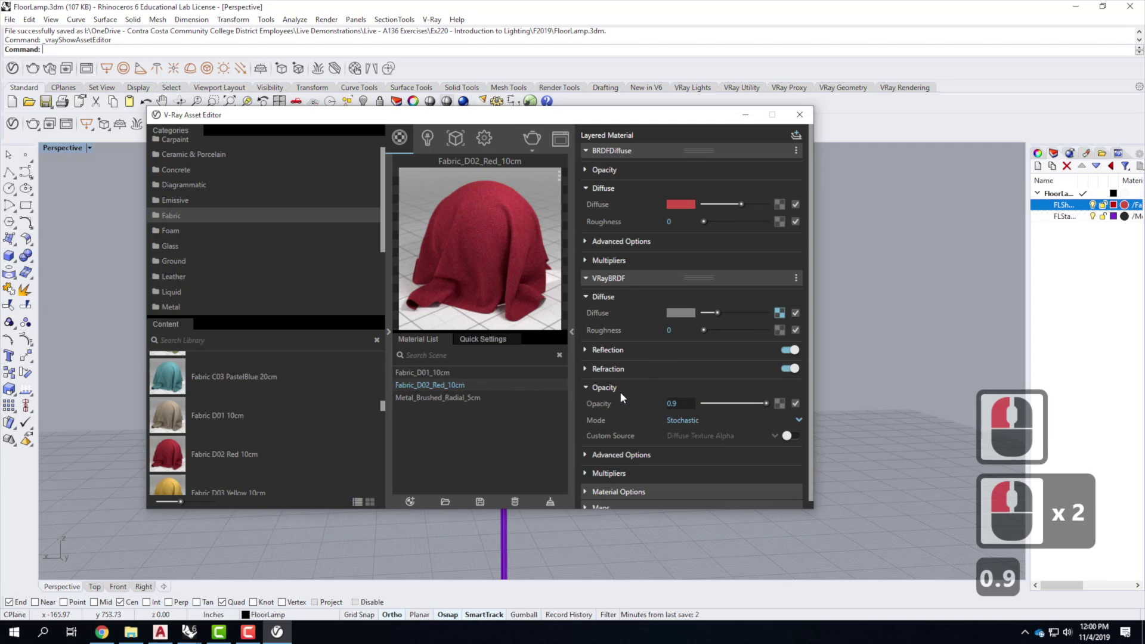
key("Tab")
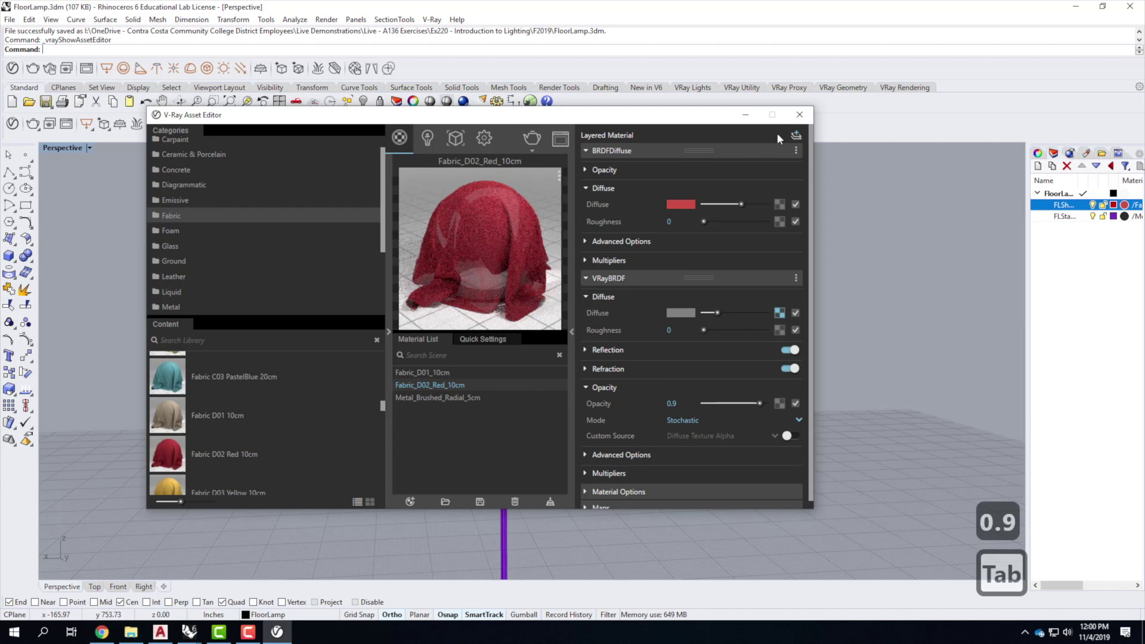
- Close the Asset Editor and save the FloorLamp.3dm model with its red shade
left_click(800, 122)
left_click(524, 286)
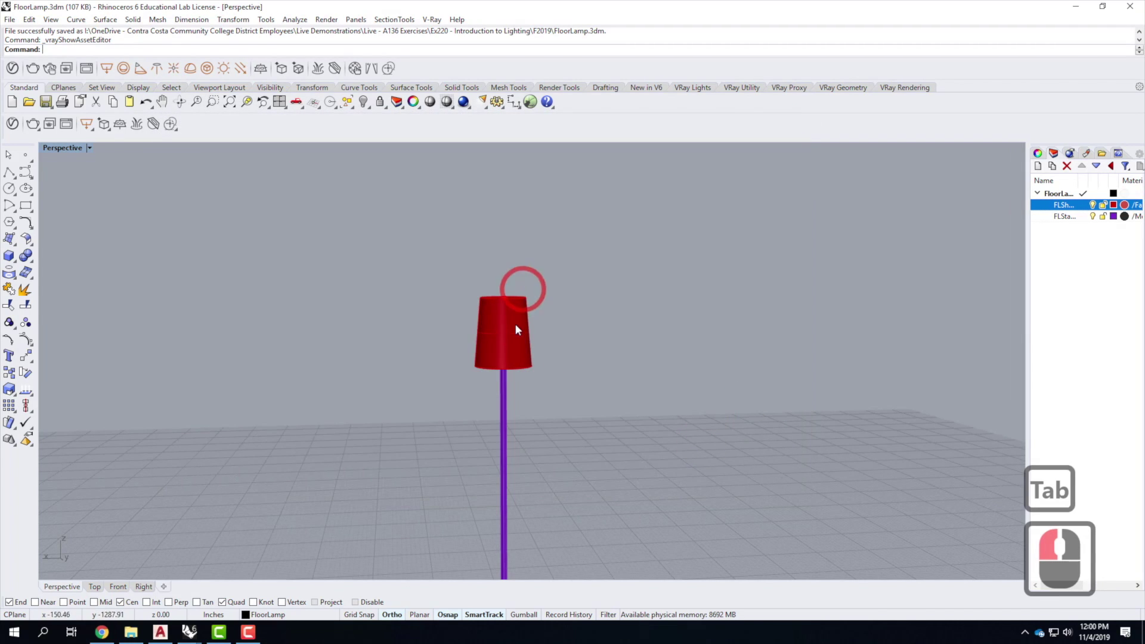
left_click(10, 19)
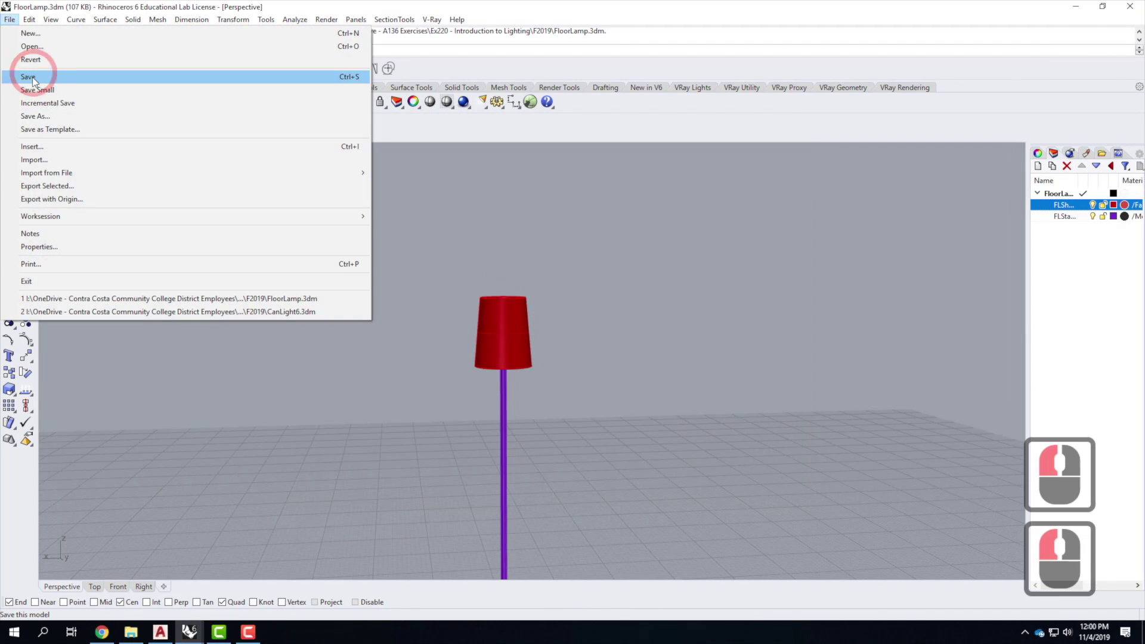
left_click(33, 75)
- Switch to the SampleNightScene.3dm model, dismiss the previous render, and bring up the Block Manager
left_click(189, 631)
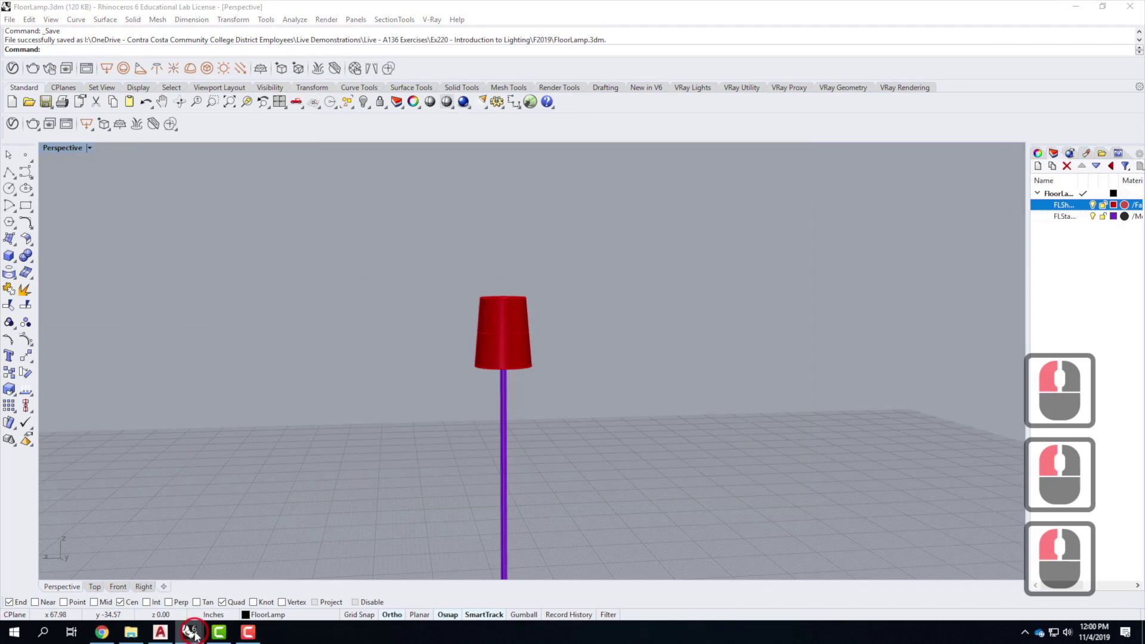
left_click(209, 582)
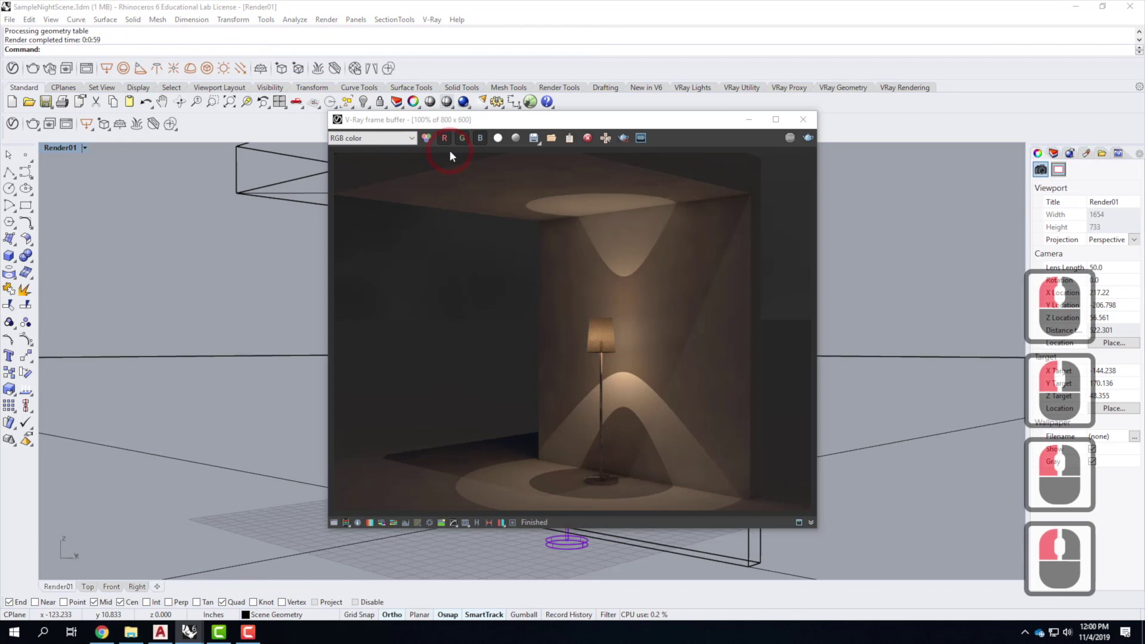
left_click(805, 121)
left_click(30, 19)
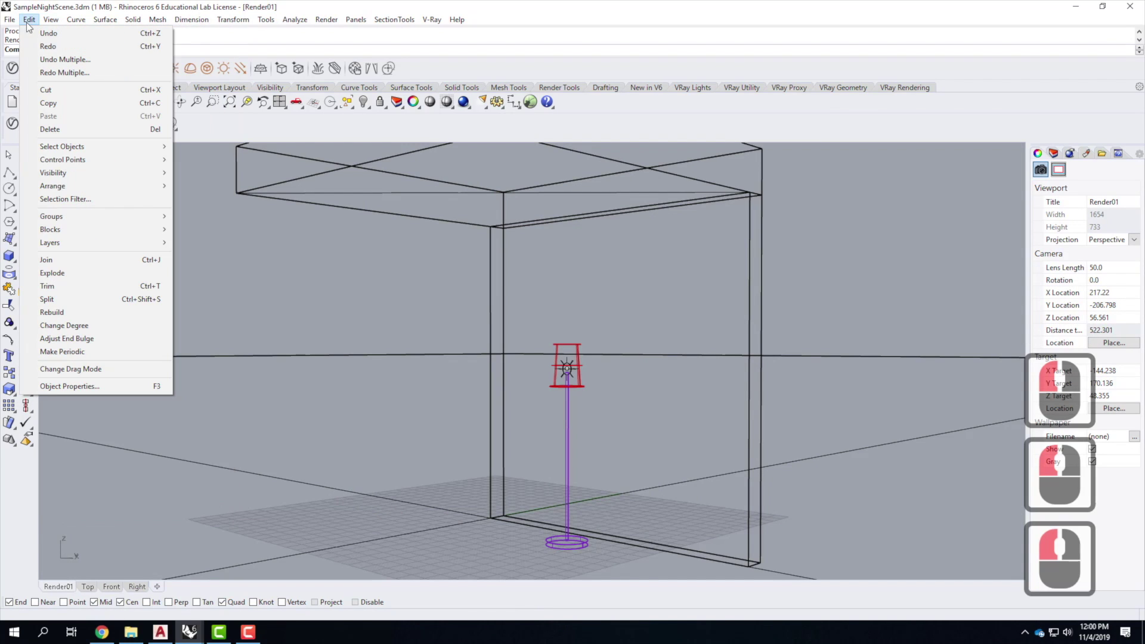
mouse_move(64, 231)
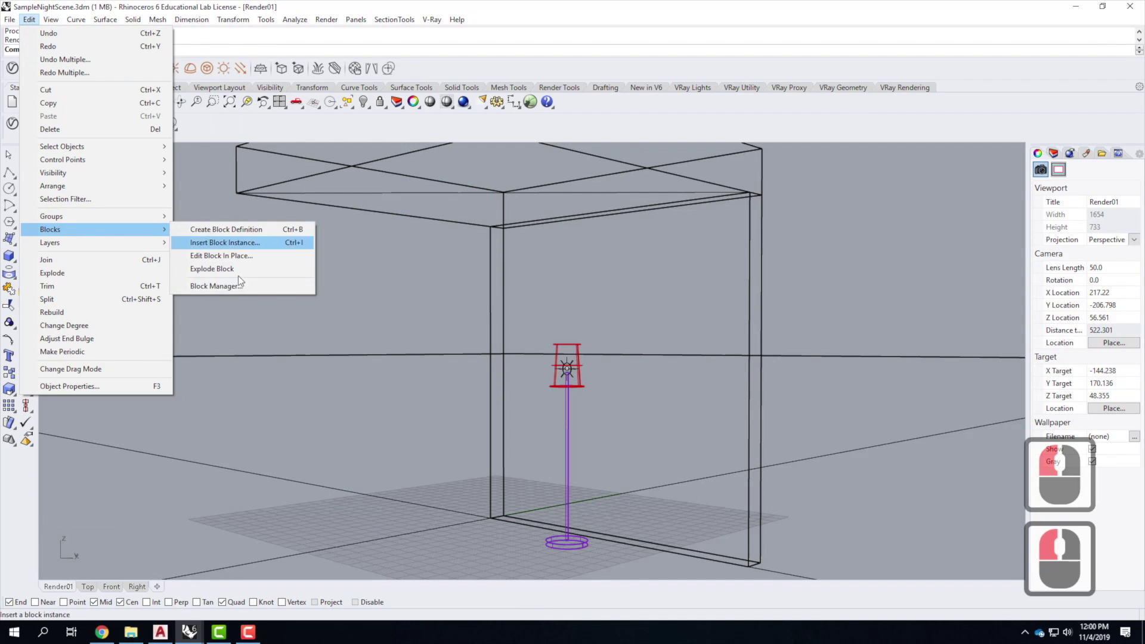
left_click(233, 286)
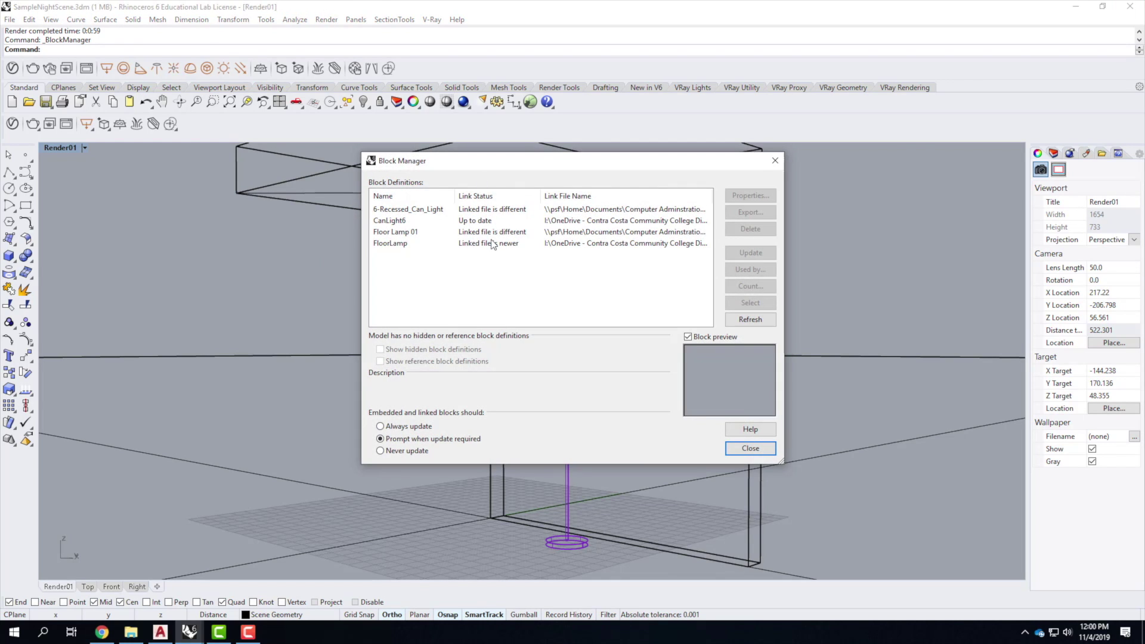
- Update the linked FloorLamp block, replacing existing materials for all conflicts, and close the Block Manager
left_click(492, 244)
left_click(750, 253)
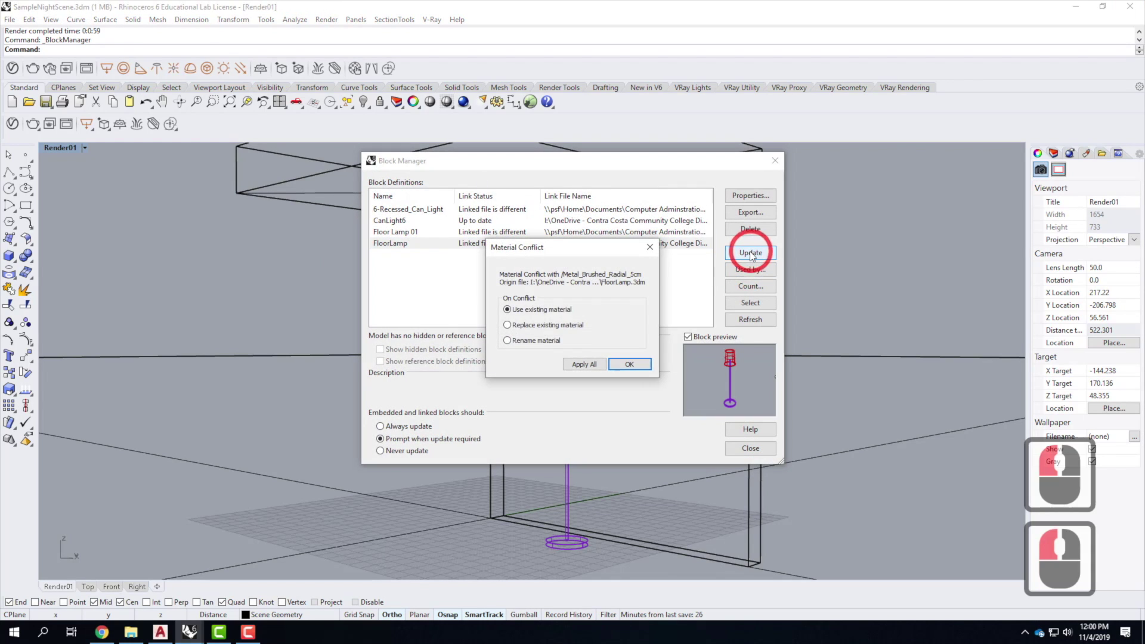
left_click(527, 325)
left_click(583, 362)
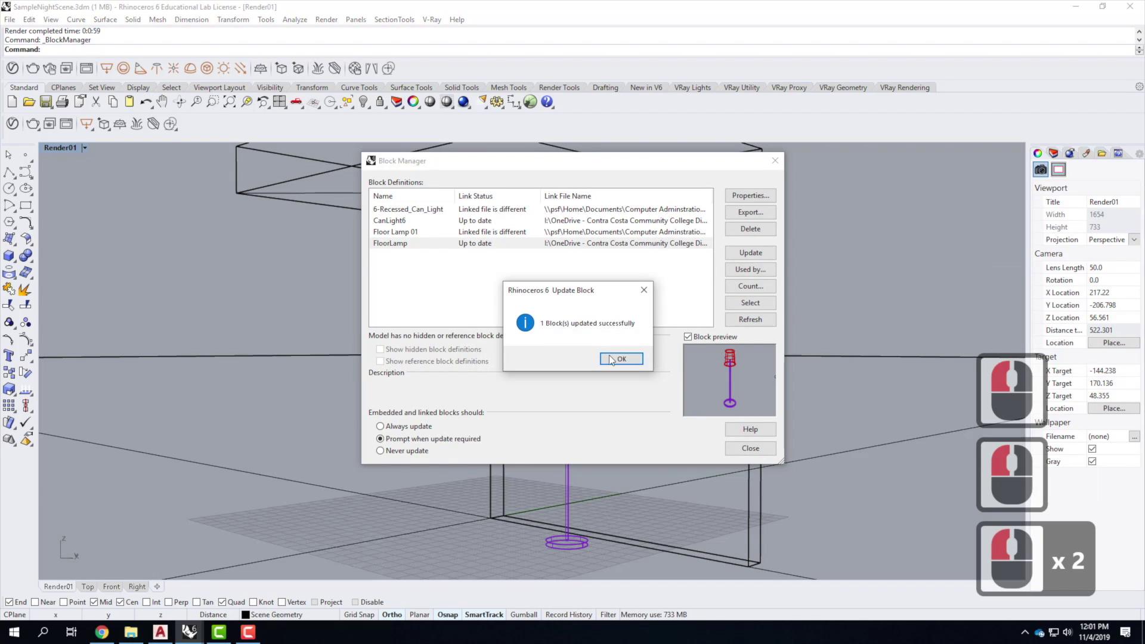
left_click(620, 360)
left_click(748, 448)
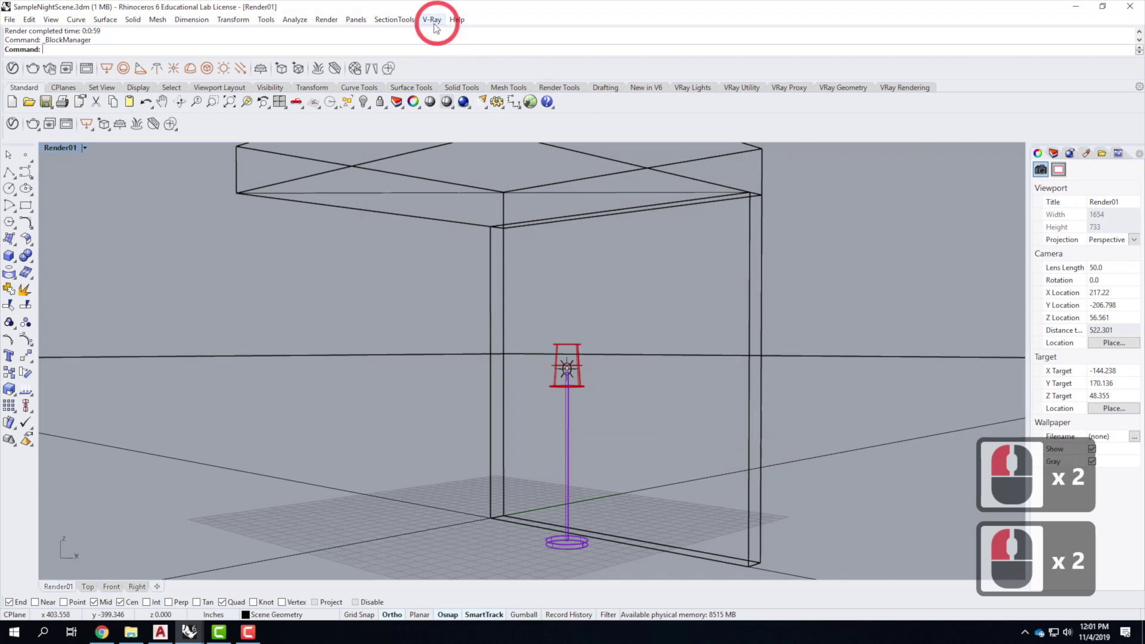
- Render the night scene with the red lampshade, minimize the frame buffer, and return to the FloorLamp.3dm model
left_click(463, 102)
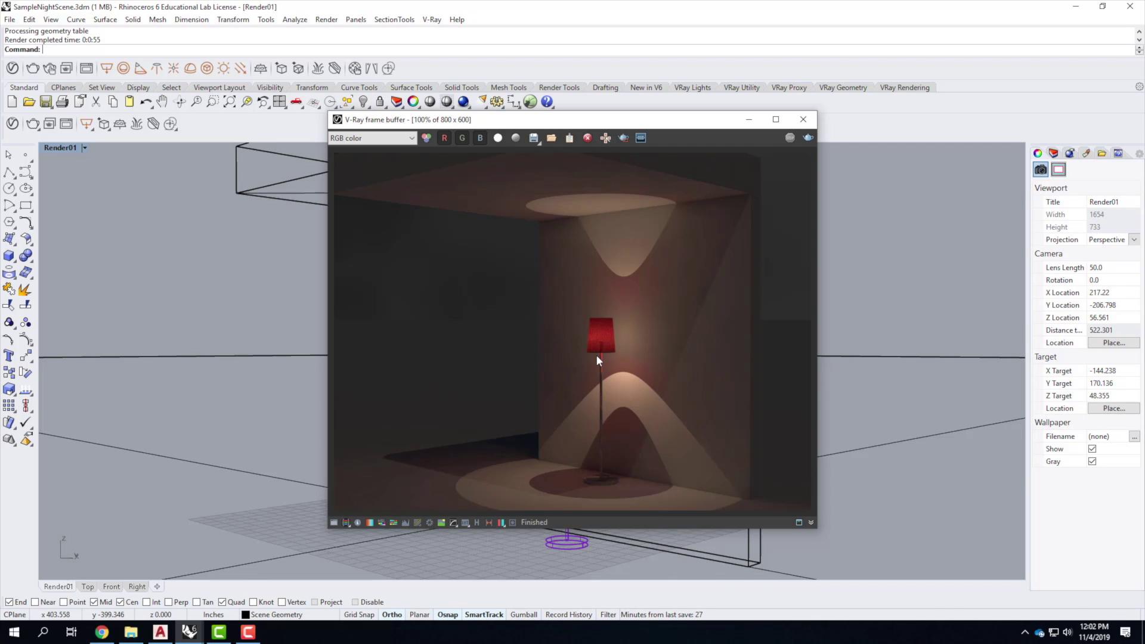
left_click(749, 122)
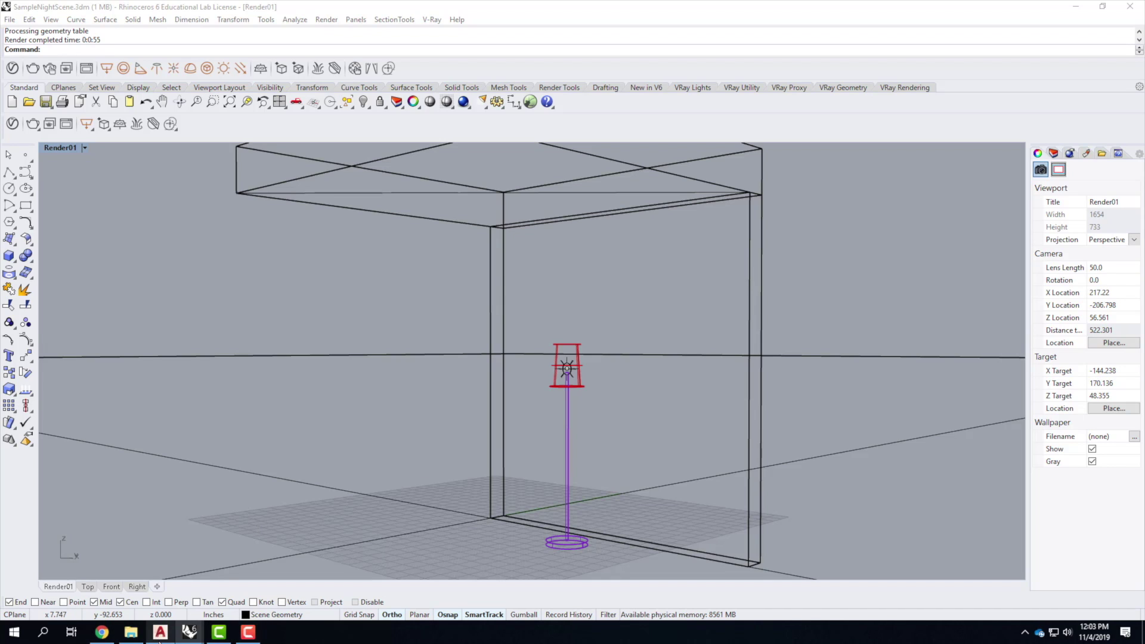
mouse_move(159, 640)
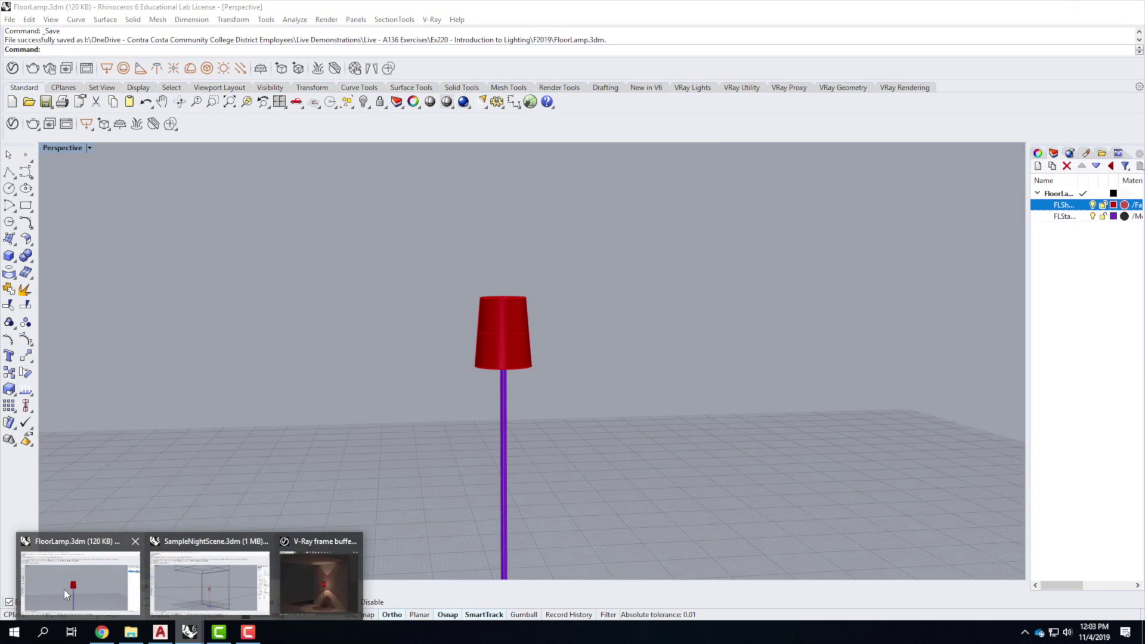
left_click(76, 574)
- Save FloorLamp.3dm and start a new model from the Large Objects - Inches template
left_click(9, 19)
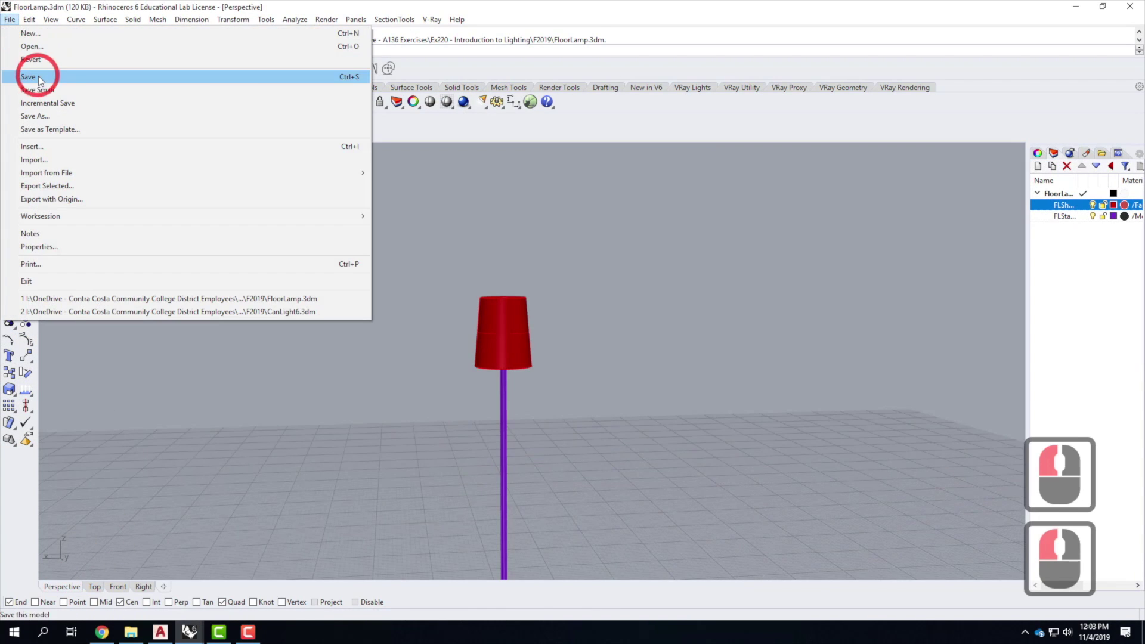
left_click(28, 76)
left_click(9, 20)
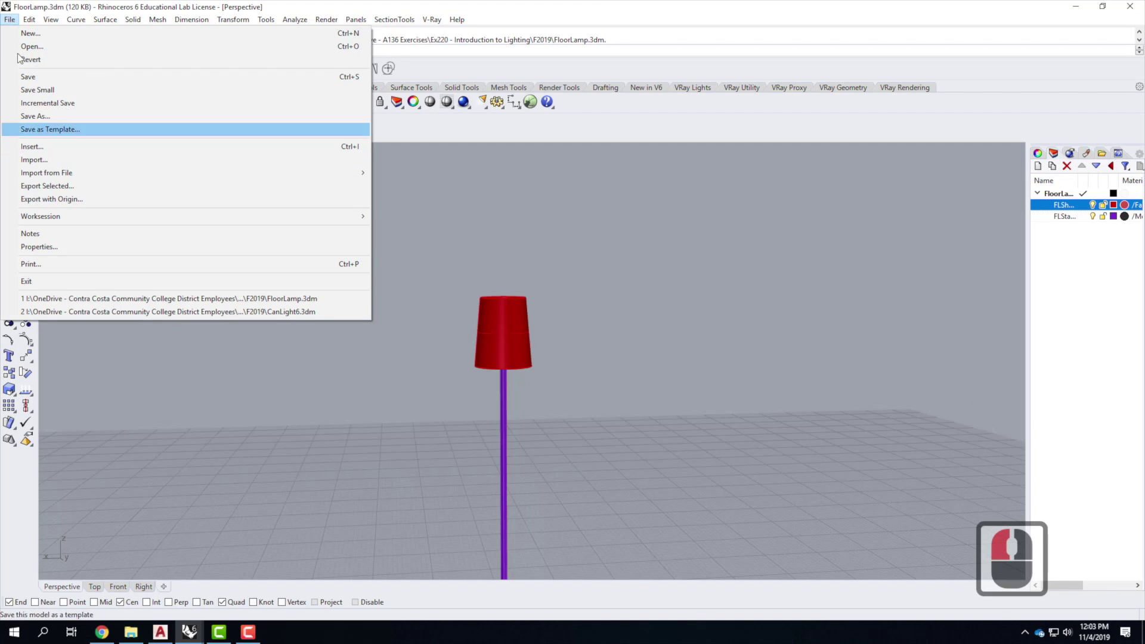
left_click(24, 33)
left_click(505, 216)
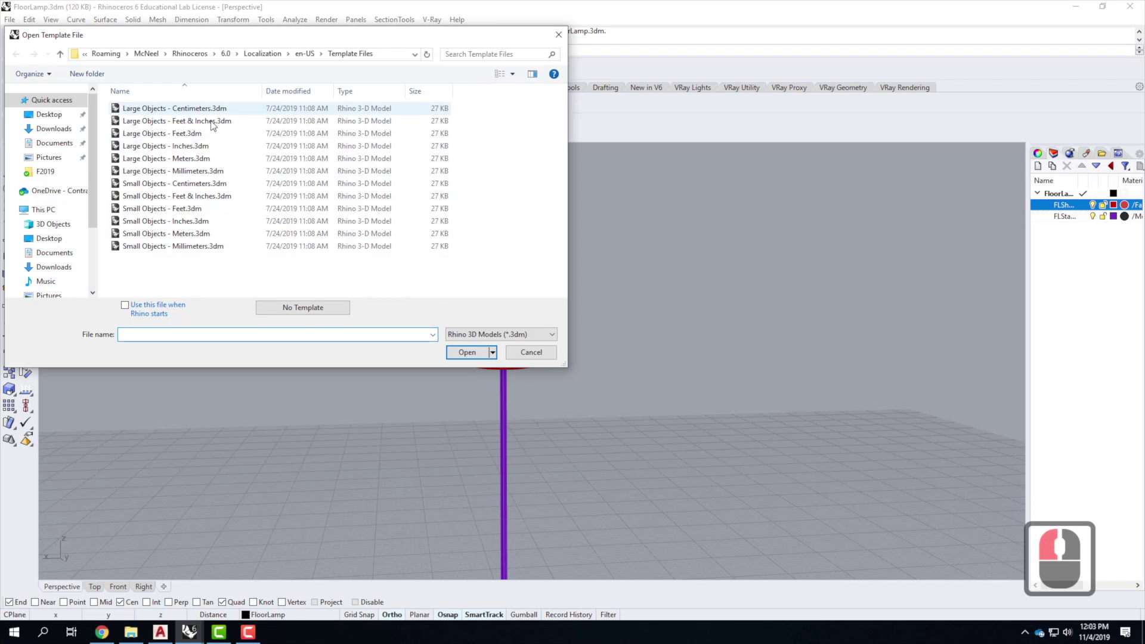
left_click(197, 145)
left_click(467, 352)
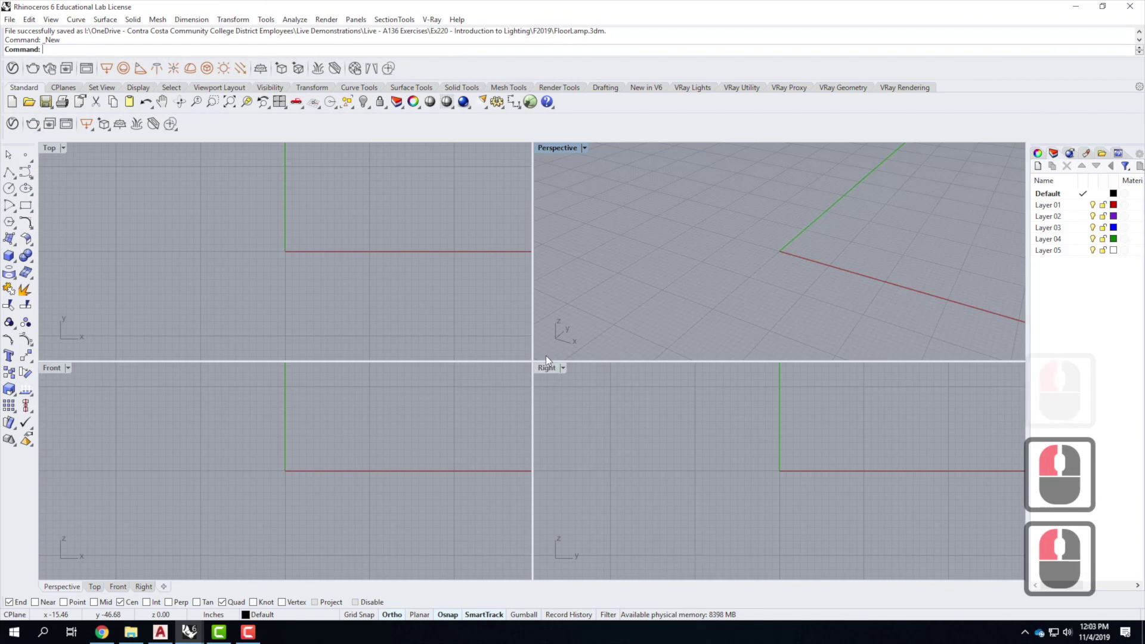
- In a maximized Top view, create the text object 135 as curves, 12 inches high, and place it just above the origin
double_click(53, 147)
scroll(265, 373, "down", 3)
scroll(480, 335, "up", 3)
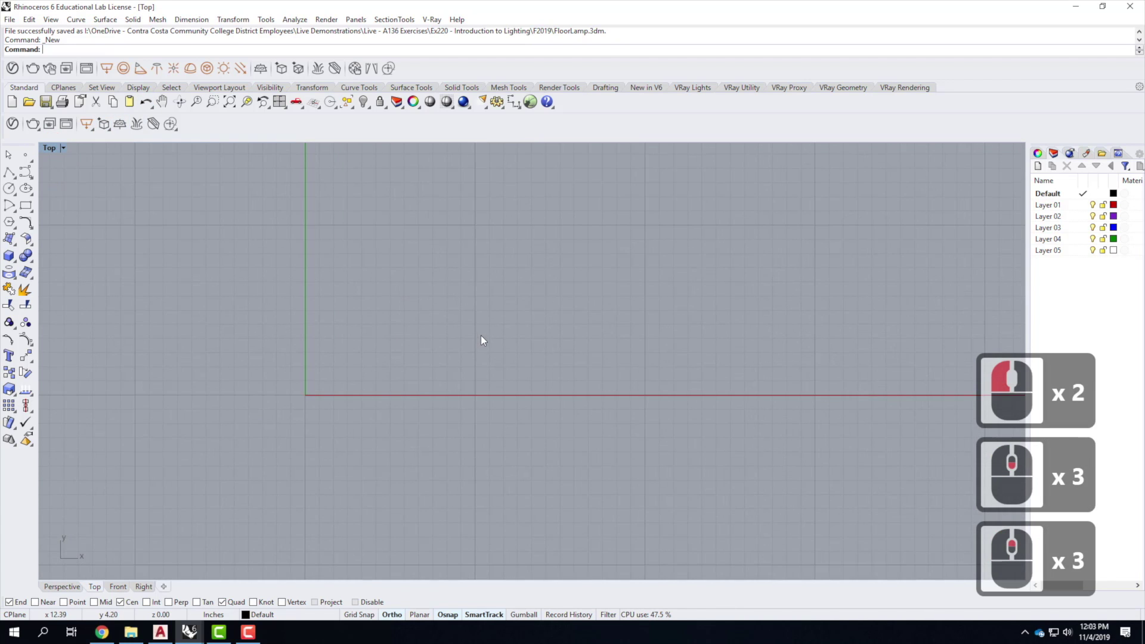
scroll(328, 394, "down", 7)
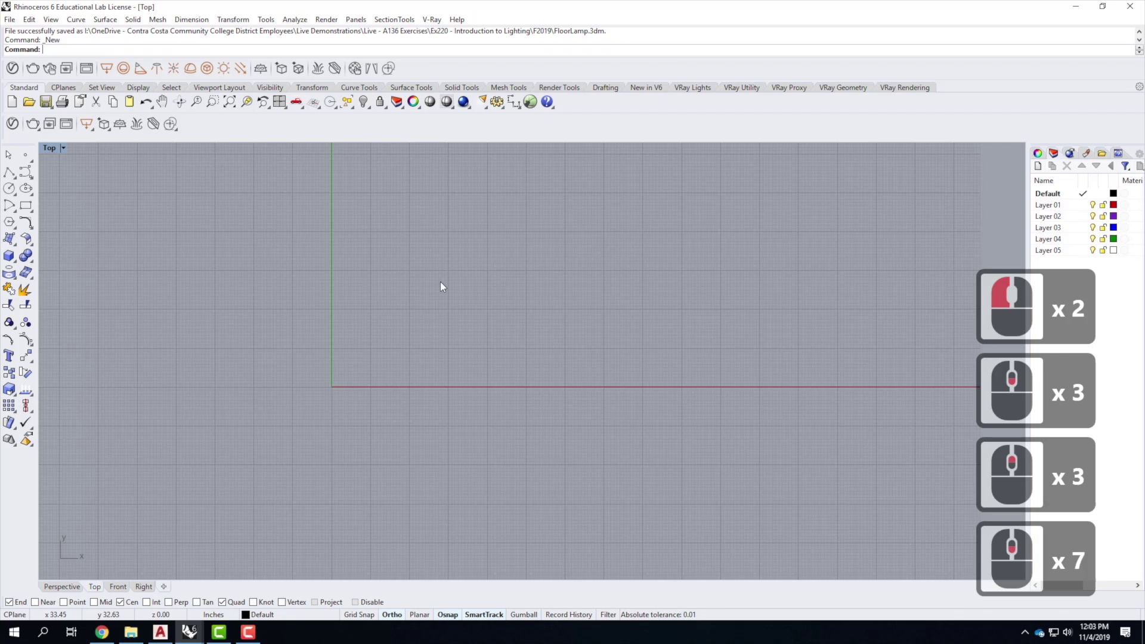
left_click(9, 356)
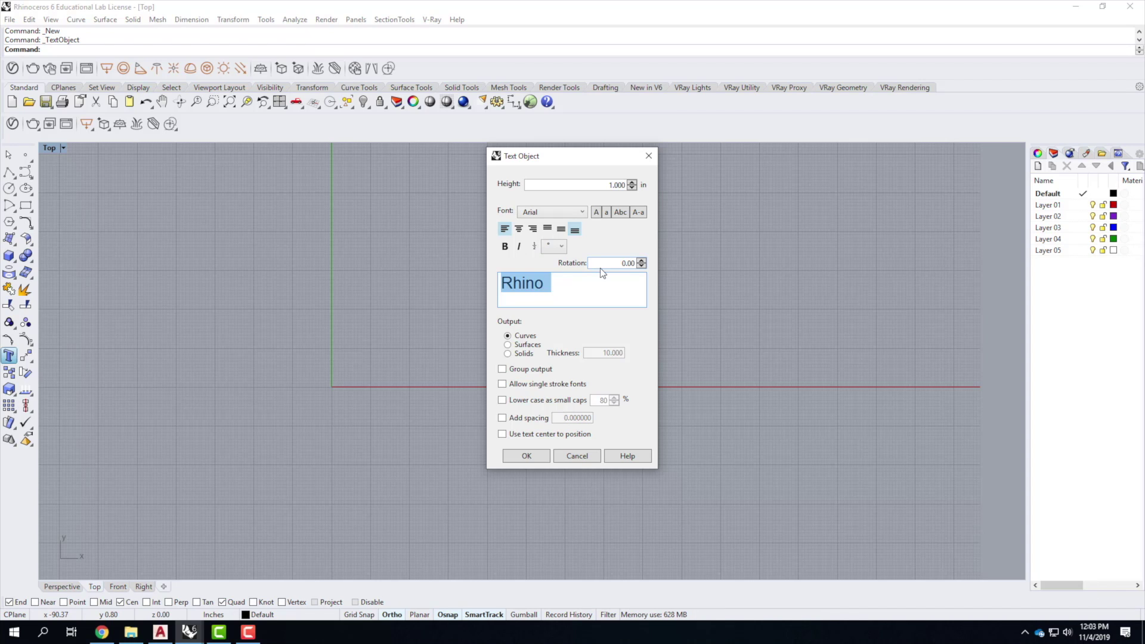
type("135")
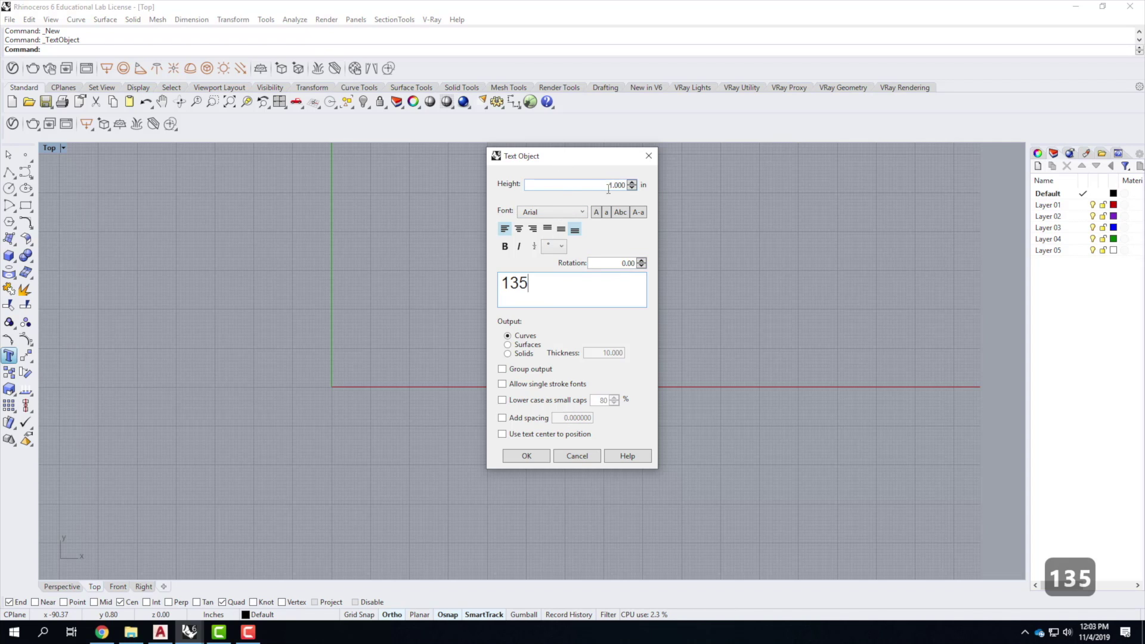
left_click_drag(596, 182, 654, 189)
left_click(831, 187)
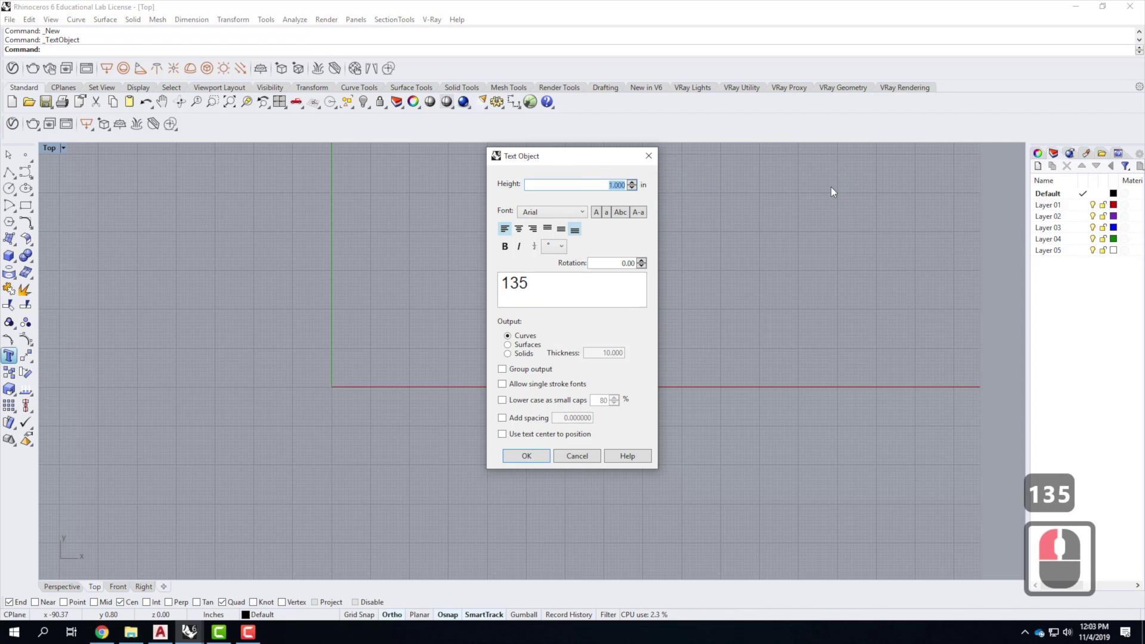
type("12")
key("Return")
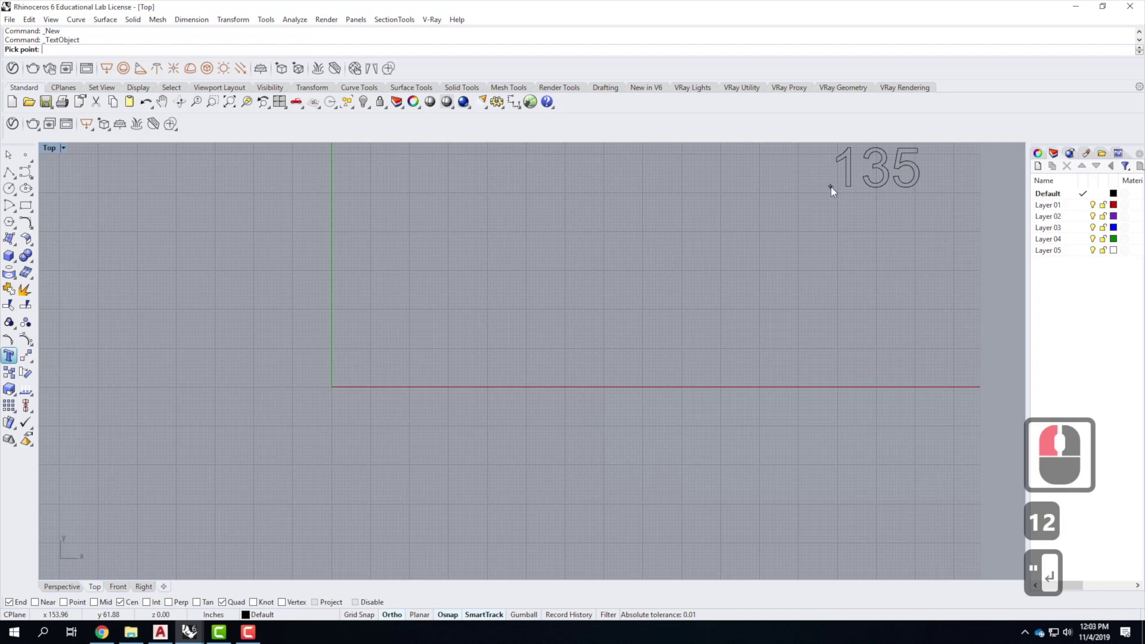
left_click(339, 355)
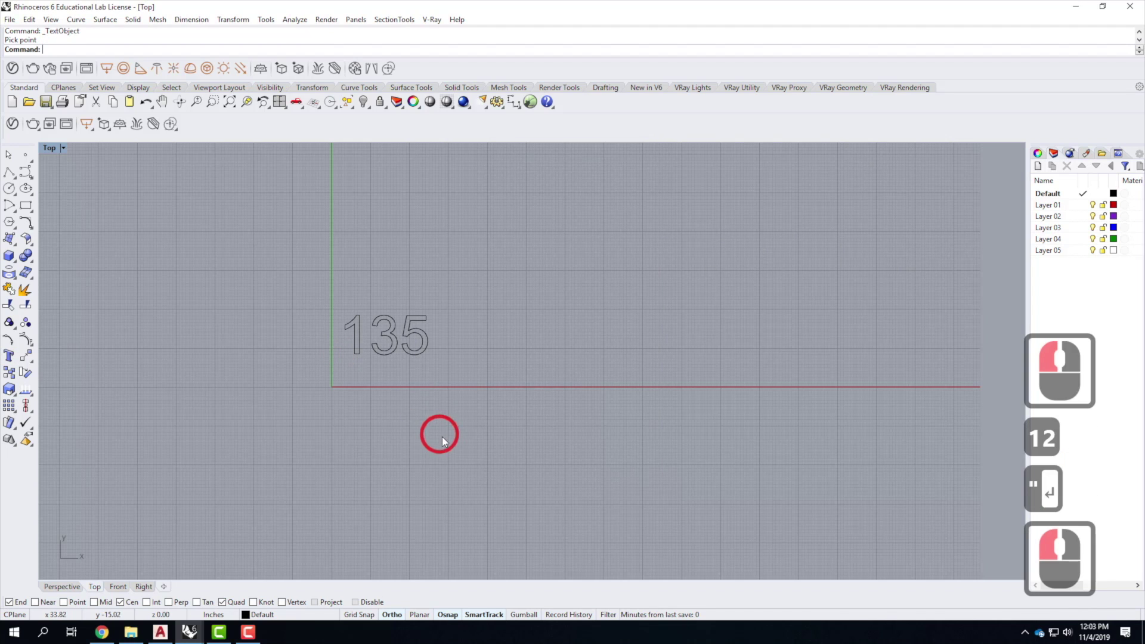
- Fillet both corners at the upper tip of the 3 with a 0.5-inch radius
scroll(379, 334, "up", 6)
scroll(379, 334, "up", 2)
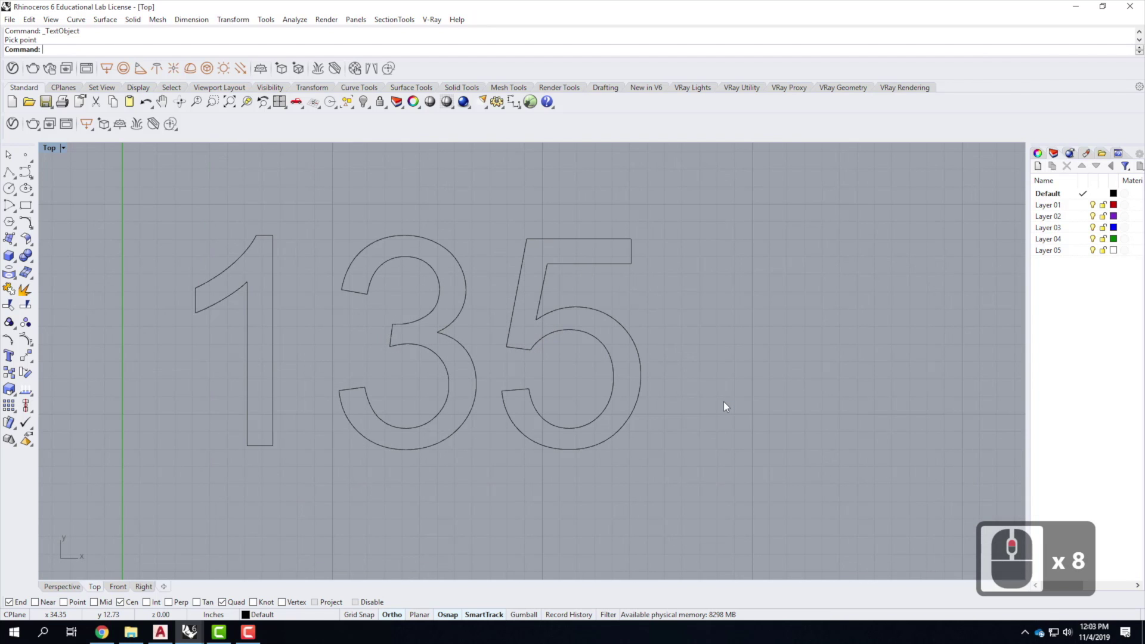
type("fillet")
key("Return")
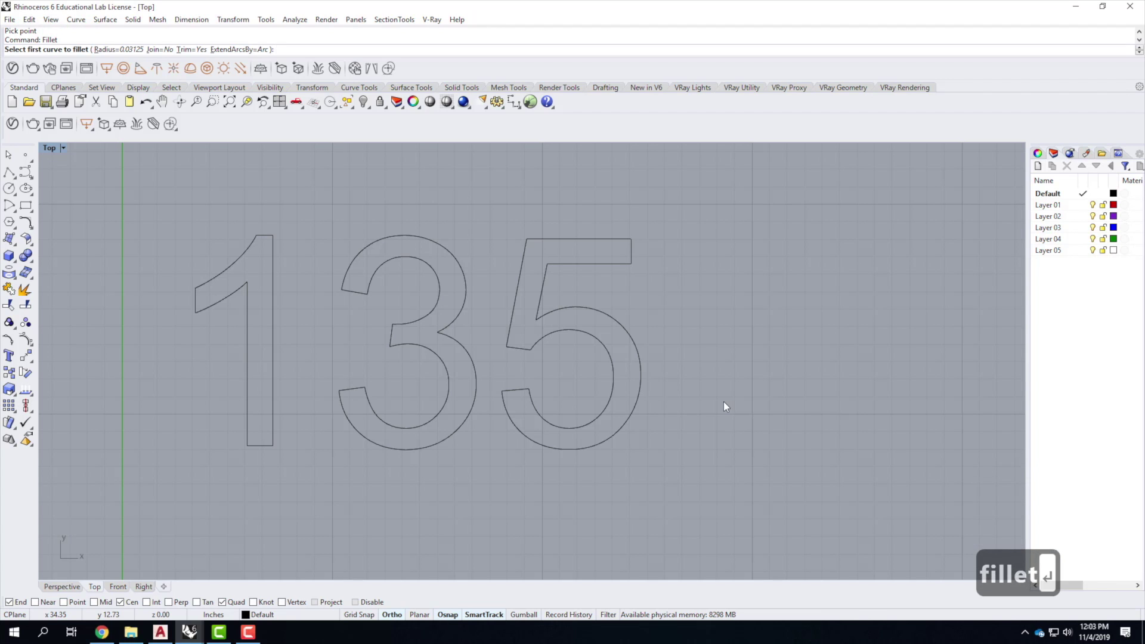
type("r")
key("Return")
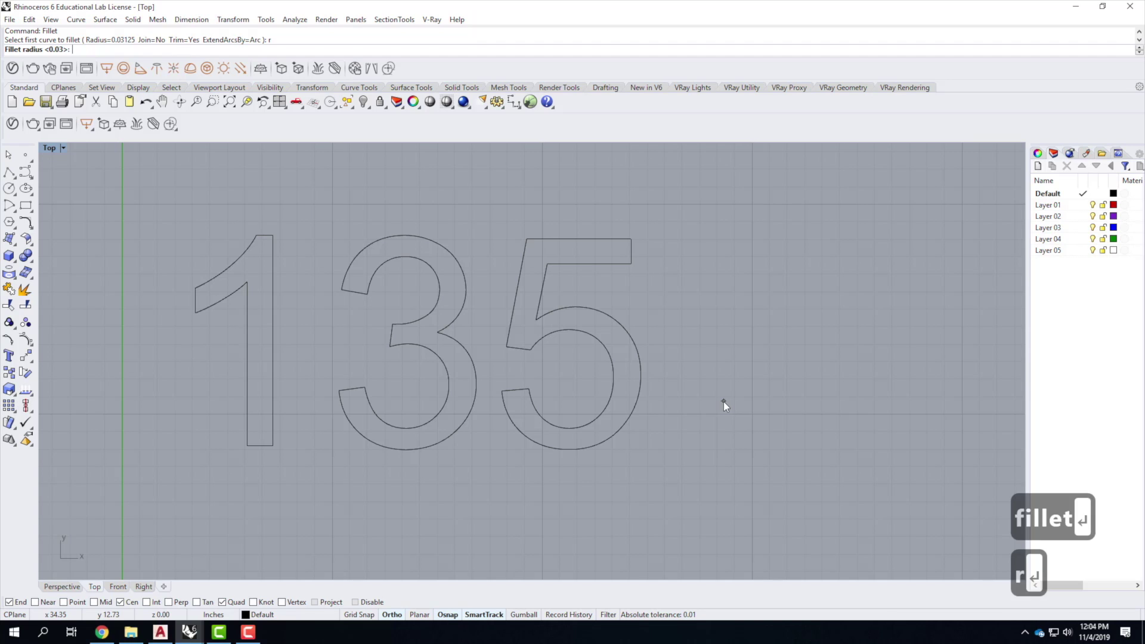
type(".5\"")
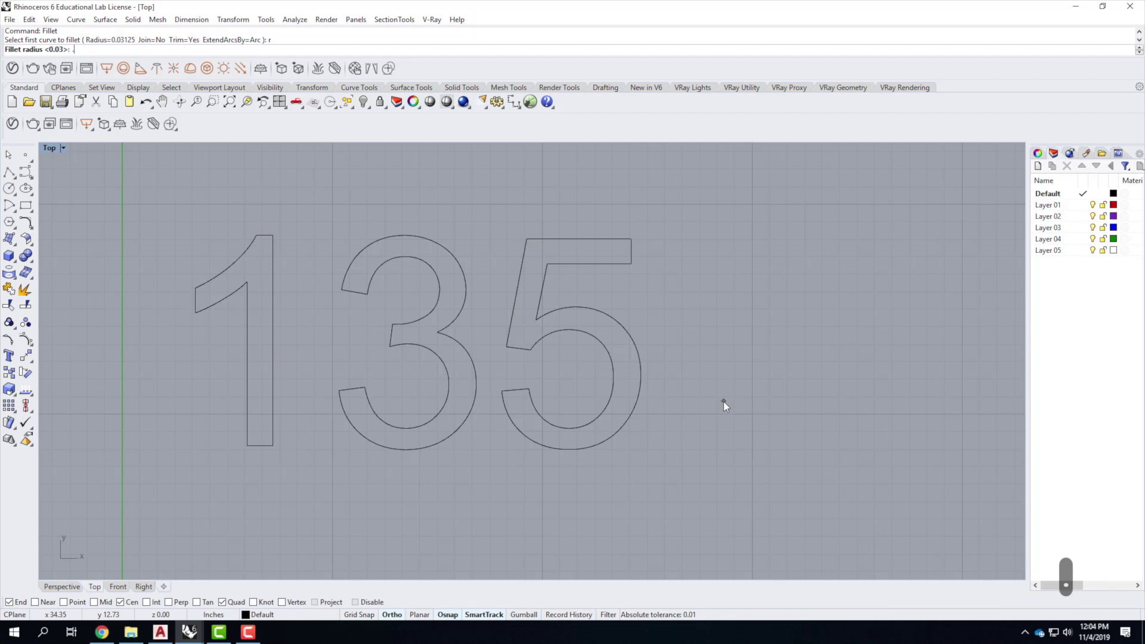
key("Return")
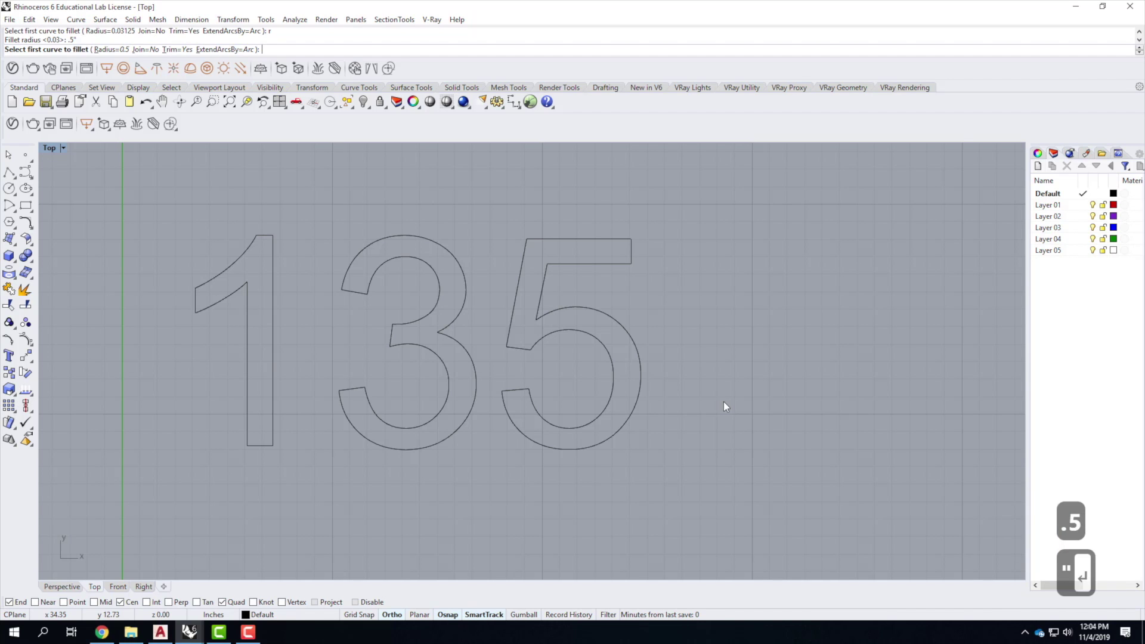
left_click(349, 284)
left_click(357, 292)
right_click(358, 291)
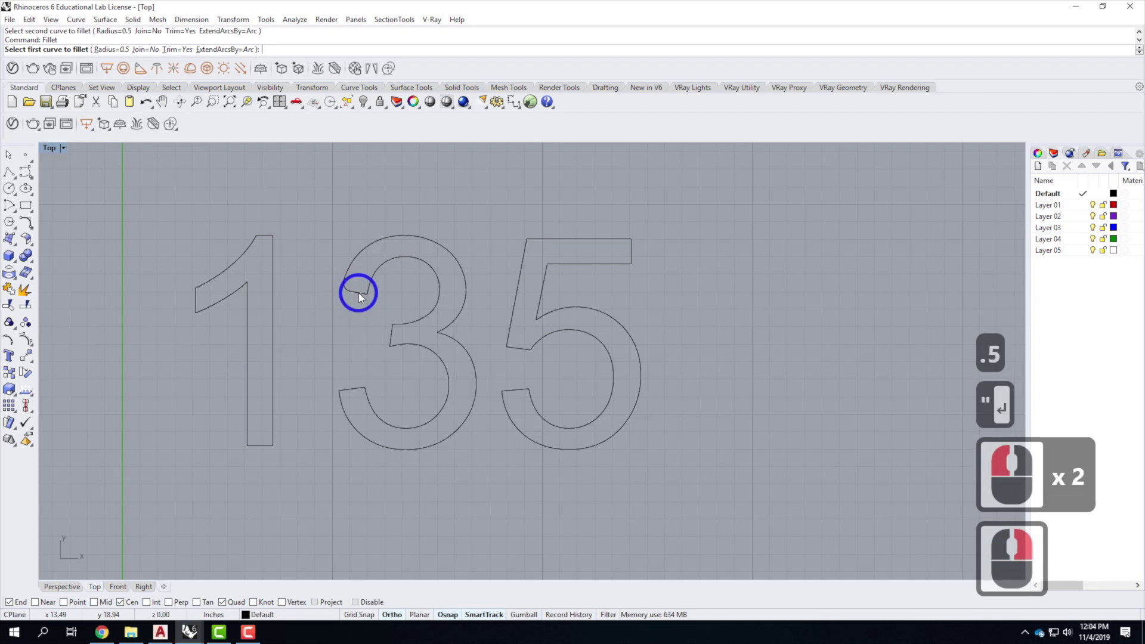
left_click(370, 277)
left_click(402, 314)
- Fillet the two corners of the 3's middle tip and its outer notch with the 0.5-inch radius
right_click(405, 320)
left_click(400, 322)
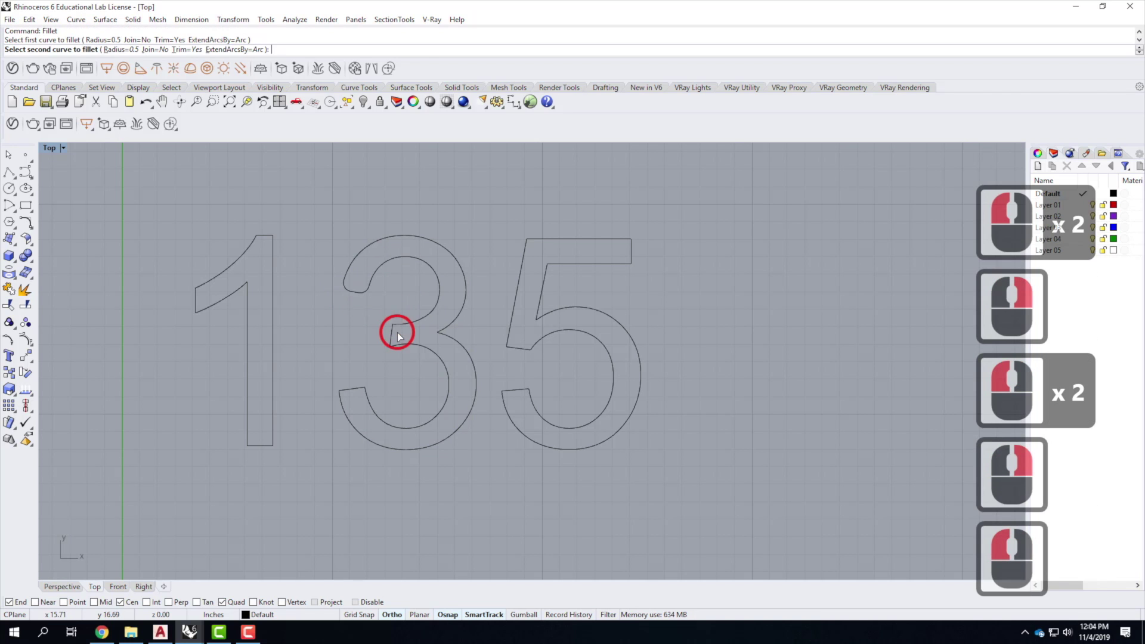
left_click(441, 325)
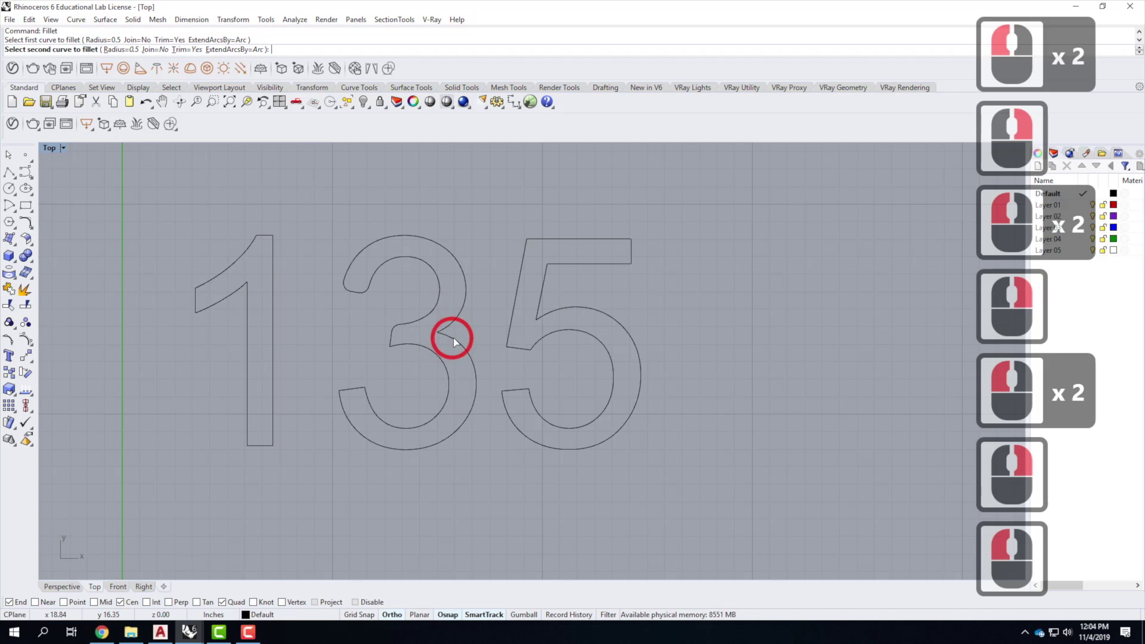
left_click(453, 338)
right_click_drag(401, 332, 398, 334)
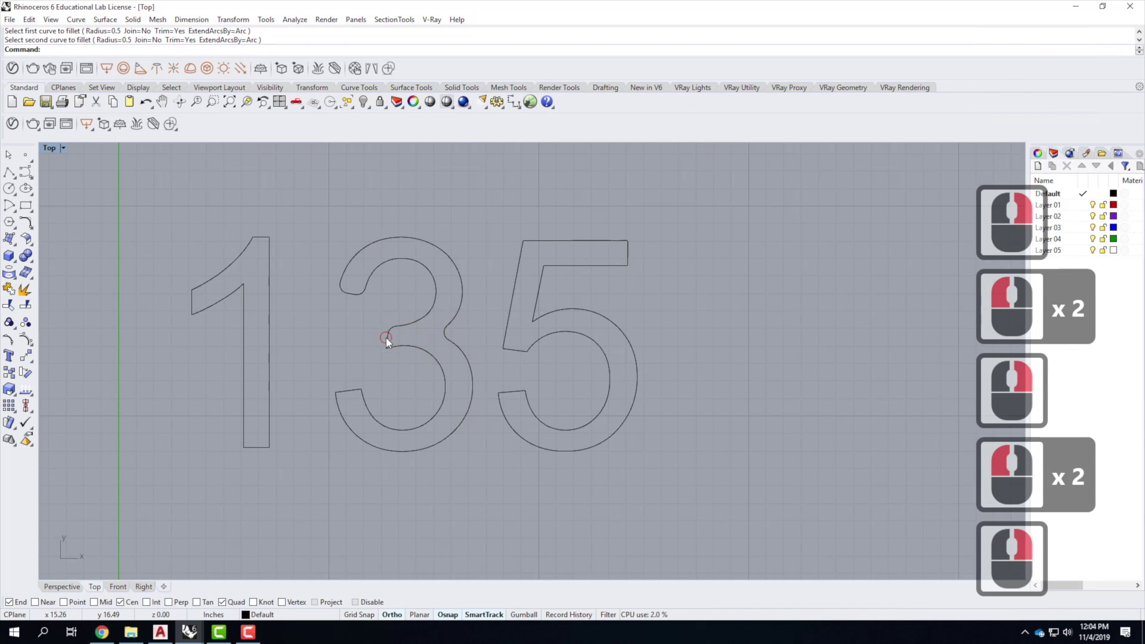
left_click(403, 344)
right_click(387, 340)
left_click(400, 343)
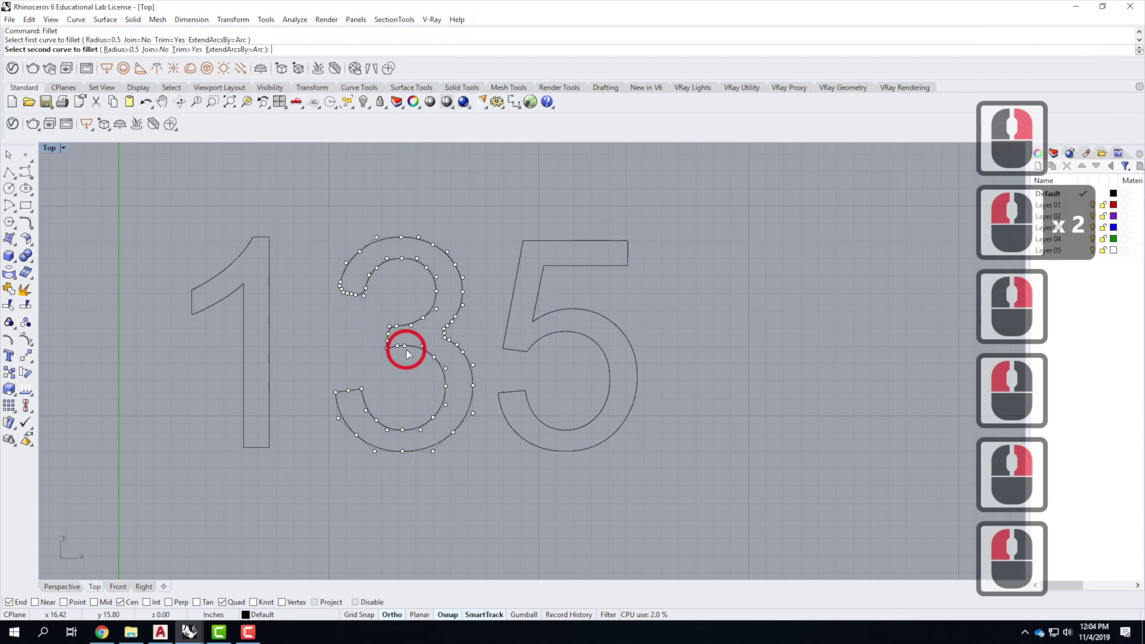
left_click(403, 345)
- Fillet both corners at the lower tip of the 3 with the 0.5-inch radius
right_click_drag(366, 392, 365, 396)
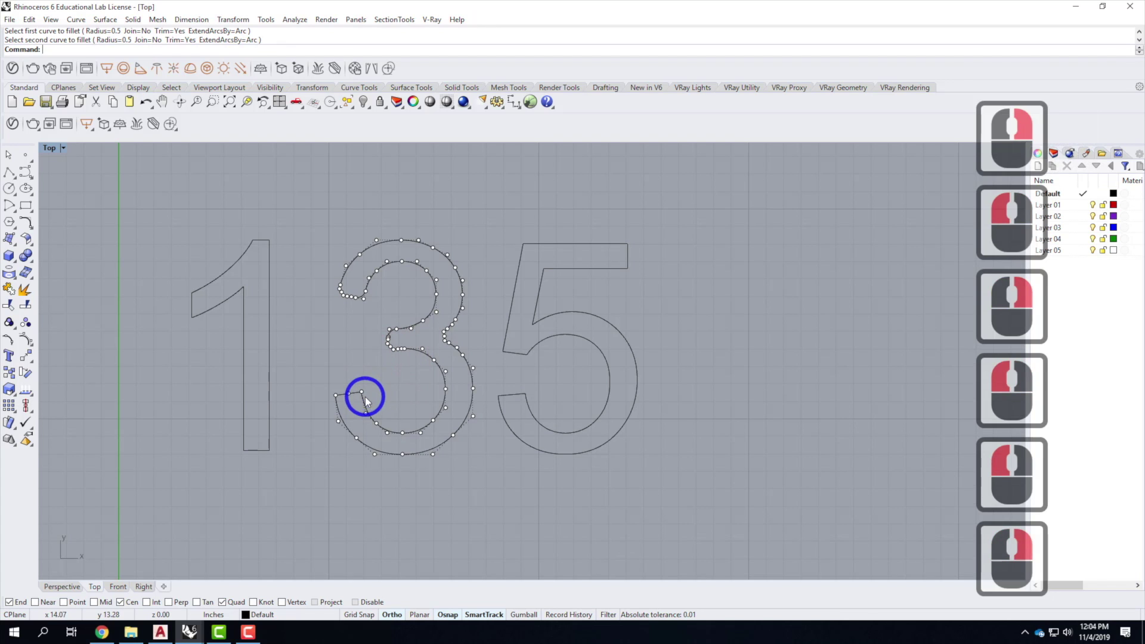
left_click(362, 398)
left_click(352, 392)
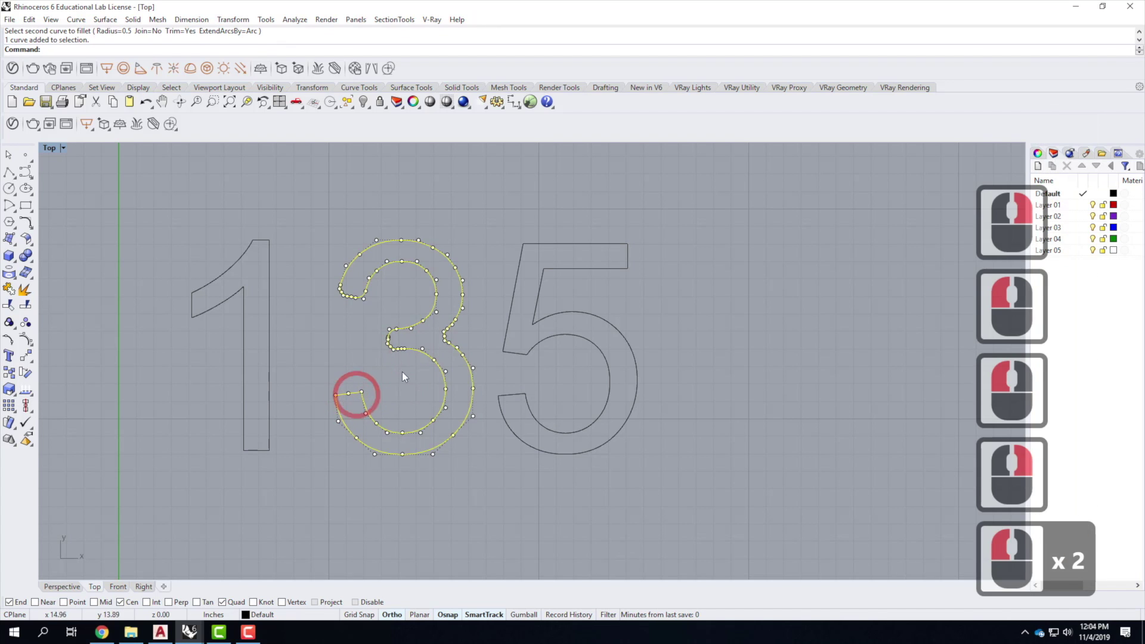
key("Escape")
key("Escape")
key("Escape")
right_click(378, 393)
left_click(352, 399)
left_click(346, 410)
right_click(347, 401)
left_click(340, 409)
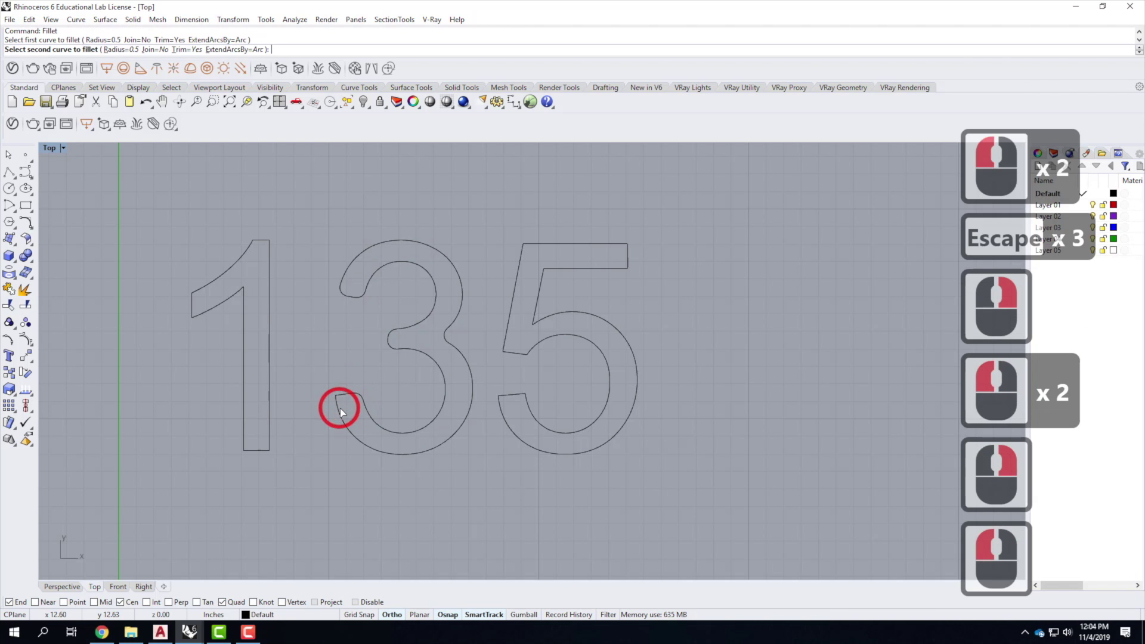
left_click(341, 409)
- Fillet the two top corners of the 5 with the 0.5-inch radius
right_click(506, 262)
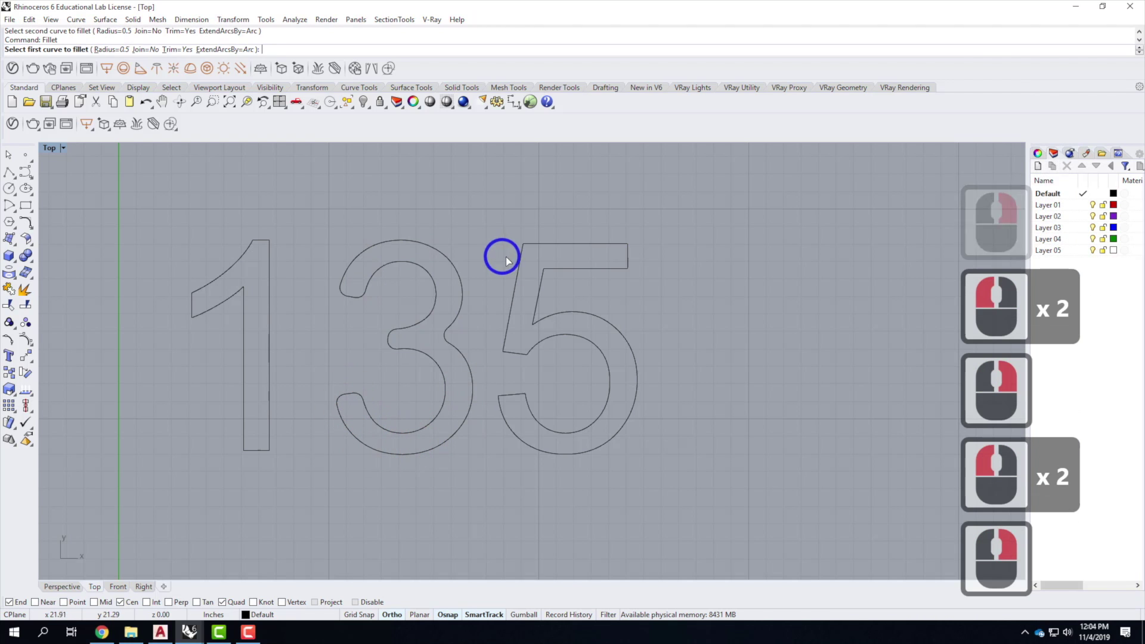
left_click(521, 257)
left_click(544, 243)
right_click(595, 248)
left_click(599, 247)
left_click(620, 252)
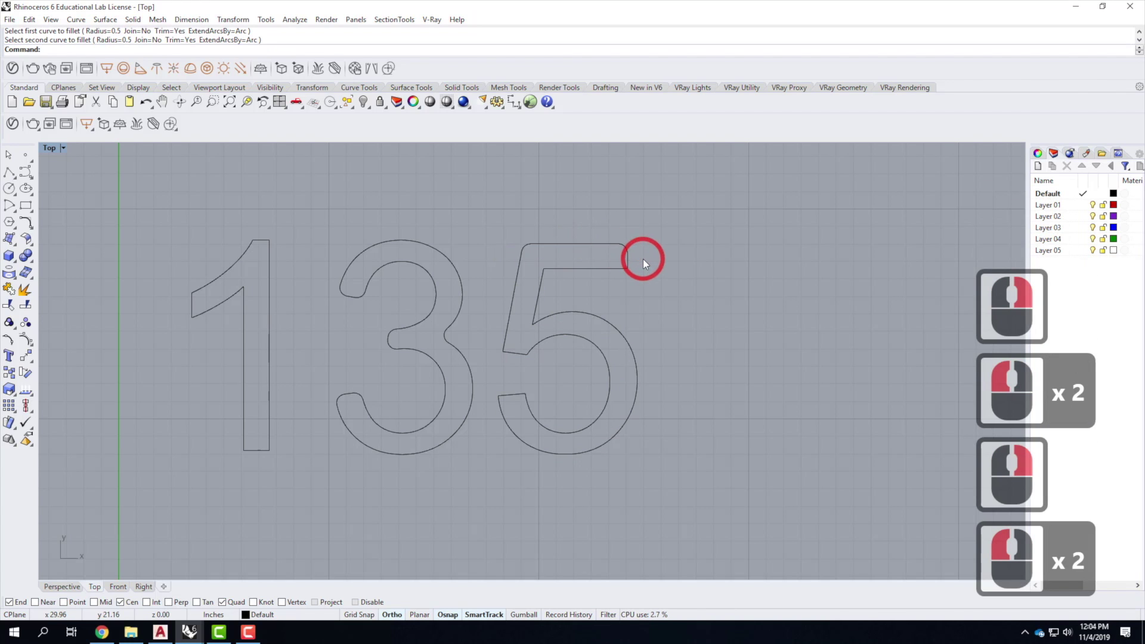
- Delete the 5 and the 1, keeping only the filleted 3
left_click_drag(663, 220, 495, 495)
key("Delete")
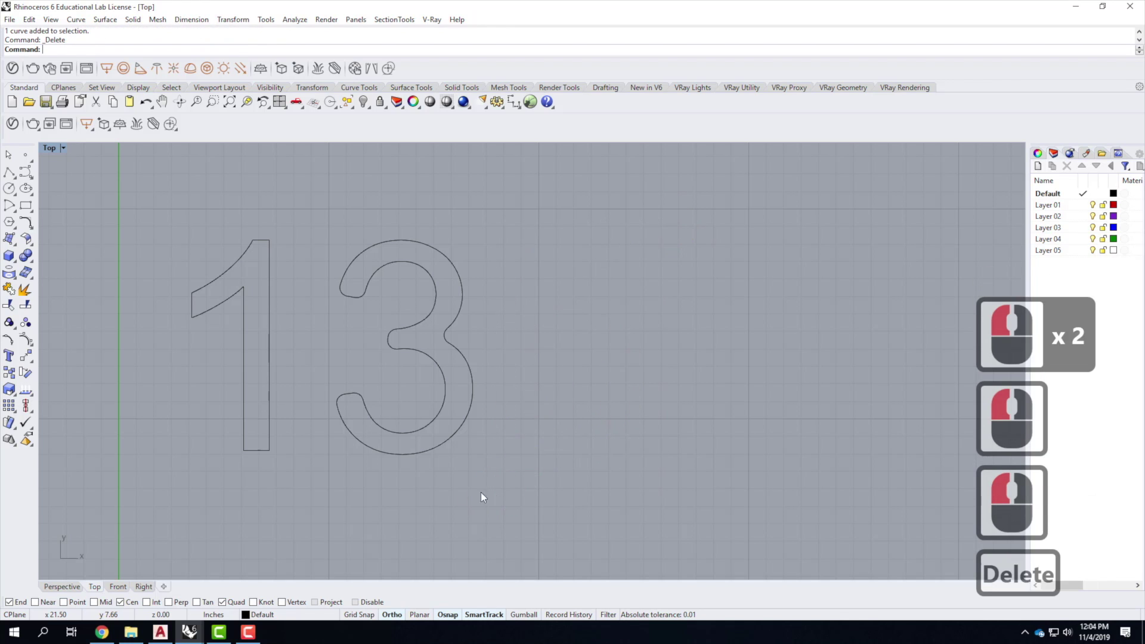
left_click_drag(339, 486, 199, 165)
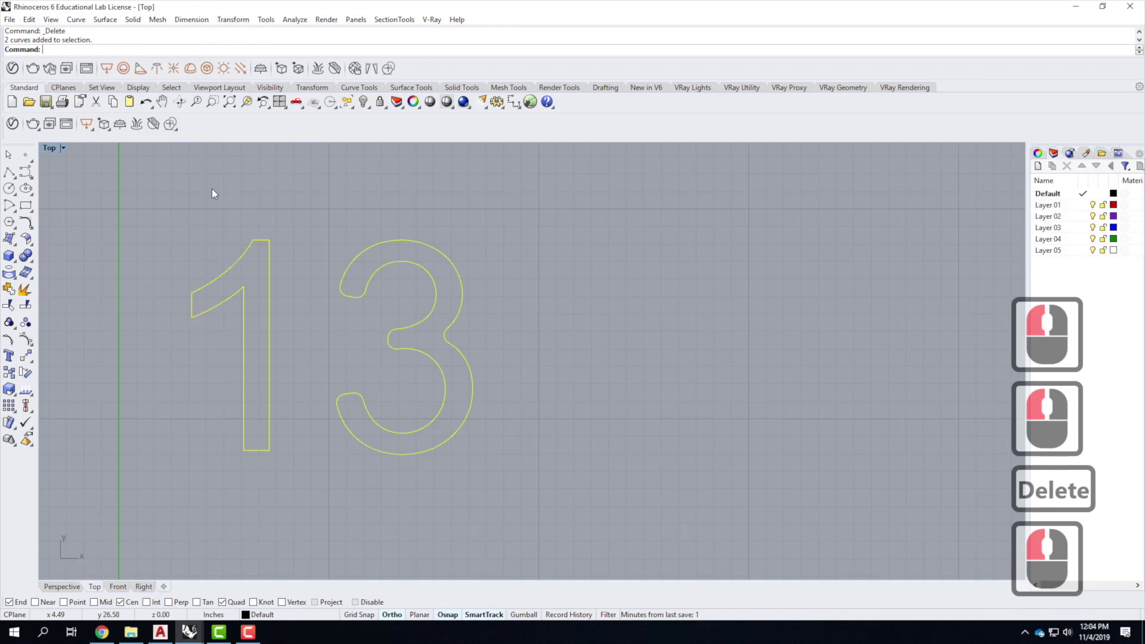
key("Escape")
left_click_drag(179, 212, 291, 513)
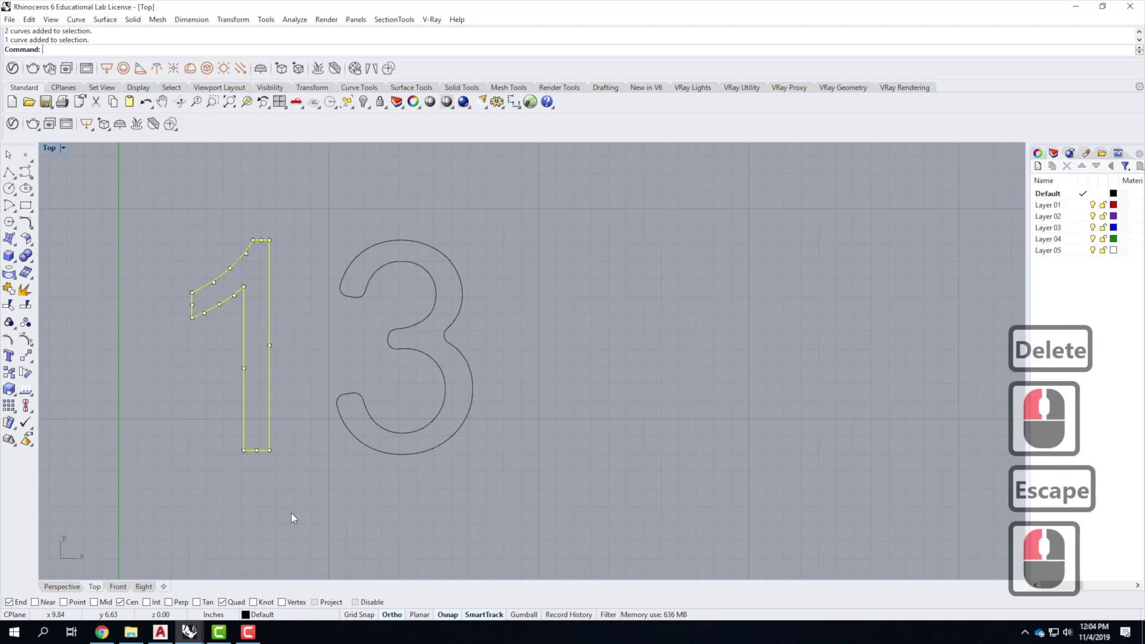
key("Delete")
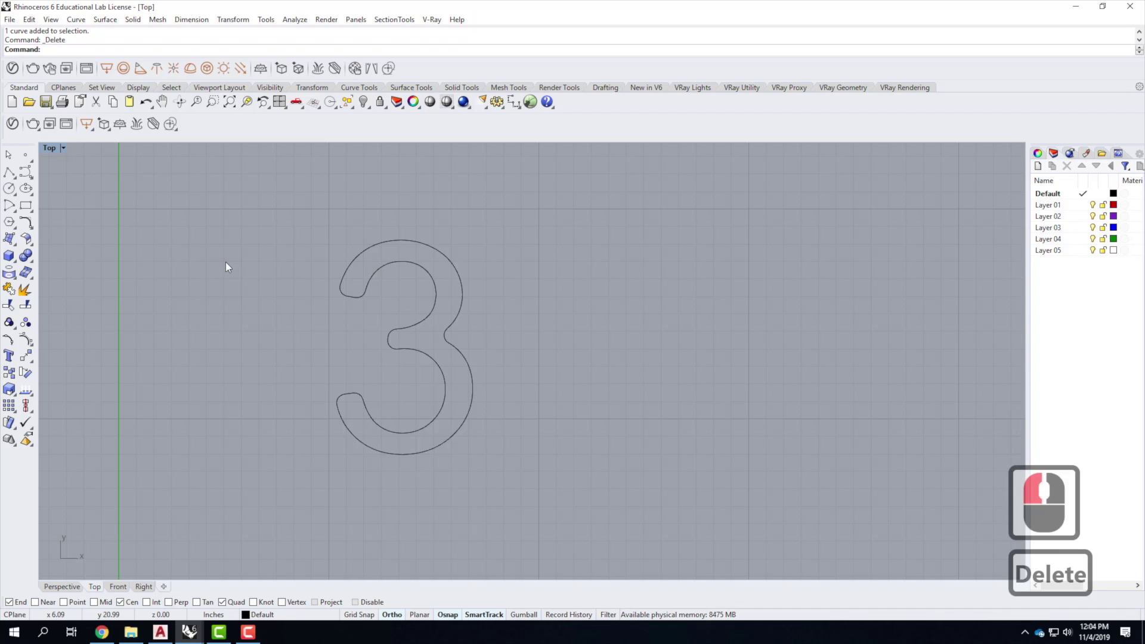
- Enable midpoint snapping and draw a 3/8-inch diameter circle centred on the short straight edge at the 3's upper tip
left_click(9, 188)
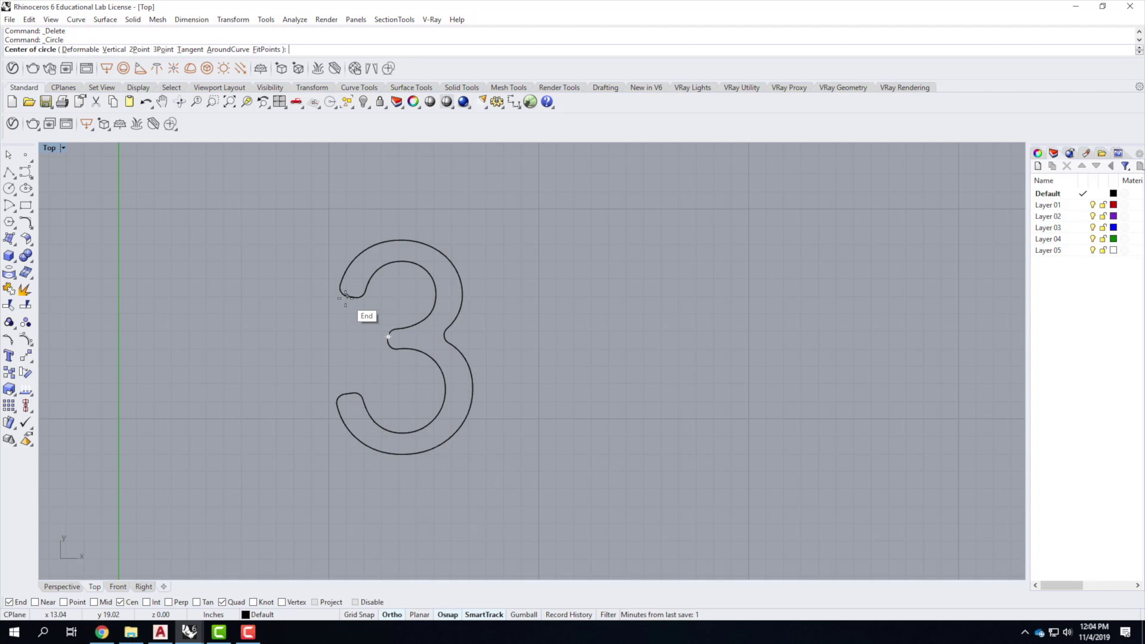
scroll(358, 297, "up", 5)
scroll(343, 293, "up", 5)
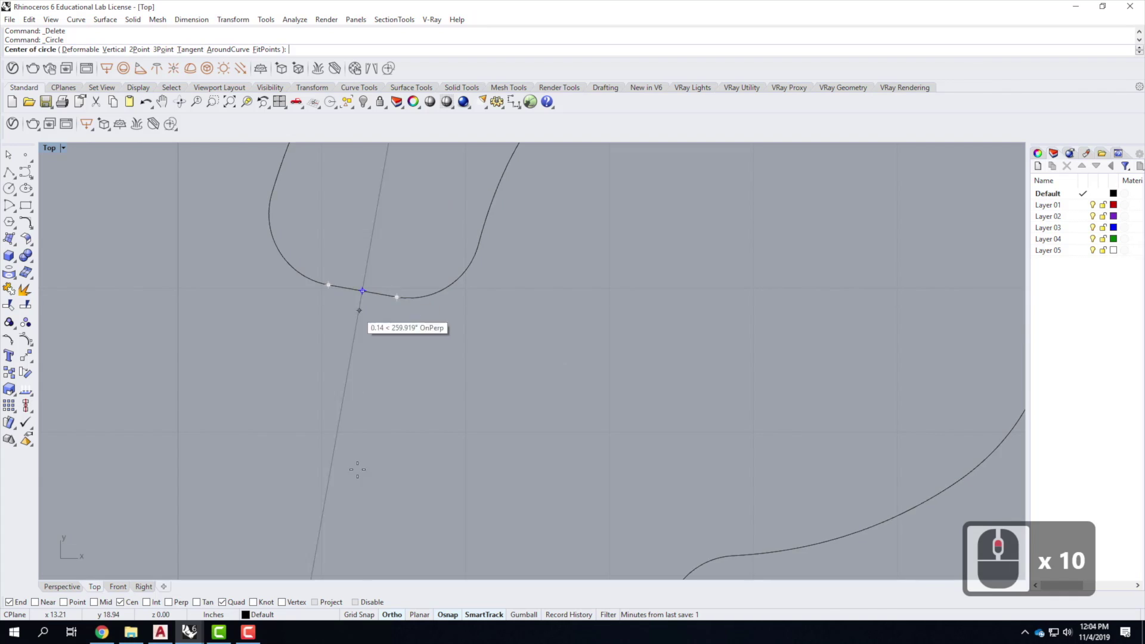
left_click(101, 602)
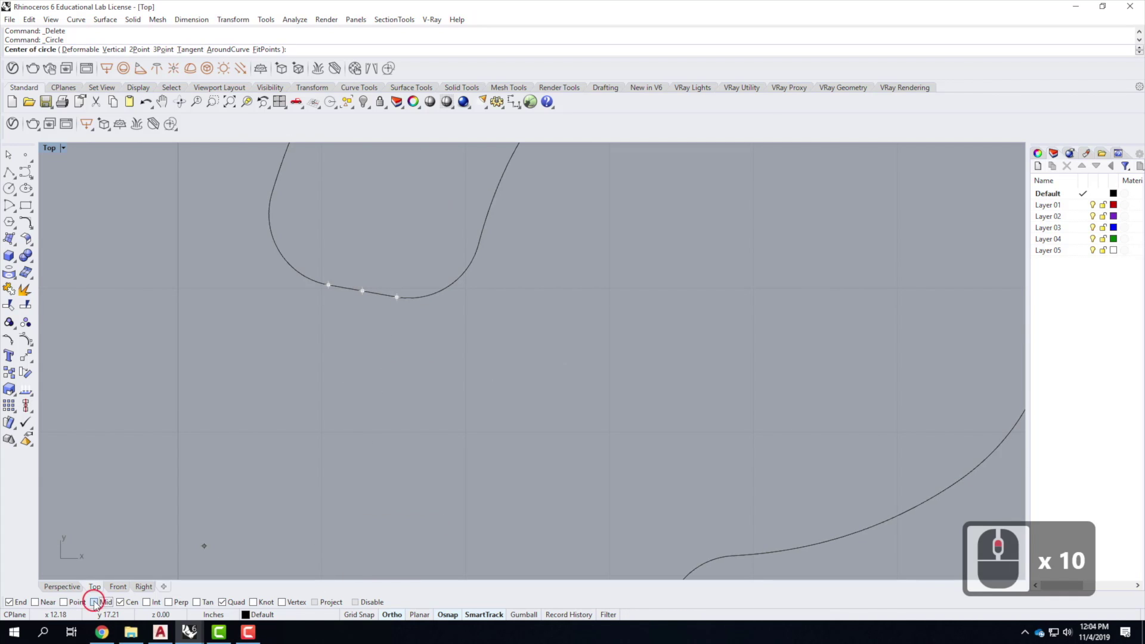
left_click(360, 269)
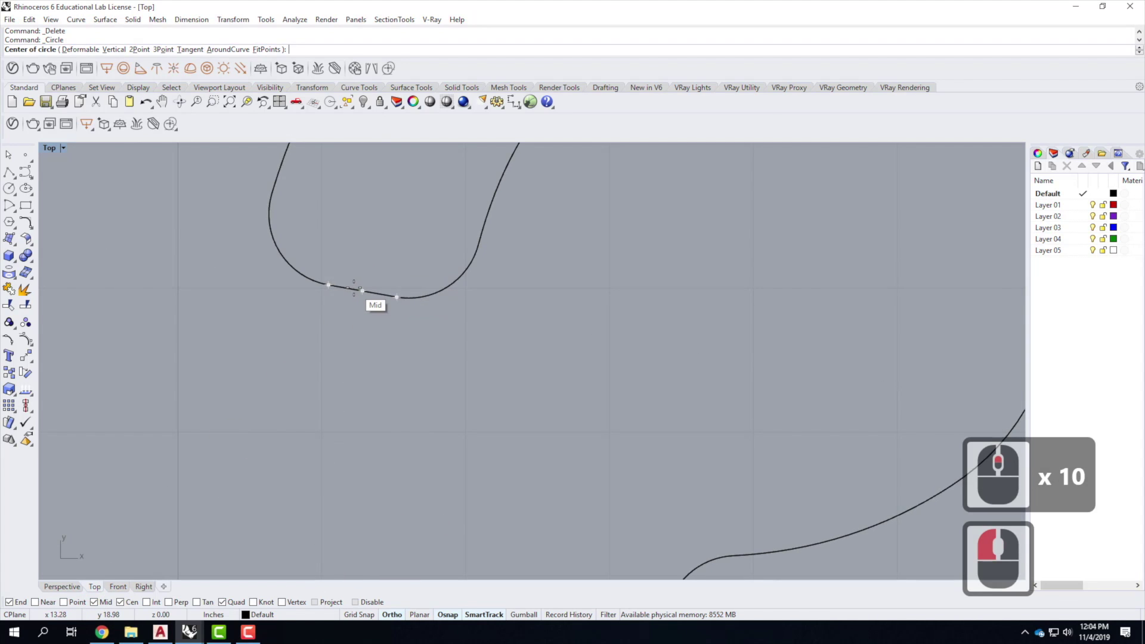
left_click(362, 290)
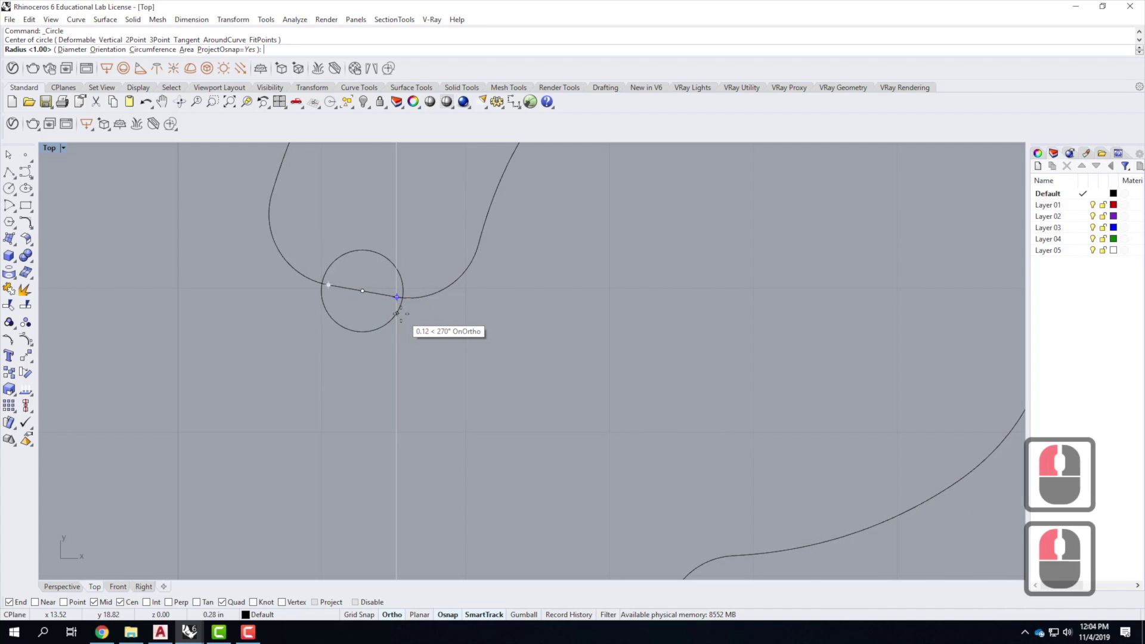
type("d")
key("Return")
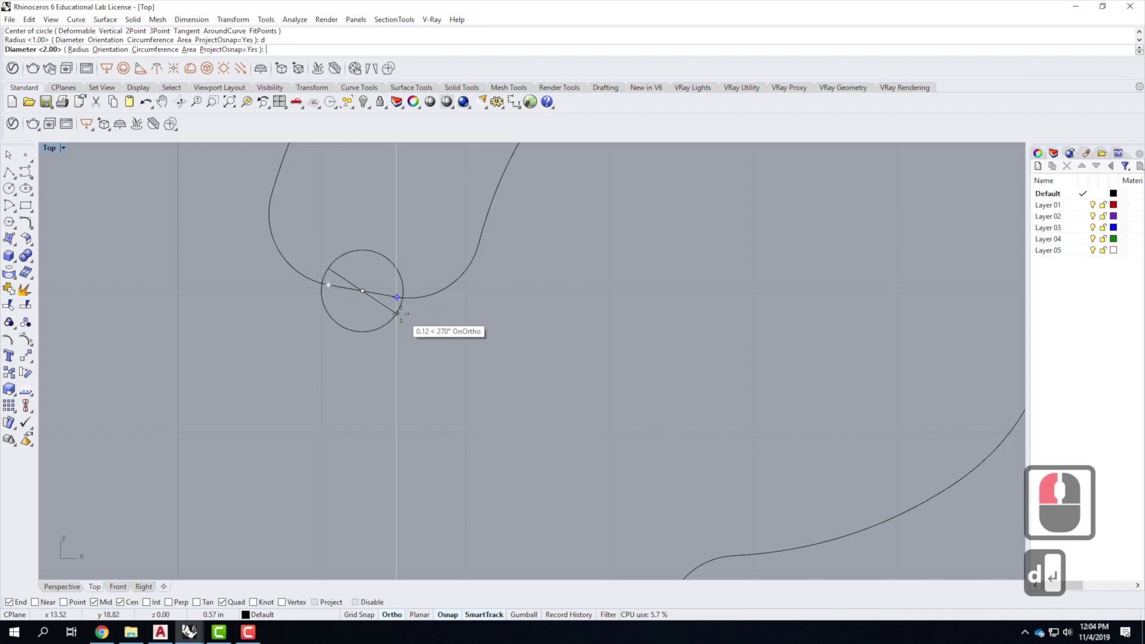
type("3/8\"")
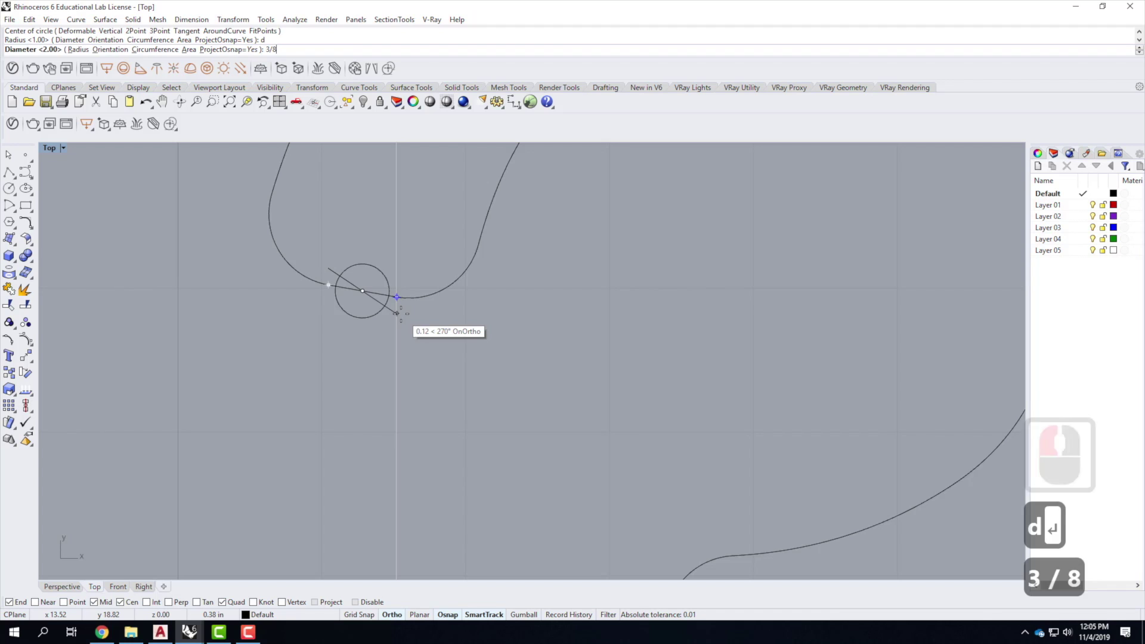
key("Return")
- Rotate the 3/8-inch circle 90 degrees upright with Rotate3D about a Y-direction axis through its centre
left_click(373, 309)
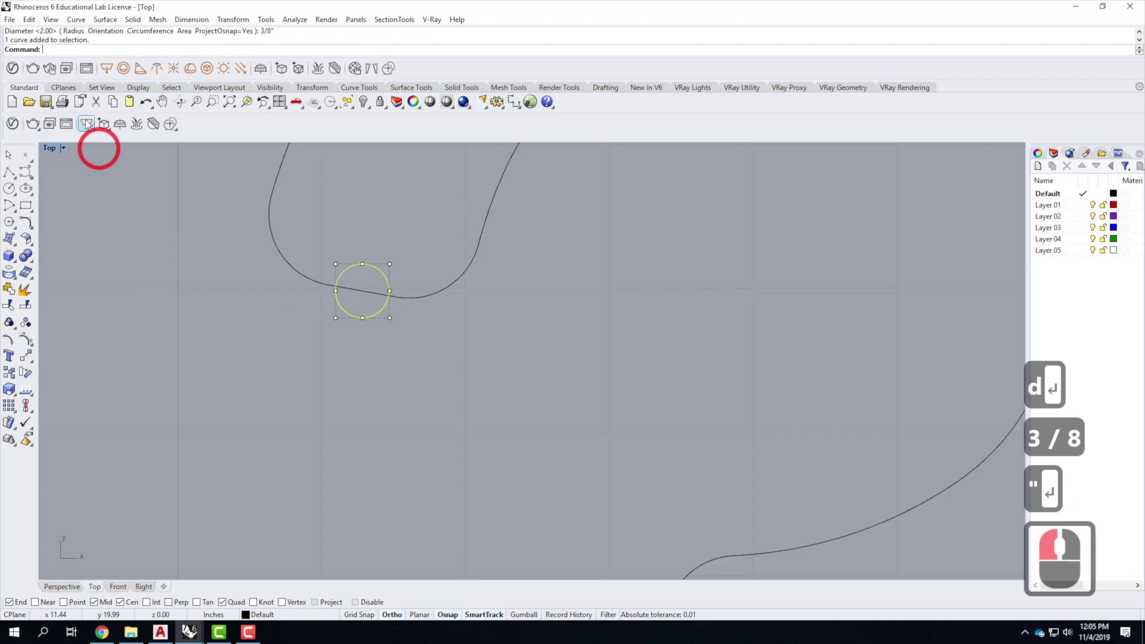
double_click(50, 148)
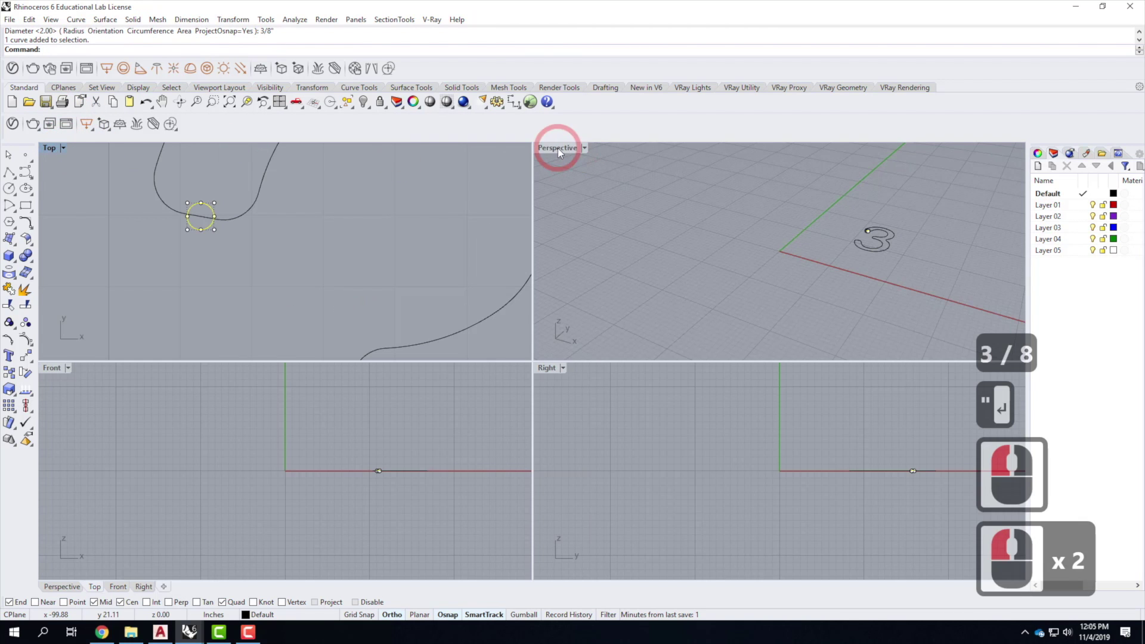
double_click(556, 148)
scroll(710, 329, "up", 11)
right_click_drag(749, 297, 455, 411)
scroll(465, 415, "down", 6)
scroll(635, 284, "up", 11)
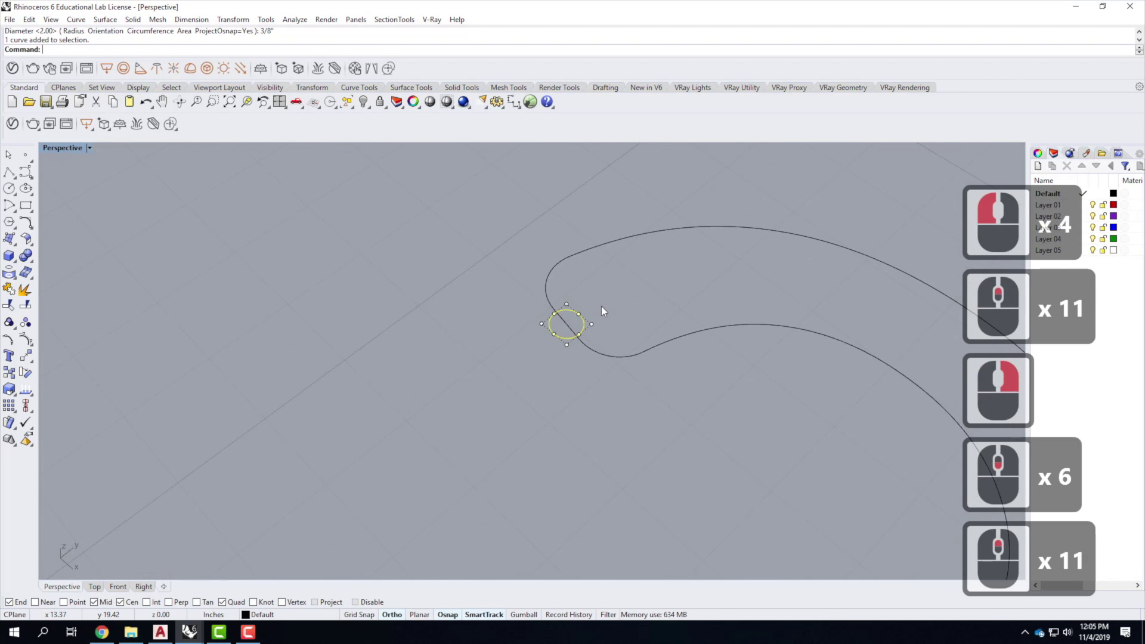
type("rotate3d")
key("Return")
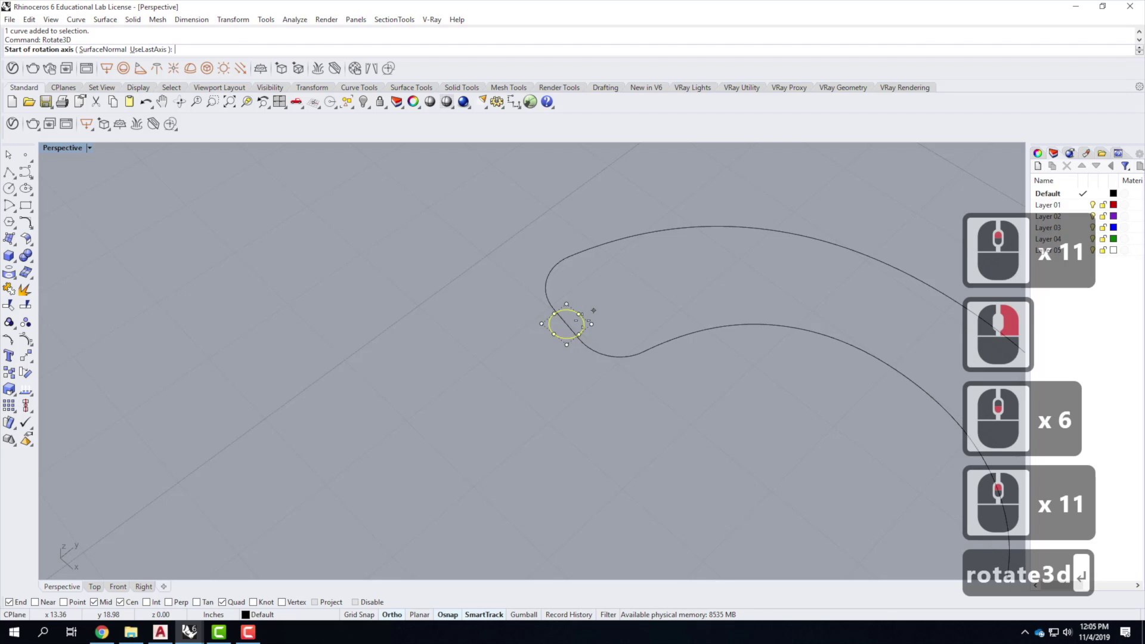
left_click(570, 322)
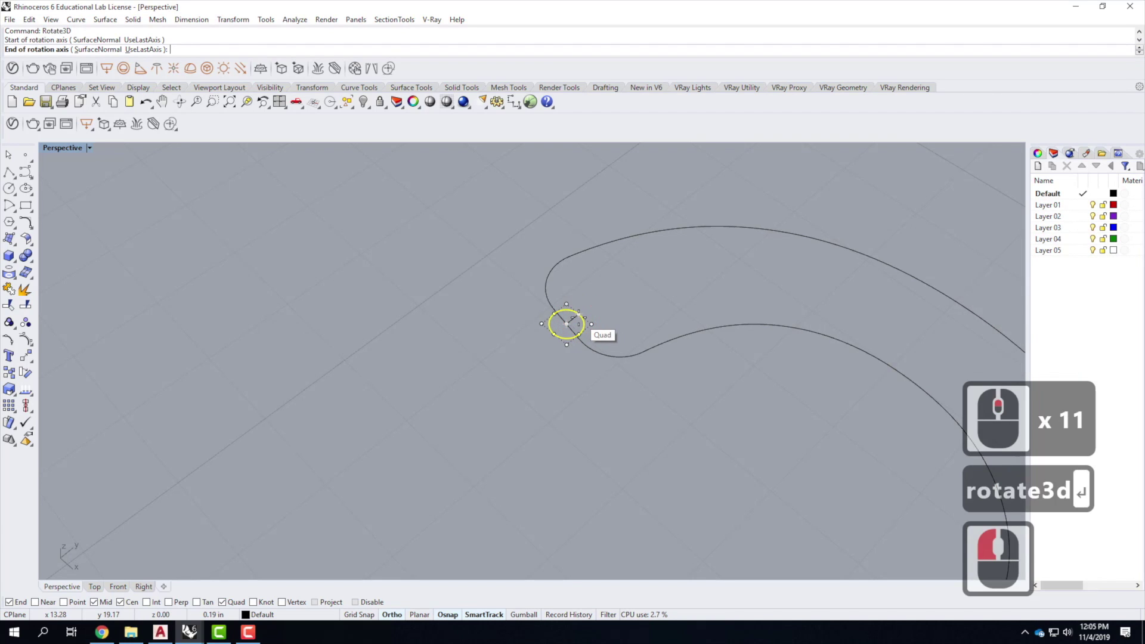
left_click(526, 289)
left_click(522, 286)
left_click(589, 263)
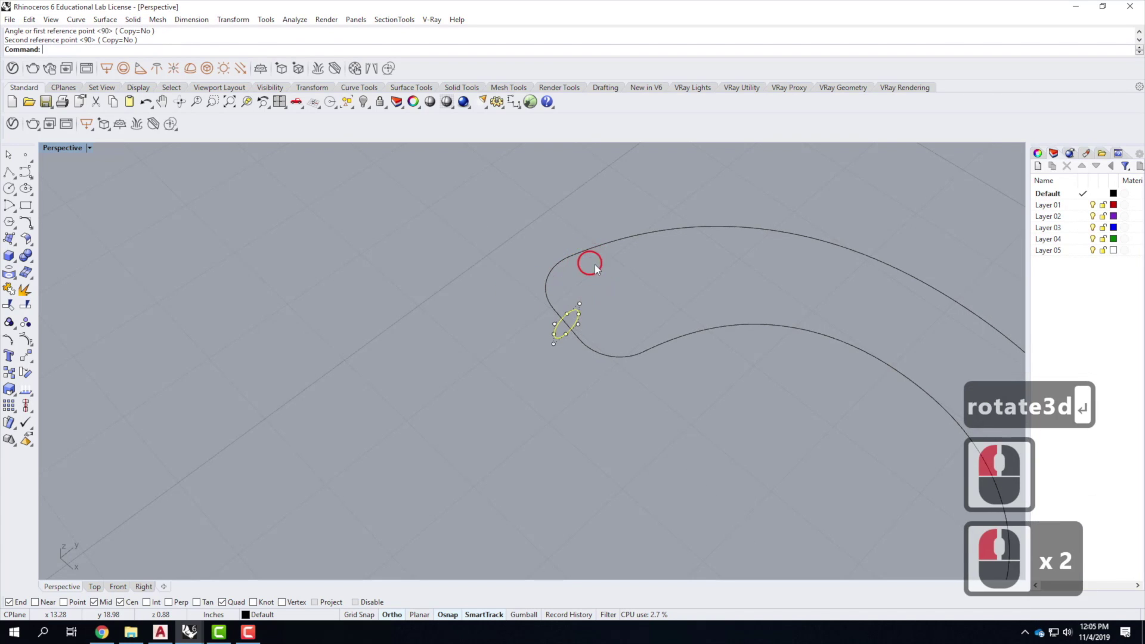
right_click_drag(560, 415, 640, 419)
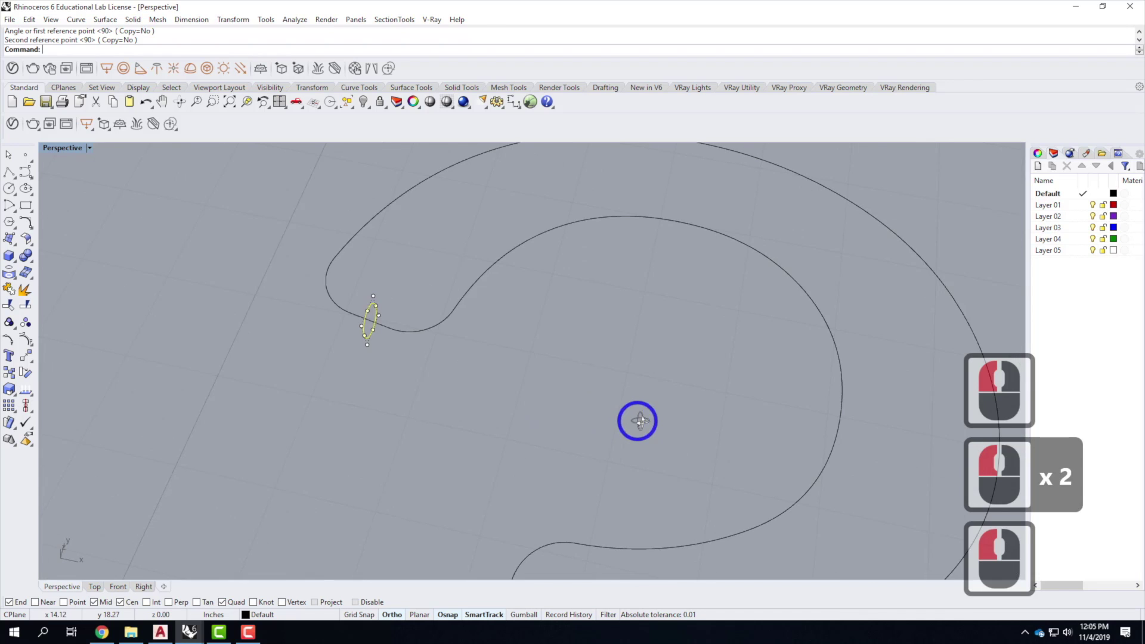
- With Ortho off, rotate the circle in plan about its centre until it is perpendicular to the short edge at the 3's tip
double_click(82, 148)
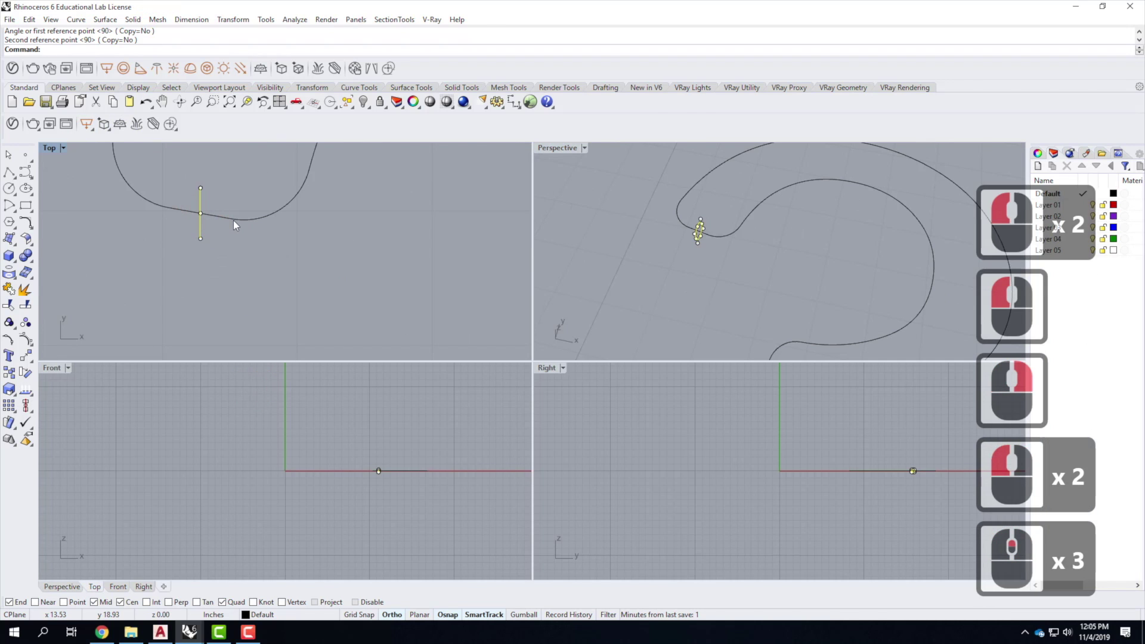
type("rotate")
key("Return")
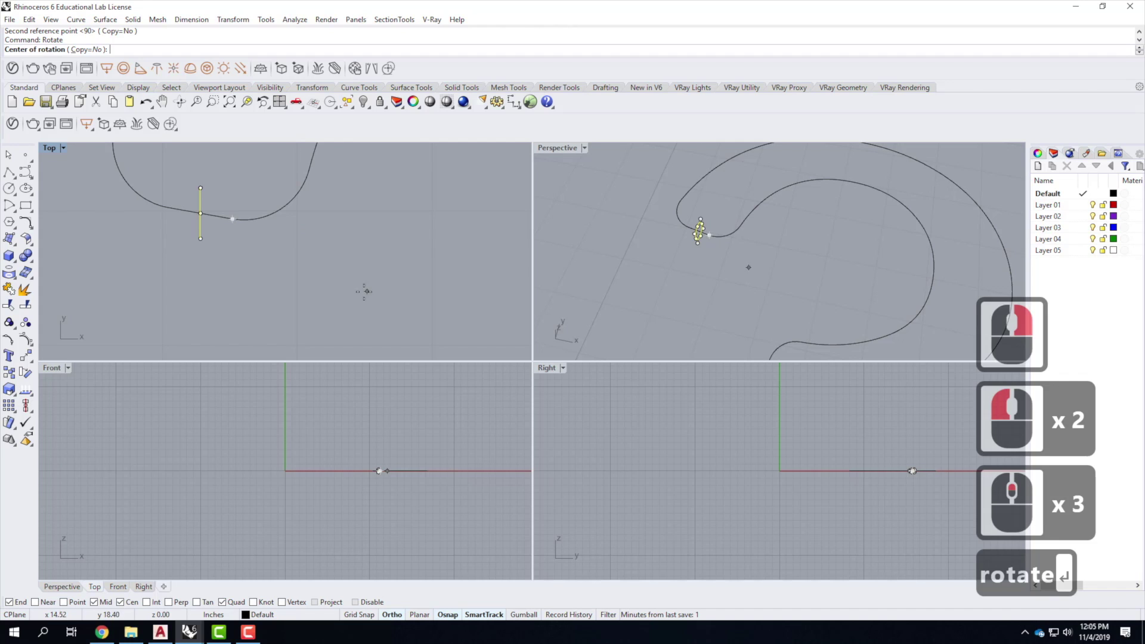
left_click(200, 215)
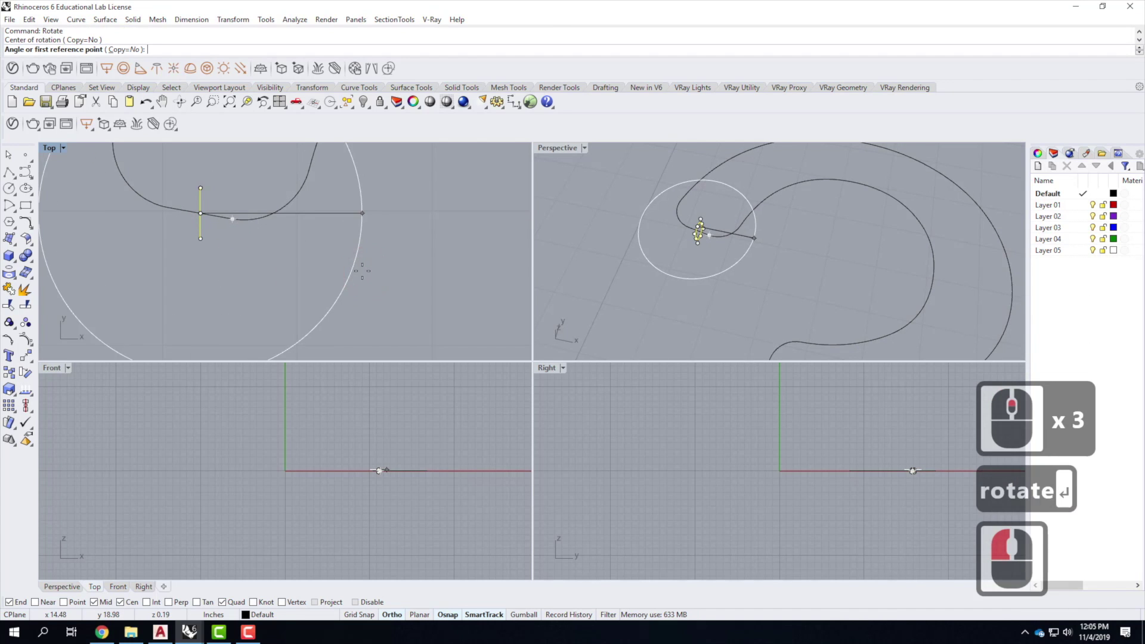
left_click(362, 270)
left_click(388, 613)
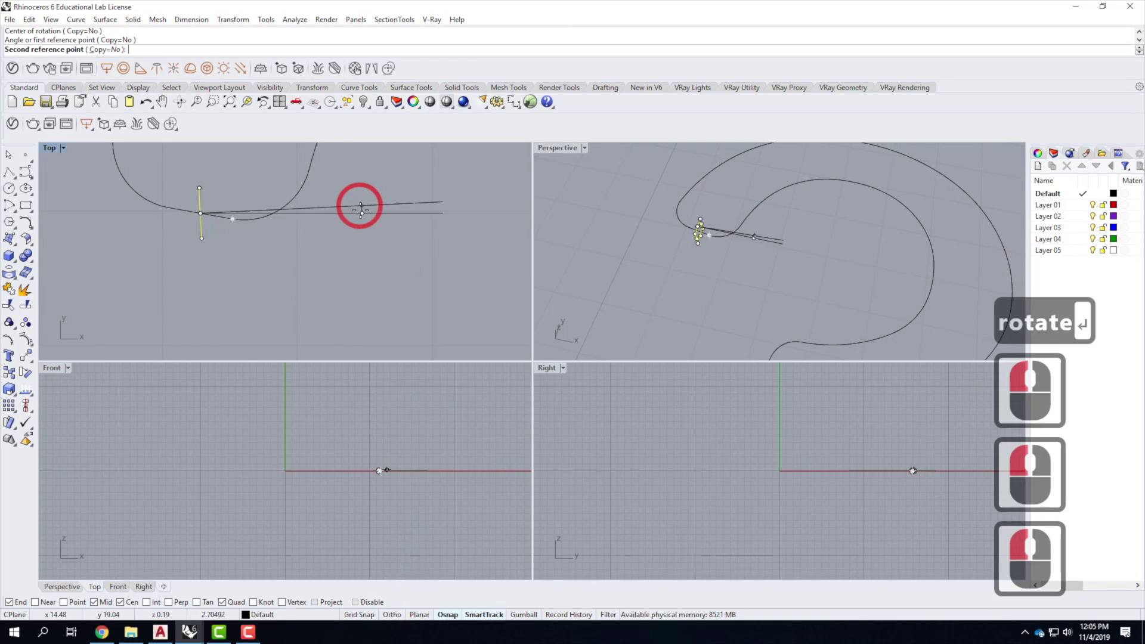
left_click(367, 250)
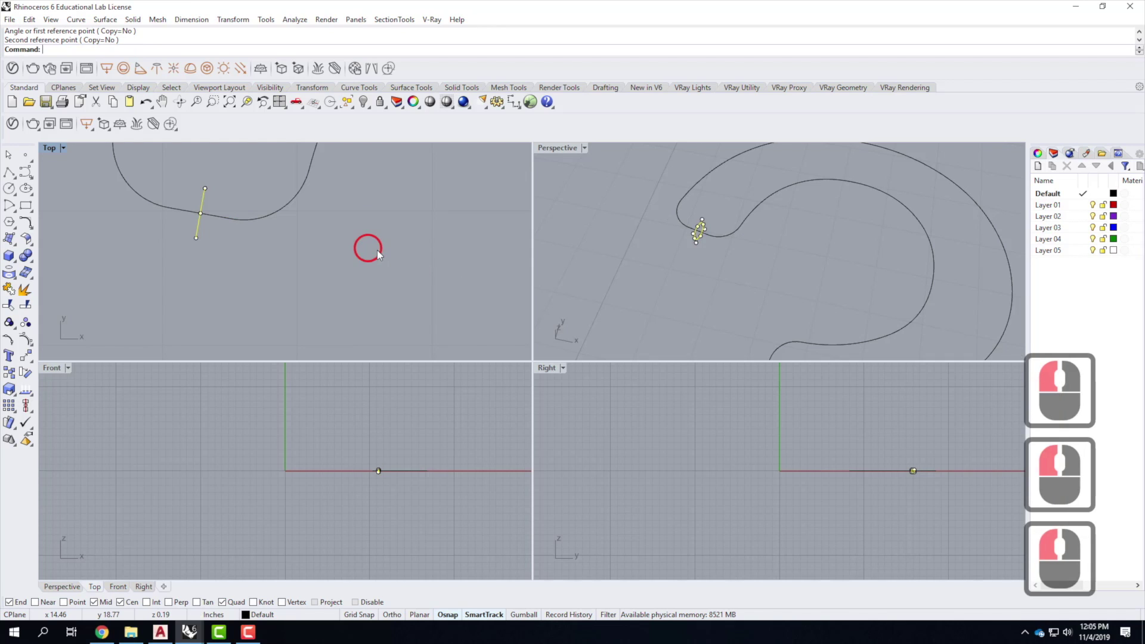
key("Escape")
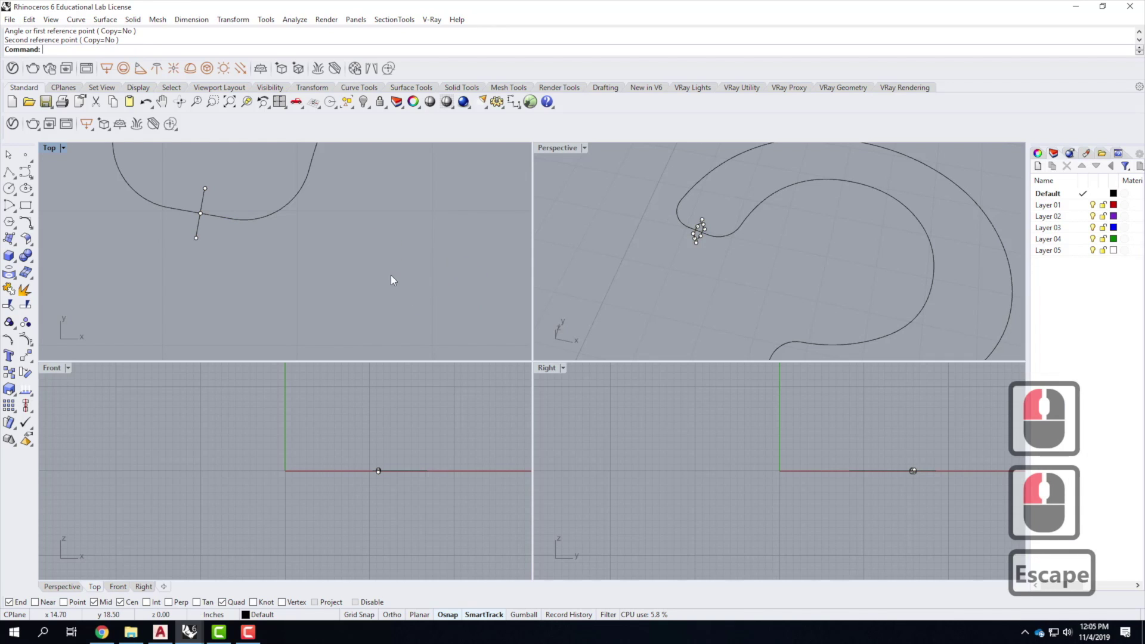
key("Escape")
key("Escape")
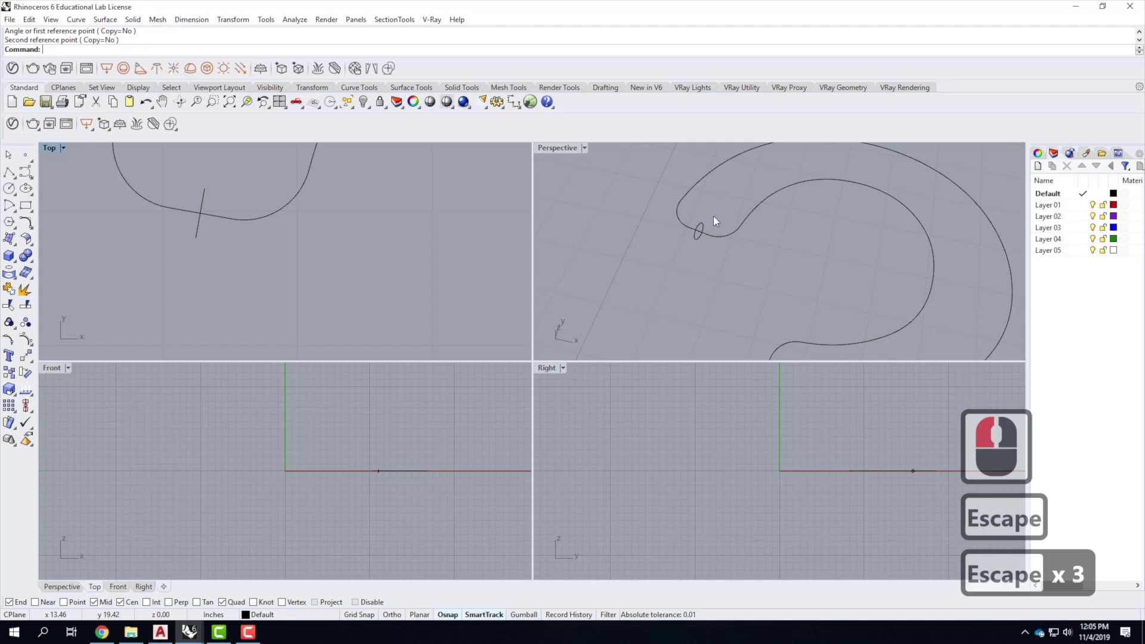
- Sweep the circle along the 3's outline with Sweep1, using the Freeform frame style and unchanged cross sections
type("swe")
key("Return")
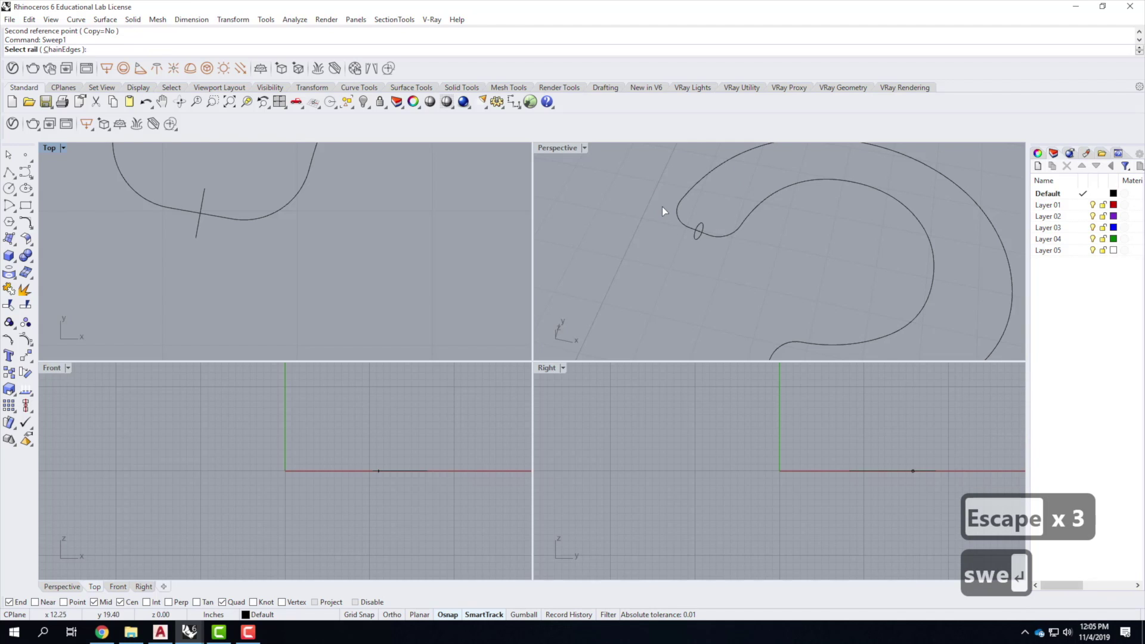
left_click(681, 199)
left_click(698, 231)
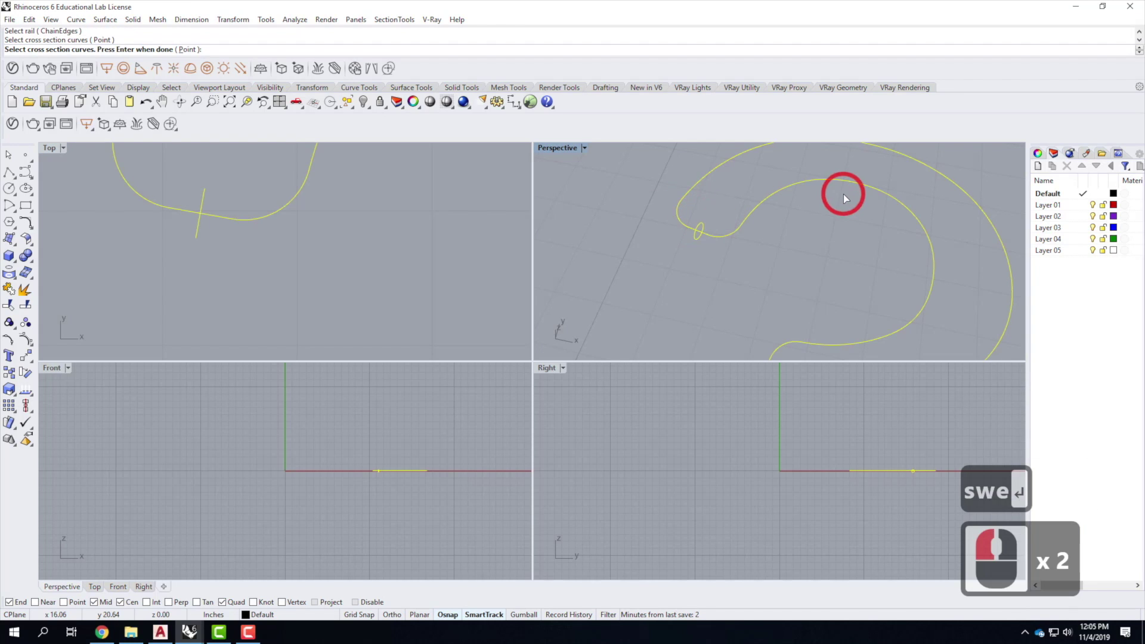
key("Return")
key("Return")
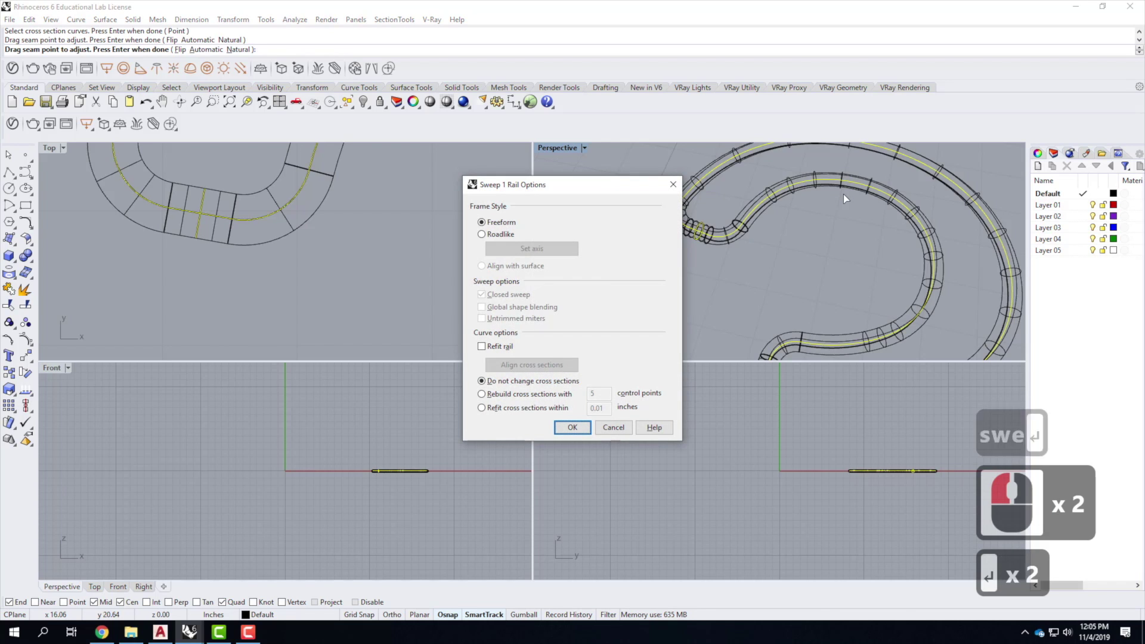
left_click(572, 427)
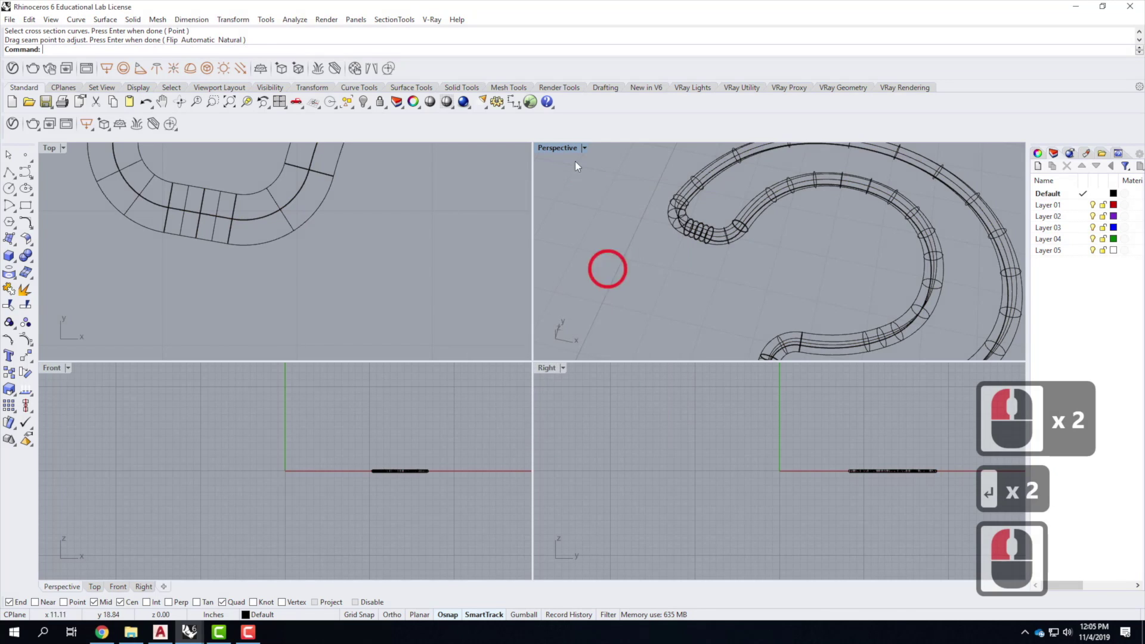
- Maximize the perspective view and set its display mode to Shaded
double_click(553, 148)
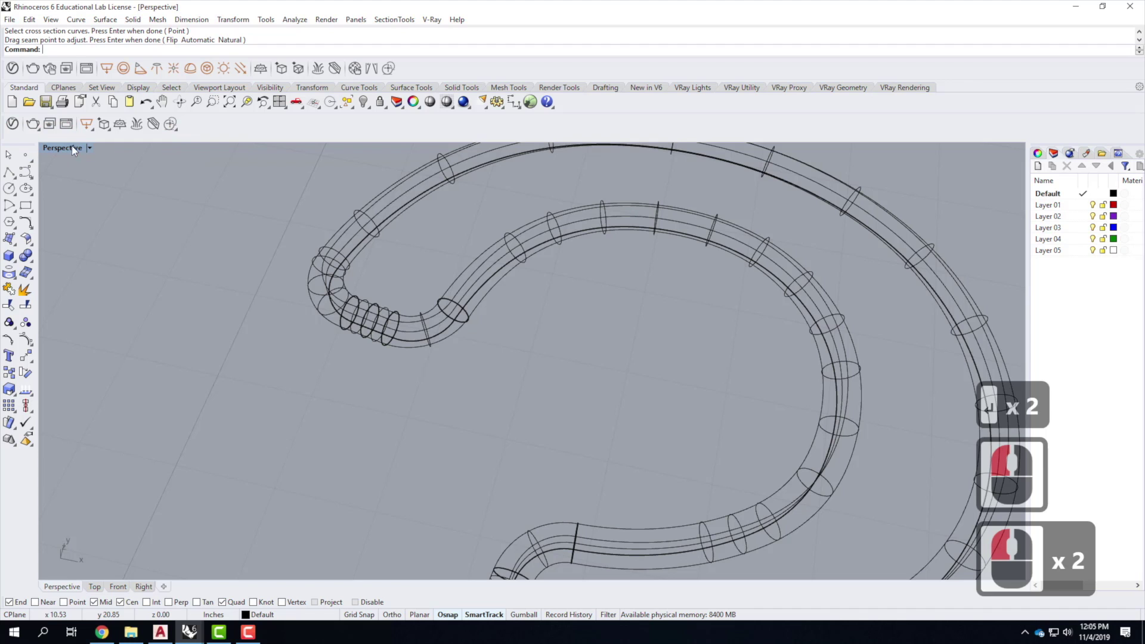
left_click(96, 148)
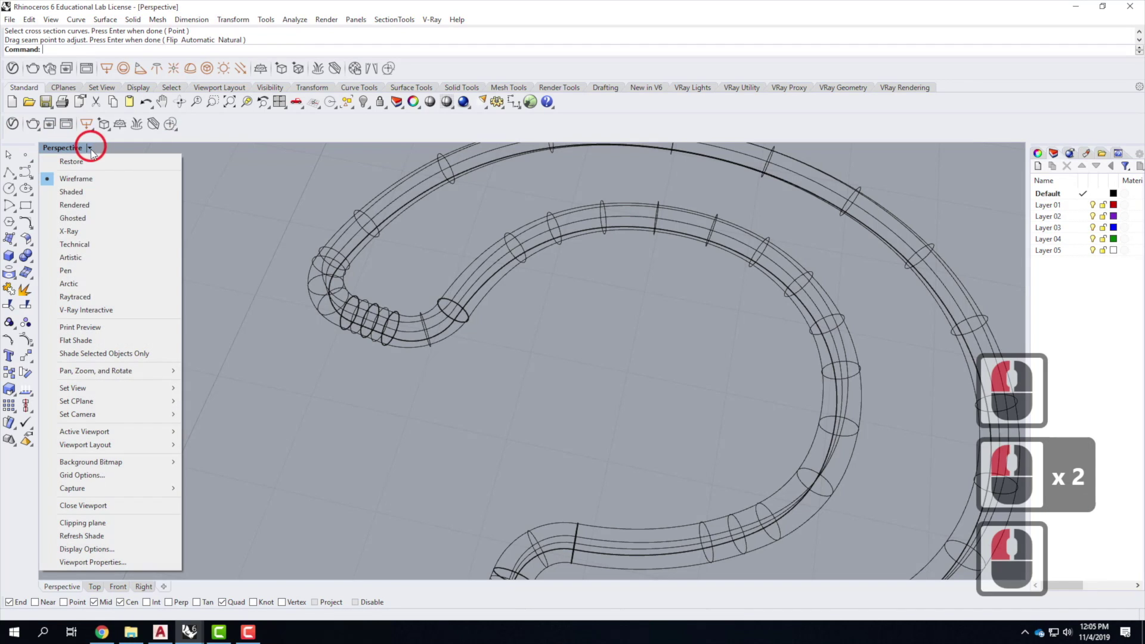
left_click(95, 192)
scroll(347, 278, "down", 11)
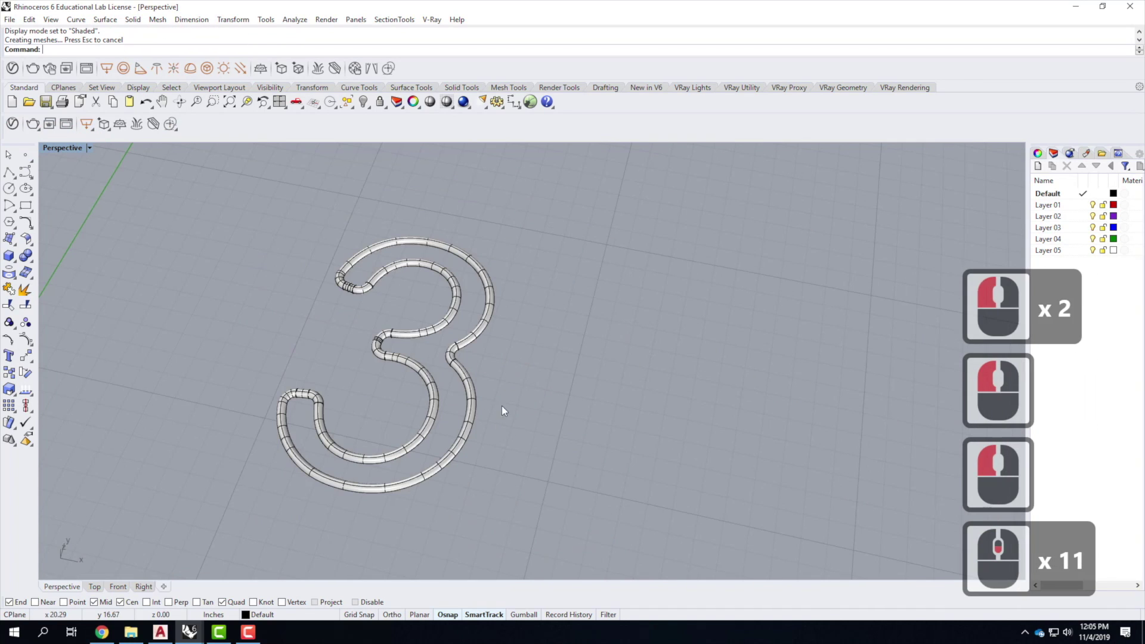
right_click_drag(630, 451, 401, 409)
scroll(316, 237, "down", 4)
- Move the swept 3 and its curves from the bottom of the numeral to the origin 0,0,0
left_click_drag(276, 216, 443, 445)
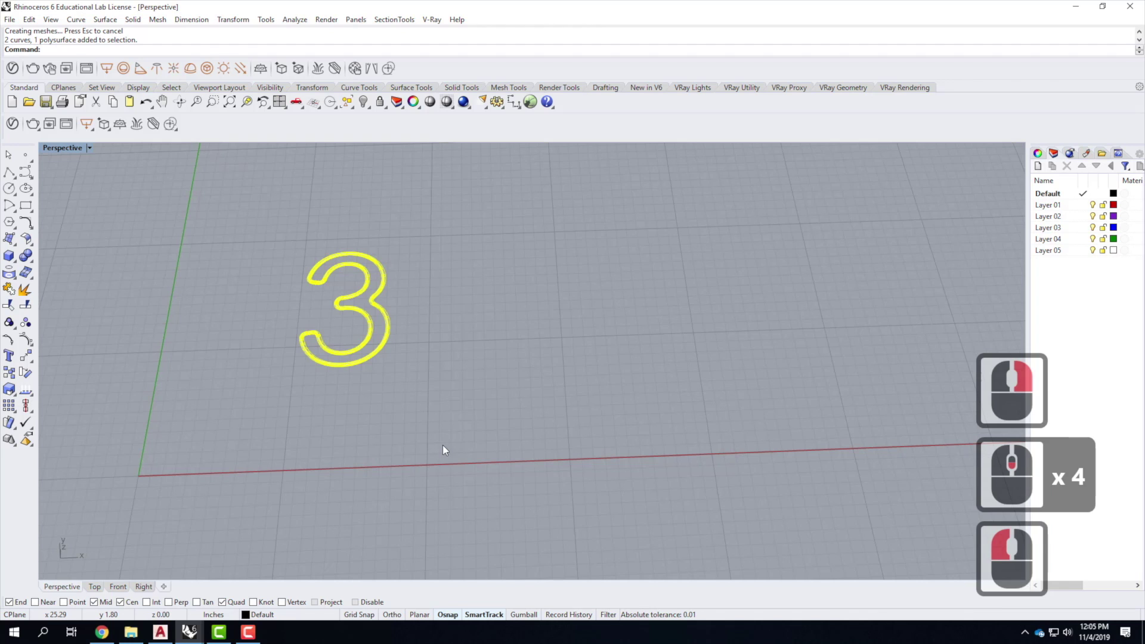
type("move")
key("Return")
scroll(358, 364, "up", 5)
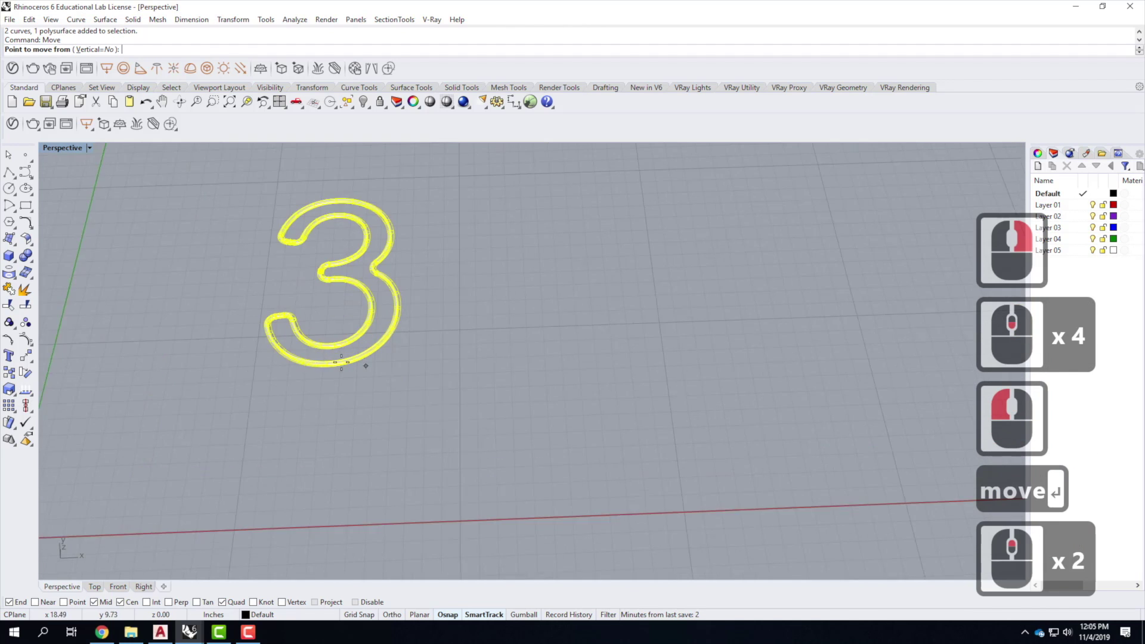
left_click(326, 365)
scroll(369, 298, "down", 5)
type("0,")
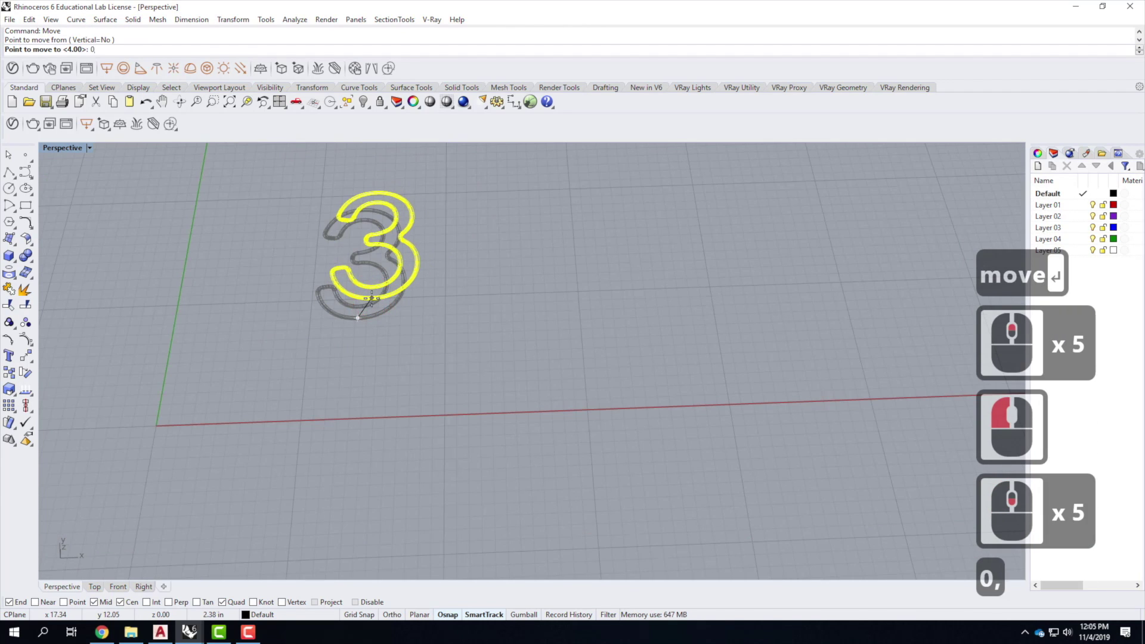
type("0,0,")
key("Return")
- Stand the 3 upright by rotating it 90 degrees with Rotate3D about the X axis from the origin
type("rotate3d")
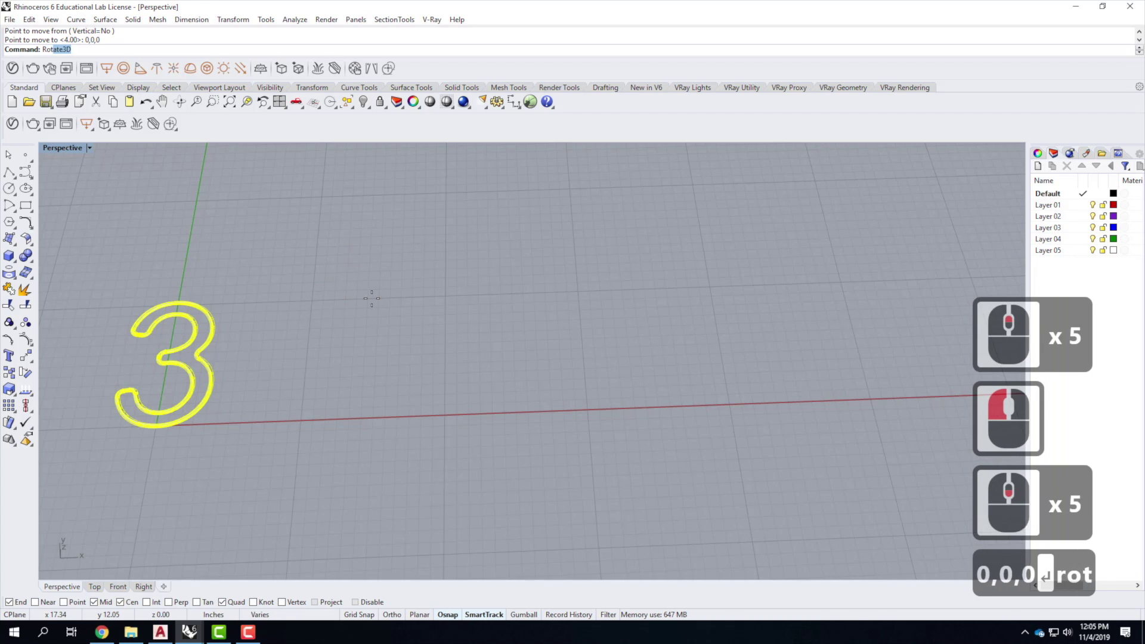
key("Return")
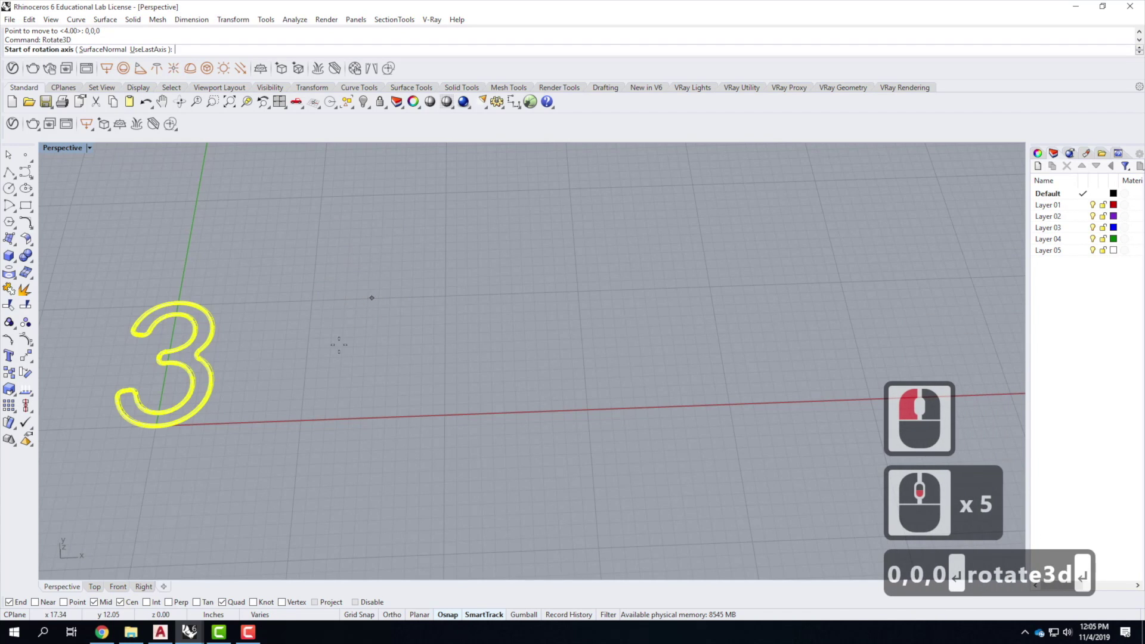
left_click(156, 425)
left_click(457, 413)
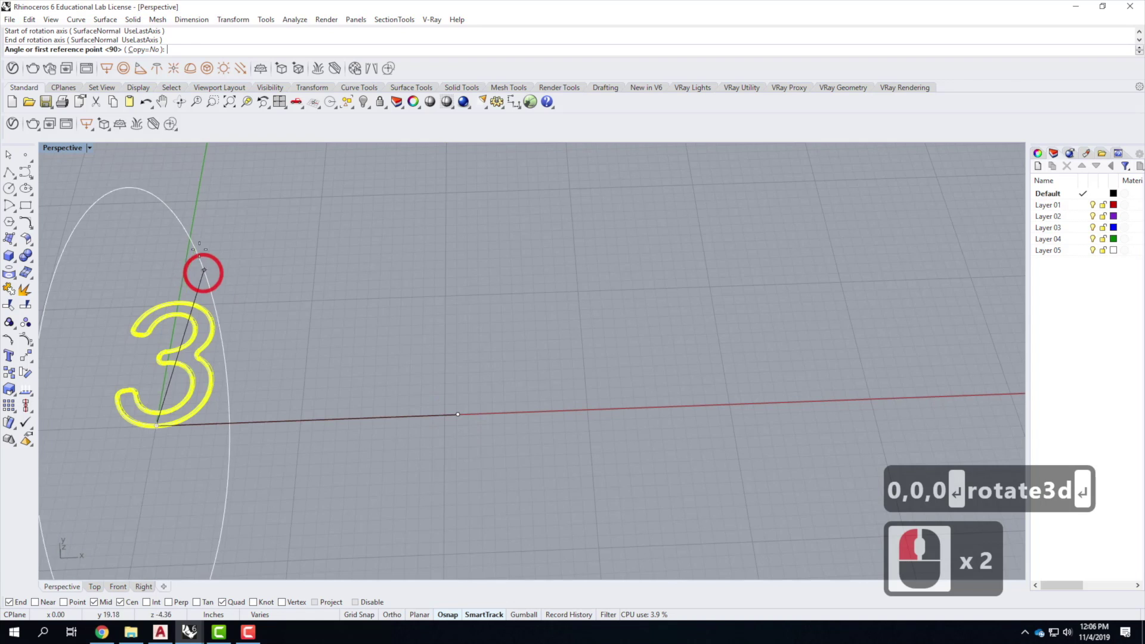
left_click(190, 240)
left_click(84, 207, "shift")
scroll(292, 233, "down", 3)
right_click_drag(350, 313, 233, 343)
scroll(234, 343, "down", 6)
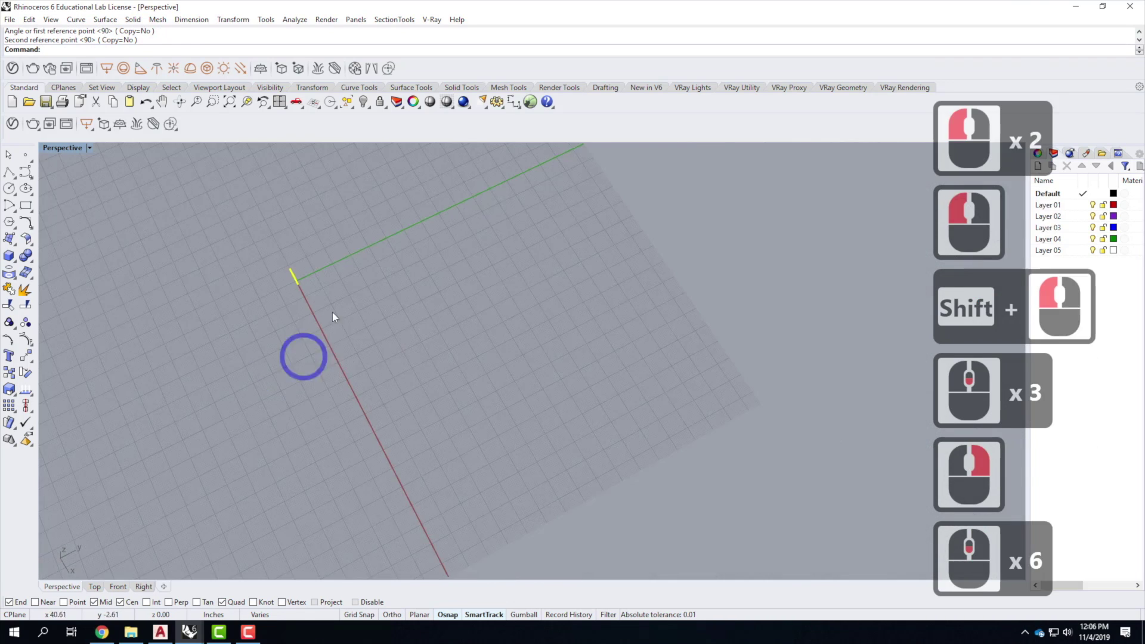
- Move the upright 3 by 1 inch in the negative Y direction
scroll(269, 283, "up", 11)
type("move")
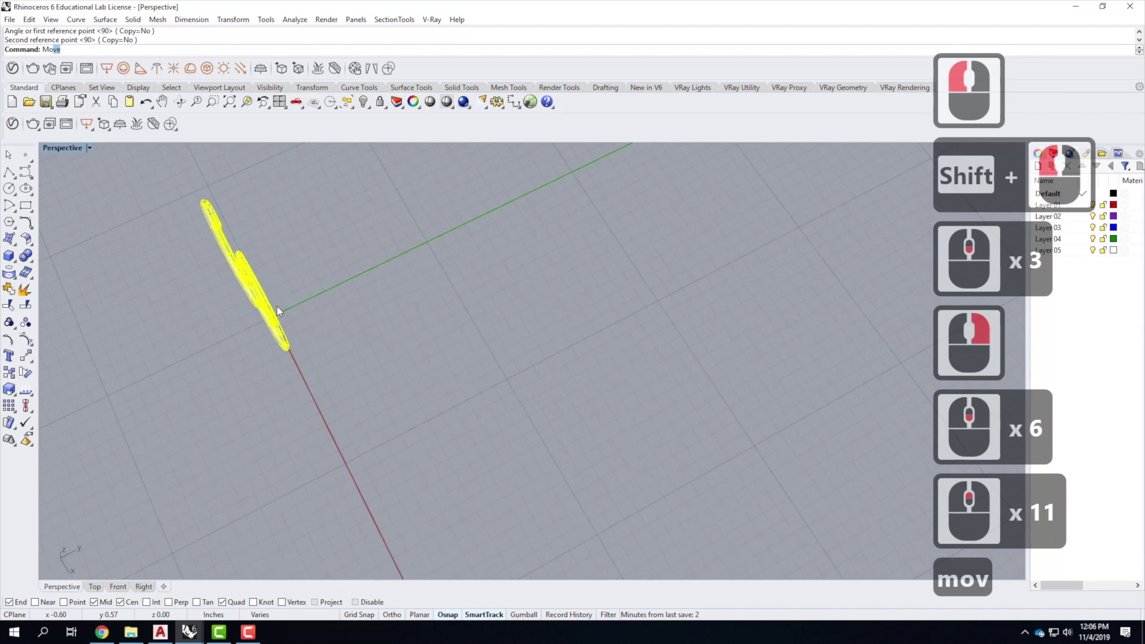
key("Return")
left_click(322, 305)
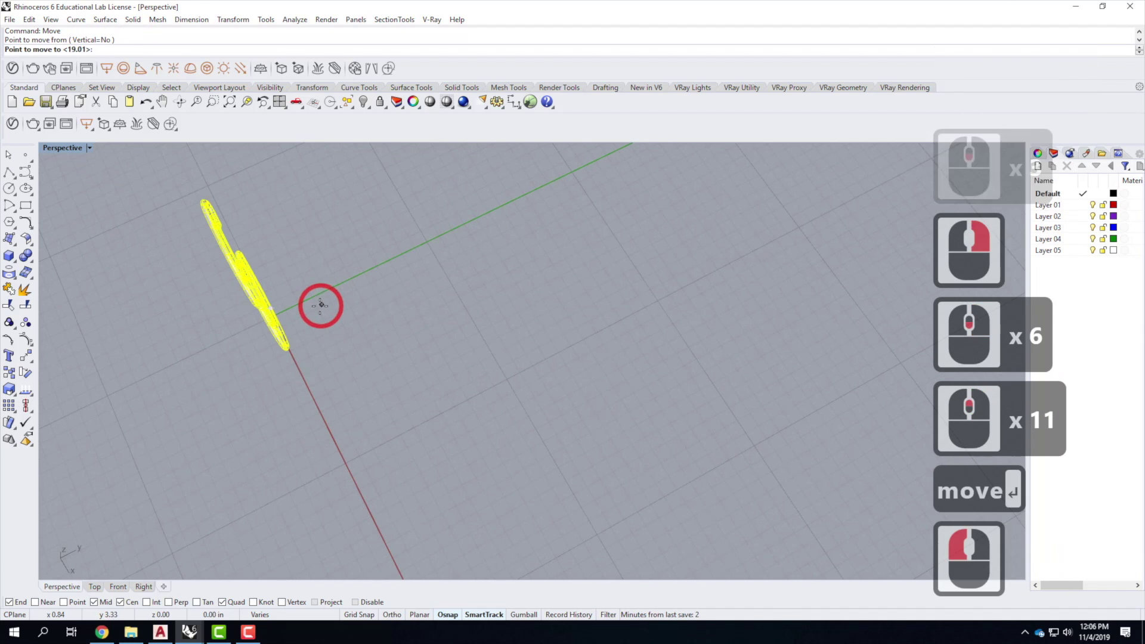
type("1\"")
key("Return")
key("shift")
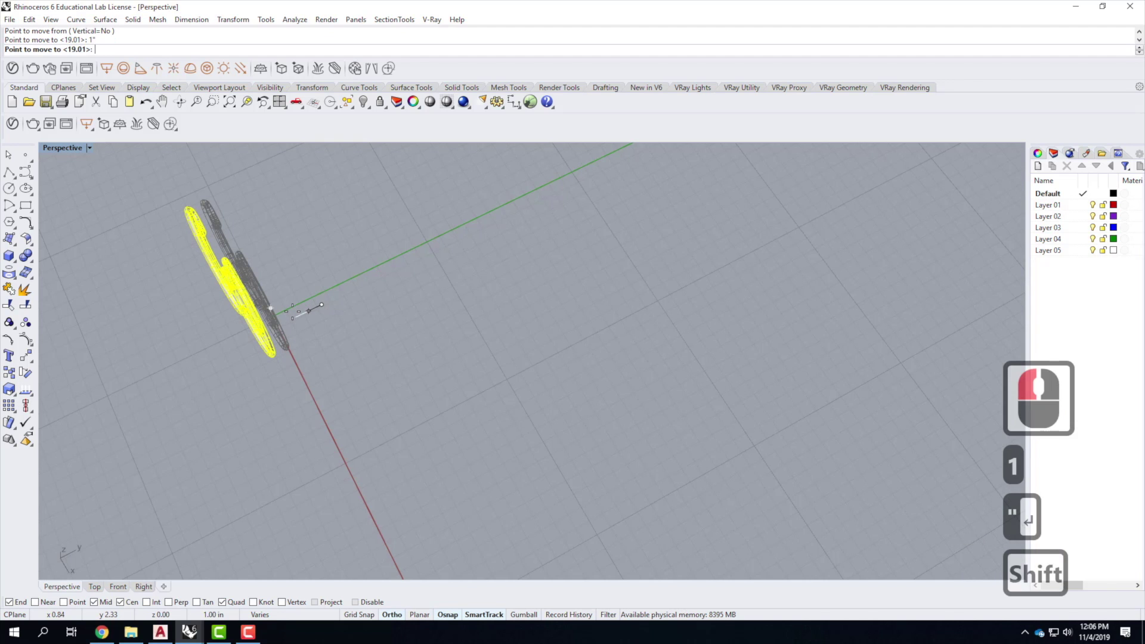
left_click(324, 327, "shift")
key("Escape")
- Examine the upright tubular 3 from the front
scroll(364, 339, "down", 3)
scroll(369, 341, "down", 1)
right_click_drag(368, 341, 453, 256)
scroll(395, 361, "down", 2)
scroll(368, 378, "up", 5)
scroll(368, 378, "up", 1)
left_click(374, 375)
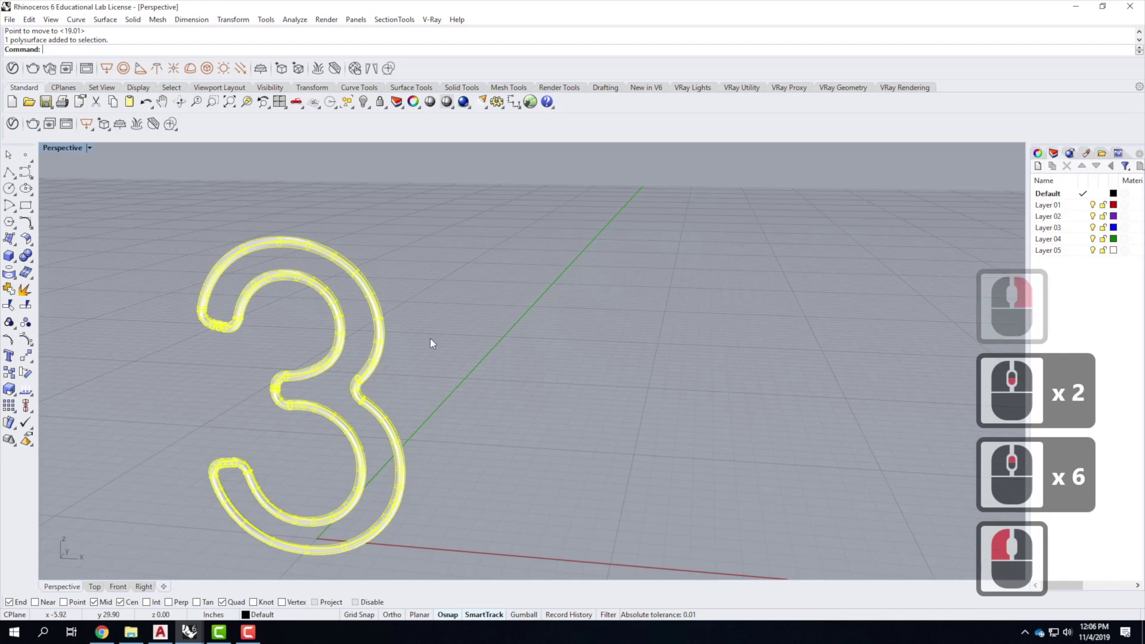
left_click(459, 323)
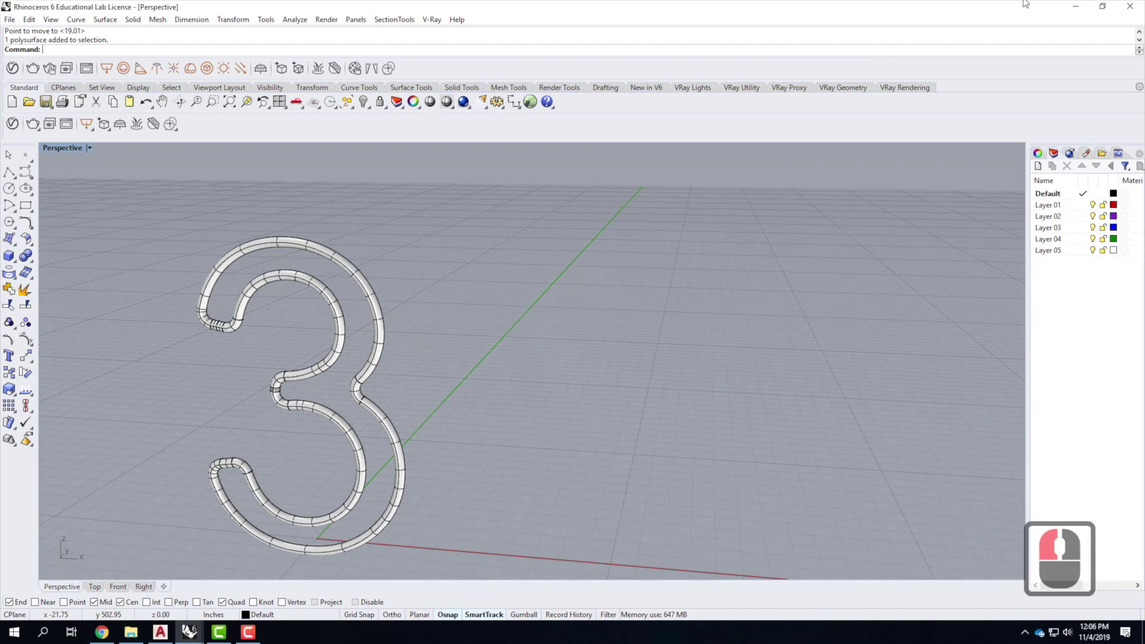
- Rename the Default layer to Neon
left_click(1057, 194)
left_click(1057, 194)
left_click(1057, 194)
type("Neo")
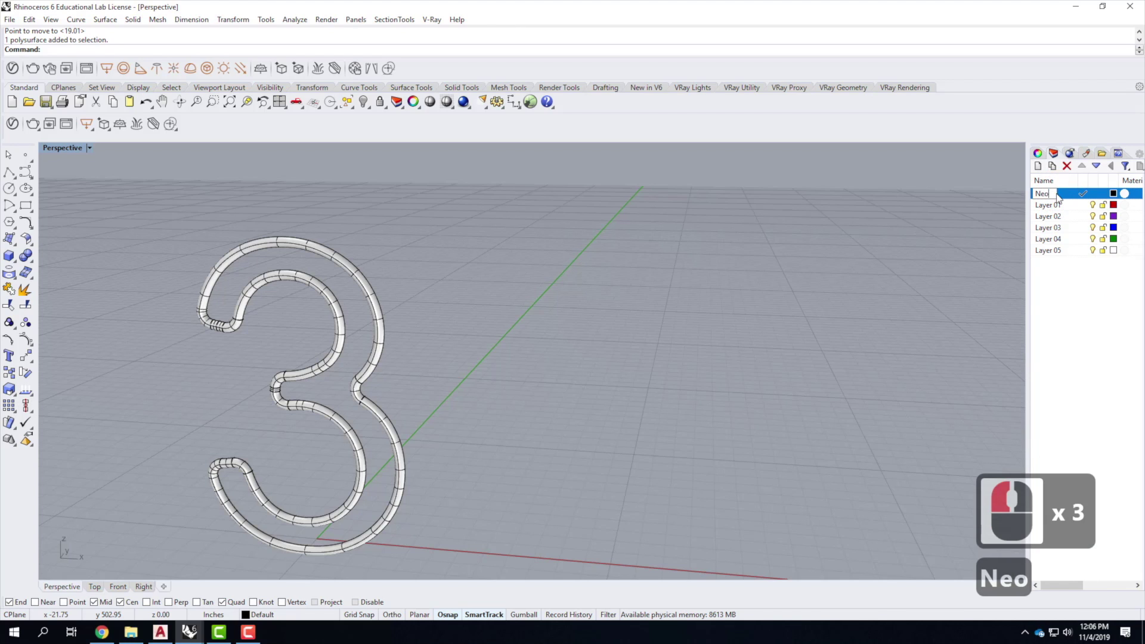
type("n")
key("Return")
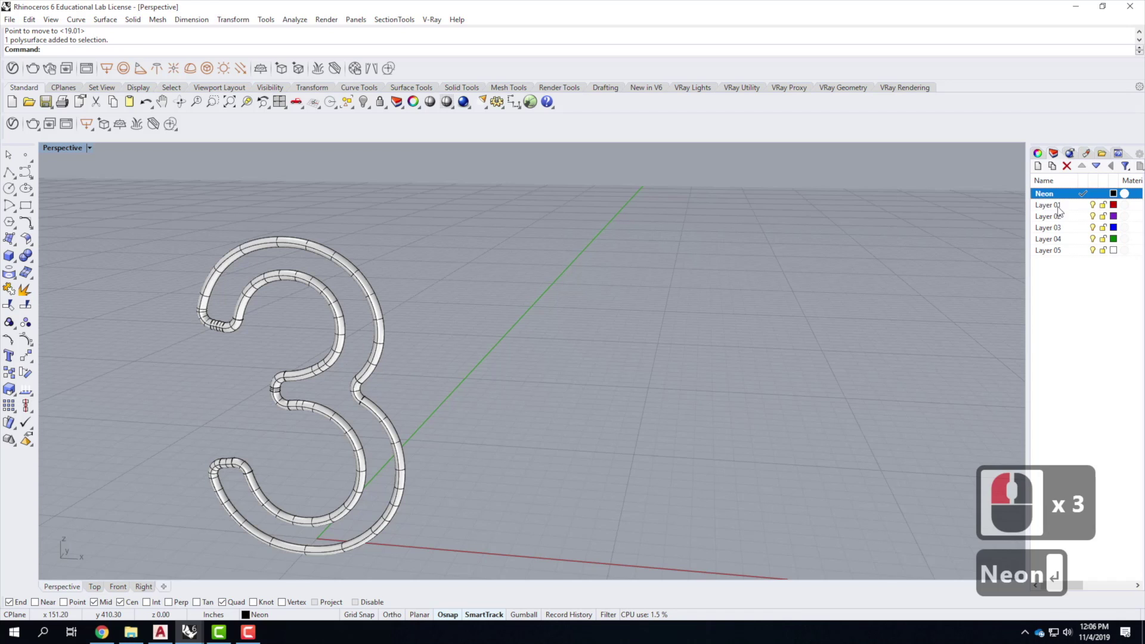
- Delete the unused layers Layer 01 through Layer 05, keeping only the Neon layer
left_click(1048, 204)
left_click(1047, 250, "shift")
left_click(1066, 166)
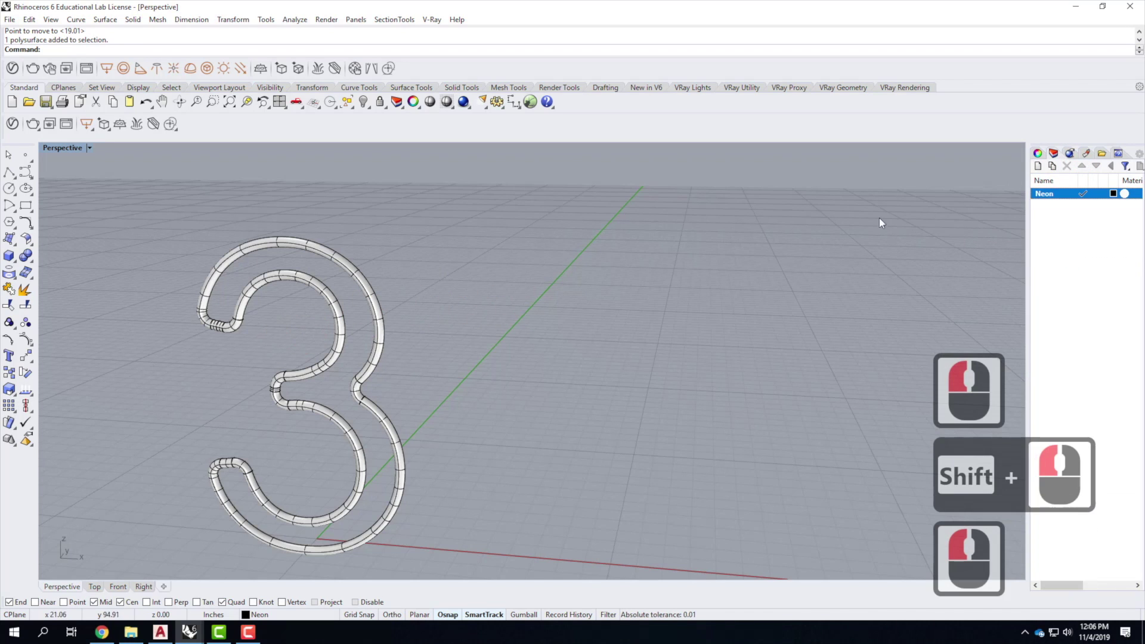
- Open the V-Ray Asset Editor and browse the Various category of the material library
left_click(12, 124)
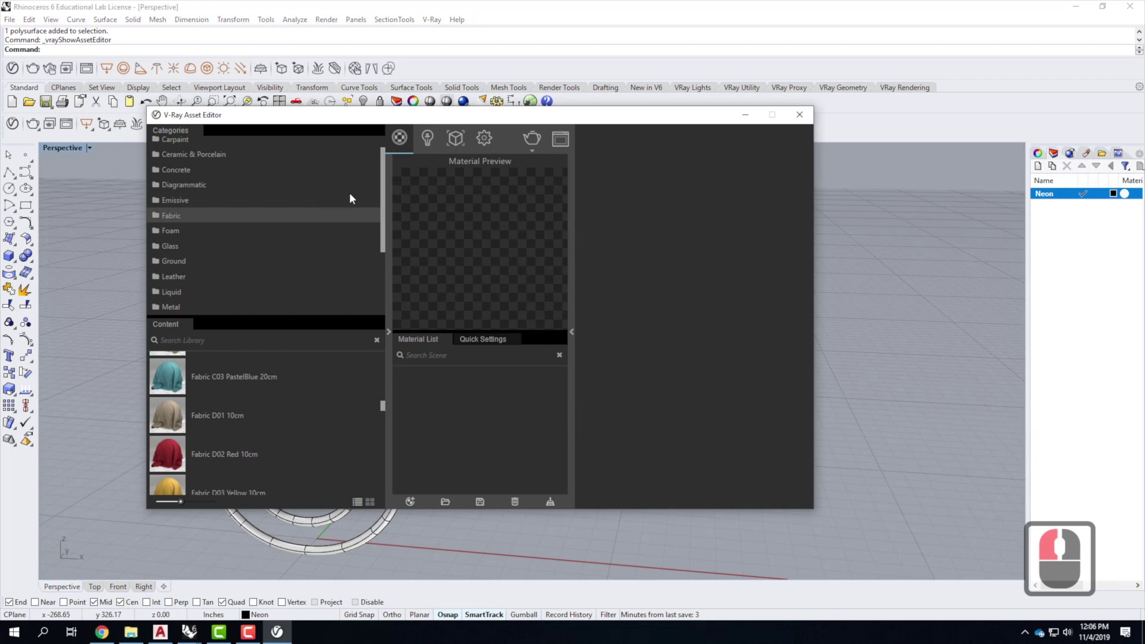
left_click_drag(385, 206, 383, 269)
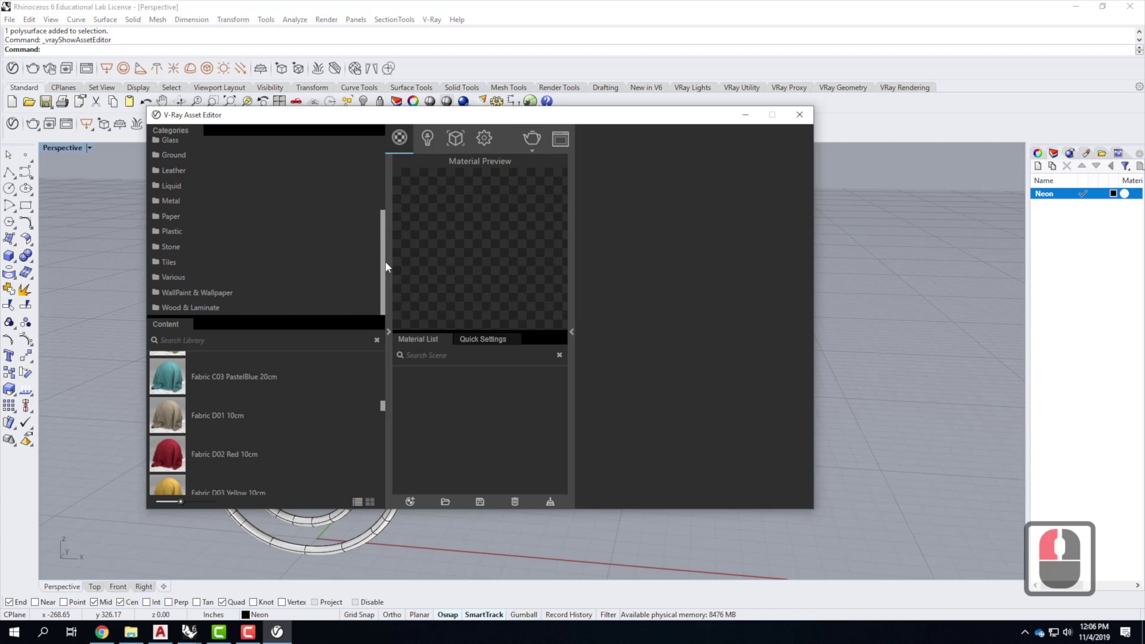
left_click(388, 172)
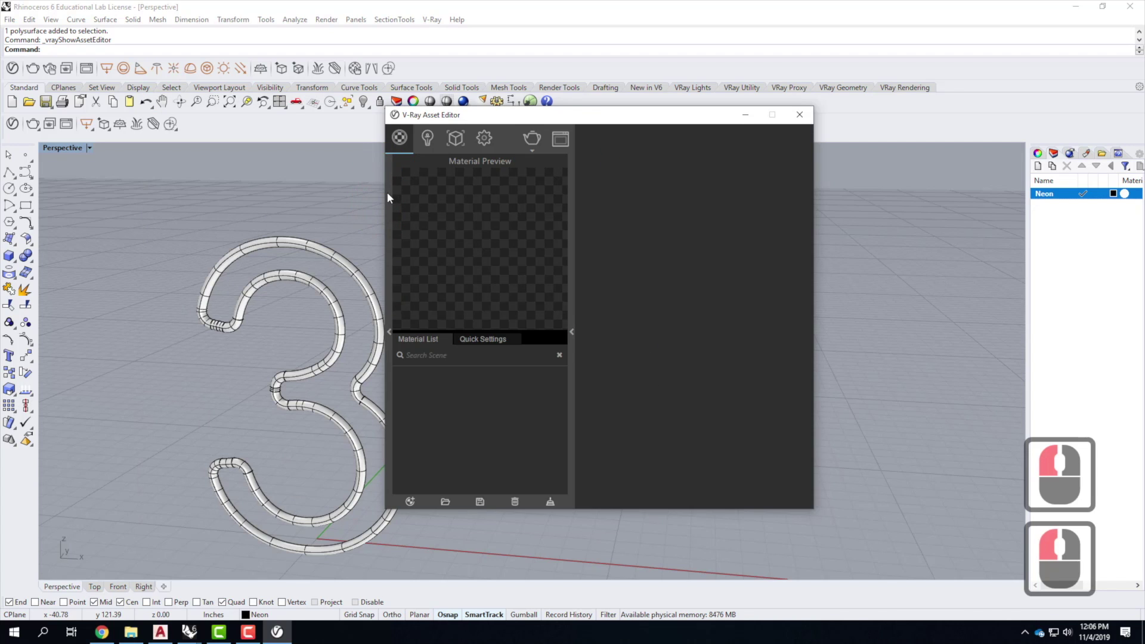
left_click(389, 198)
left_click_drag(384, 255, 391, 278)
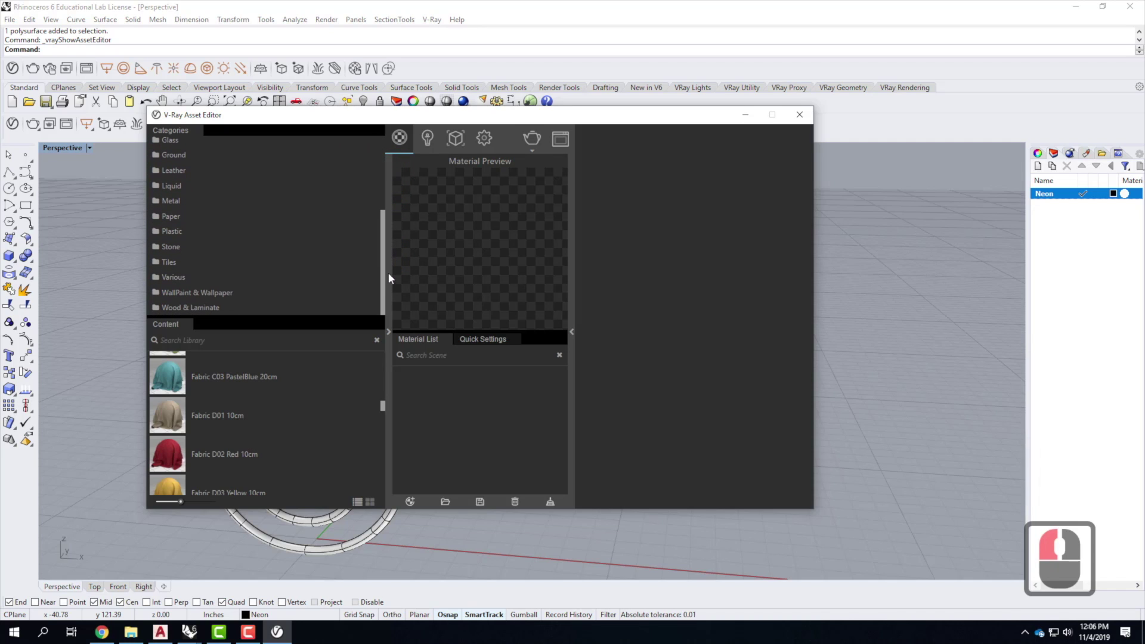
double_click(179, 277)
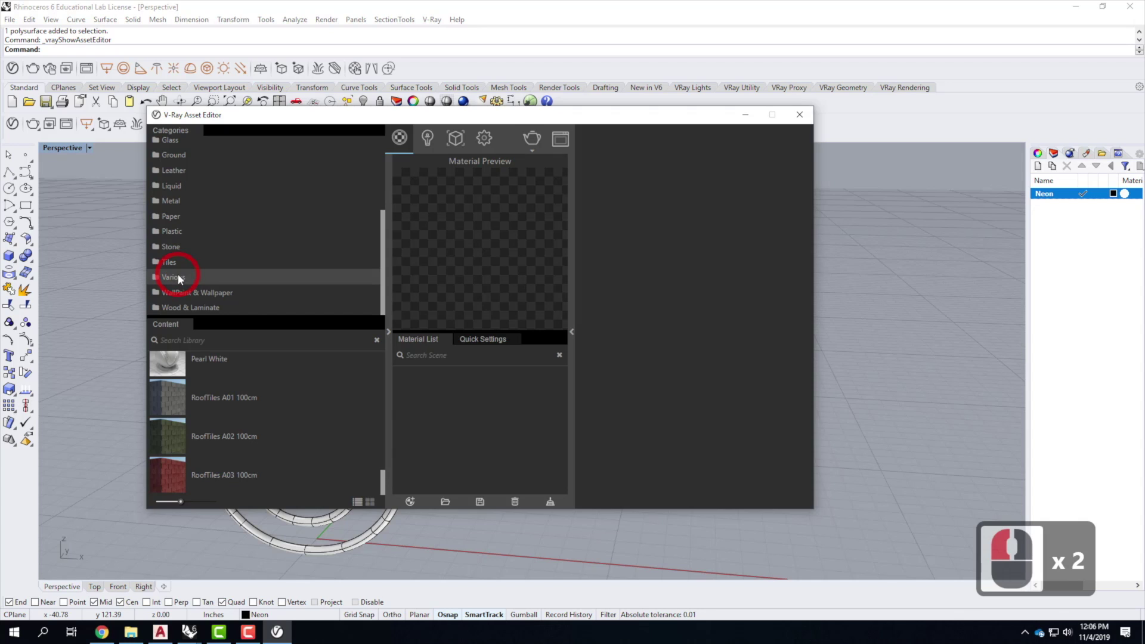
scroll(325, 443, "down", 5)
scroll(325, 443, "up", 18)
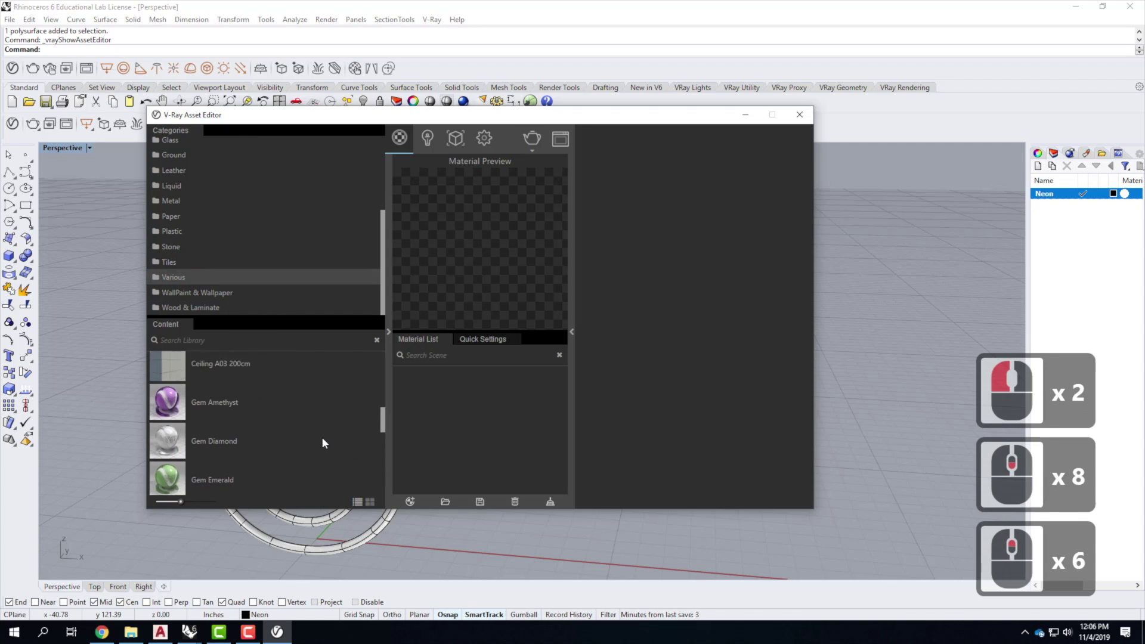
scroll(324, 443, "down", 7)
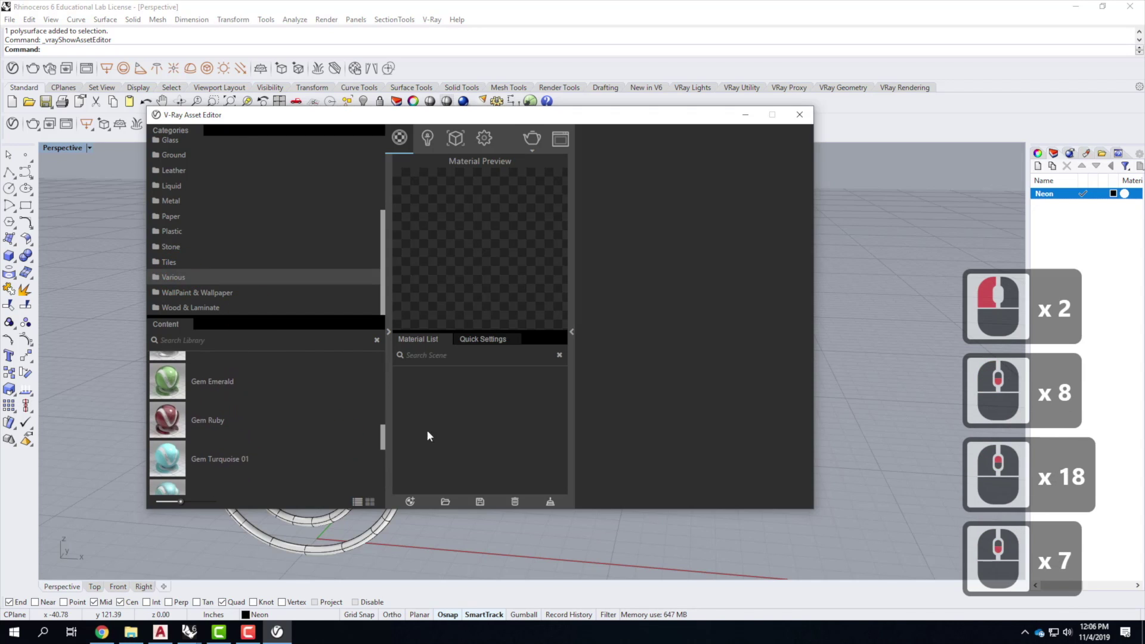
- Create a new Emissive material in the scene's material list
left_click(431, 482)
left_click(410, 501)
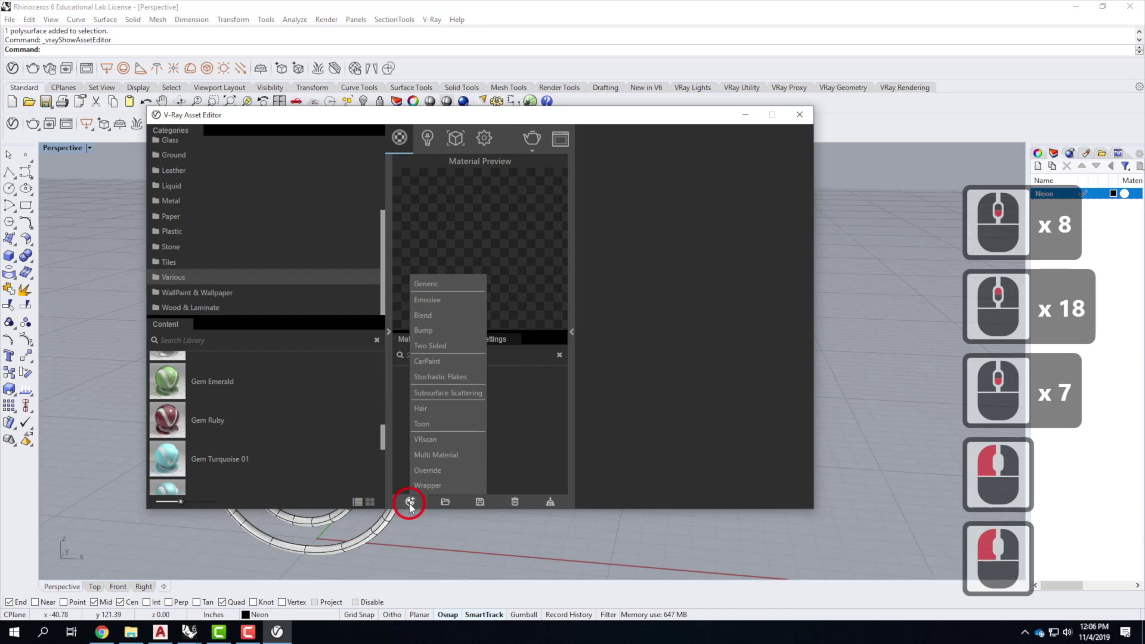
left_click(447, 301)
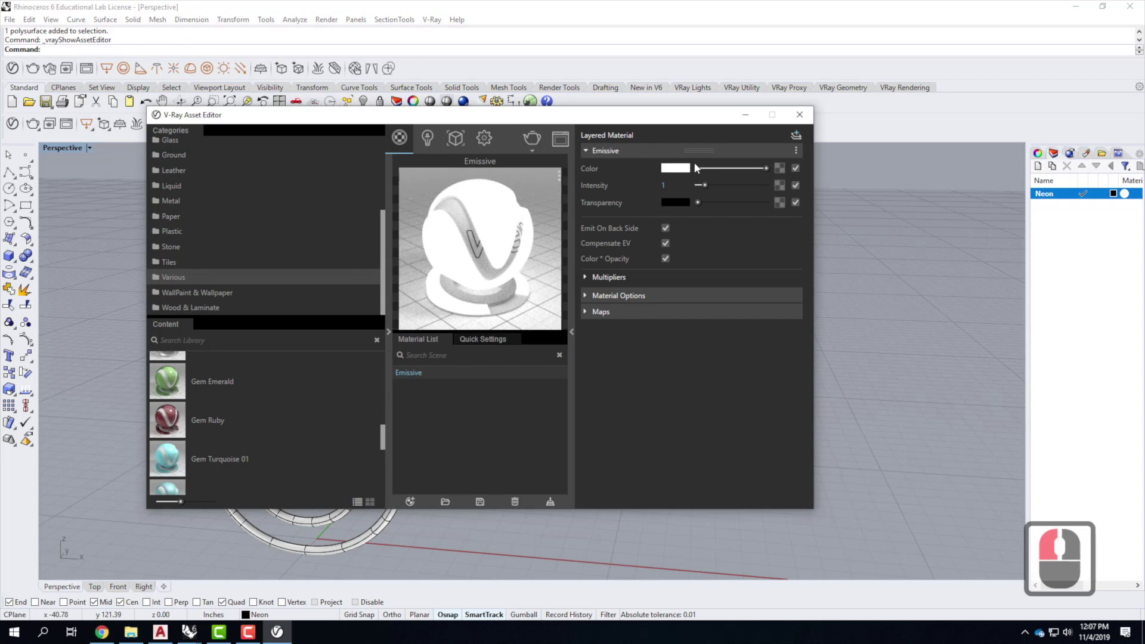
- Open the Emissive material's colour for editing and consult the incandescent bulb settings in the V-Ray 8.15 emissive material tutorial in Chrome
left_click(677, 169)
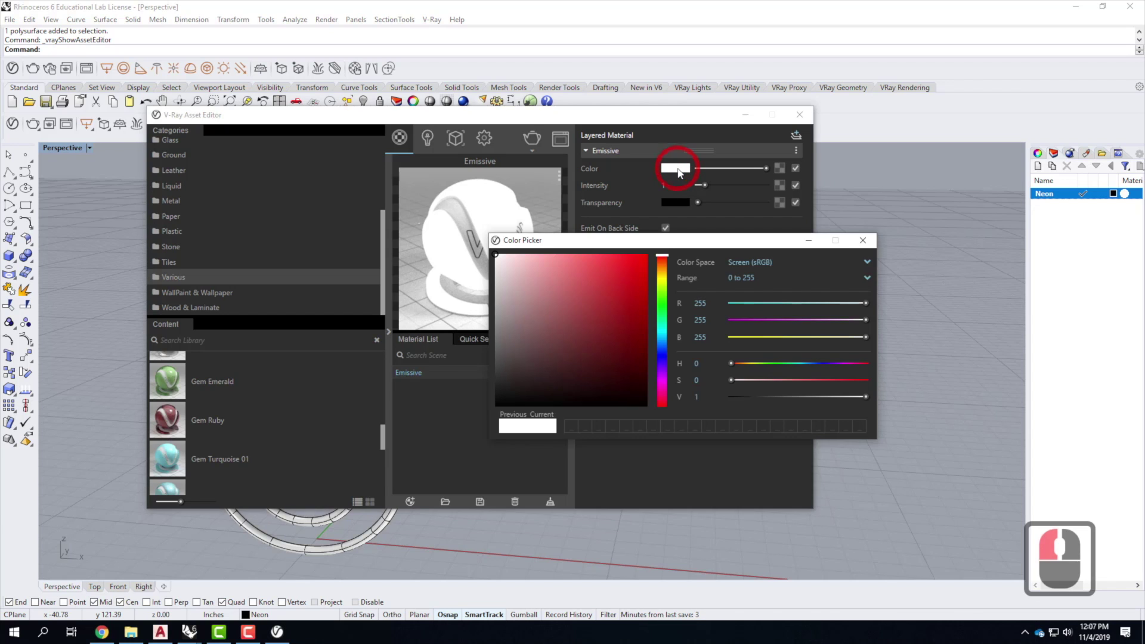
left_click(102, 630)
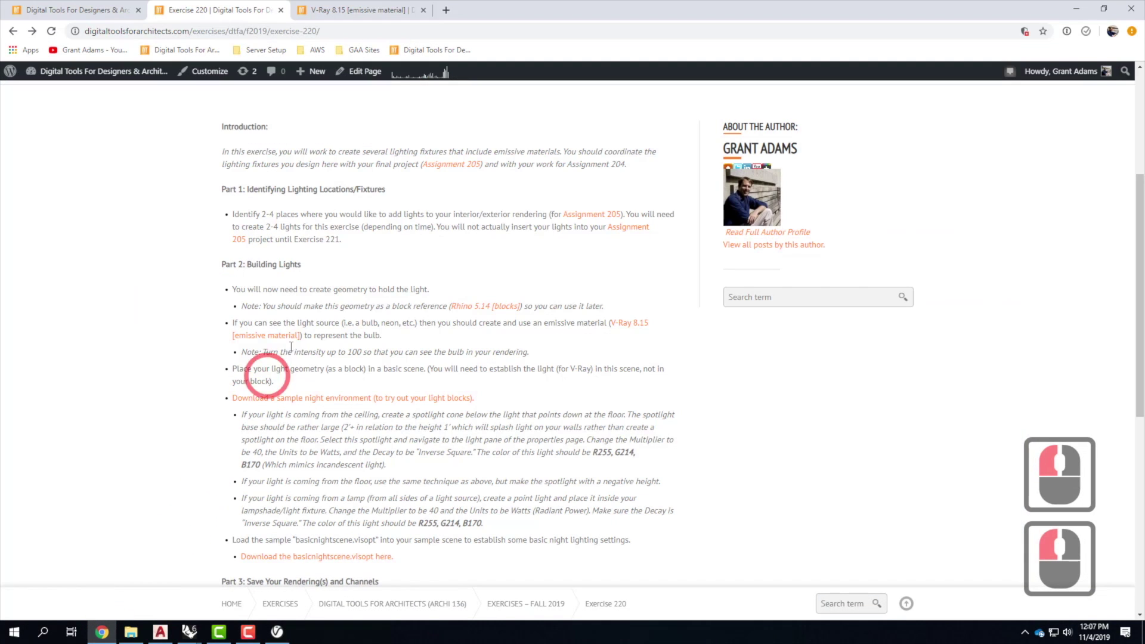
left_click(336, 10)
left_click(312, 447)
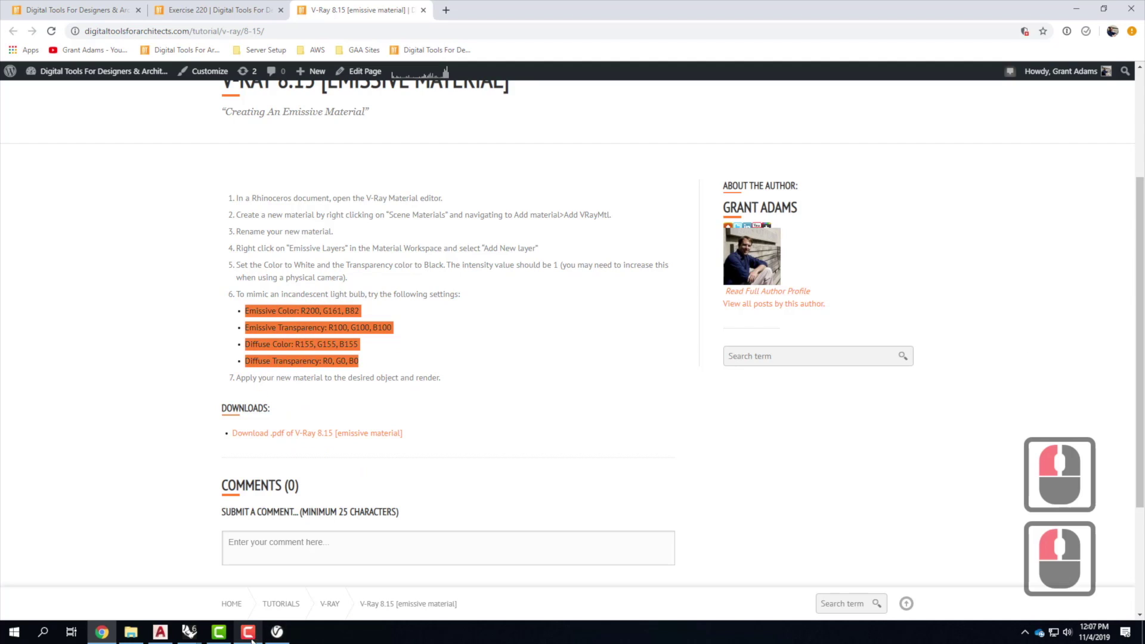
left_click(286, 638)
- Set the Emissive material's colour to R 200, G 161, B 82
left_click(716, 301)
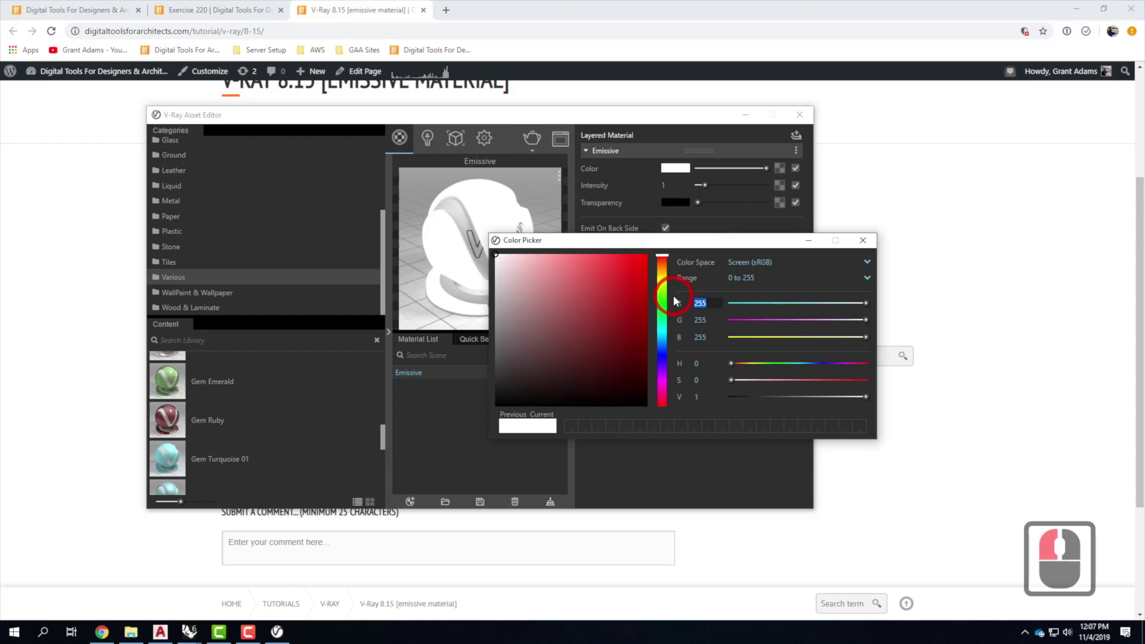
type("200")
key("Tab")
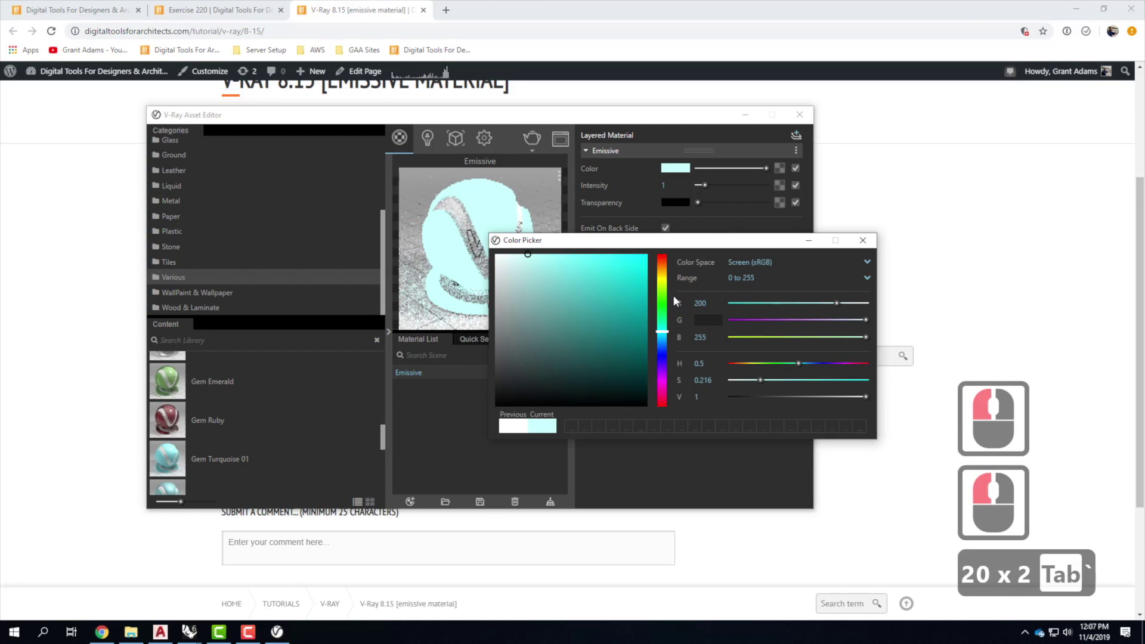
type("161")
key("Tab")
type("82")
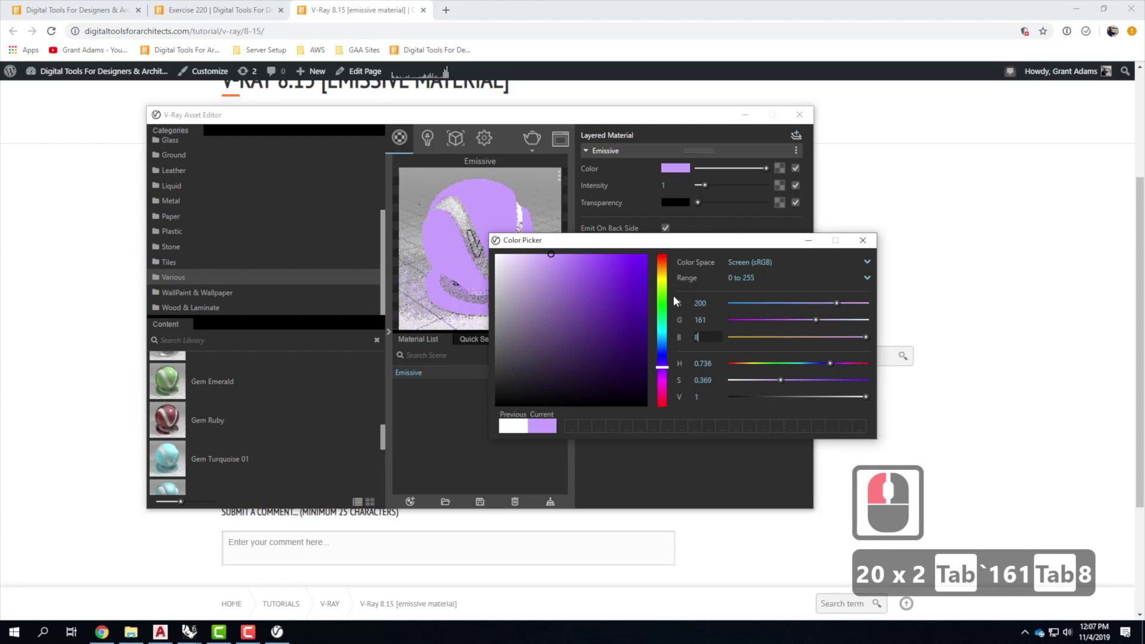
key("Tab")
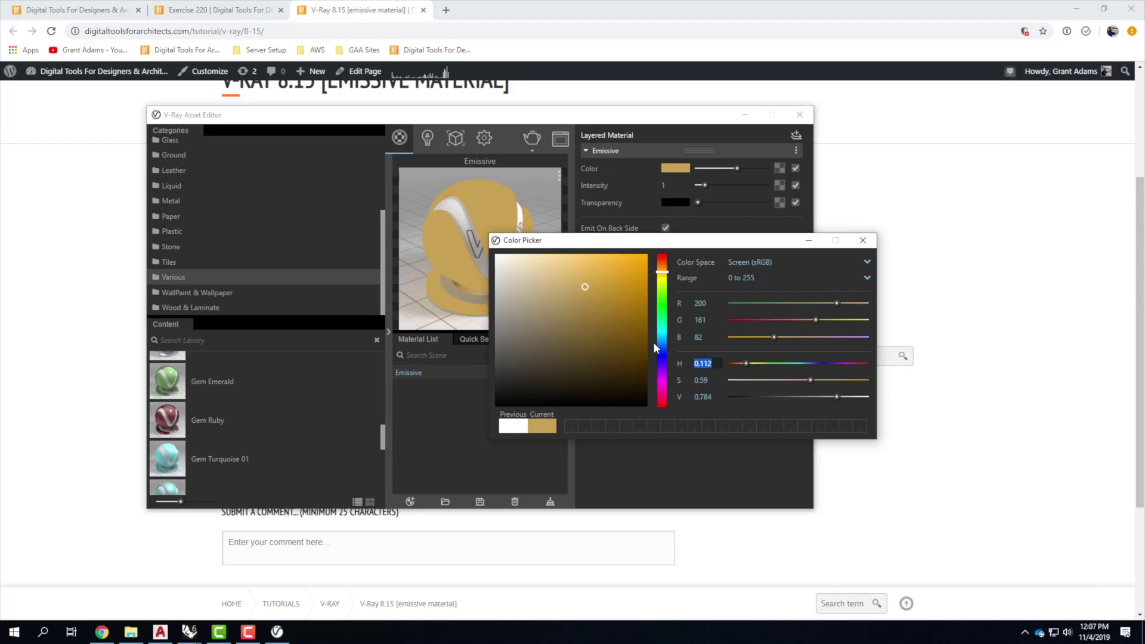
- Change the emissive colour to a saturated magenta-pink of about R 200, G 16, B 100 and close the colour picker
left_click(661, 393)
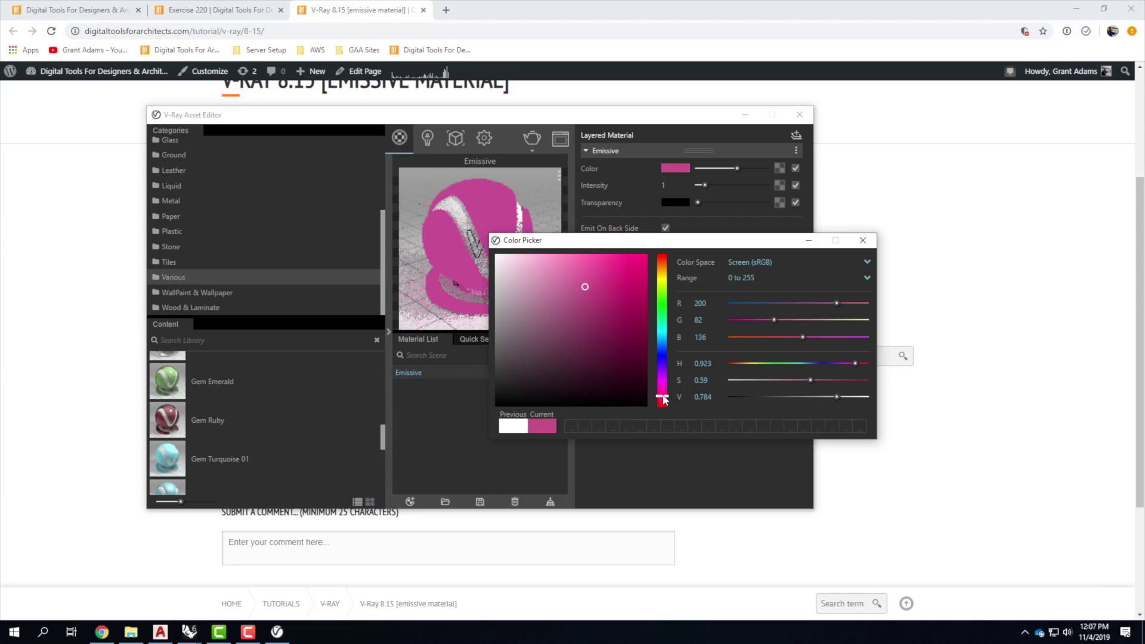
left_click(629, 307)
left_click(634, 287)
left_click(633, 374)
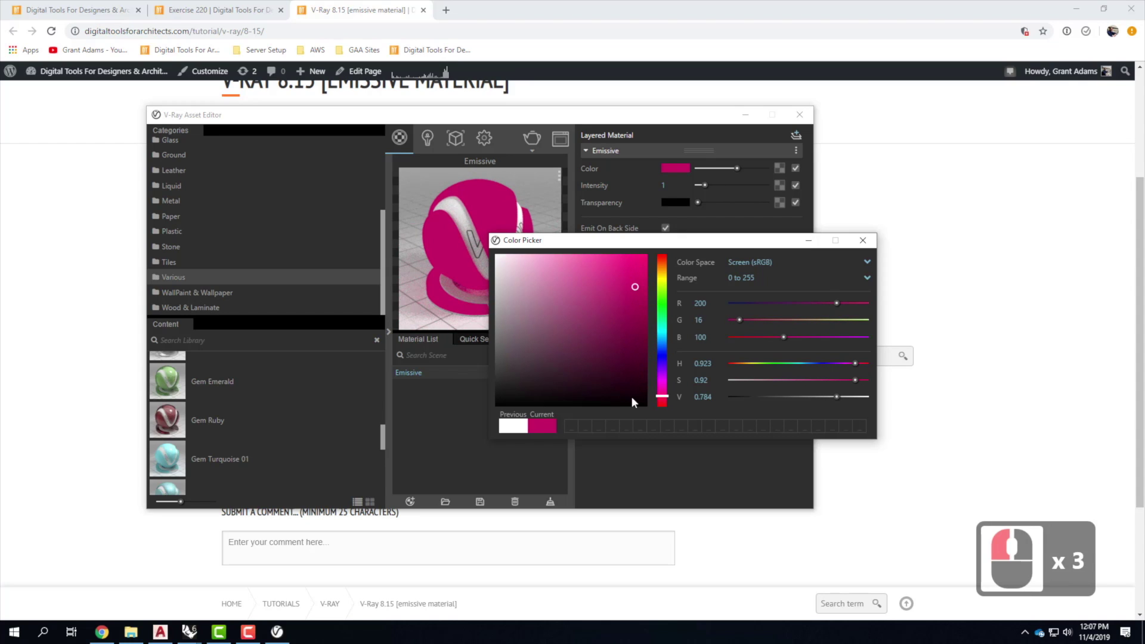
left_click(863, 240)
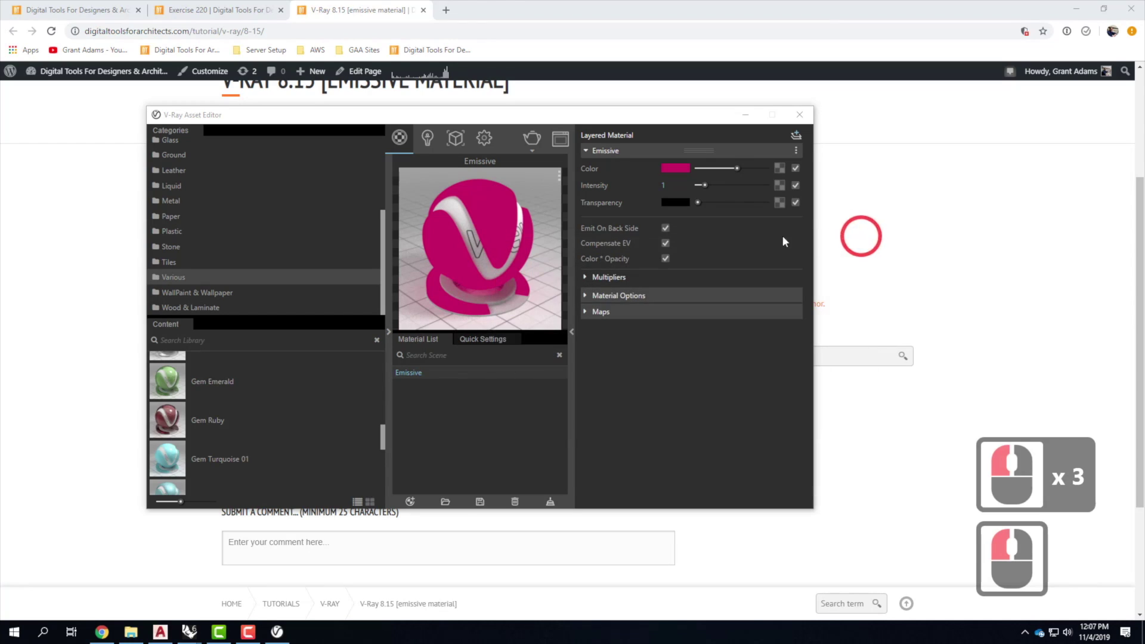
- Set the Emissive material's transparency colour to R 100, G 100, B 100
left_click(674, 202)
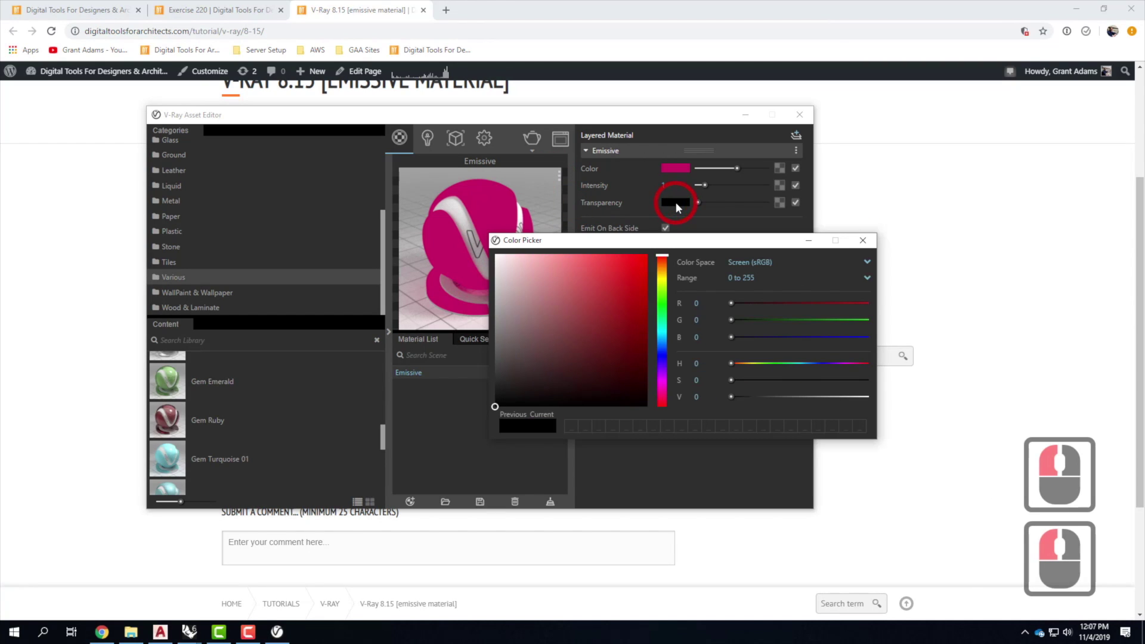
type("100")
key("Tab")
type("100")
key("Tab")
type("100")
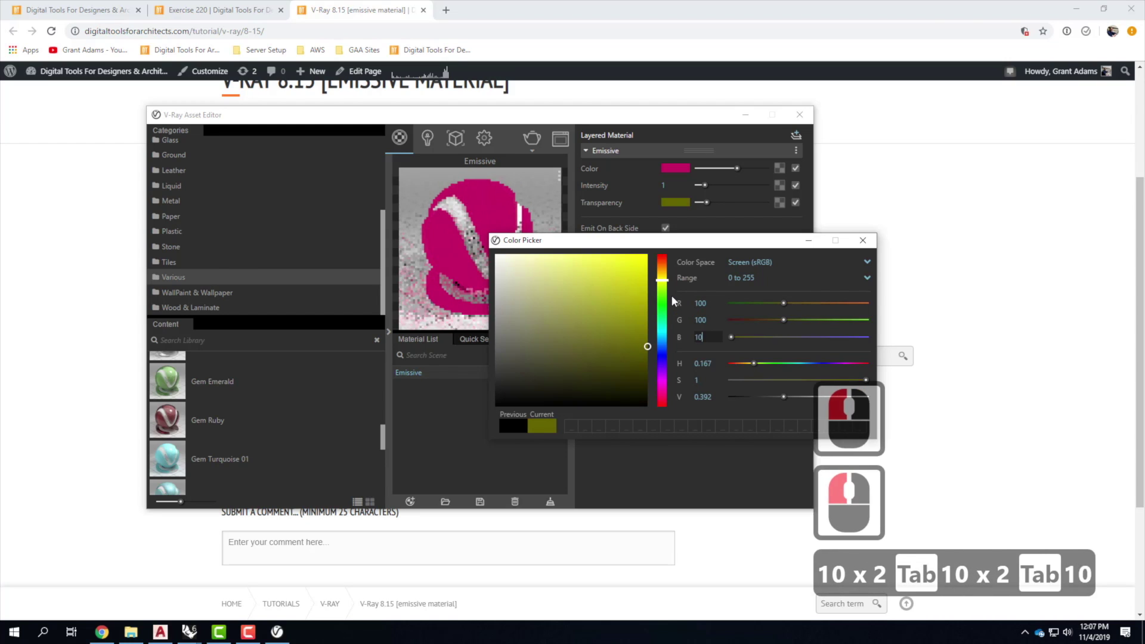
key("Tab")
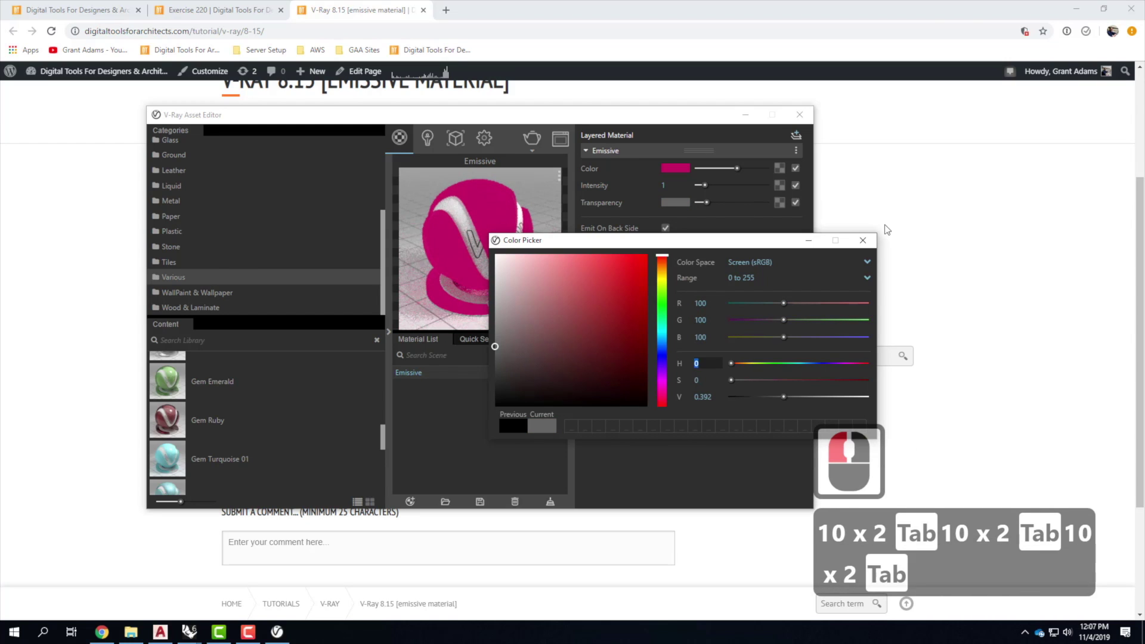
left_click(871, 241)
- Set the Emissive material's intensity to 50
left_click(689, 204)
left_click(685, 186)
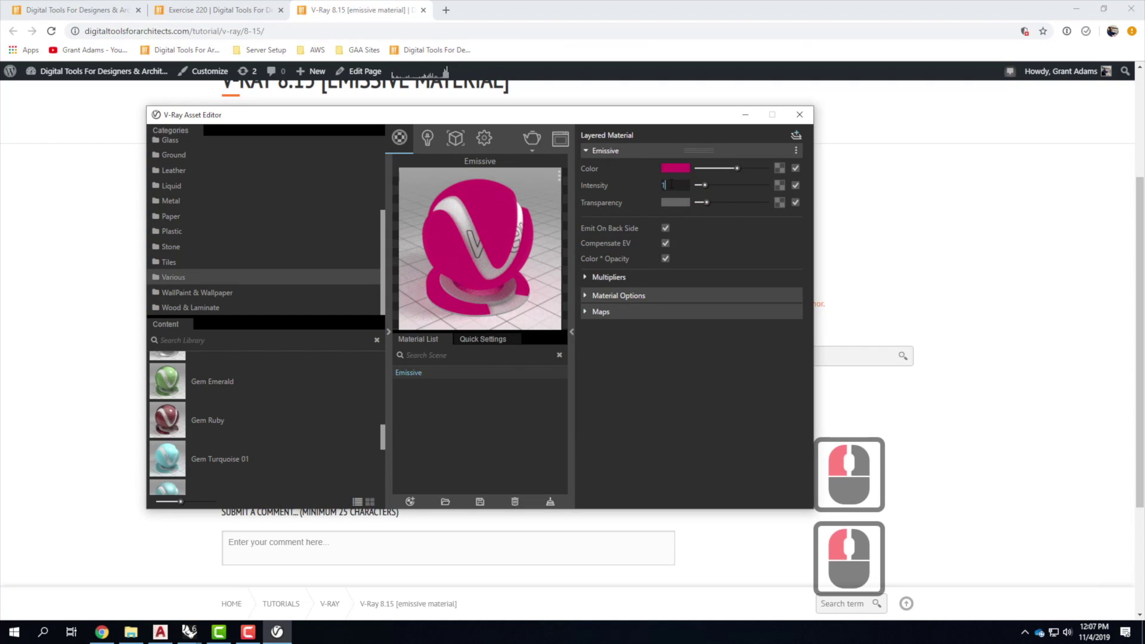
left_click(844, 196)
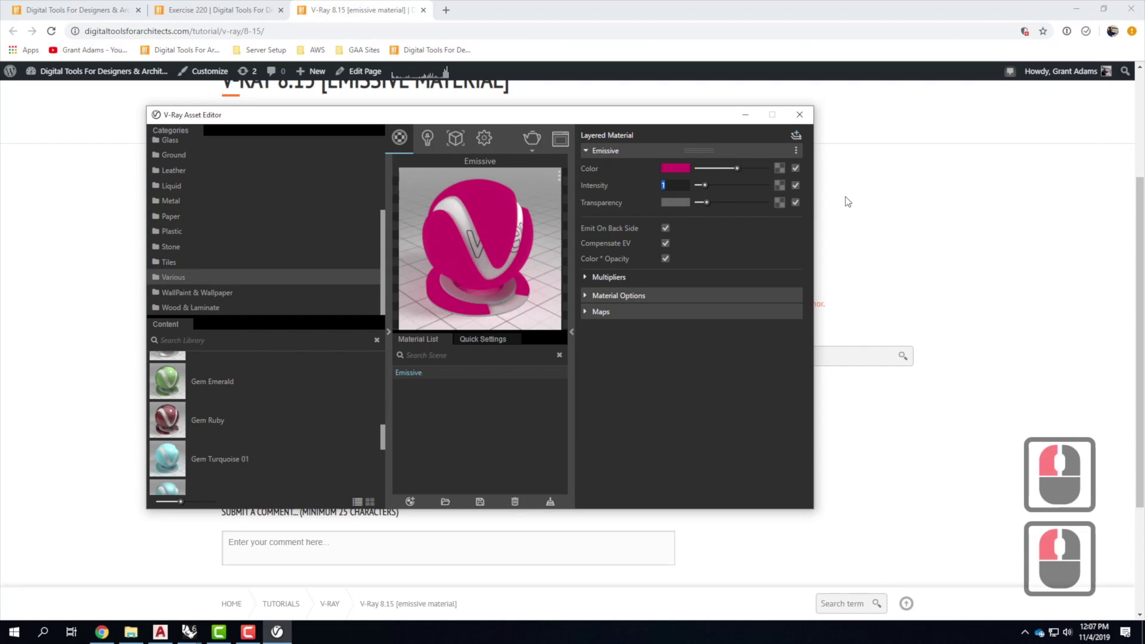
type("50")
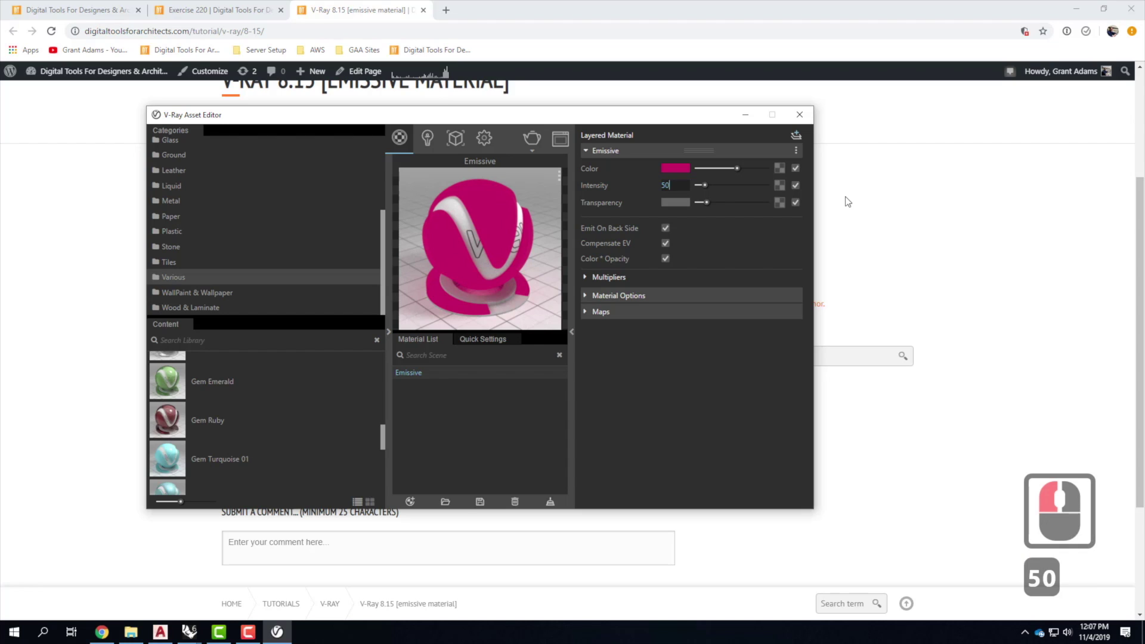
key("Tab")
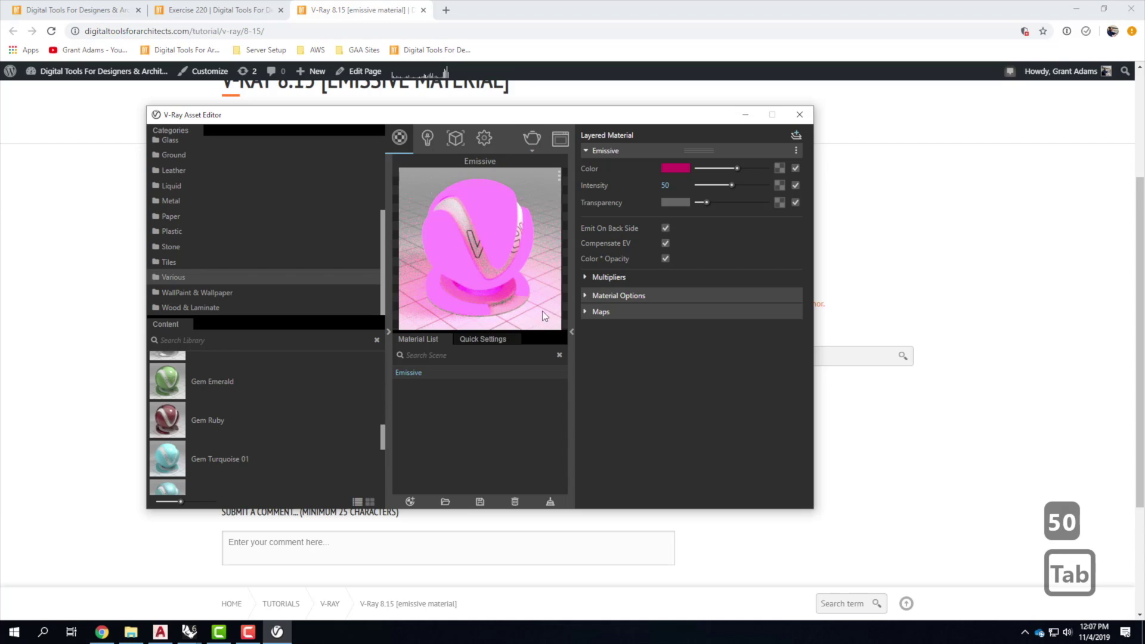
- Rename the Emissive material as Neon
left_click(407, 374)
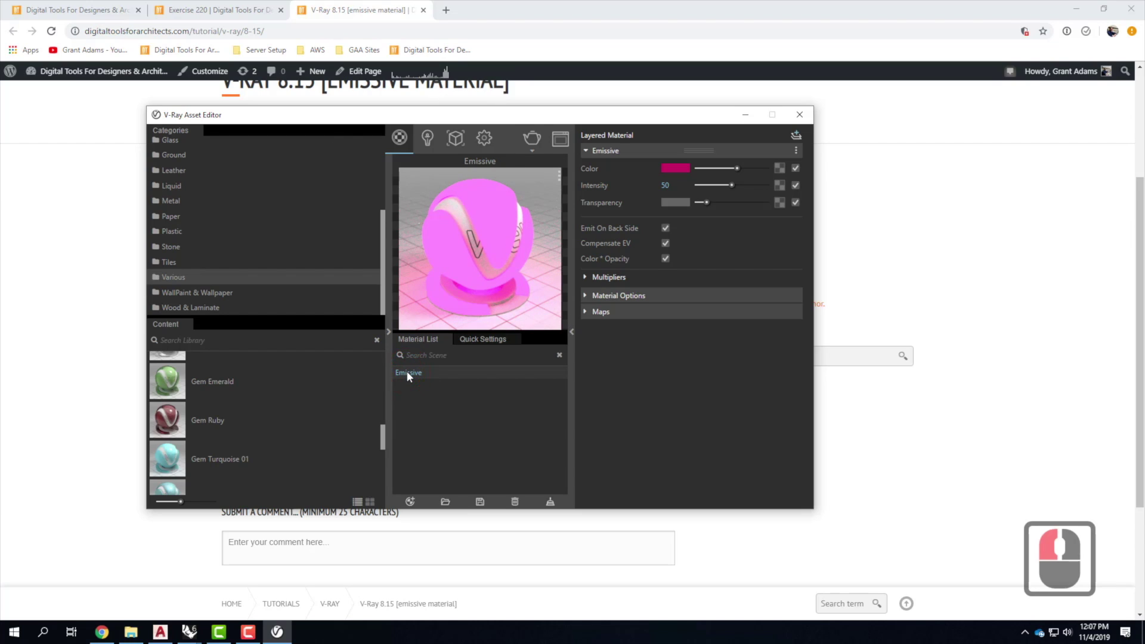
right_click(408, 374)
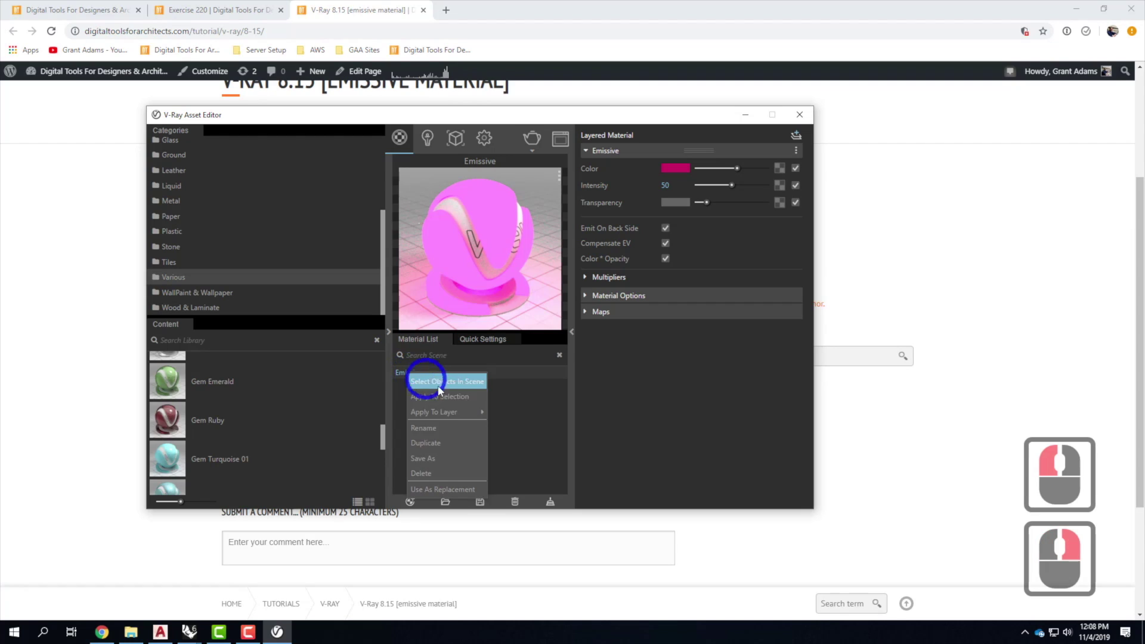
left_click(445, 431)
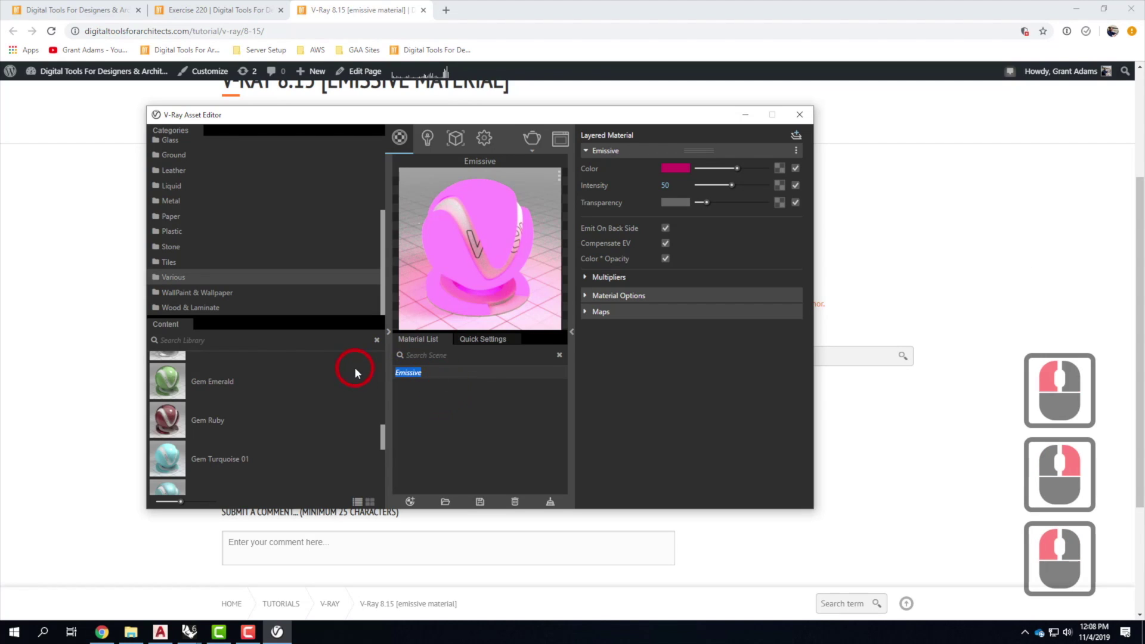
type("Neon")
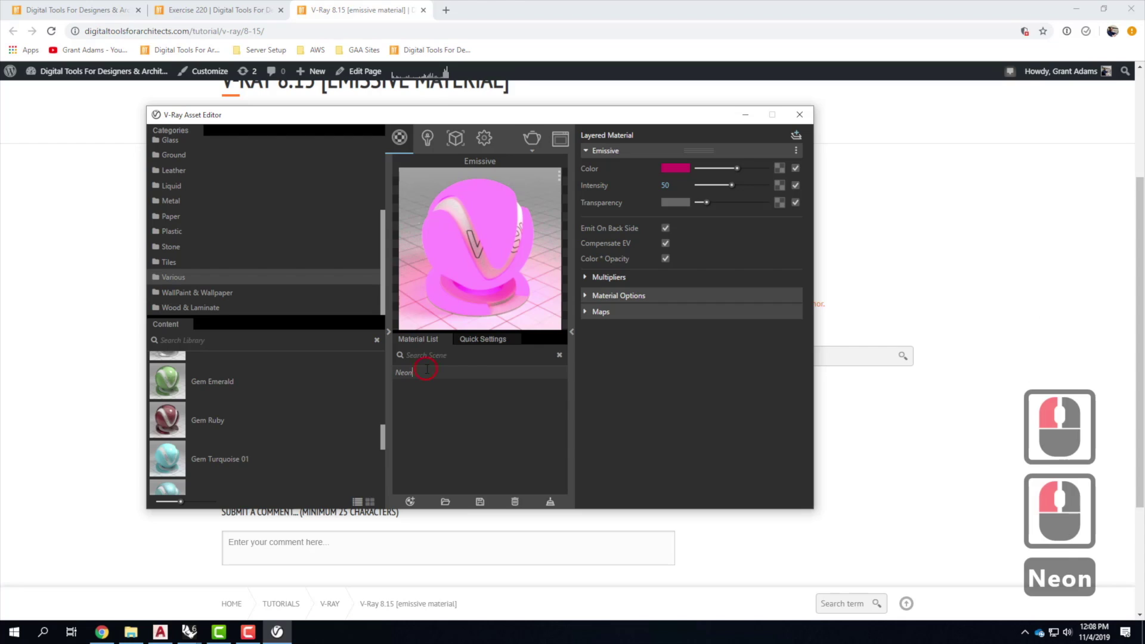
left_click(433, 399)
- Apply the Neon material to the Neon layer
left_click(407, 372)
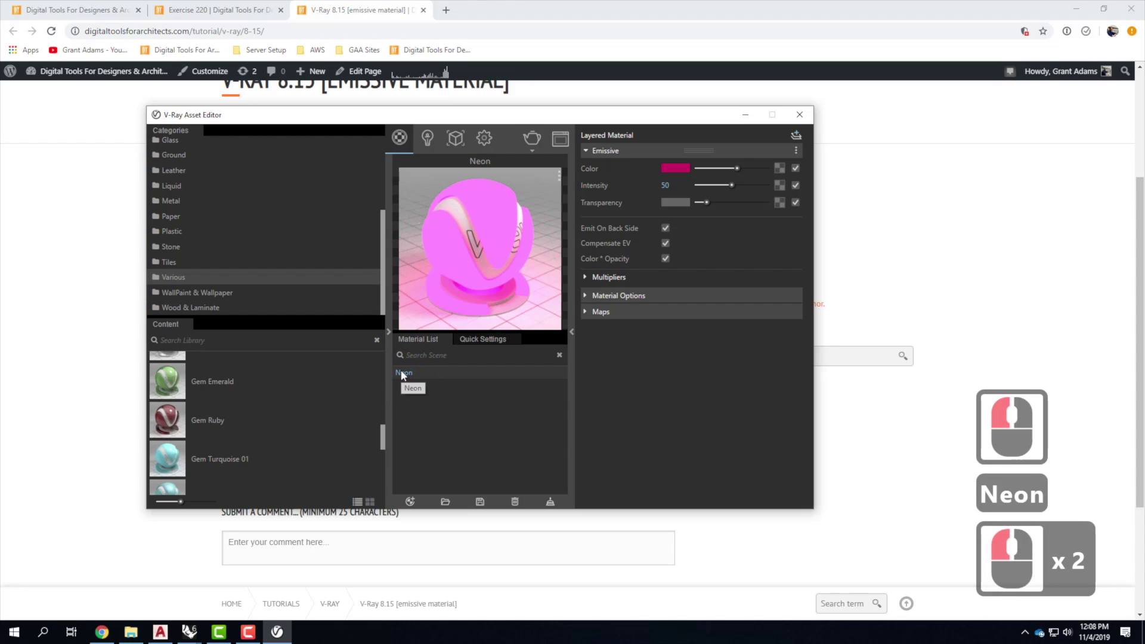
right_click(432, 374)
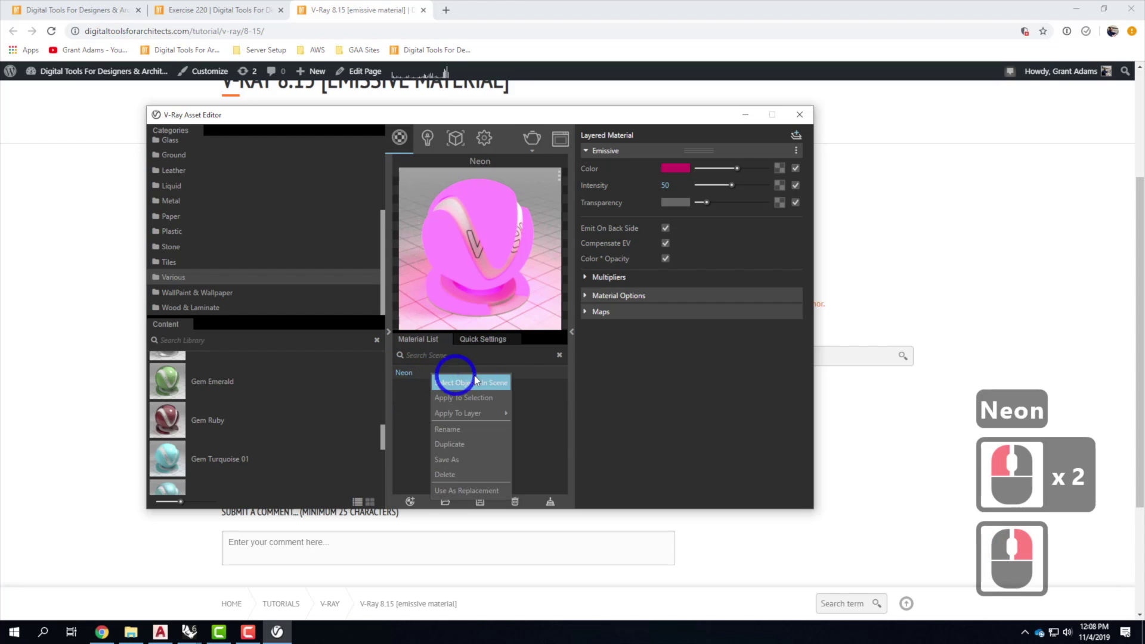
mouse_move(473, 413)
left_click(526, 412)
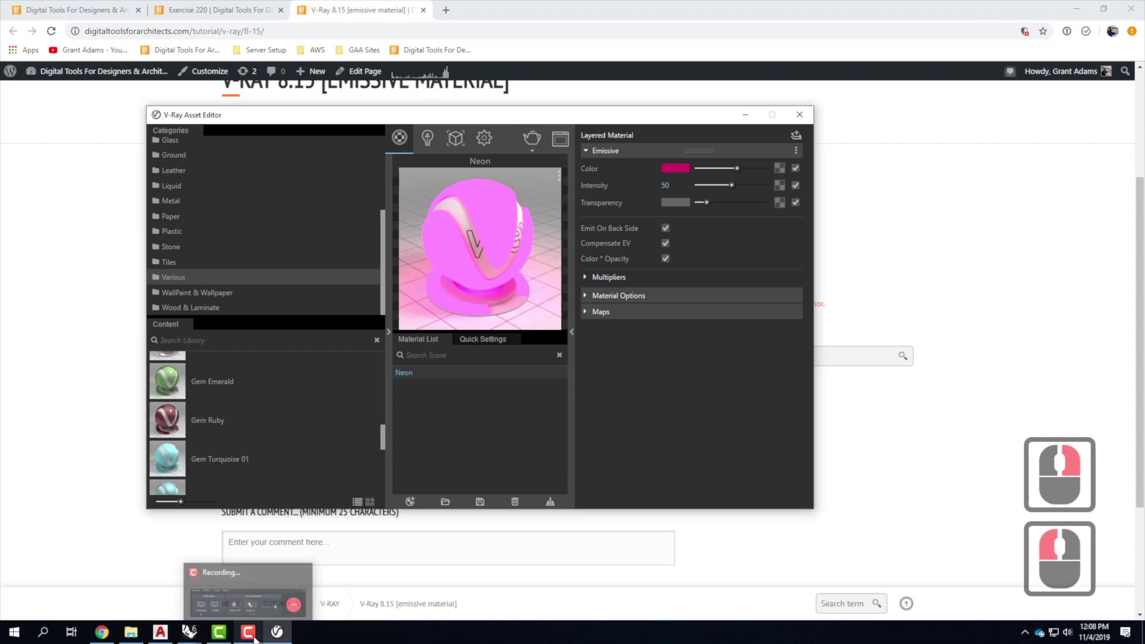
left_click(161, 634)
left_click(161, 634)
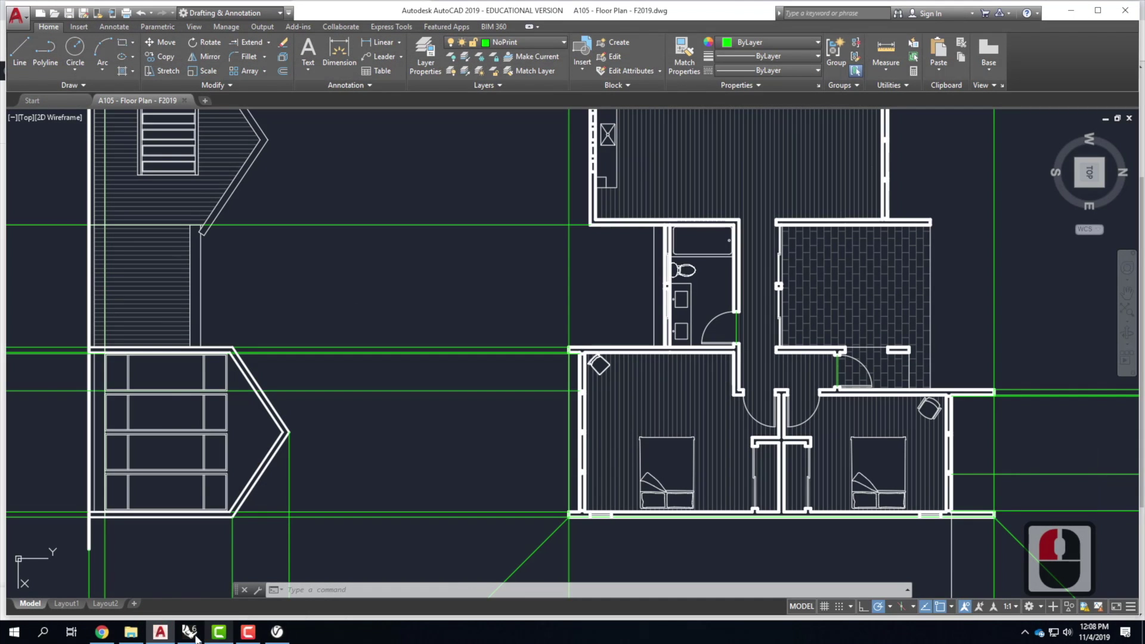
- Switch to the Rhinoceros window holding the unsaved neon numeral 3 model
left_click(189, 632)
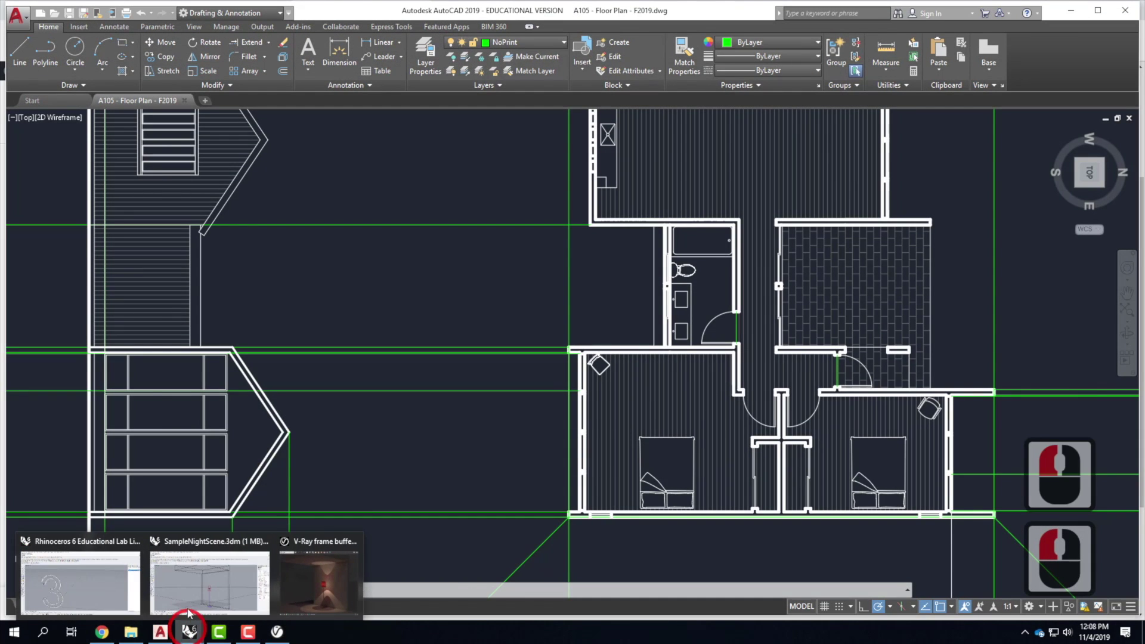
left_click(222, 588)
left_click(209, 325)
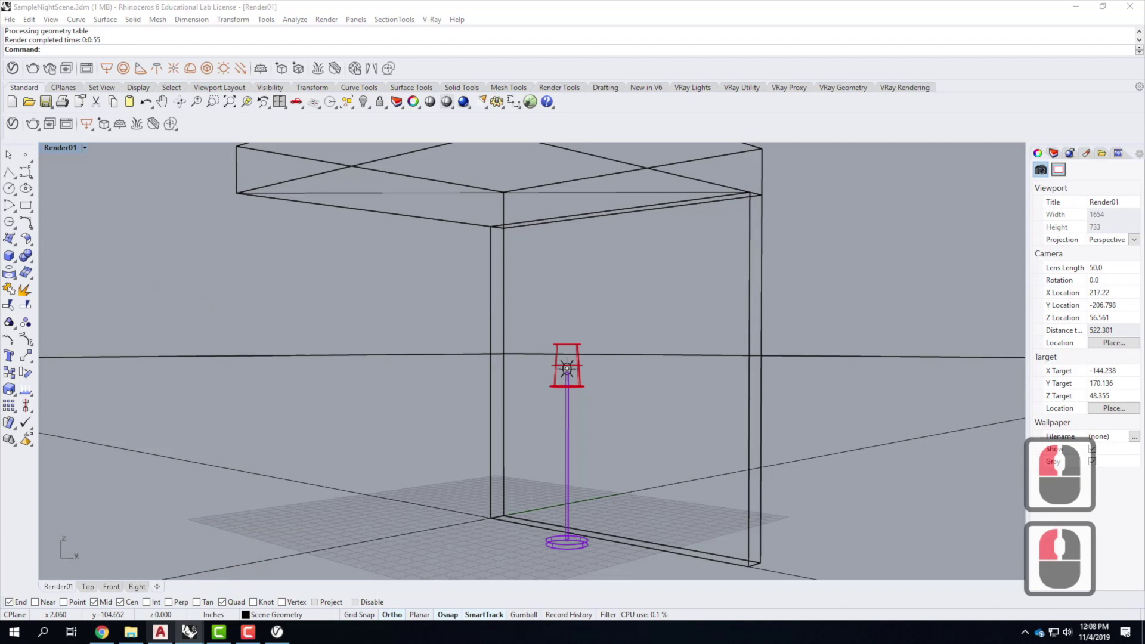
left_click(160, 632)
mouse_move(189, 632)
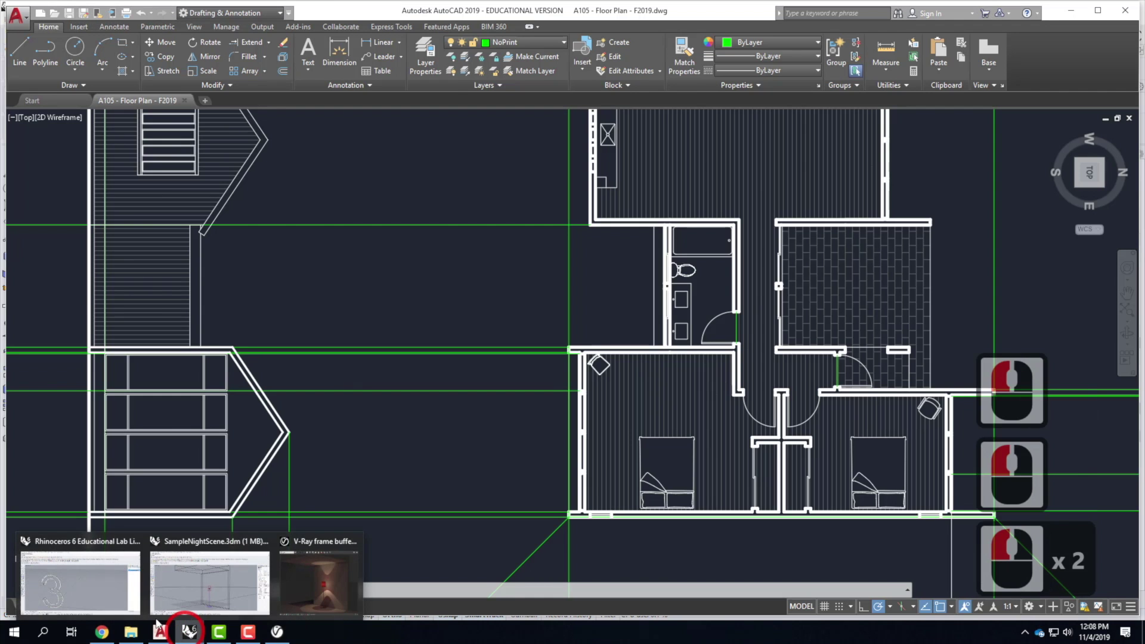
left_click(108, 596)
left_click(145, 9)
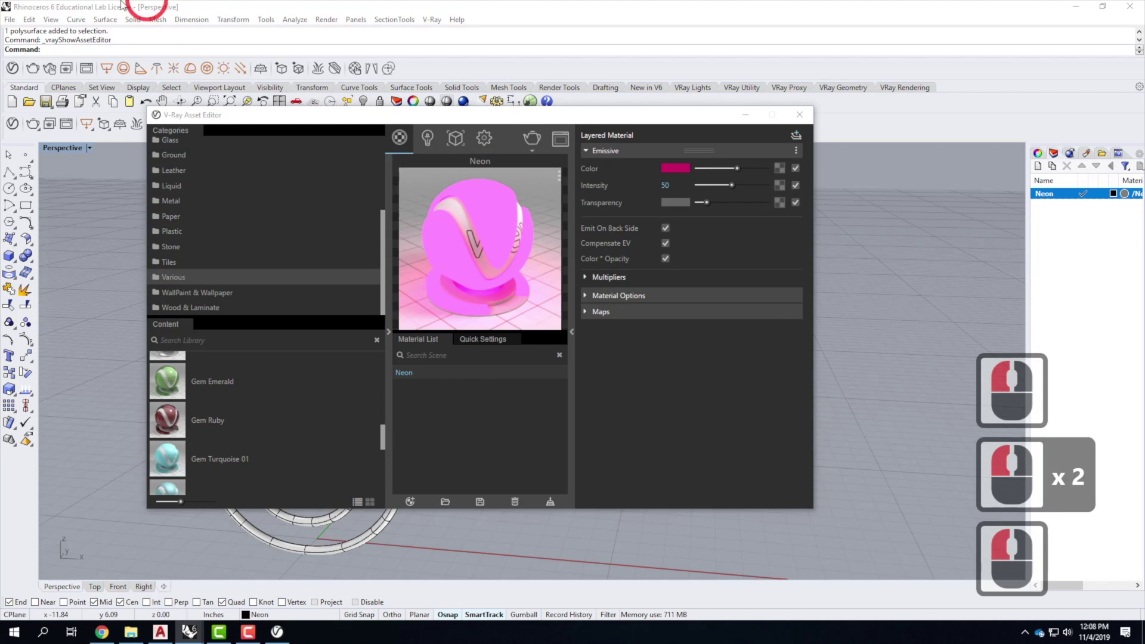
- Close the V-Ray Asset Editor and save the numeral model as Neon.3dm in the F2019 folder
left_click(800, 115)
left_click(10, 20)
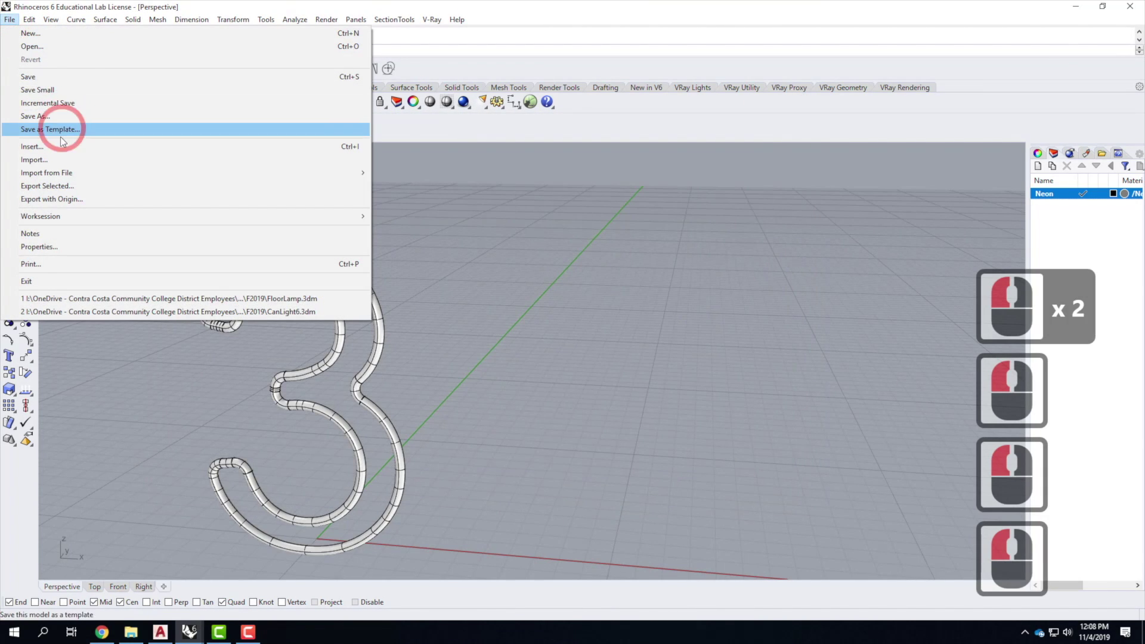
left_click(187, 76)
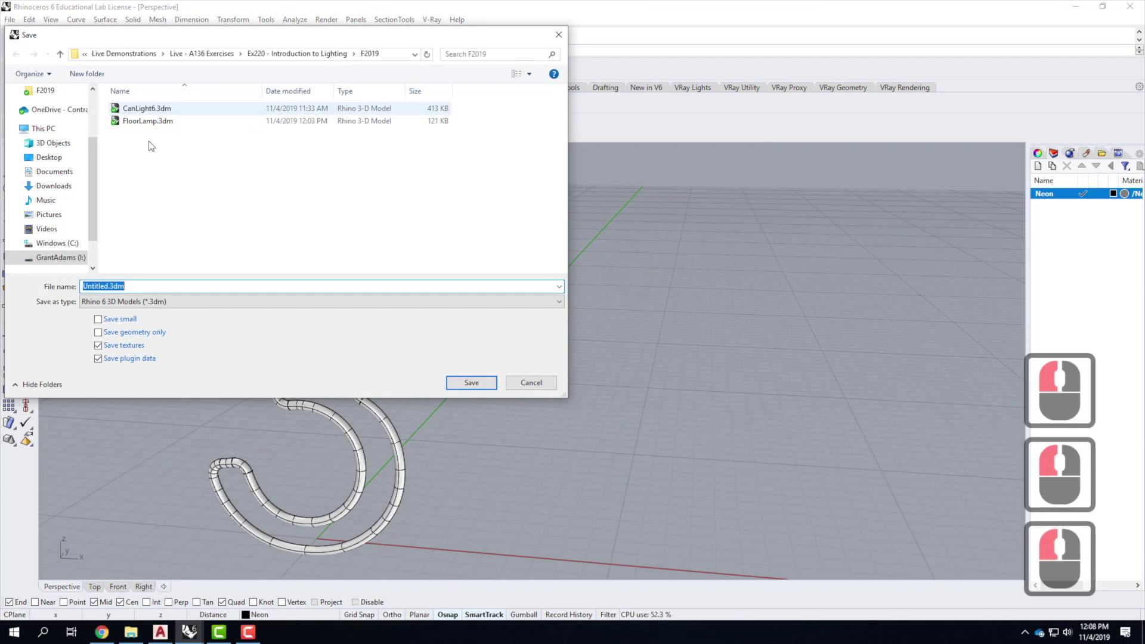
type("Neon")
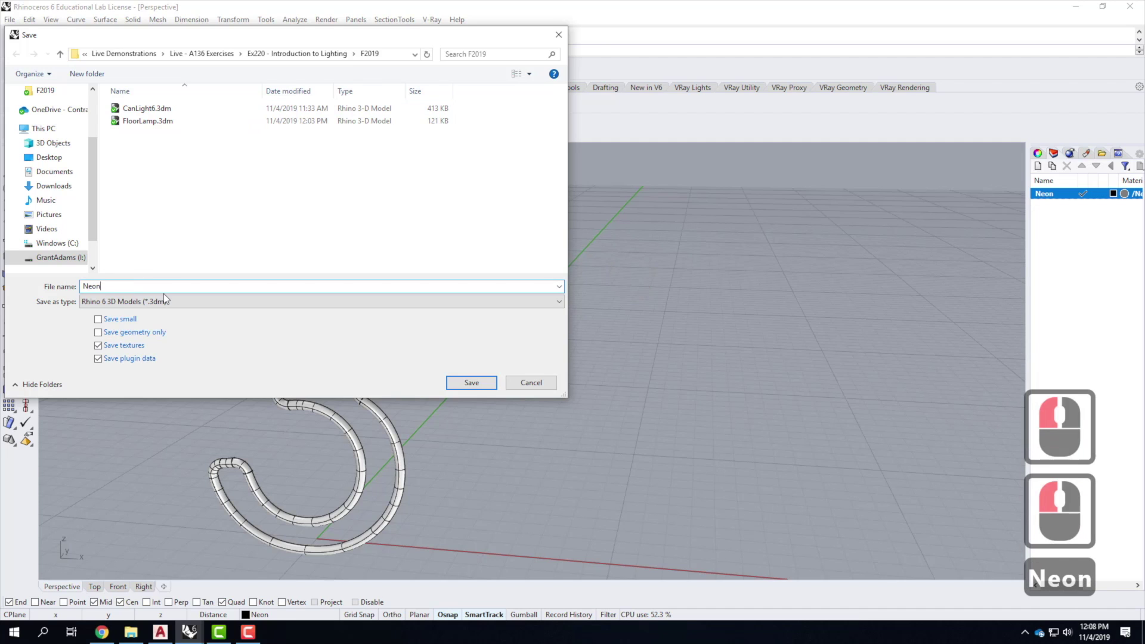
type(".3dm")
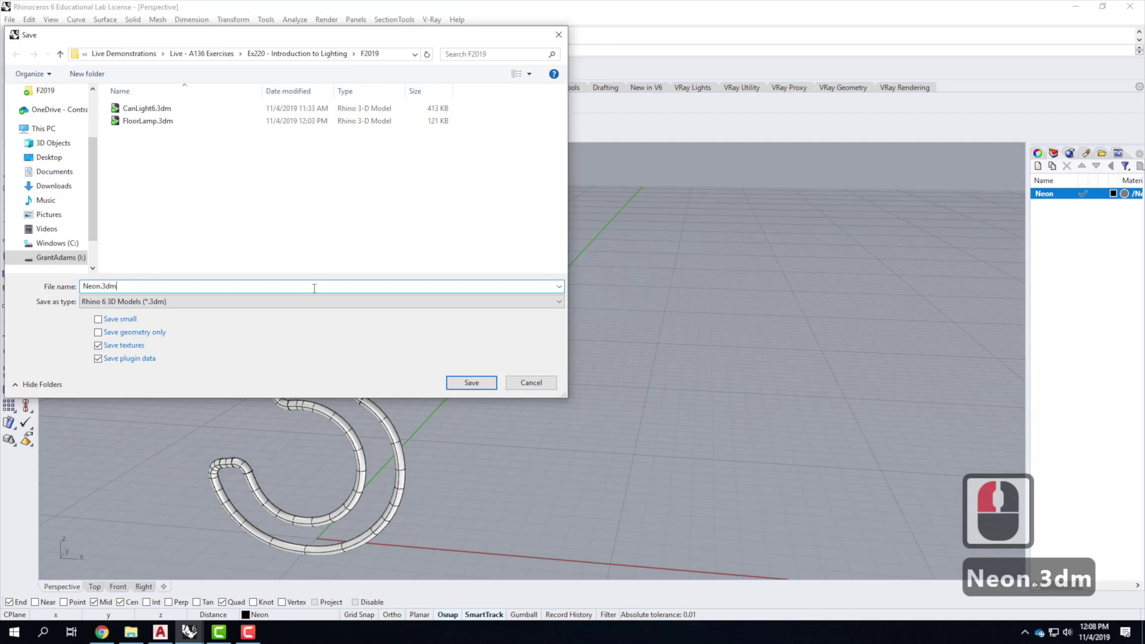
left_click(484, 383)
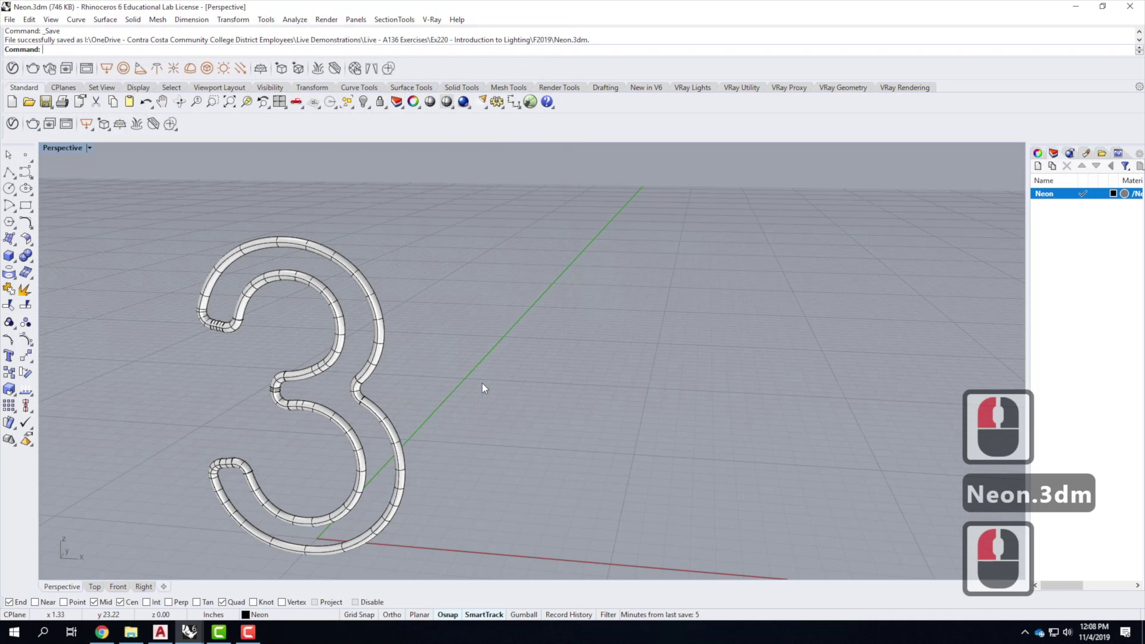
- Switch to the SampleNightScene.3dm window and add a new layer to its layer list
left_click(189, 631)
left_click(226, 579)
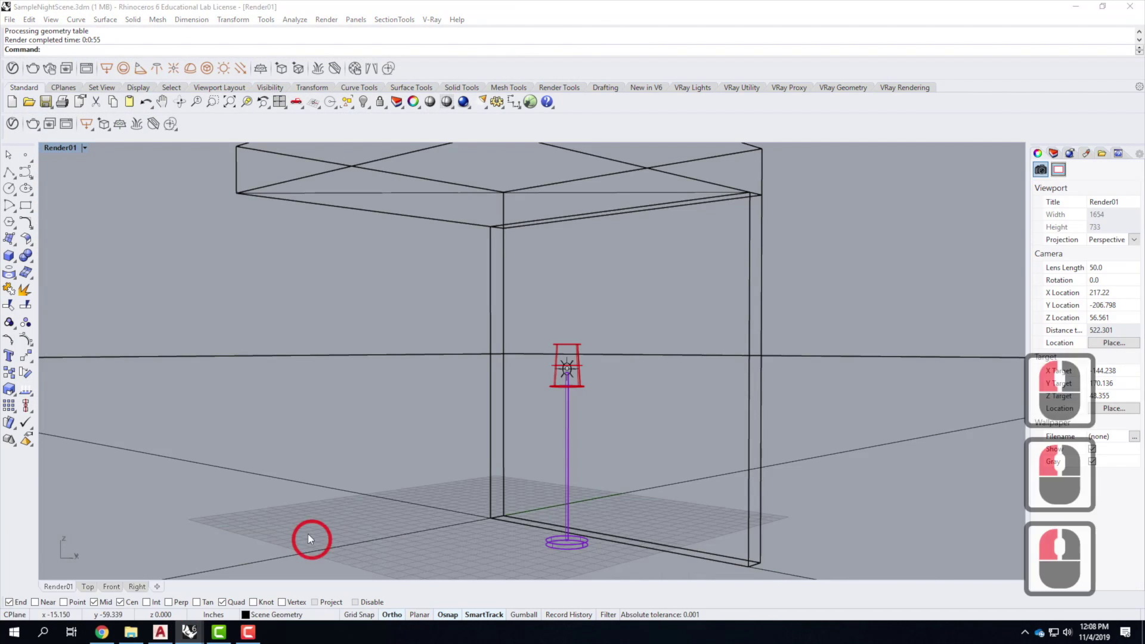
left_click(1054, 154)
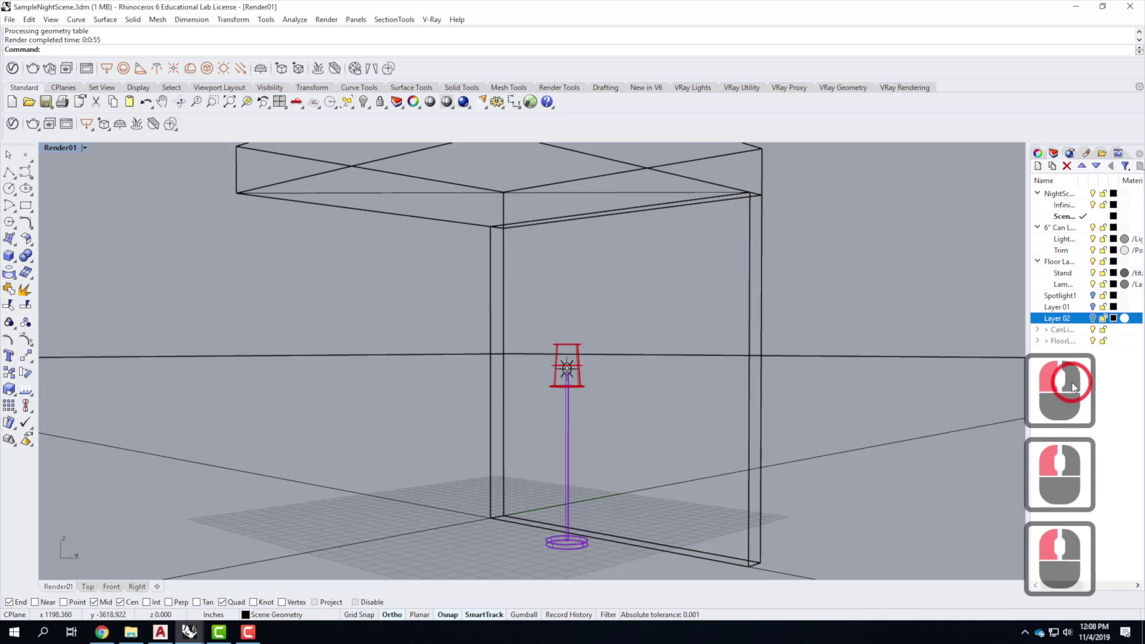
left_click(1038, 166)
- Move the floor lamp block and its point light onto Layer 03 and turn that layer off
left_click_drag(554, 307, 624, 443)
left_click(579, 388)
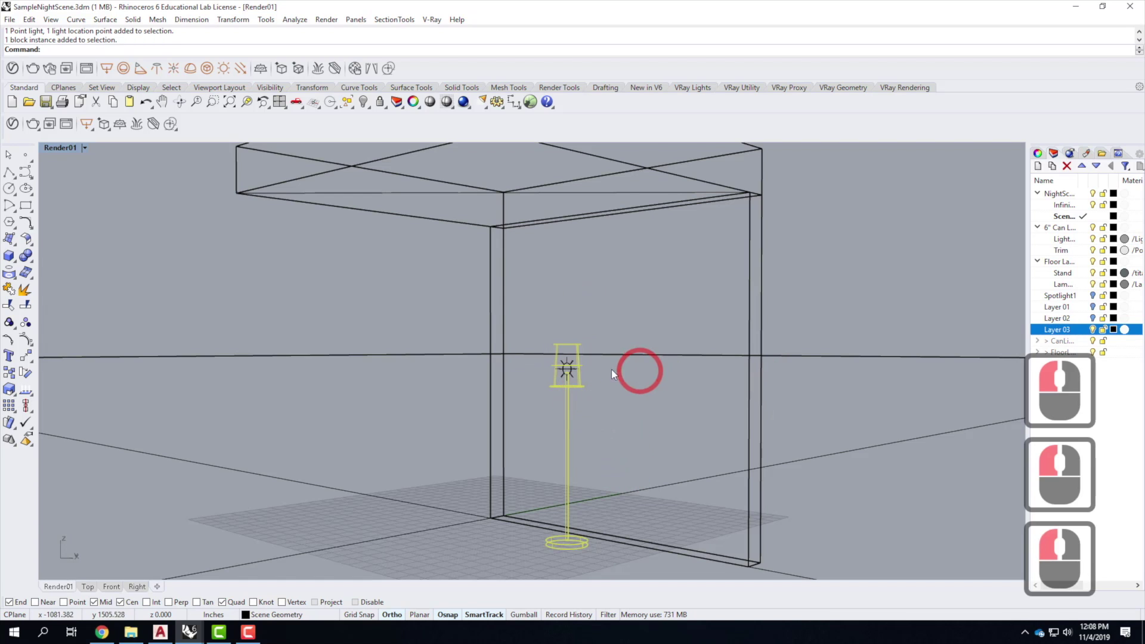
left_click_drag(542, 317, 661, 435, "shift")
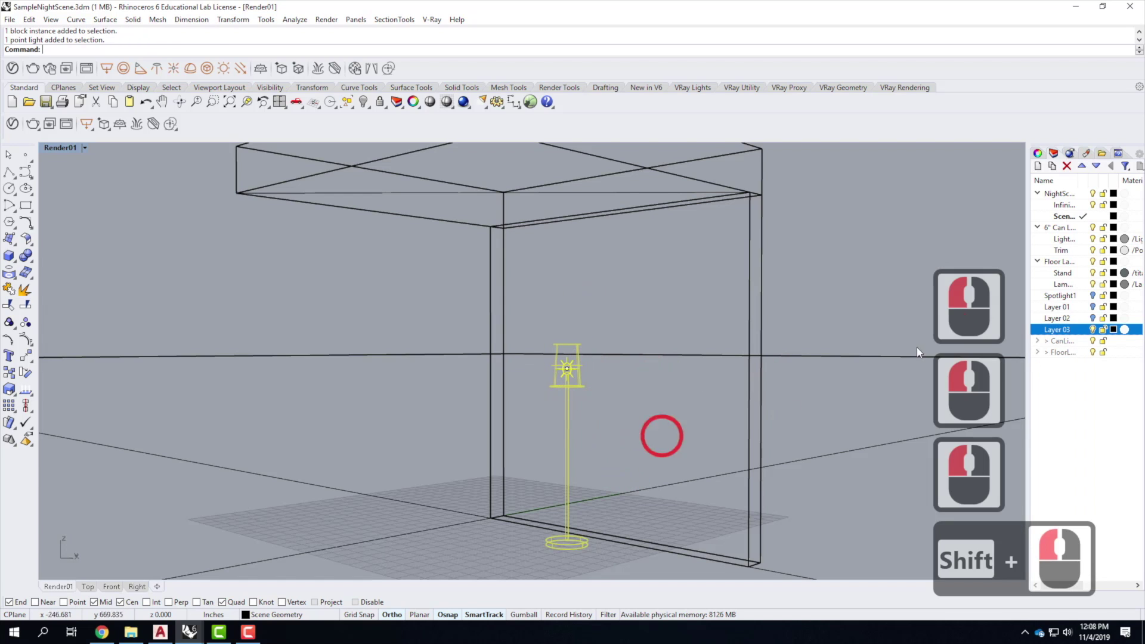
right_click(1066, 334)
left_click(1067, 540)
left_click(1093, 329)
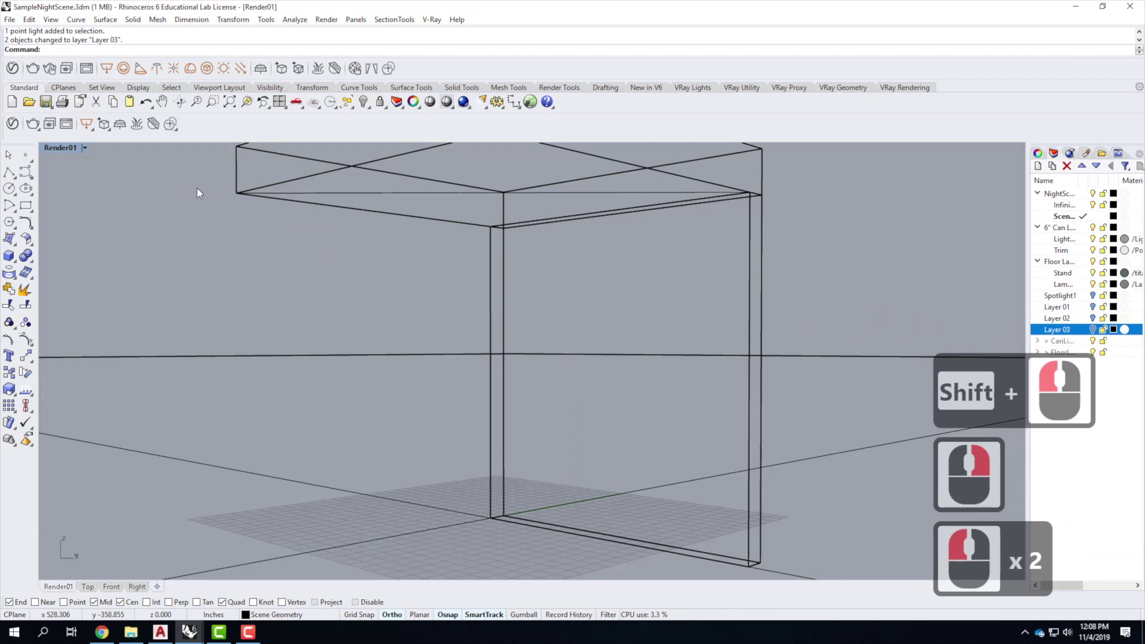
- Insert Neon.3dm as a linked block instance with reference layer style at the wall's base corner at the origin
left_click(29, 19)
mouse_move(87, 231)
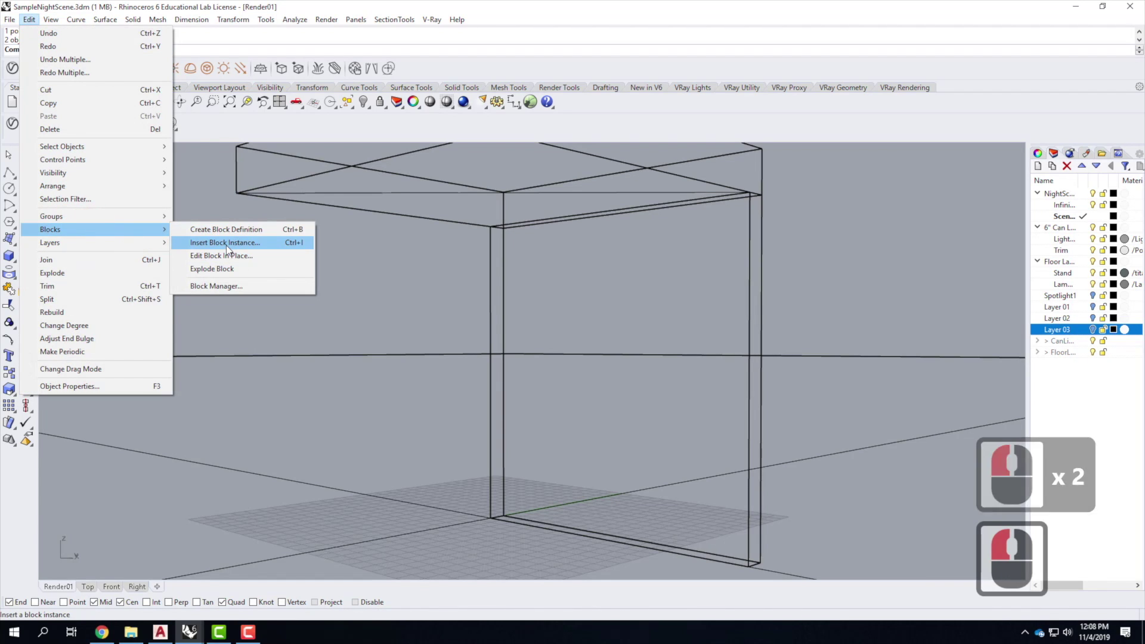
left_click(225, 242)
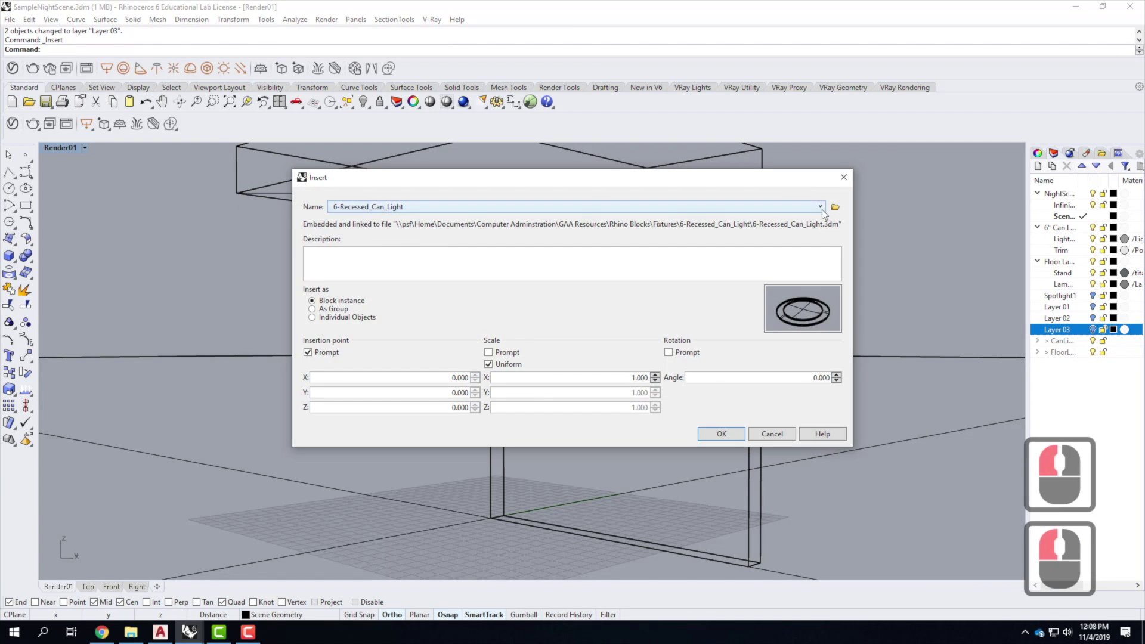
left_click(834, 206)
left_click(448, 295)
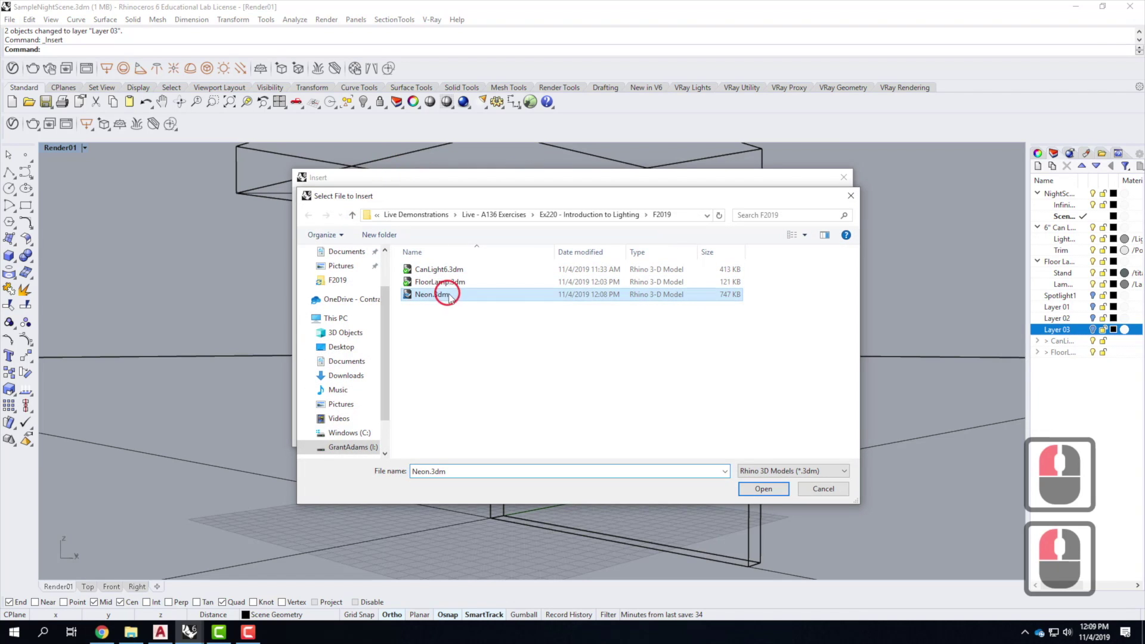
left_click(763, 488)
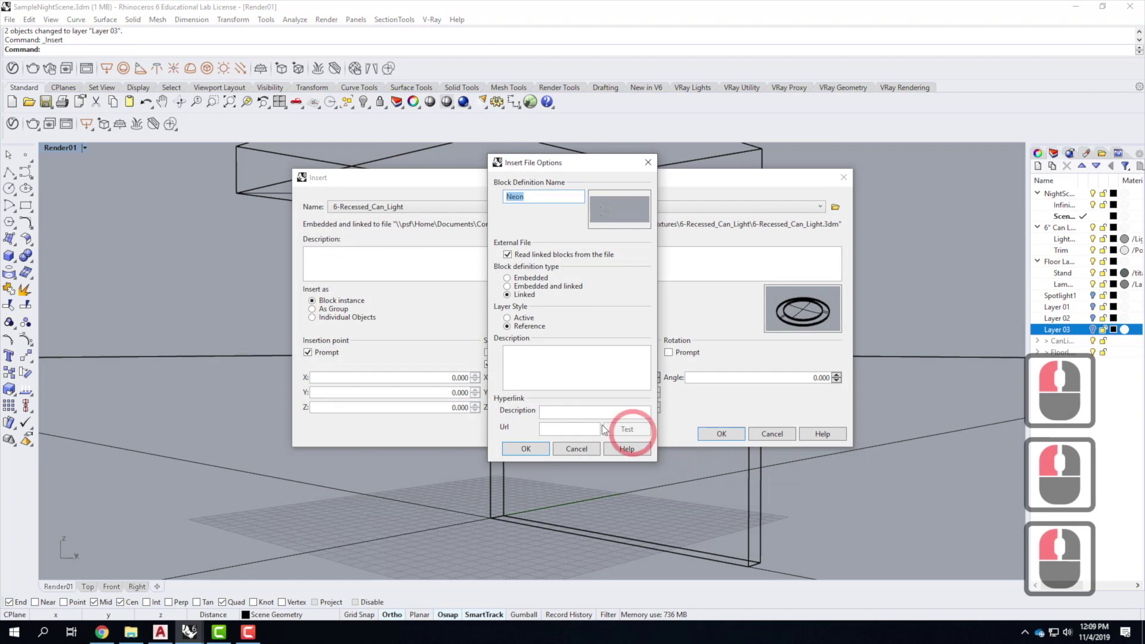
left_click(525, 448)
left_click(699, 433)
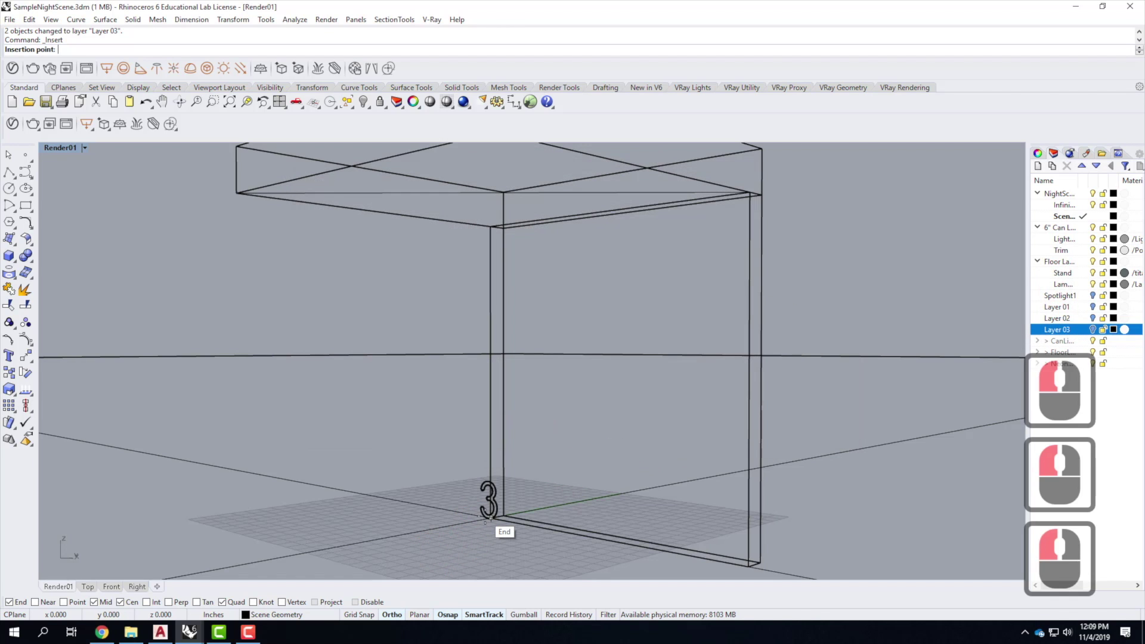
left_click(491, 517)
- Move the numeral 3 block vertically up the wall's corner edge by about 49 inches
type("move")
key("Return")
type("v")
key("Return")
left_click(513, 542)
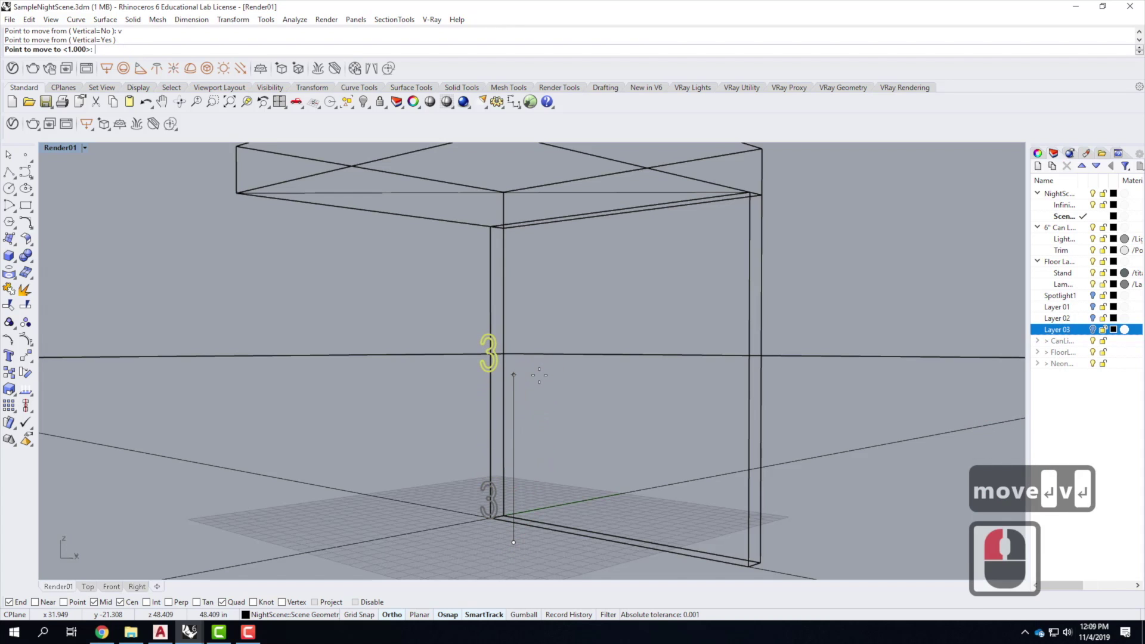
left_click(491, 392)
- Move the numeral 3 block horizontally along the wall to about the middle of its face and deselect it
right_click(464, 432)
left_click(401, 461)
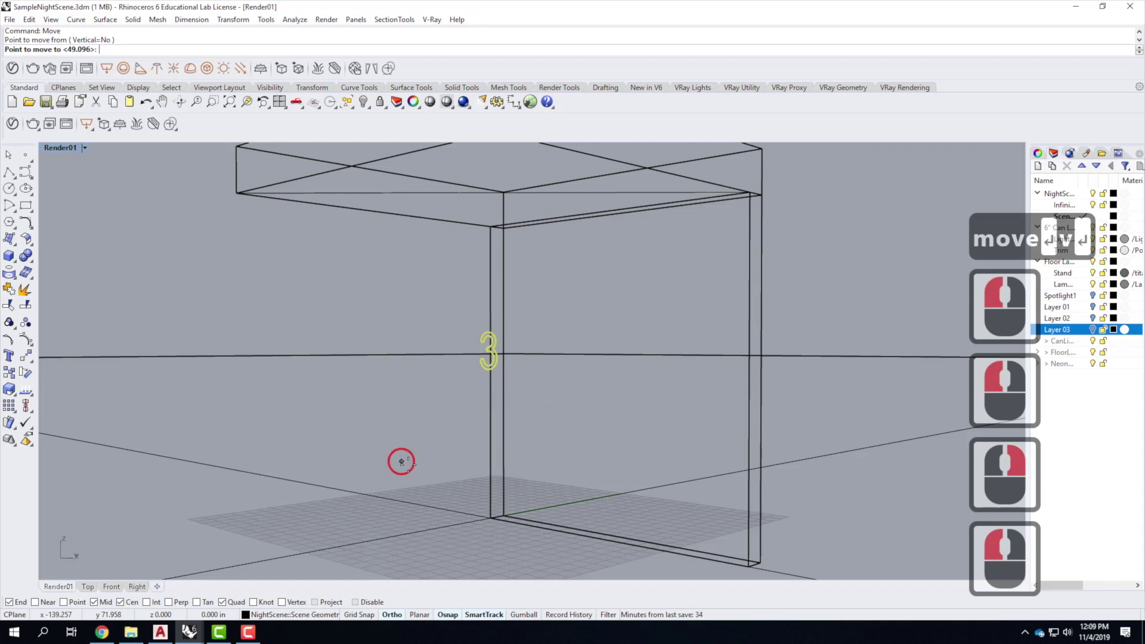
left_click(432, 477)
key("Escape")
key("Escape")
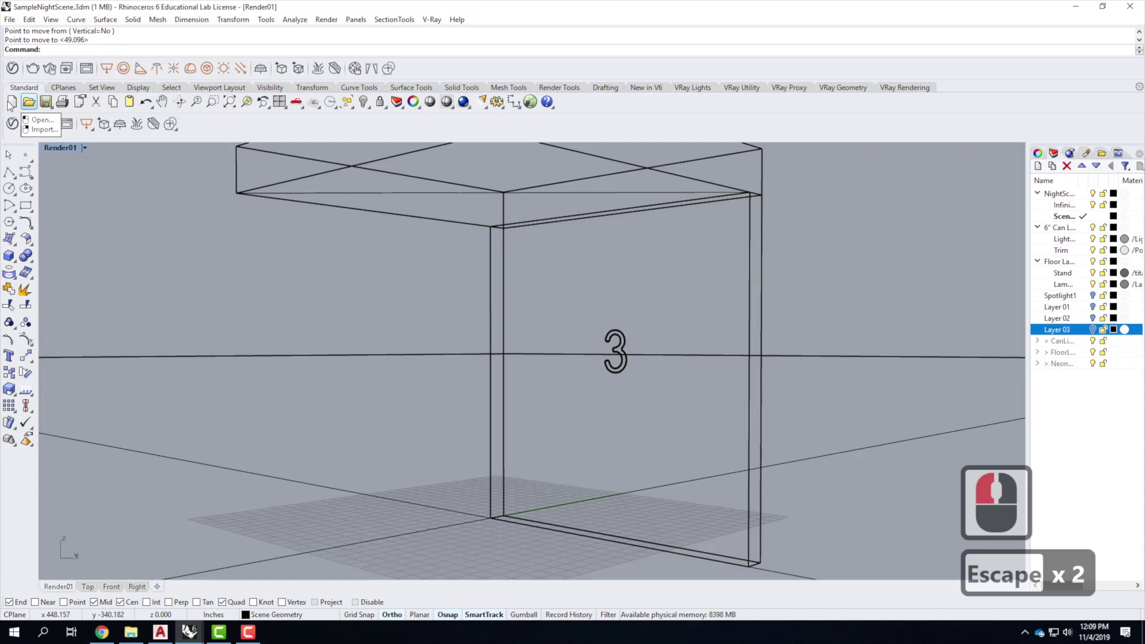
- Render the Render01 view with V-Ray, examine the neon numeral in the frame buffer, and minimize the V-Ray windows
left_click(13, 124)
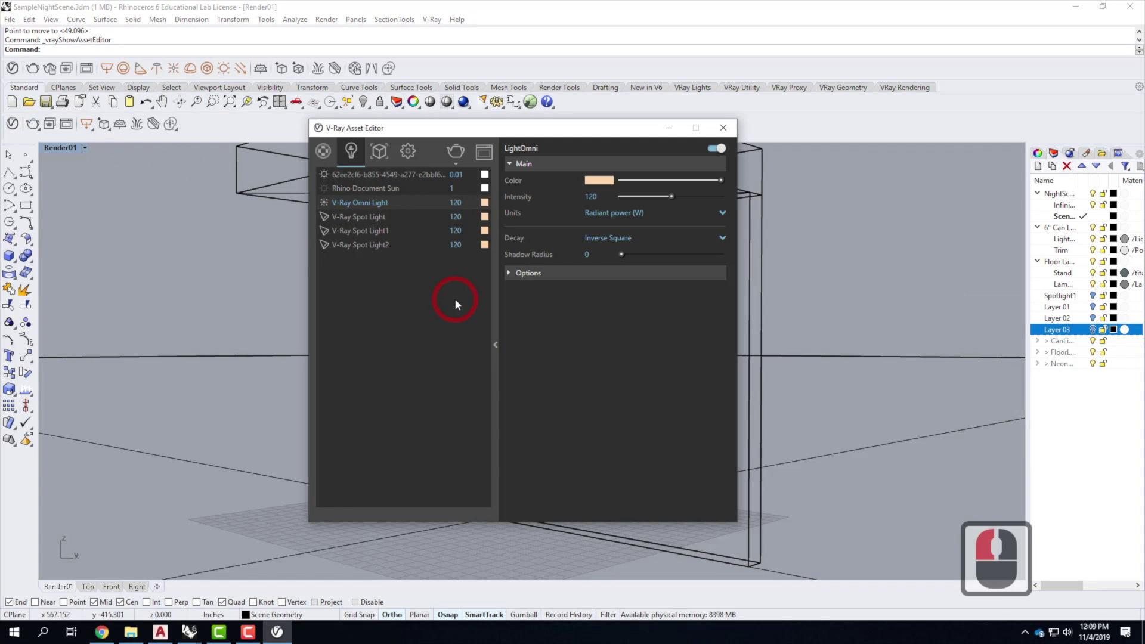
left_click(723, 128)
left_click(88, 144)
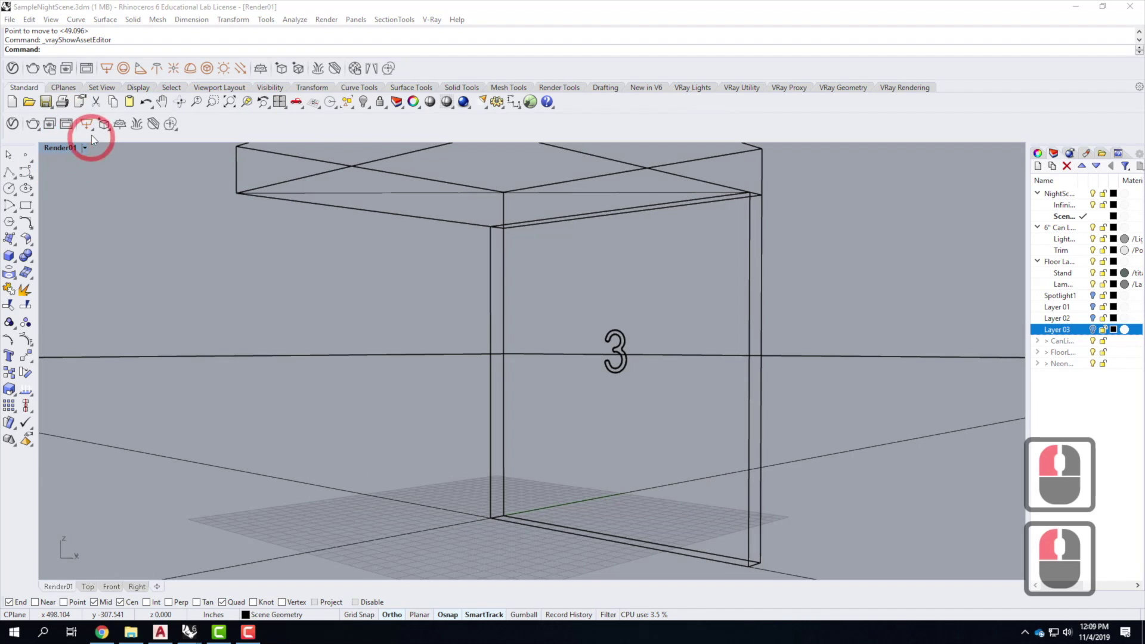
left_click(11, 126)
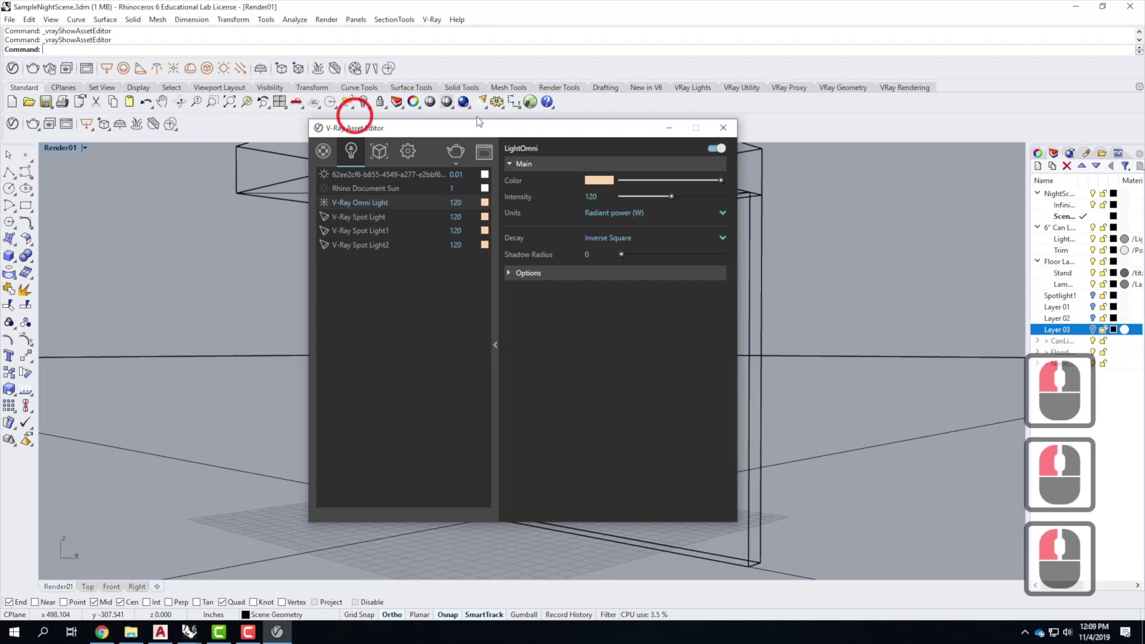
left_click(454, 153)
left_click(485, 154)
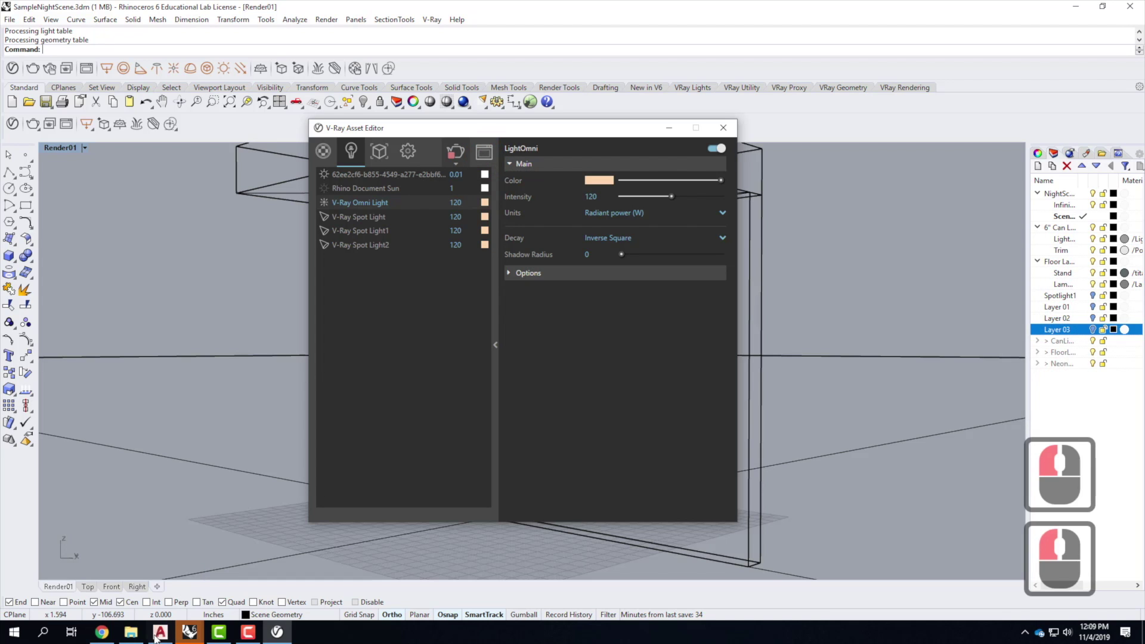
left_click(189, 631)
left_click(322, 576)
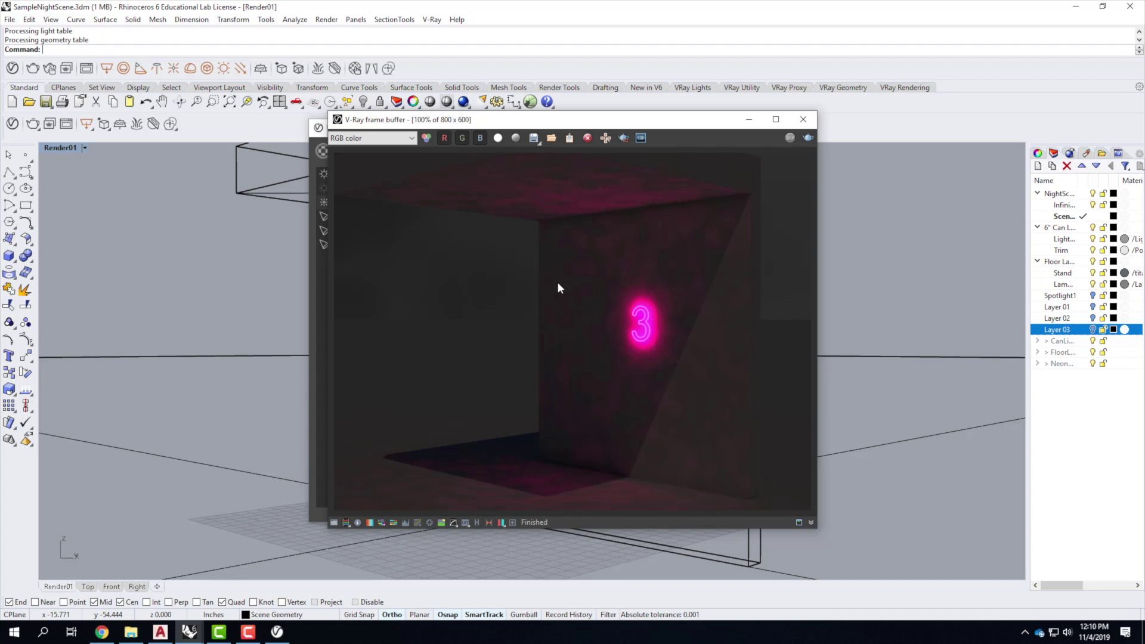
left_click(749, 119)
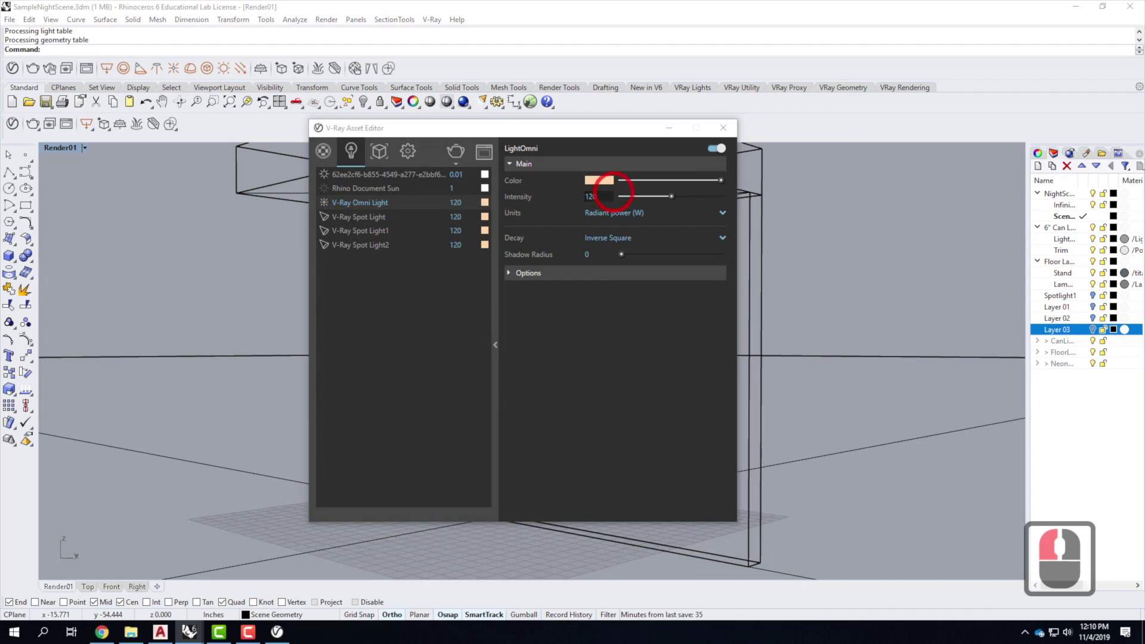
left_click(680, 131)
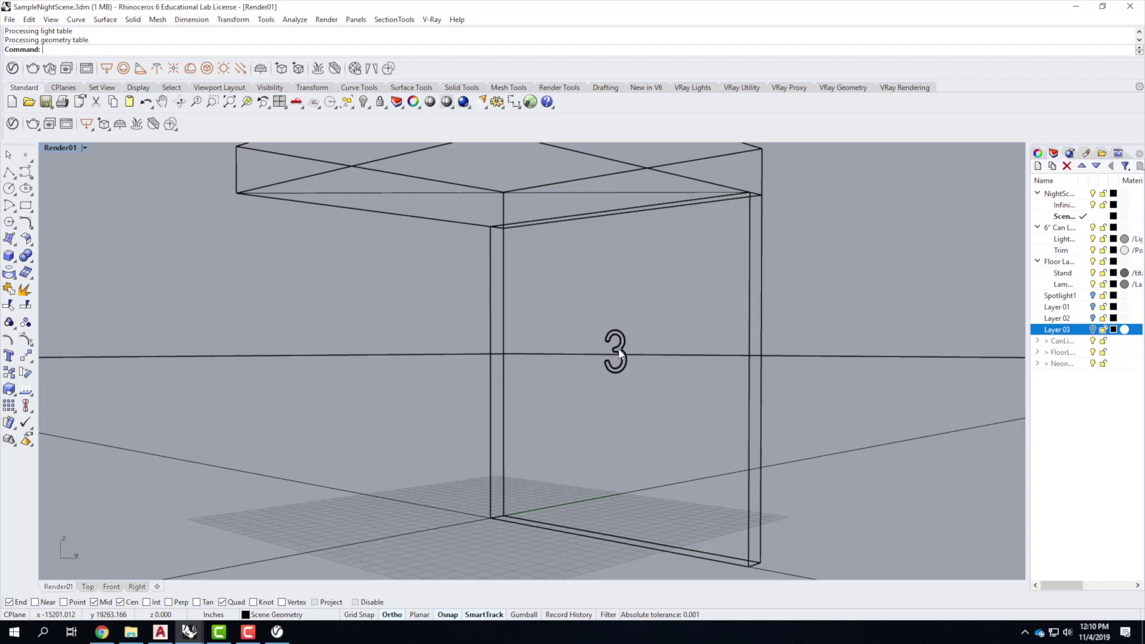
- Create a 1' by 1' V-Ray rectangular light on the ground from the wall's base corner
left_click(106, 68)
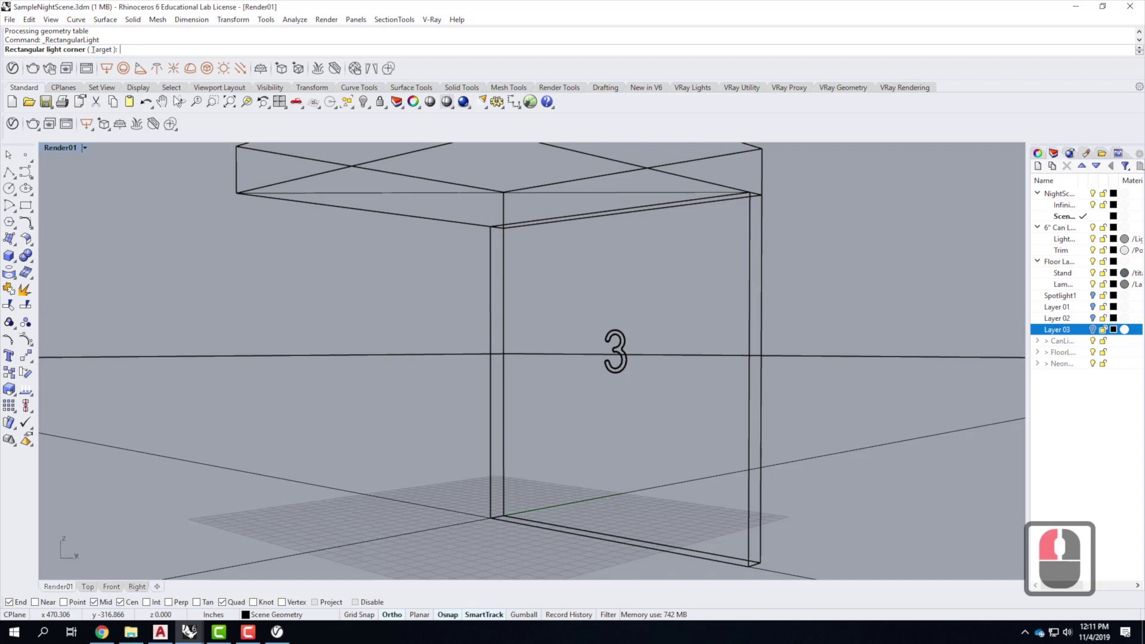
left_click(490, 517)
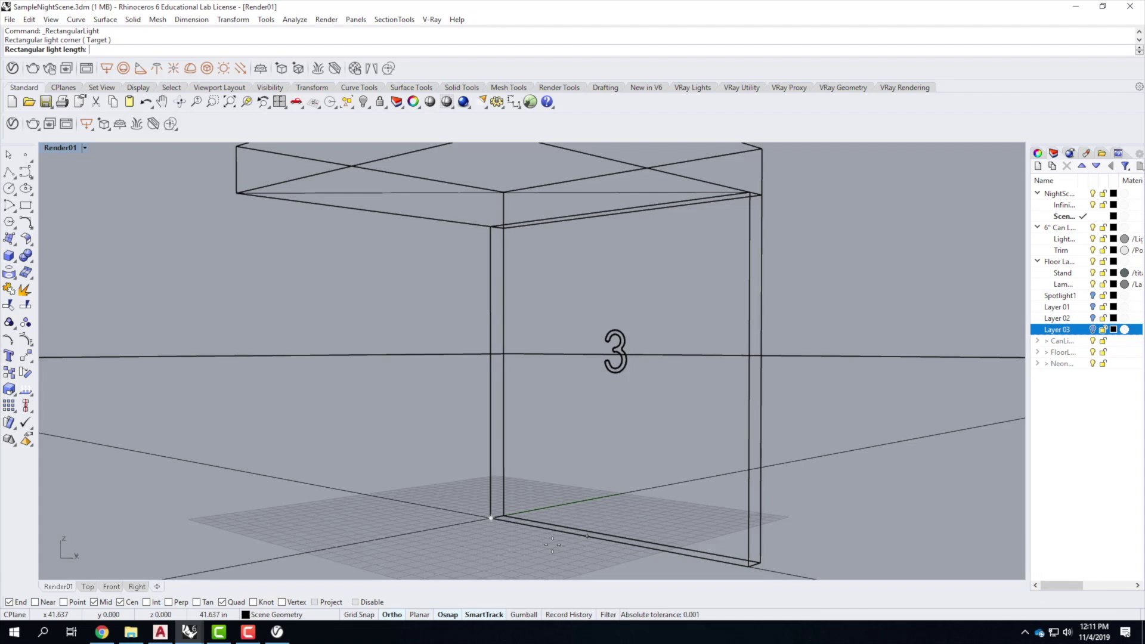
type("1'")
key("Return")
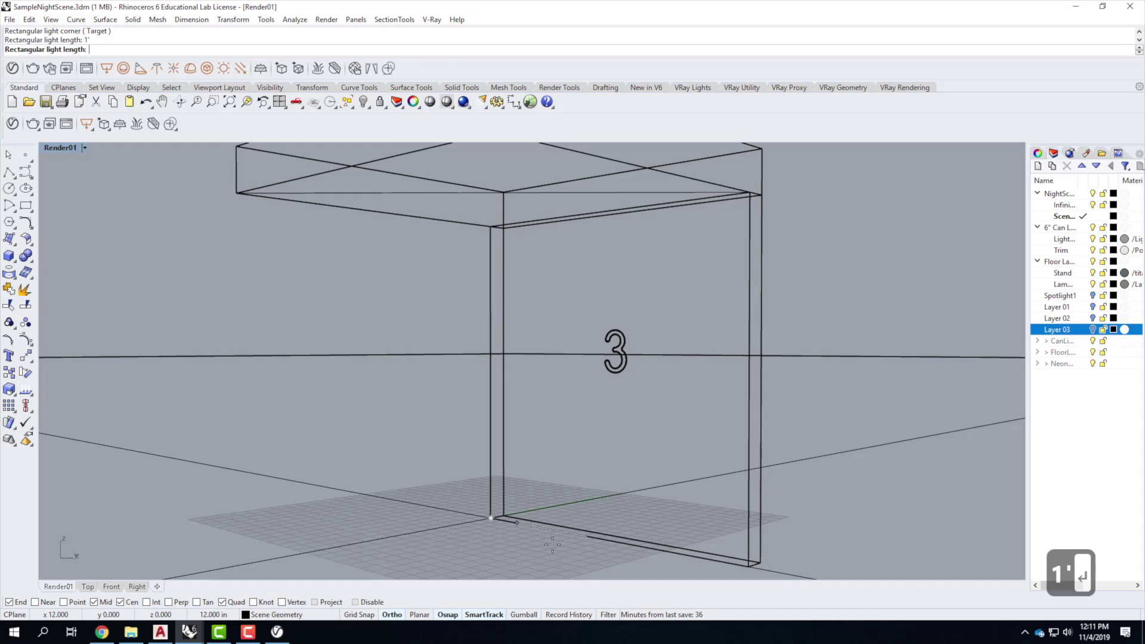
left_click(550, 541)
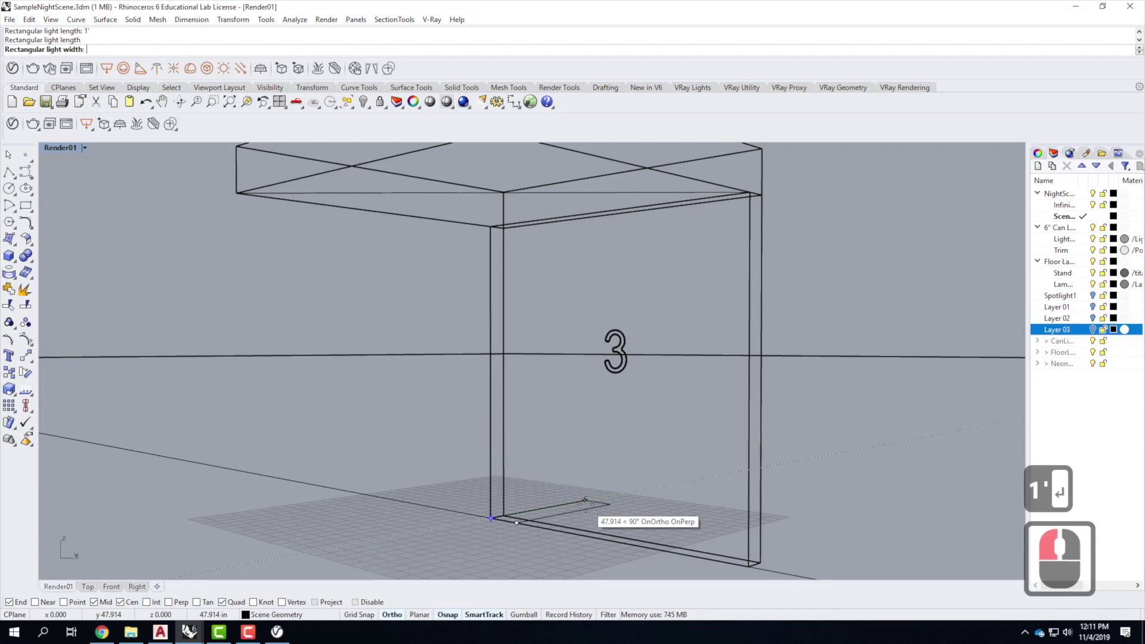
type("1'")
key("Return")
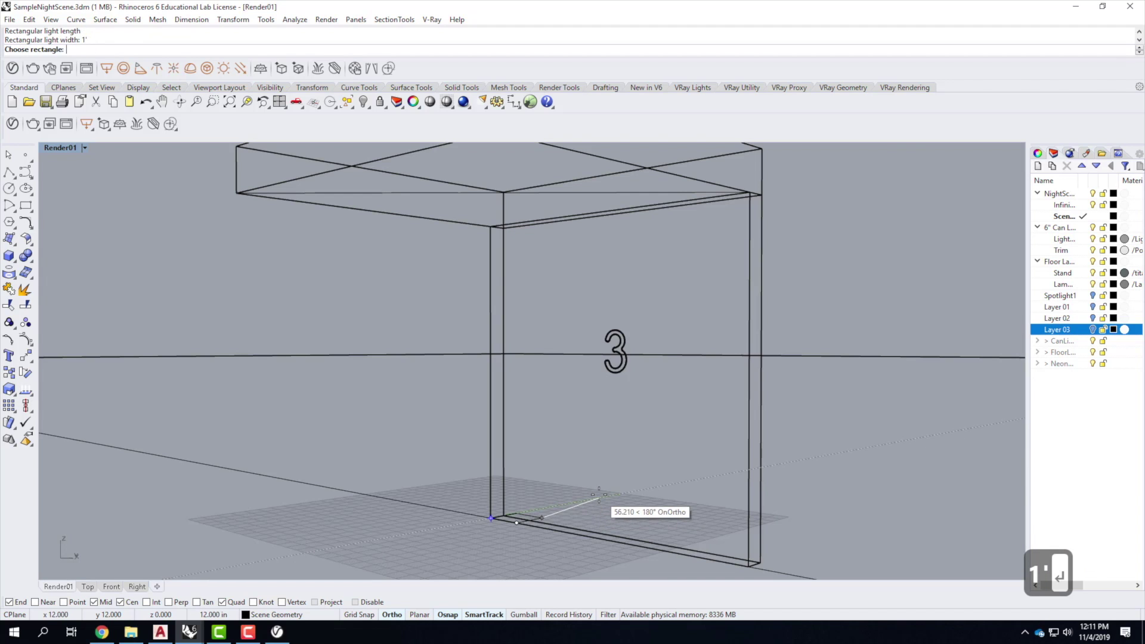
left_click(545, 529)
left_click(545, 560)
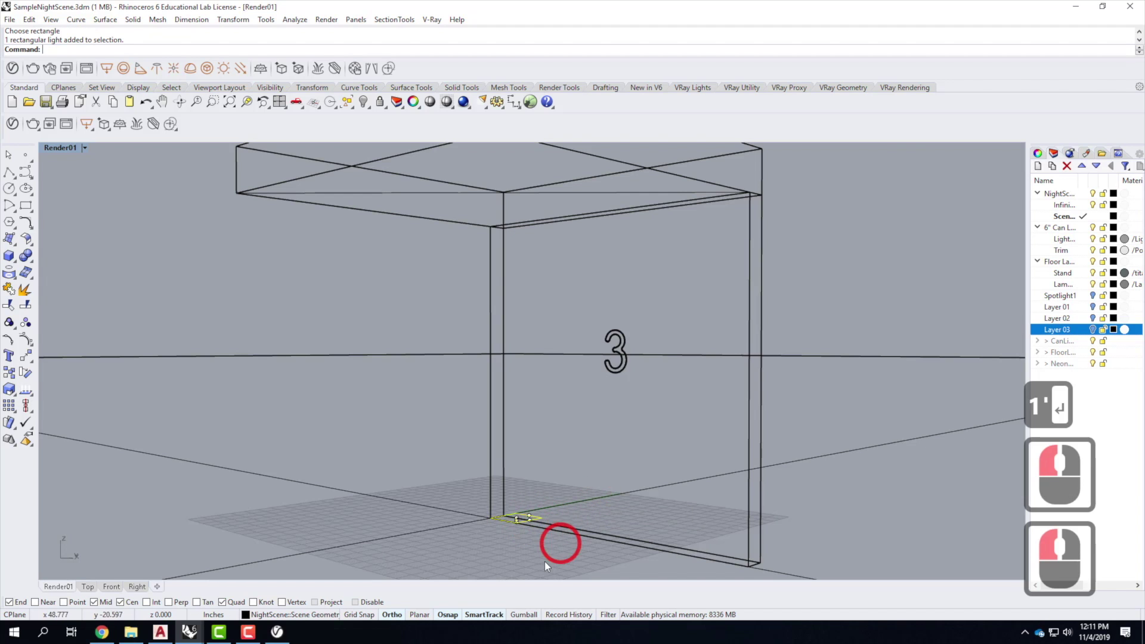
- Rotate the rectangular light upright with Rotate3D about its edge along the wall's base, starting from the wall corner
scroll(509, 528, "up", 4)
scroll(510, 520, "down", 1)
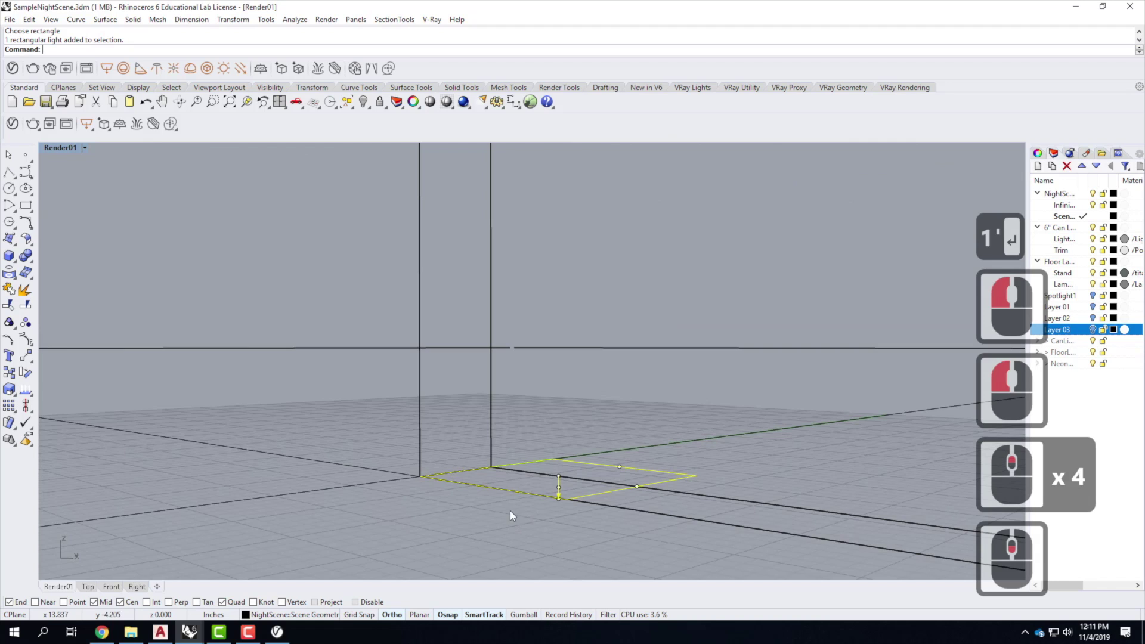
scroll(510, 512, "down", 3)
type("rotate3d")
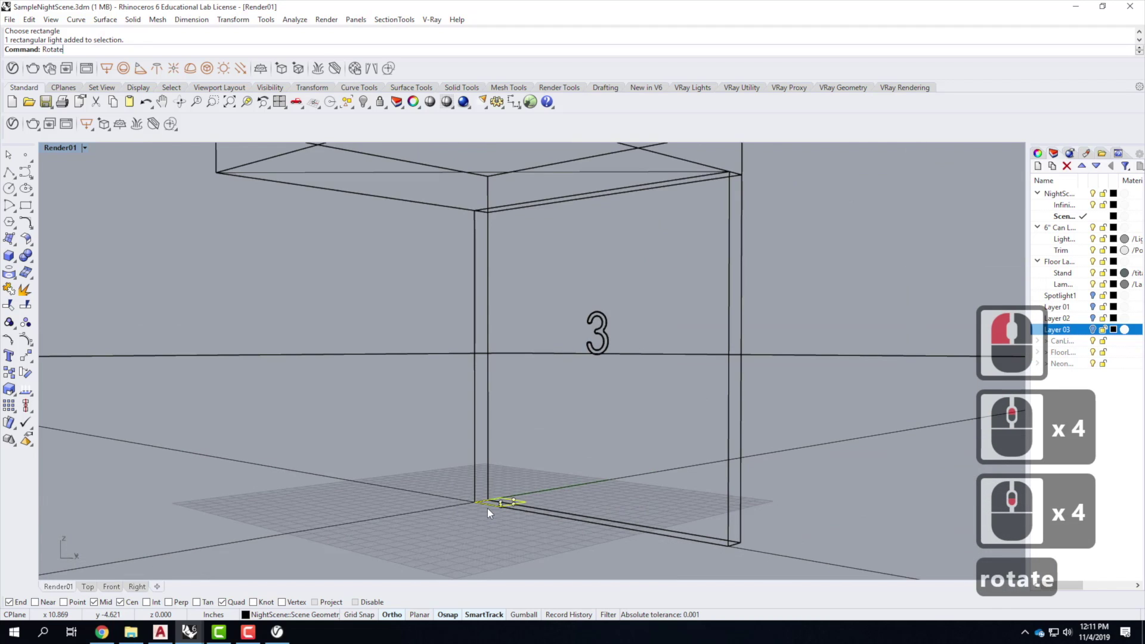
key("Return")
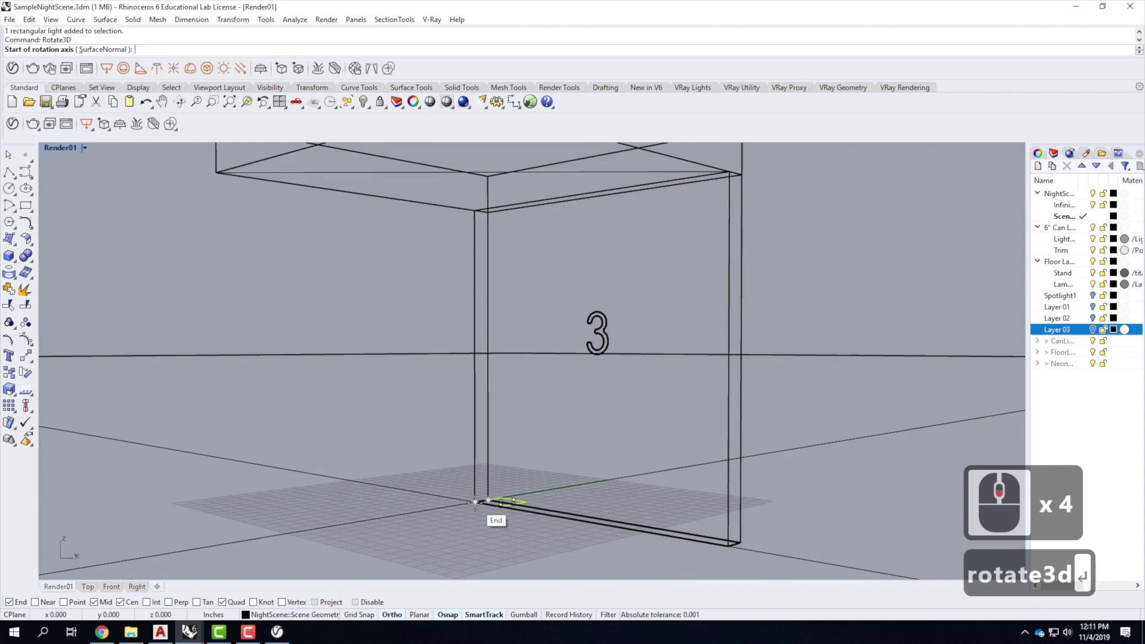
left_click(476, 503)
left_click(500, 504)
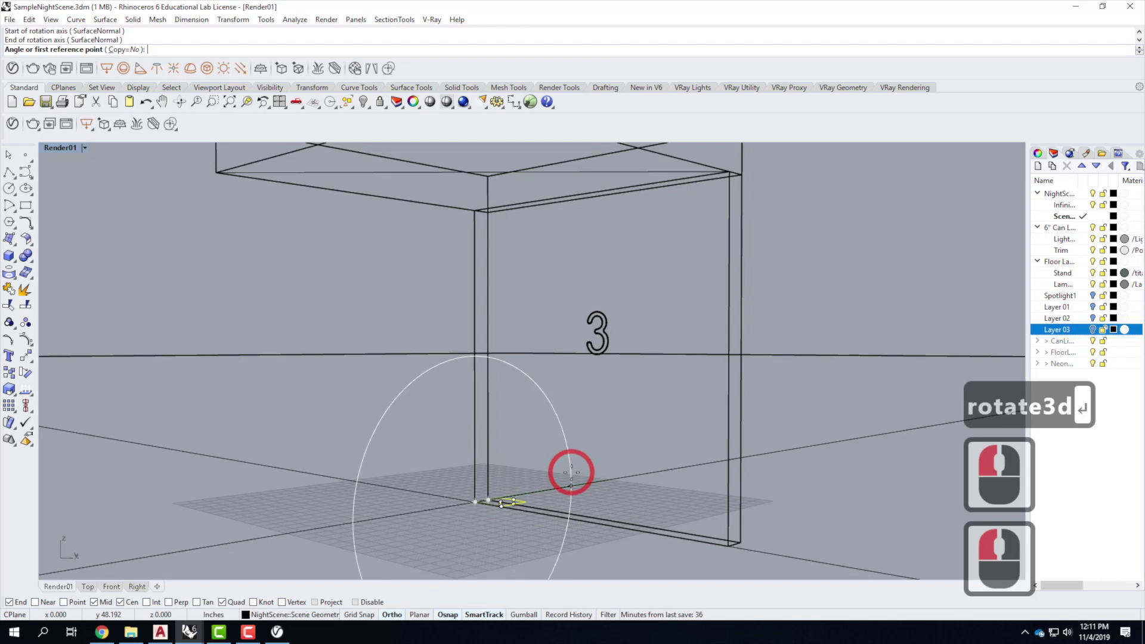
left_click(571, 485)
left_click(420, 380)
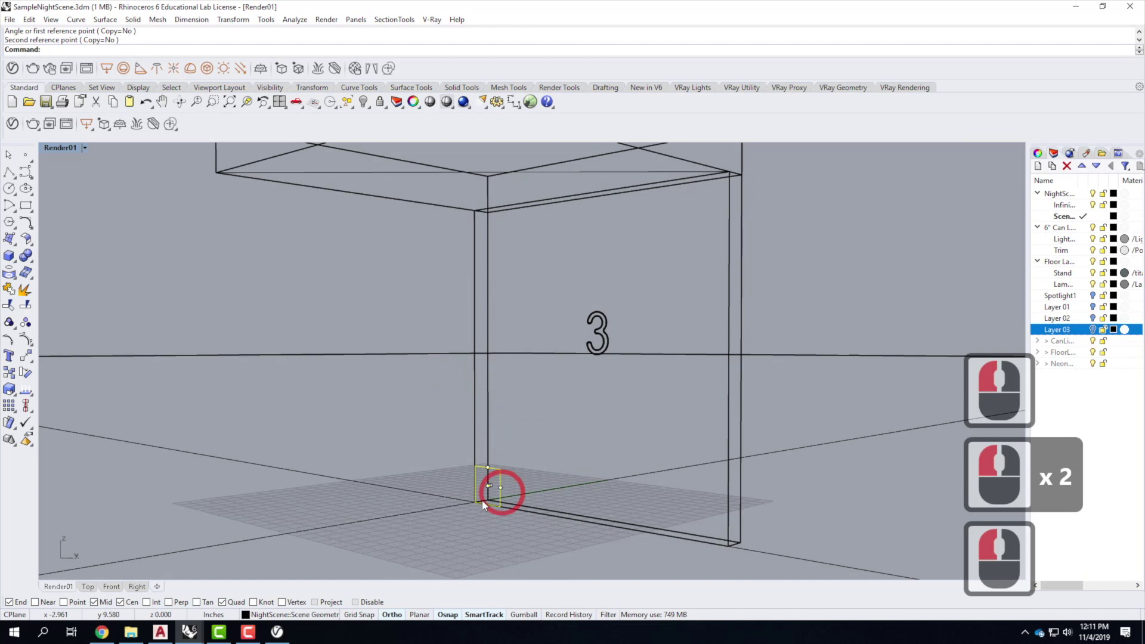
right_click(497, 511)
key("Escape")
key("Escape")
key("Escape")
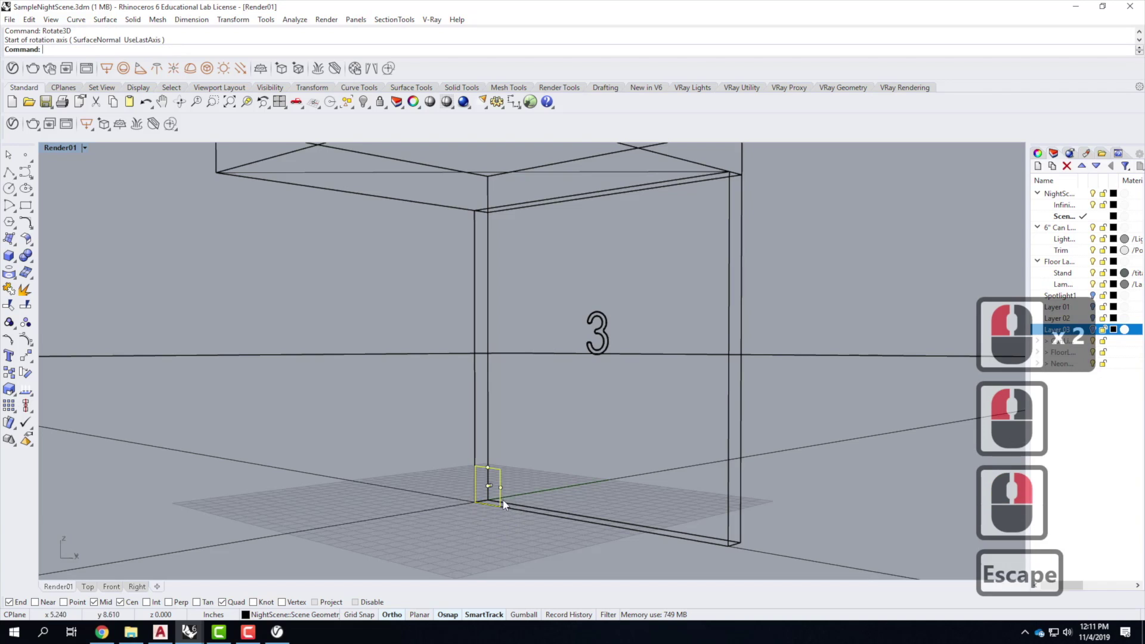
- Rotate the upright light 180 degrees horizontally about the wall's base corner and deselect it
scroll(497, 488, "up", 3)
left_click(507, 488)
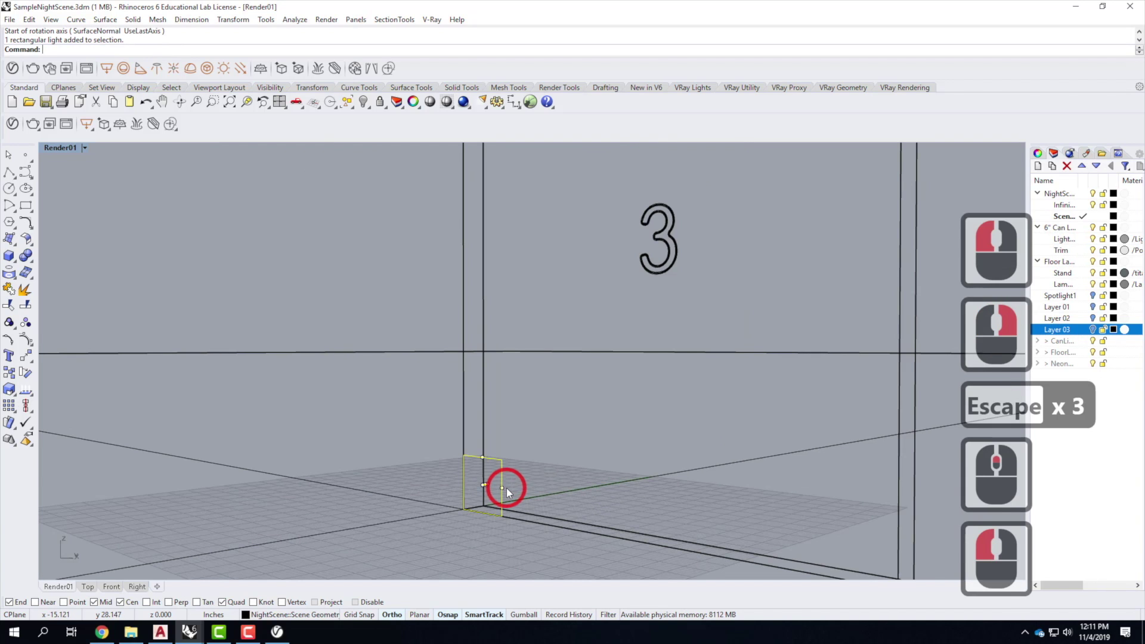
type("rotate")
key("Return")
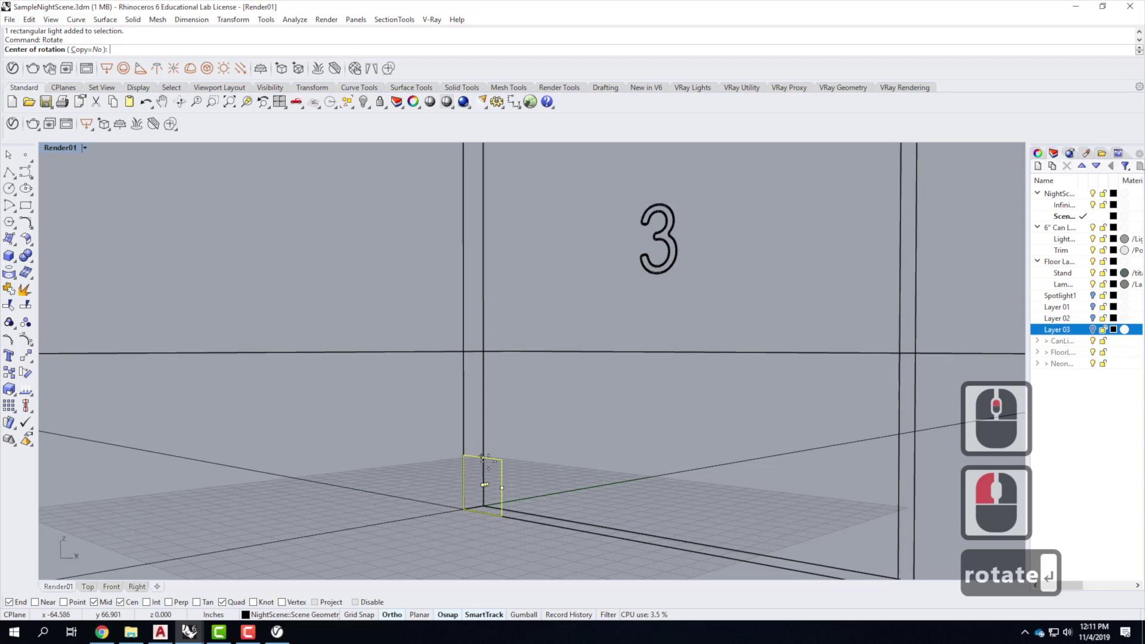
left_click(464, 509)
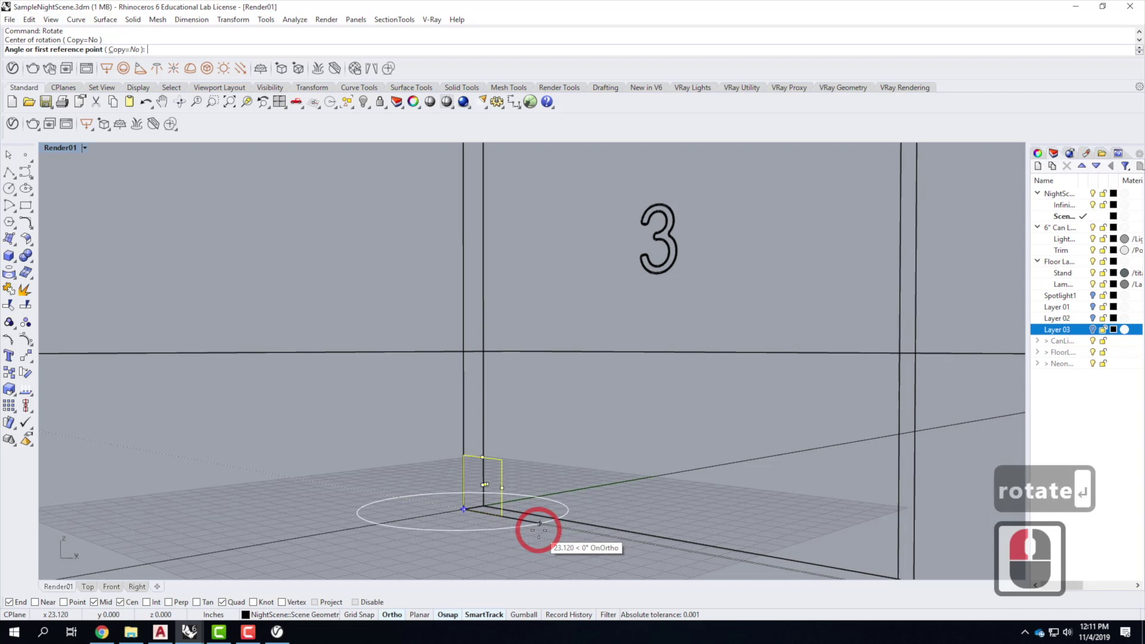
left_click(542, 529)
left_click(326, 440)
key("Escape")
key("Escape")
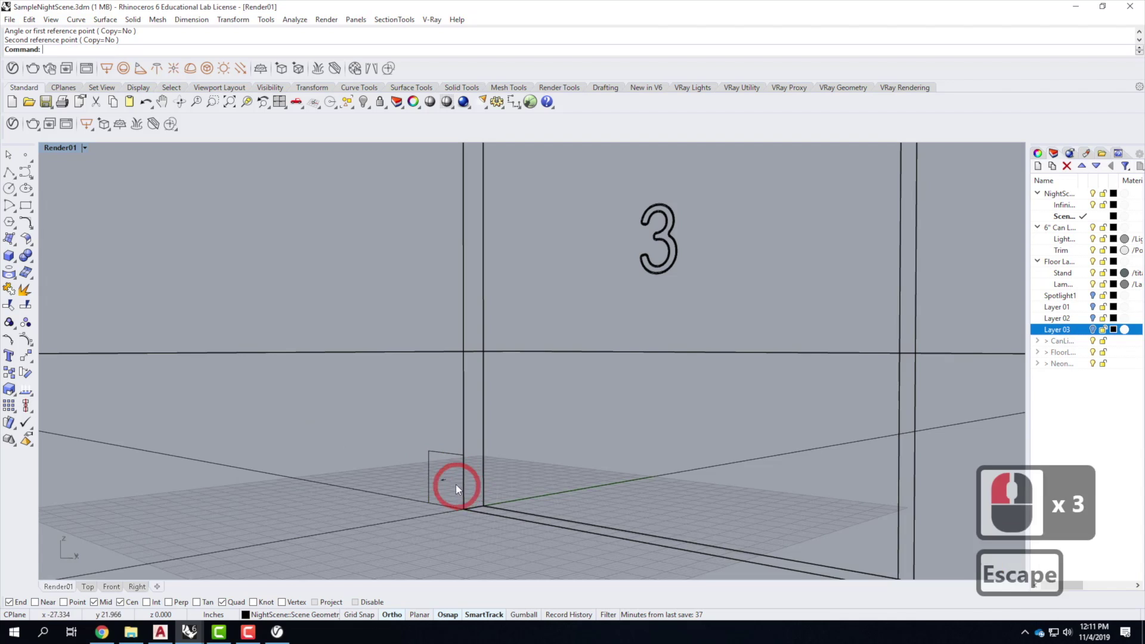
- Select the rotated rectangular light beside the wall's base corner
scroll(448, 486, "up", 4)
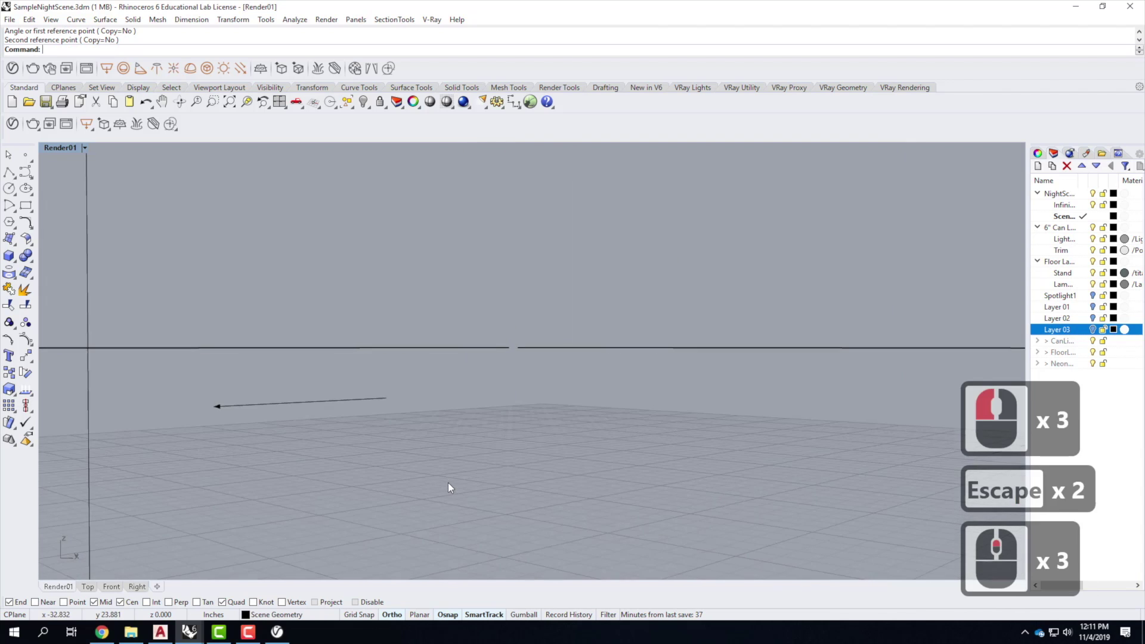
left_click(421, 379)
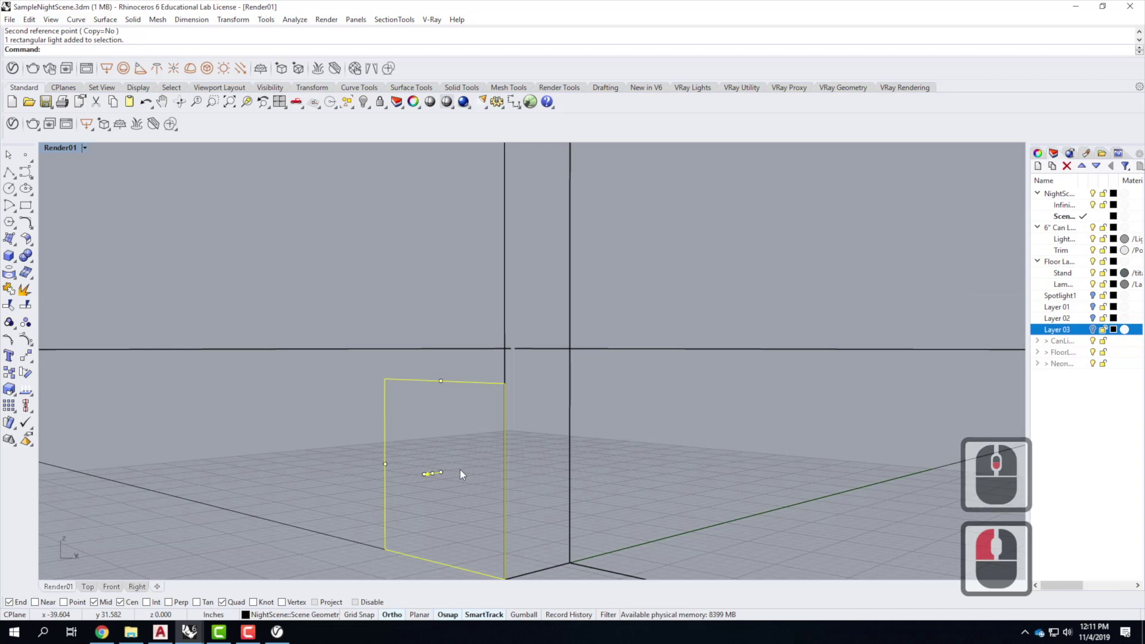
scroll(417, 472, "down", 3)
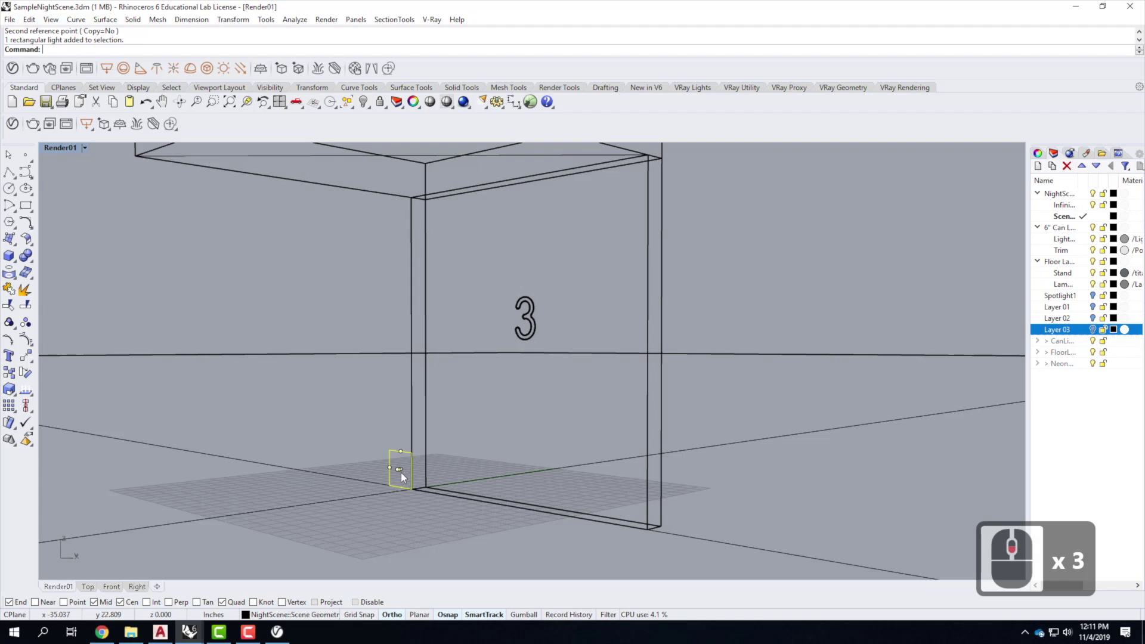
type("move")
key("Return")
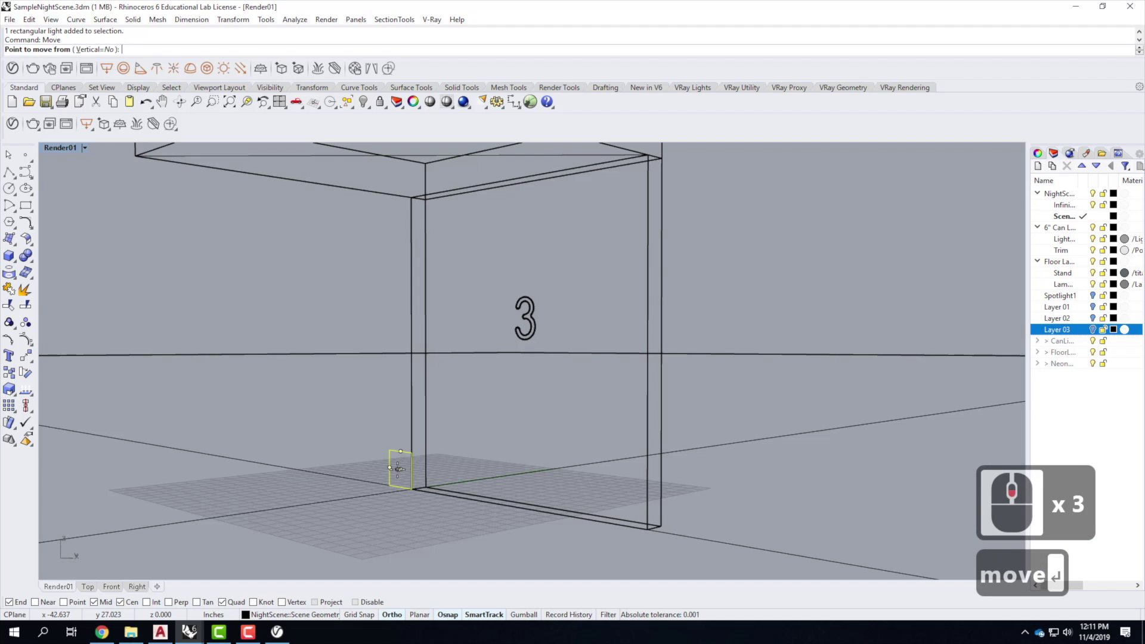
left_click(398, 469)
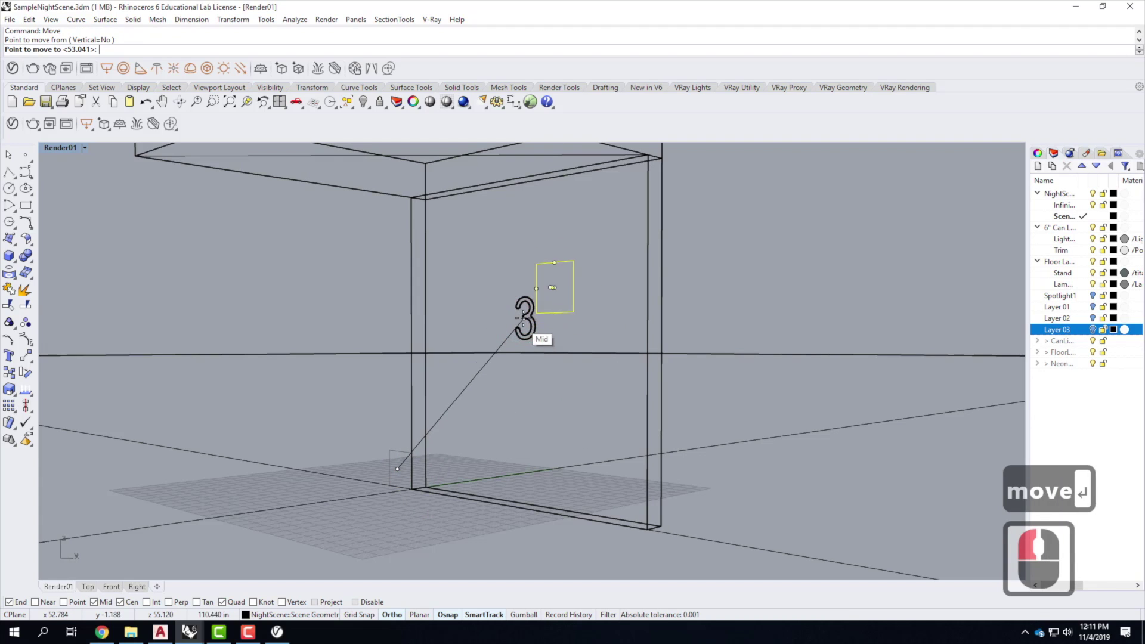
key("Escape")
- Enable the Point object snap and move the rectangular light from its center point onto the middle of the numeral 3
right_click(388, 465)
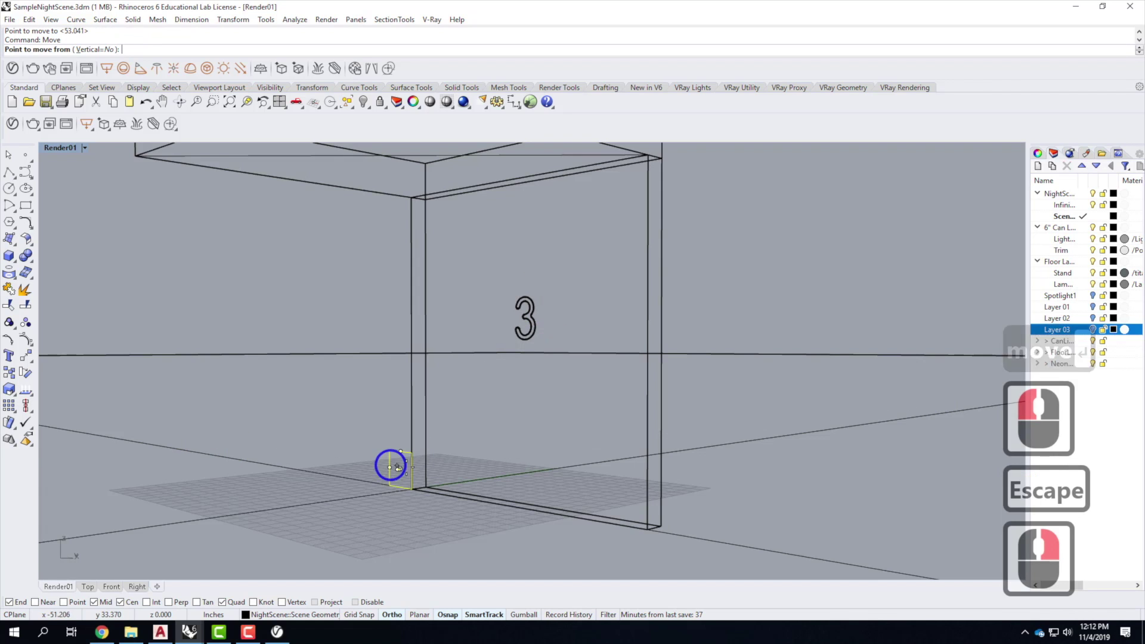
left_click(64, 602)
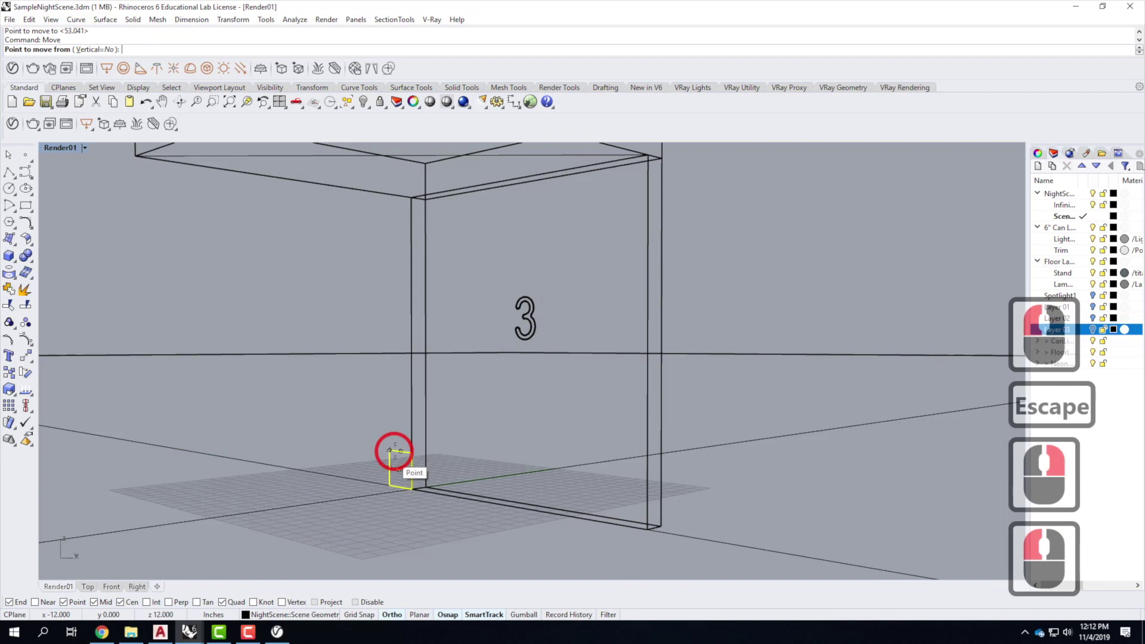
left_click(398, 469)
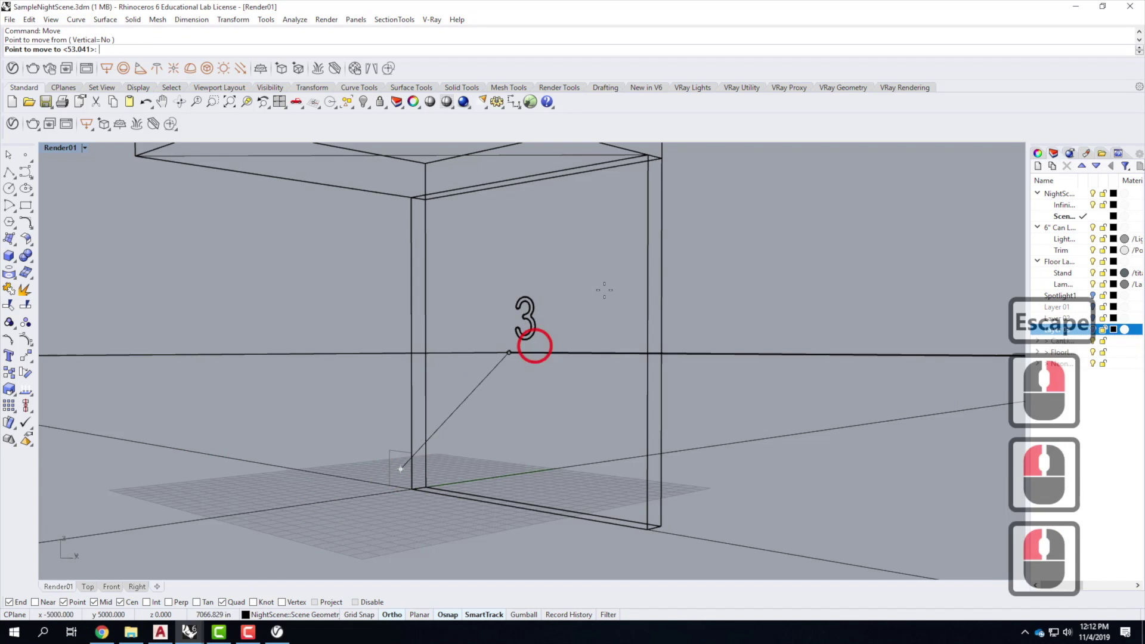
left_click(523, 319)
- In the Top view, move the rectangular light about 0.23 in toward the wall so it sits behind the numeral, and deselect it
right_click_drag(617, 326, 587, 325)
double_click(60, 147)
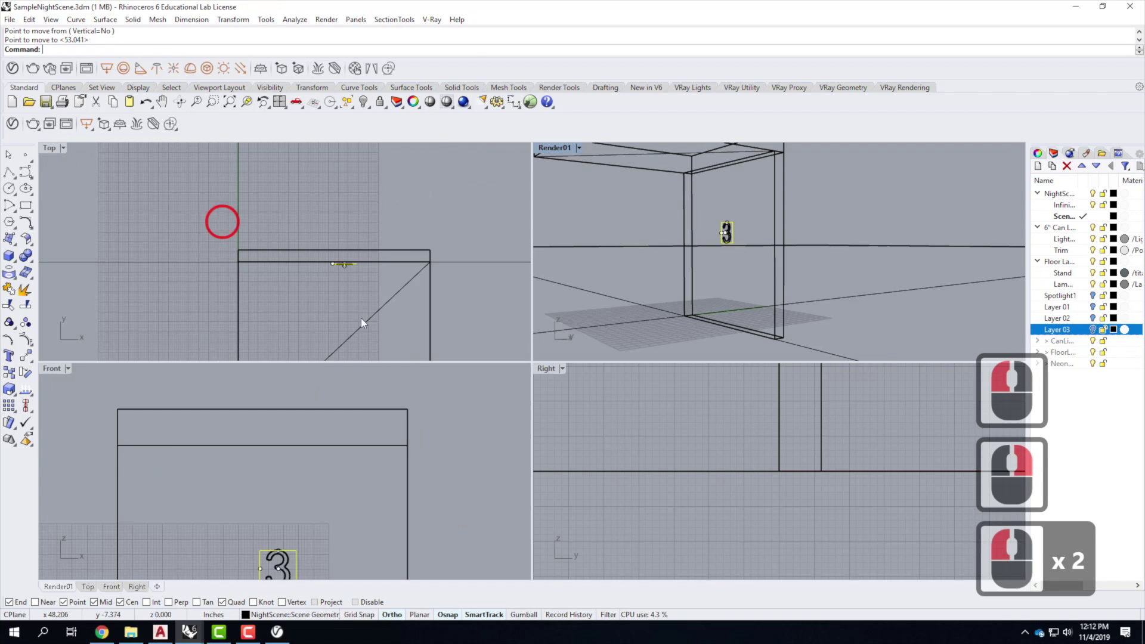
scroll(330, 273, "up", 14)
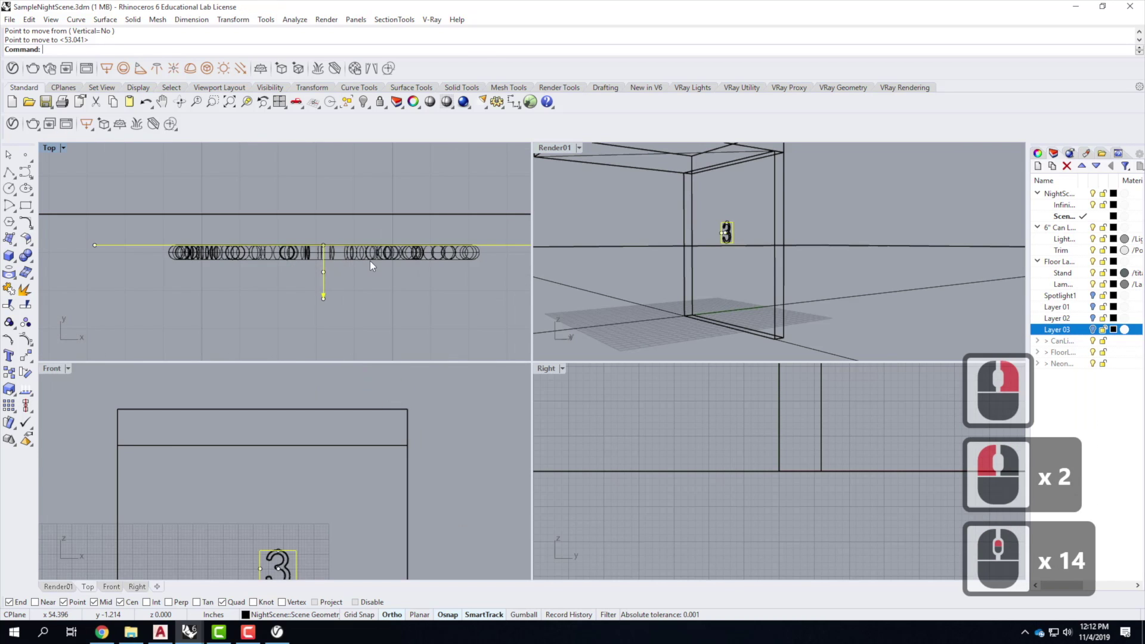
type("move")
key("Return")
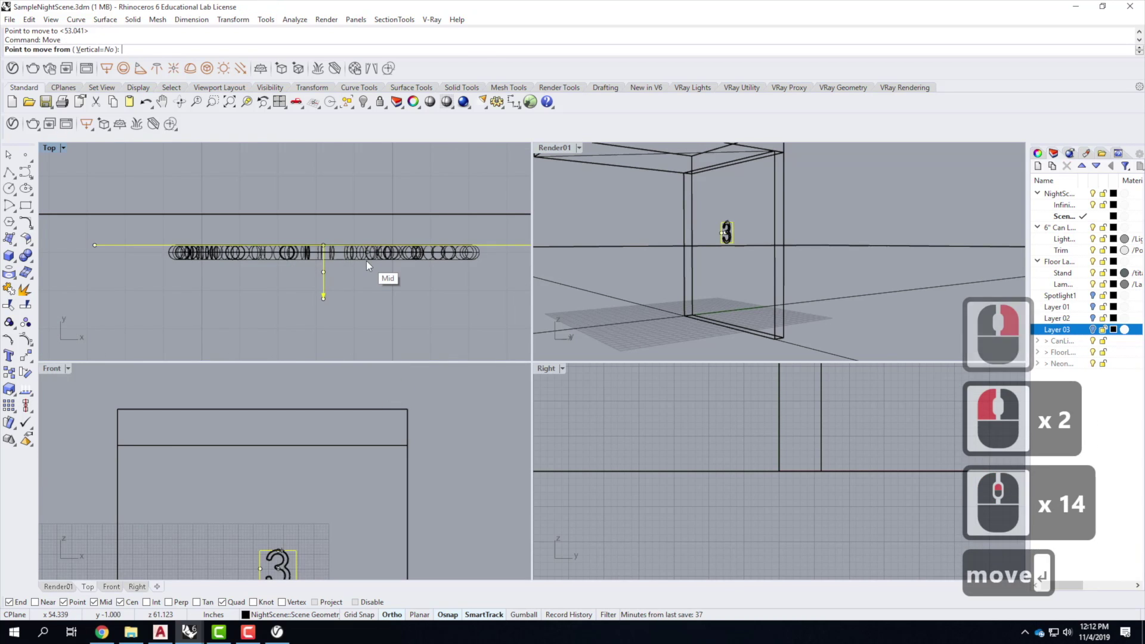
left_click(367, 312)
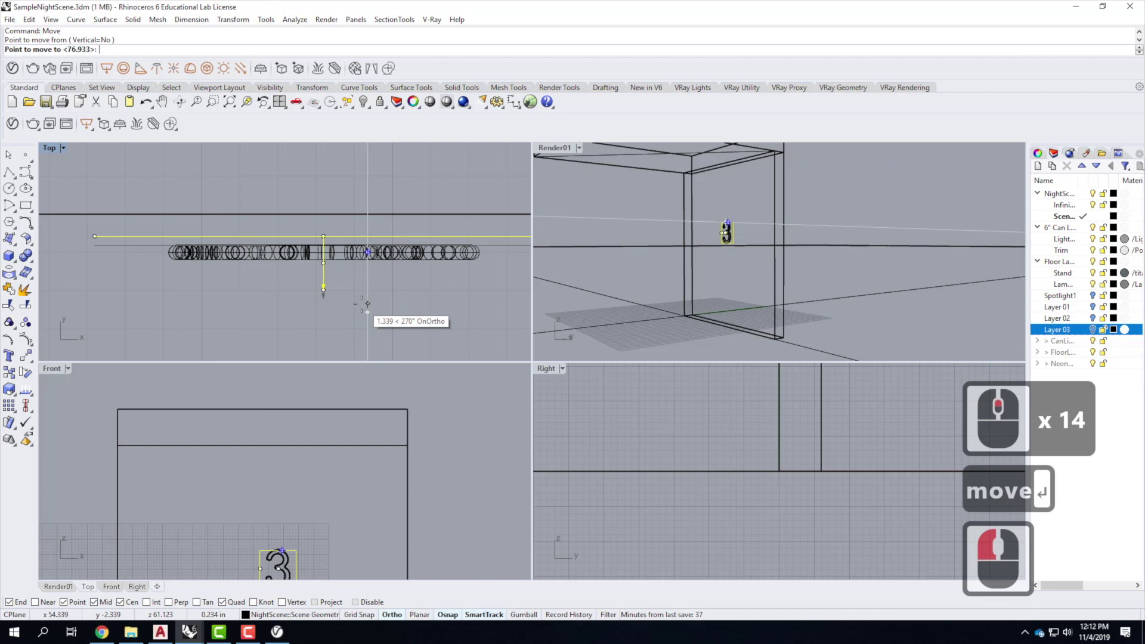
left_click(456, 325)
key("Escape")
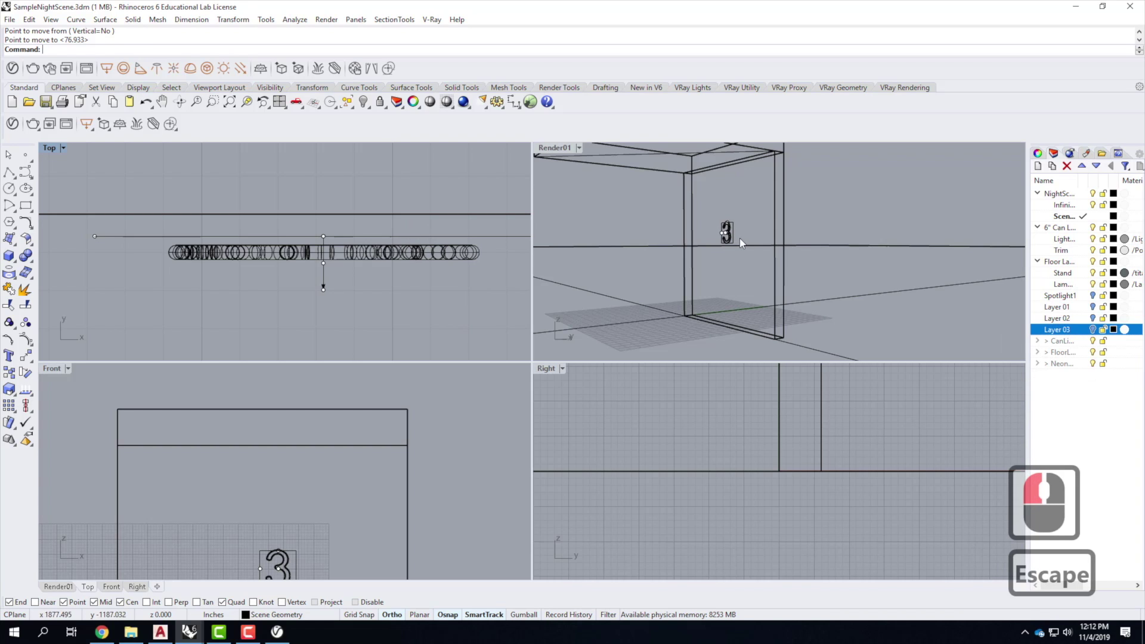
- Edit the rectangular light in the V-Ray Asset Editor, setting its units to Radiant power (W) and making it invisible
double_click(554, 147)
left_click(427, 318)
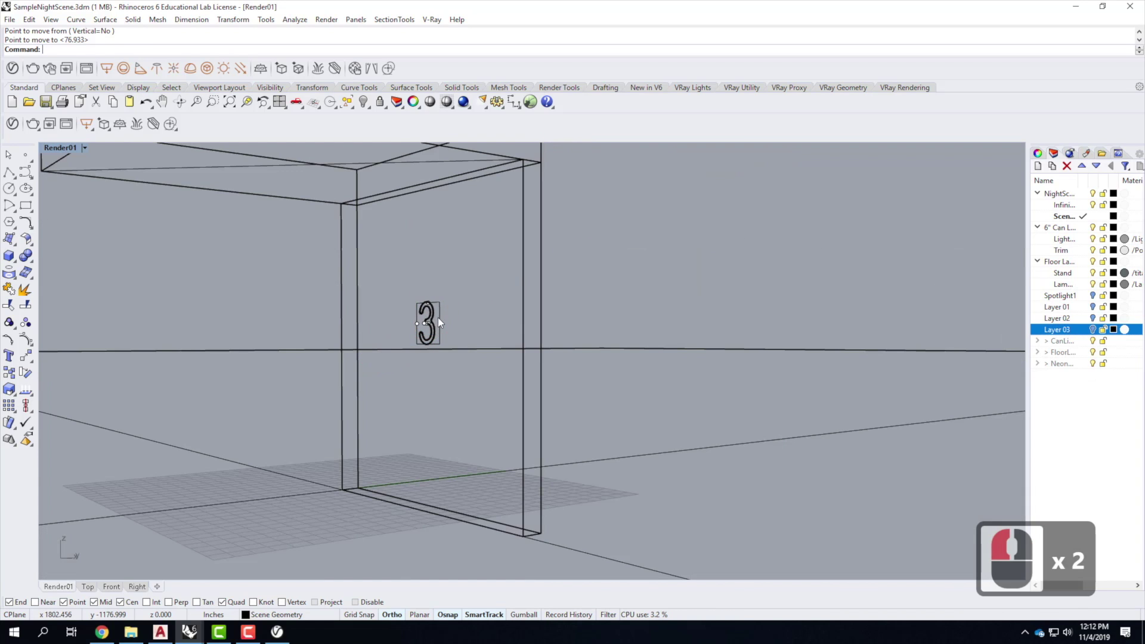
left_click(1055, 152)
left_click(1038, 153)
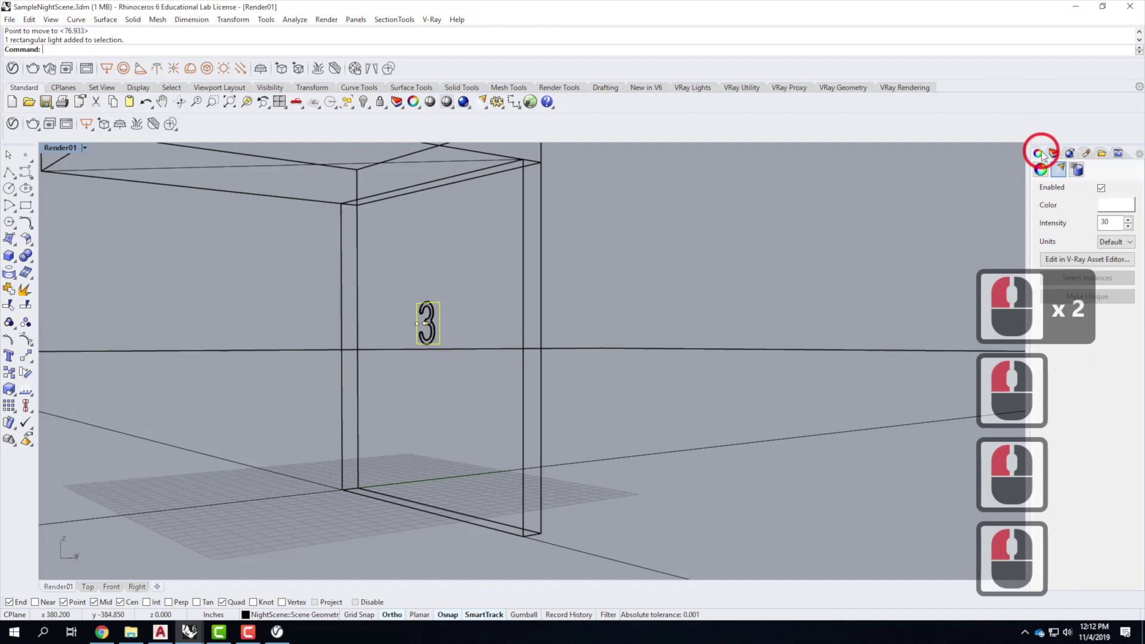
left_click(1100, 262)
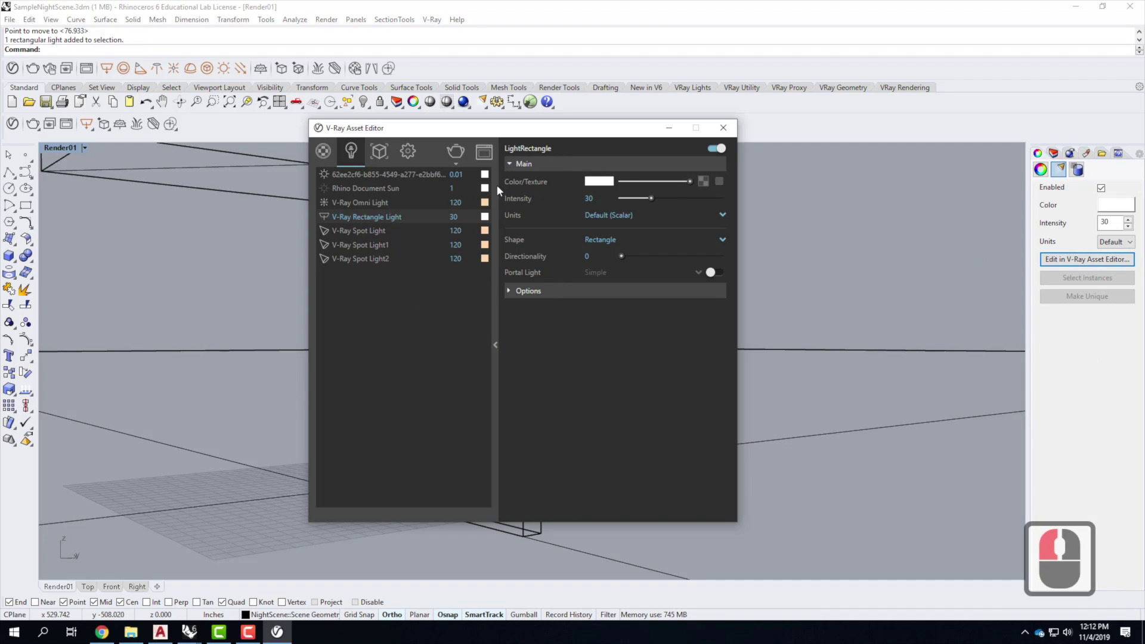
left_click(606, 216)
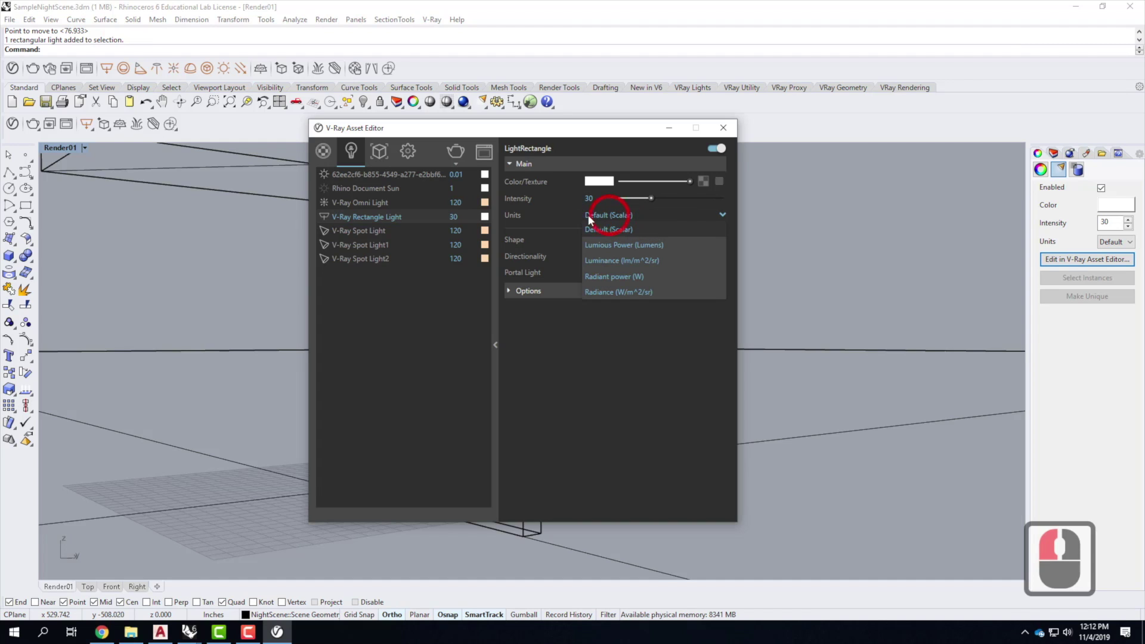
left_click(620, 276)
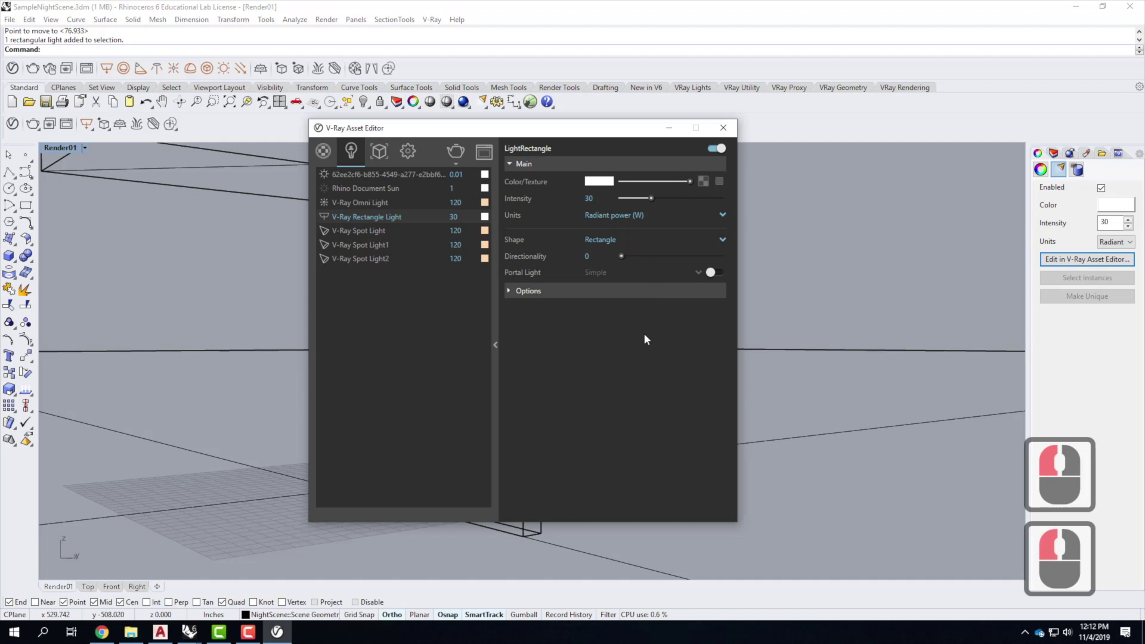
left_click(509, 291)
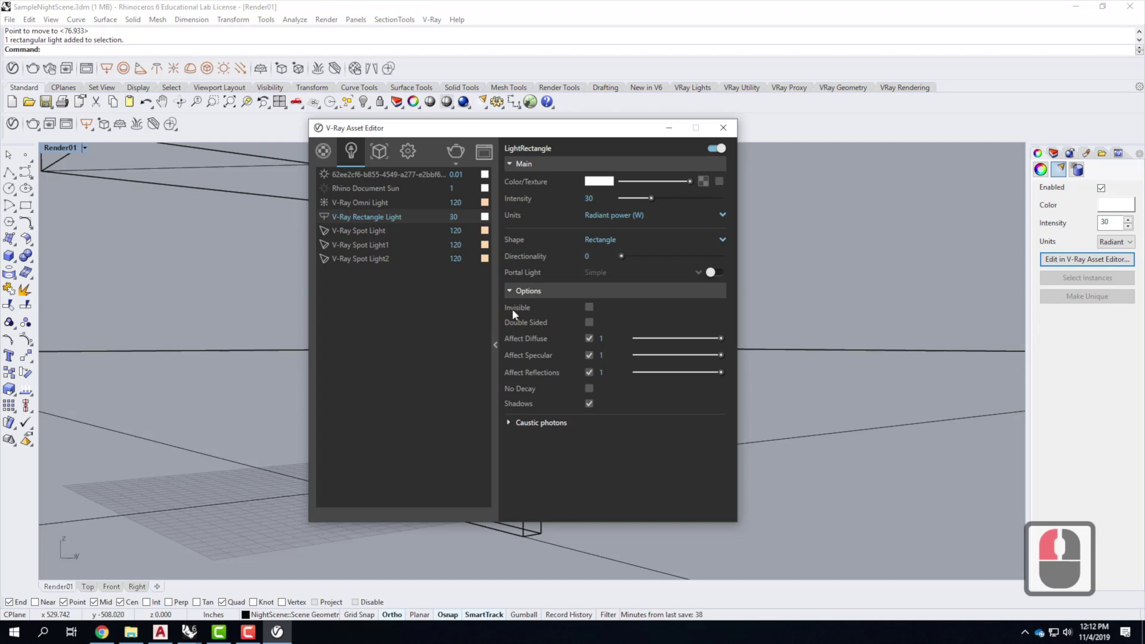
left_click(589, 307)
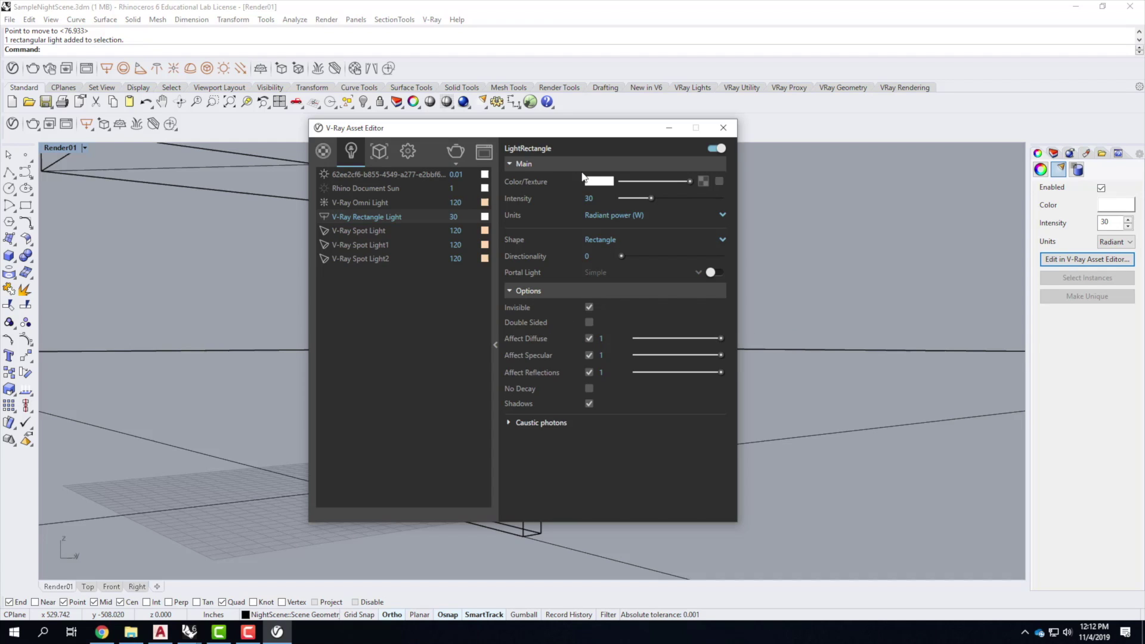
- Set the rectangular light's color to magenta (RGB 223, 27, 222) and close the asset editor
left_click(597, 185)
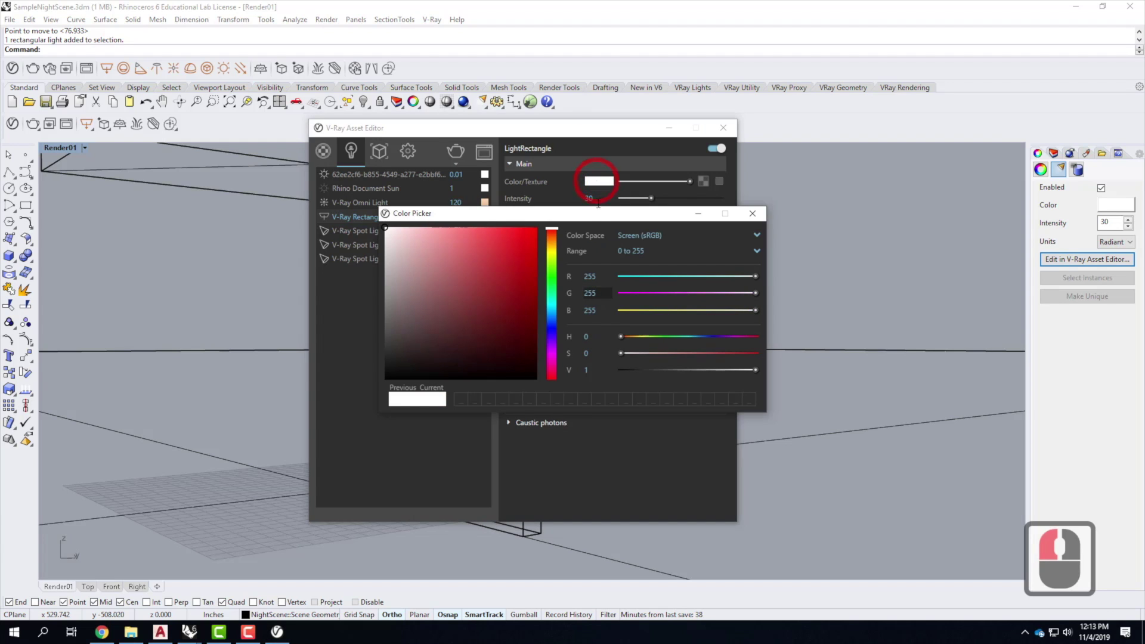
left_click(552, 355)
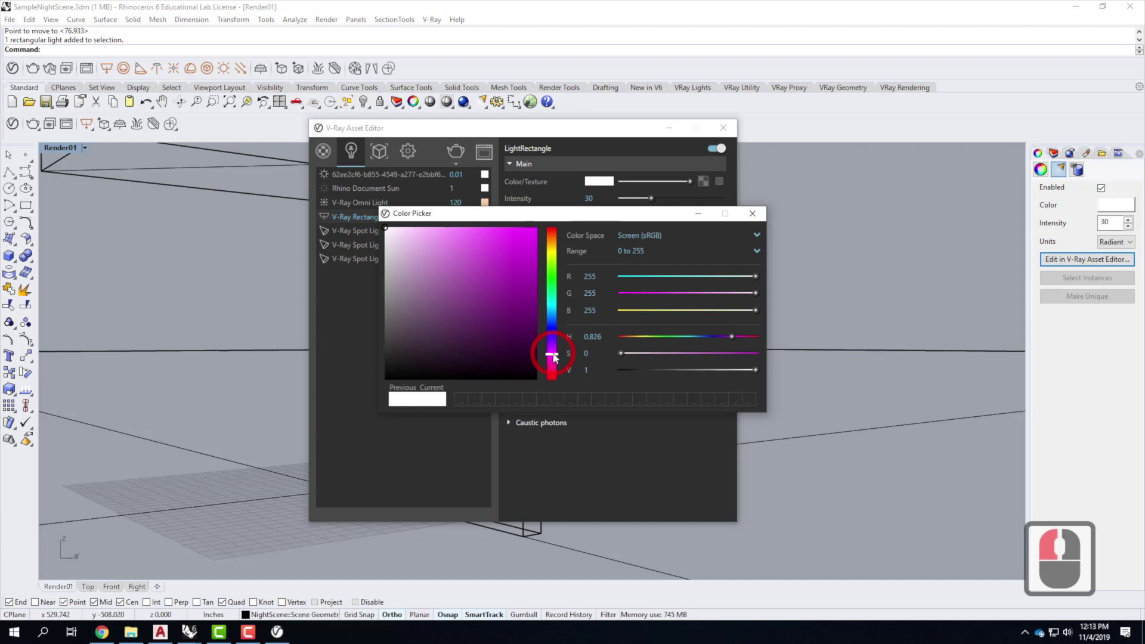
left_click(518, 246)
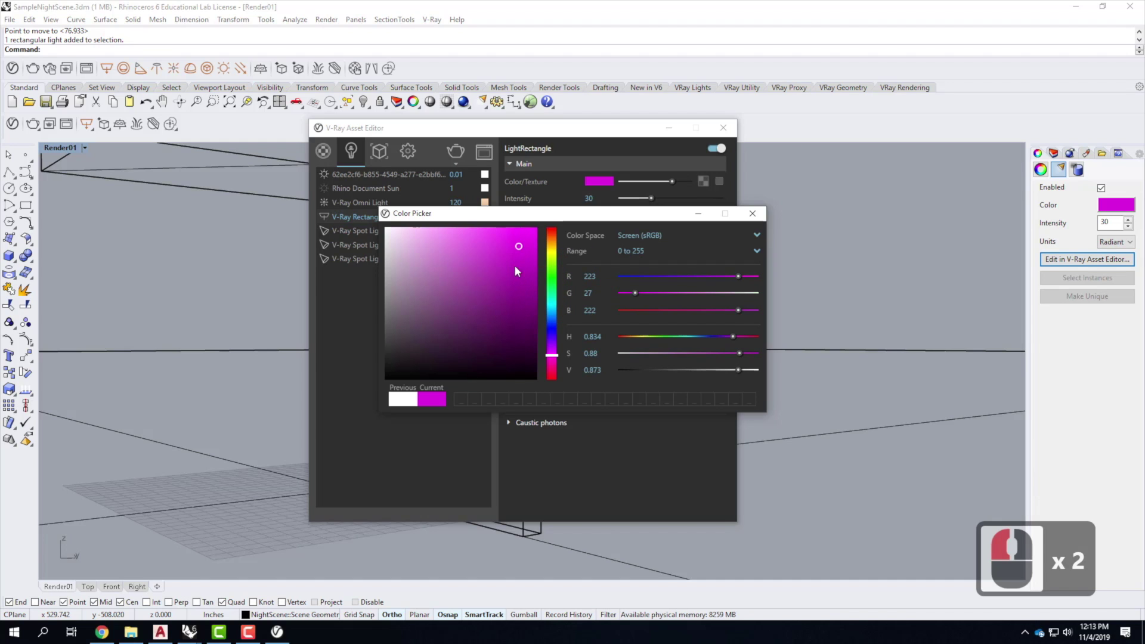
left_click(752, 213)
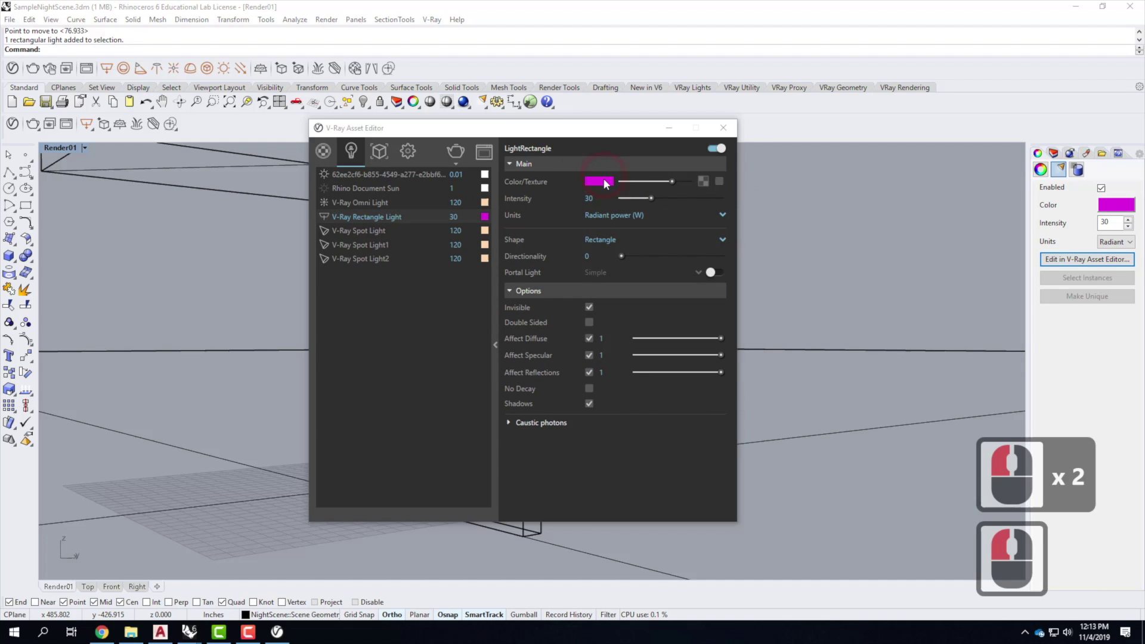
left_click(724, 129)
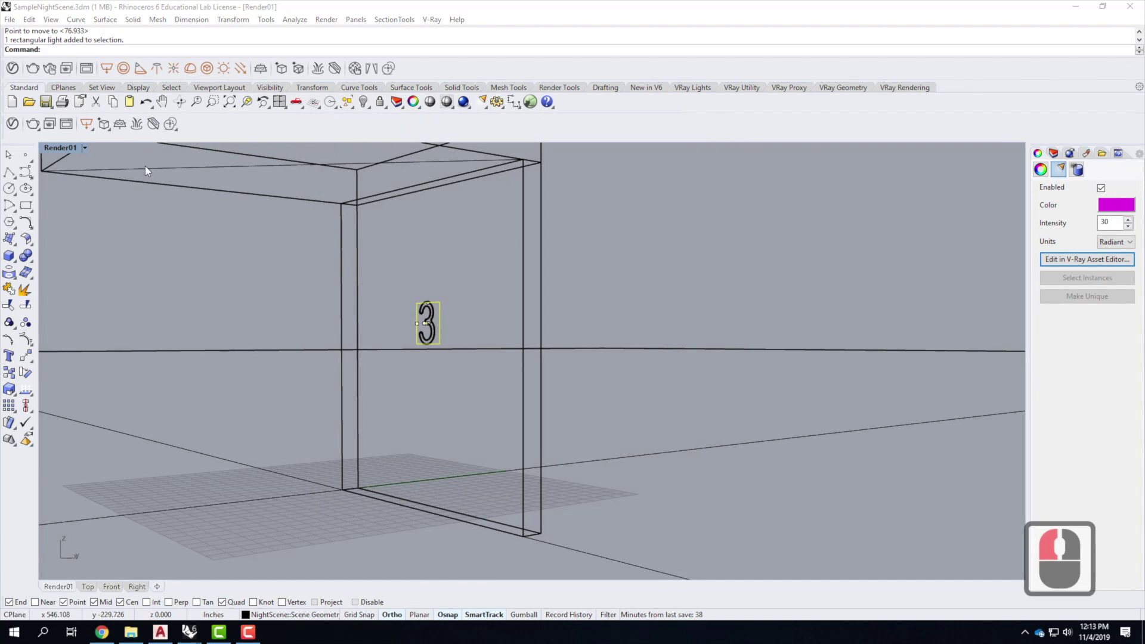
- Restore the Render01 named view, then render the scene and show the result in the V-Ray frame buffer
left_click(86, 148)
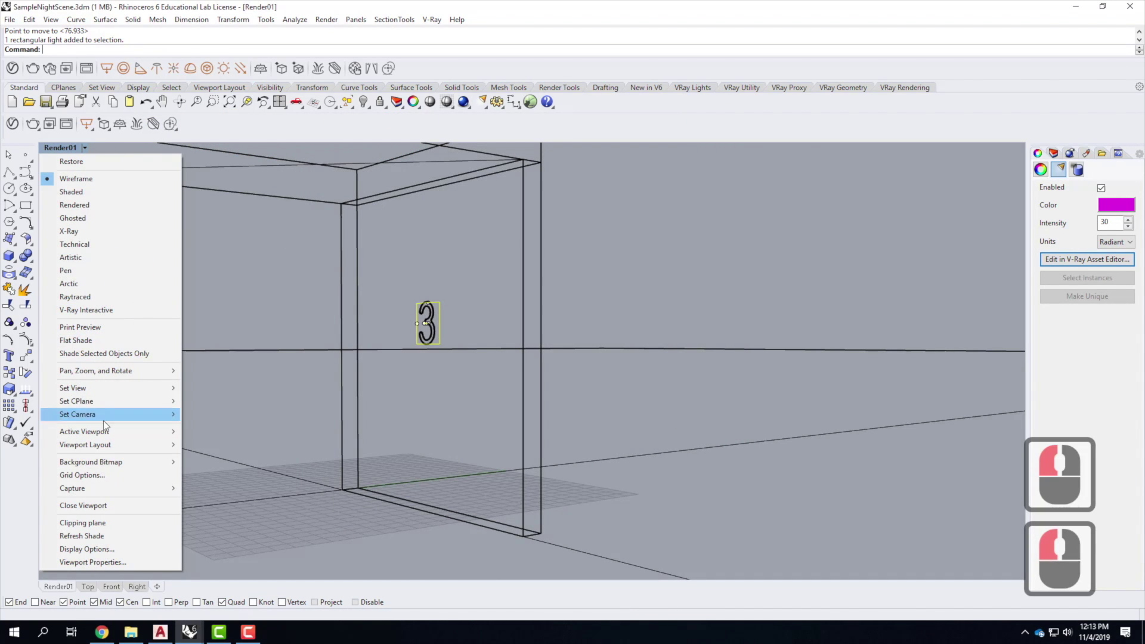
mouse_move(101, 389)
left_click(237, 542)
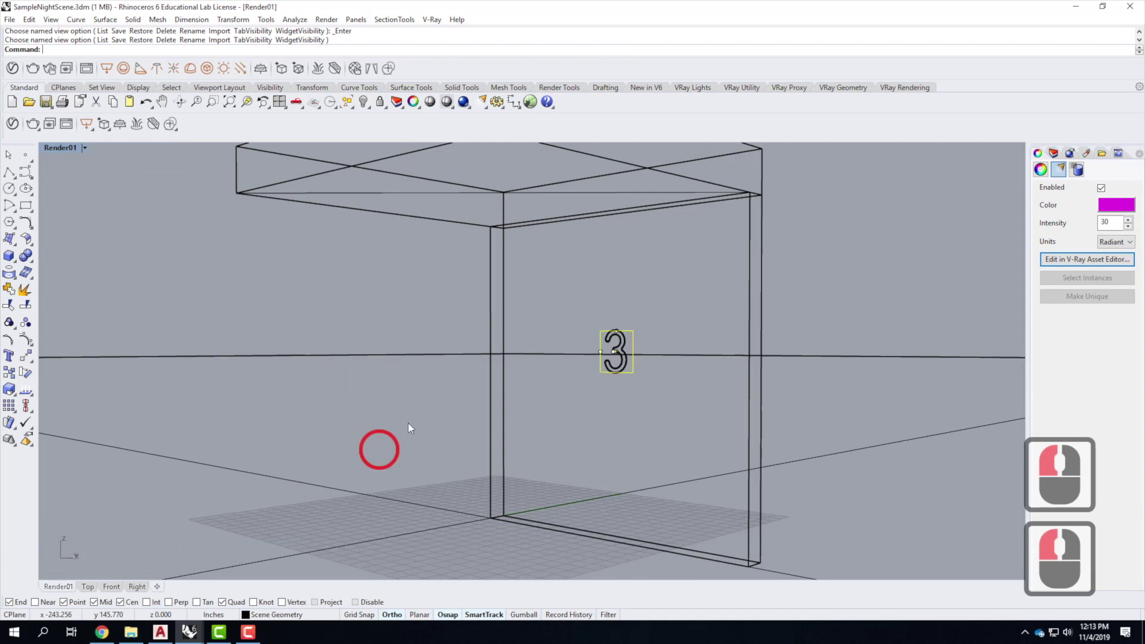
left_click(464, 103)
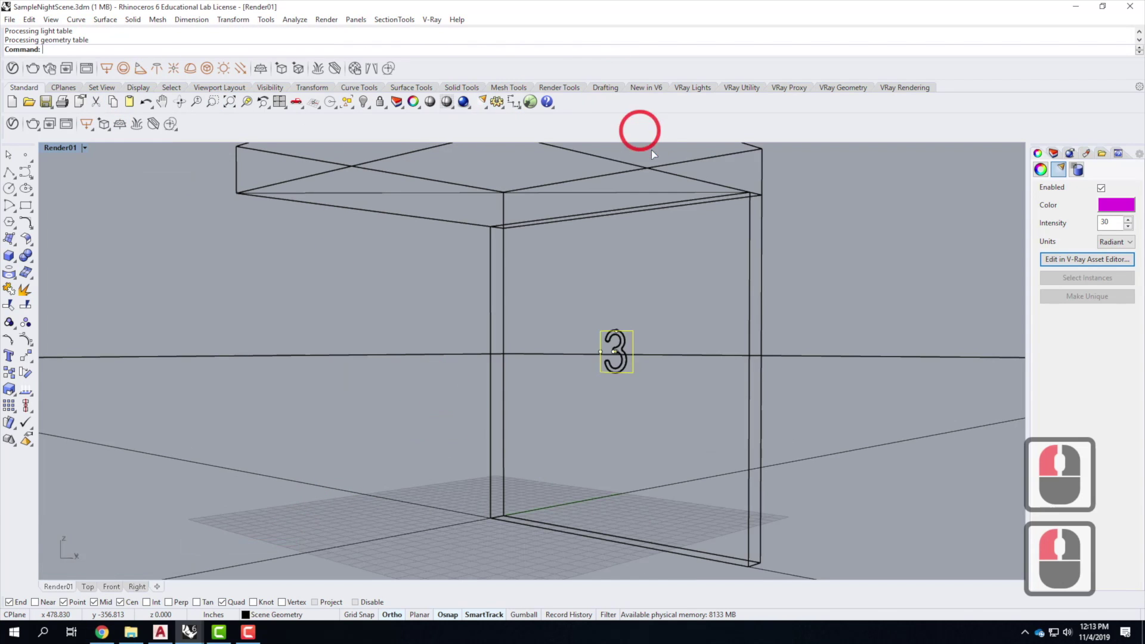
left_click(186, 632)
left_click(323, 577)
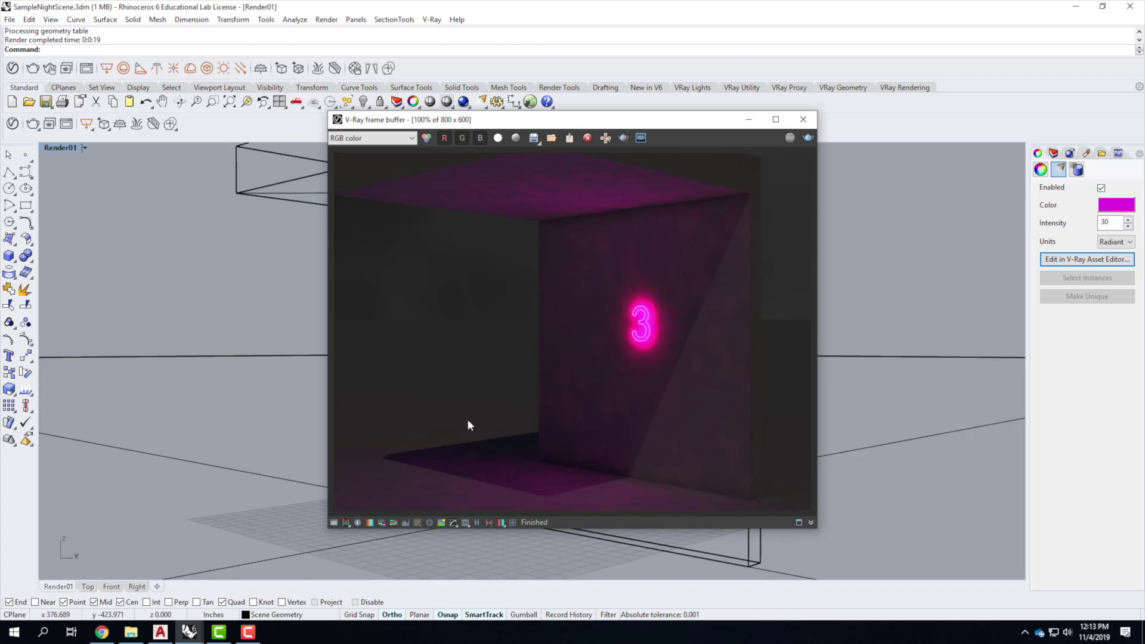
- Minimize the V-Ray frame buffer and set the magenta rectangular light's intensity to 120
left_click(748, 119)
left_click(613, 340)
left_click(1102, 222)
left_click(1078, 220)
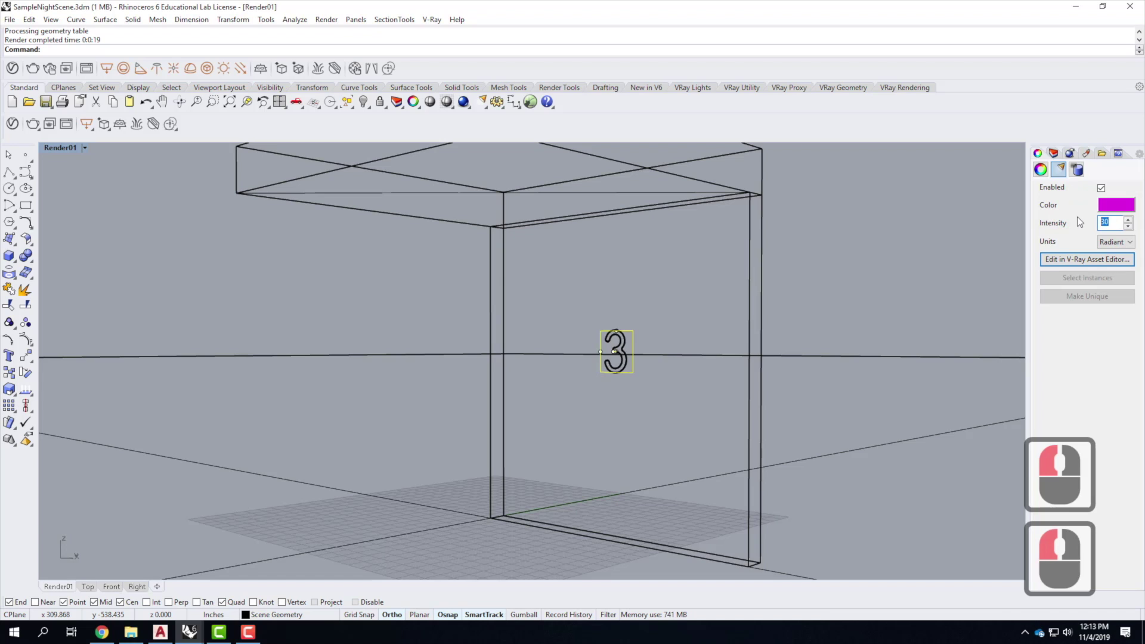
type("120")
key("Tab")
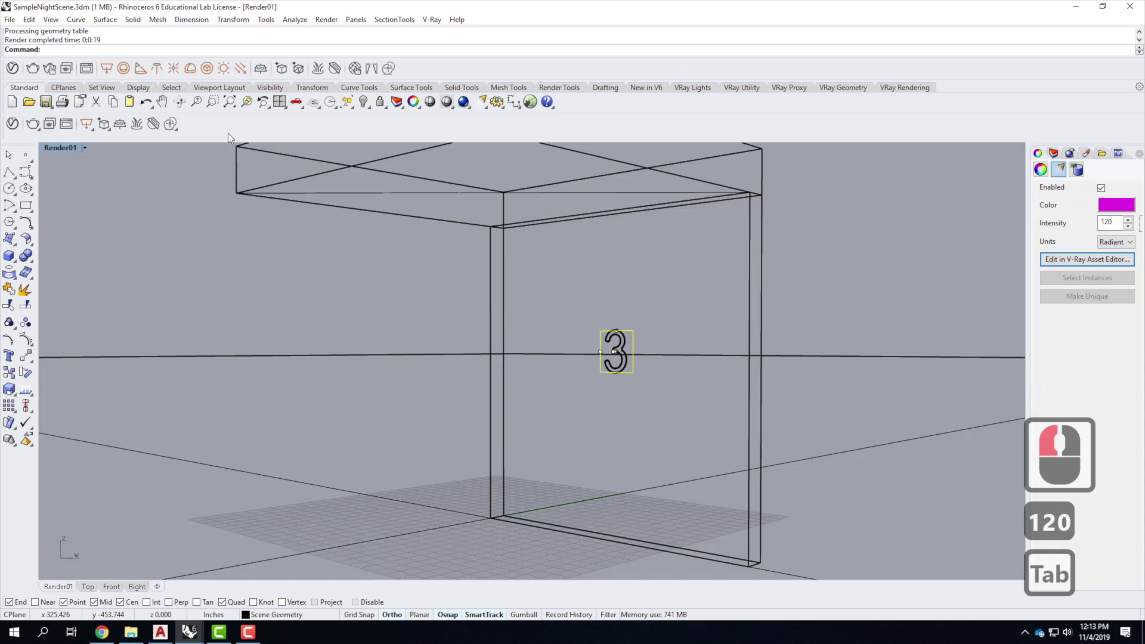
- Render the scene again with the brighter rectangular light and bring the V-Ray frame buffer to the front
left_click(465, 103)
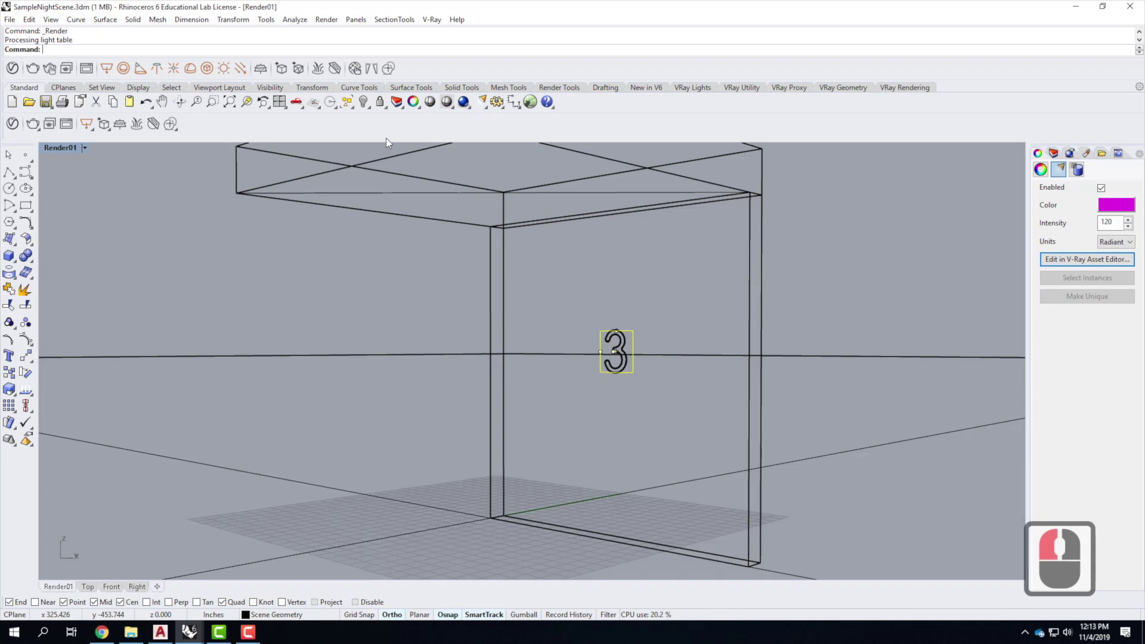
mouse_move(188, 632)
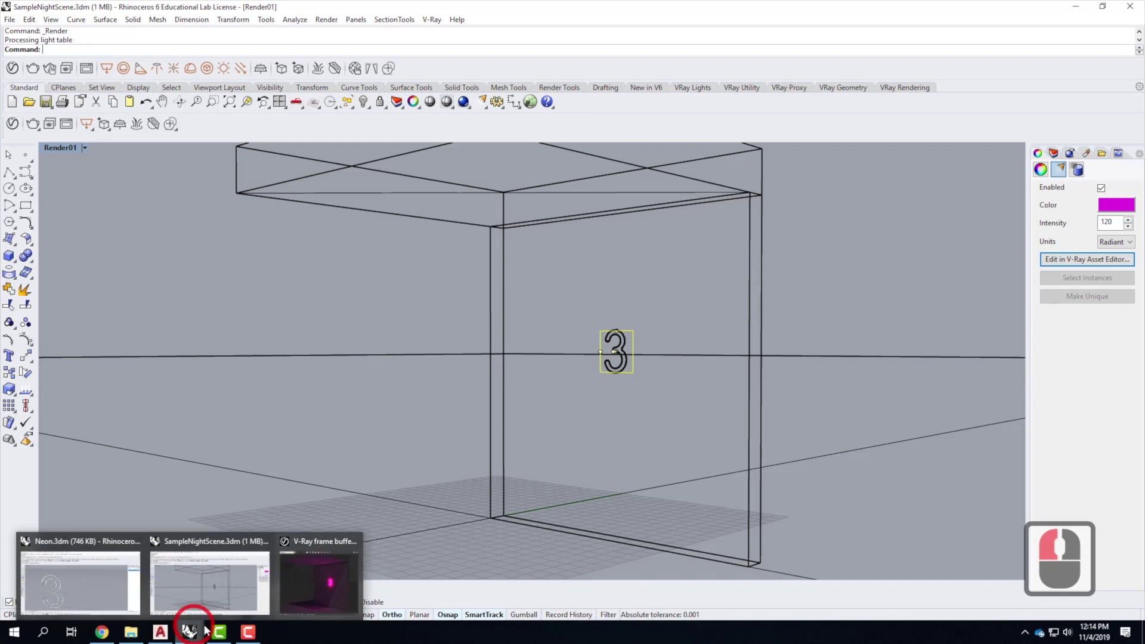
left_click(319, 588)
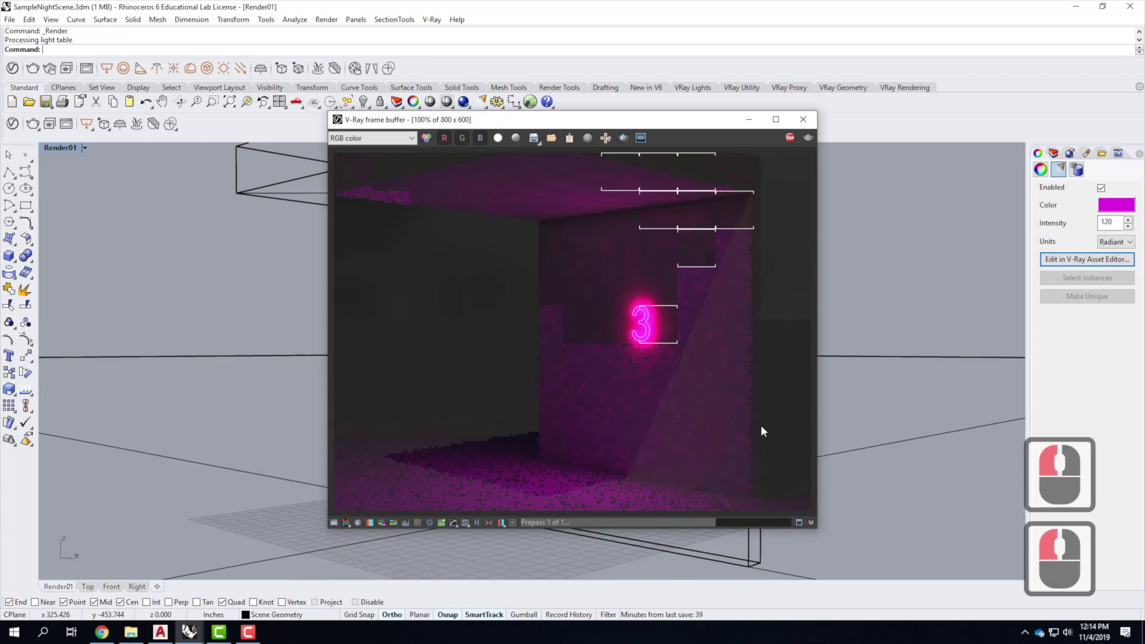